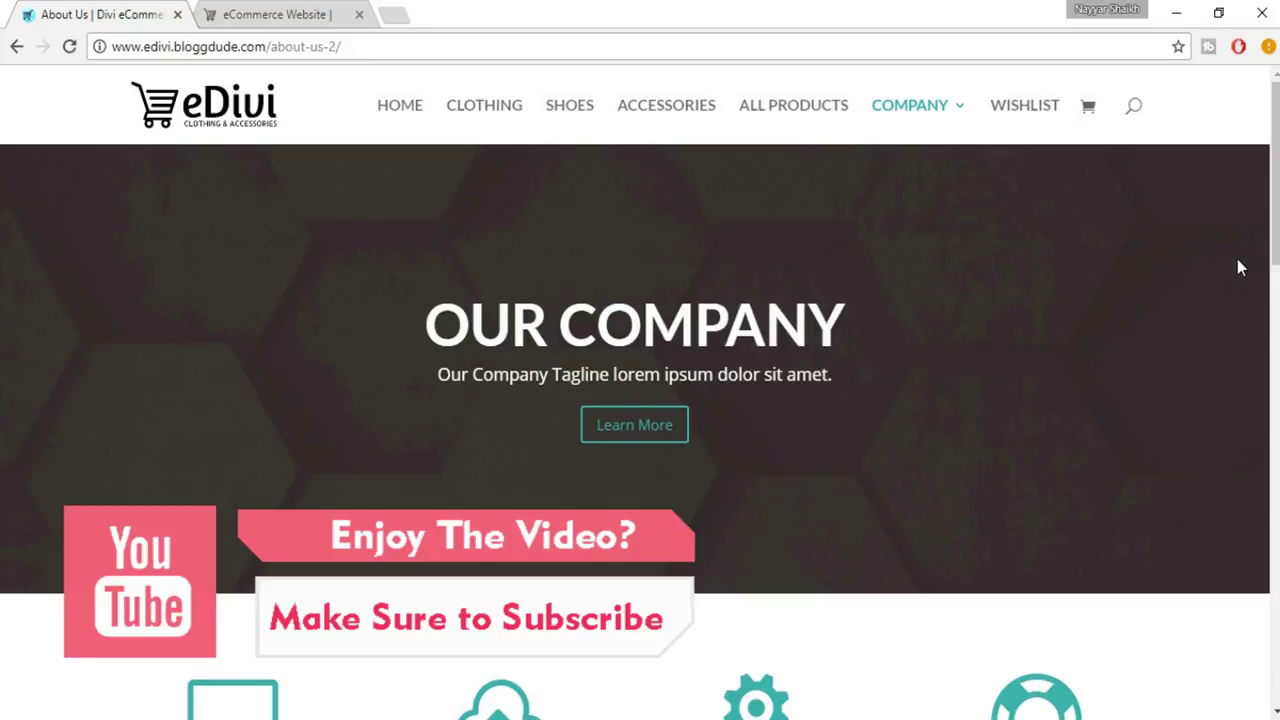
Step: Look over the eDivi About Us reference page, then switch to the uDivi store homepage
scroll(640, 400, down, 1)
scroll(640, 400, up, 1)
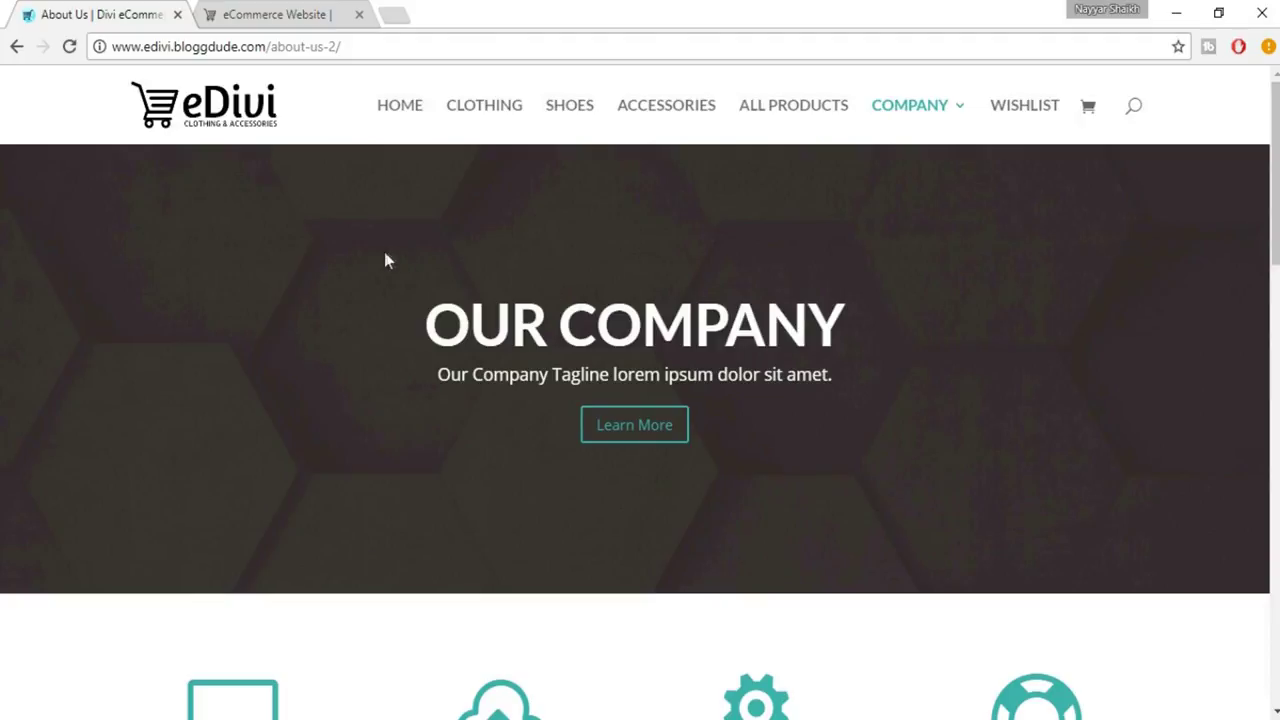
scroll(1272, 240, down, 2)
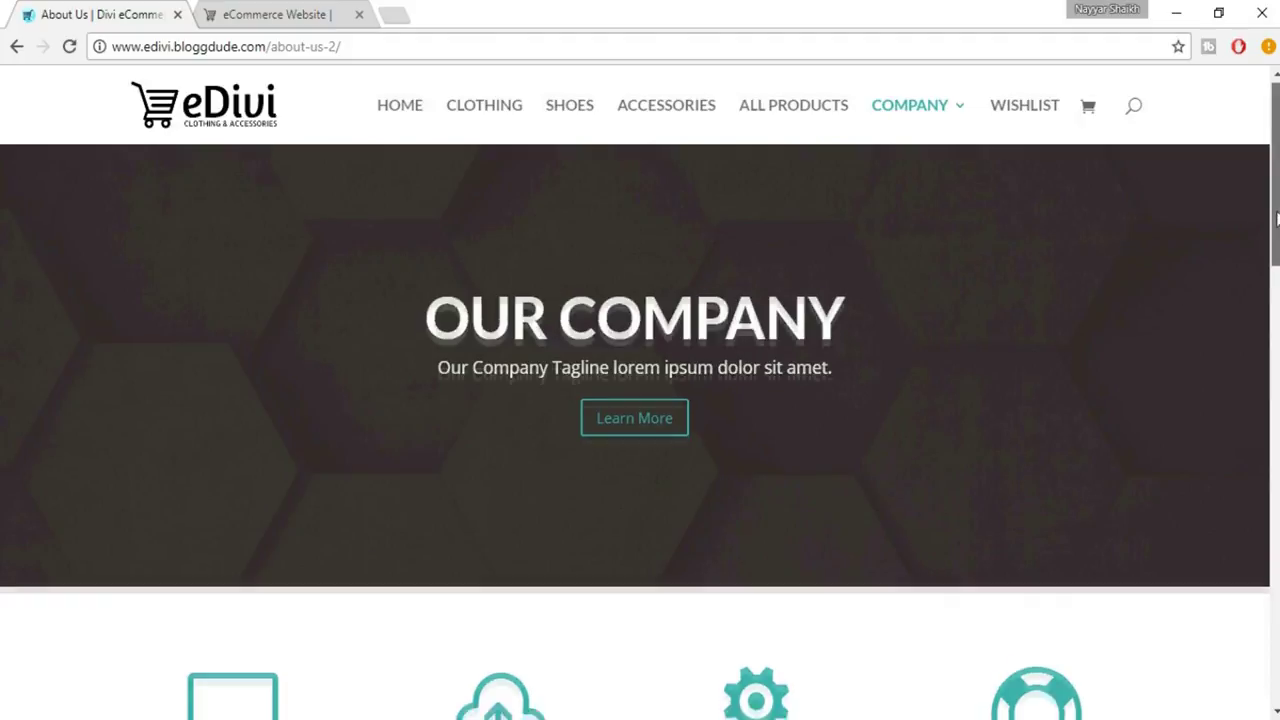
drag(1272, 240, 1274, 310)
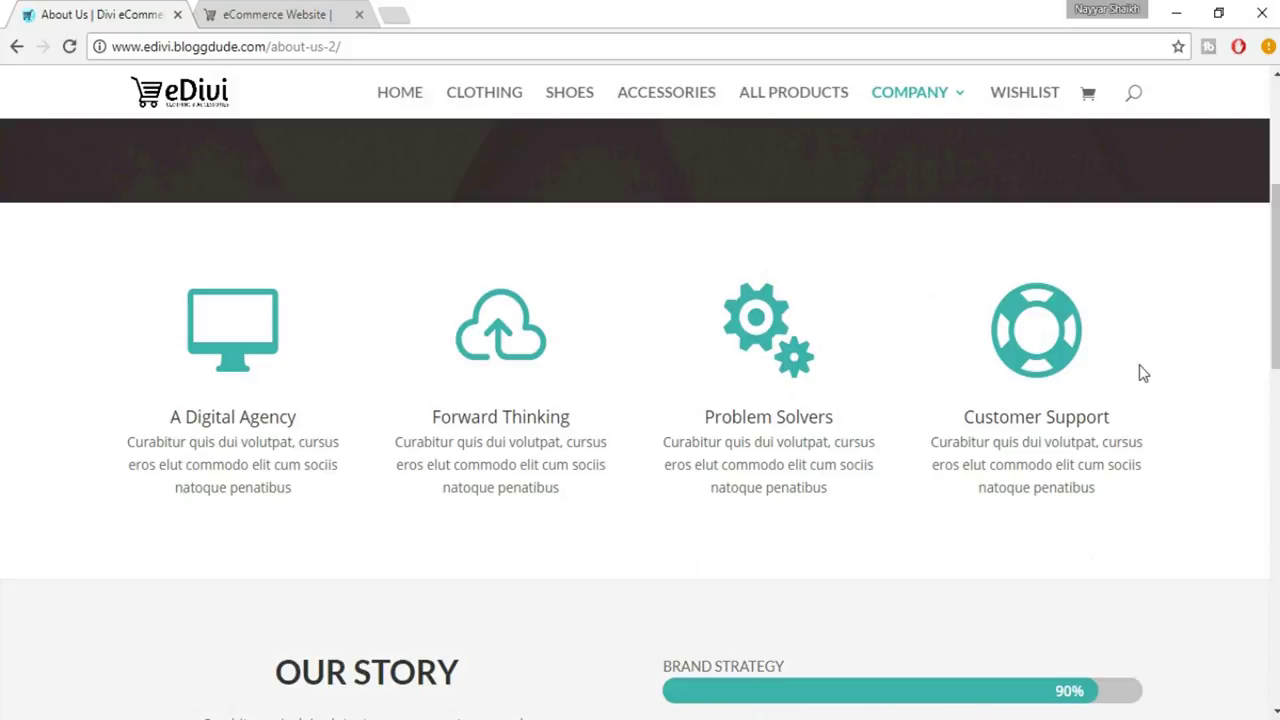
scroll(1143, 373, up, 4)
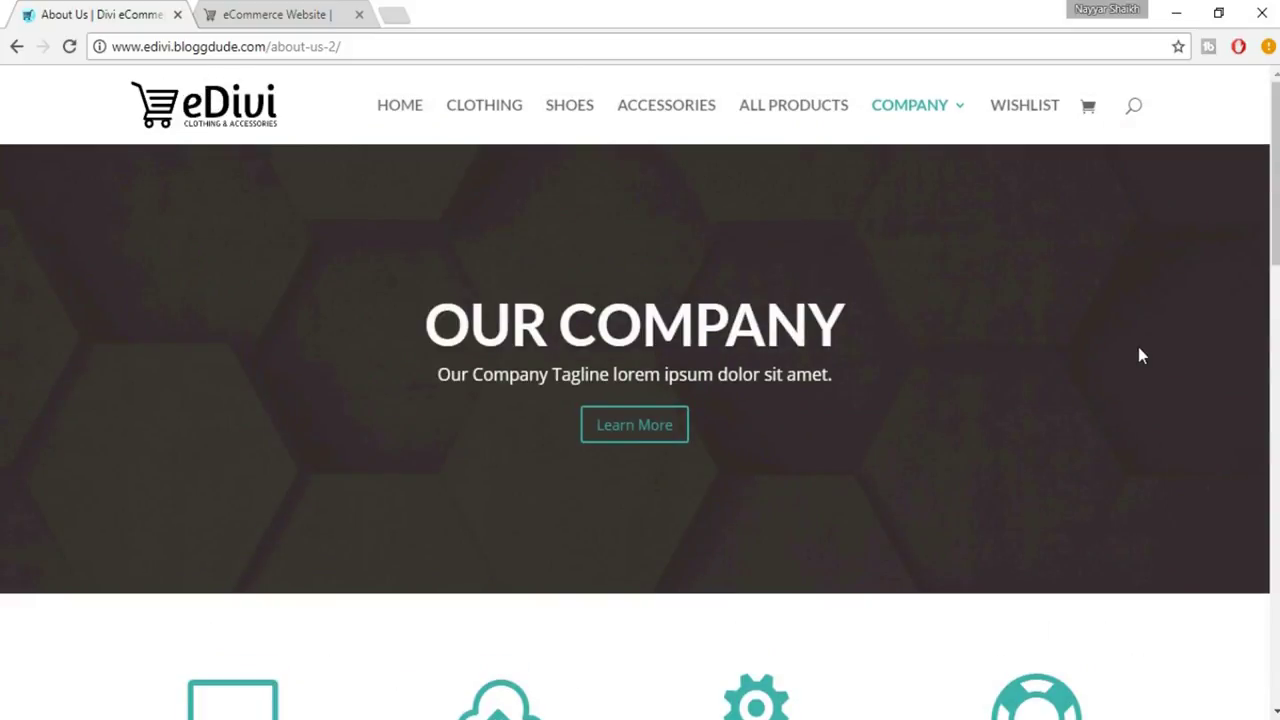
click(290, 14)
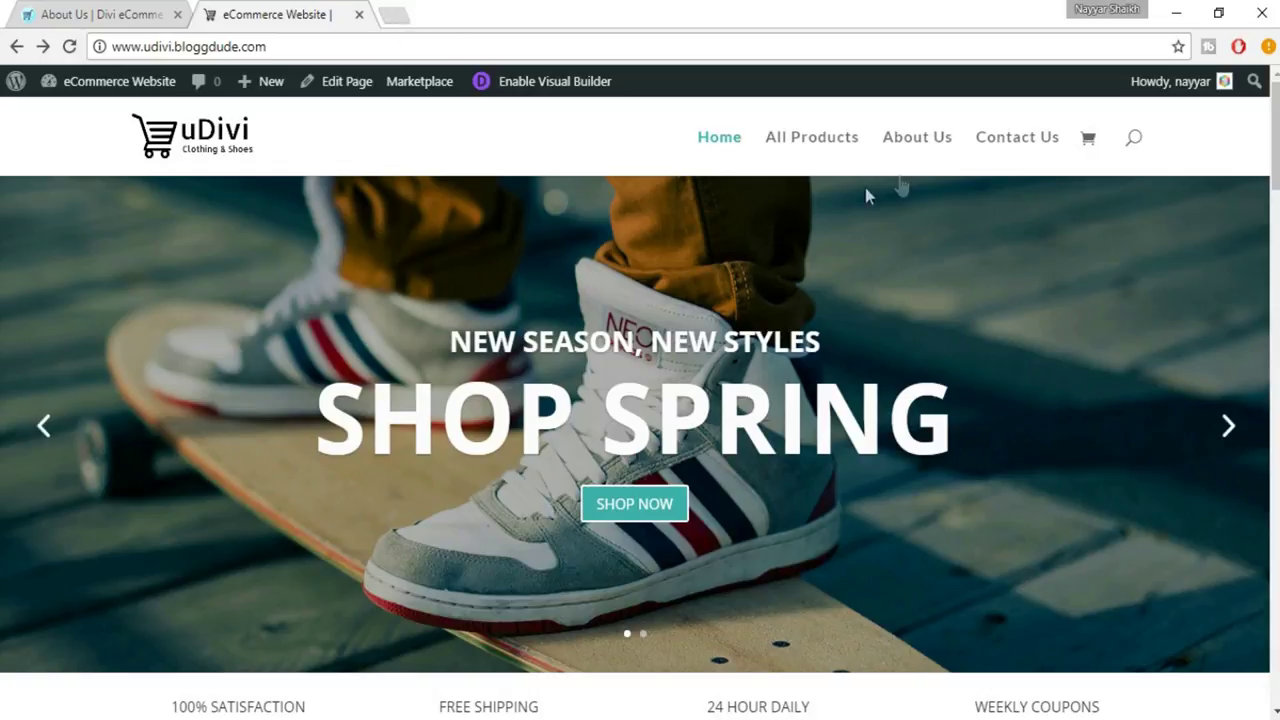
Step: Go to the uDivi About Us page and launch the Divi Visual Builder on it
click(920, 150)
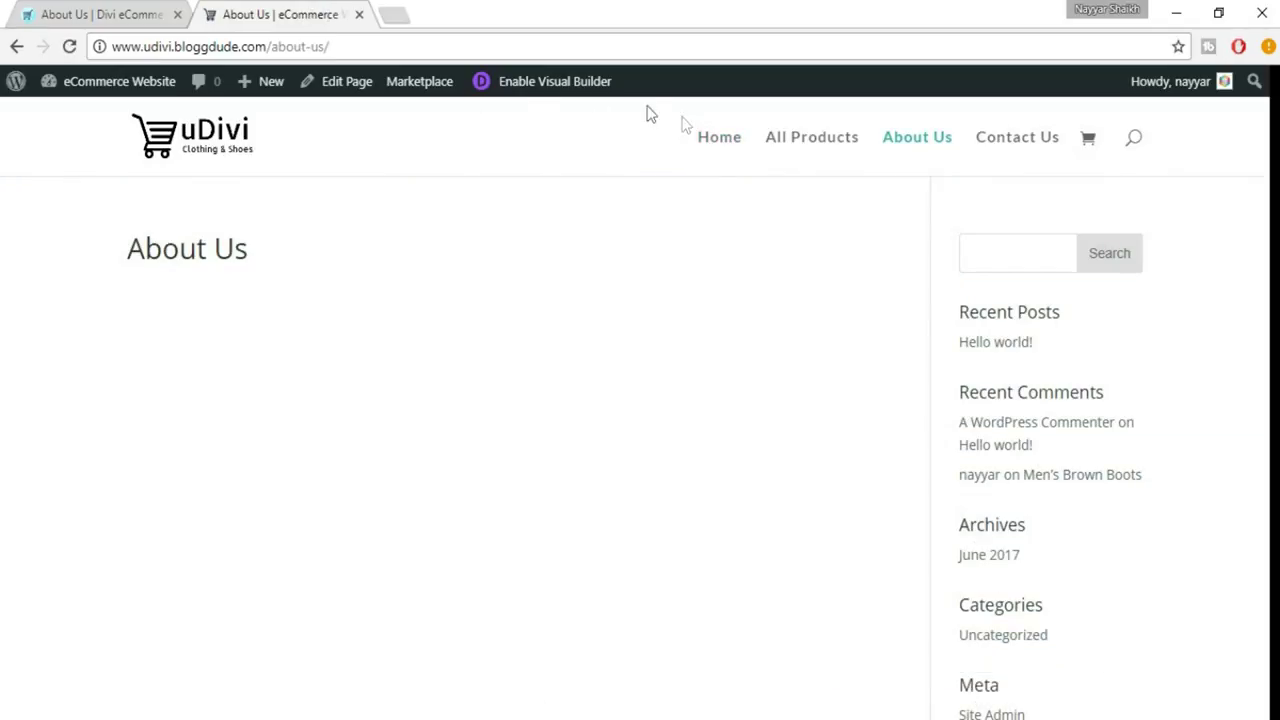
click(563, 95)
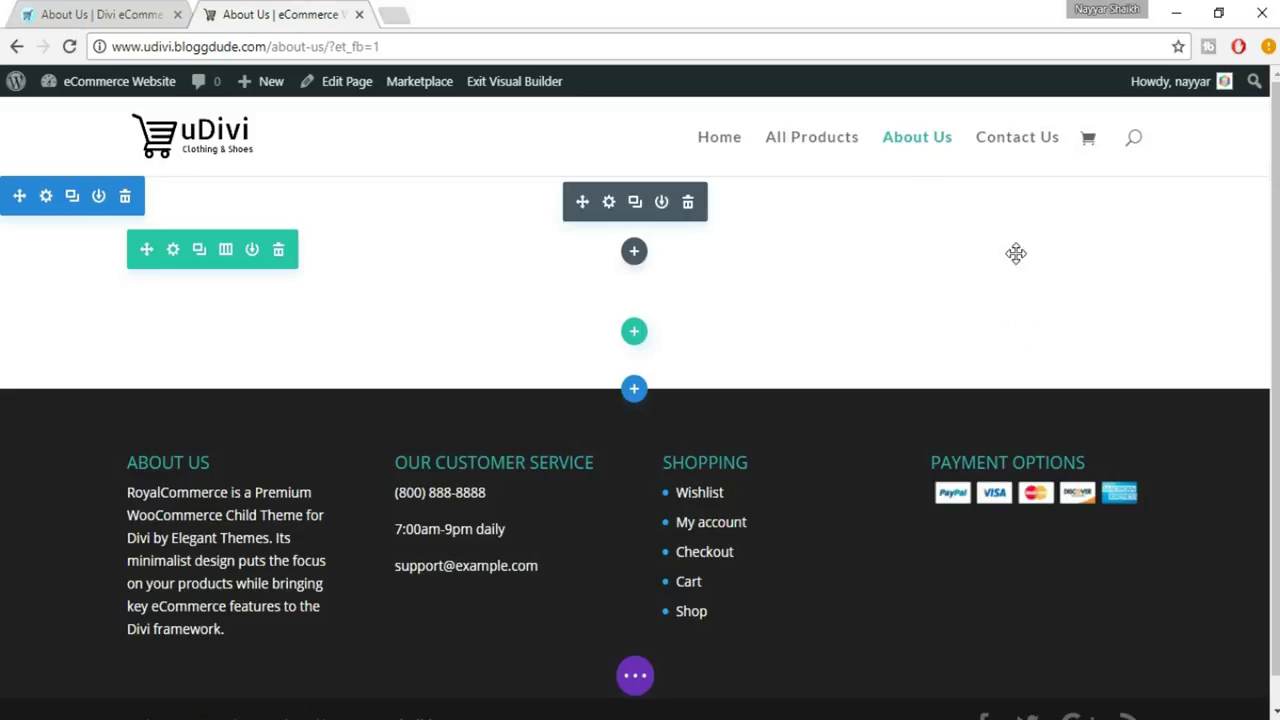
Step: Insert a Fullwidth section and add a Fullwidth Slider module to it
click(634, 389)
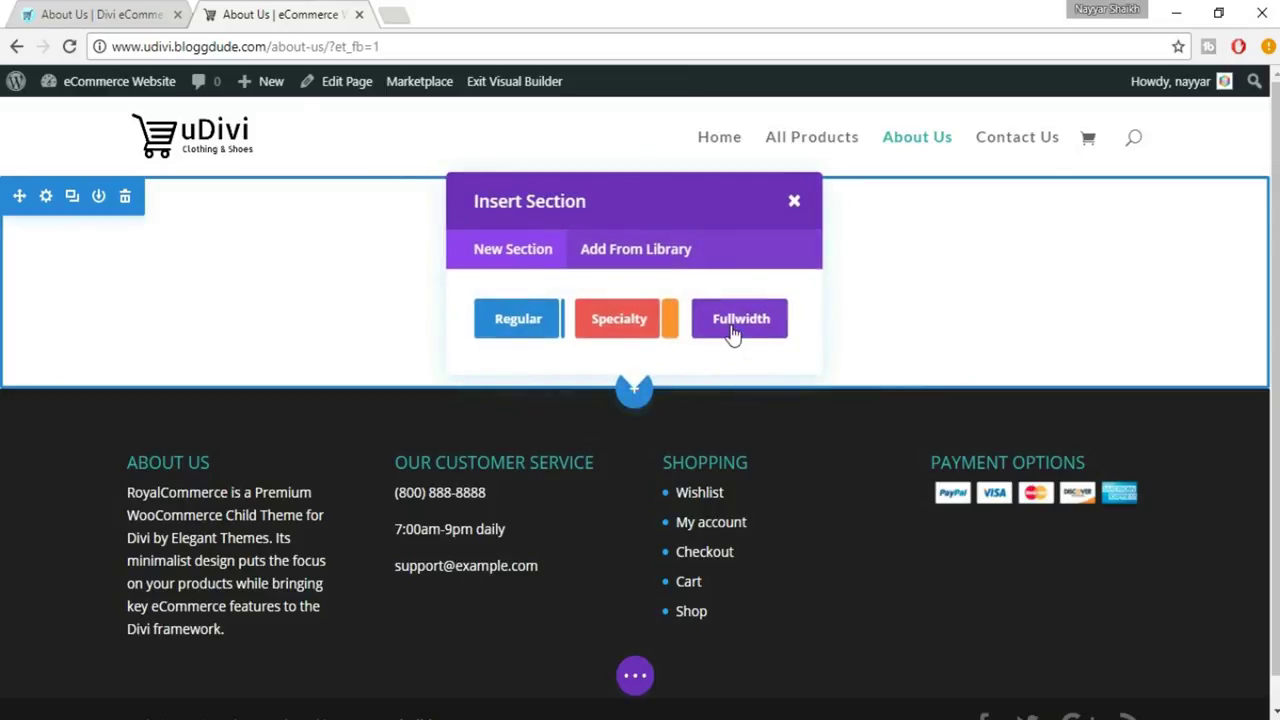
click(733, 322)
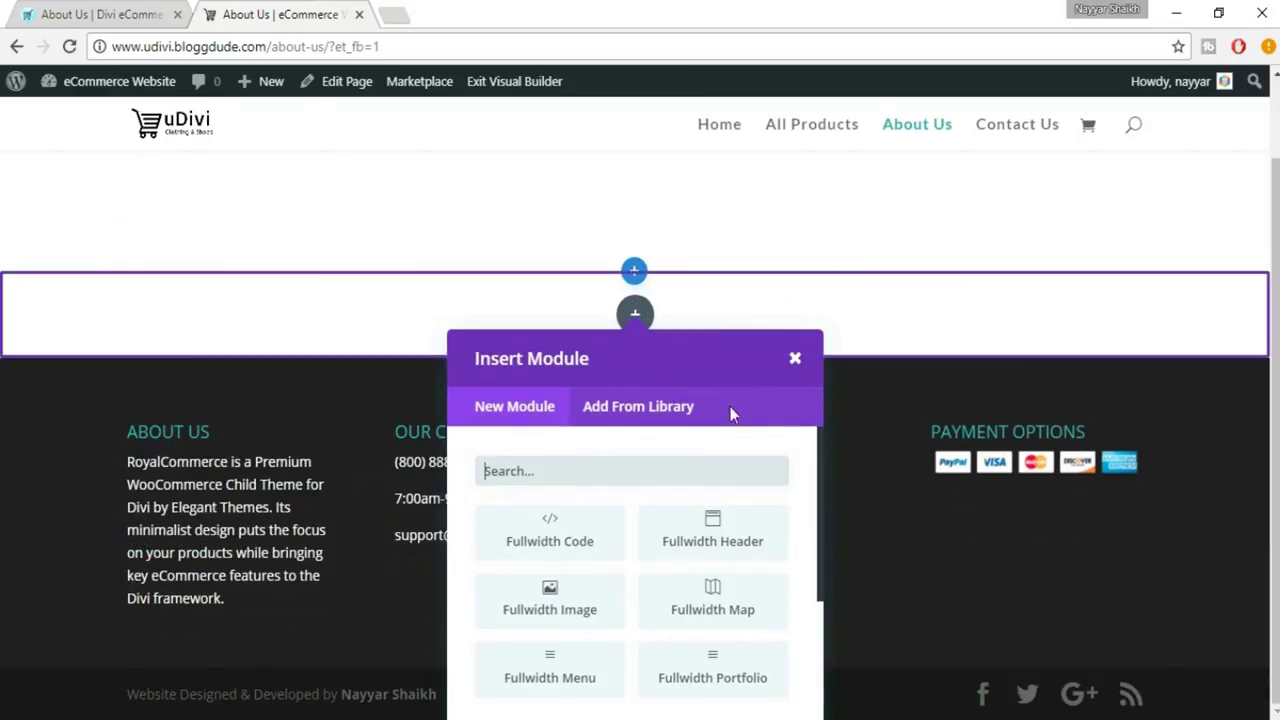
scroll(722, 640, down, 2)
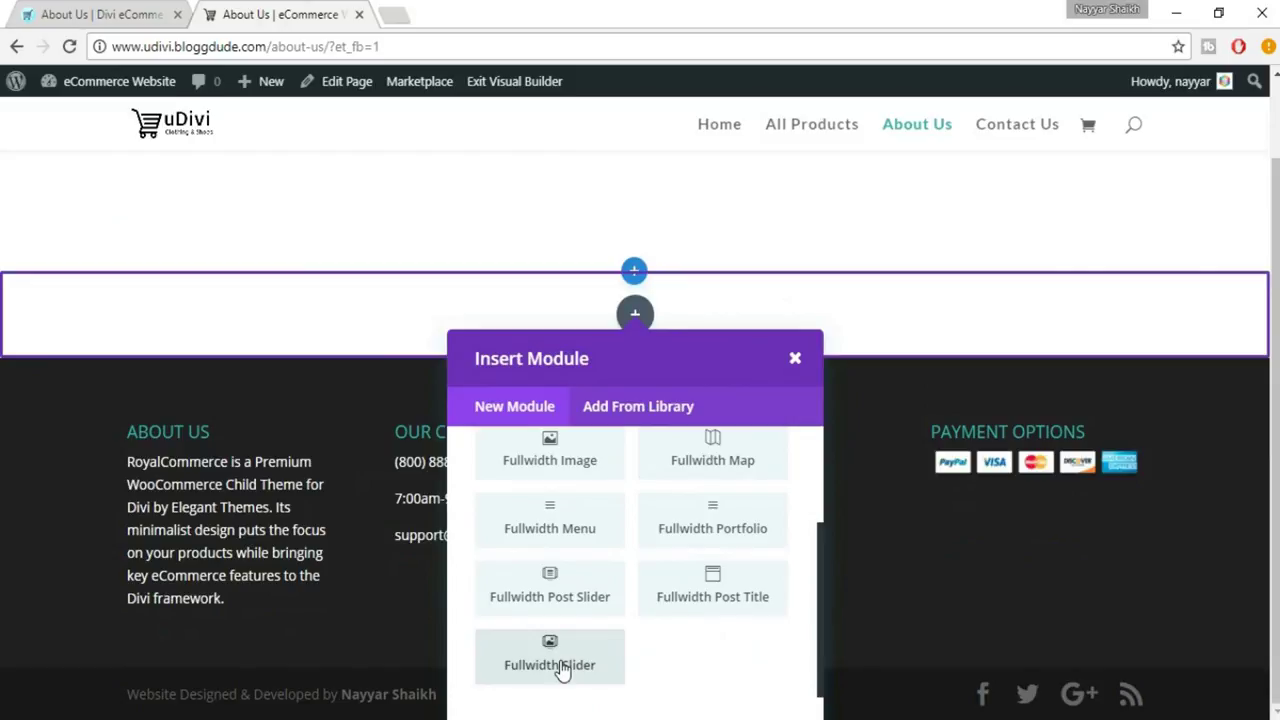
click(560, 662)
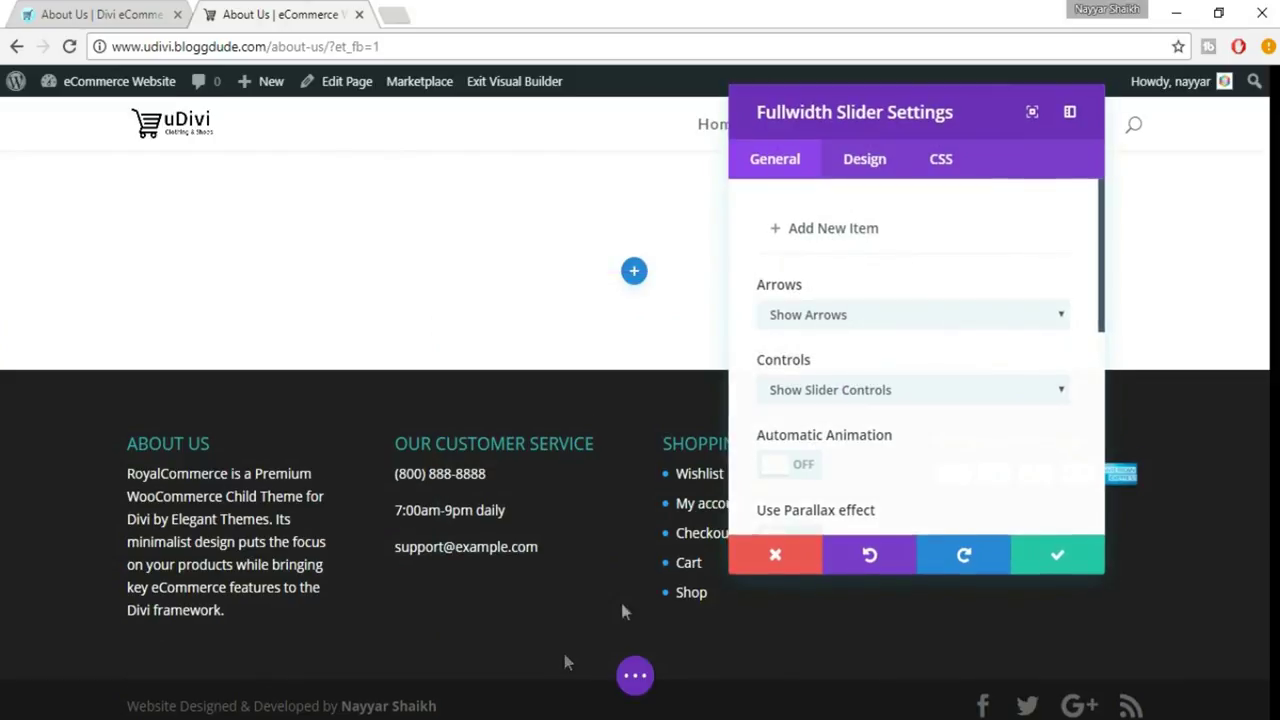
Step: Add a new slide, copy the eDivi tagline, and give the slide the heading 'OUR COMPANY'
click(814, 233)
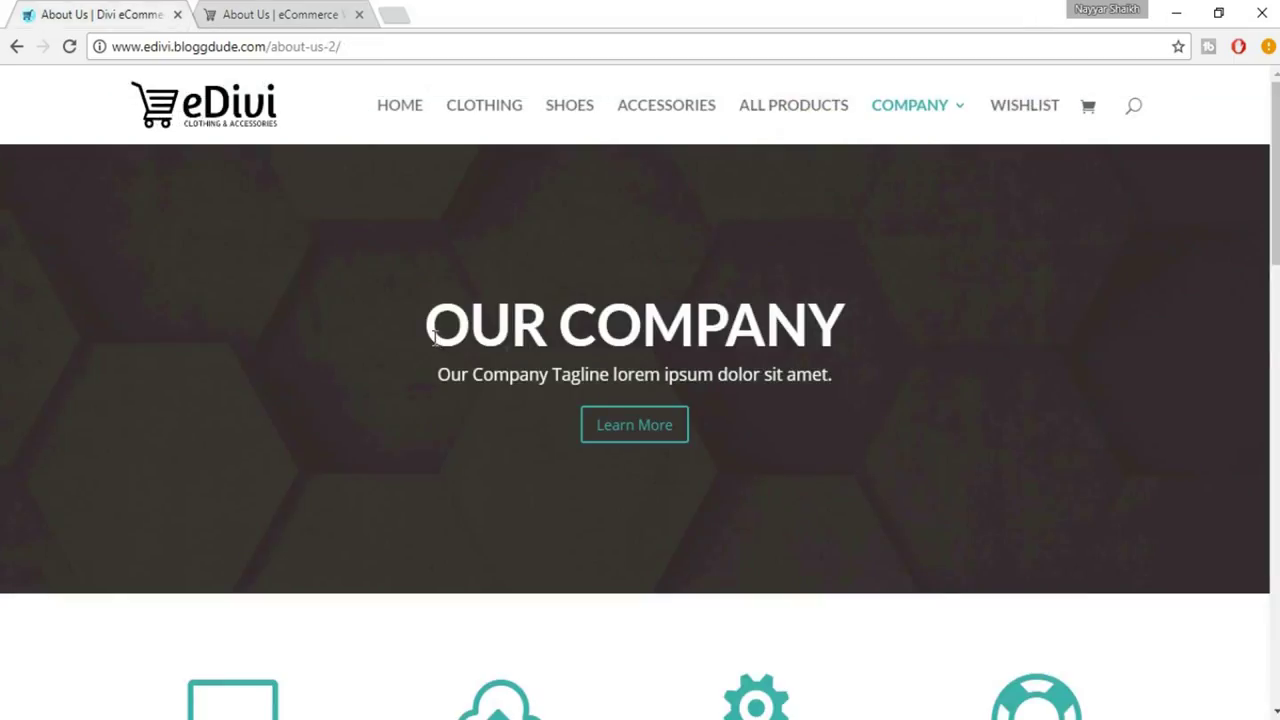
drag(443, 370, 841, 378)
key(ctrl+c)
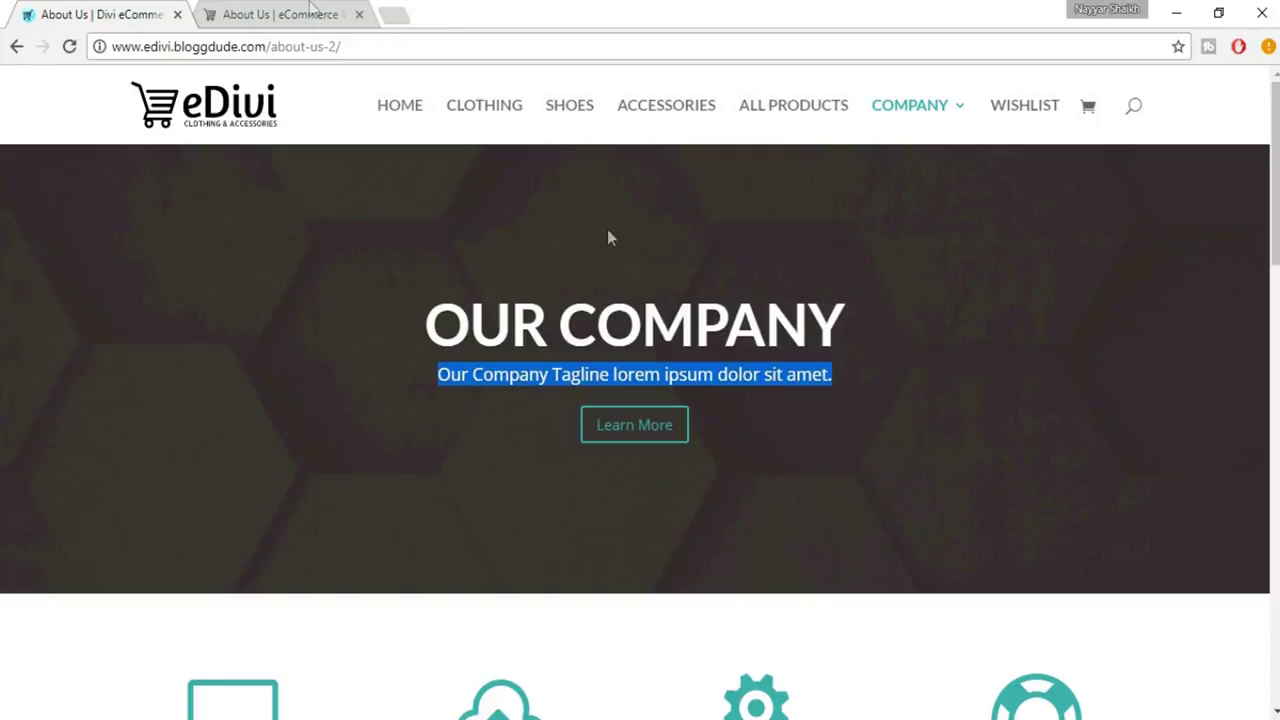
click(280, 14)
click(791, 246)
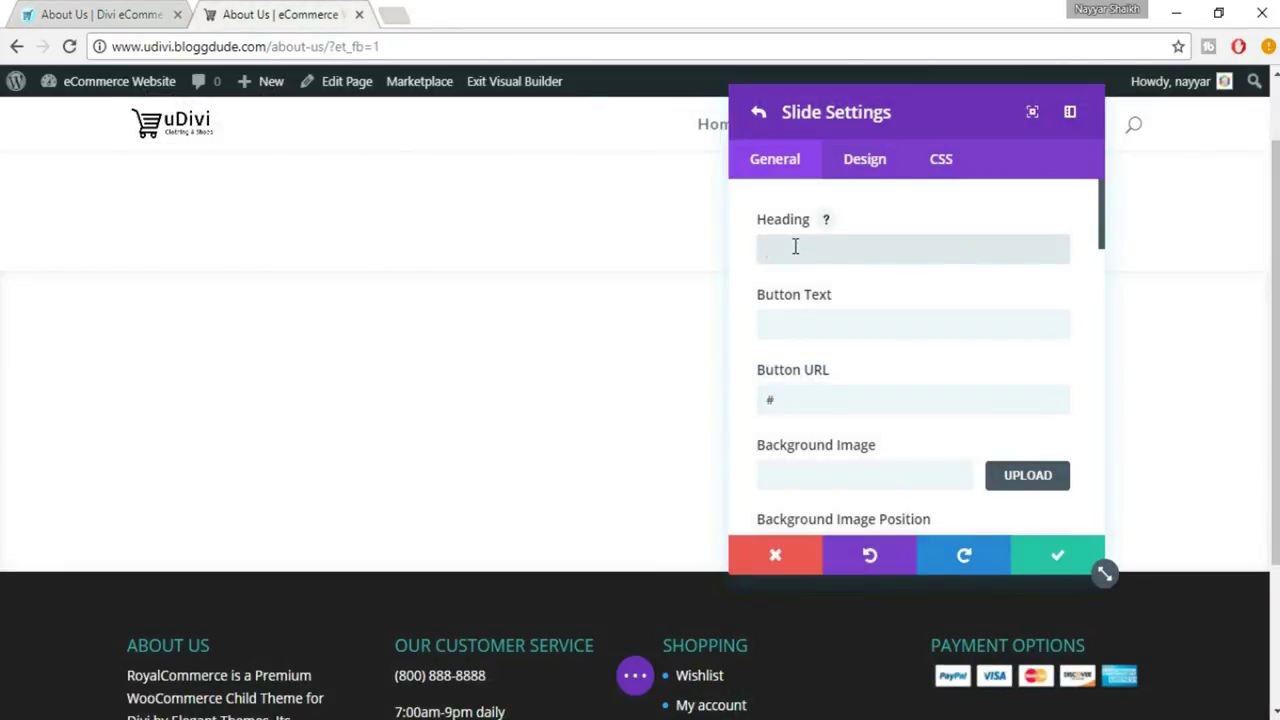
text(our company)
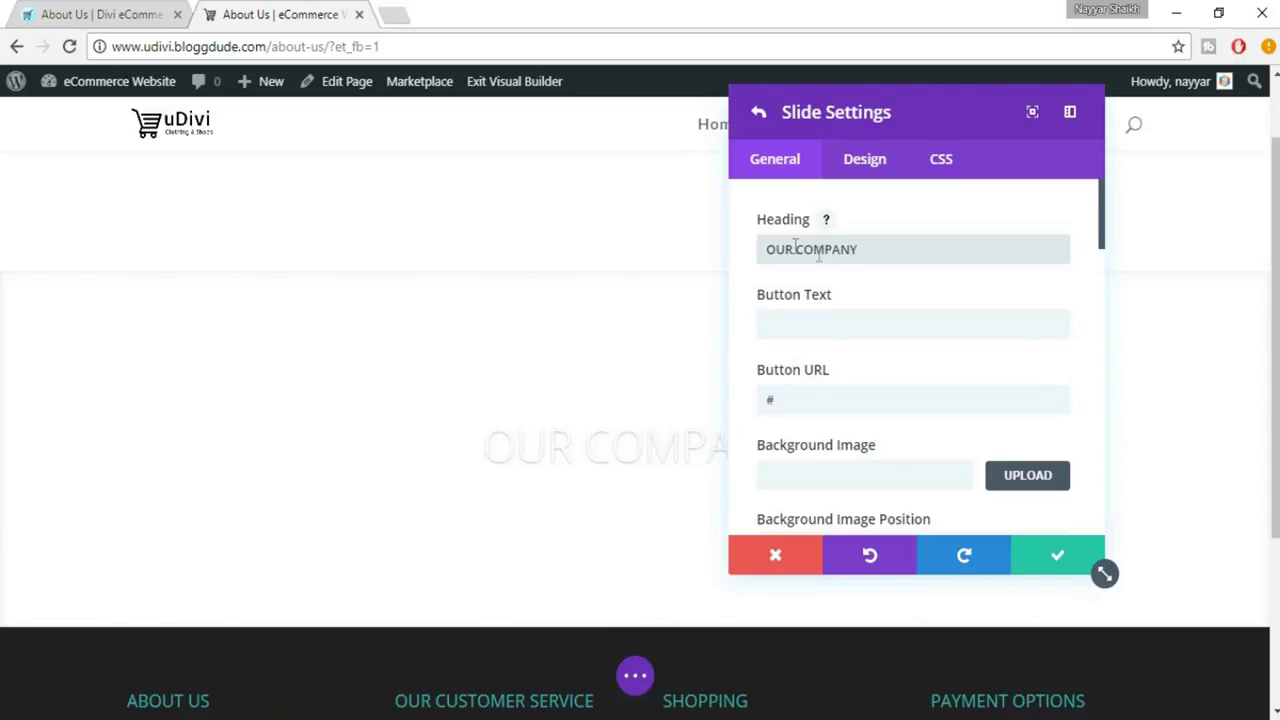
key(Tab)
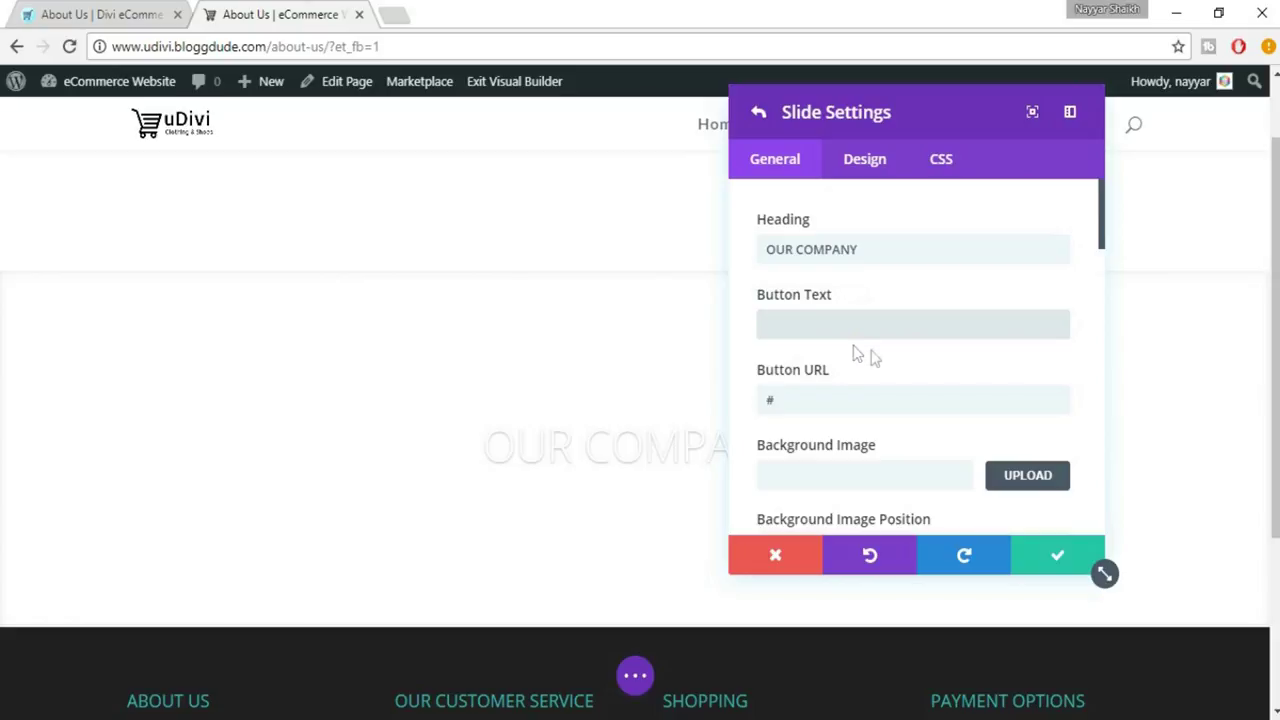
Step: Paste the tagline 'Our Company Tagline lorem ipsum dolor sit amet.' into the slide content
scroll(920, 350, down, 2)
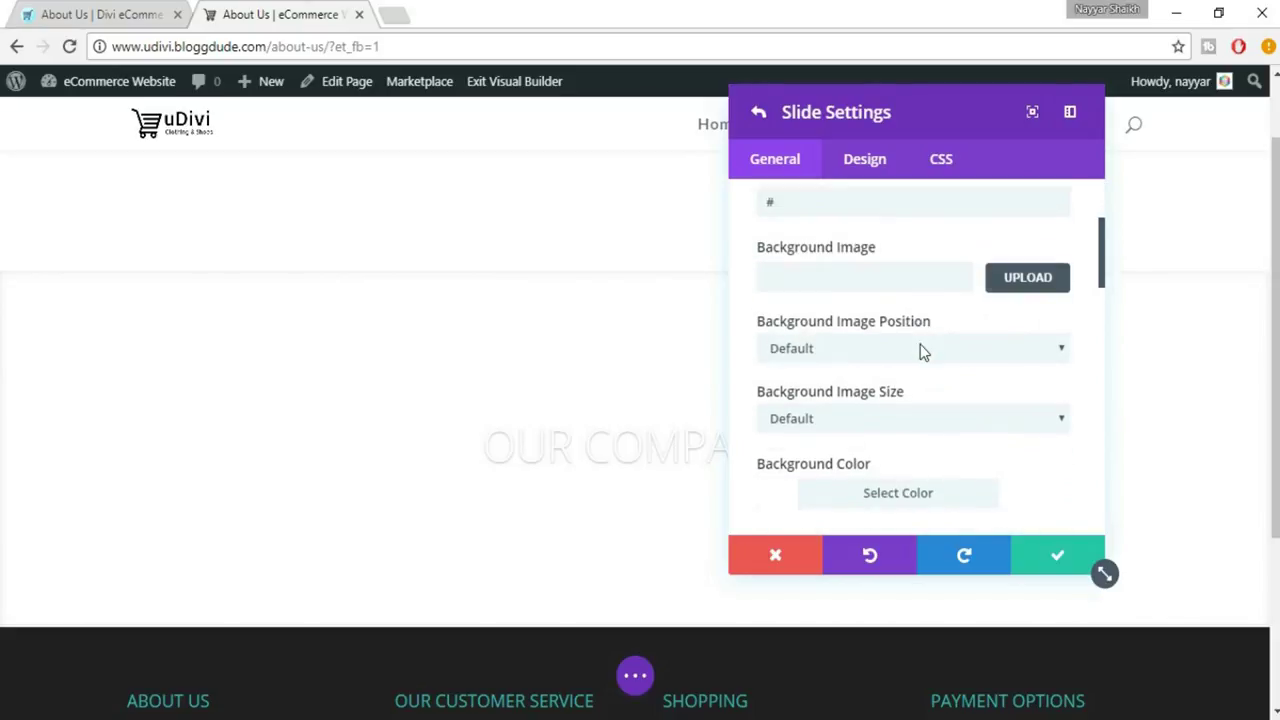
scroll(1007, 386, down, 8)
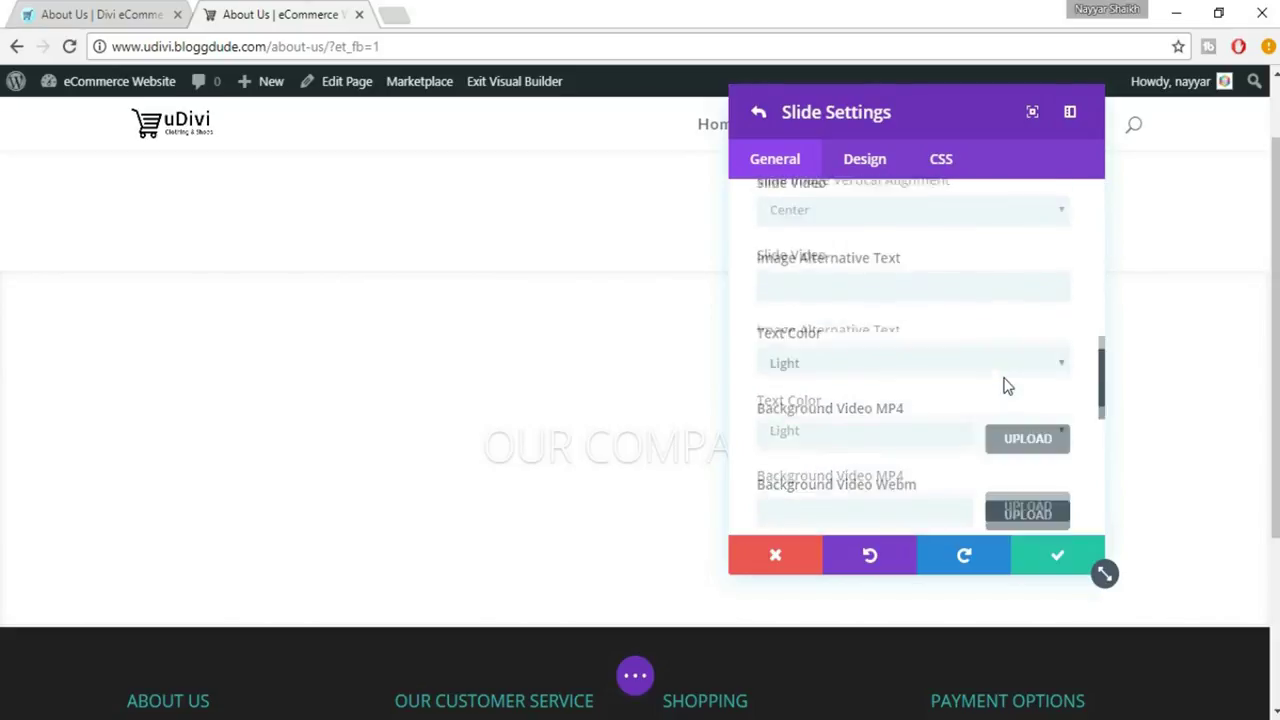
scroll(993, 404, down, 4)
click(914, 383)
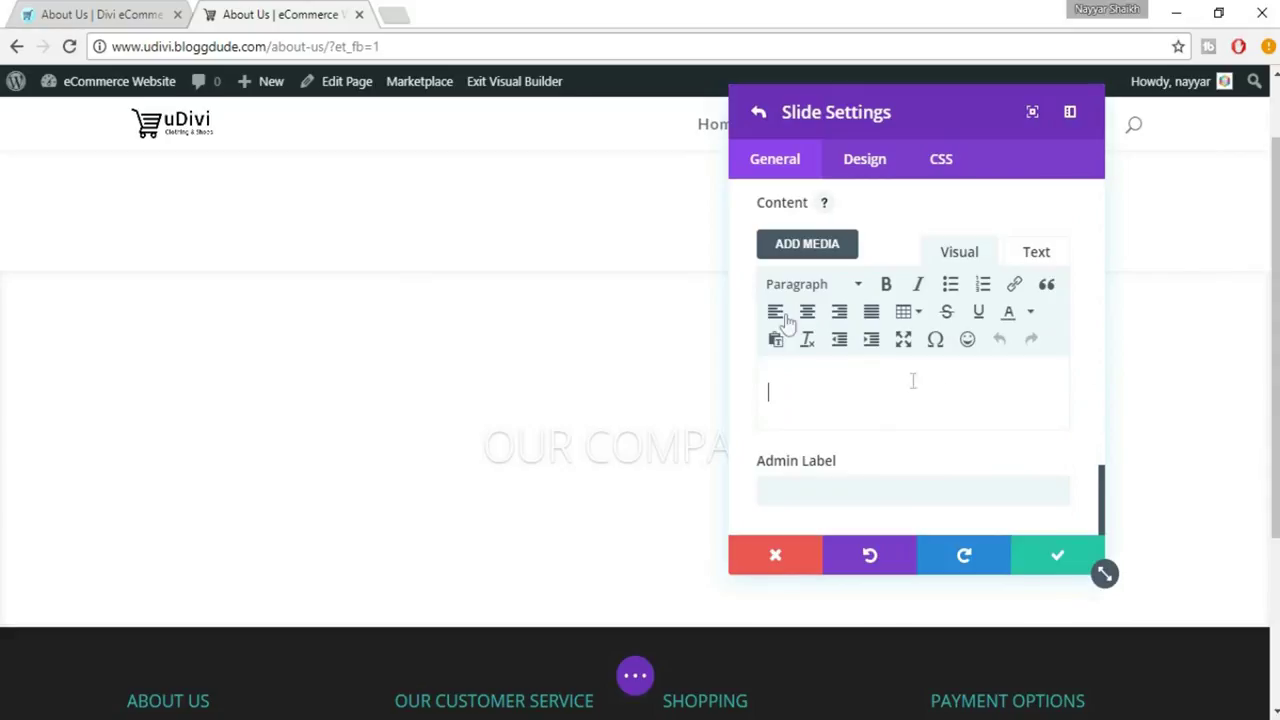
key(ctrl+v)
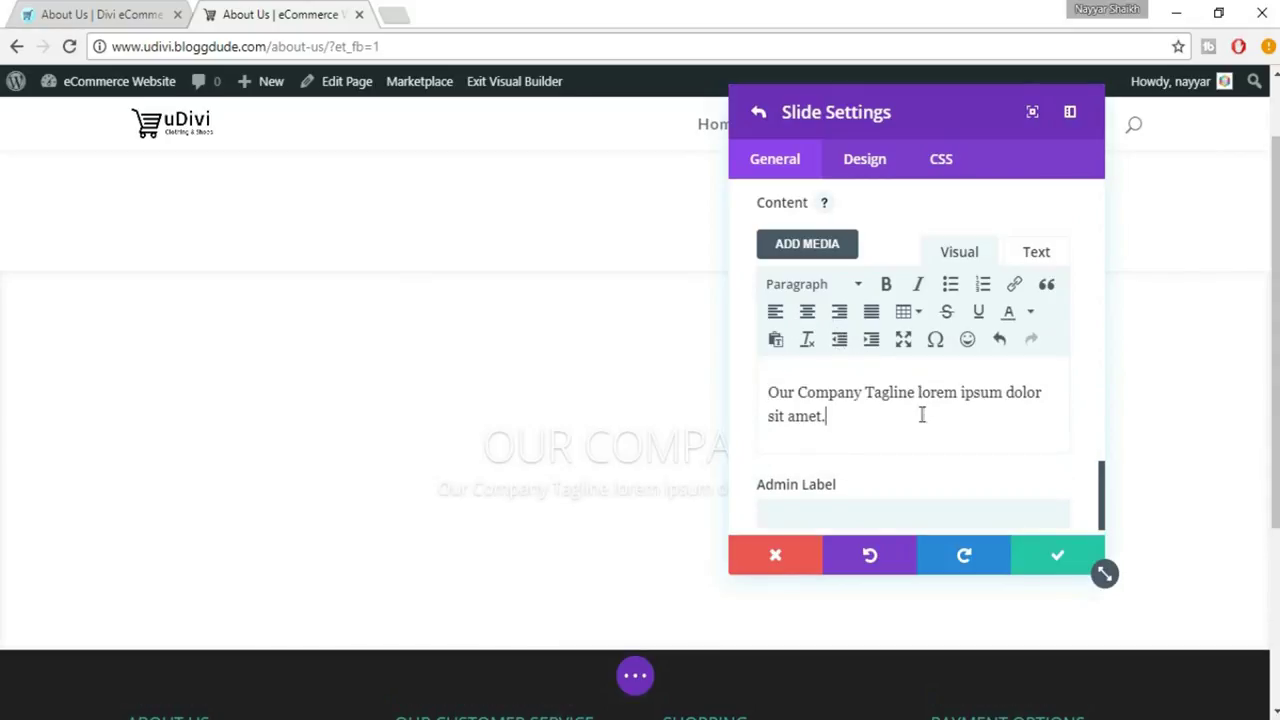
click(118, 12)
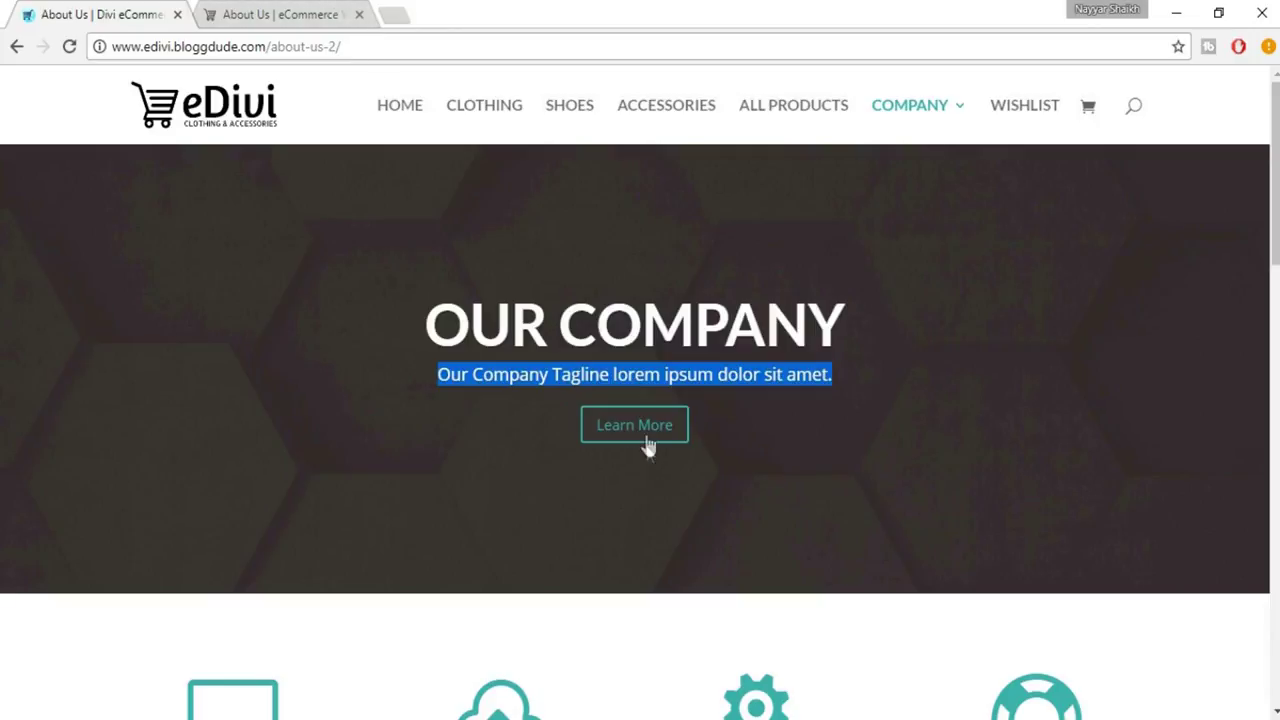
click(262, 14)
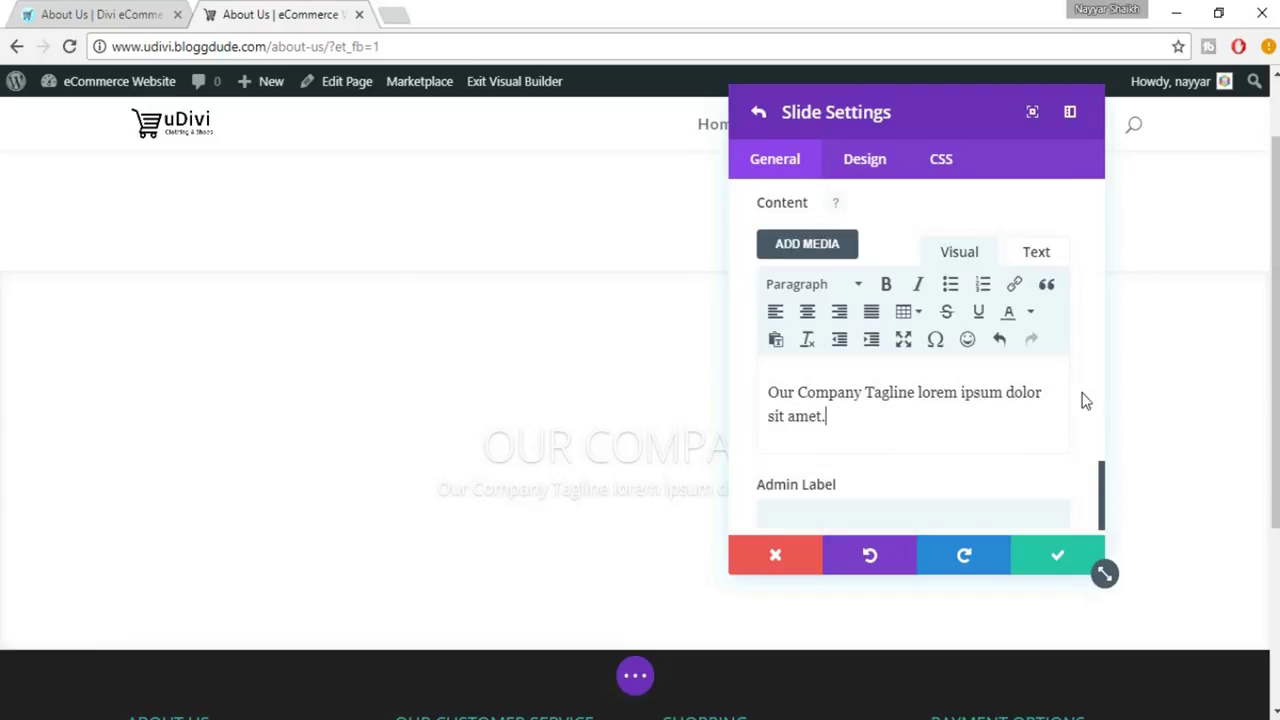
scroll(1085, 405, up, 10)
scroll(1093, 418, up, 5)
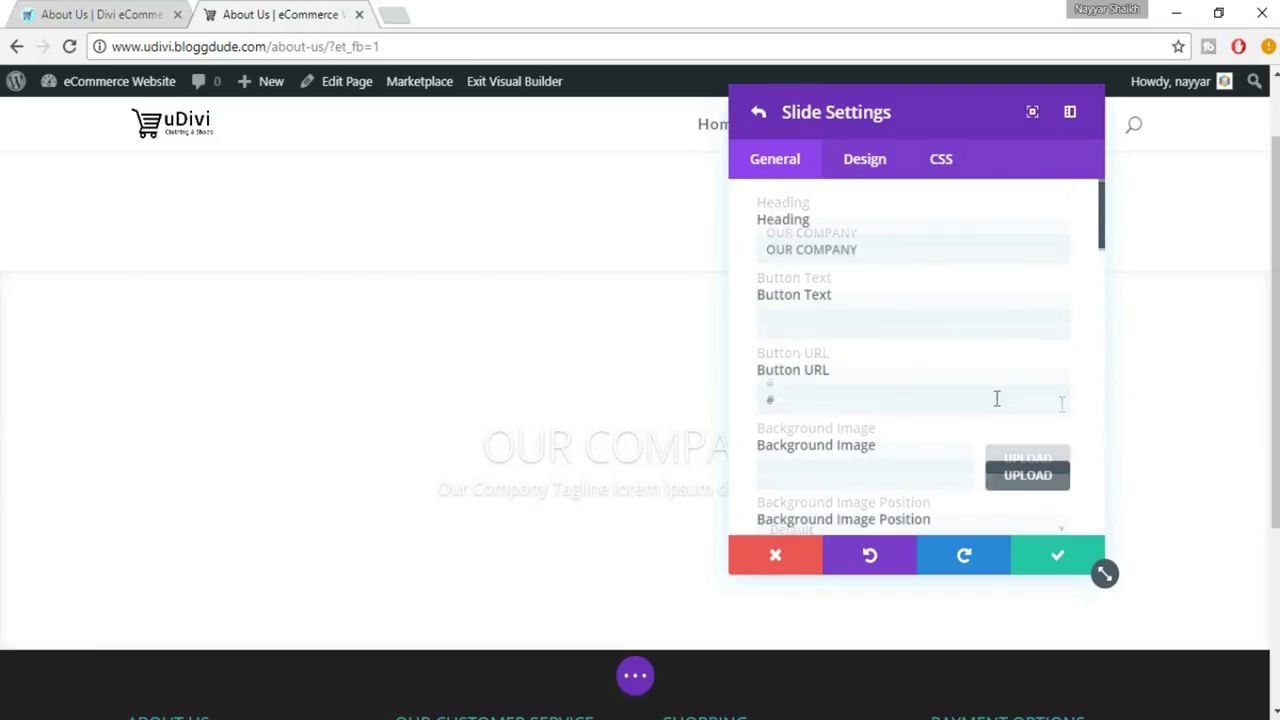
Step: Set the slide's button text to 'Learn More' and save the slide and slider settings
click(839, 337)
text(IRA)
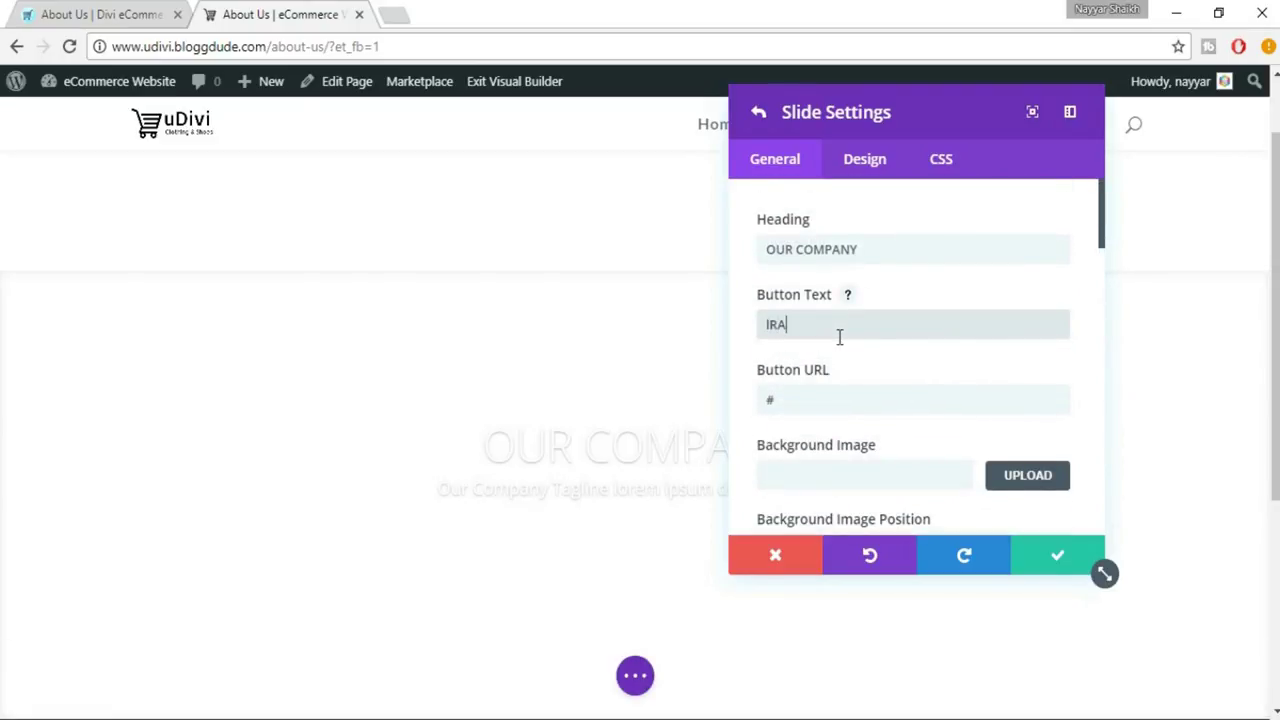
key(BackSpace)
key(BackSpace)
key(BackSpace)
text(L)
key(Down)
click(837, 349)
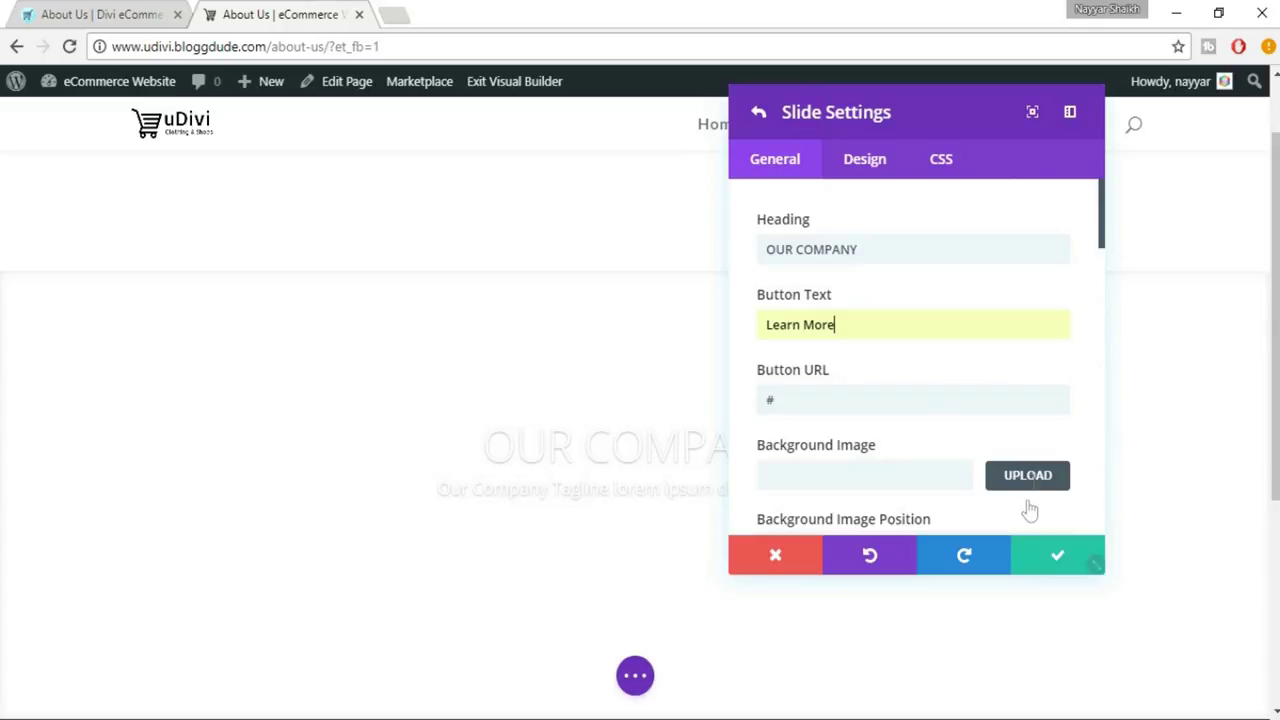
click(1045, 574)
click(1075, 566)
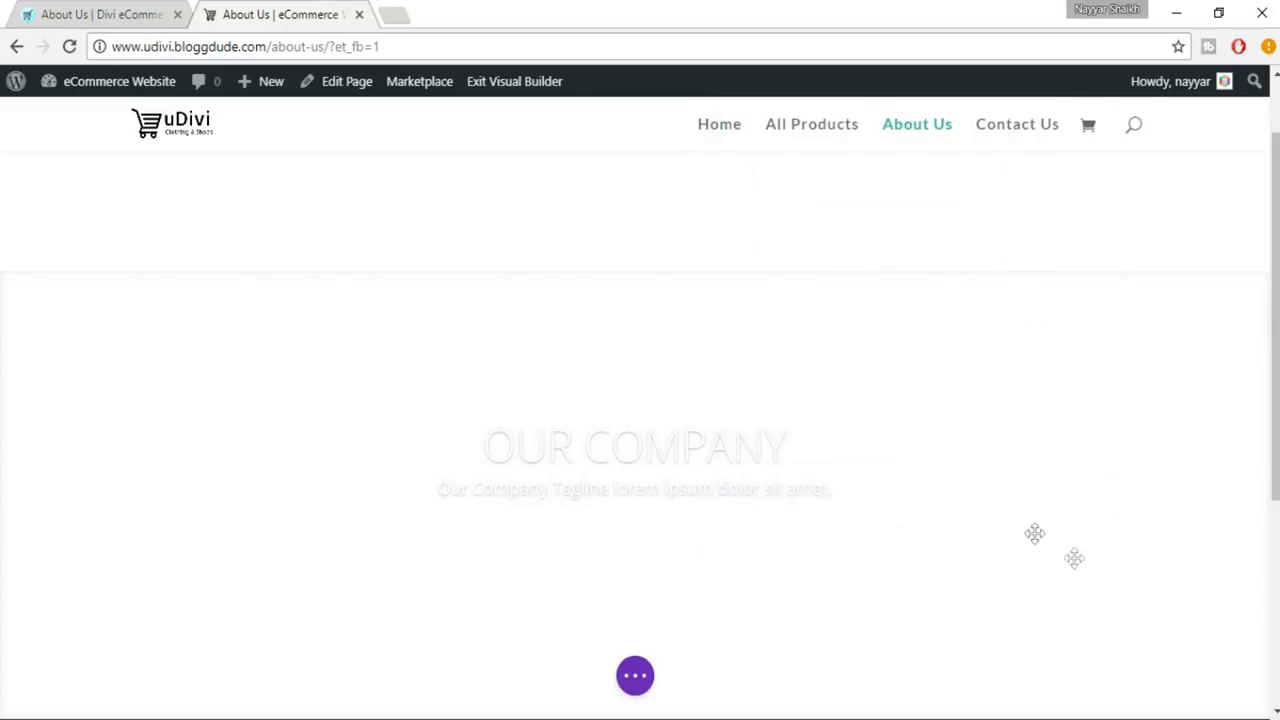
Step: Reopen the OUR COMPANY slide and start choosing its background image
mouse_move(615, 325)
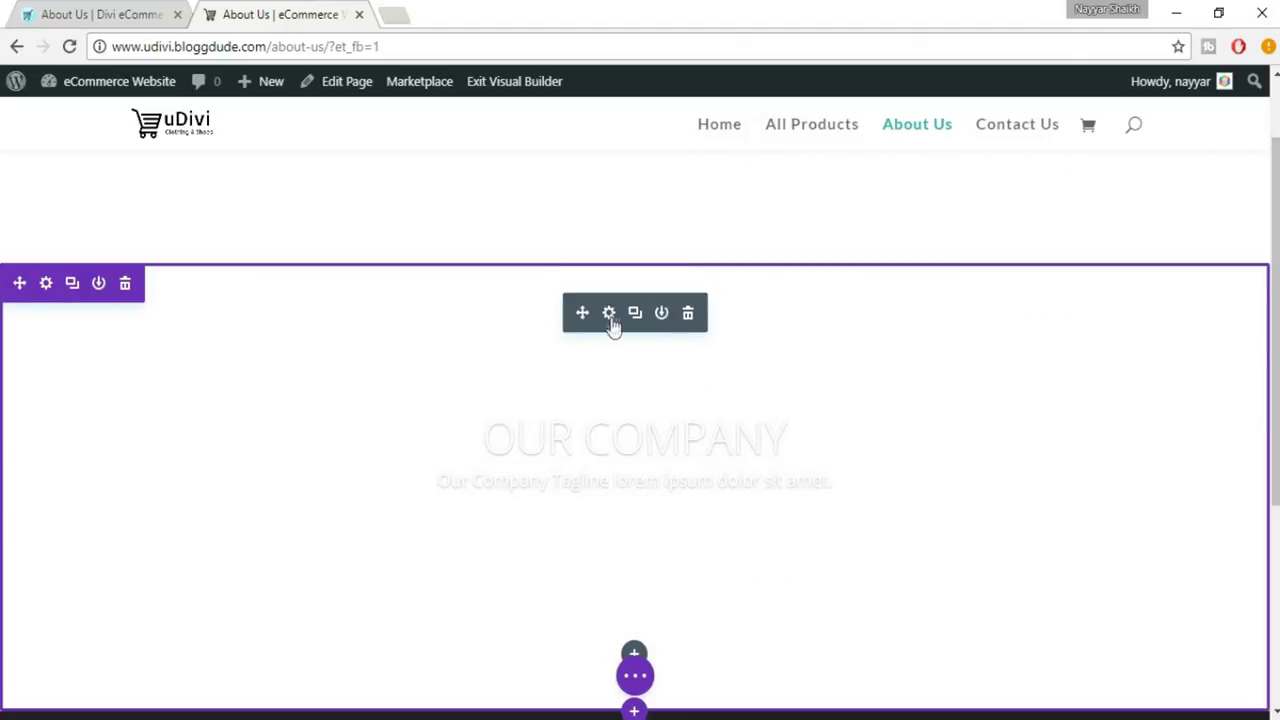
click(609, 314)
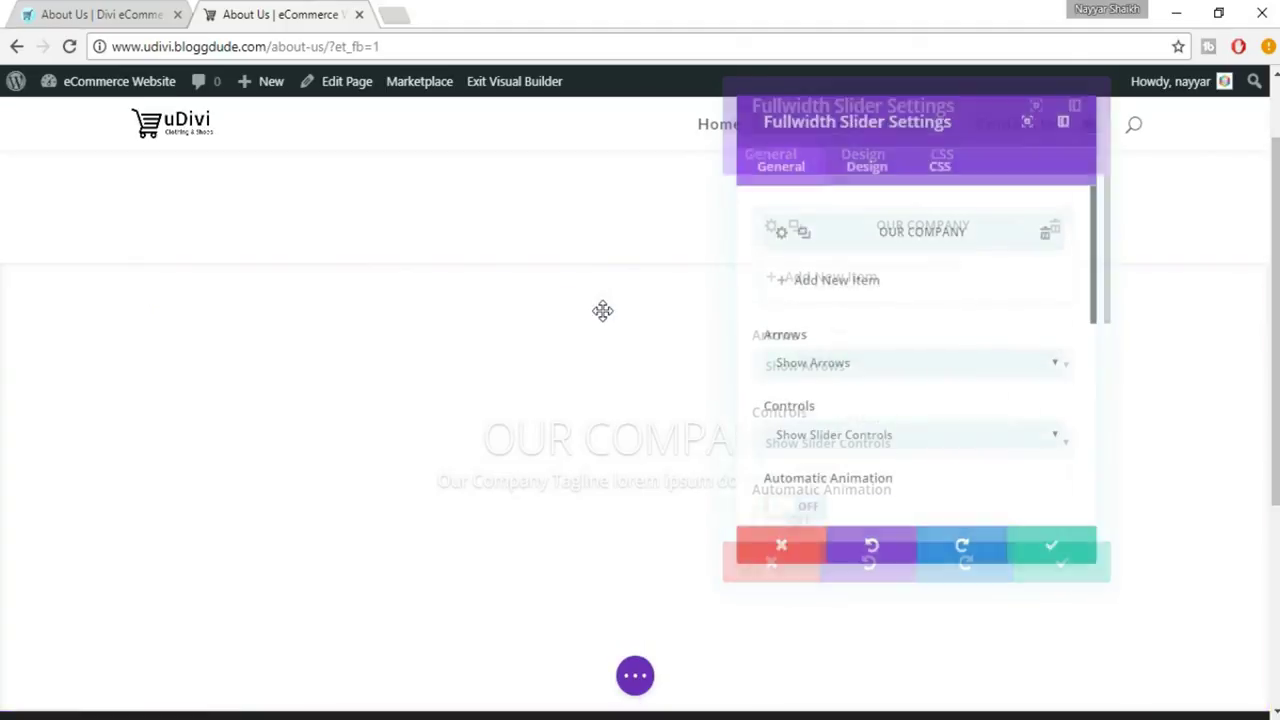
click(775, 230)
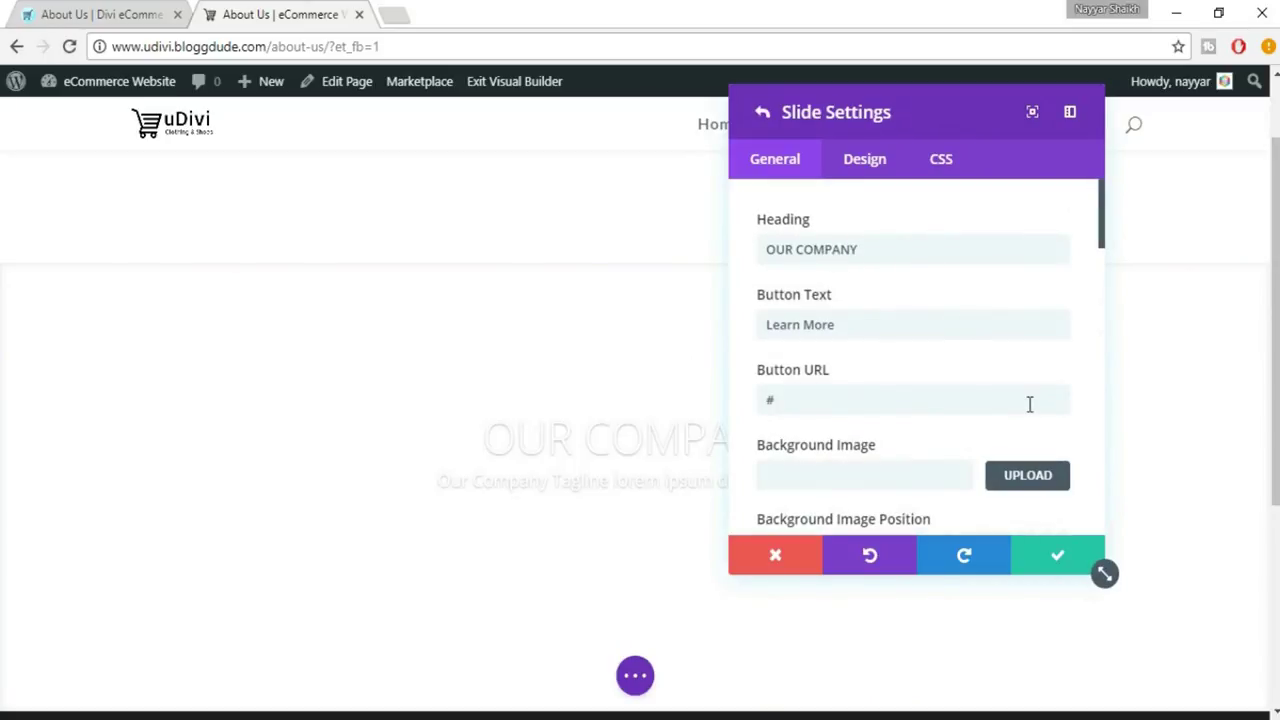
scroll(895, 418, down, 2)
click(1022, 279)
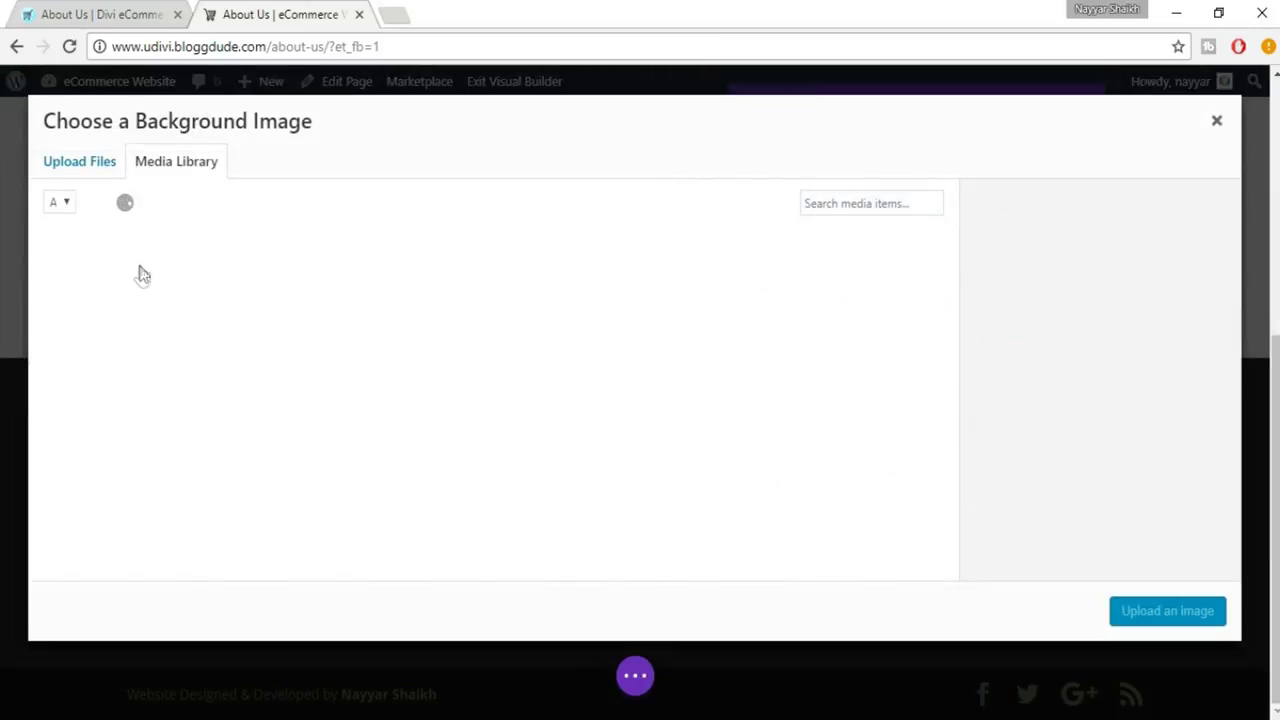
Step: Apply the hex-bg-black image as the slide background and compare it with the eDivi reference
click(150, 288)
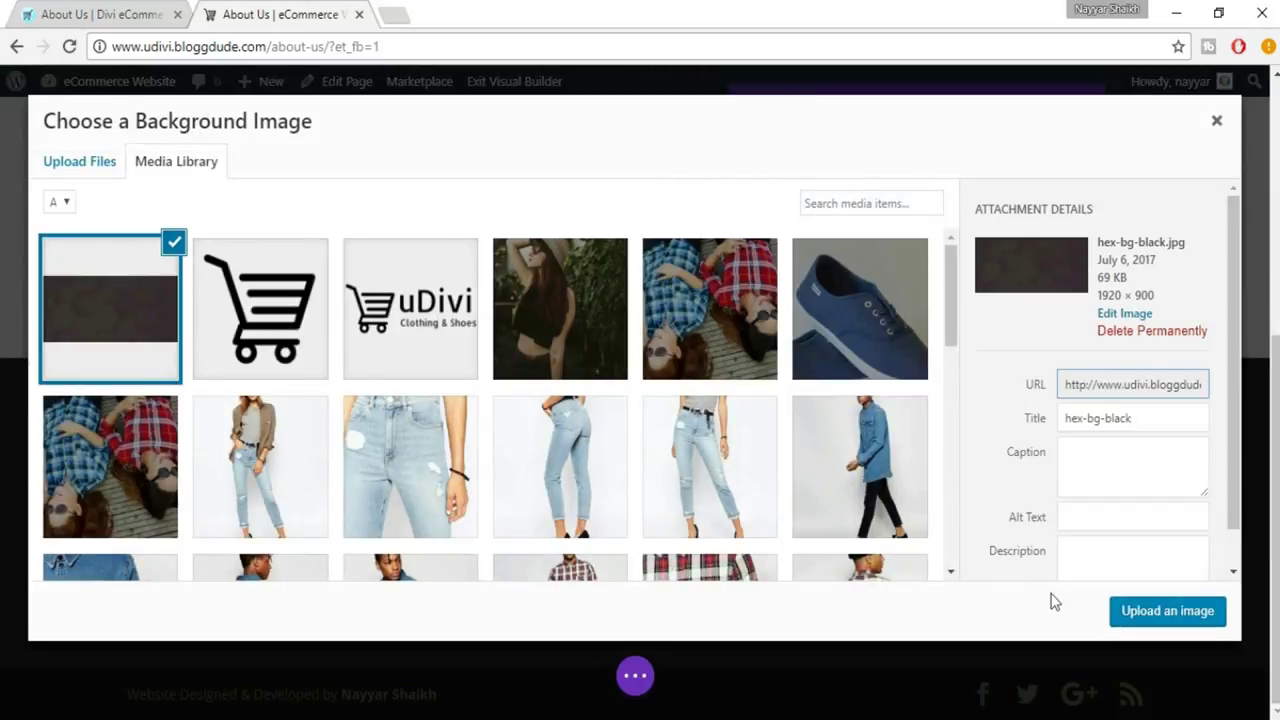
click(1168, 614)
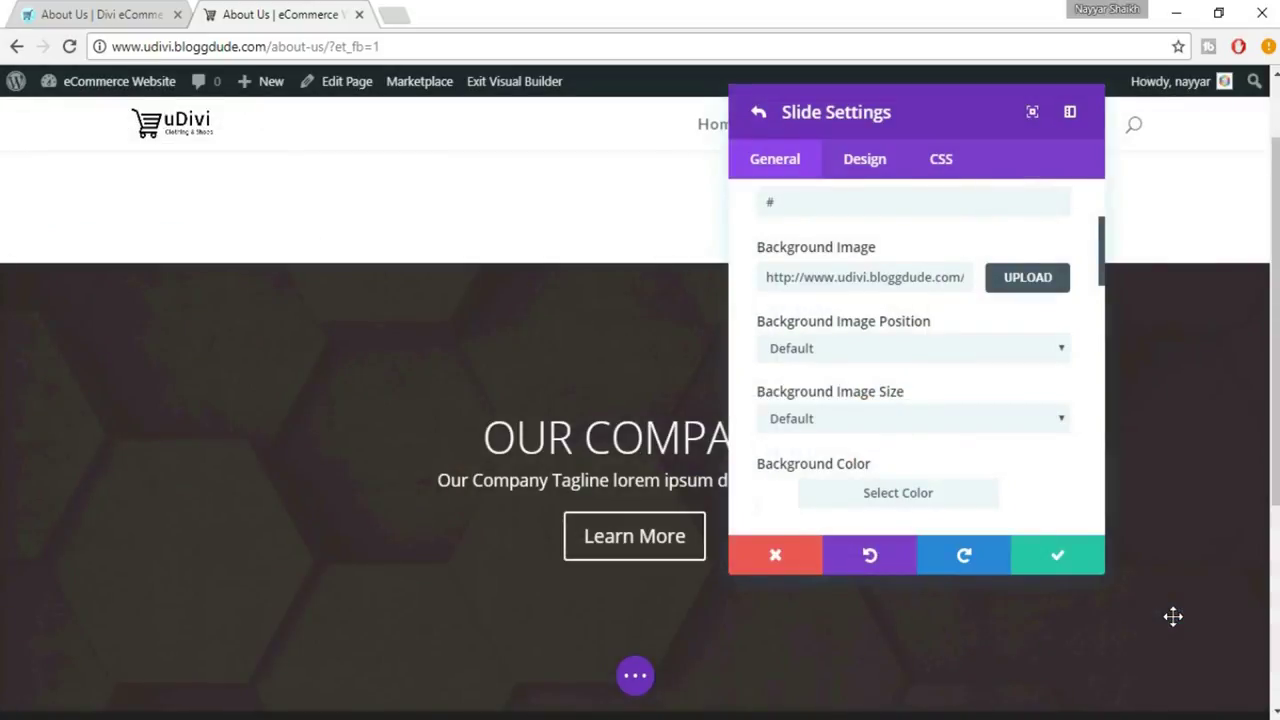
scroll(658, 499, down, 2)
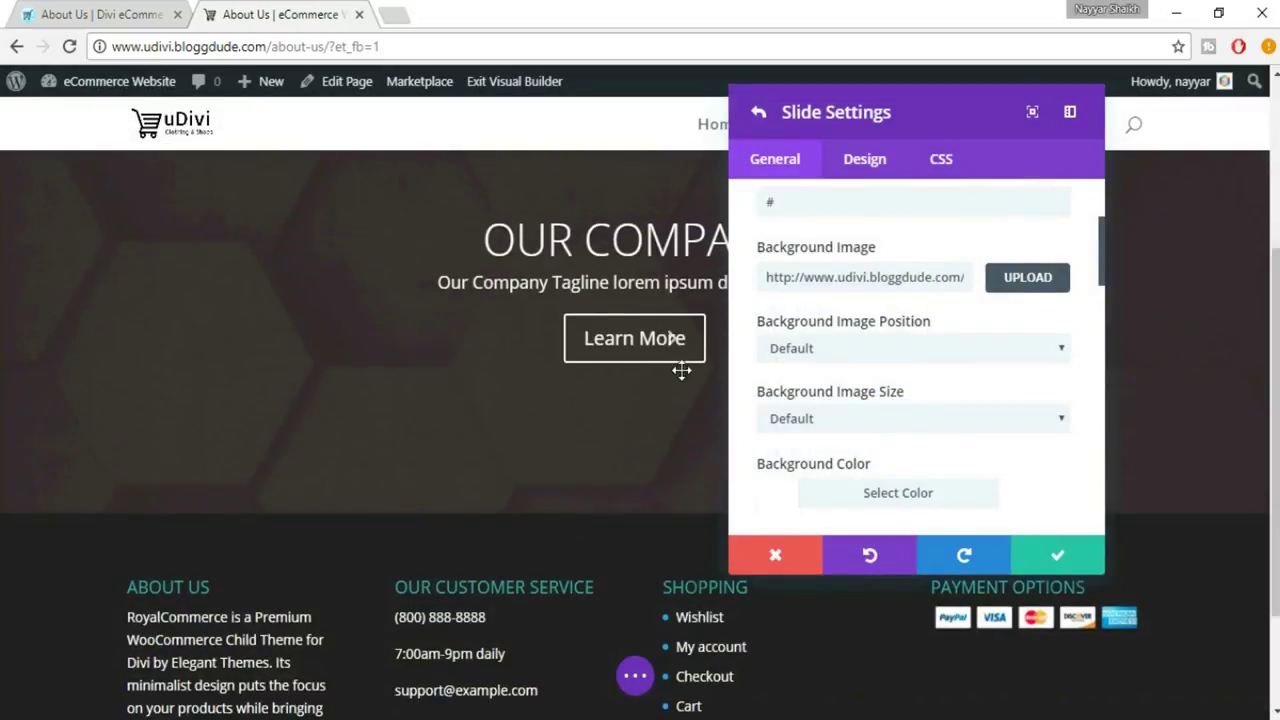
scroll(623, 368, up, 1)
drag(880, 114, 1014, 143)
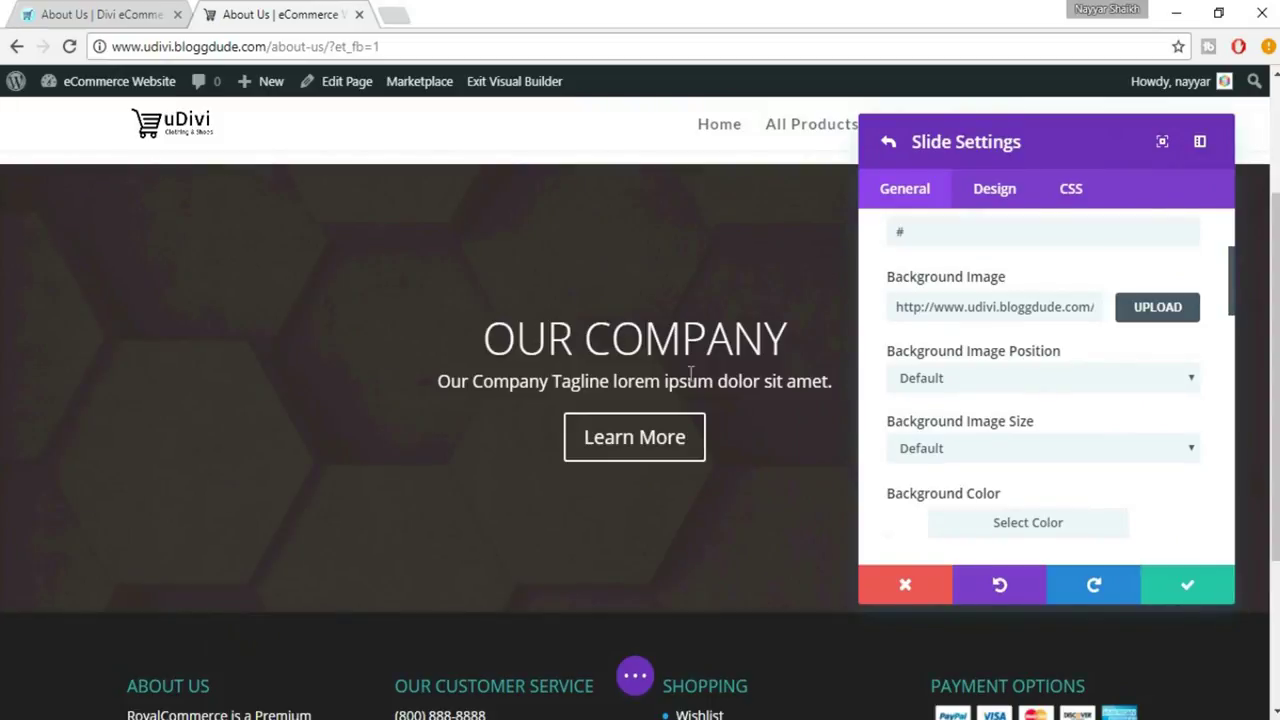
click(133, 12)
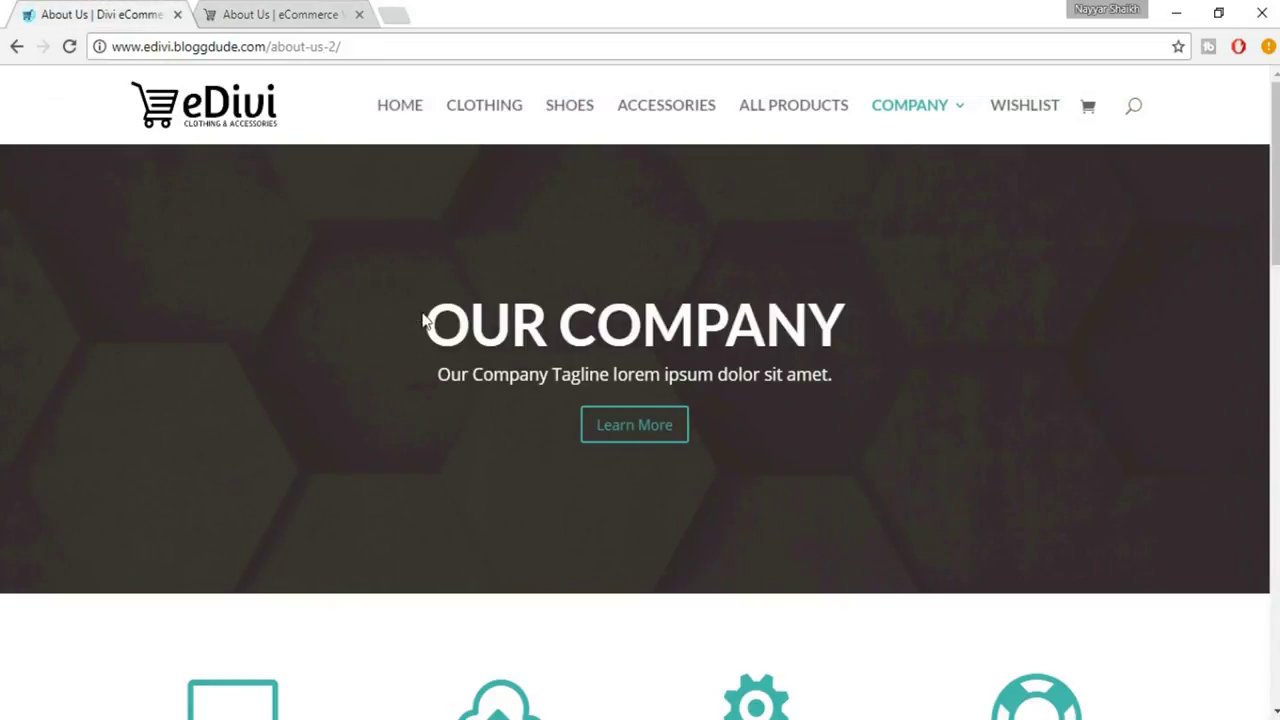
click(312, 12)
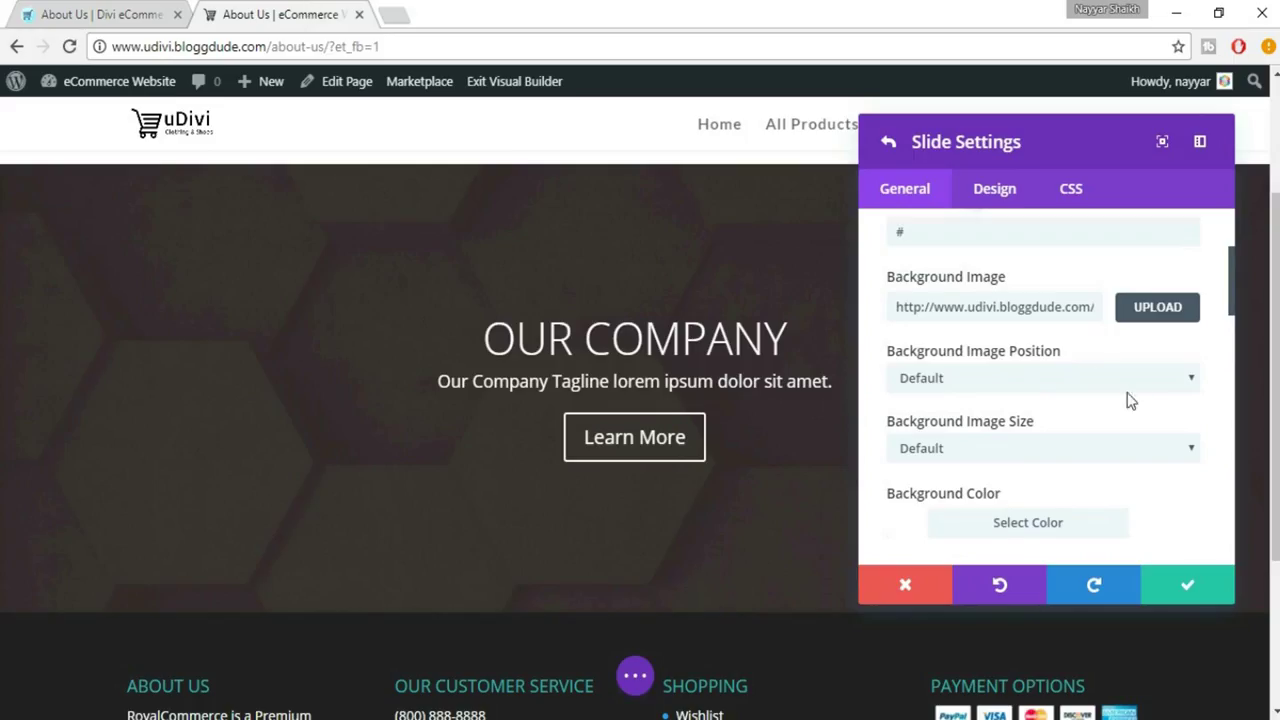
click(1017, 200)
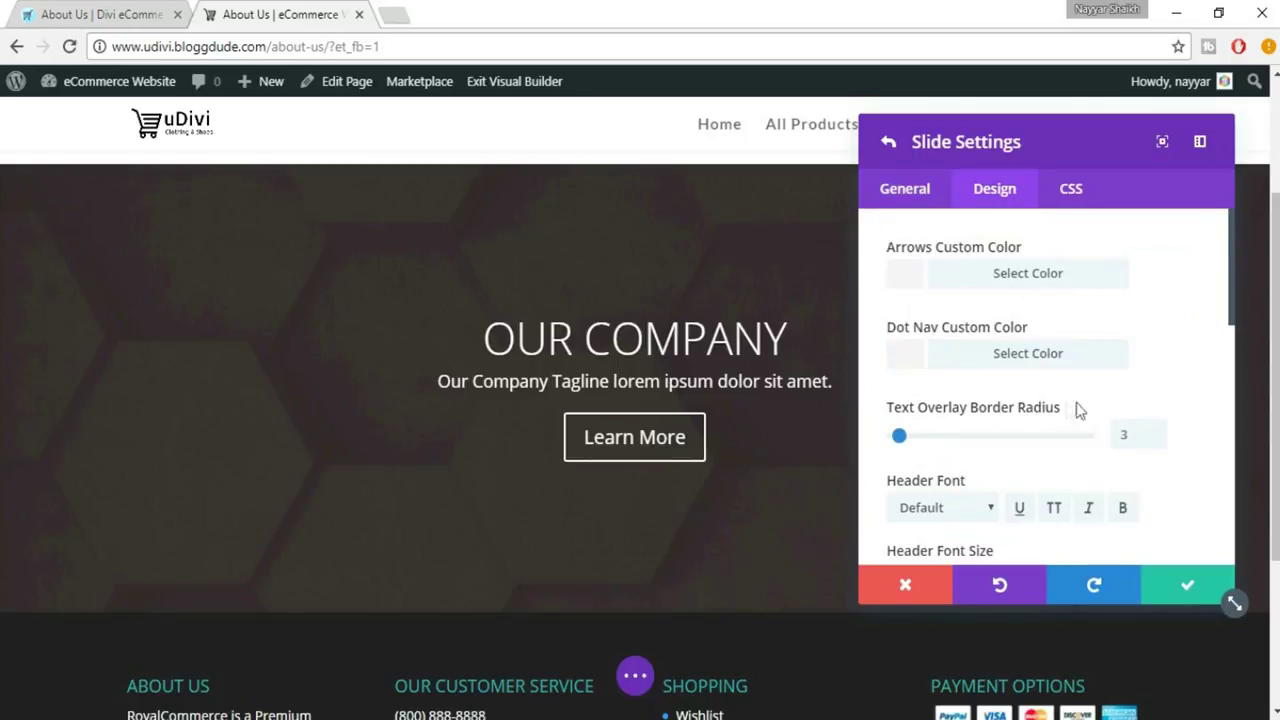
Step: Make the OUR COMPANY heading bold at 68px, checking it against eDivi
scroll(1234, 314, down, 1)
scroll(1234, 314, down, 3)
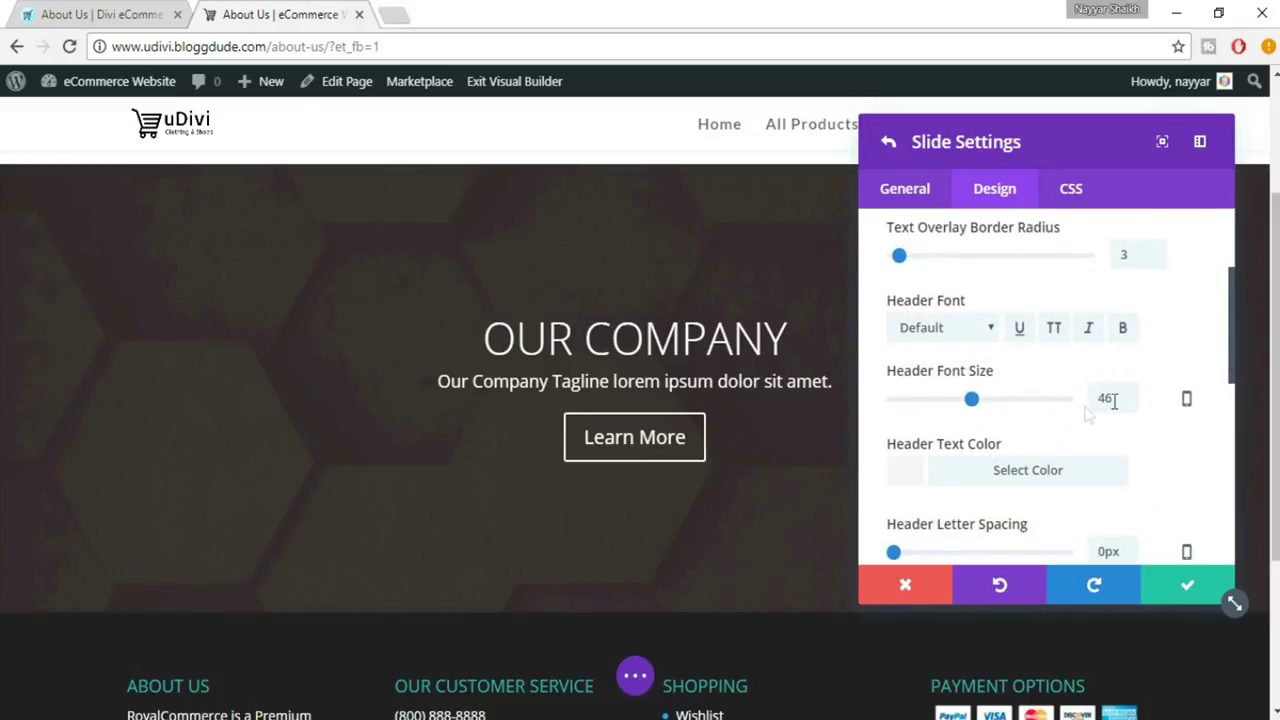
drag(971, 399, 1011, 401)
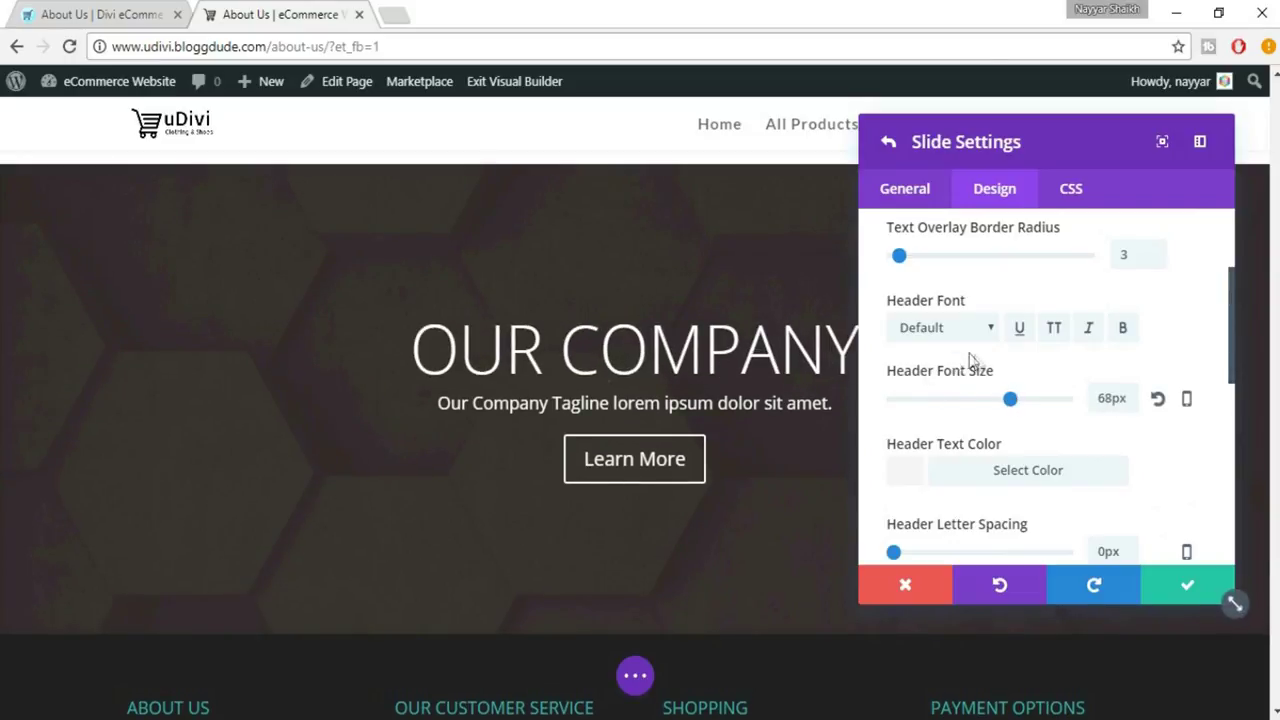
click(1123, 329)
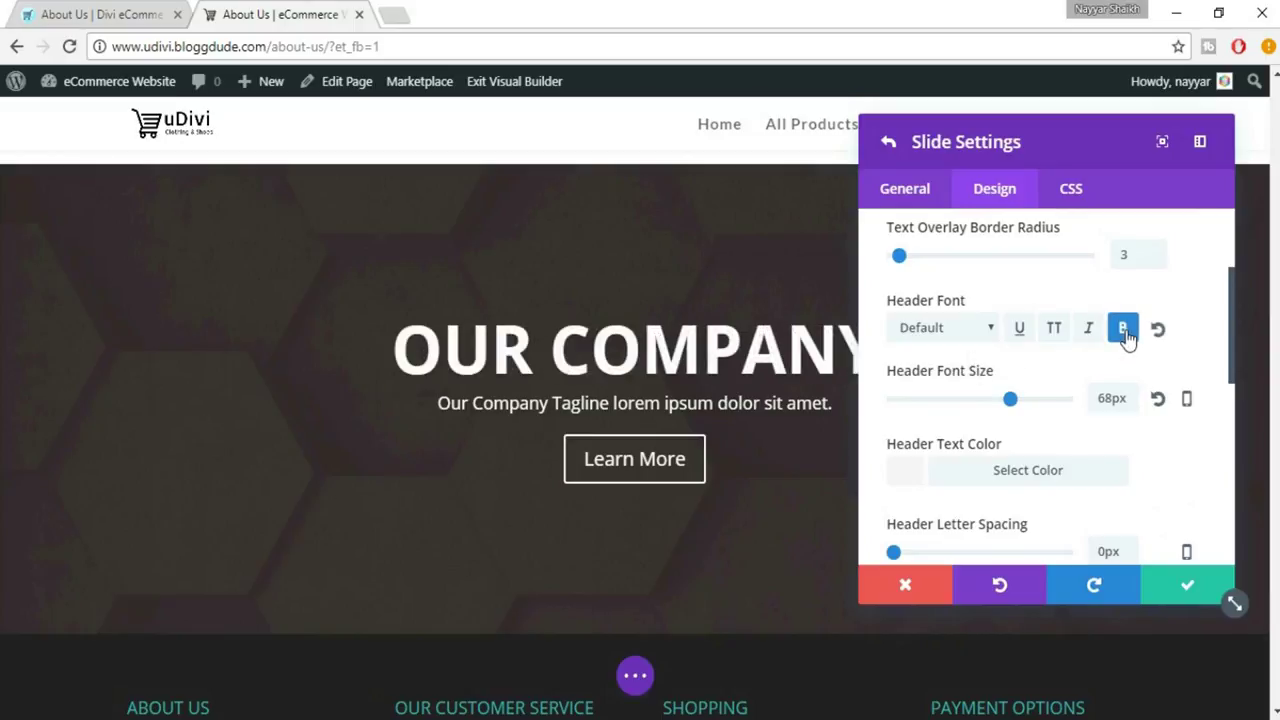
click(95, 12)
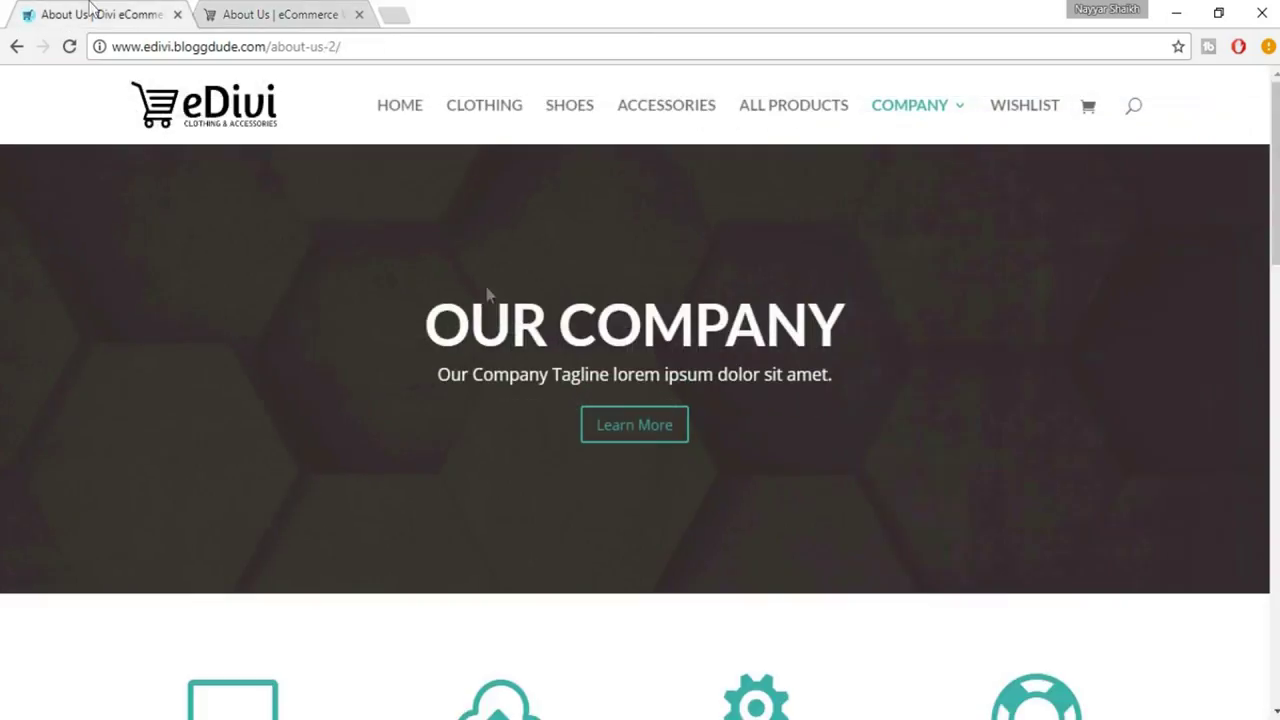
click(280, 14)
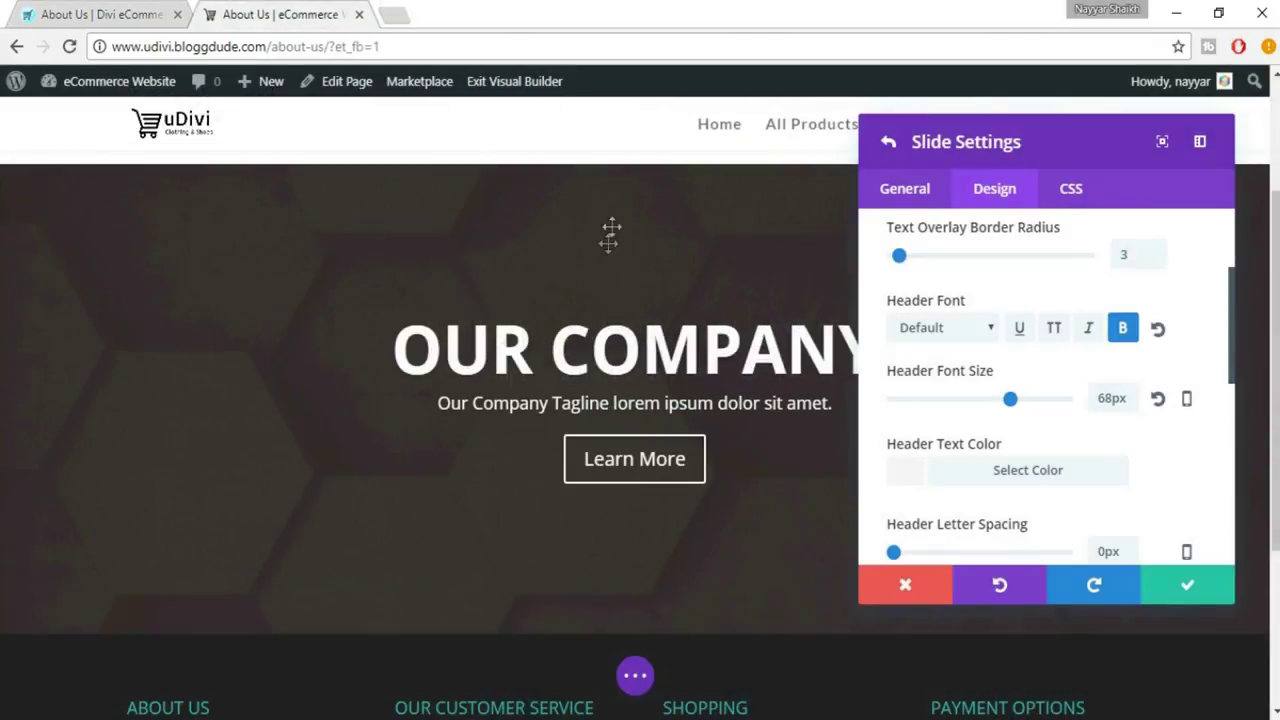
Step: Set the tagline body text to 21px and switch on custom button styles
scroll(1193, 430, down, 3)
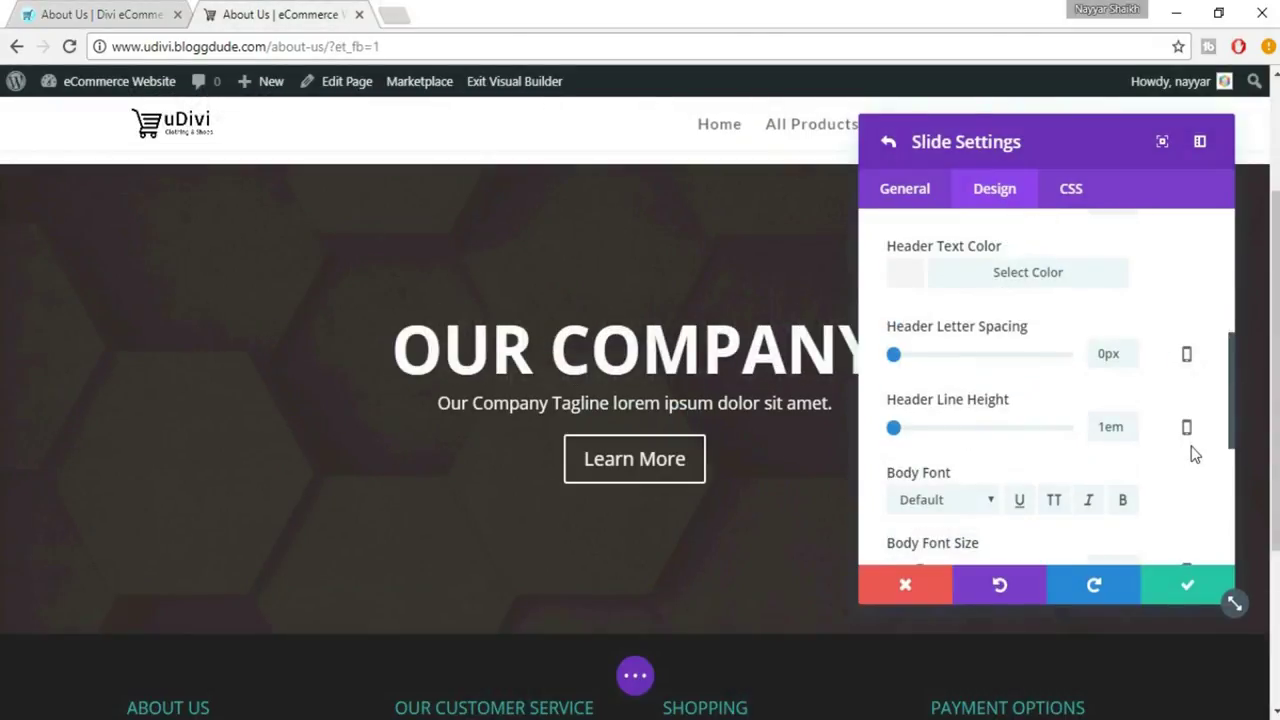
scroll(1023, 424, down, 1)
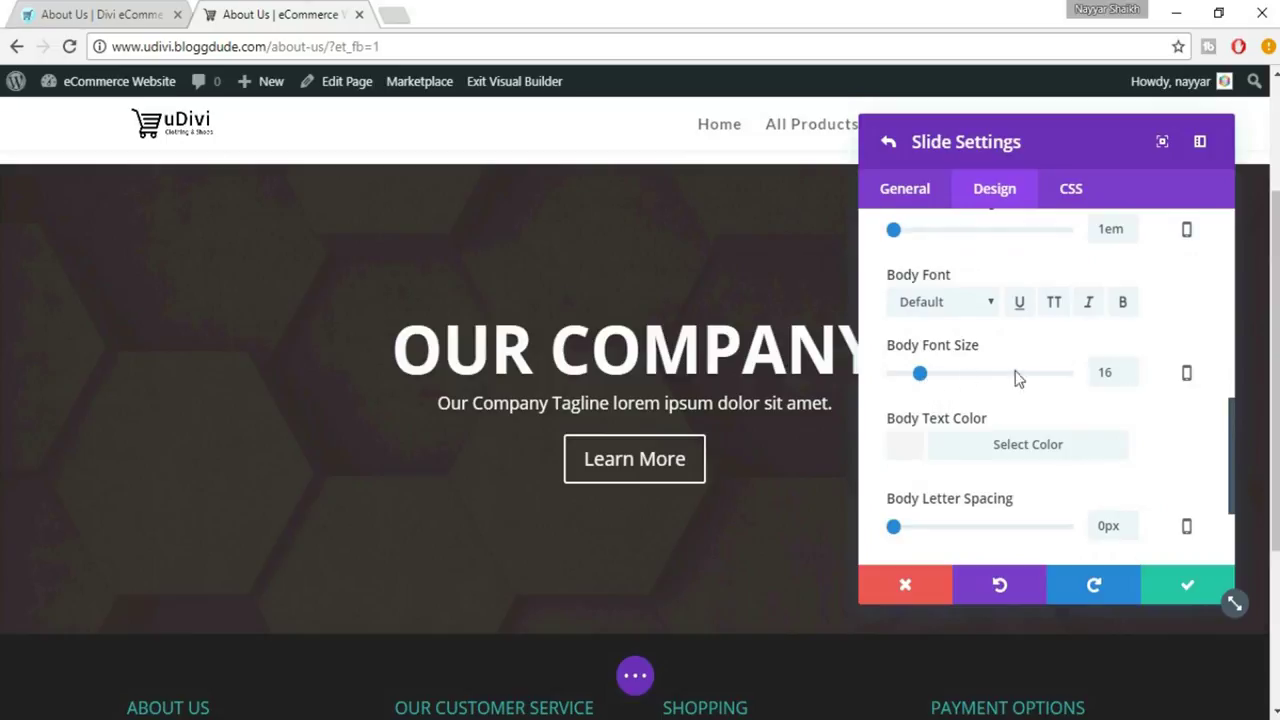
drag(920, 374, 929, 374)
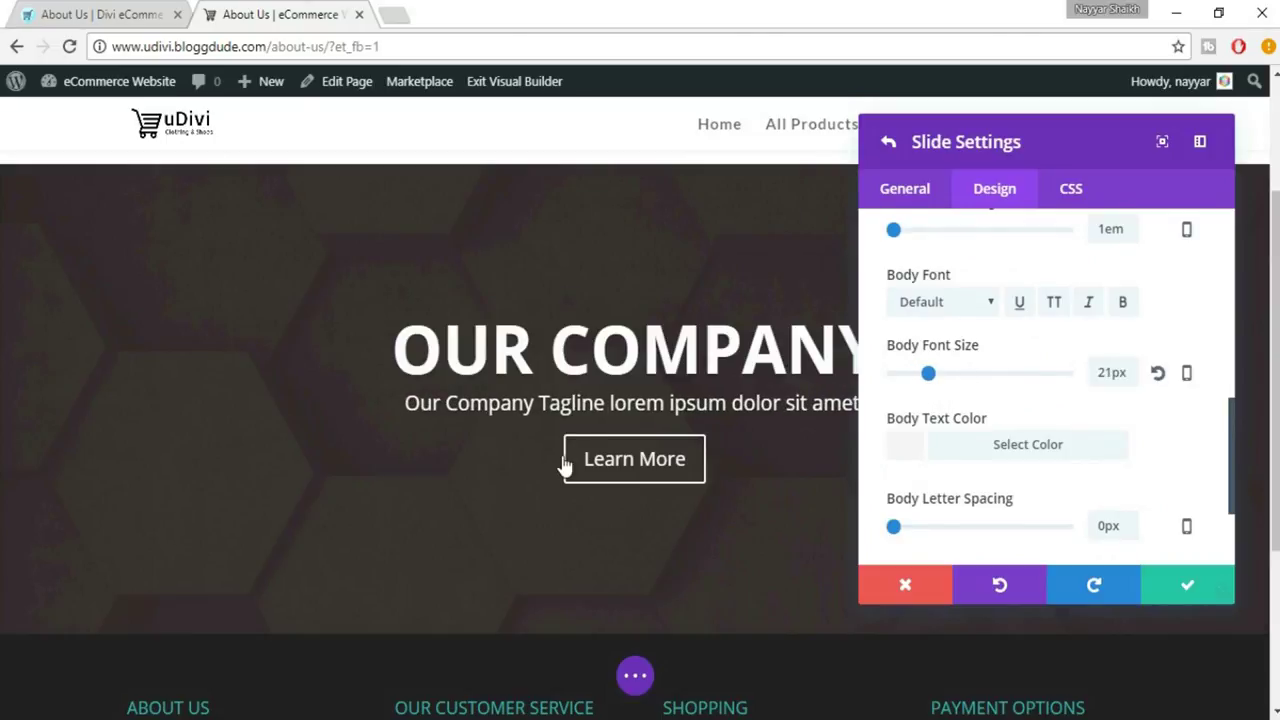
scroll(1185, 475, down, 2)
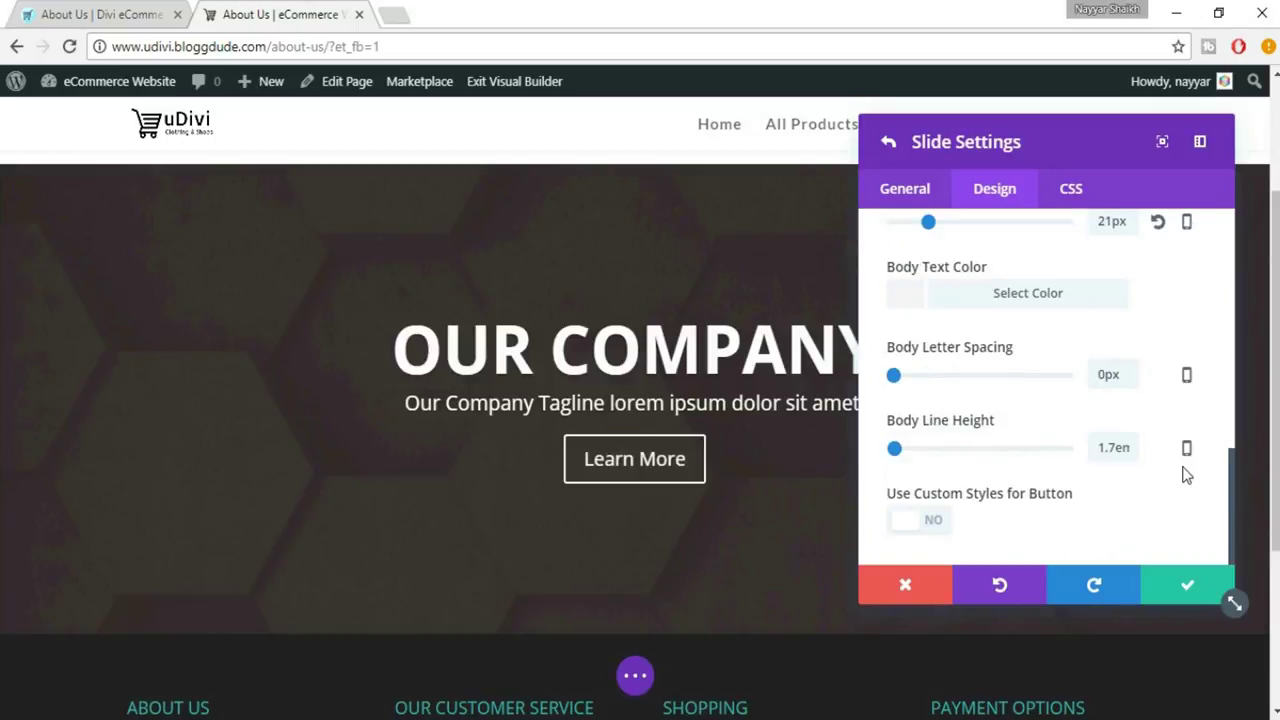
click(933, 524)
Step: Set the Learn More button text size to 15px and review the remaining button options
scroll(1095, 505, down, 1)
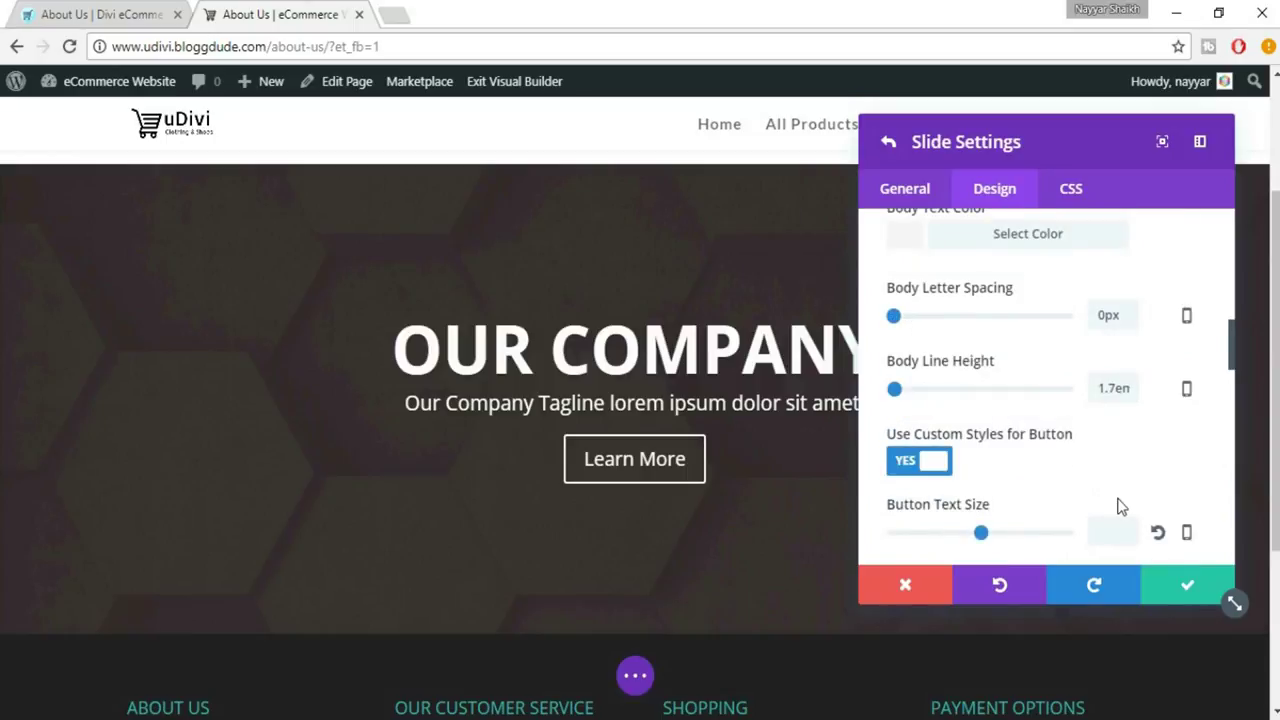
scroll(1110, 505, down, 3)
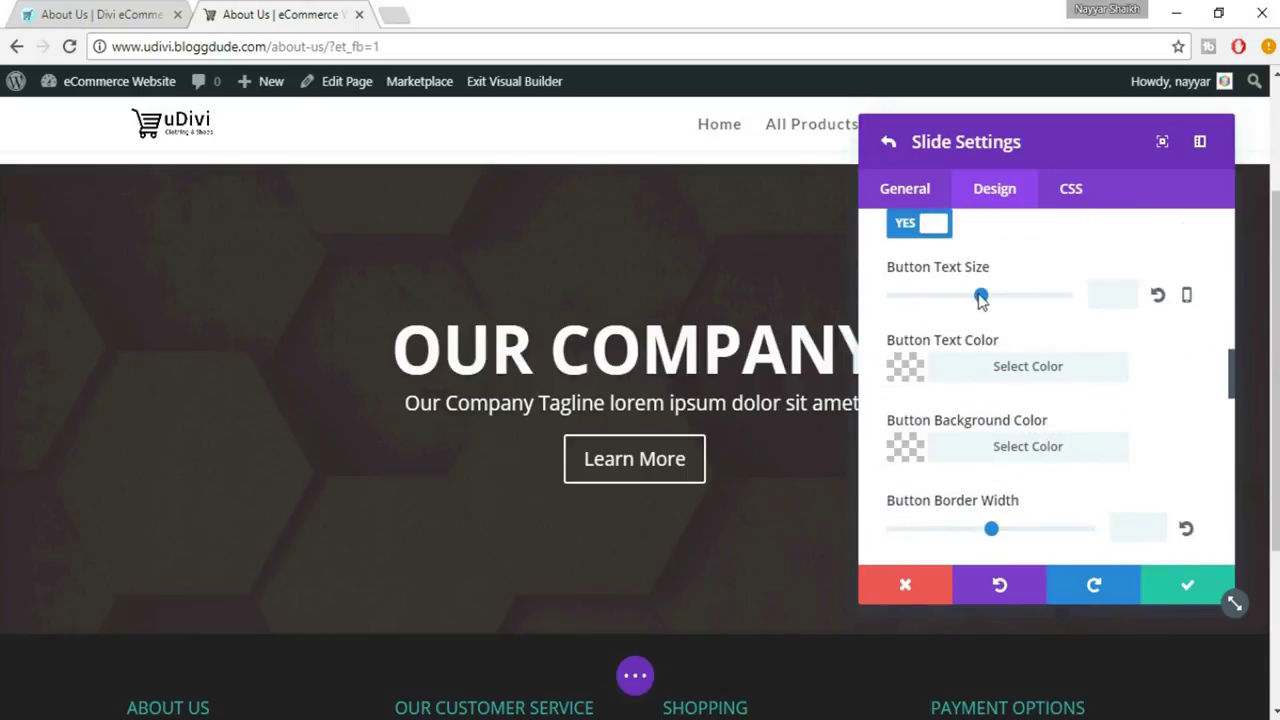
drag(981, 295, 900, 308)
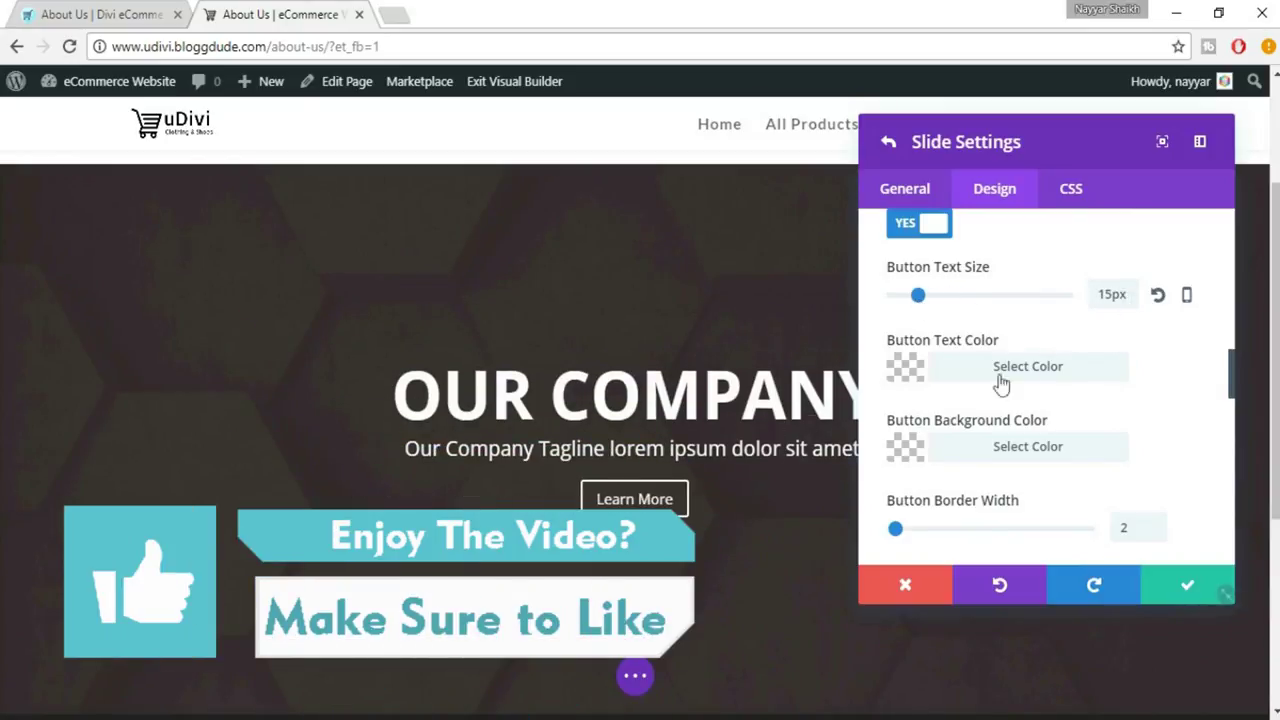
scroll(1158, 388, down, 3)
scroll(1165, 450, down, 3)
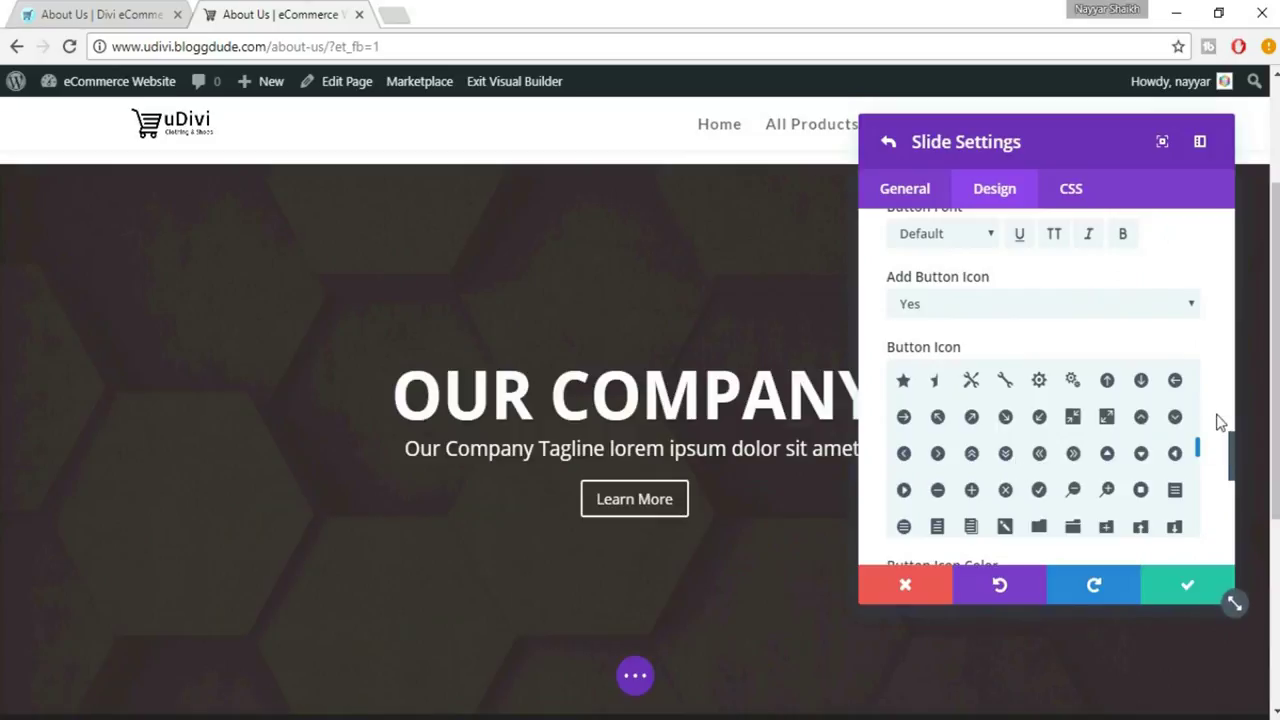
scroll(1210, 430, down, 3)
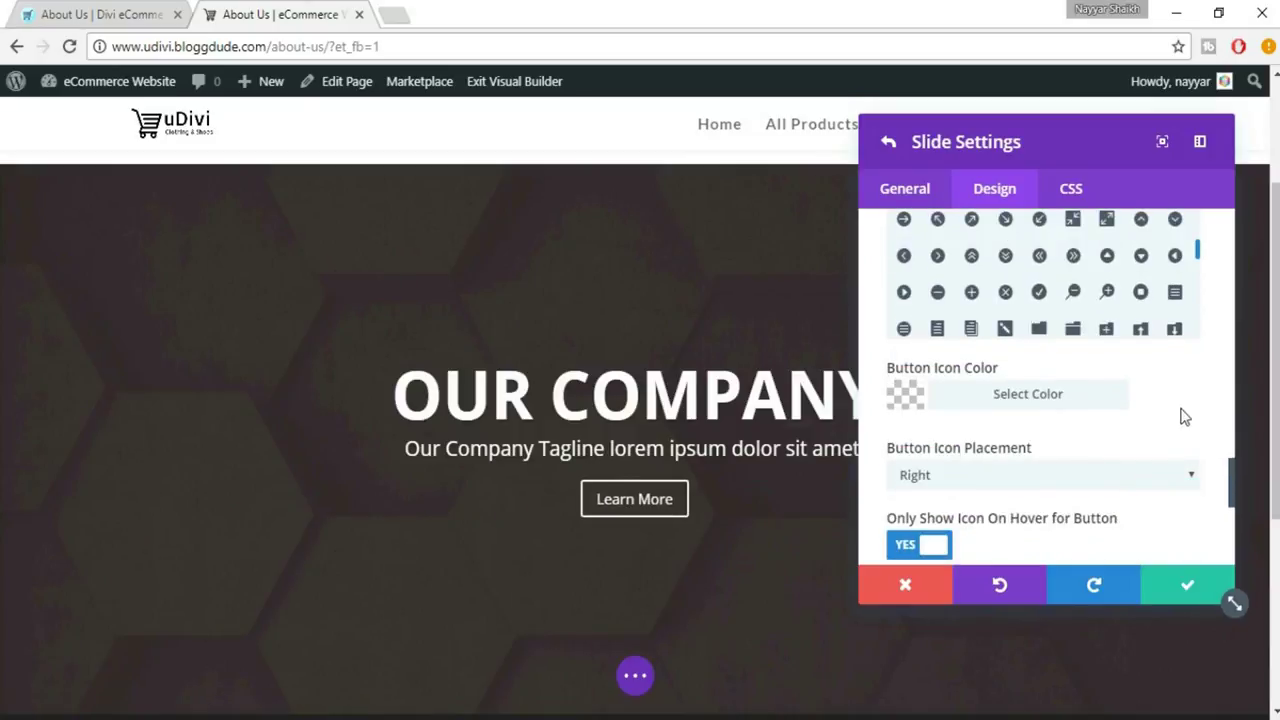
scroll(1185, 420, down, 5)
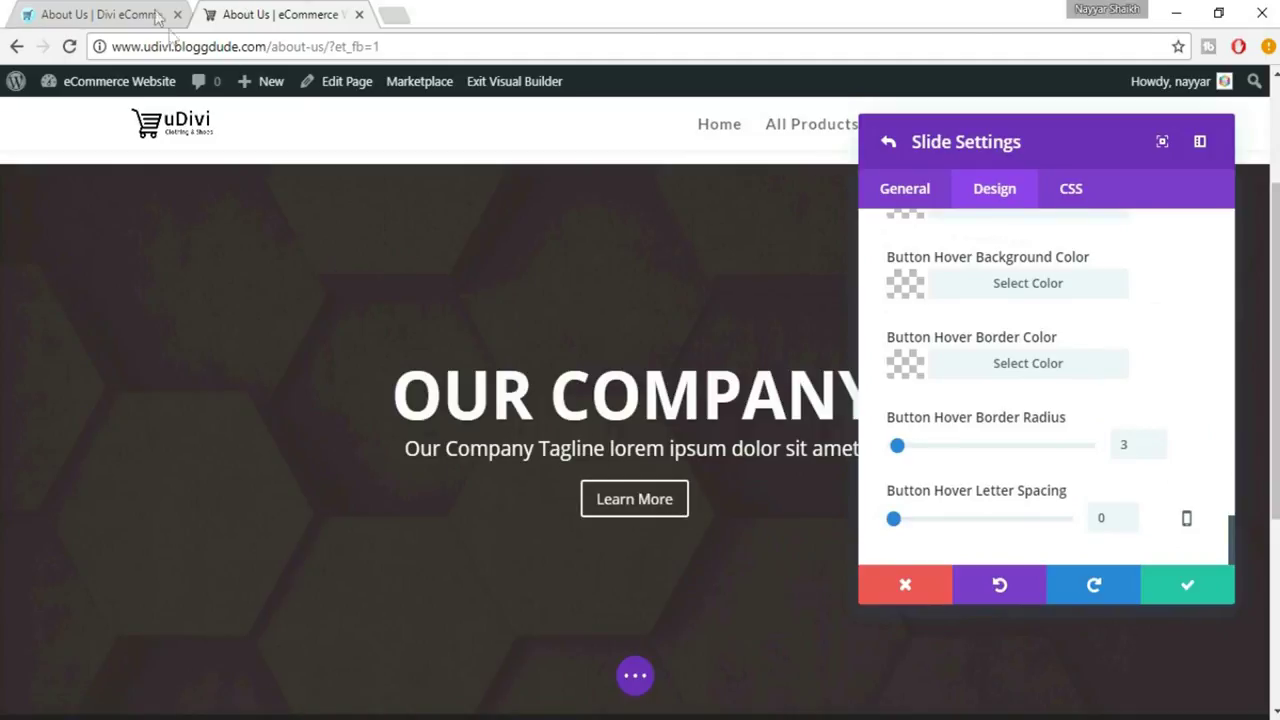
Step: Compare the button with the eDivi reference, then bring up the Button Text Color picker
click(123, 12)
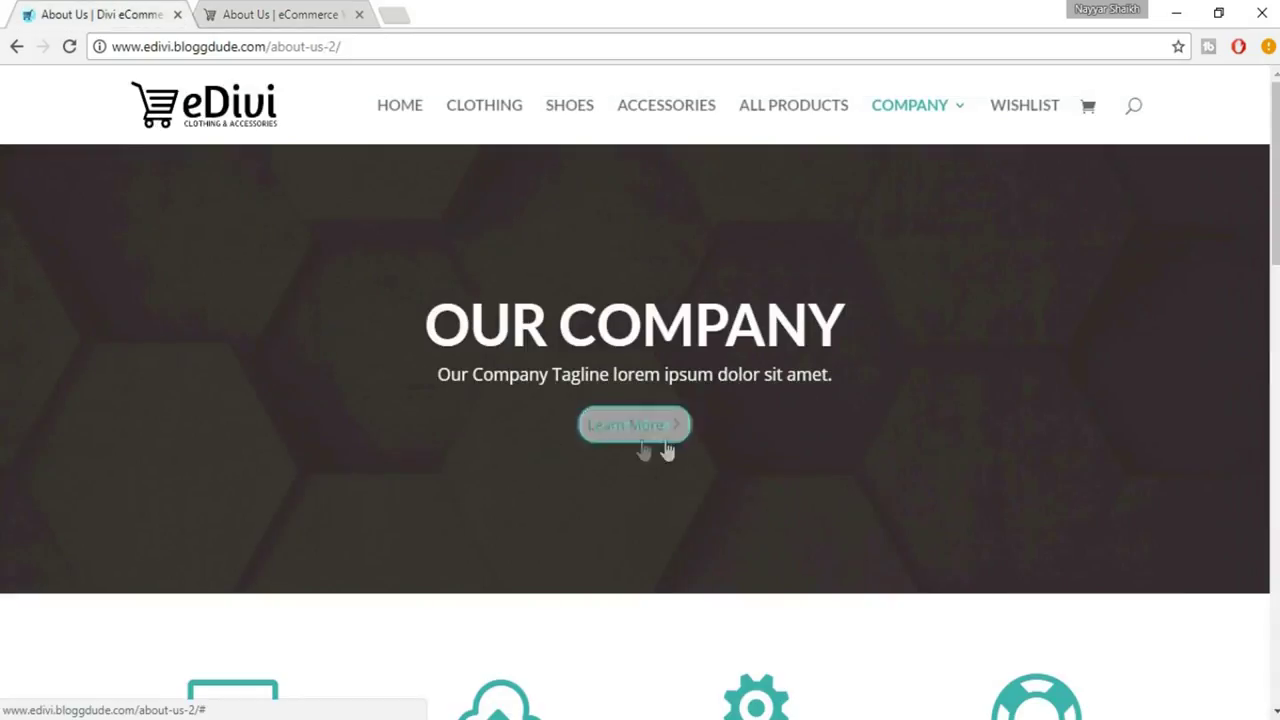
click(349, 11)
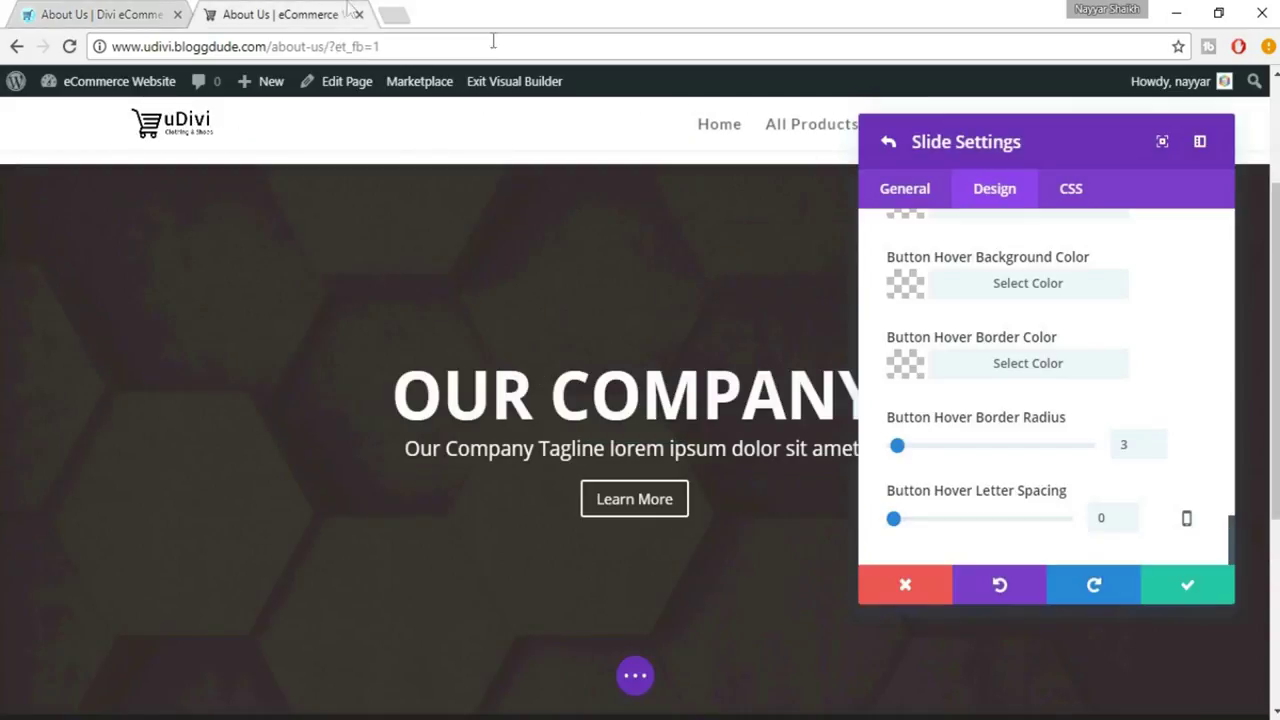
scroll(1170, 405, up, 1)
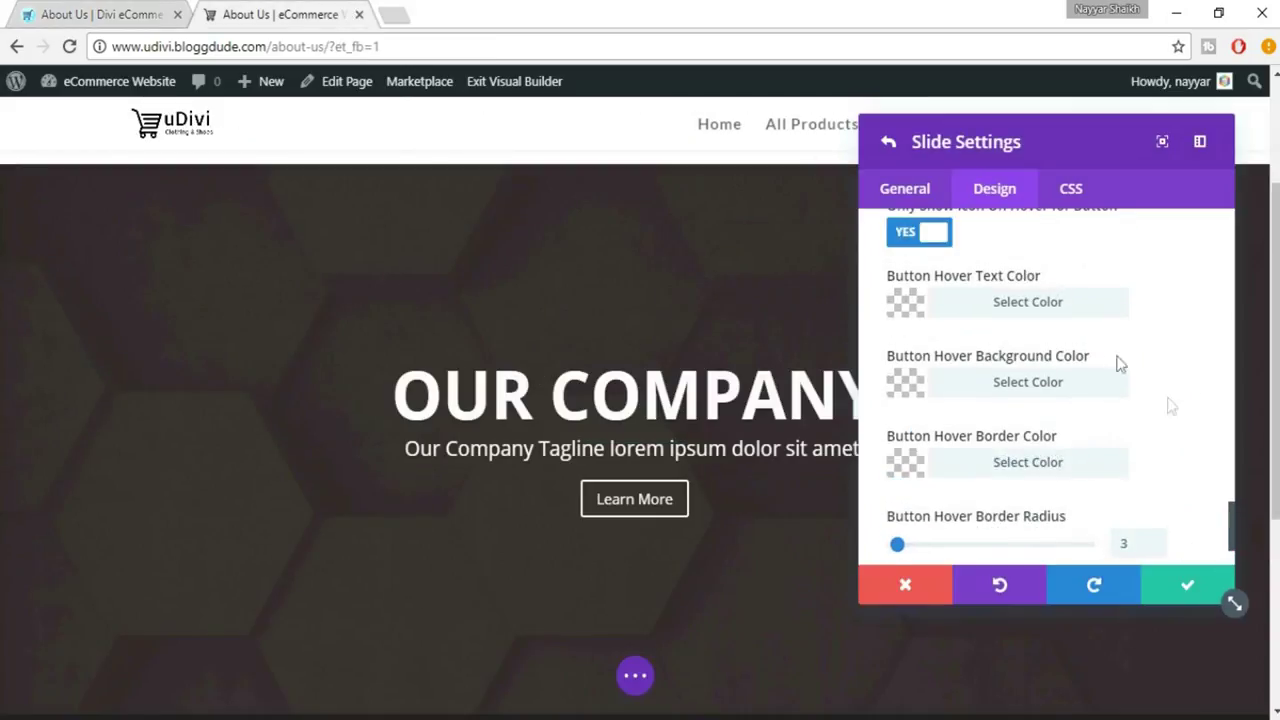
scroll(1111, 350, up, 4)
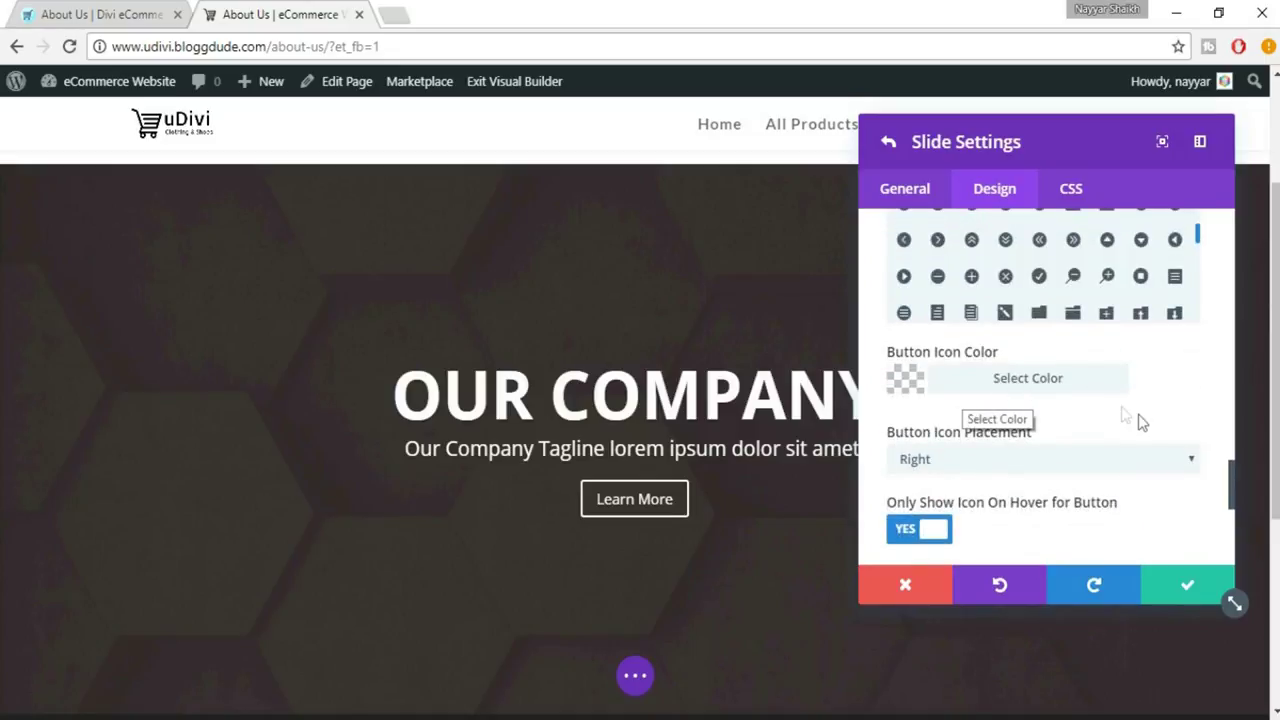
scroll(1138, 418, up, 2)
scroll(1109, 329, up, 3)
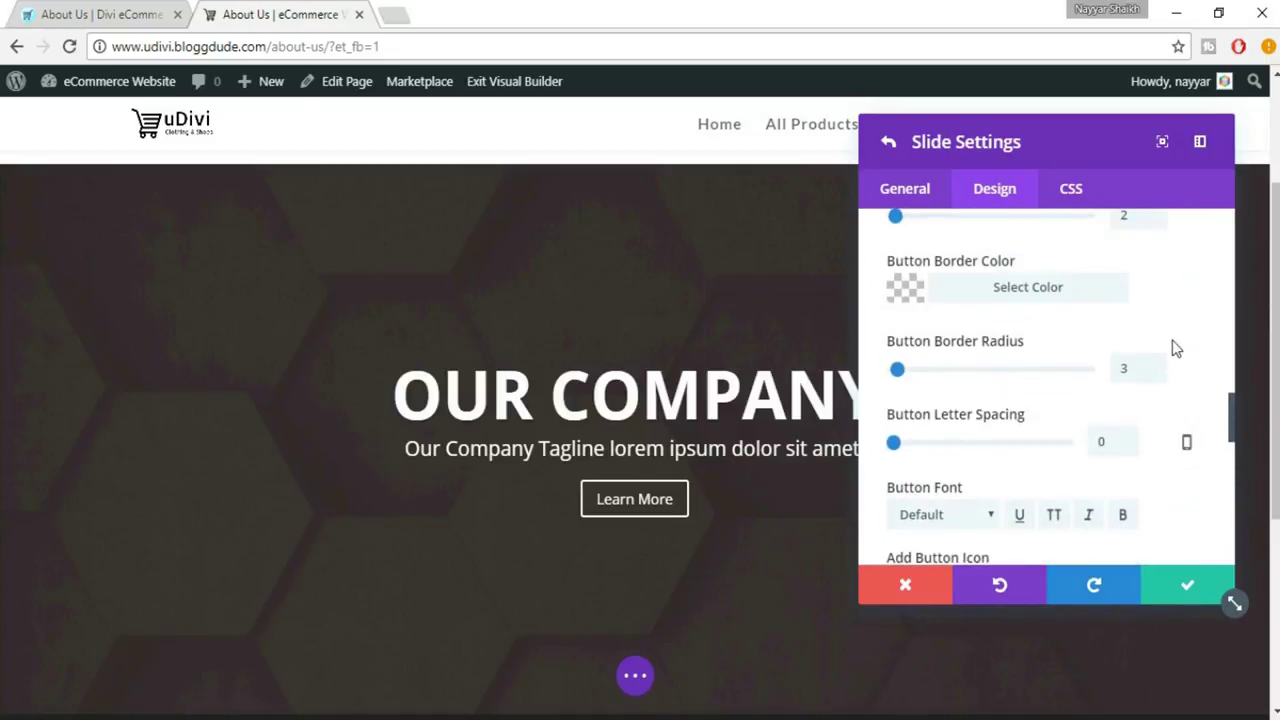
scroll(1100, 335, up, 3)
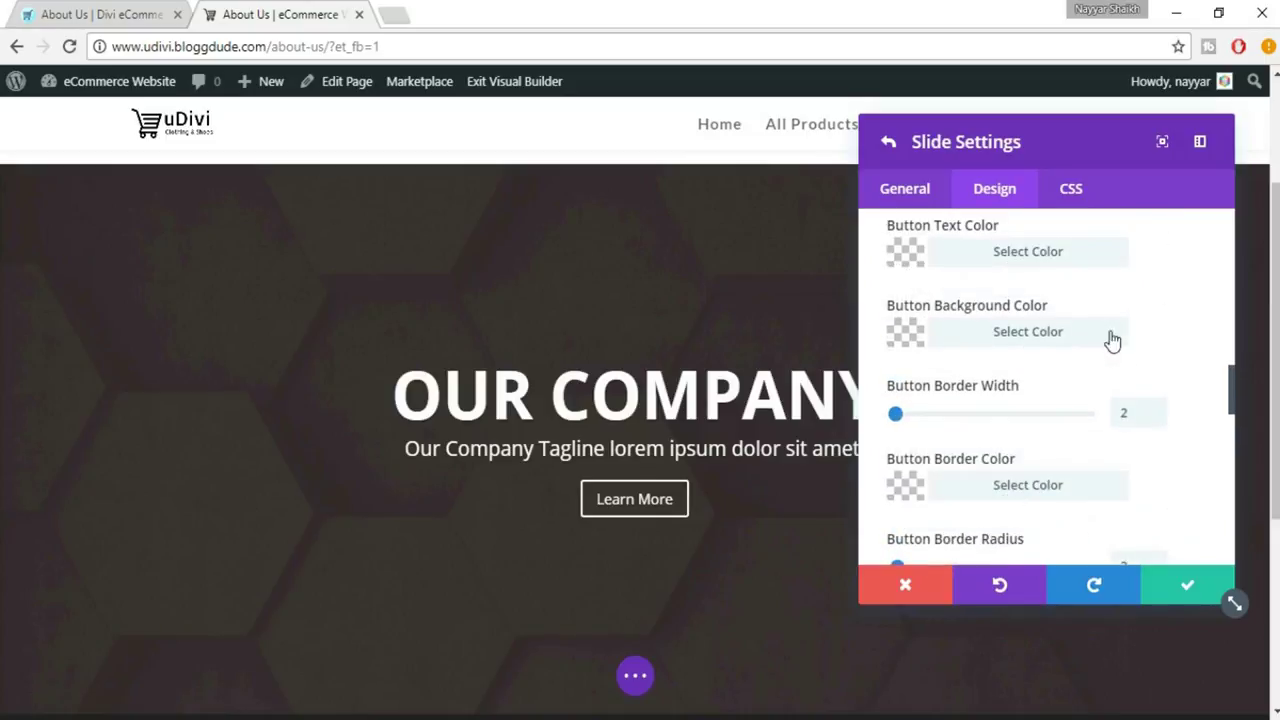
click(100, 14)
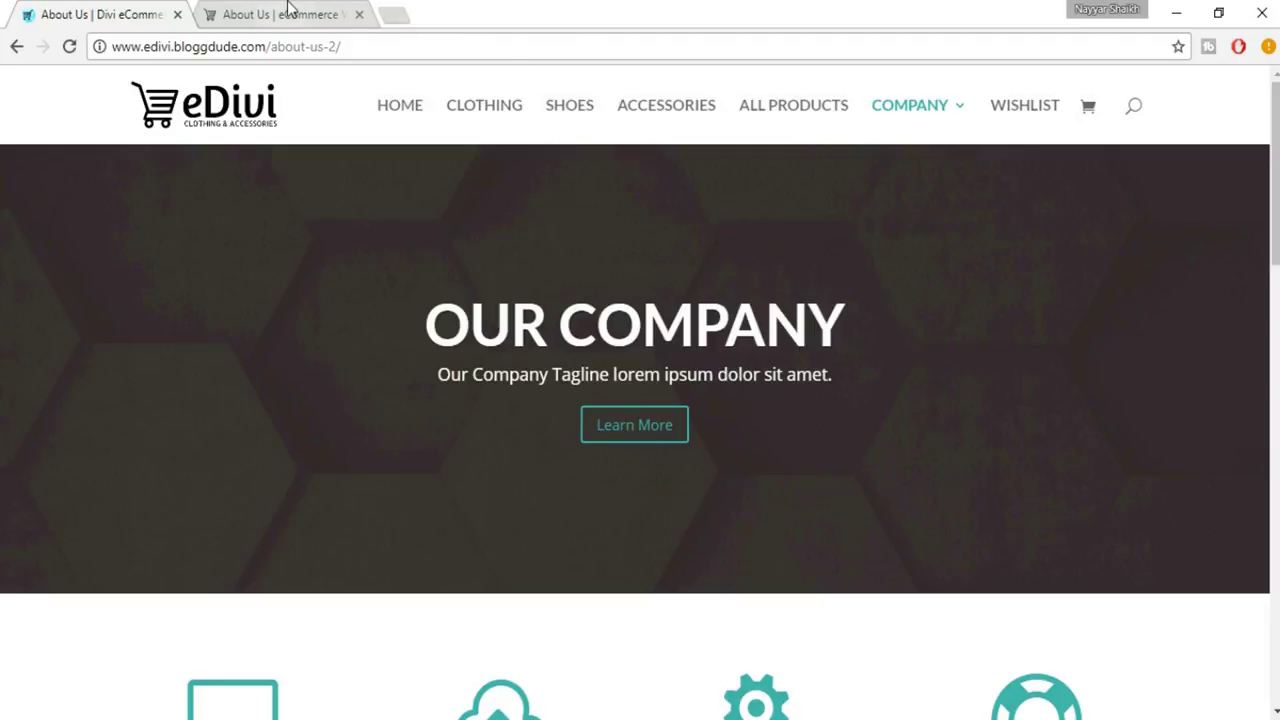
click(287, 14)
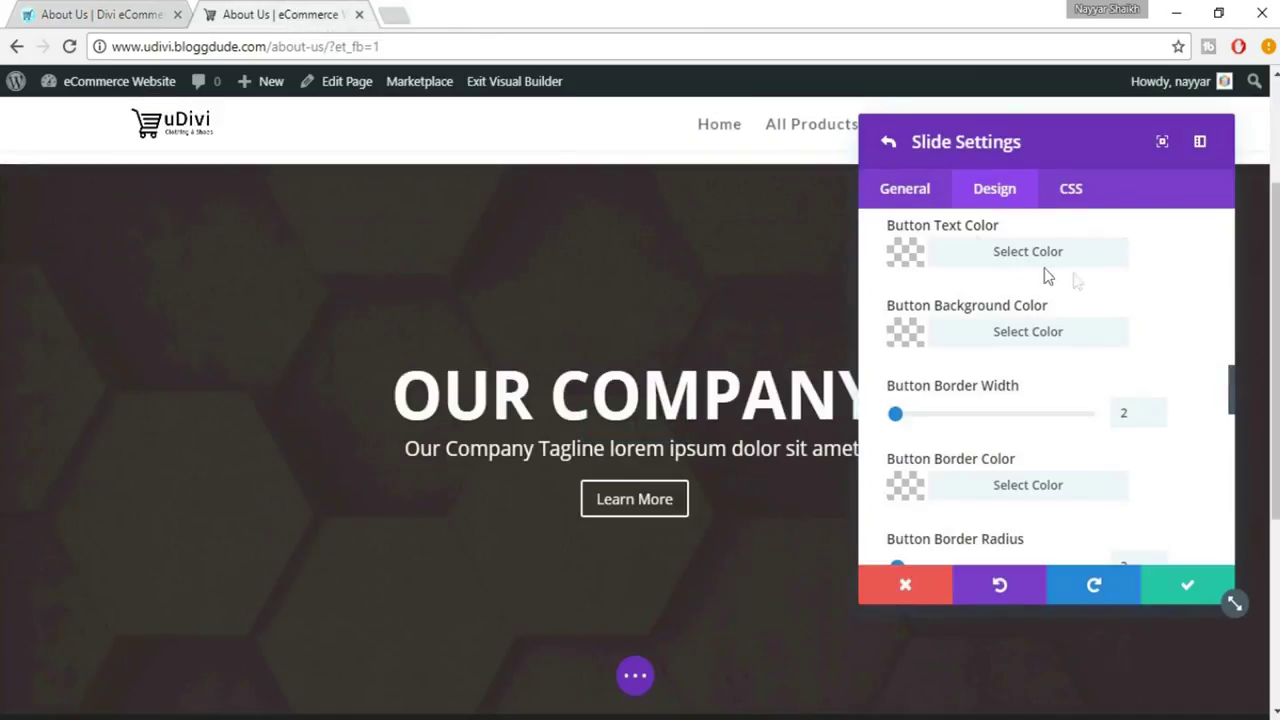
click(1033, 256)
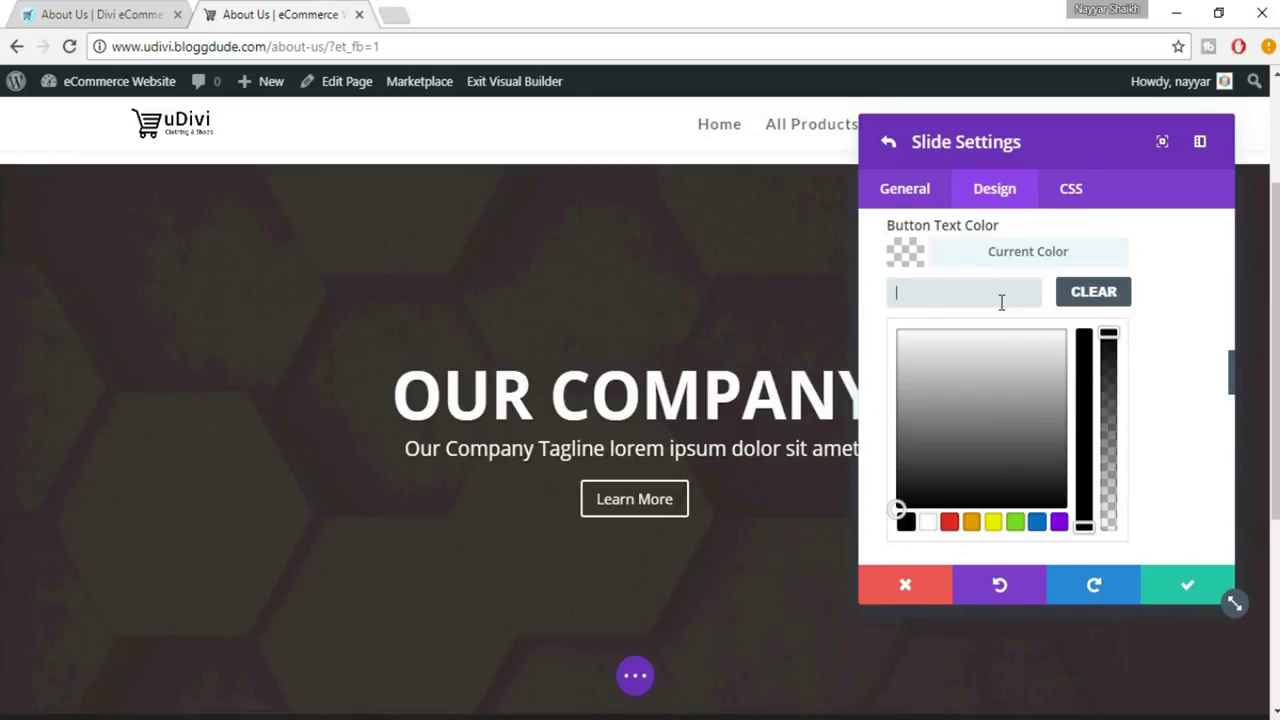
Step: Colour the Learn More button text teal #03afaa at full opacity and save the slide and slider
text(#4f)
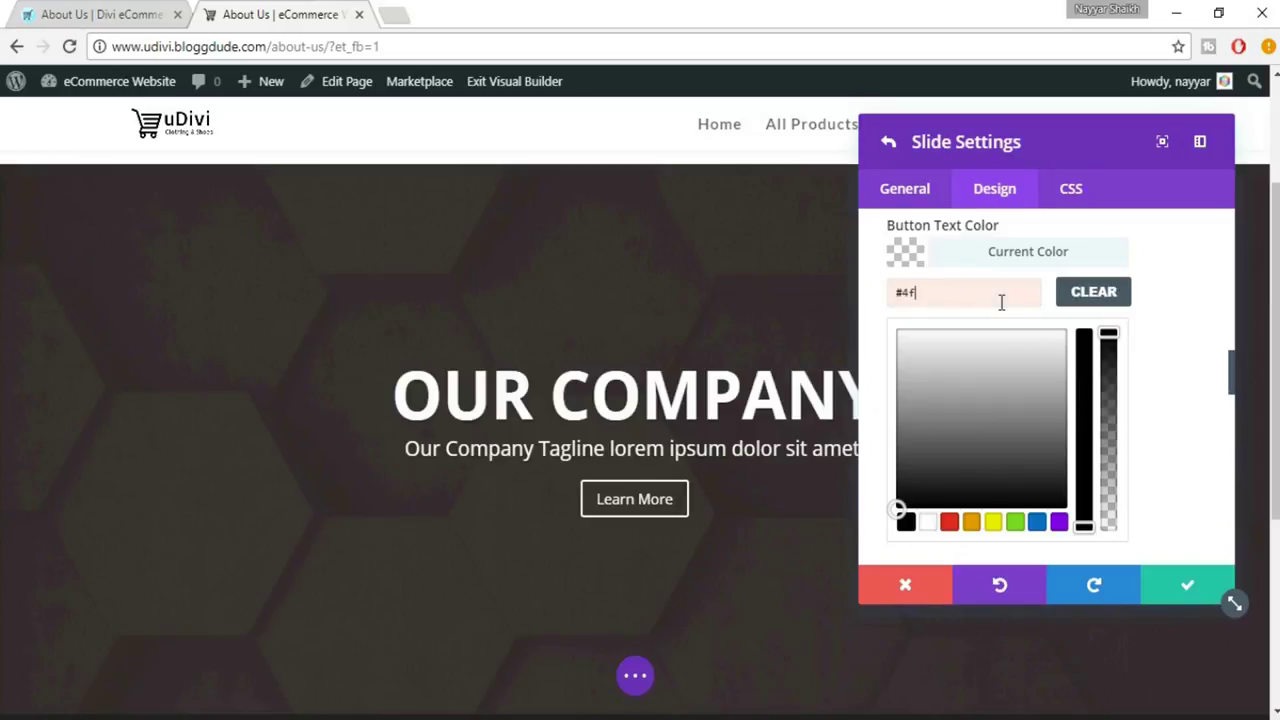
text(b0ac)
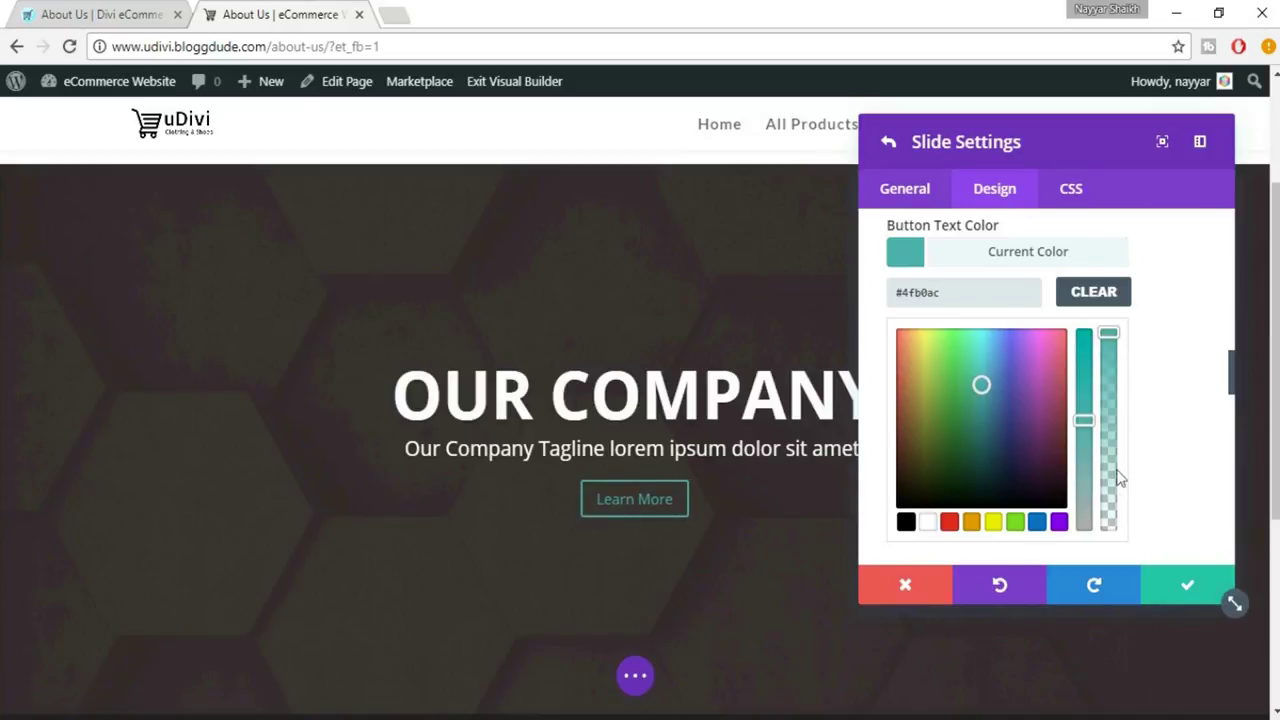
click(1085, 390)
drag(1084, 358, 1085, 335)
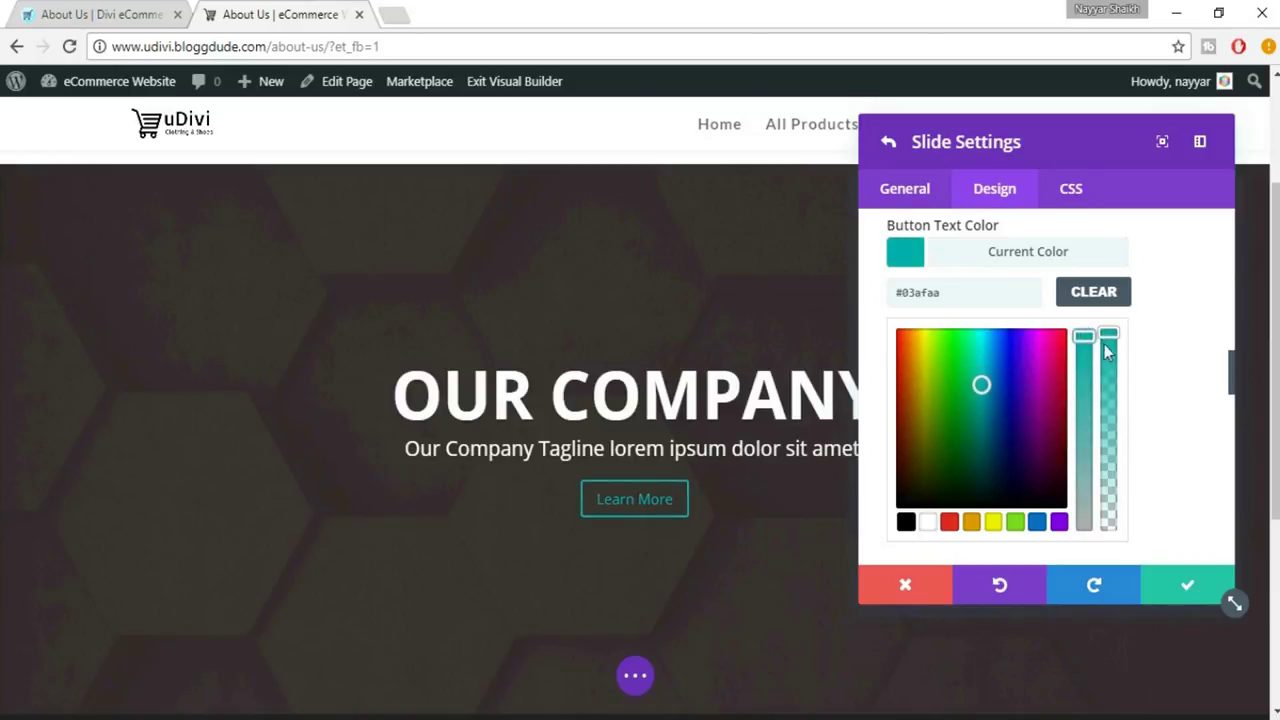
click(1109, 409)
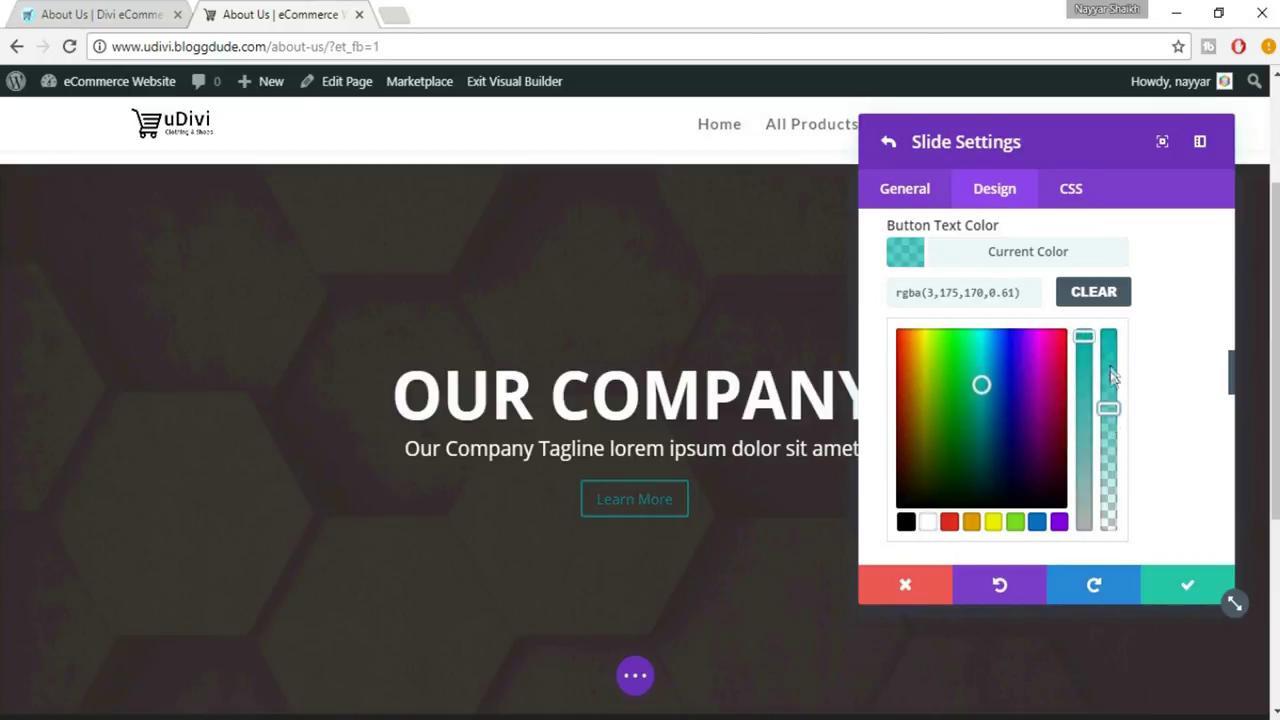
click(1110, 336)
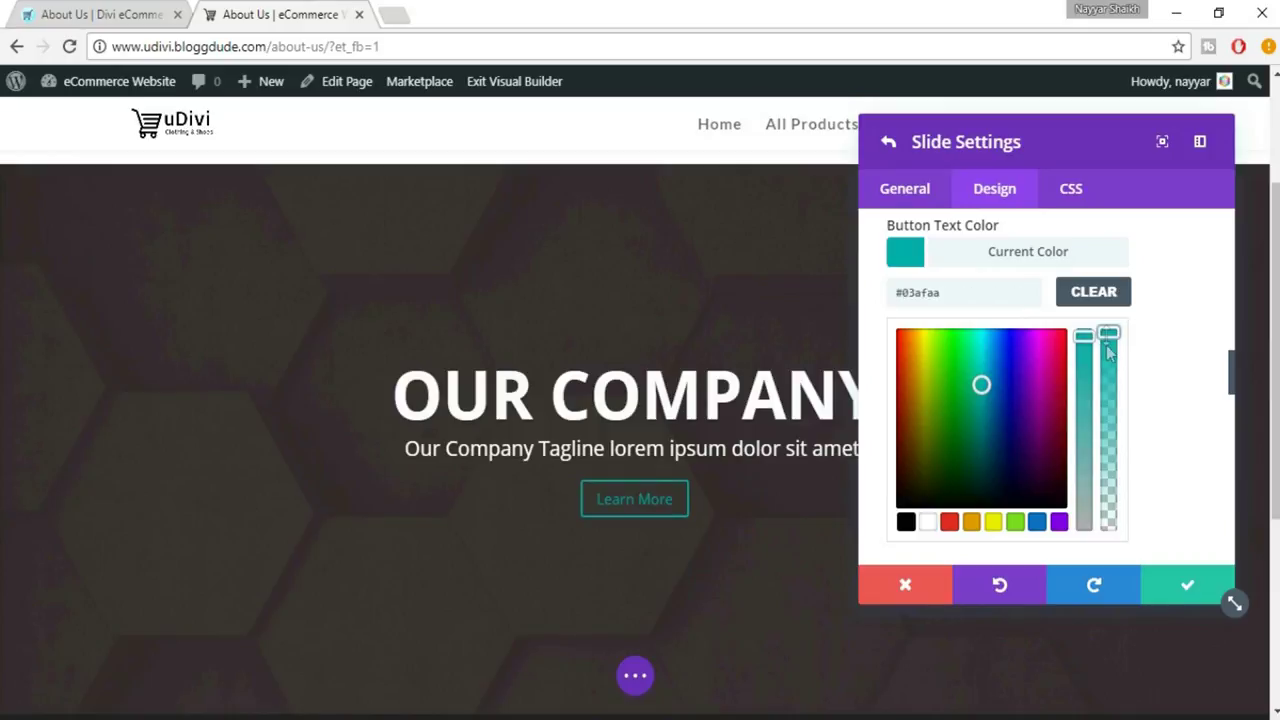
click(1189, 592)
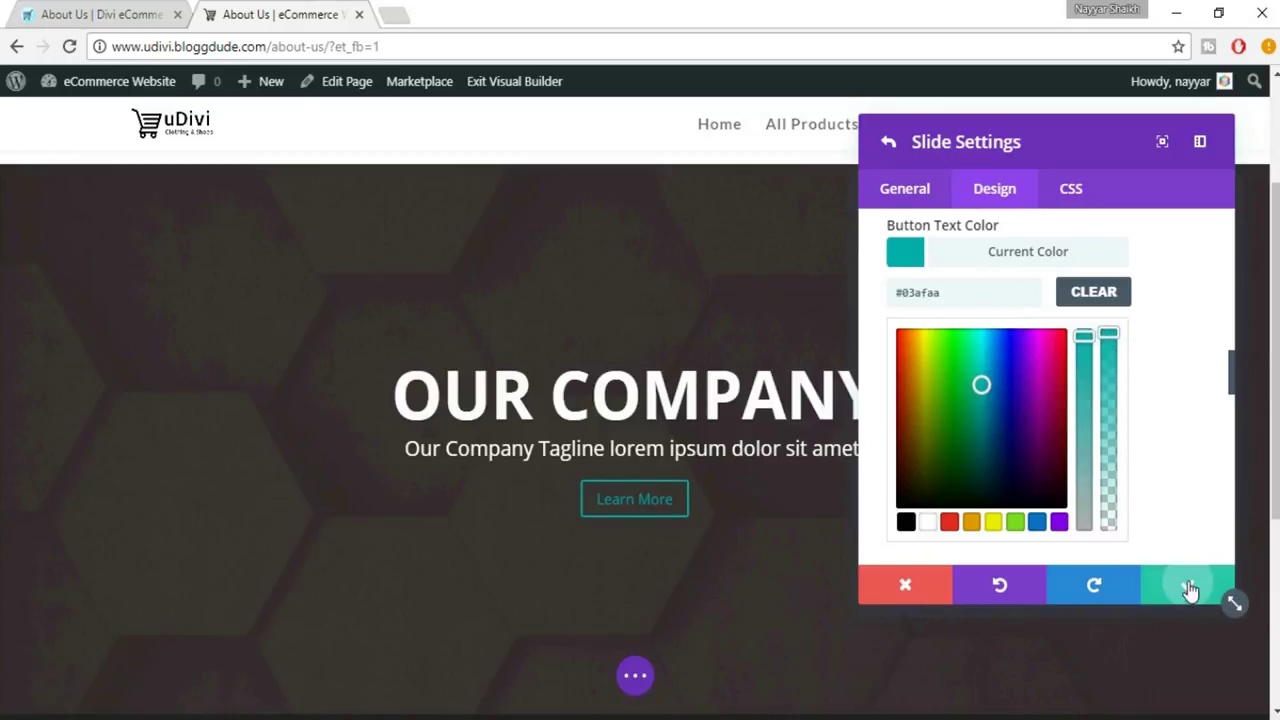
click(1189, 594)
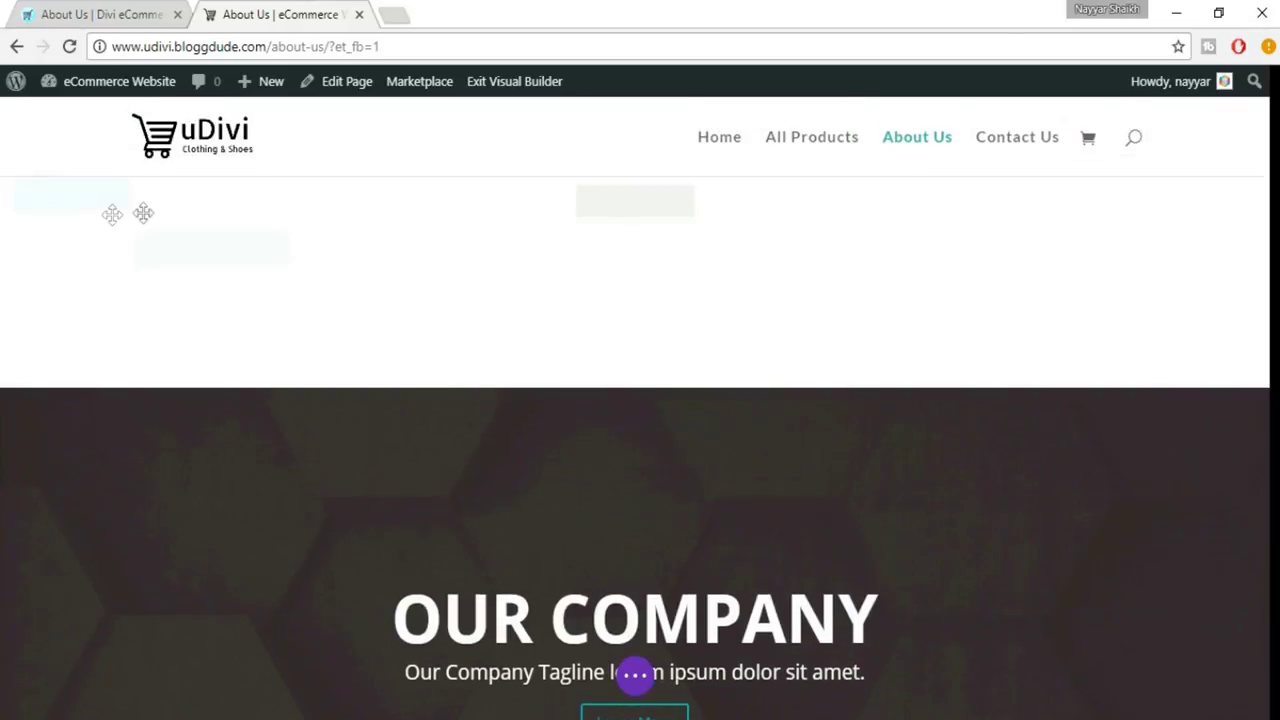
Step: Delete the empty section above the slider and enable the OUR COMPANY slider's parallax effect
mouse_move(608, 200)
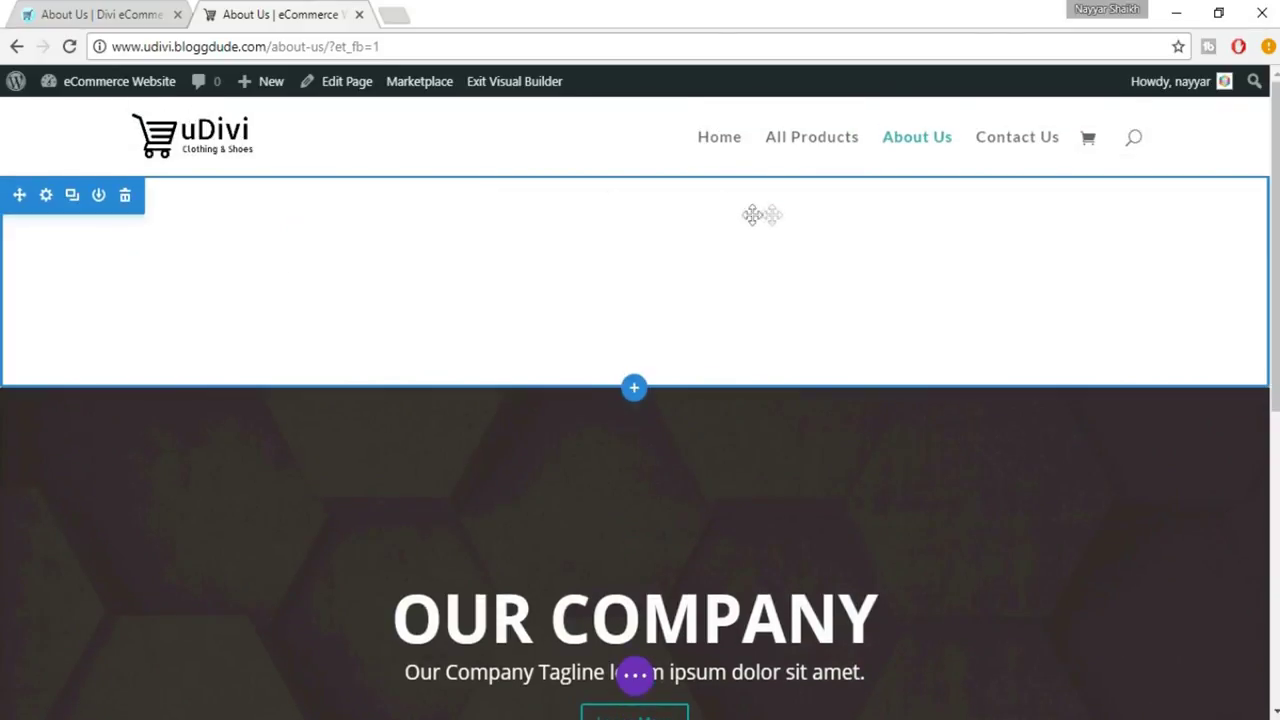
click(125, 198)
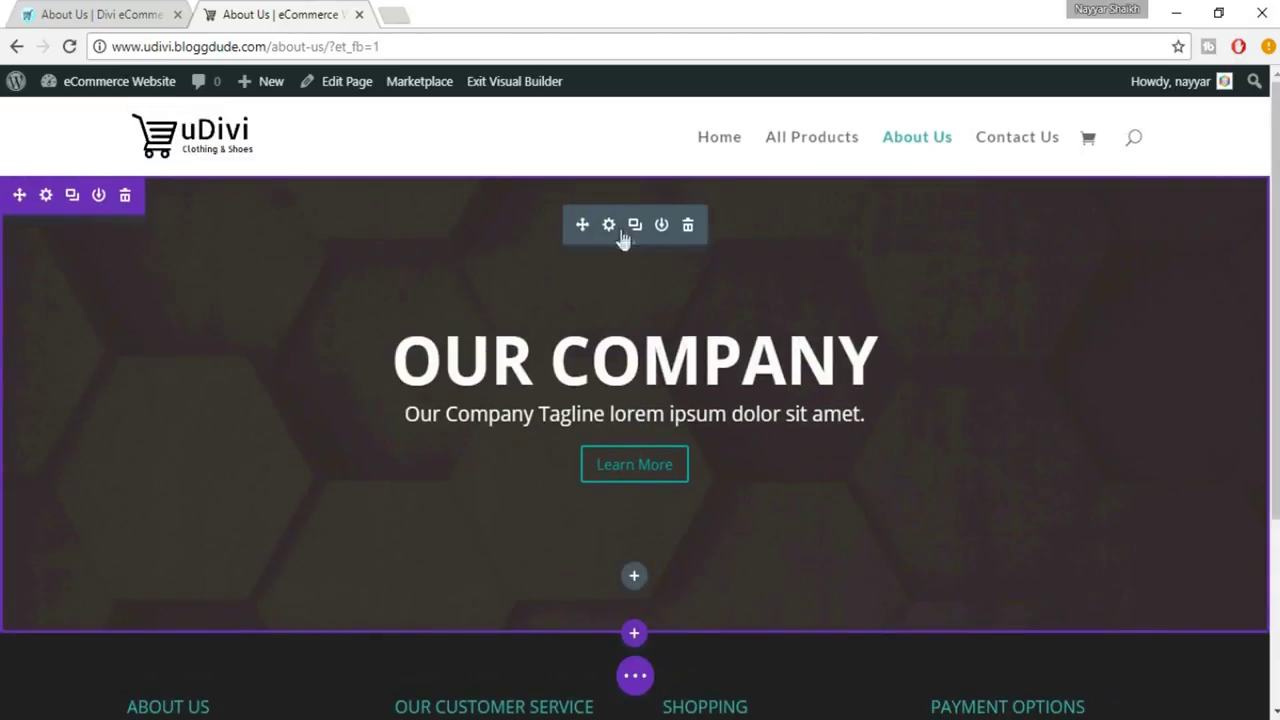
click(608, 226)
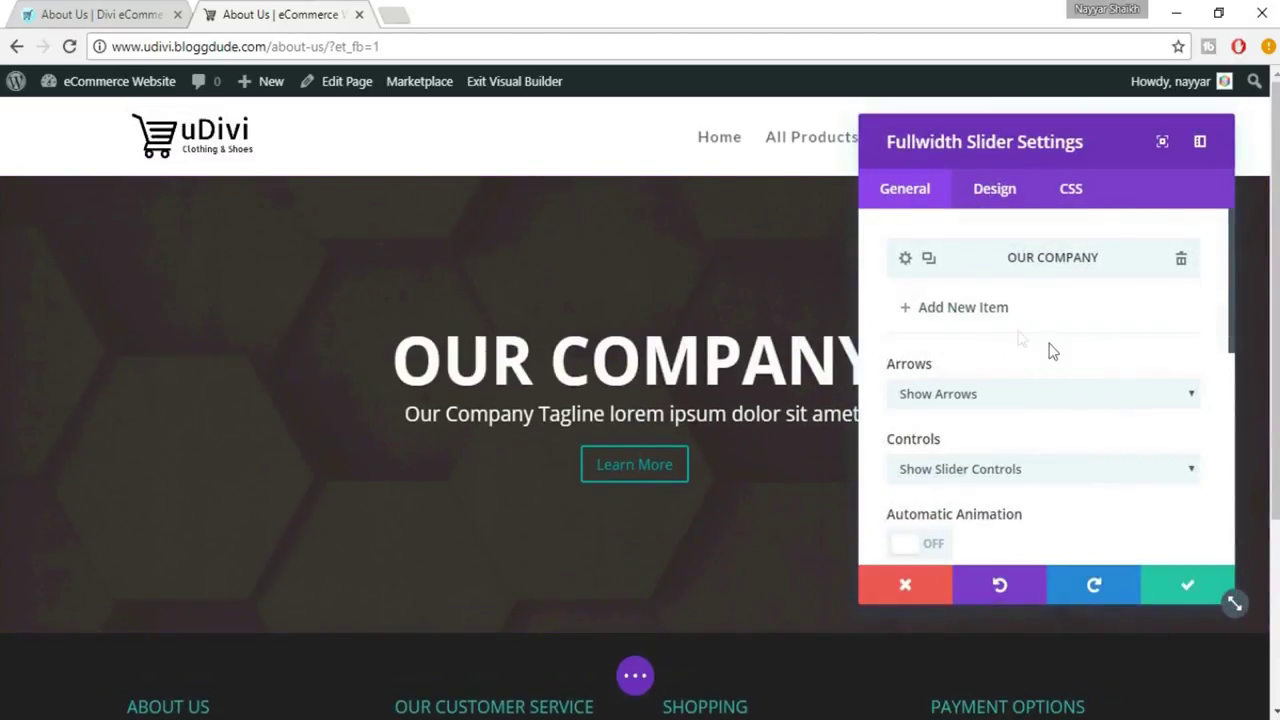
scroll(1050, 355, down, 3)
scroll(1056, 355, down, 1)
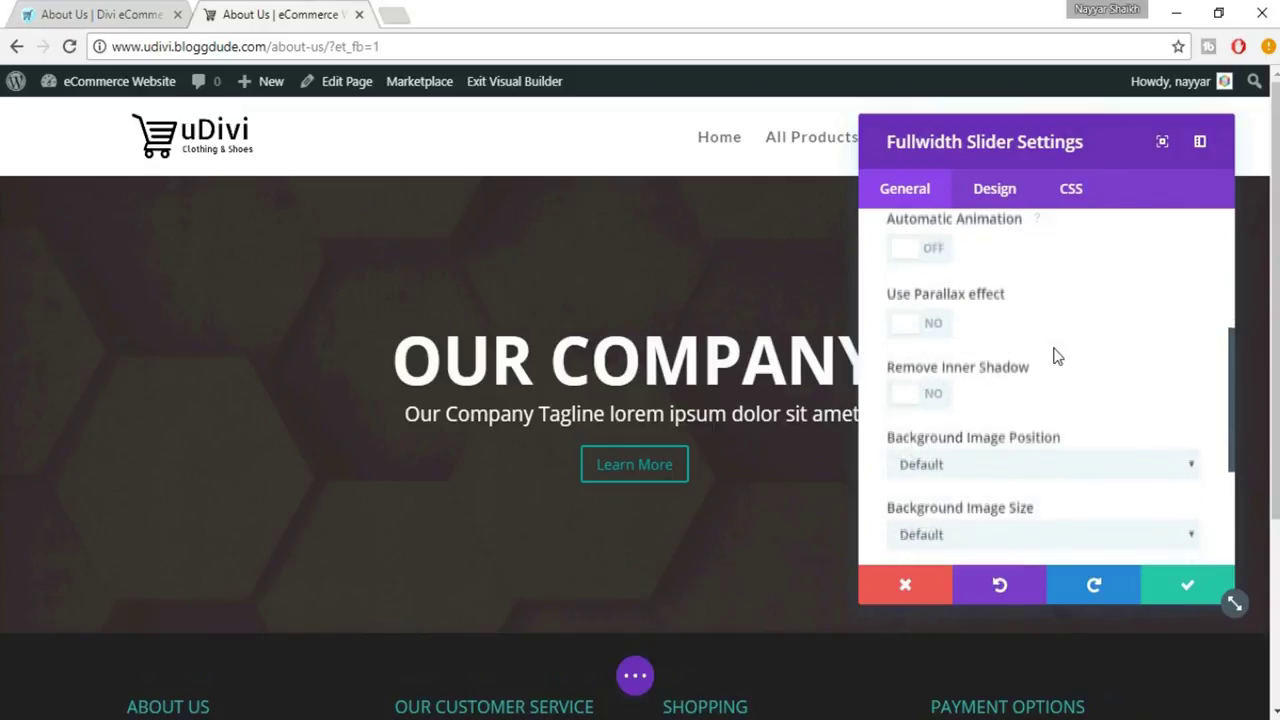
click(940, 324)
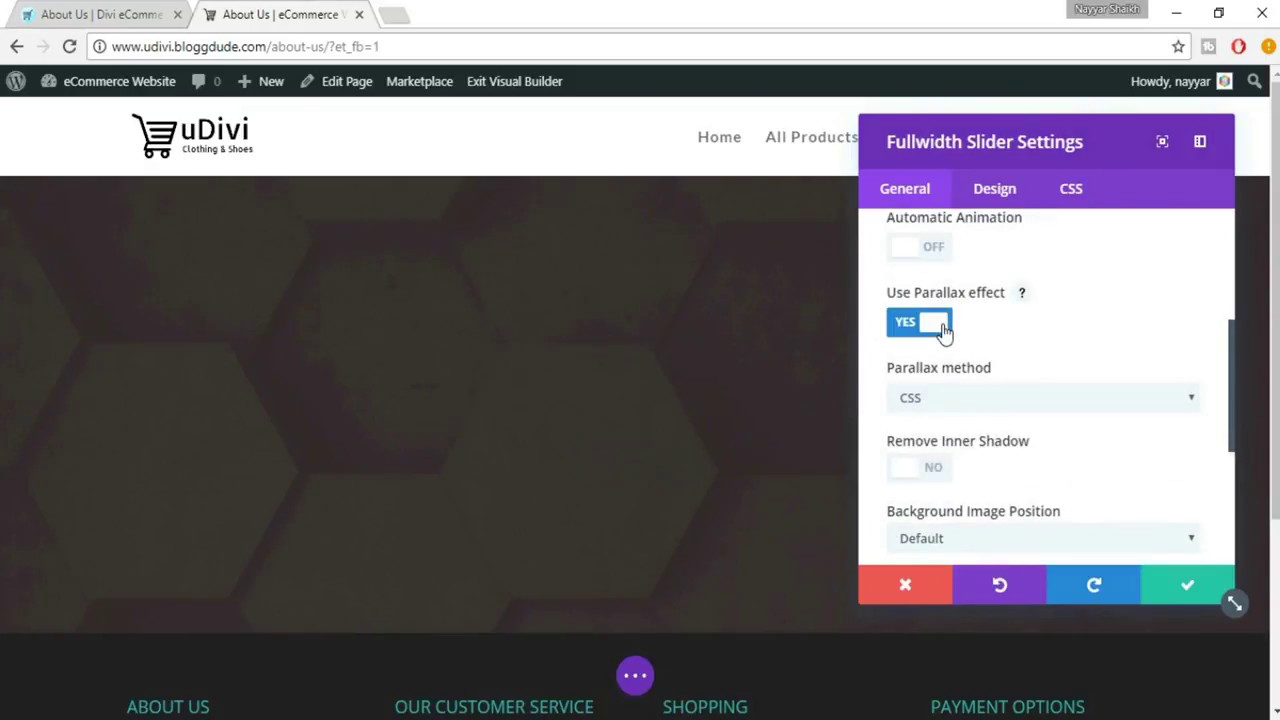
scroll(646, 343, down, 3)
scroll(646, 343, up, 2)
scroll(646, 343, down, 3)
scroll(646, 343, up, 3)
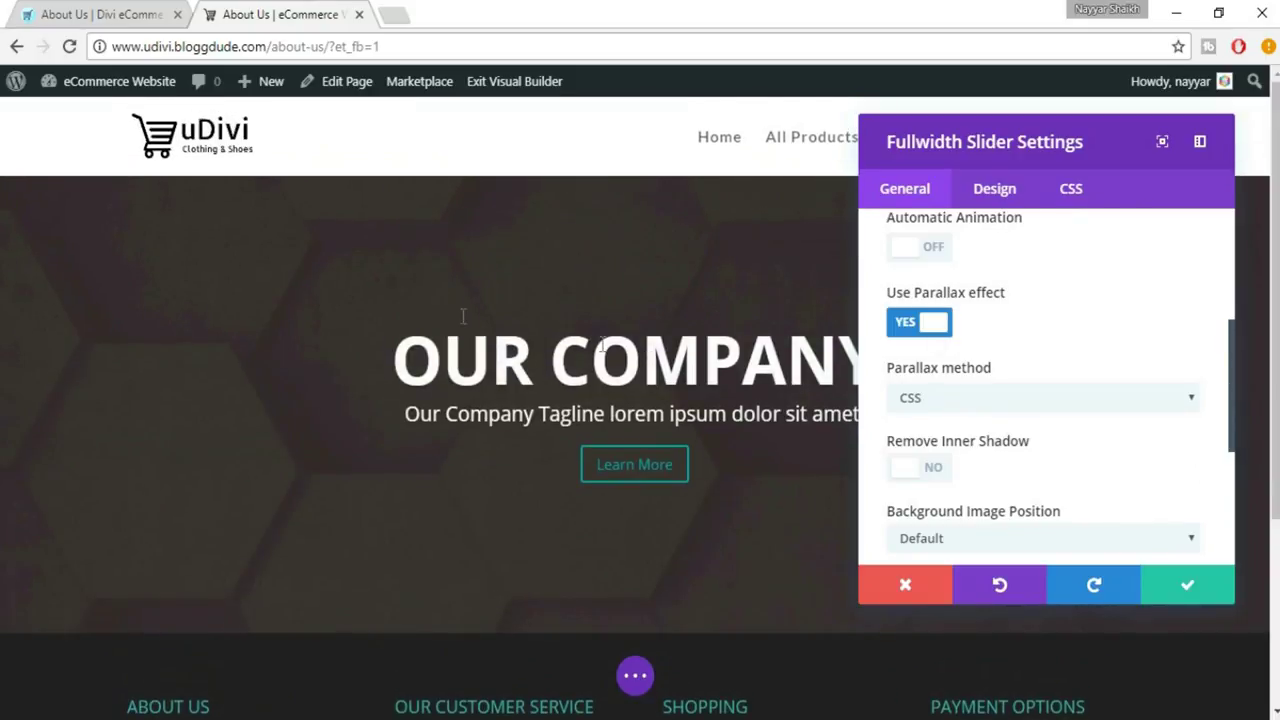
click(1177, 598)
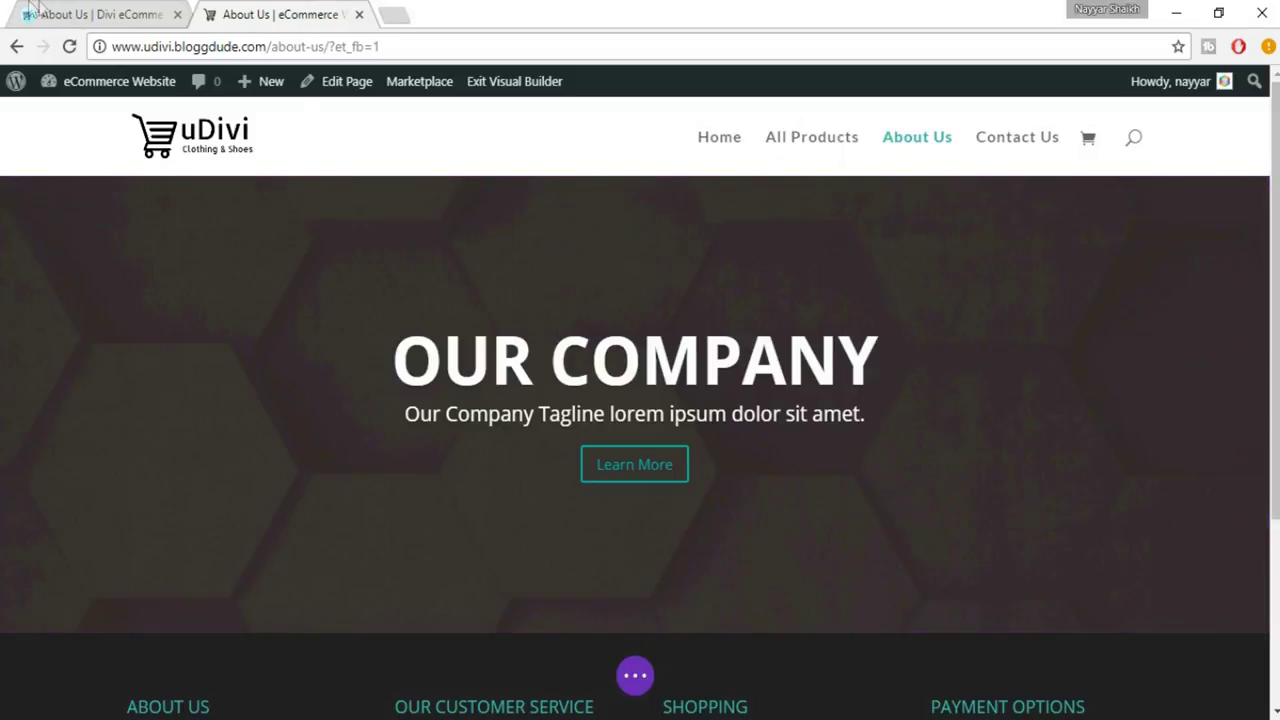
click(100, 14)
scroll(686, 322, down, 3)
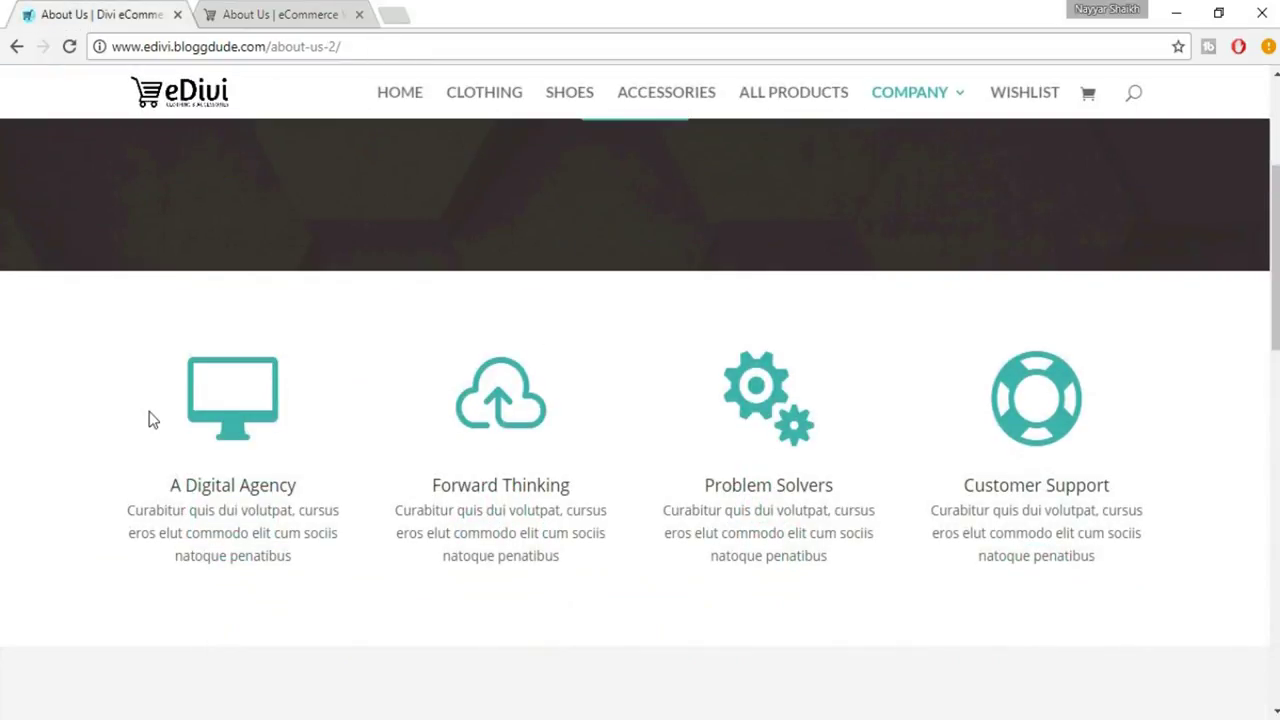
scroll(1150, 449, down, 1)
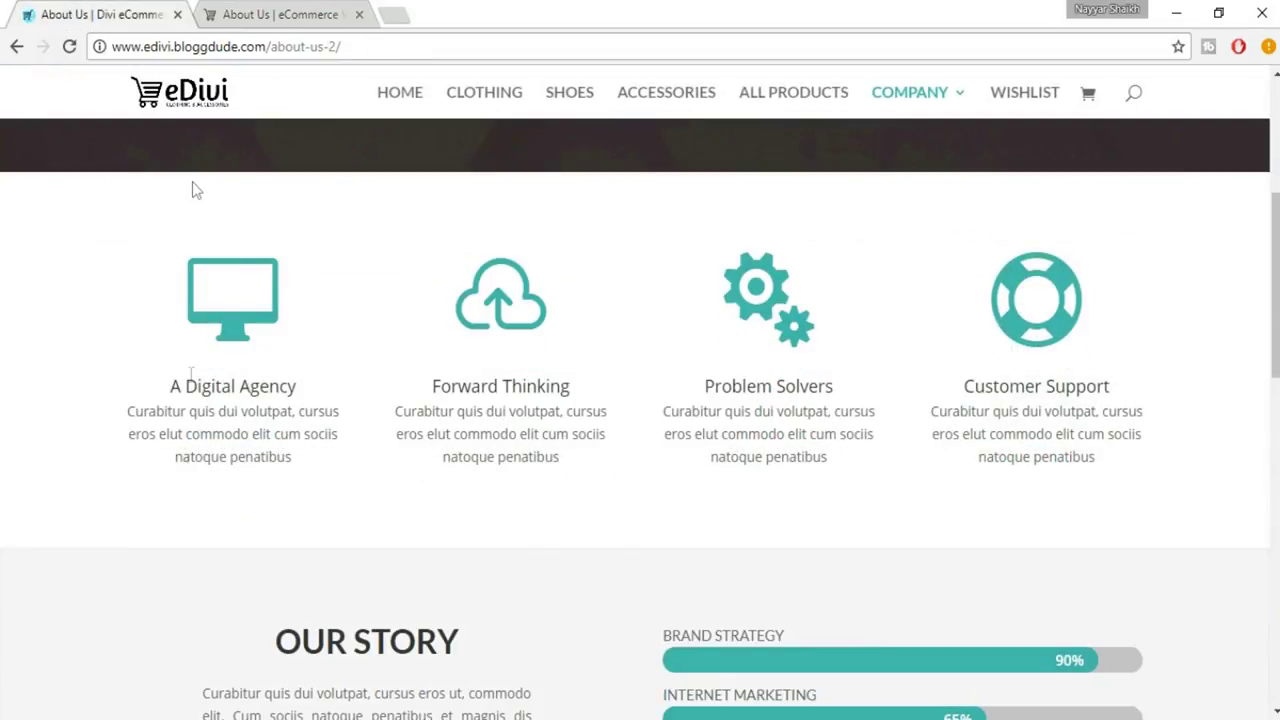
click(213, 12)
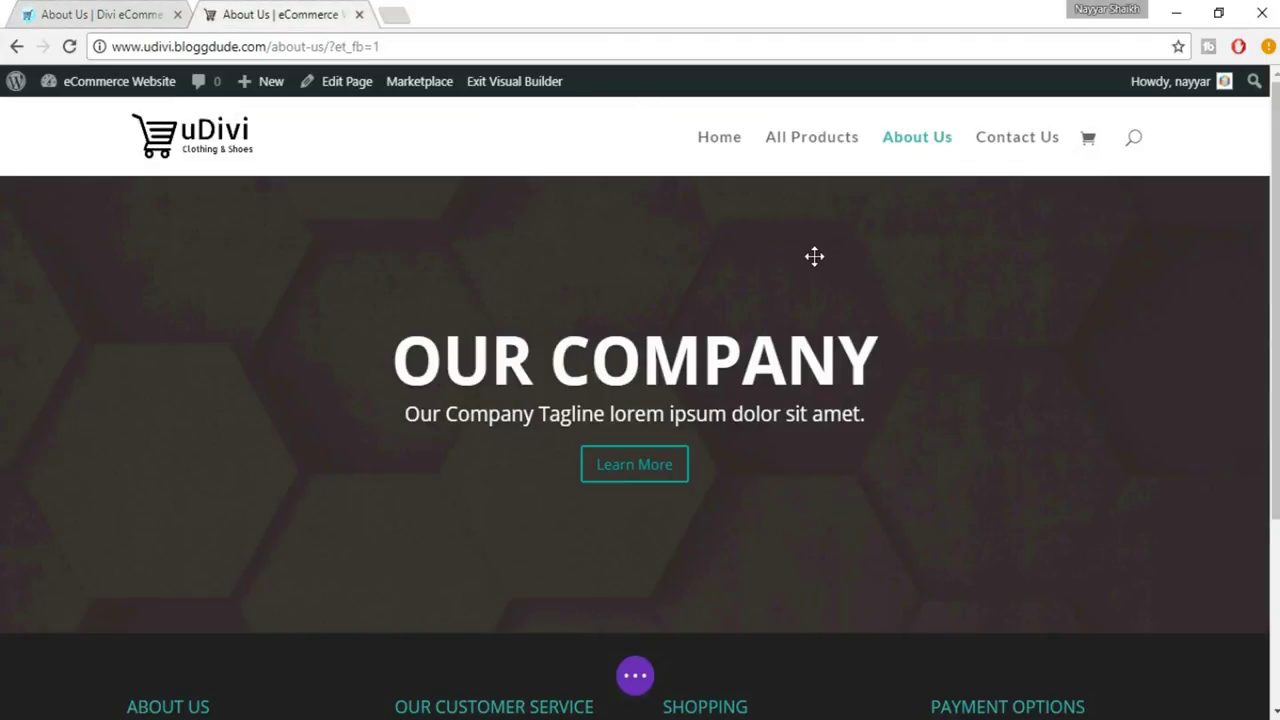
scroll(814, 254, down, 1)
Step: Add a regular four-column section below the slider and insert a Blurb module in column one
mouse_move(634, 513)
click(634, 511)
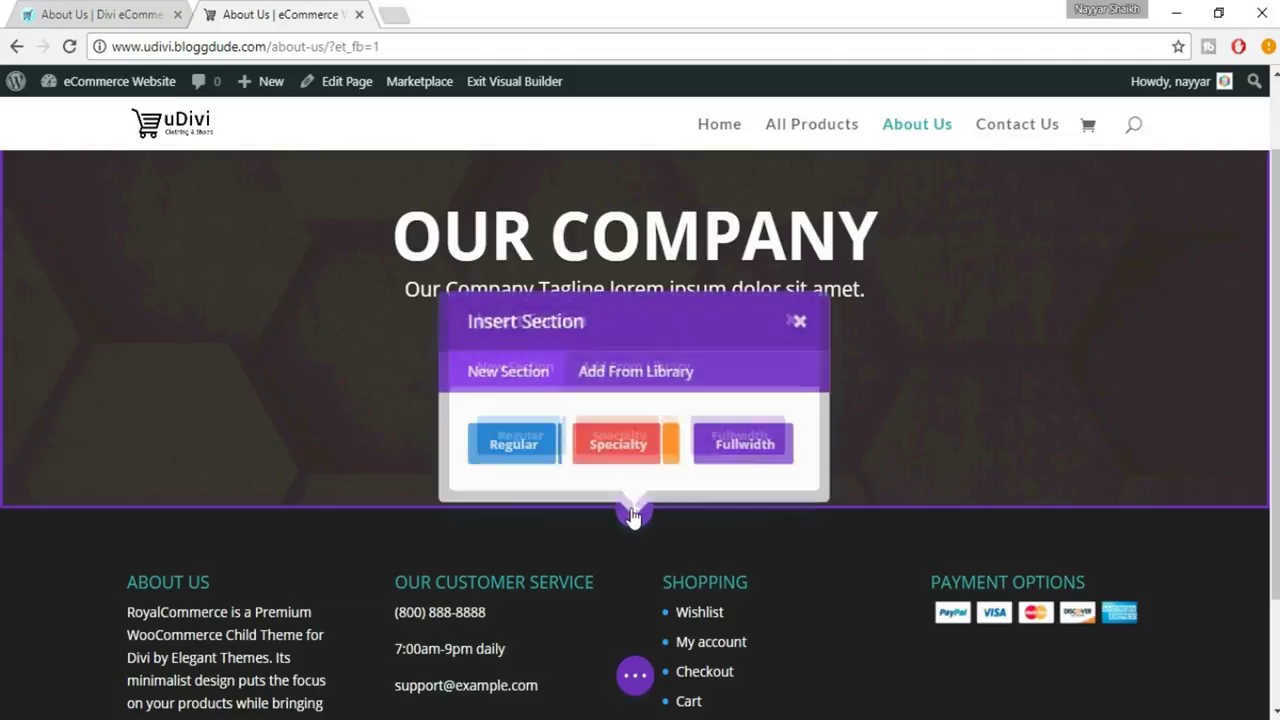
click(515, 440)
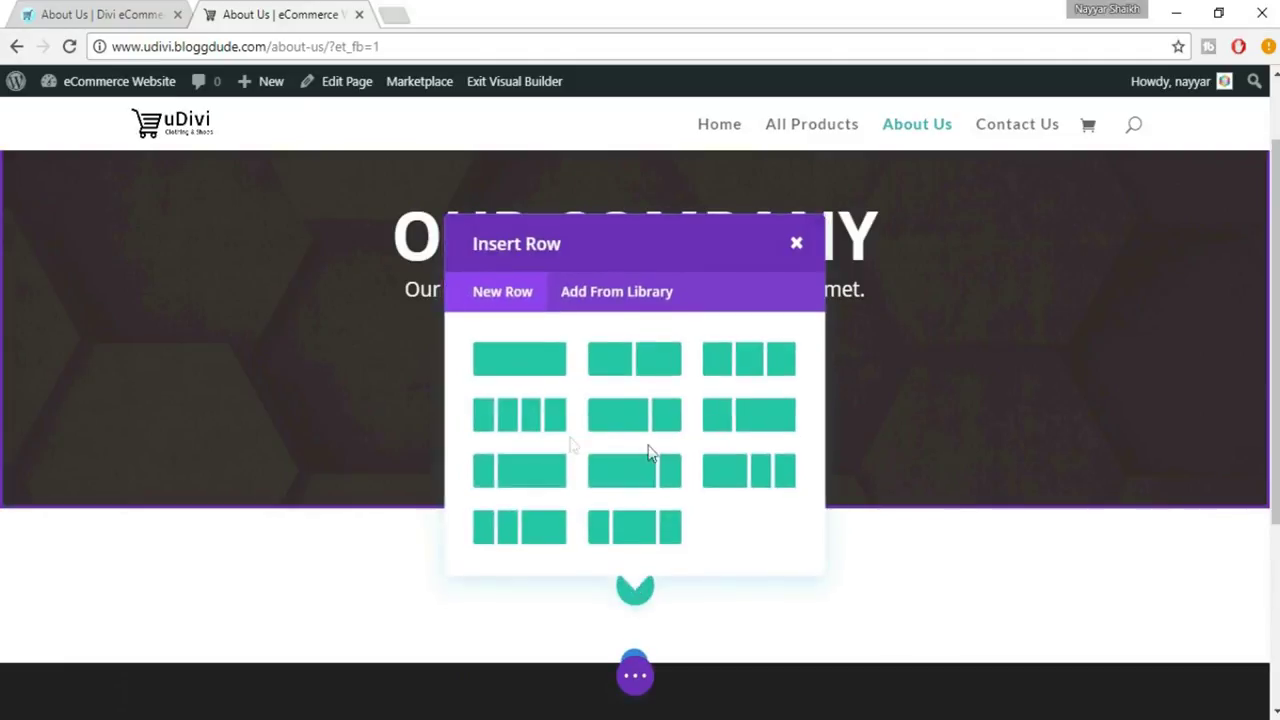
click(36, 18)
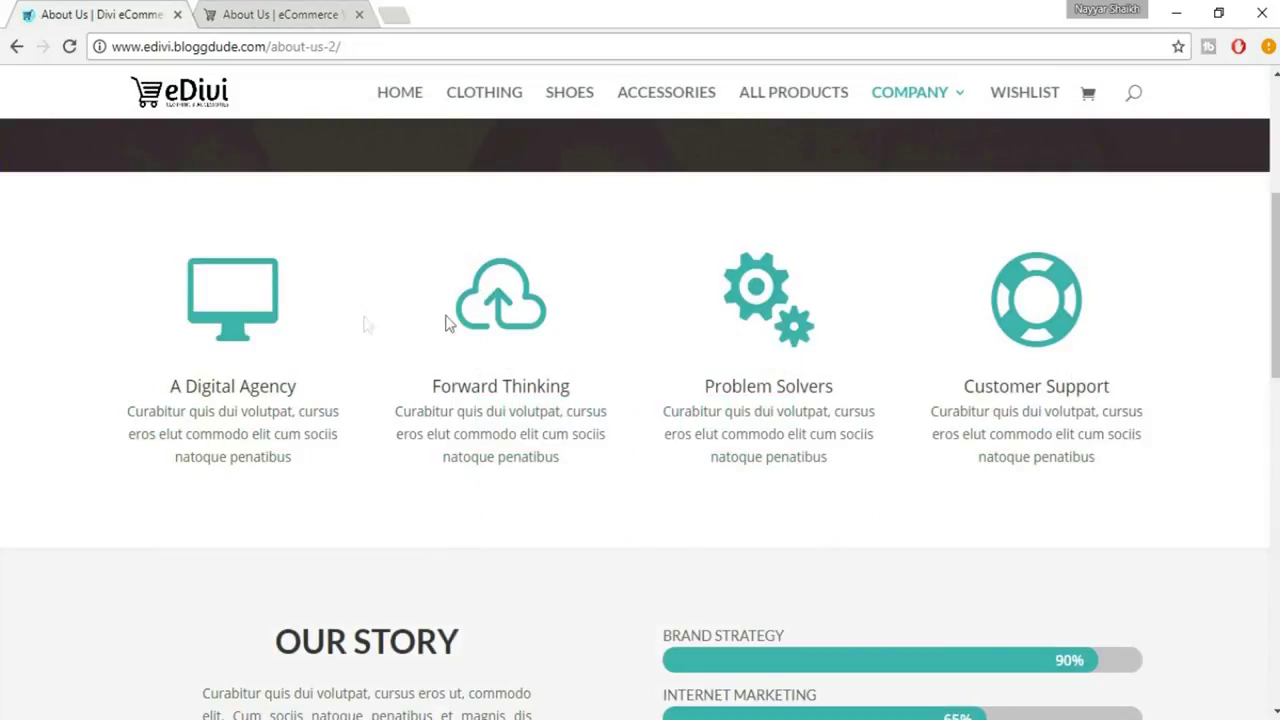
click(300, 14)
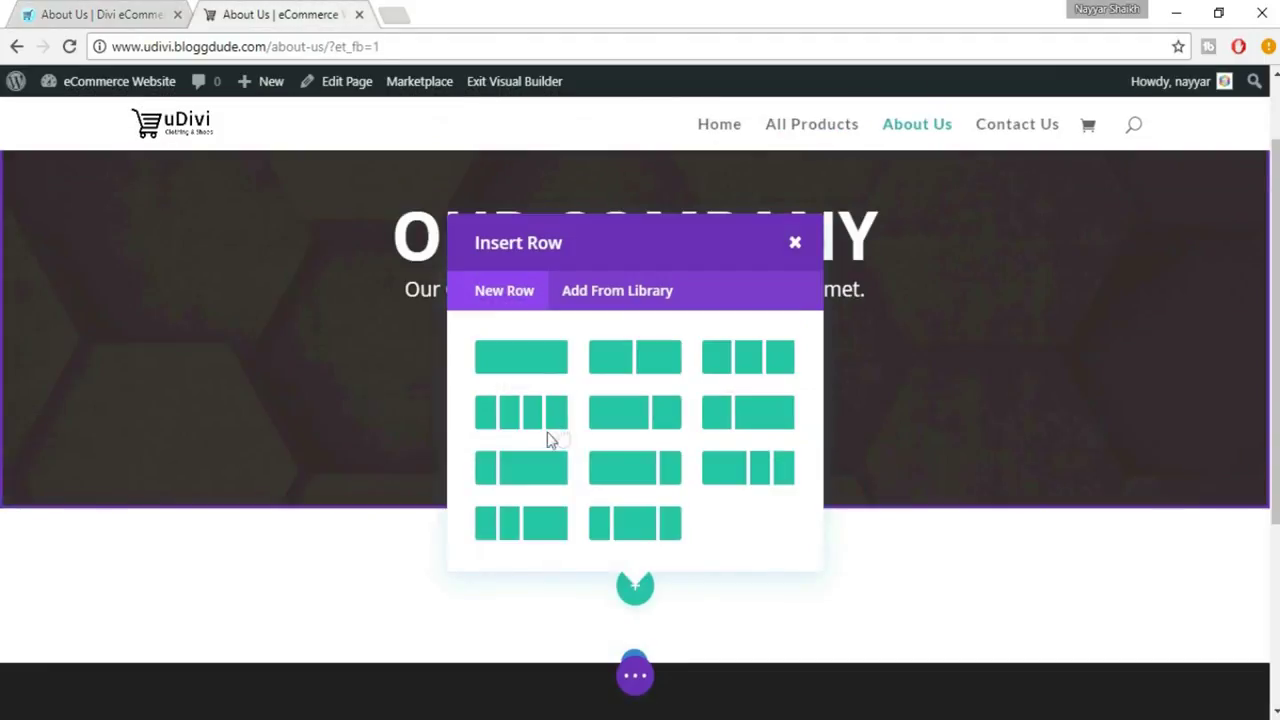
key(Escape)
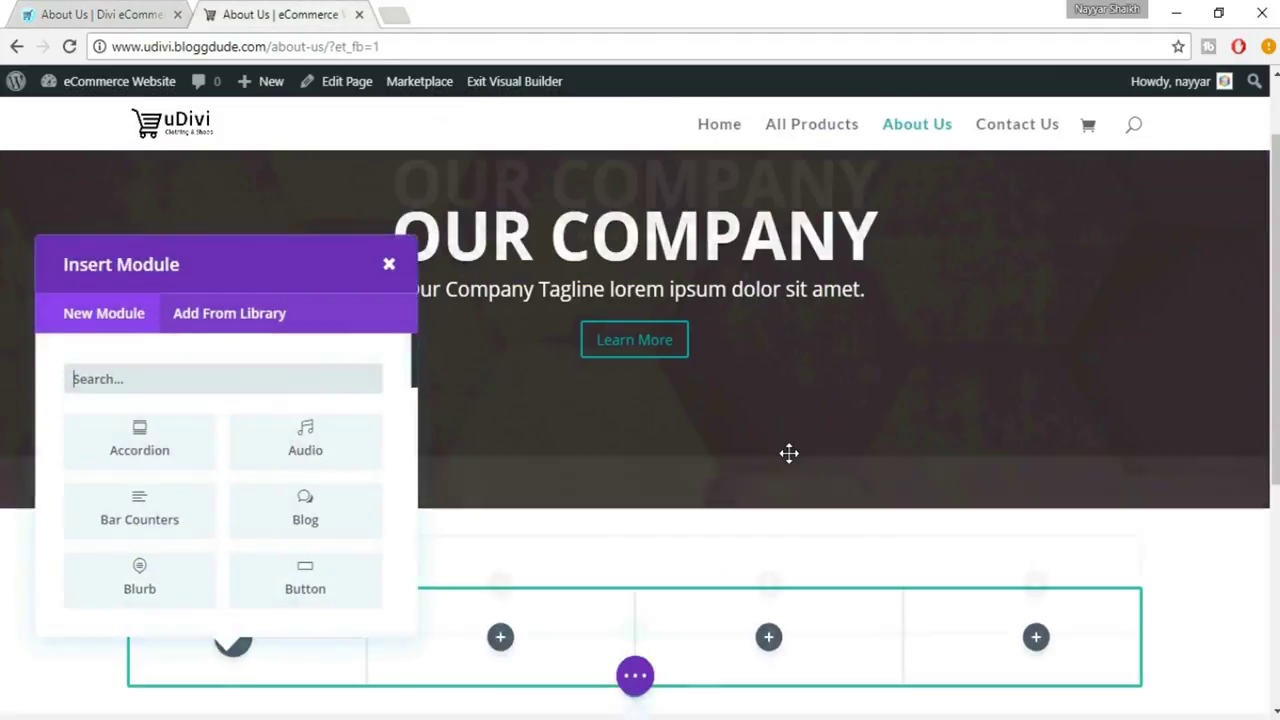
scroll(789, 455, down, 3)
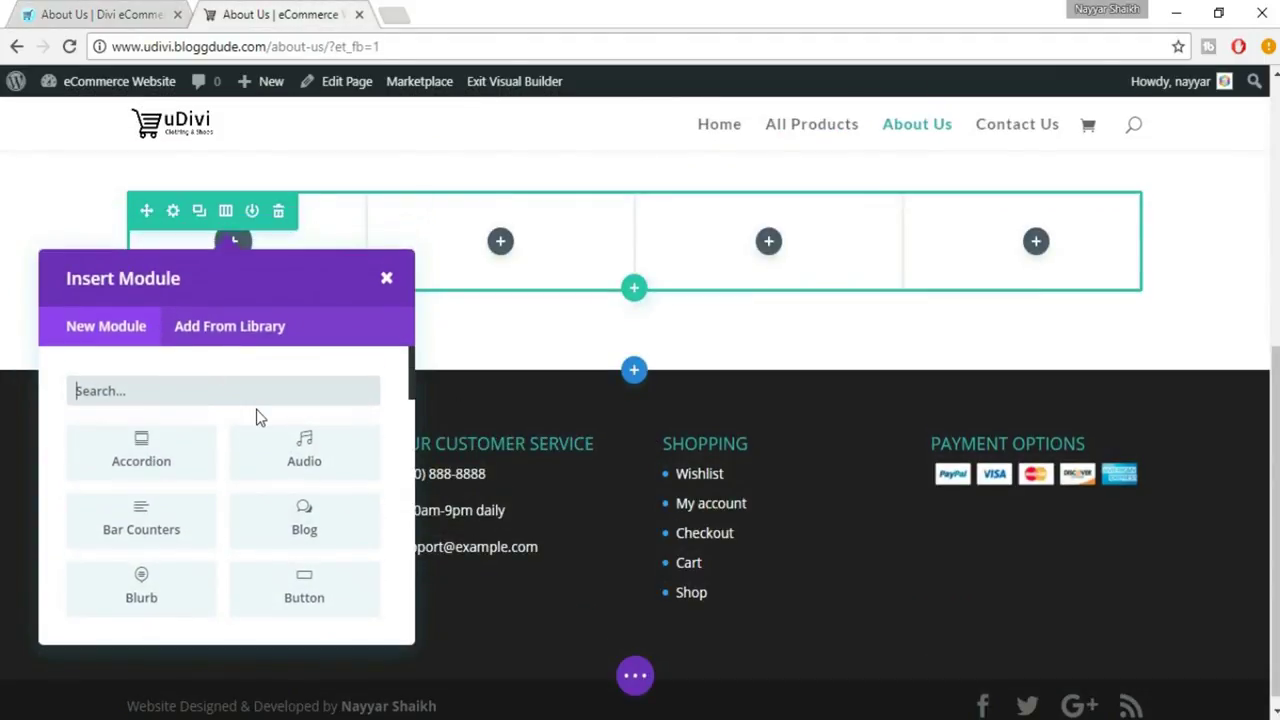
text(blurb)
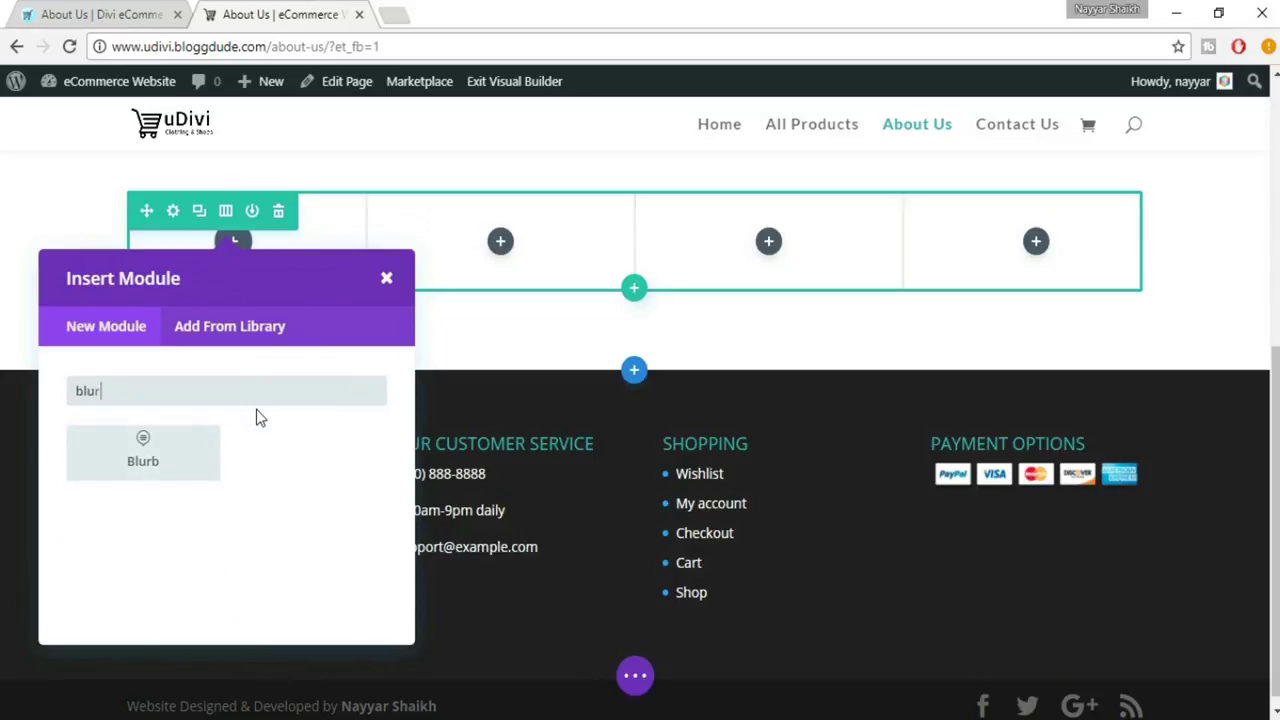
click(171, 486)
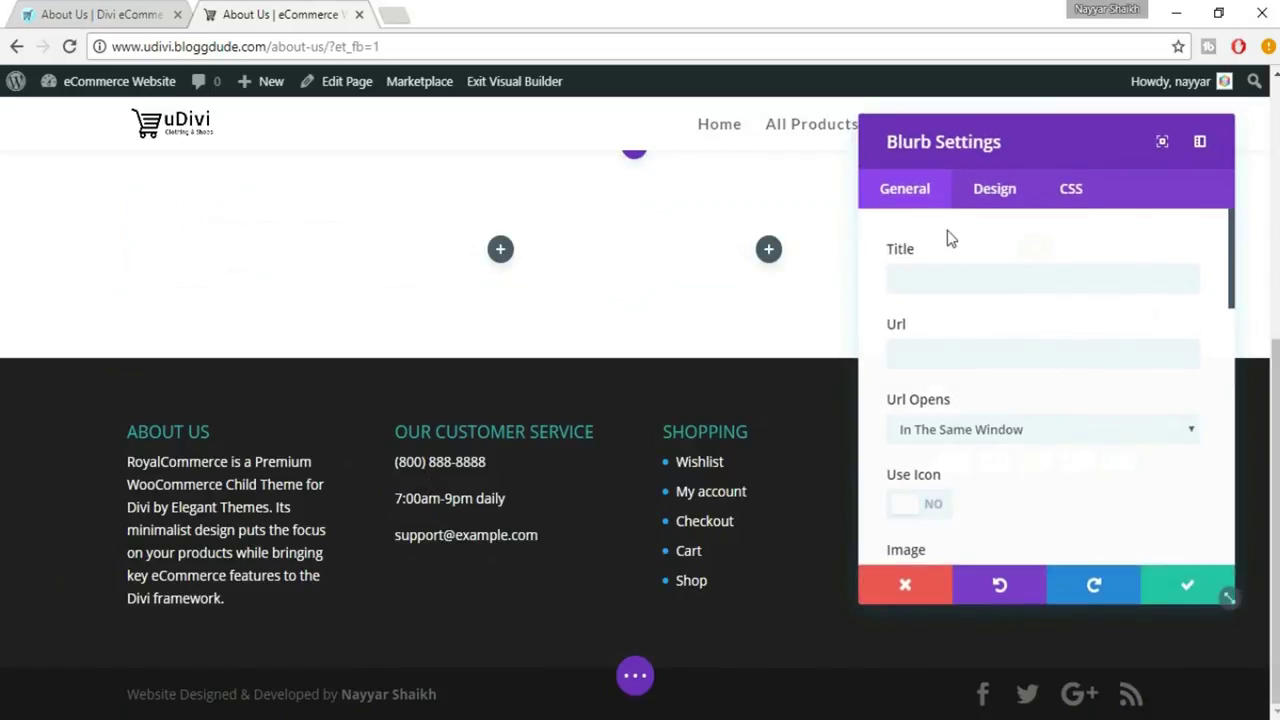
Step: Copy the heading 'A Digital Agency' from the eDivi page into the Blurb title
key(ctrl+shift+Tab)
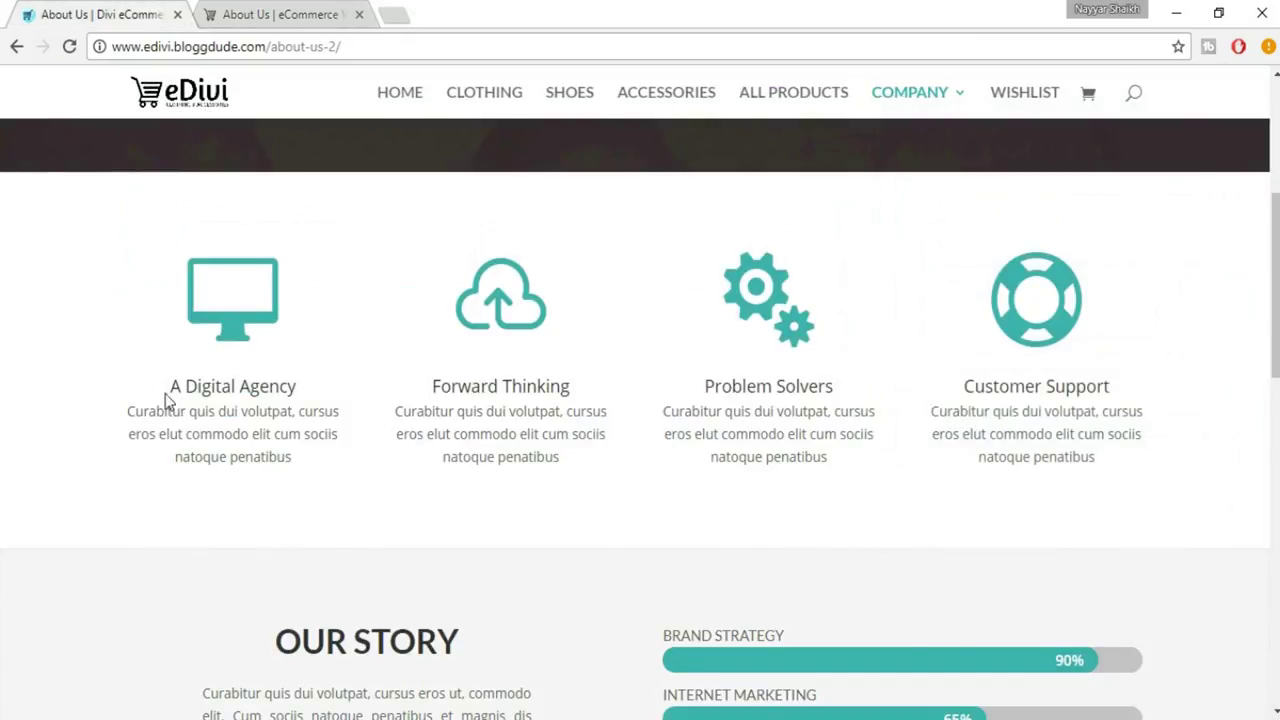
drag(168, 398, 286, 388)
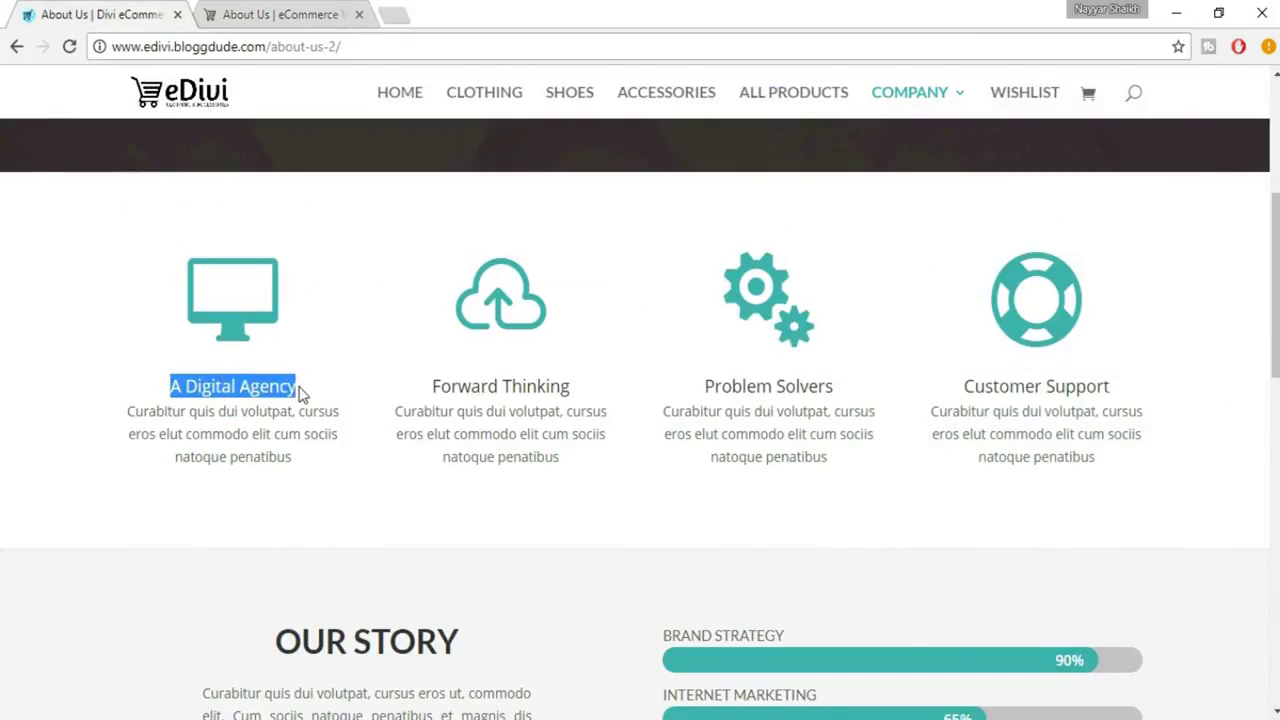
click(253, 10)
click(980, 280)
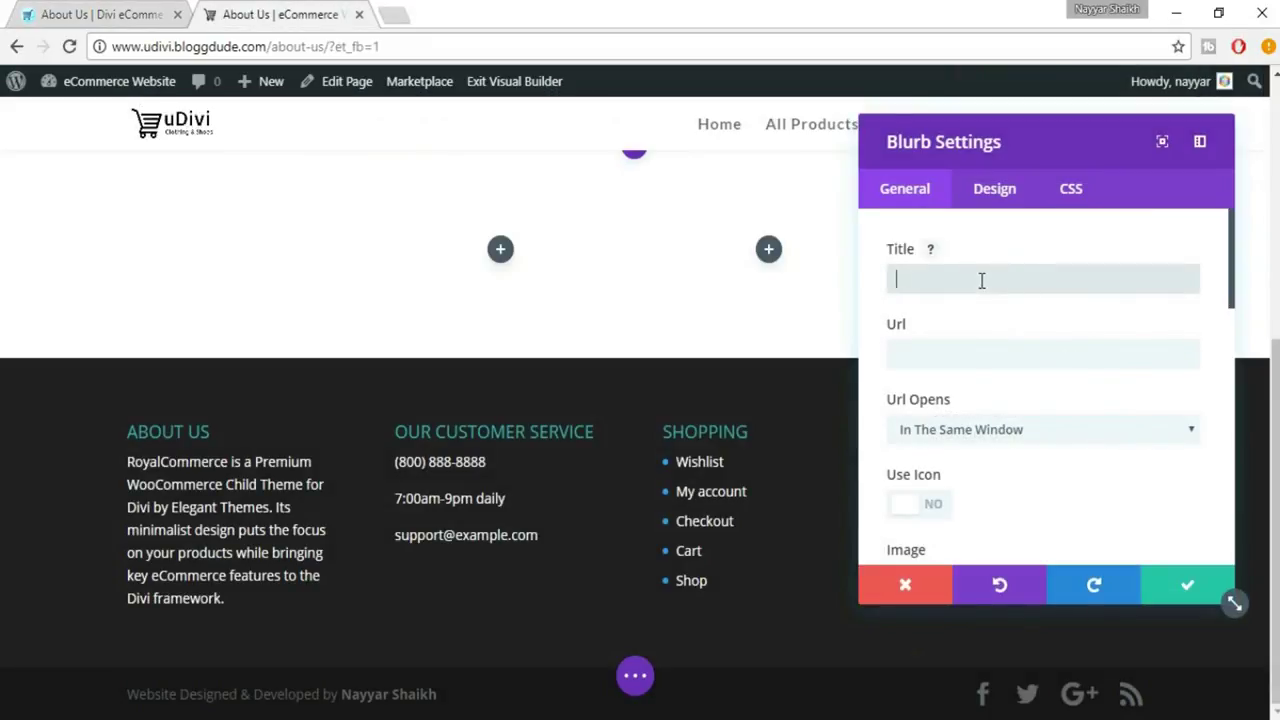
text(A Digital Agency)
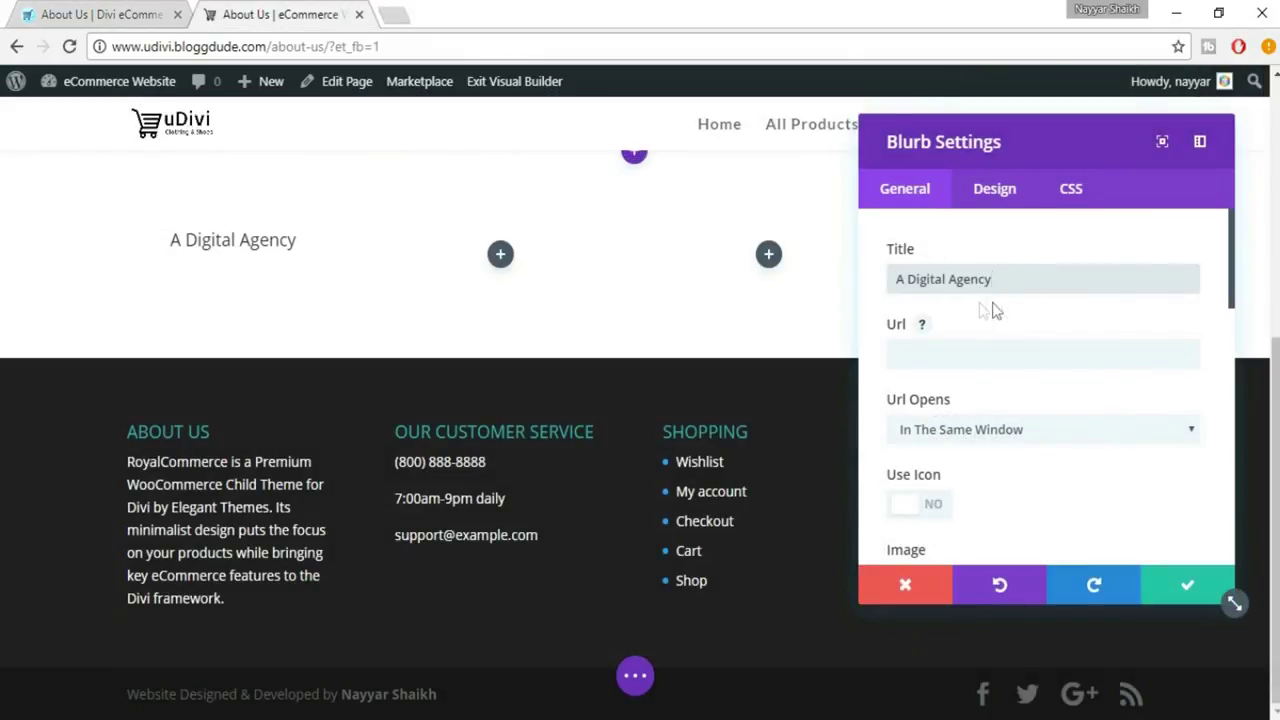
click(45, 12)
click(225, 388)
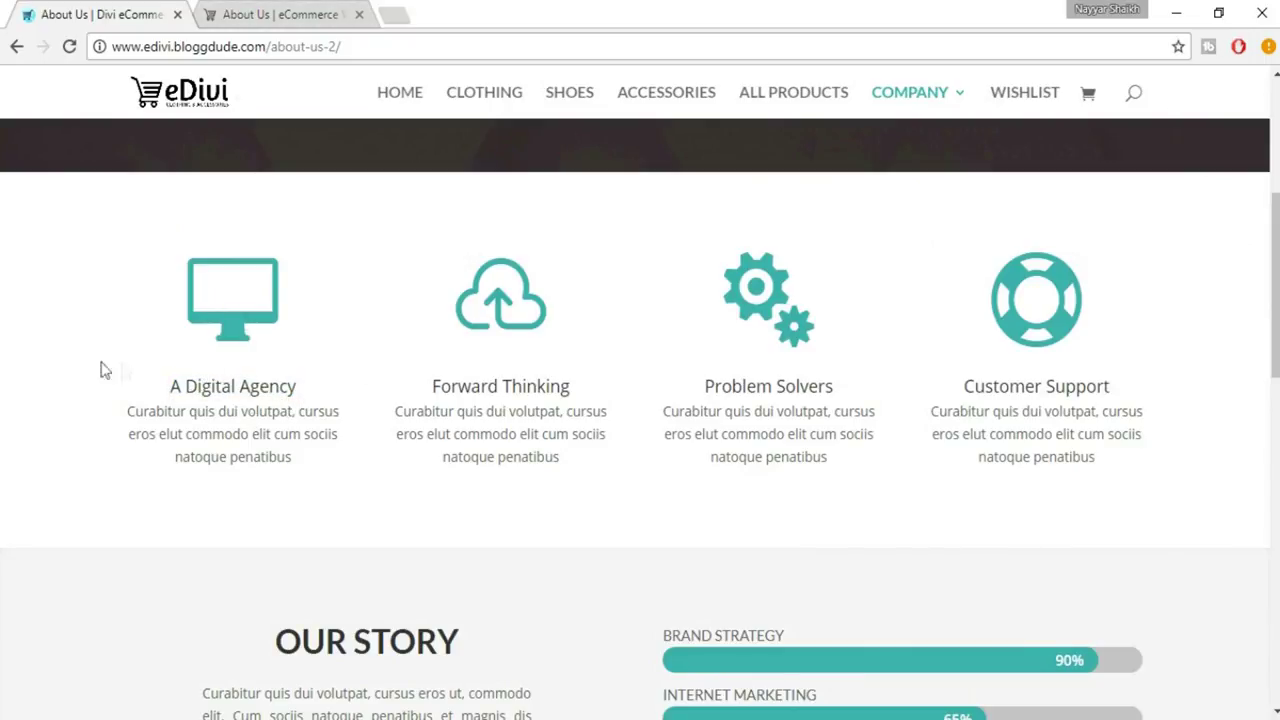
click(284, 10)
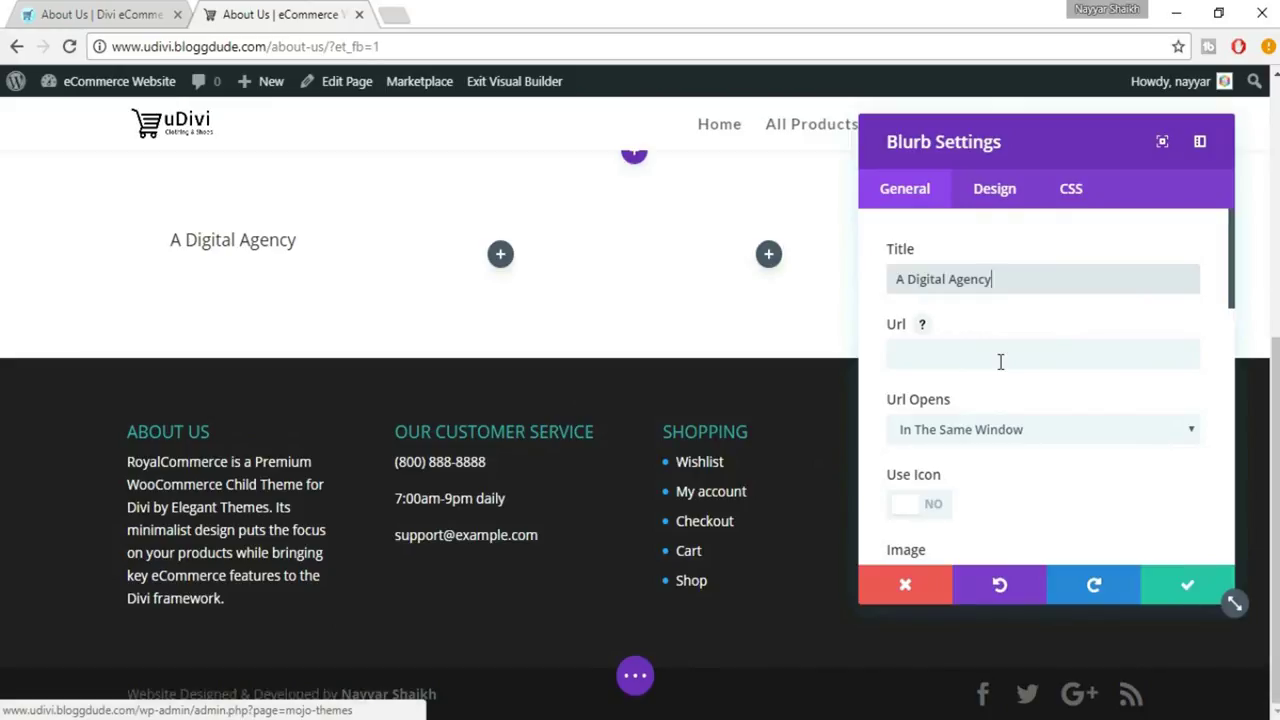
click(925, 360)
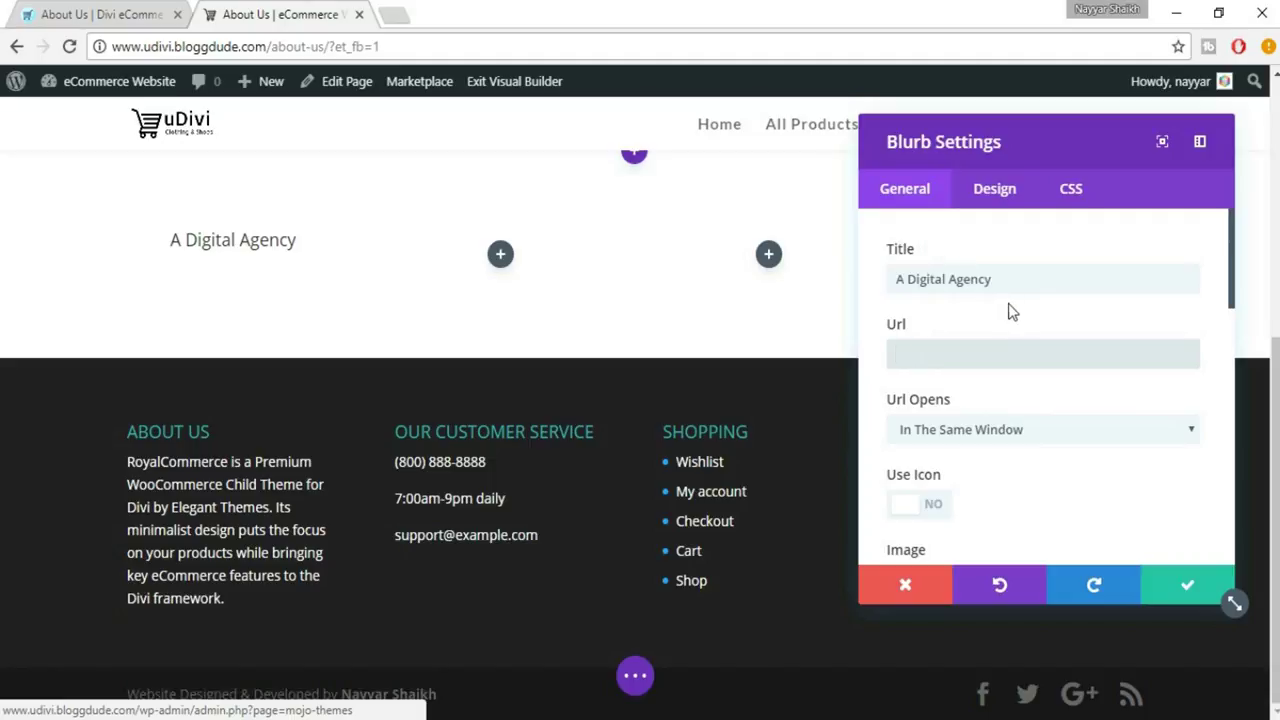
scroll(1124, 489, down, 1)
scroll(1110, 476, down, 1)
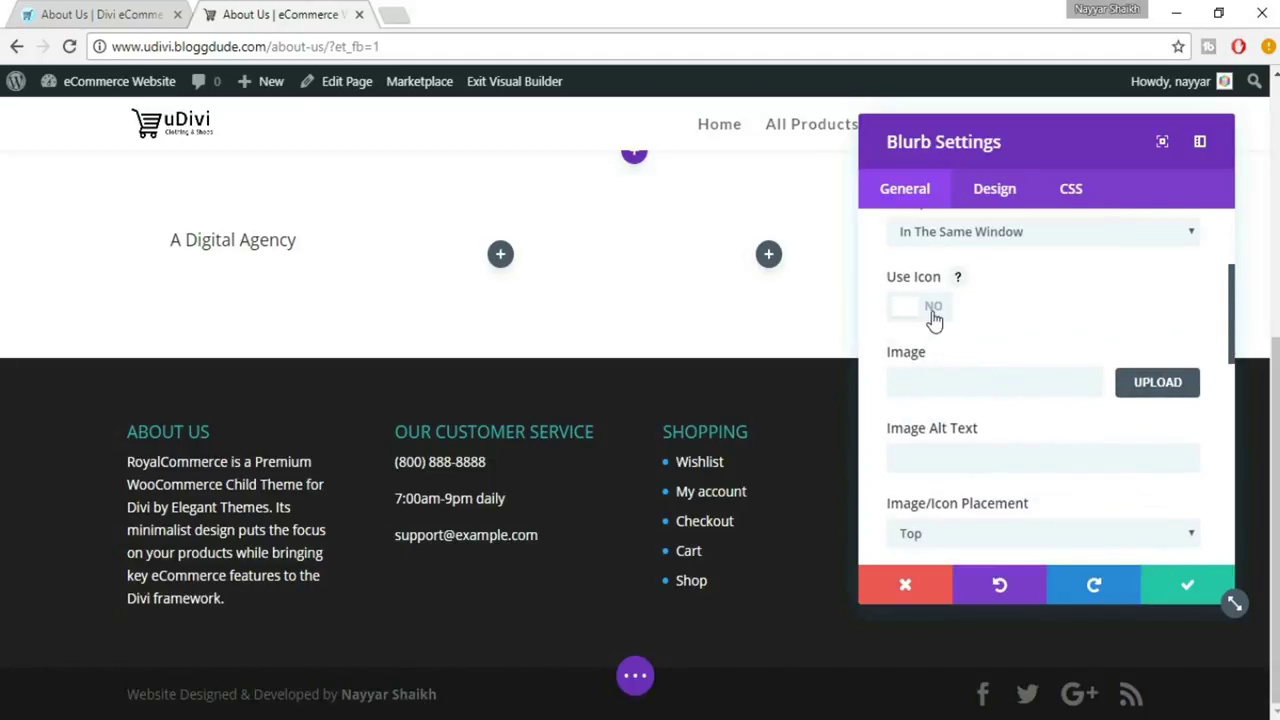
Step: Turn on the blurb icon and choose the desktop monitor icon
click(931, 316)
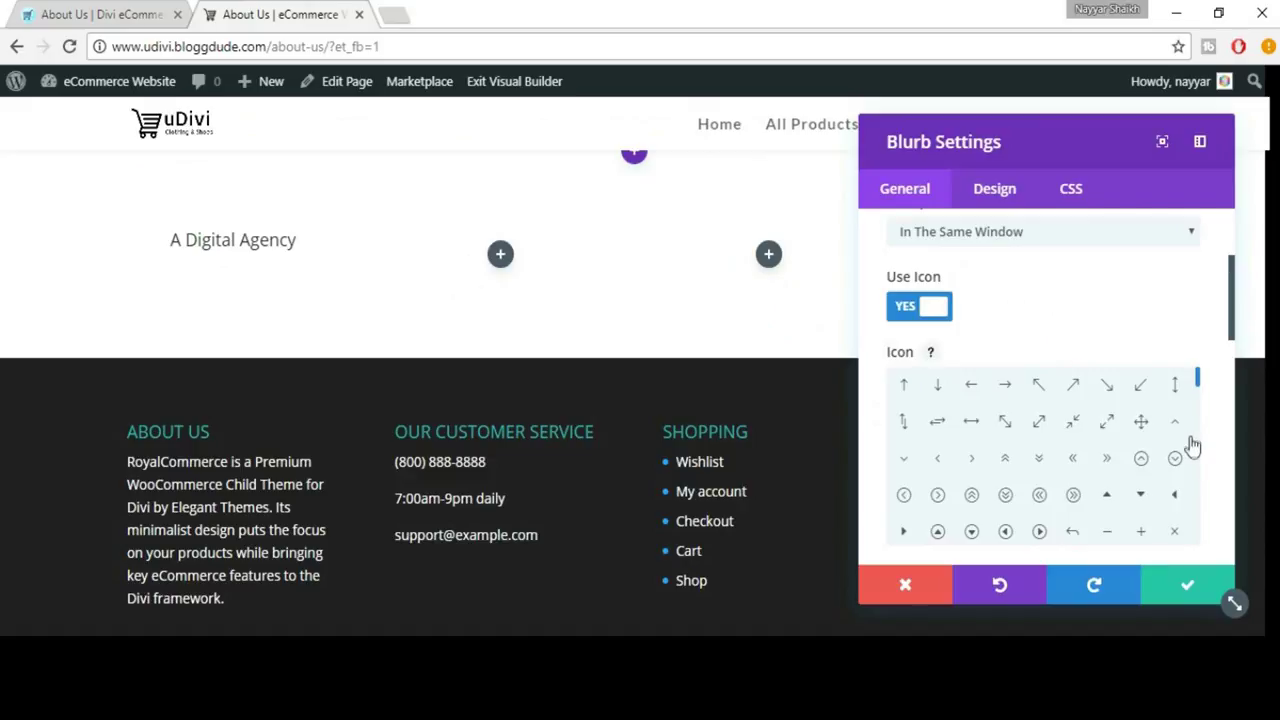
scroll(1192, 445, down, 5)
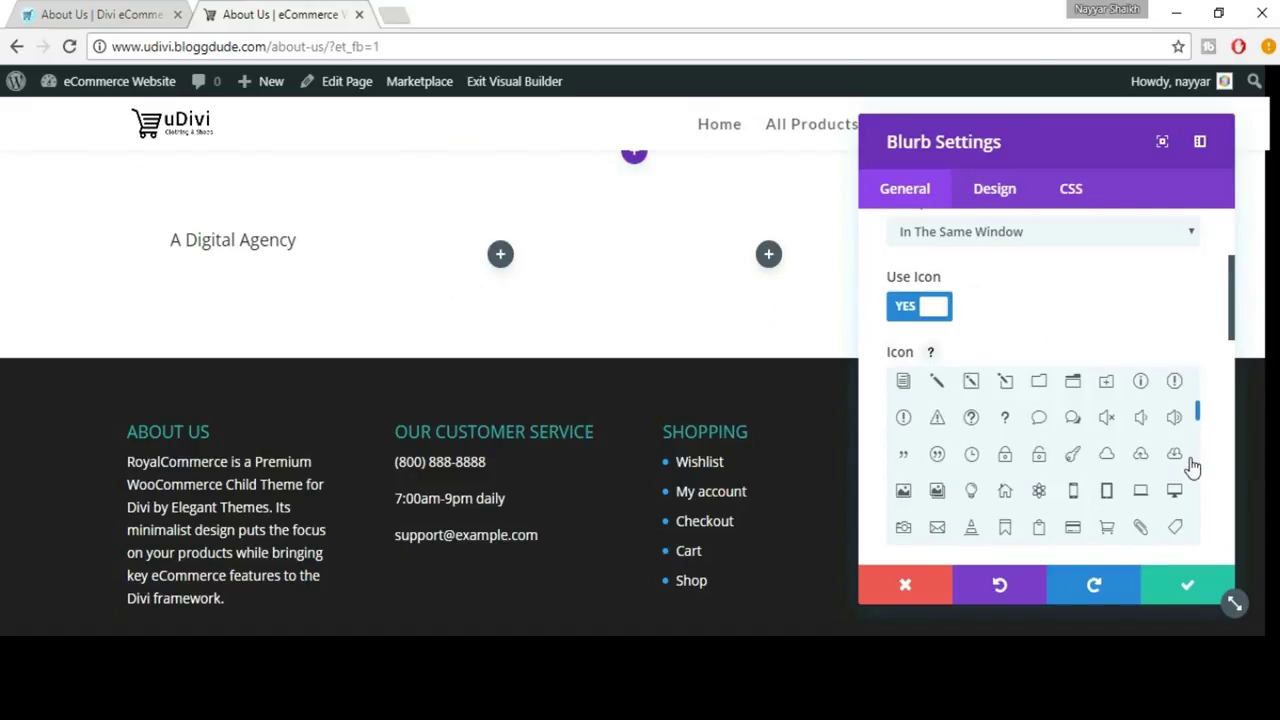
click(1140, 492)
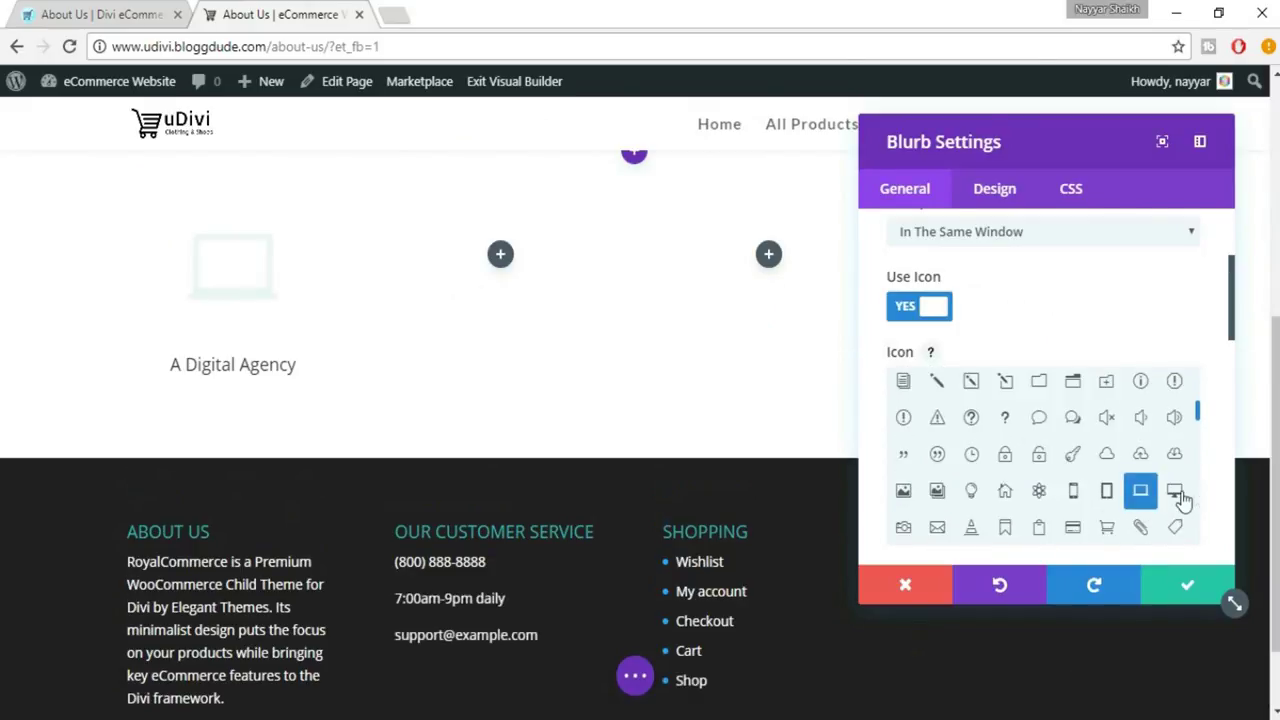
click(1176, 492)
click(28, 12)
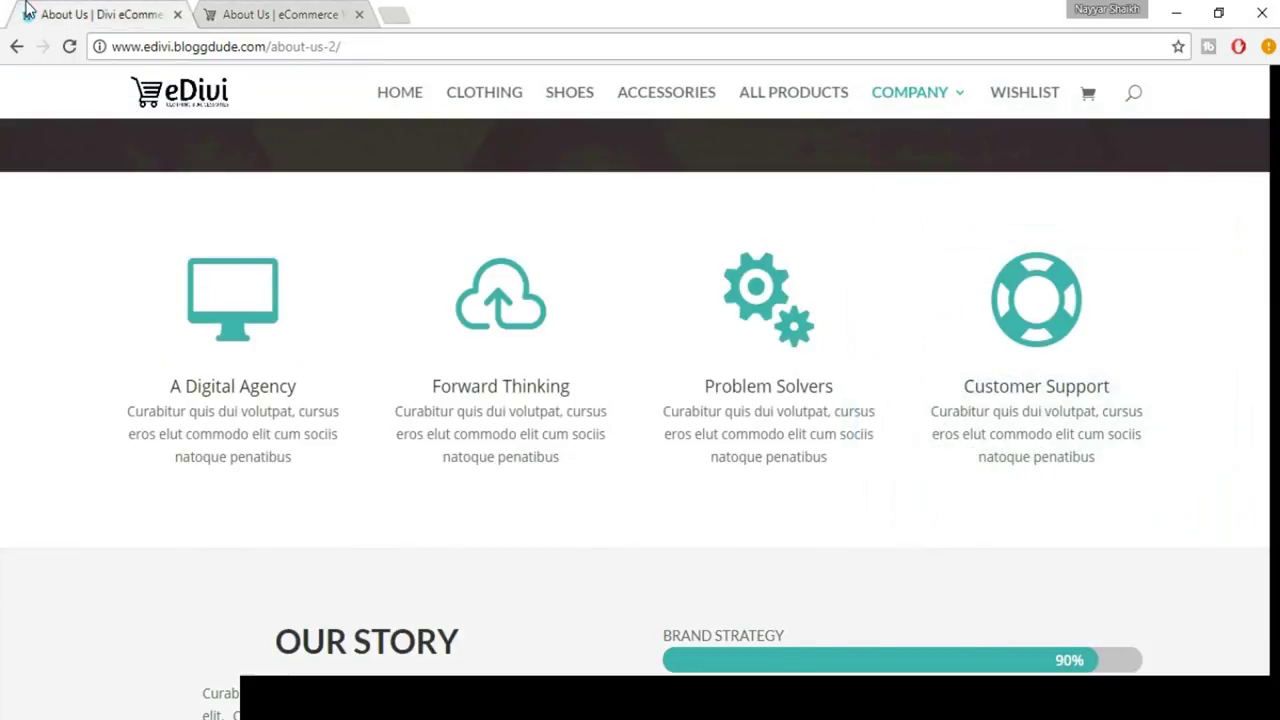
click(368, 10)
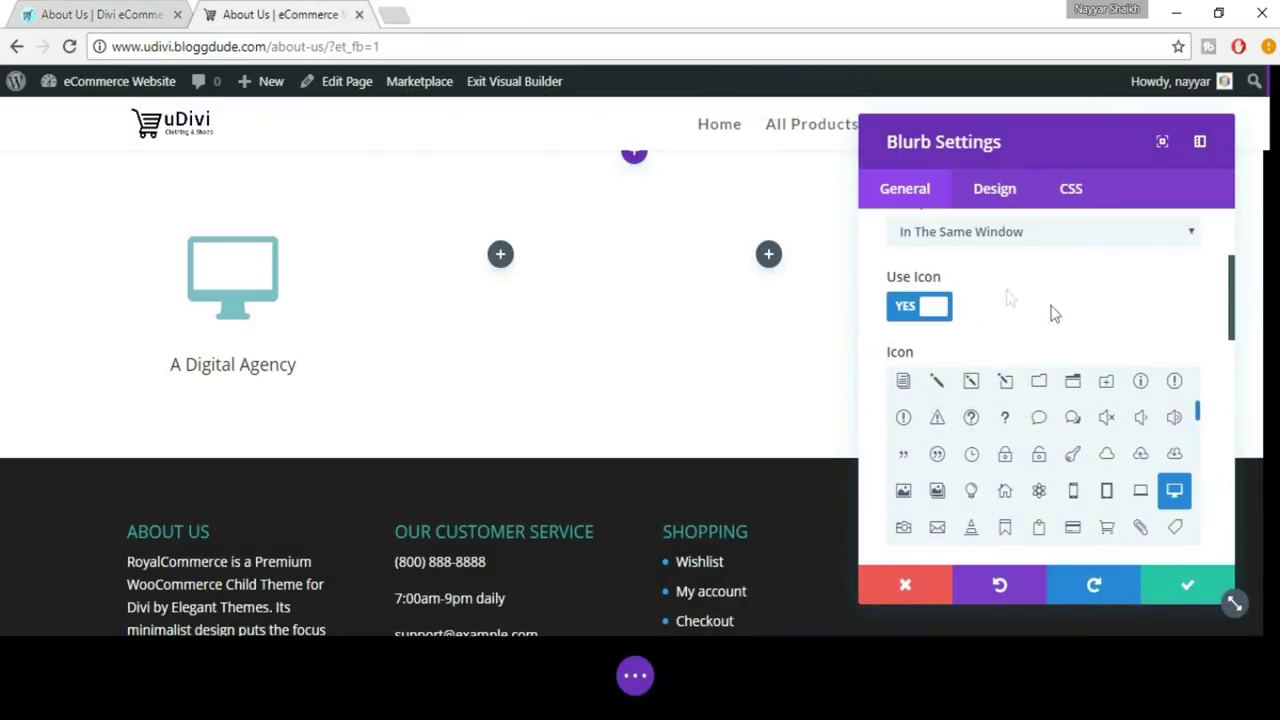
scroll(1205, 420, down, 5)
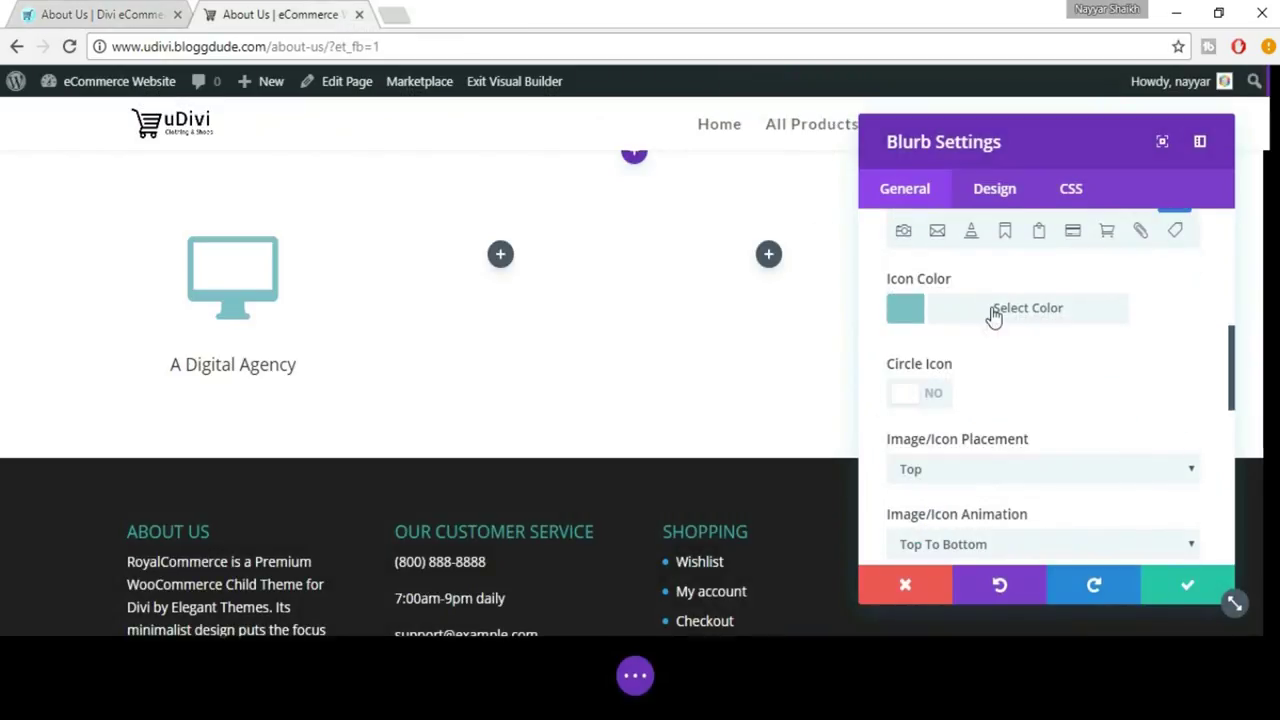
Step: Set the blurb icon colour to teal #2fb0ac
click(991, 312)
triple_click(934, 352)
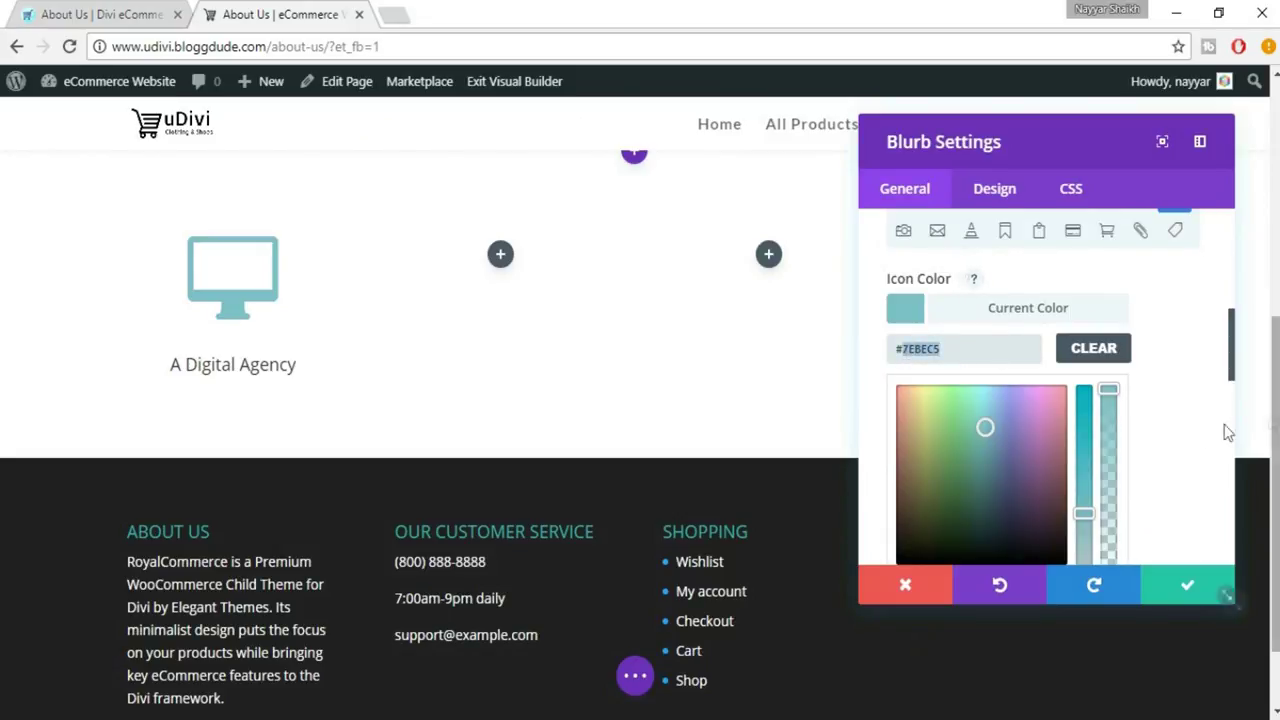
text(#2f)
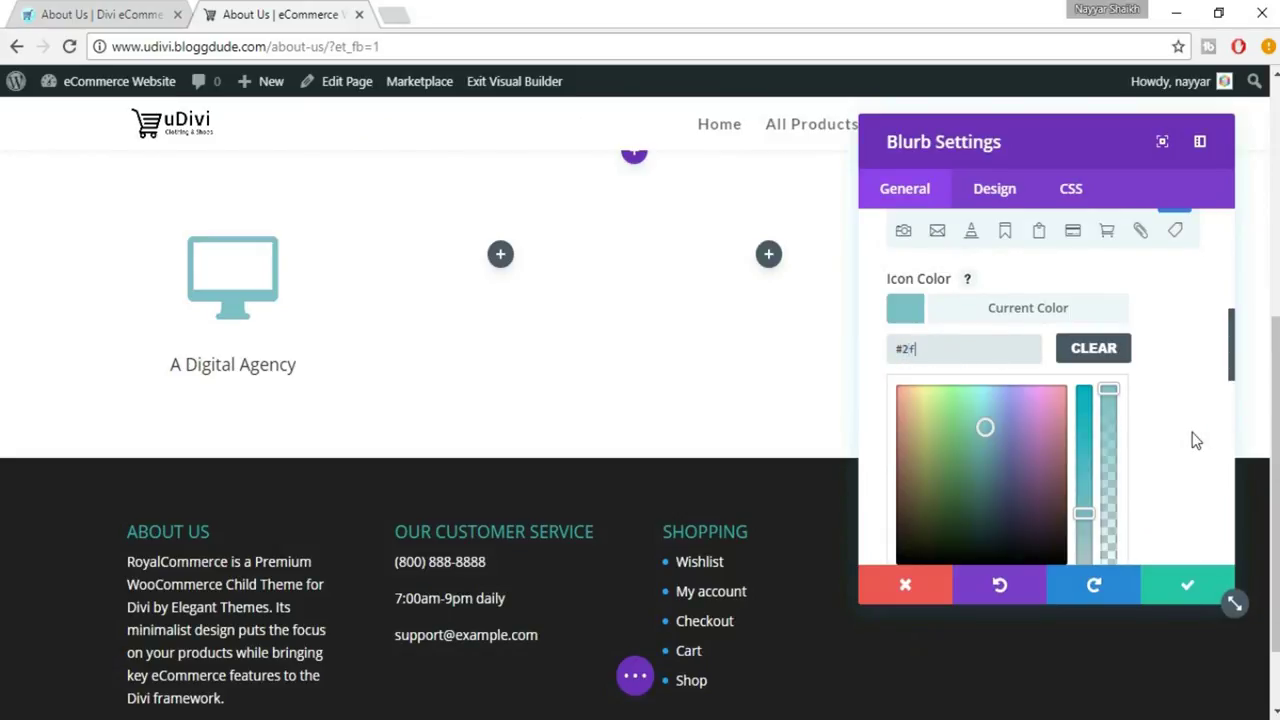
text(b0ac)
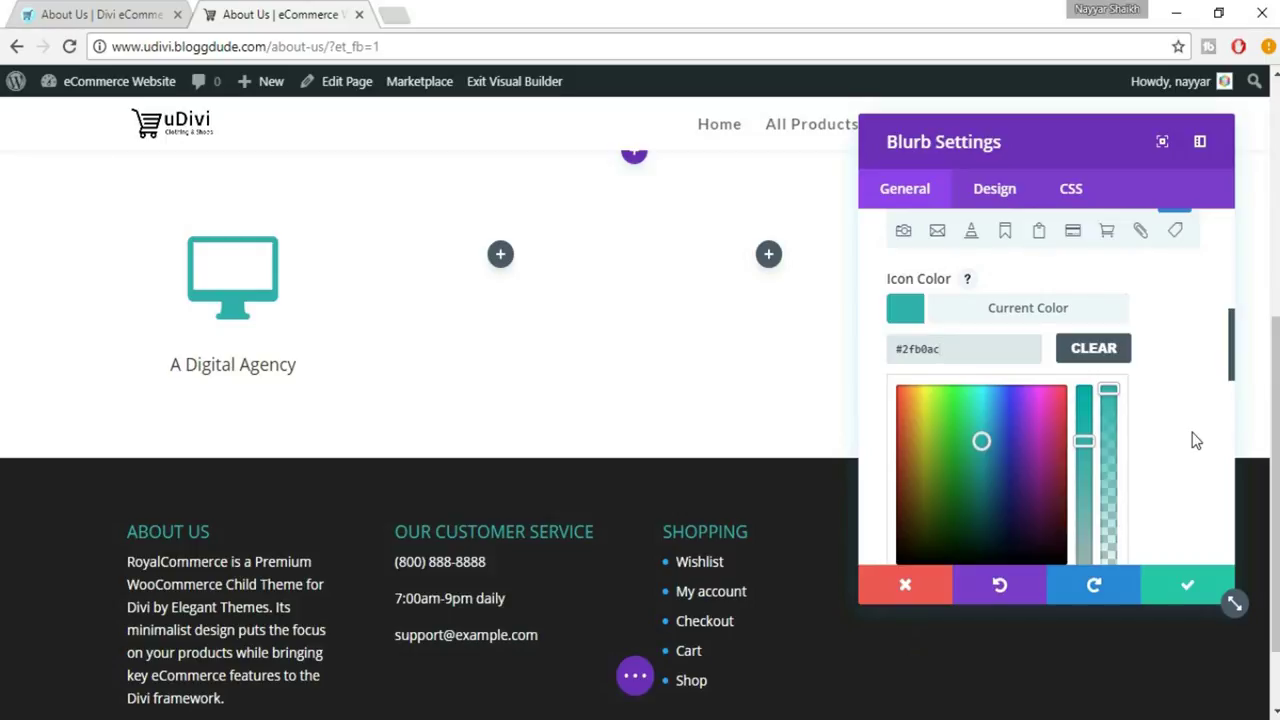
scroll(1177, 406, down, 3)
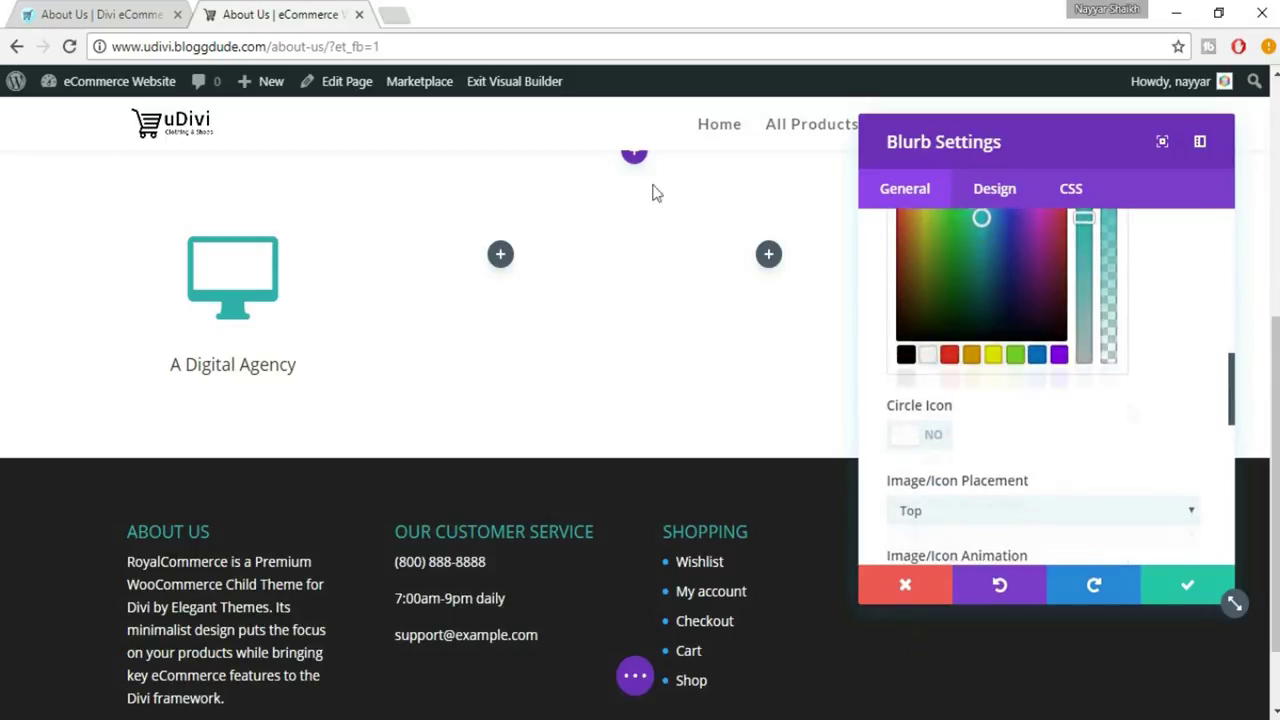
click(100, 14)
click(280, 14)
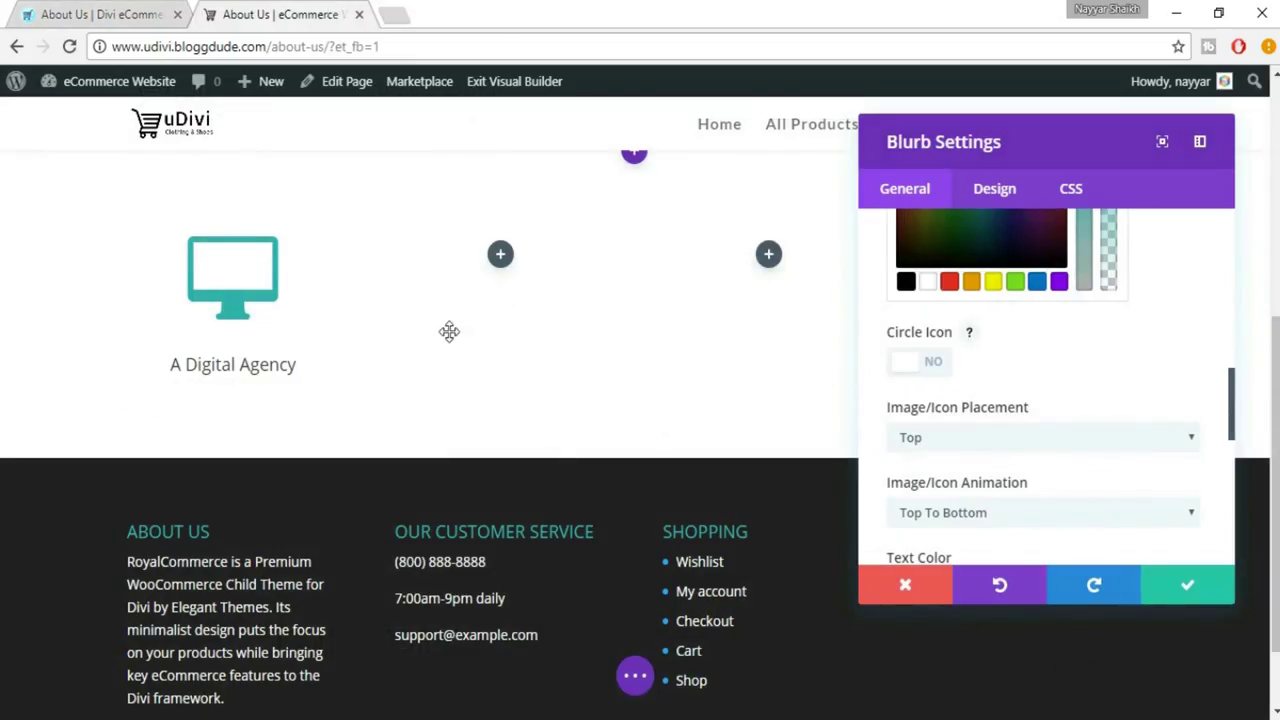
scroll(449, 331, down, 1)
scroll(1150, 363, down, 1)
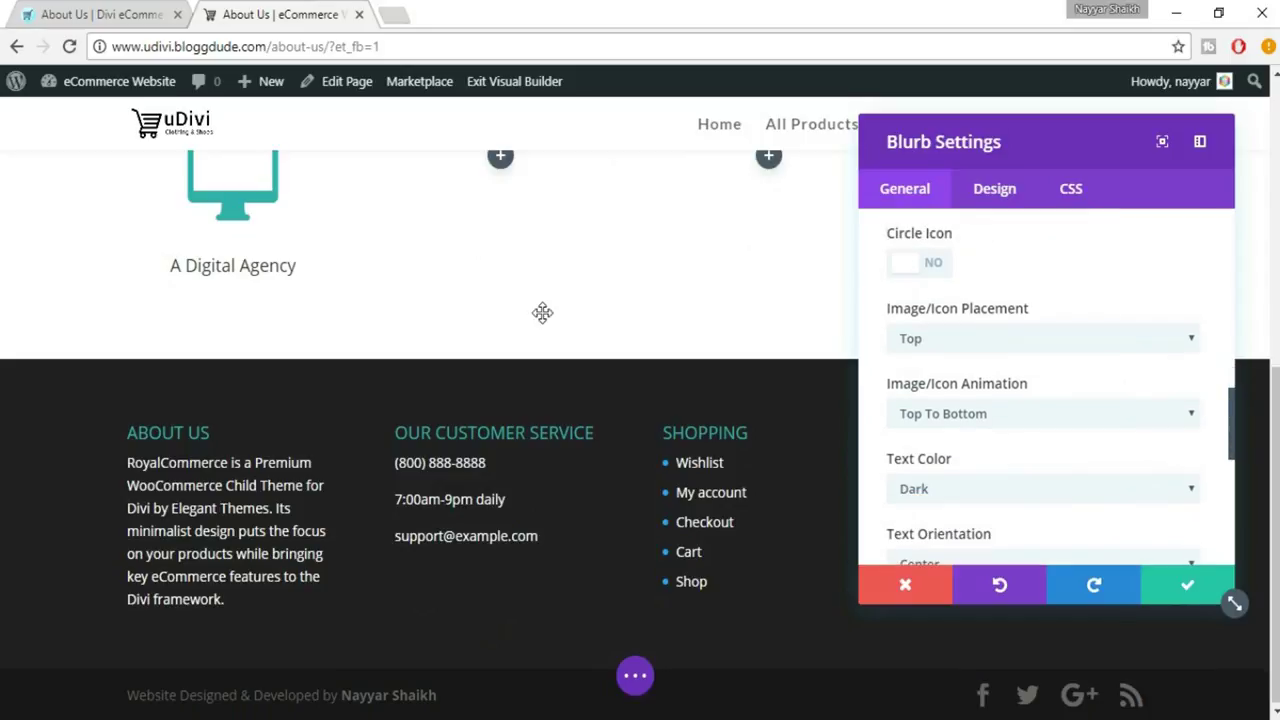
scroll(551, 308, up, 1)
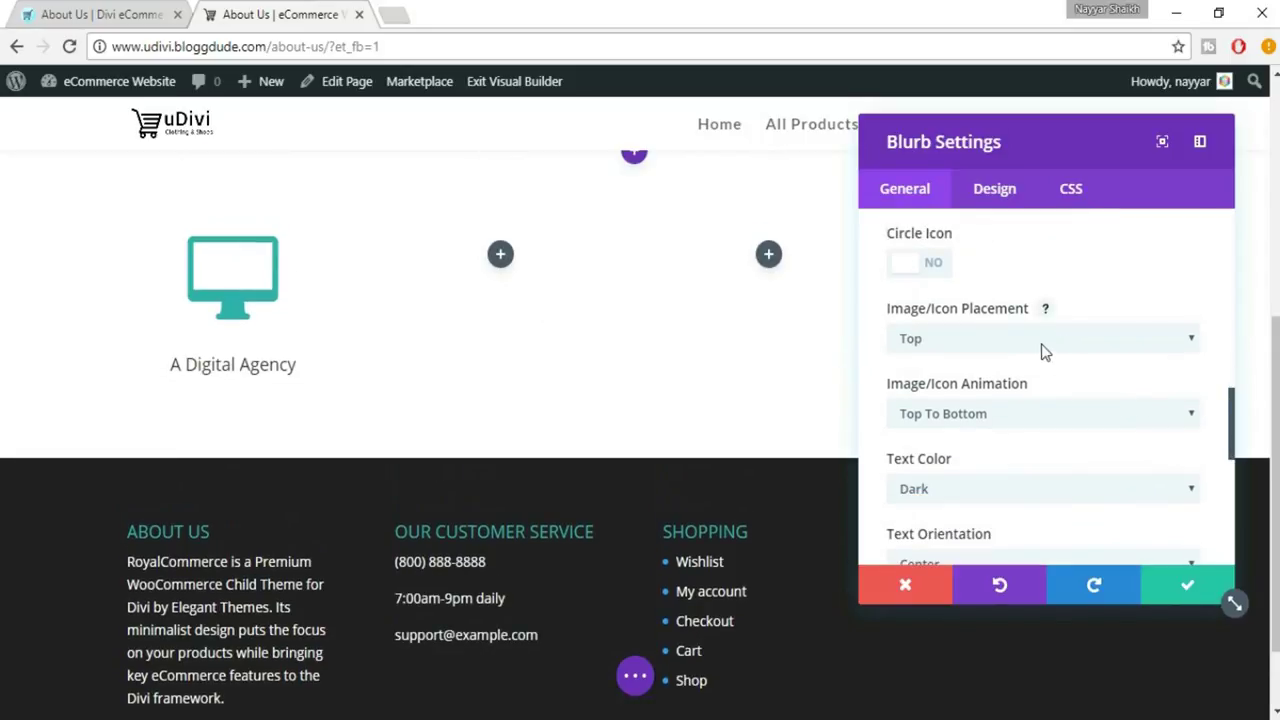
scroll(1060, 428, down, 1)
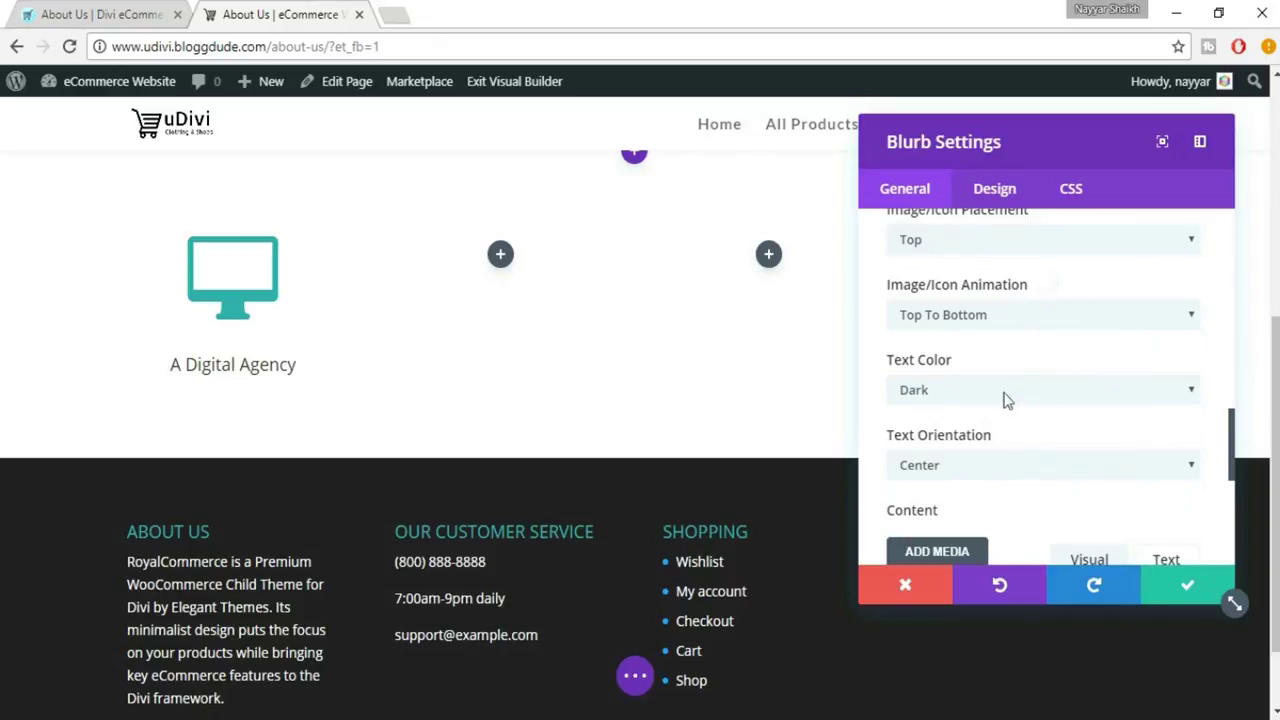
scroll(1059, 399, down, 1)
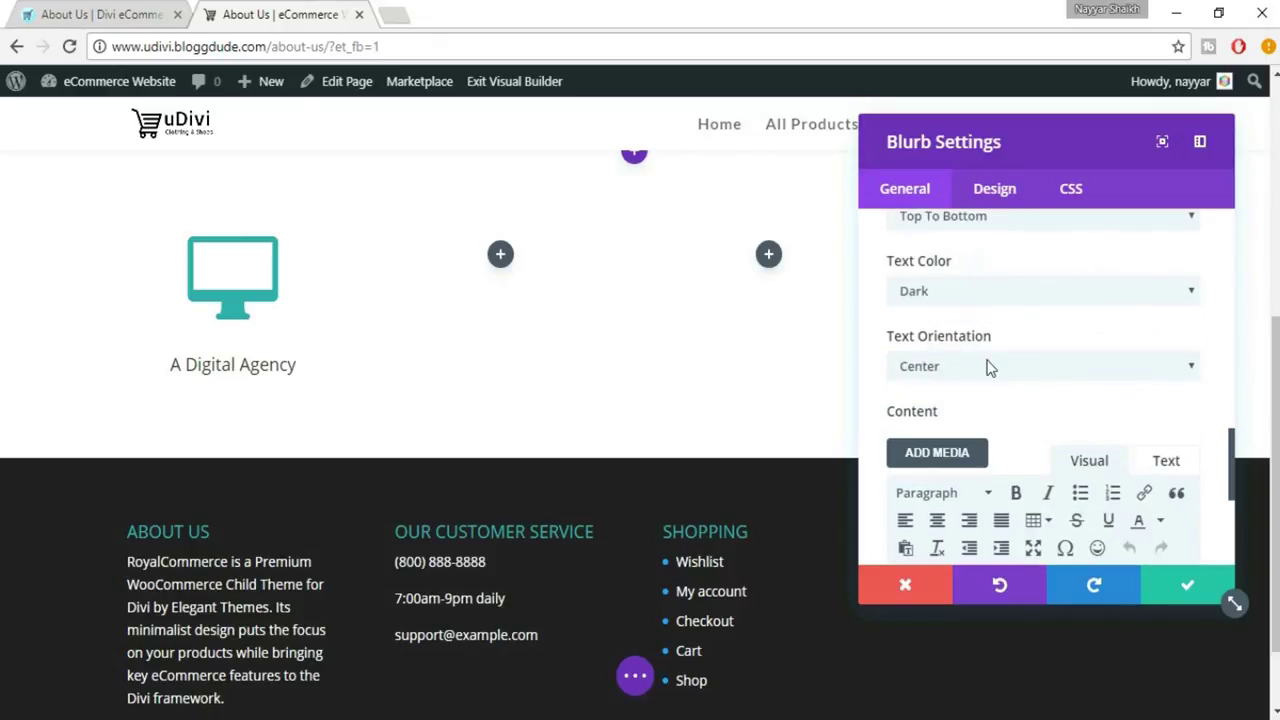
Step: Paste the Curabitur quis dui volutpat paragraph from eDivi into the blurb content and save
click(100, 14)
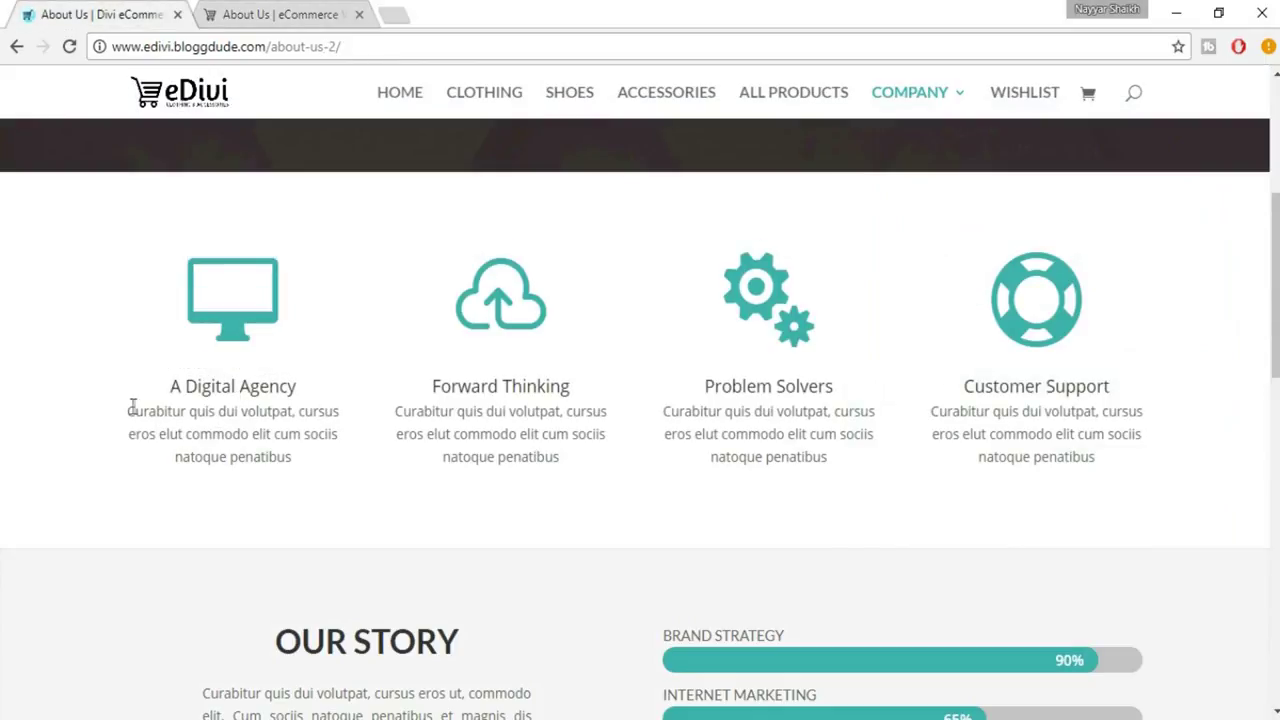
drag(140, 415, 324, 470)
key(ctrl+c)
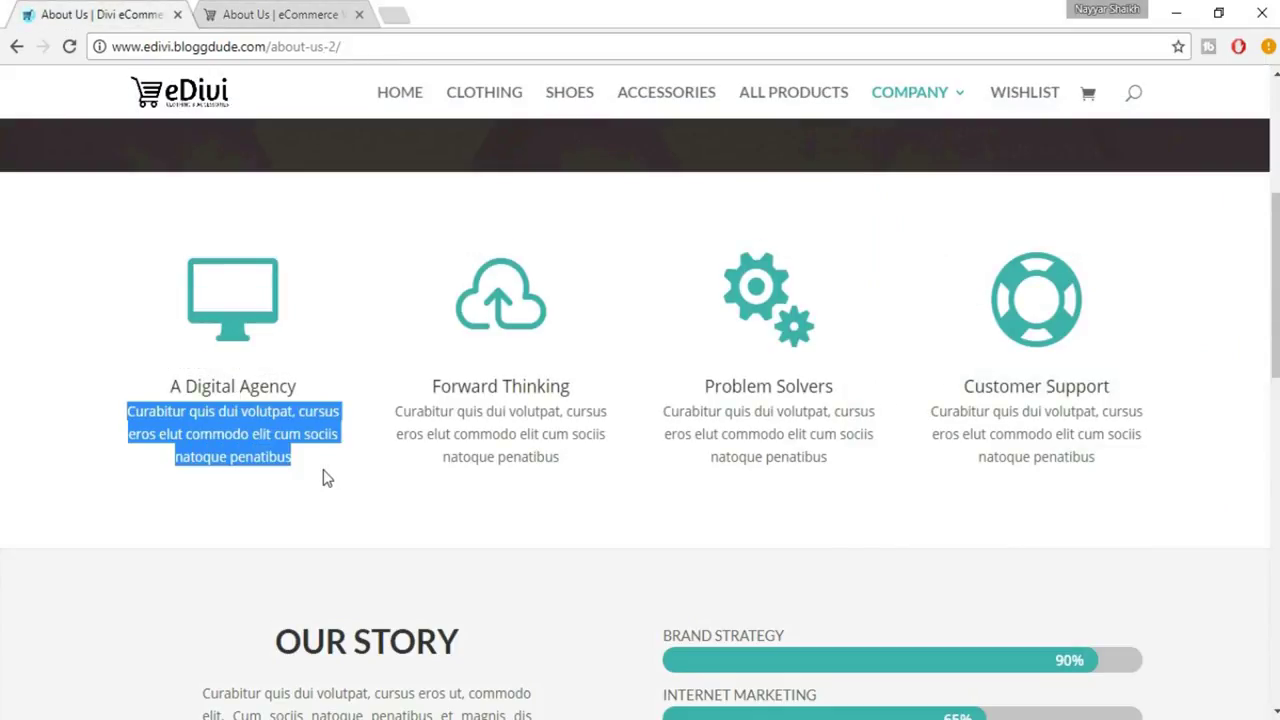
click(295, 8)
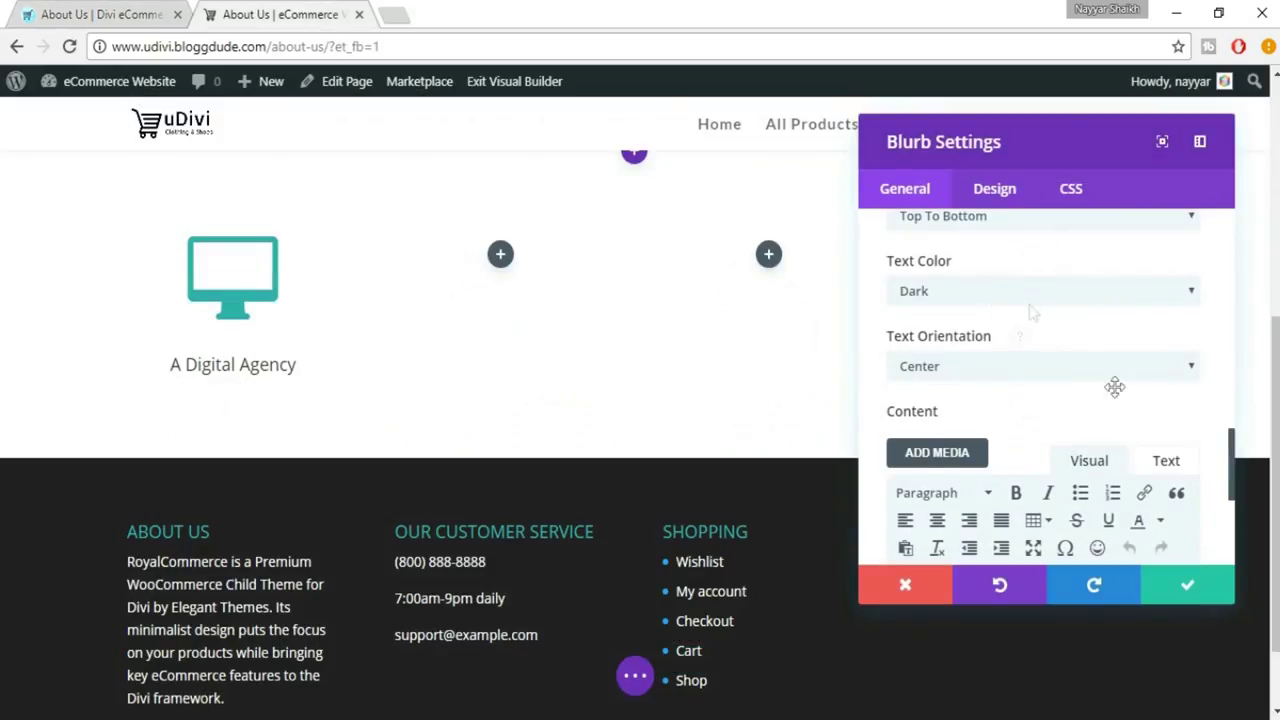
scroll(1136, 421, down, 2)
click(1023, 402)
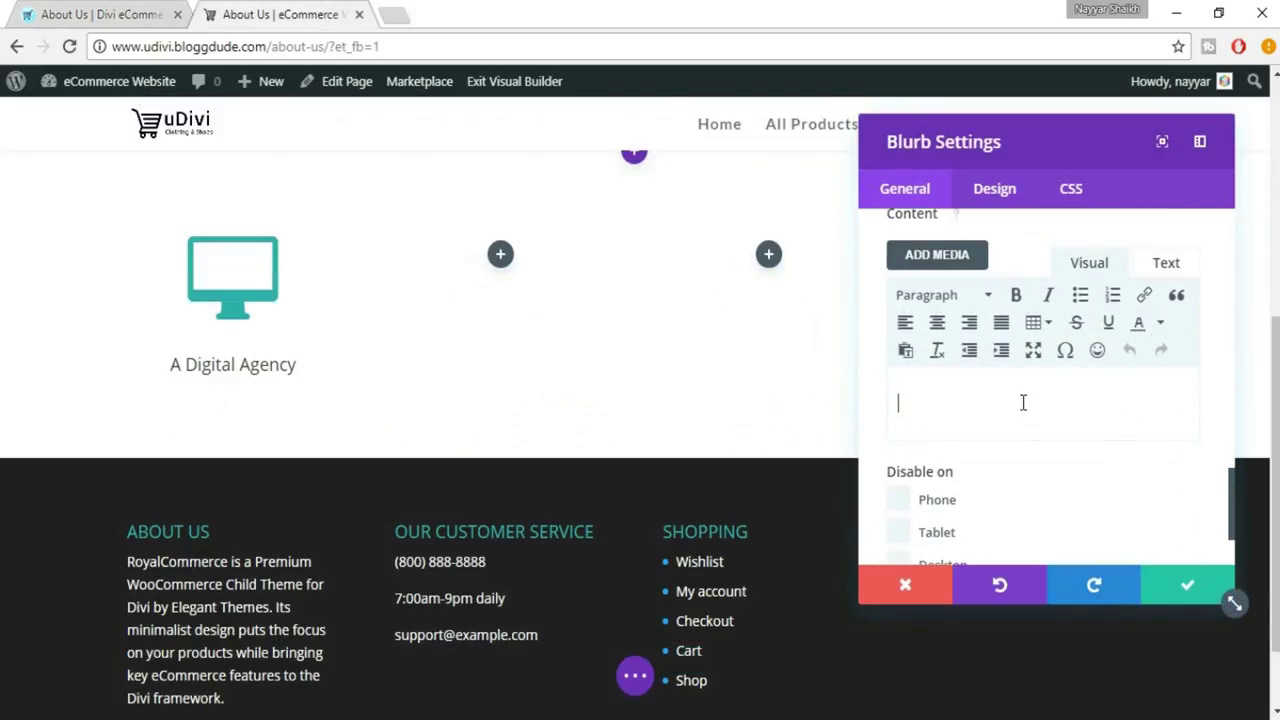
key(ctrl+v)
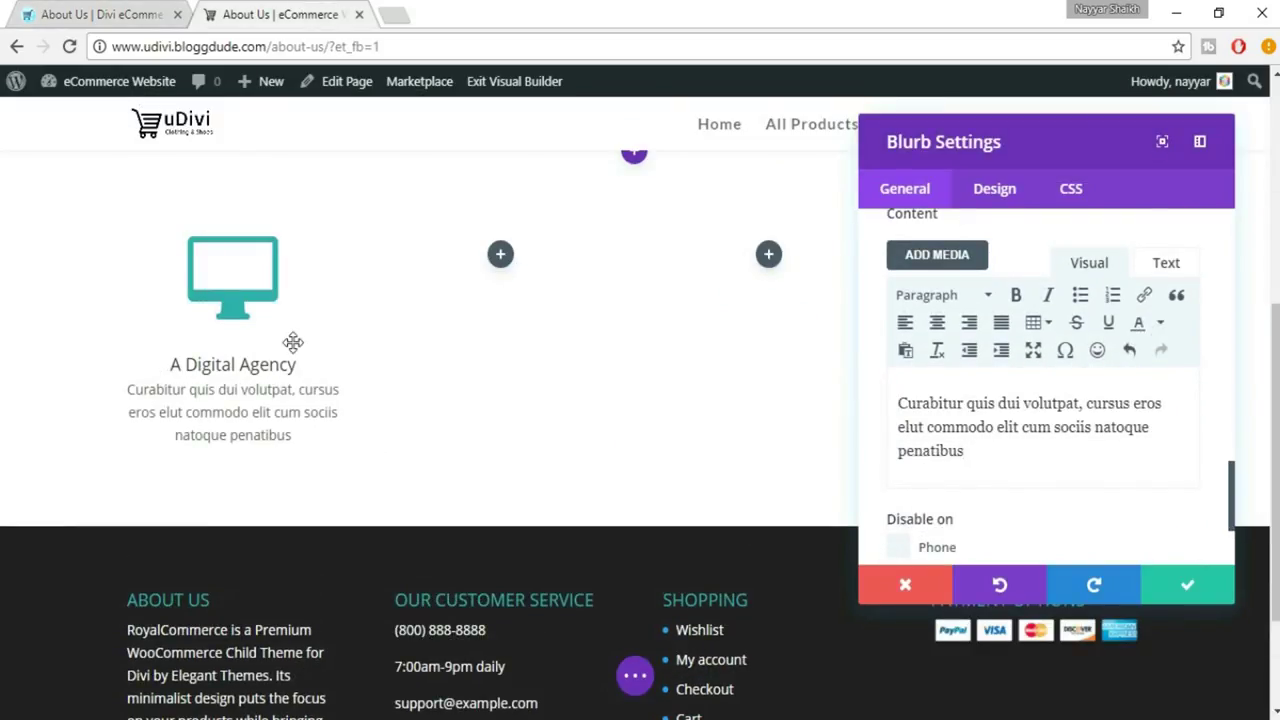
key(ctrl+Tab)
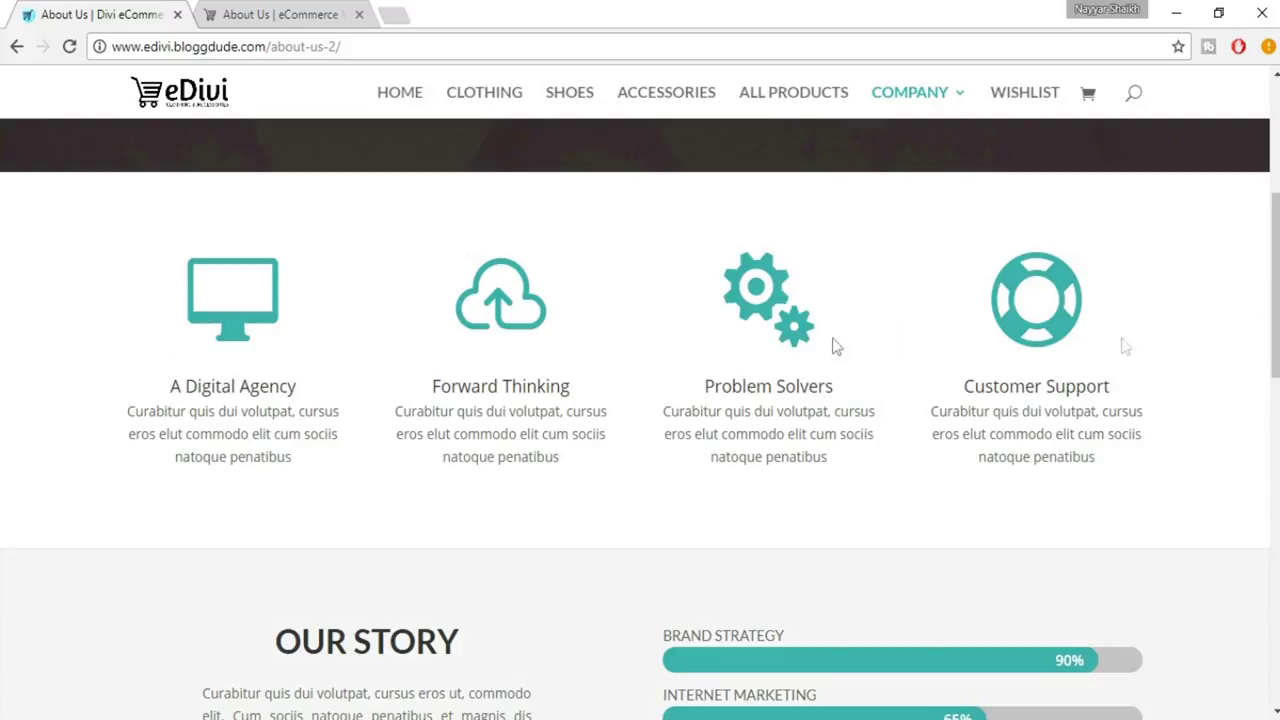
click(268, 14)
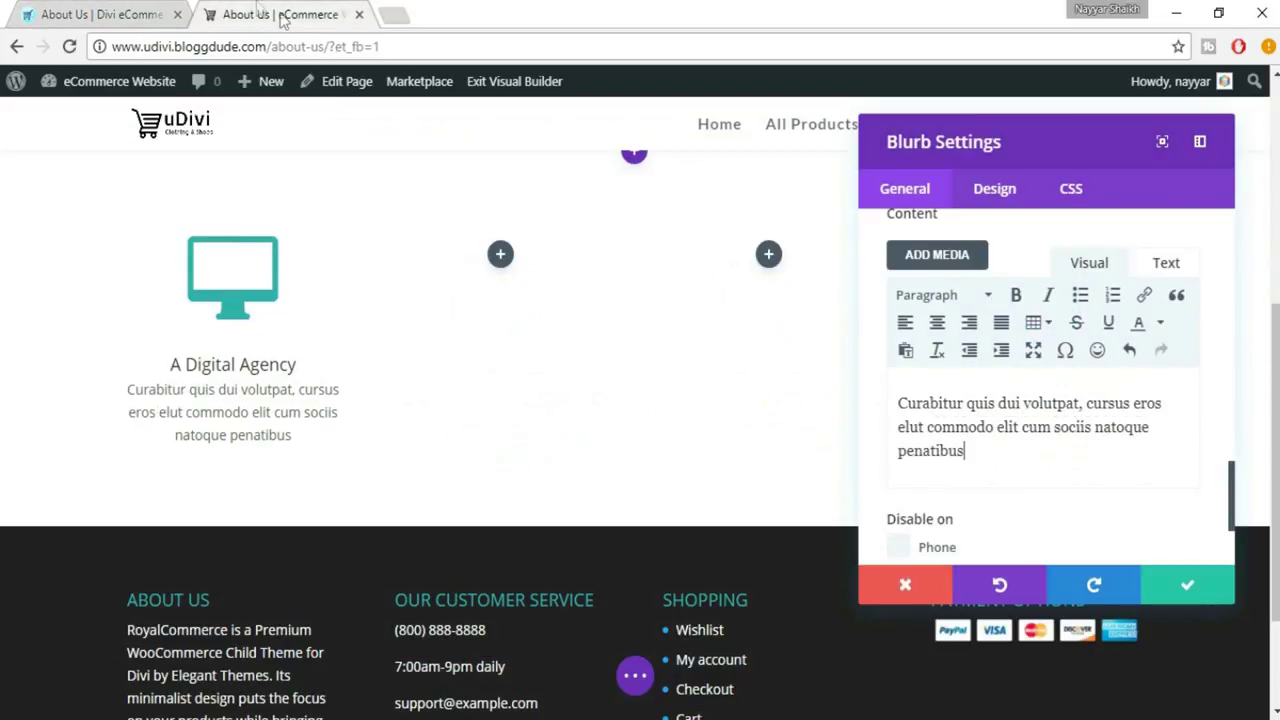
click(1195, 596)
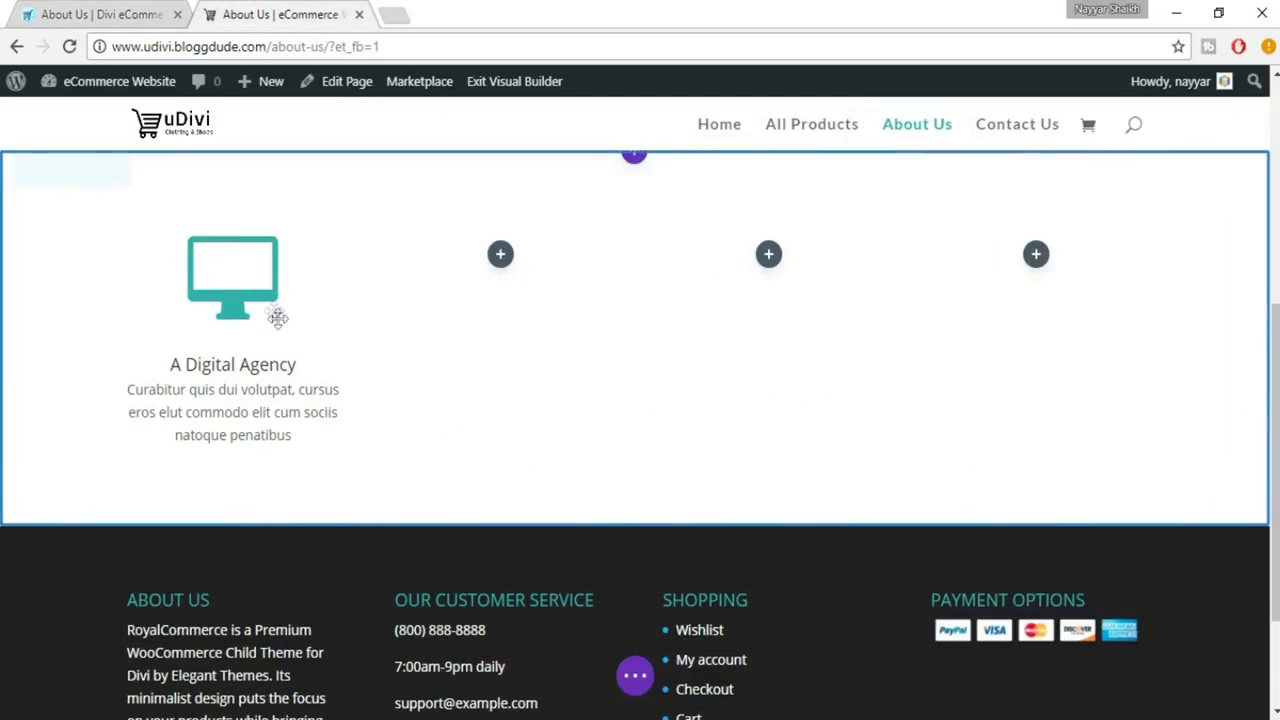
Step: Duplicate the A Digital Agency blurb and move the copy into the second column
scroll(280, 335, up, 2)
mouse_move(234, 395)
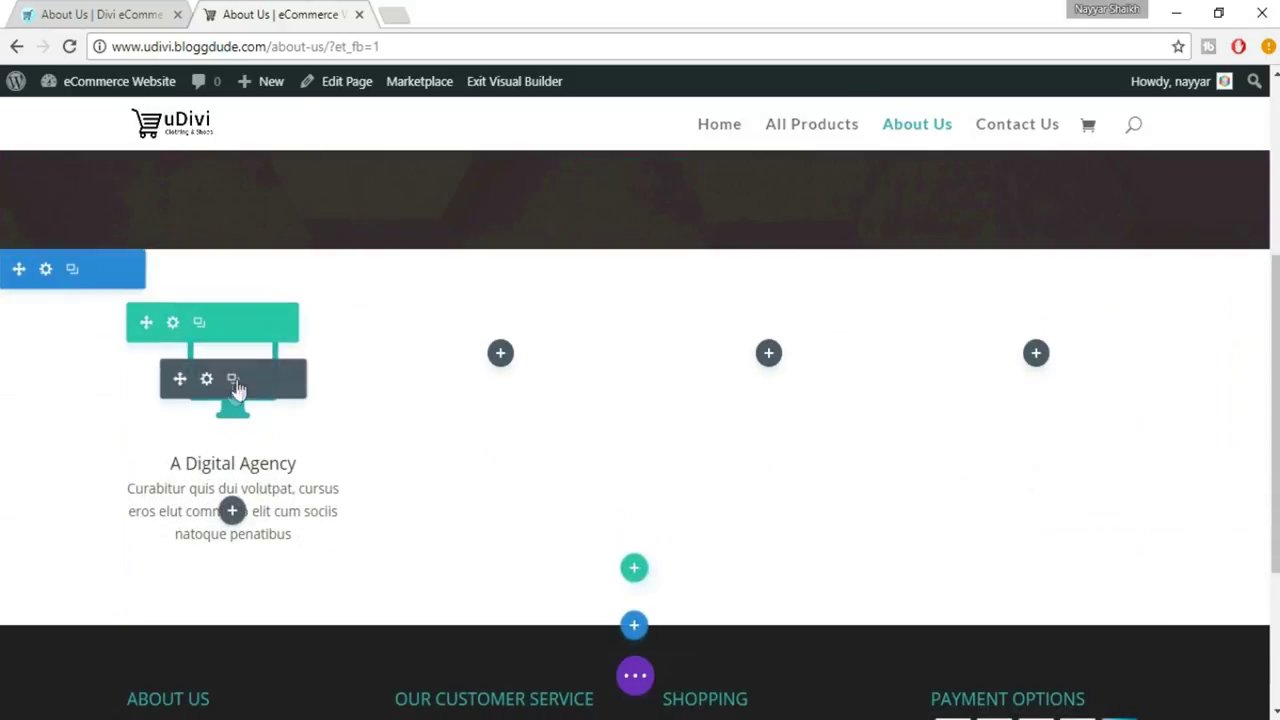
click(232, 385)
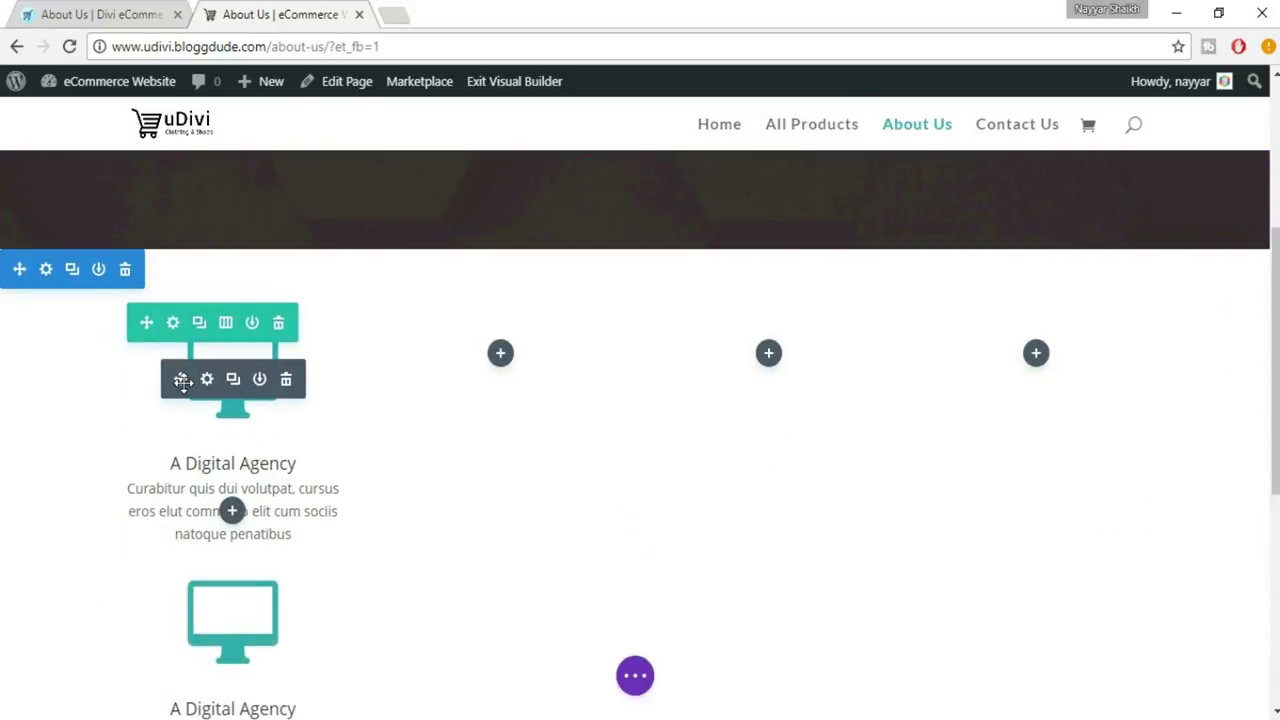
click(286, 381)
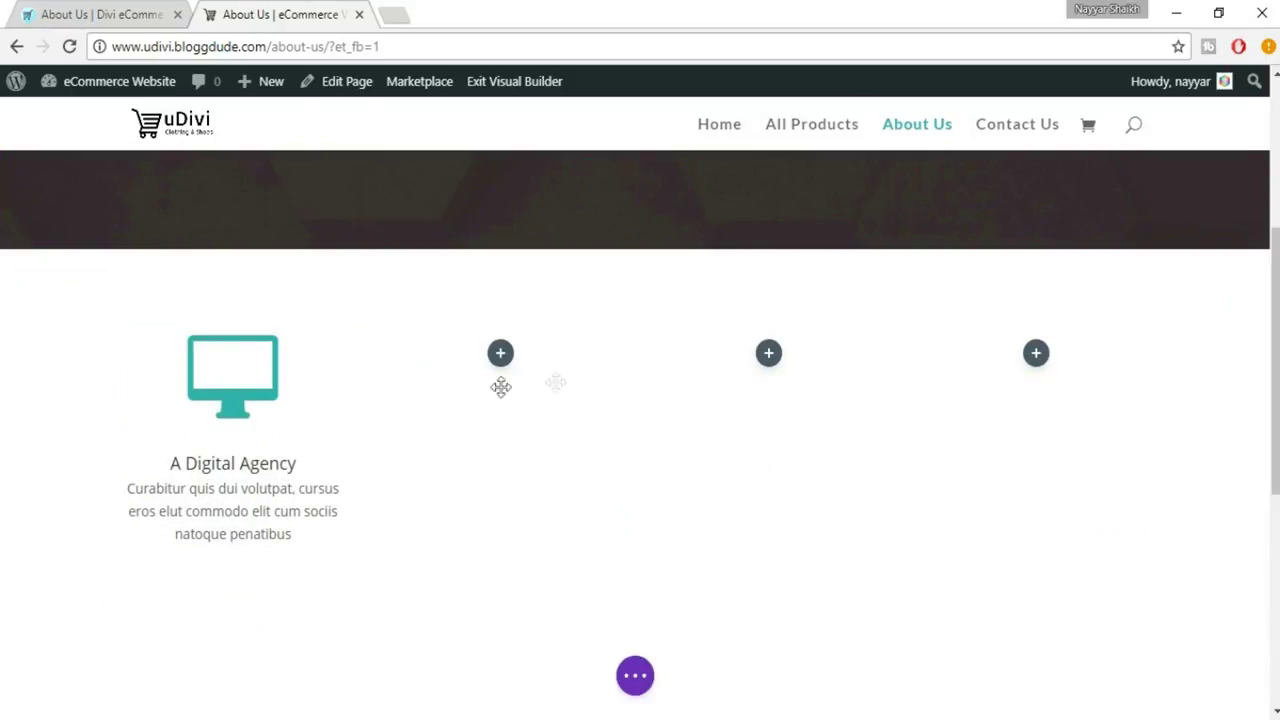
drag(480, 386, 500, 386)
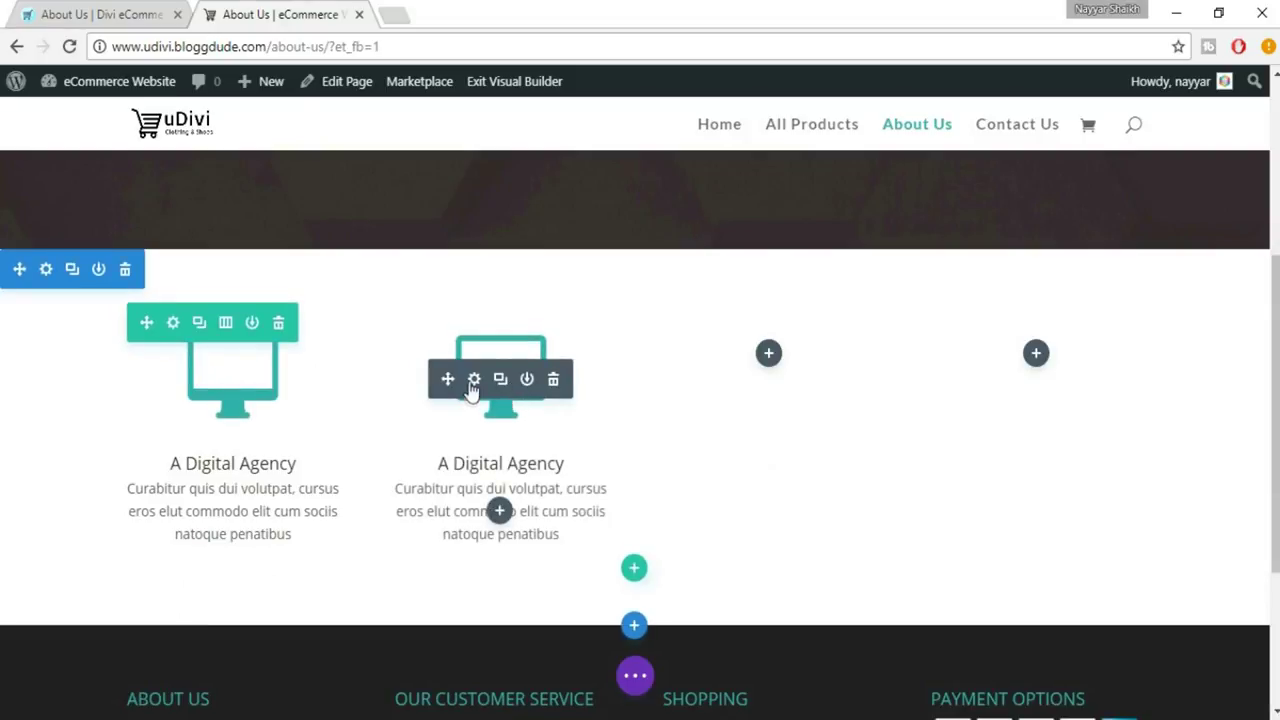
Step: Retitle the second blurb 'Forward Thinking', copied from the eDivi reference
click(474, 381)
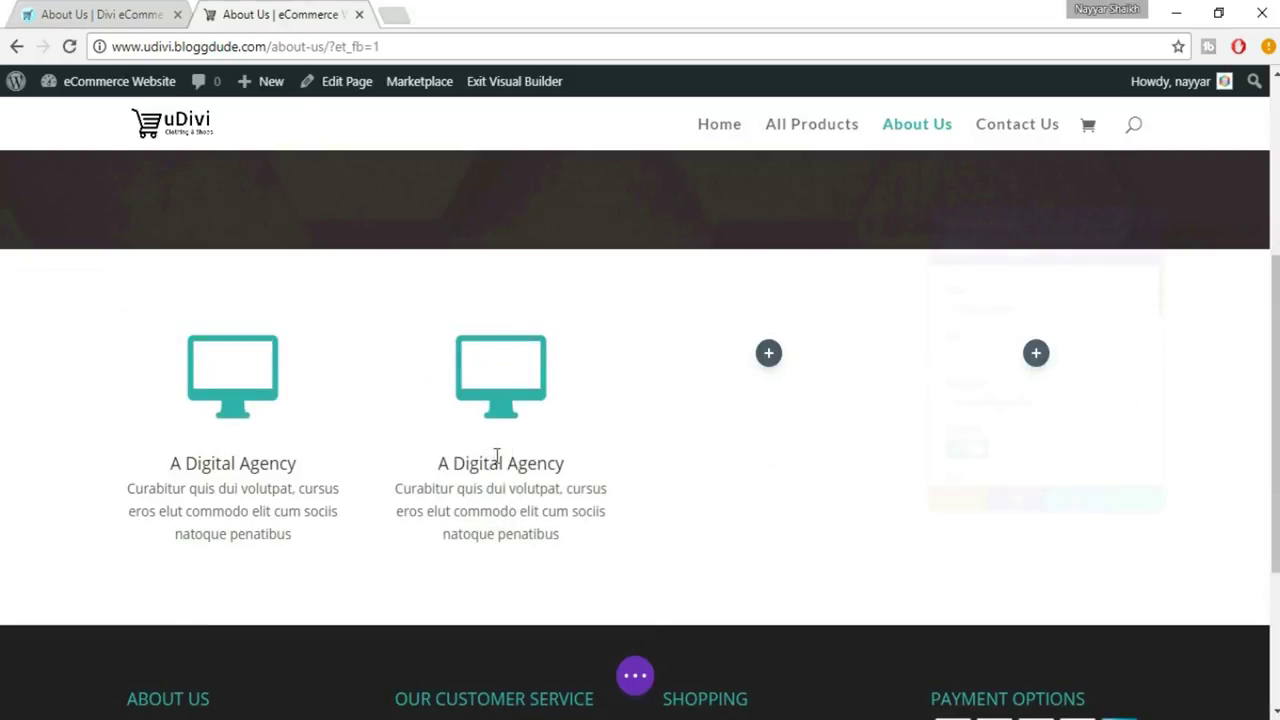
click(113, 12)
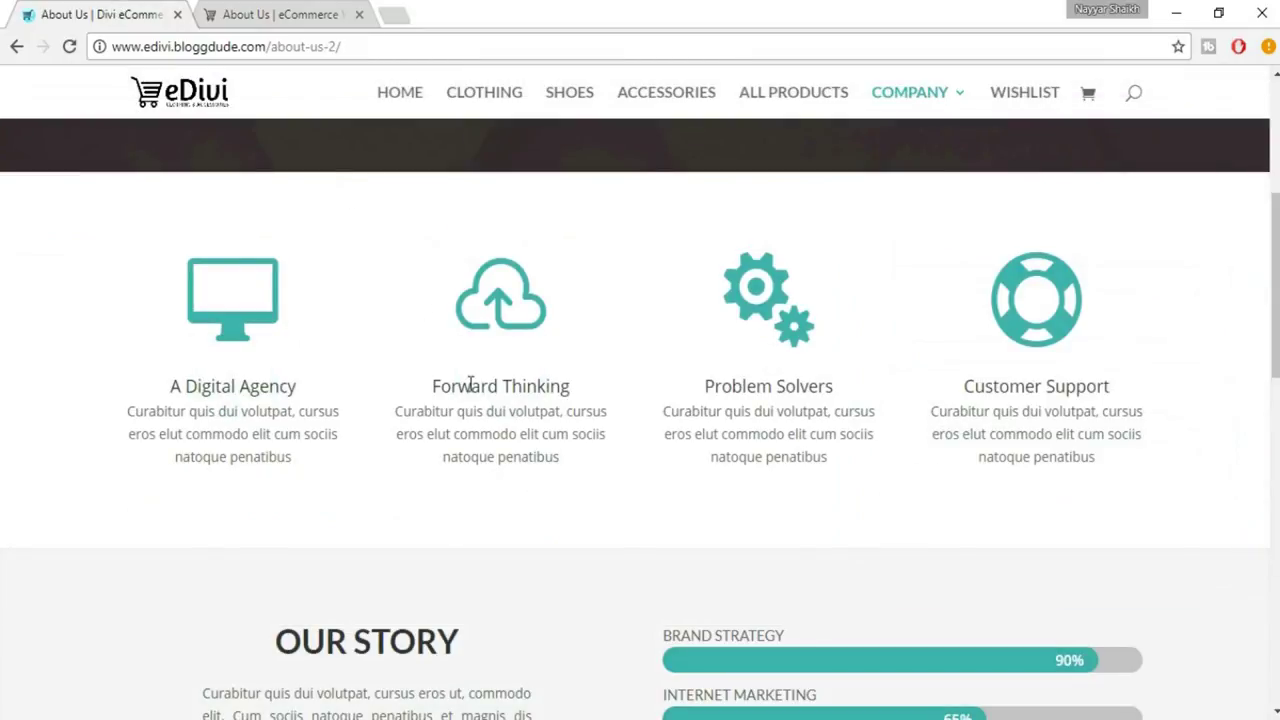
drag(413, 389, 578, 389)
key(ctrl+c)
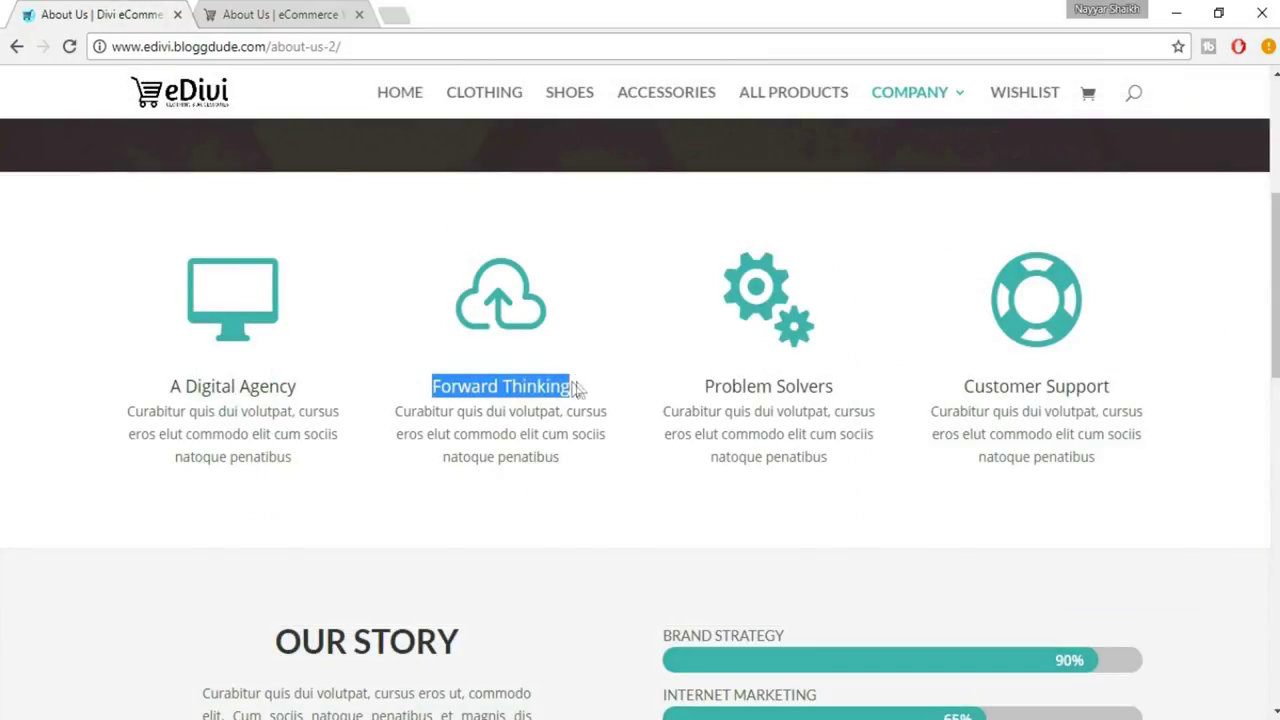
click(237, 12)
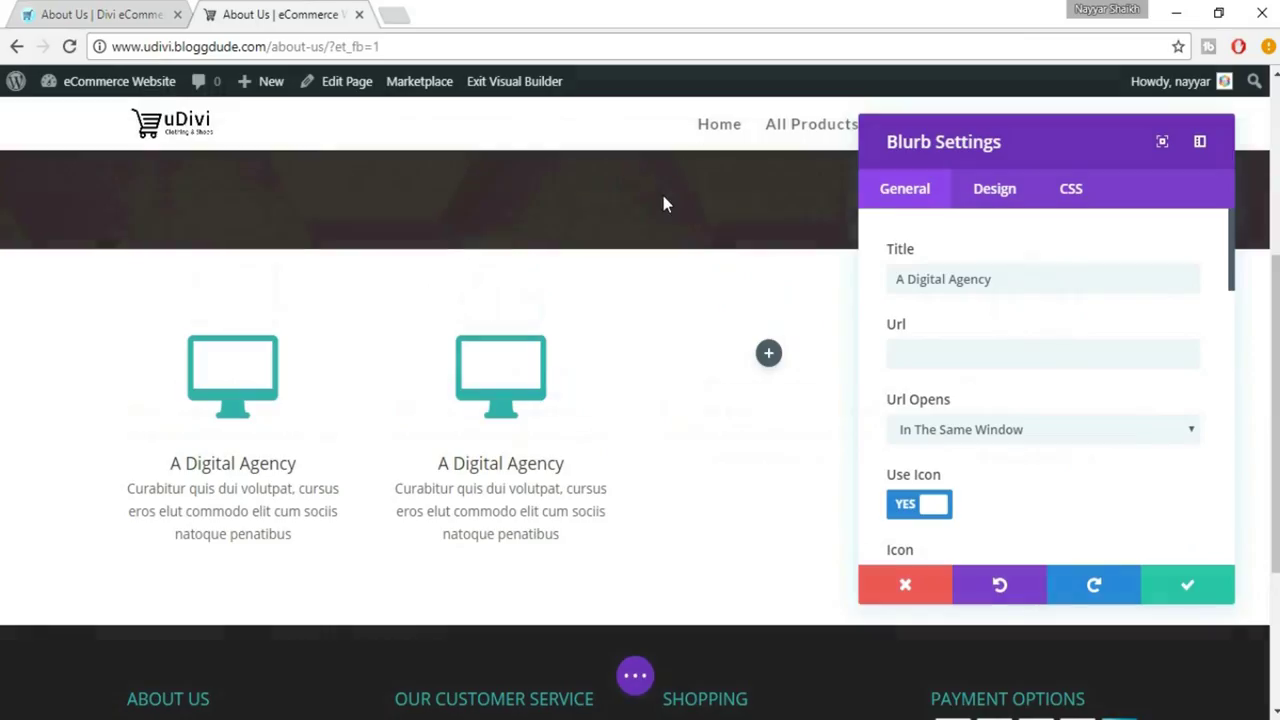
drag(1006, 280, 867, 264)
key(ctrl+v)
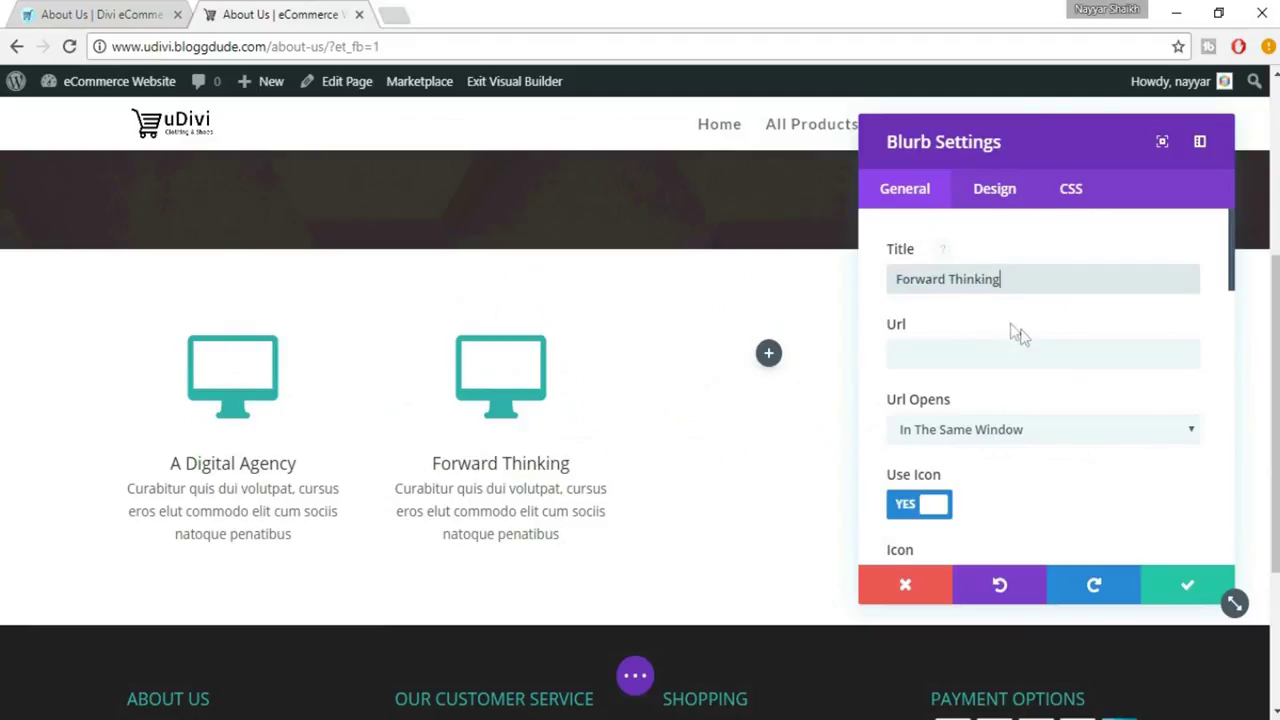
Step: Give Forward Thinking the cloud-upload icon, save it, and duplicate the blurb
scroll(1114, 406, down, 3)
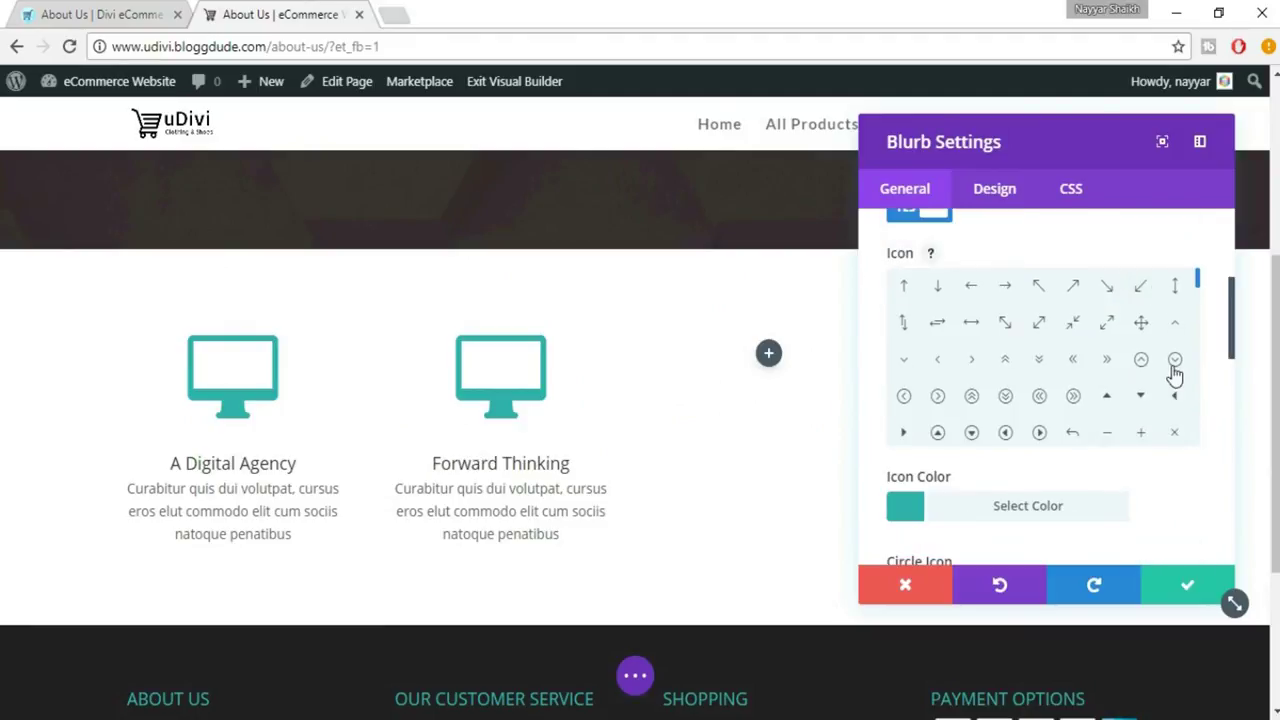
scroll(1175, 373, down, 5)
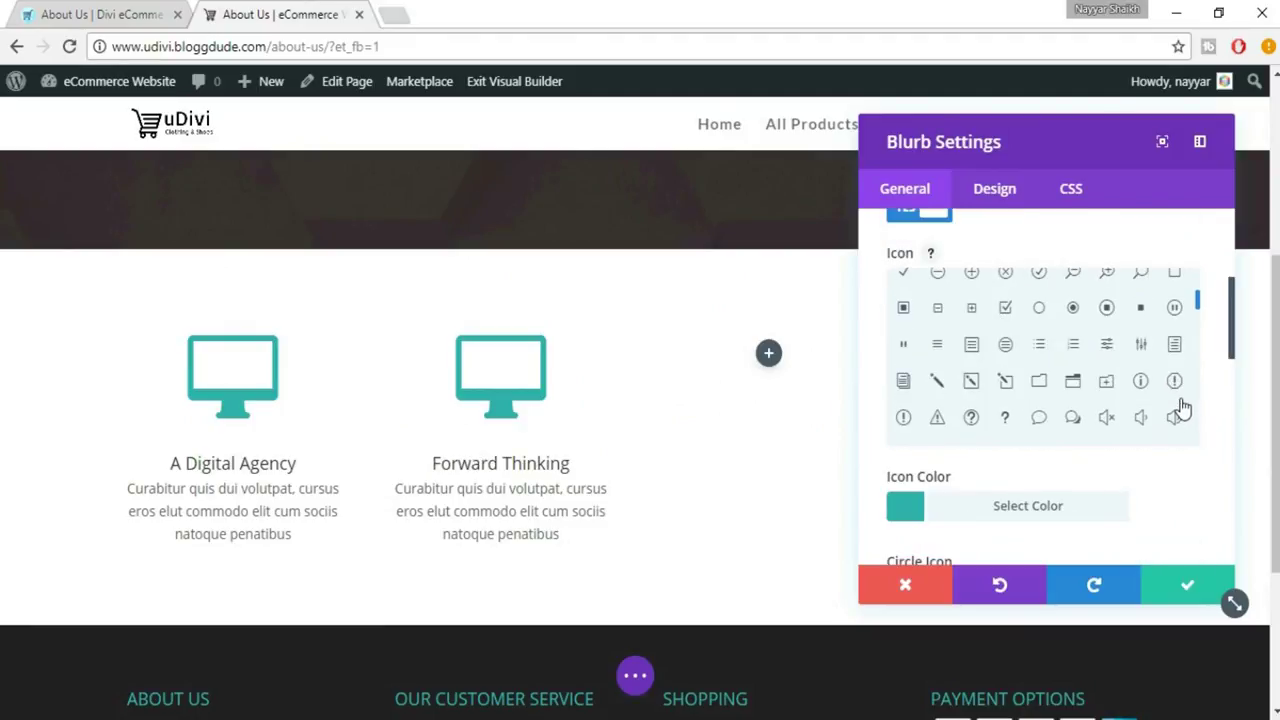
scroll(1140, 350, down, 2)
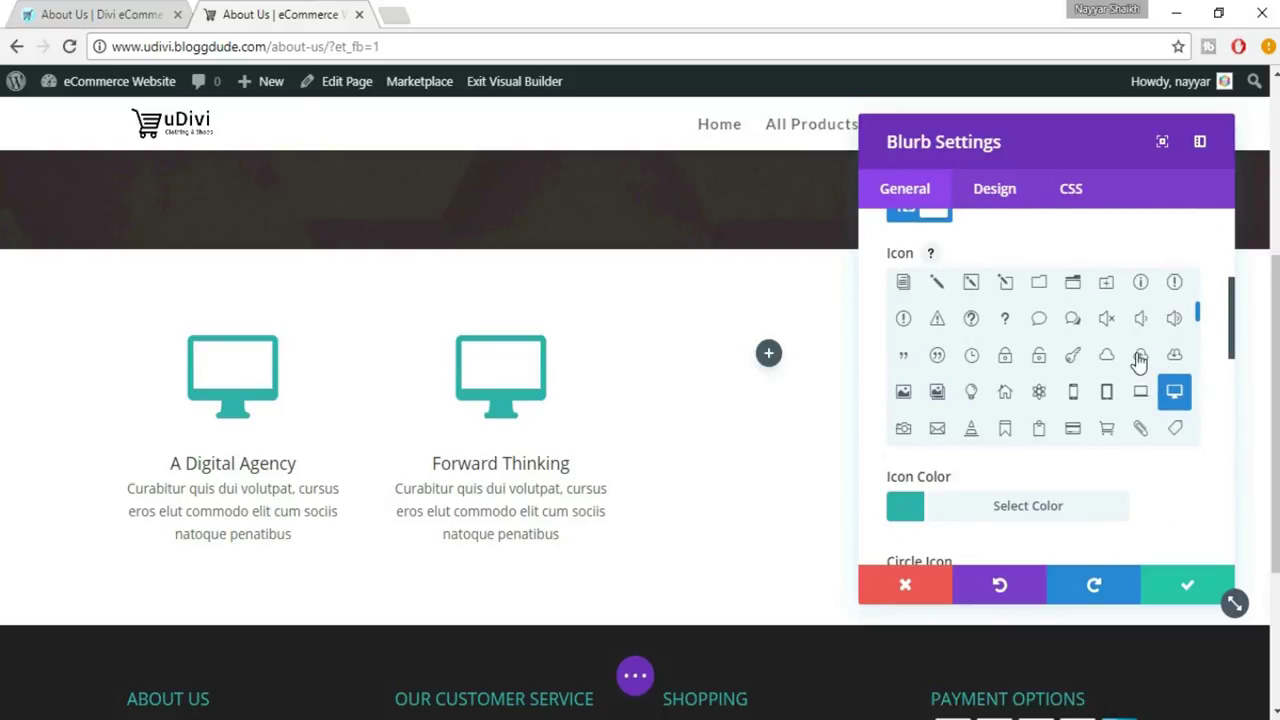
click(1140, 356)
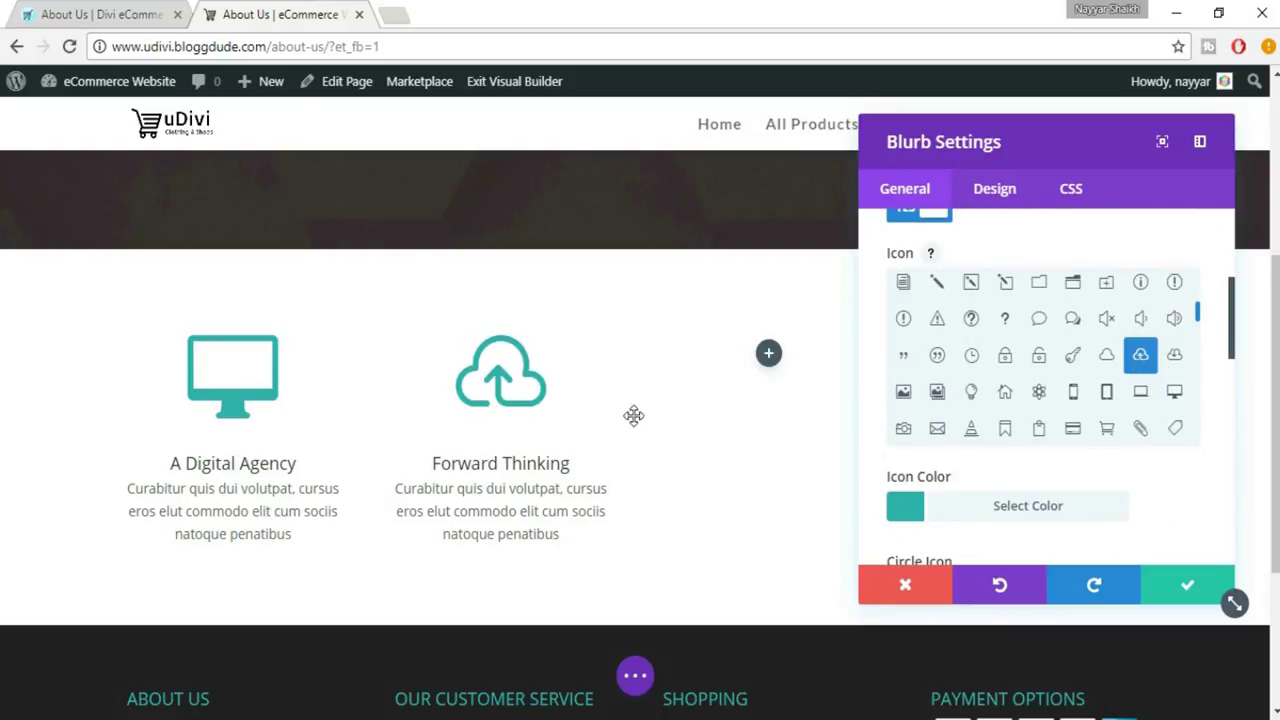
click(1194, 598)
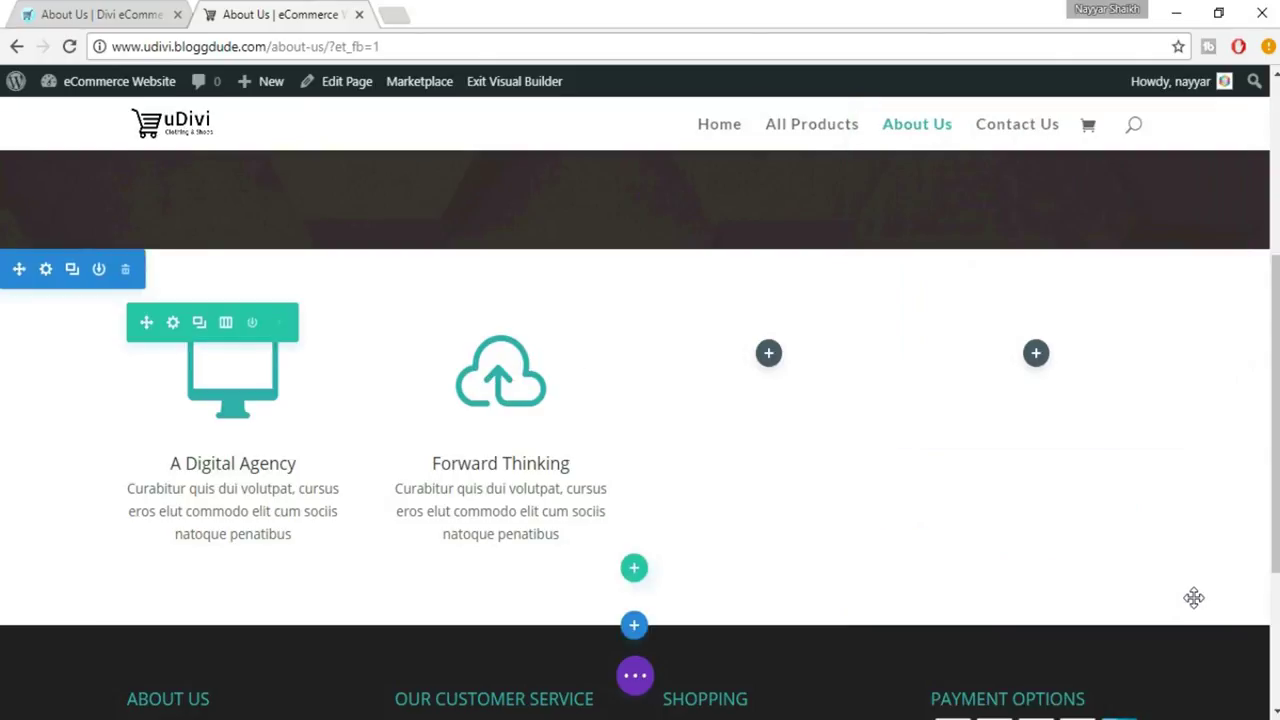
click(500, 379)
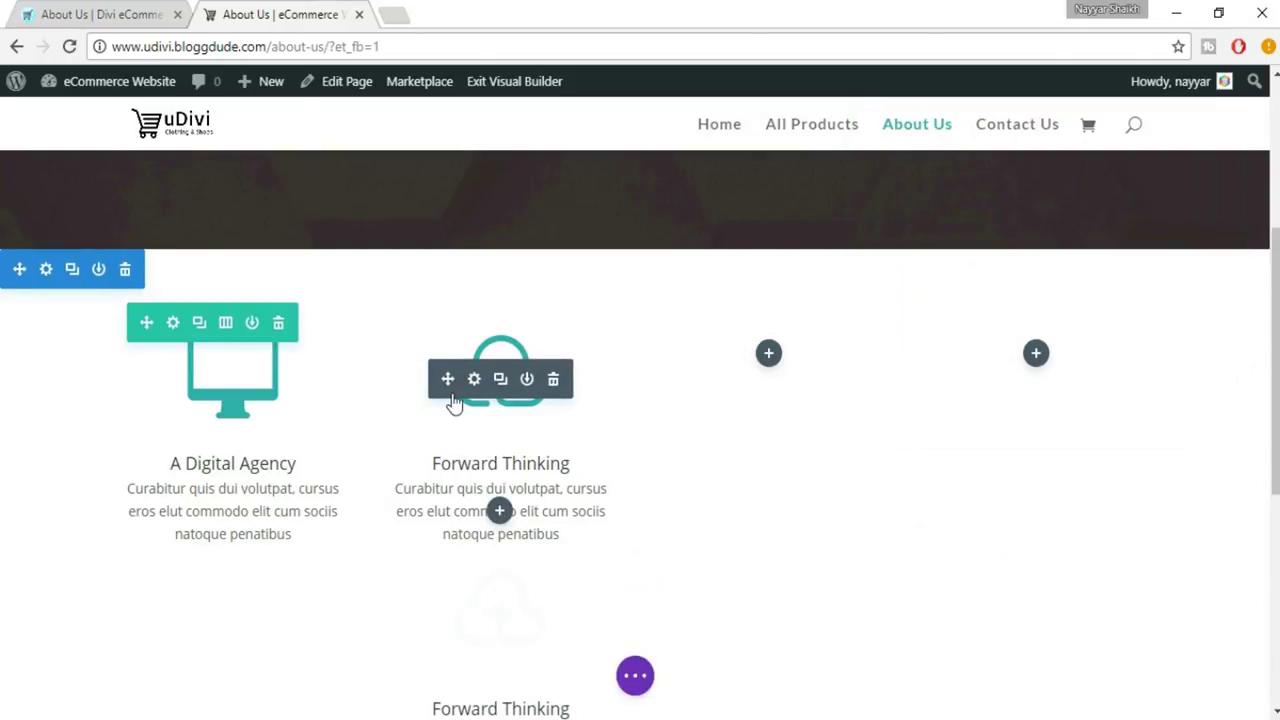
Step: Move the copy into the third column and retitle it 'Problem Solvers'
drag(449, 376, 814, 397)
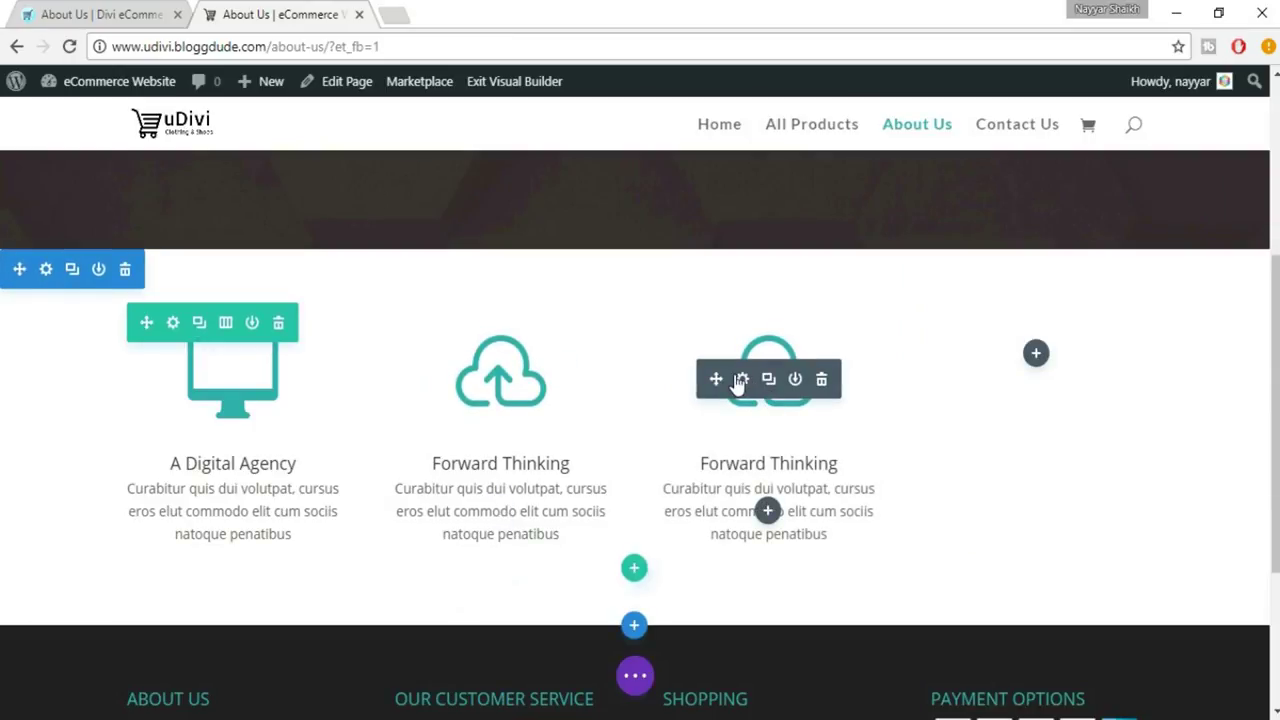
click(745, 381)
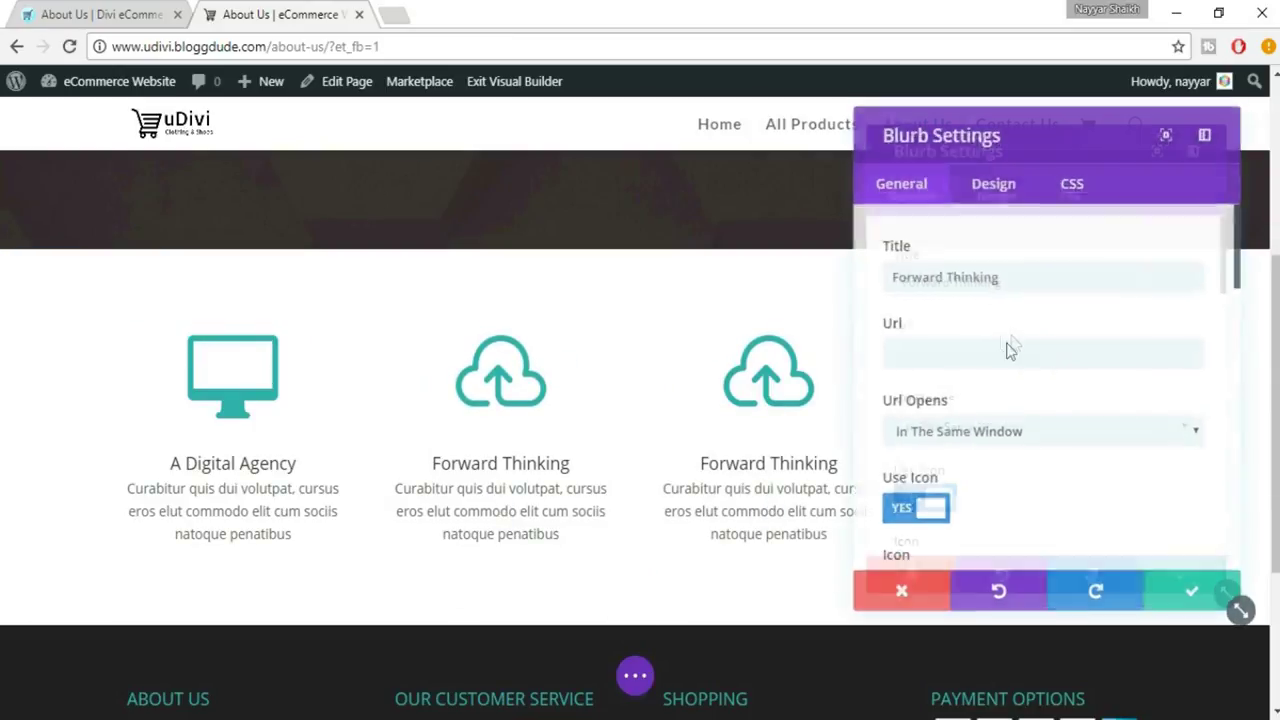
click(100, 14)
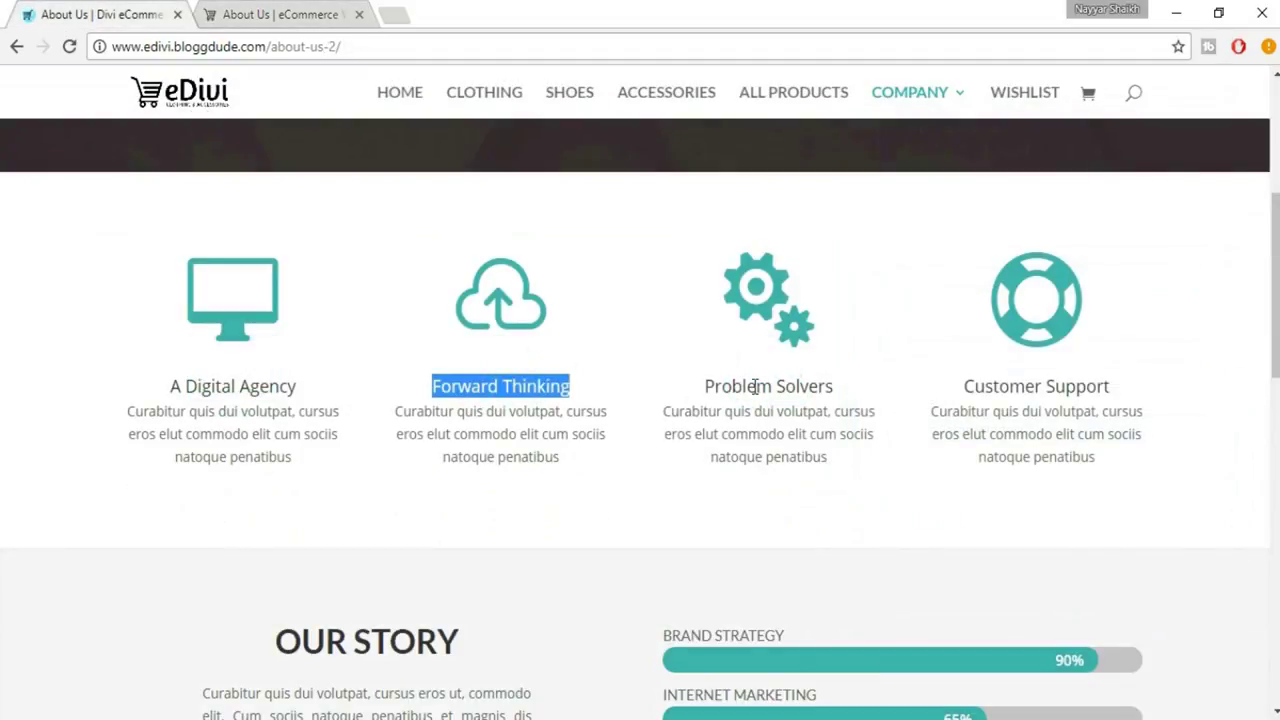
drag(705, 386, 836, 387)
key(ctrl+c)
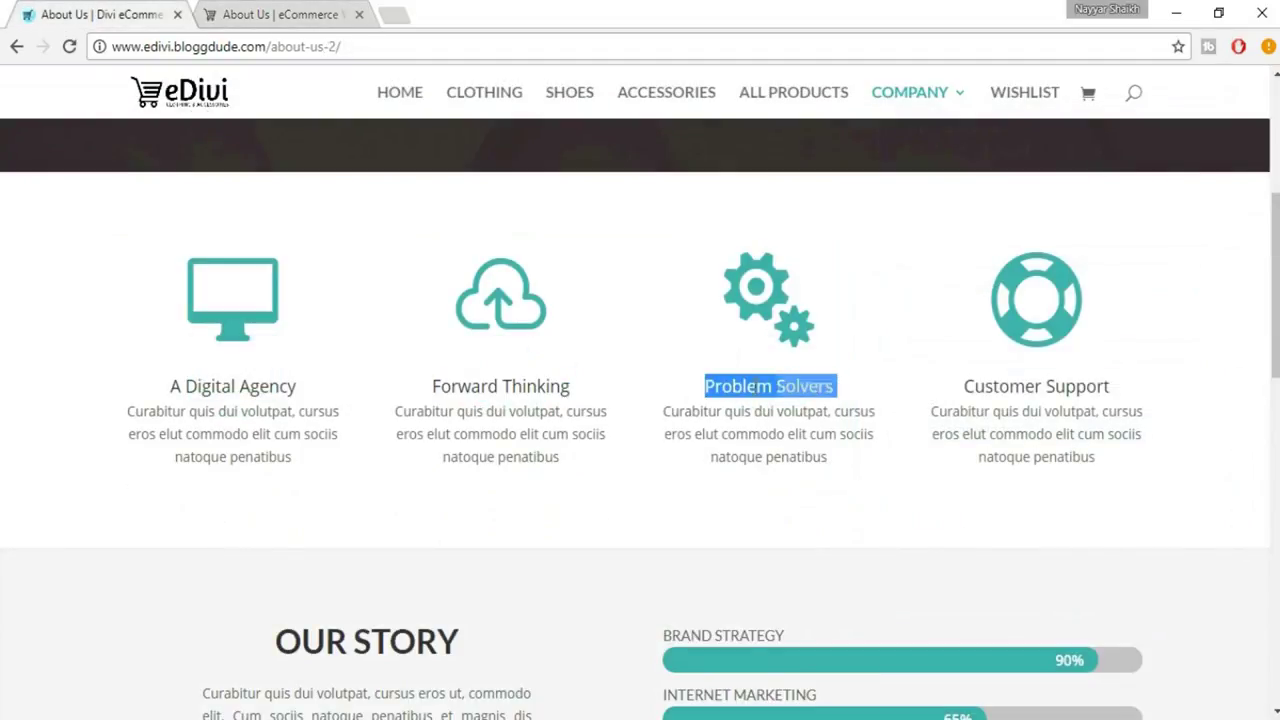
click(283, 14)
double_click(1028, 272)
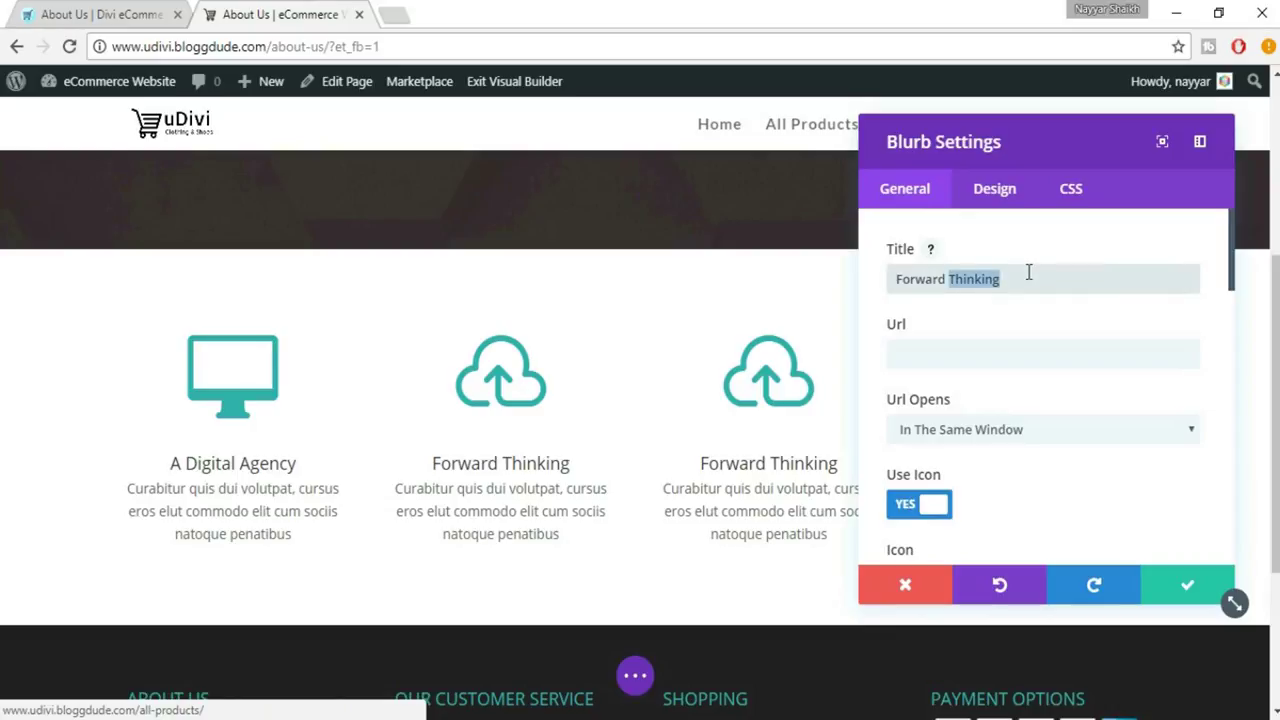
key(ctrl+v)
key(ctrl+a)
key(ctrl+v)
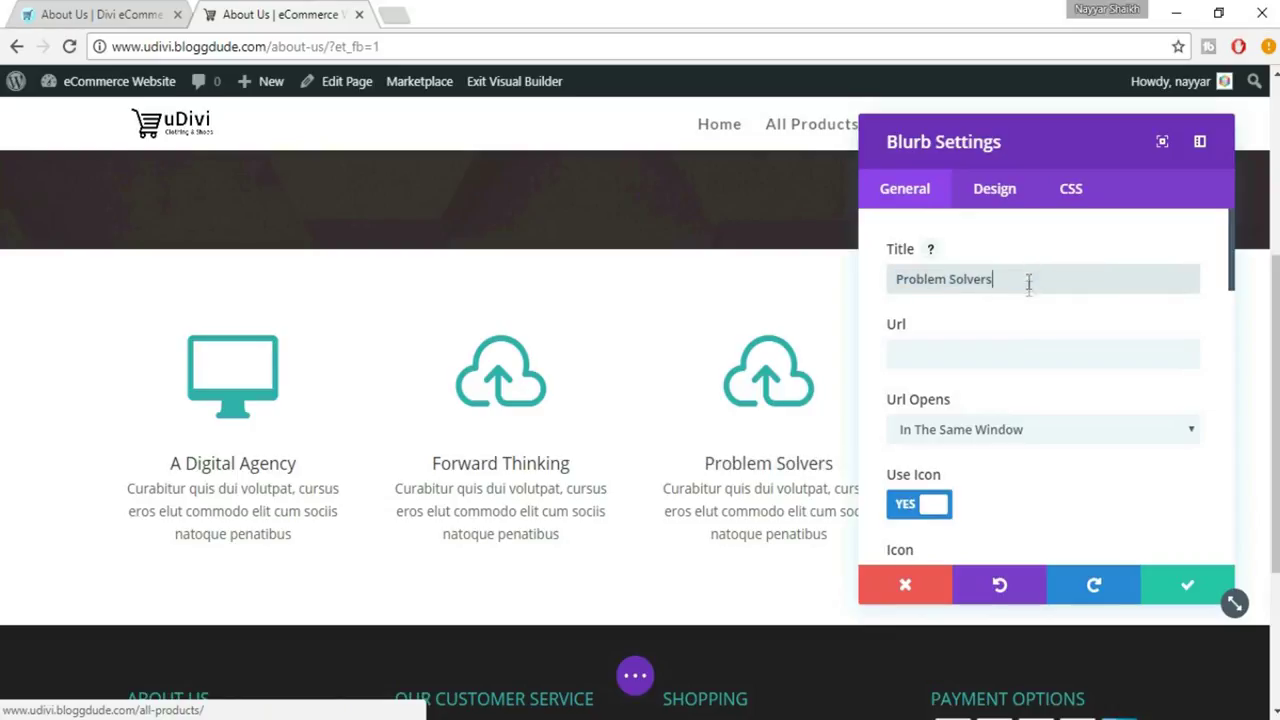
Step: Give the Problem Solvers blurb the atom icon and save its settings
scroll(1048, 328, down, 2)
scroll(1103, 394, down, 2)
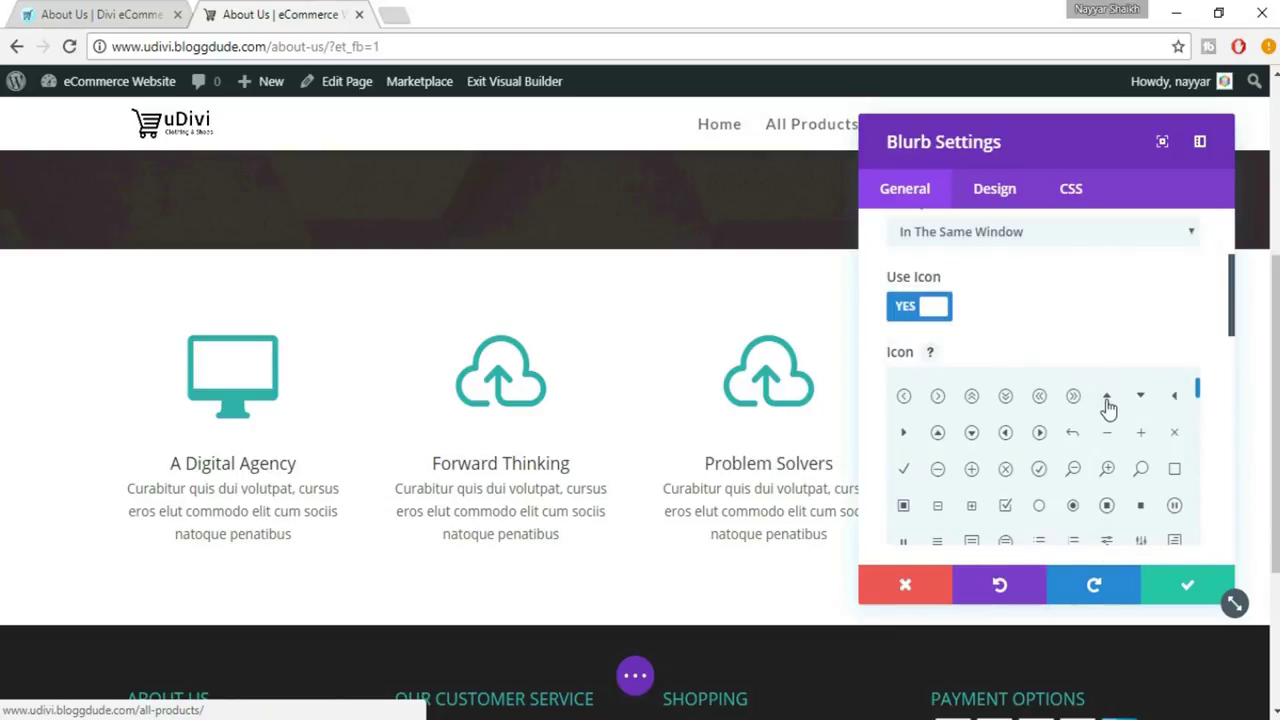
click(113, 12)
click(318, 12)
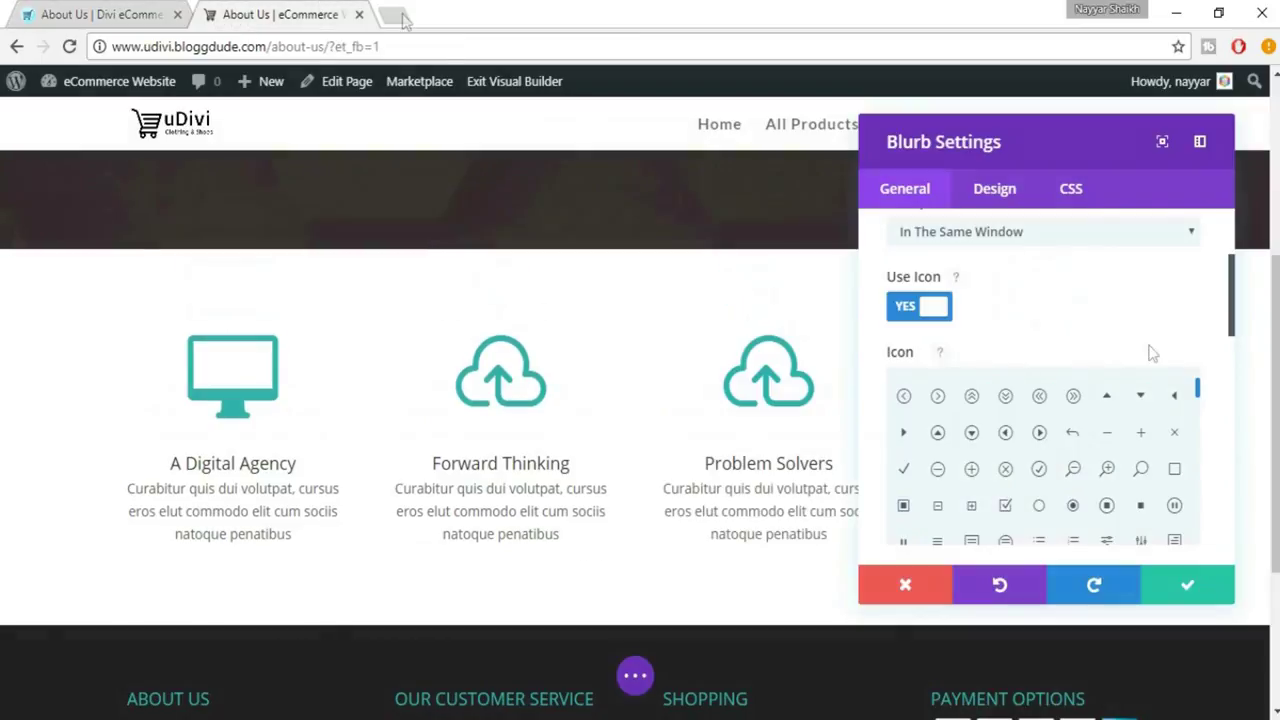
scroll(1190, 487, down, 2)
scroll(1103, 318, down, 1)
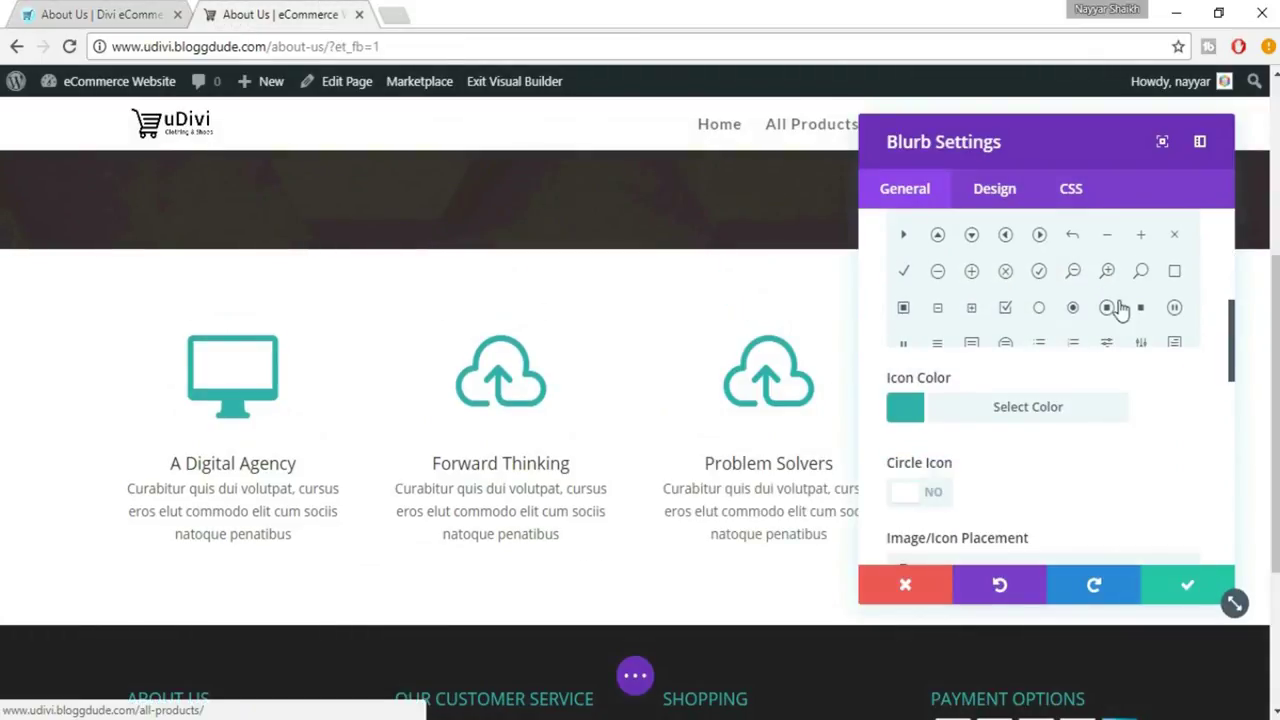
scroll(1115, 312, down, 2)
scroll(1165, 300, down, 1)
scroll(1165, 300, down, 1)
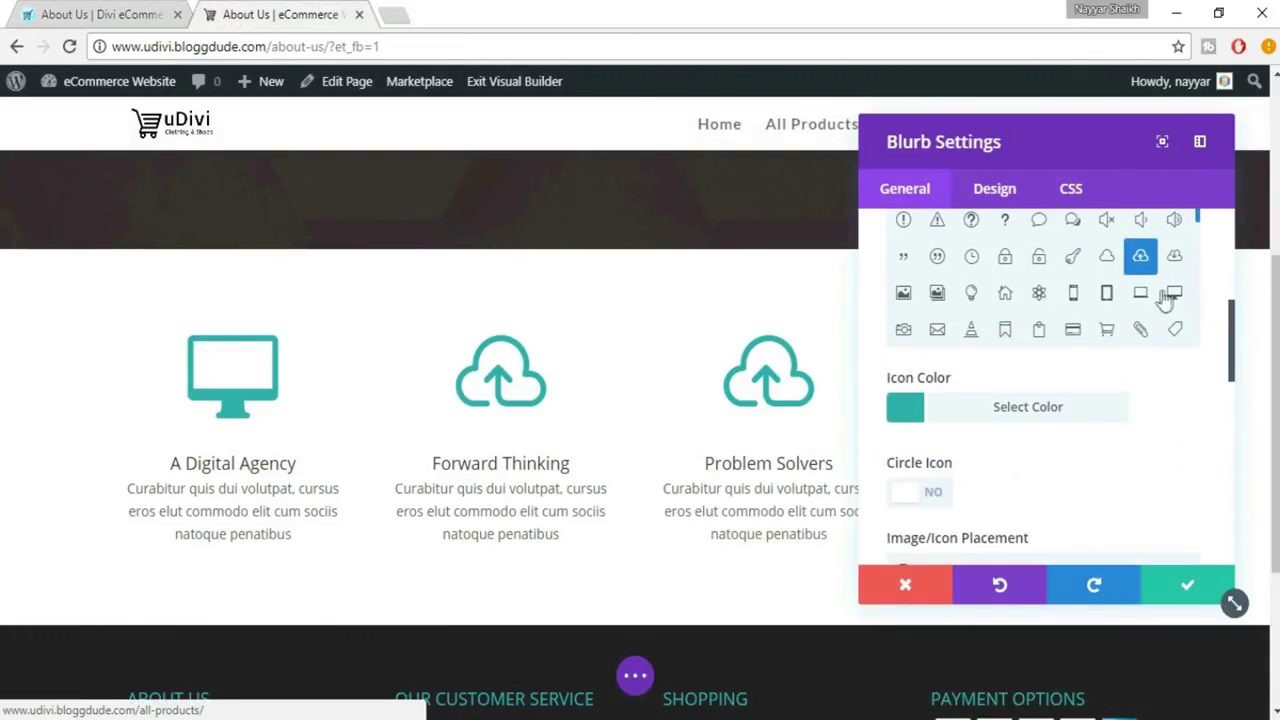
scroll(1213, 278, up, 1)
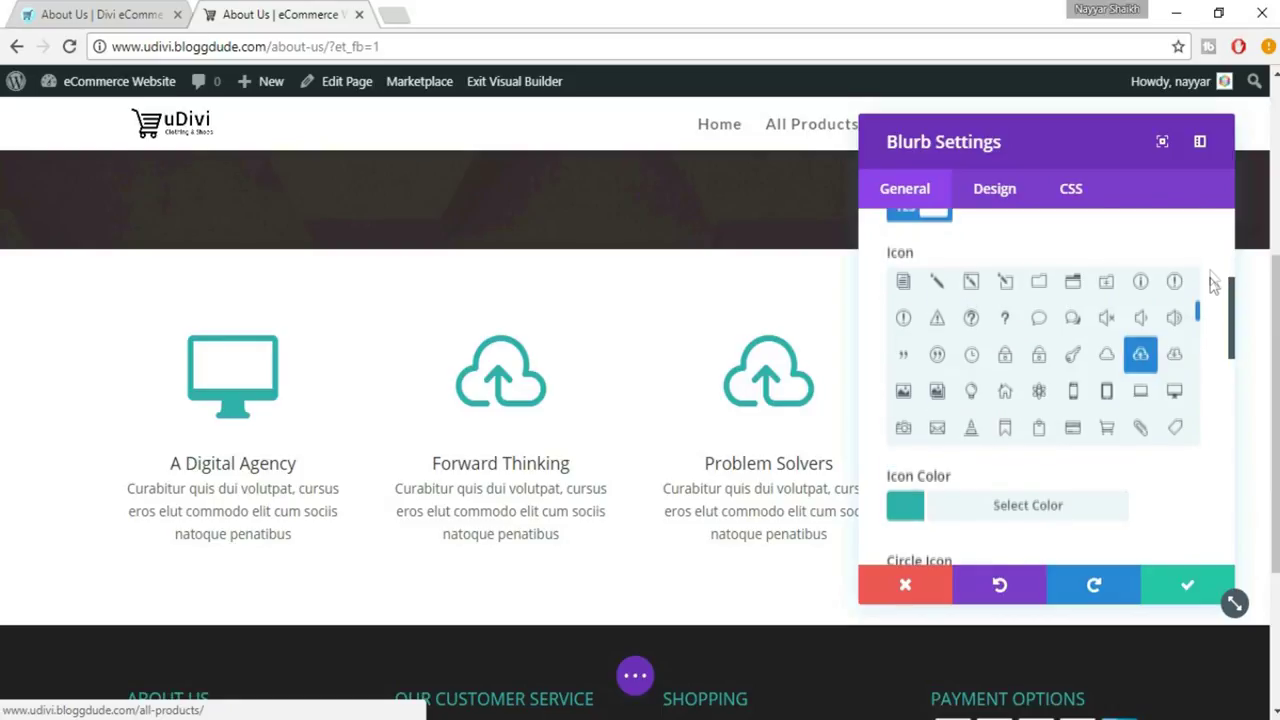
click(1036, 402)
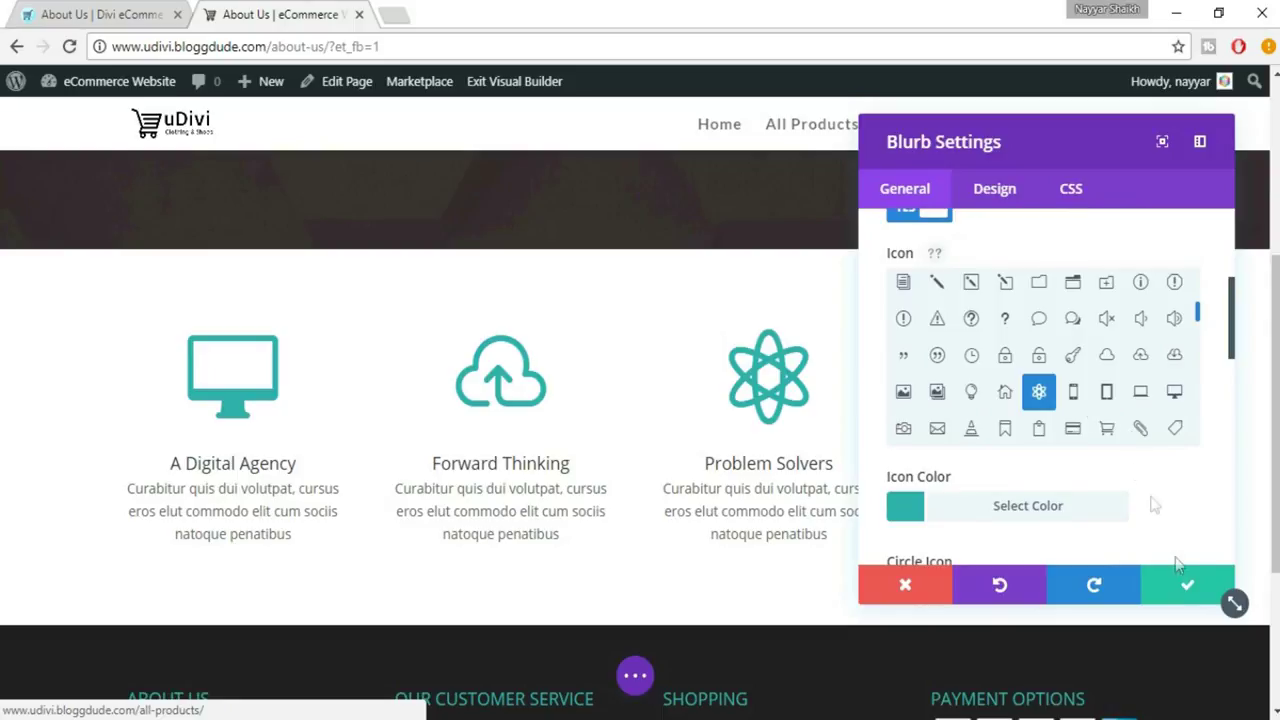
click(1186, 588)
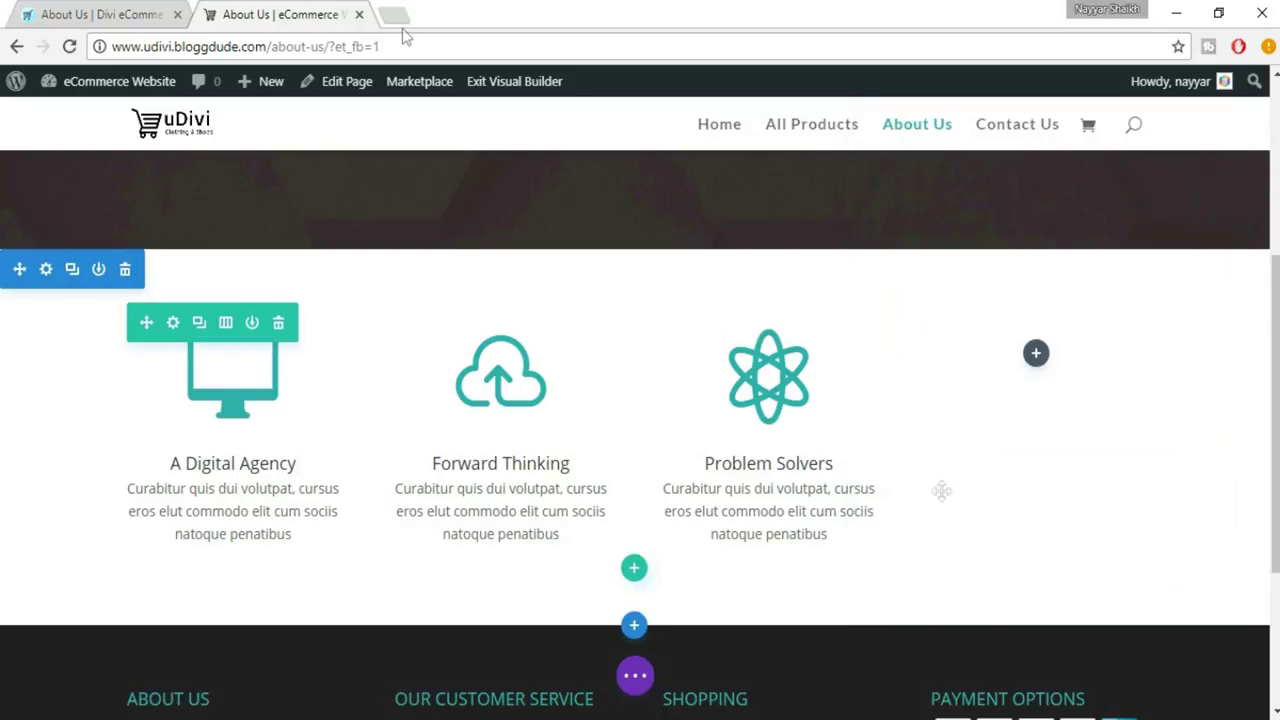
key(alt+space)
Step: Duplicate Problem Solvers into the fourth column and retitle it 'Customer Support'
key(ctrl+shift+Tab)
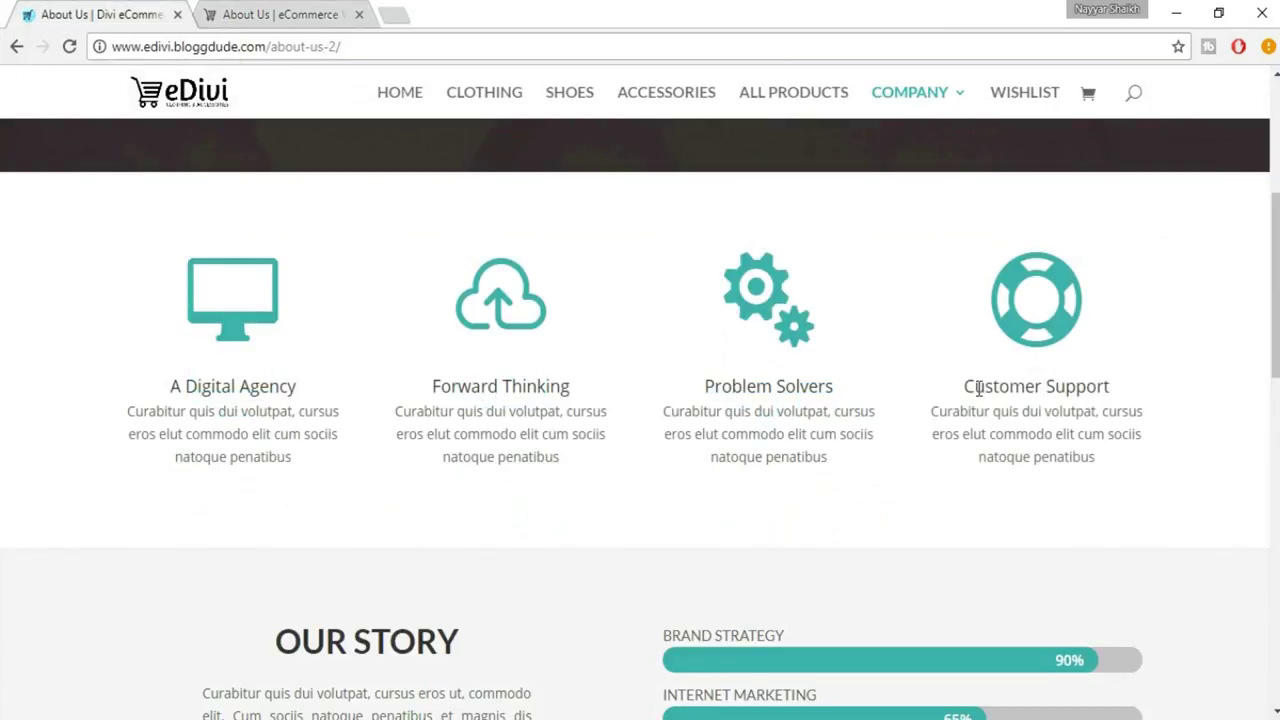
triple_click(980, 388)
key(ctrl+Tab)
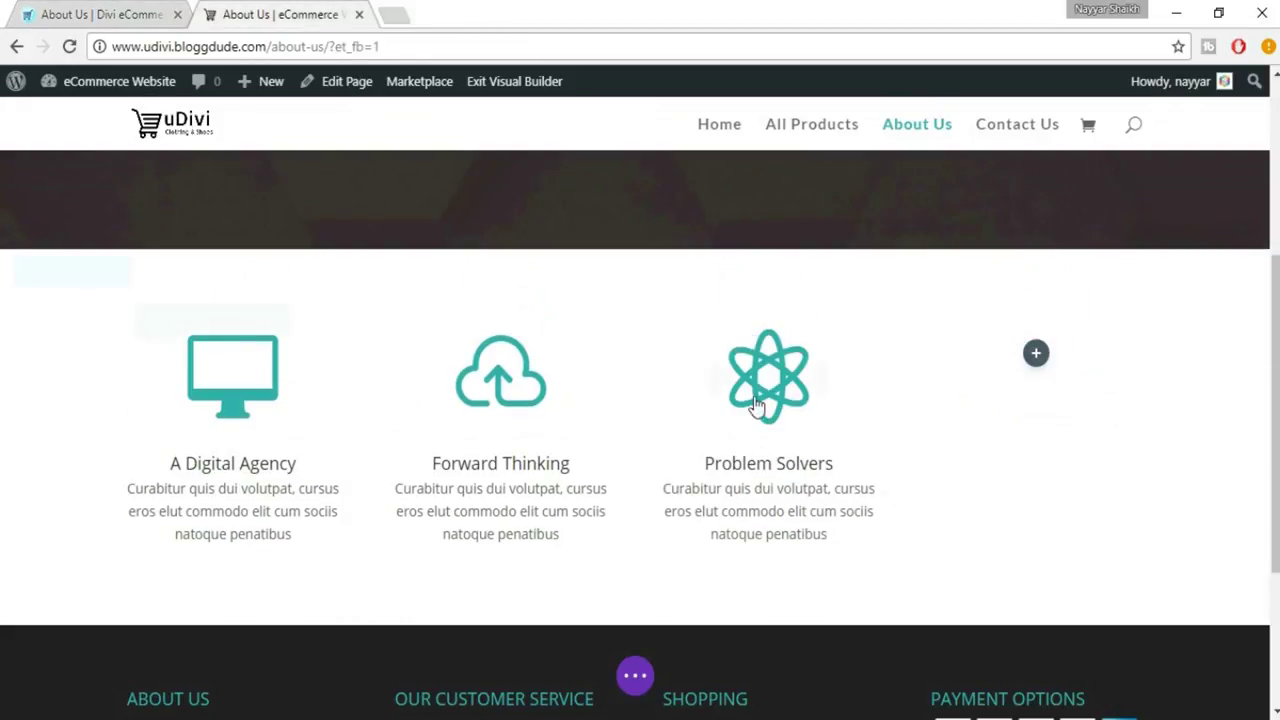
click(768, 379)
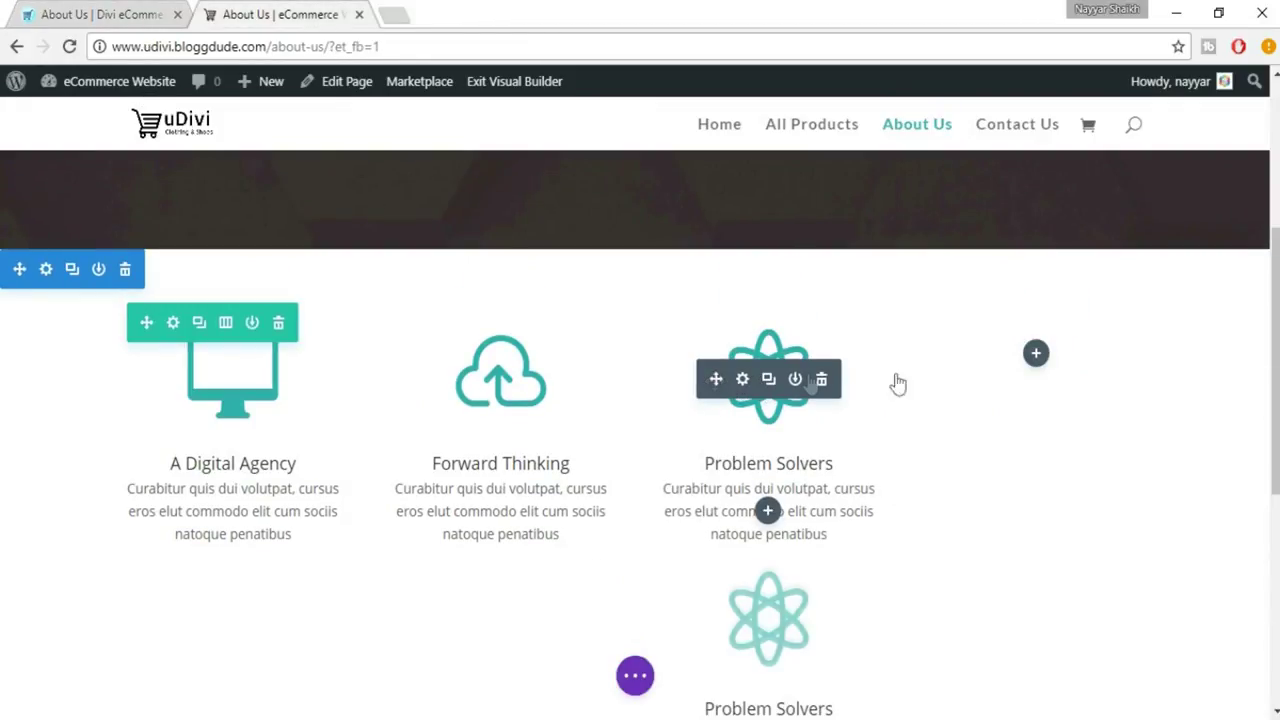
drag(716, 618, 1040, 489)
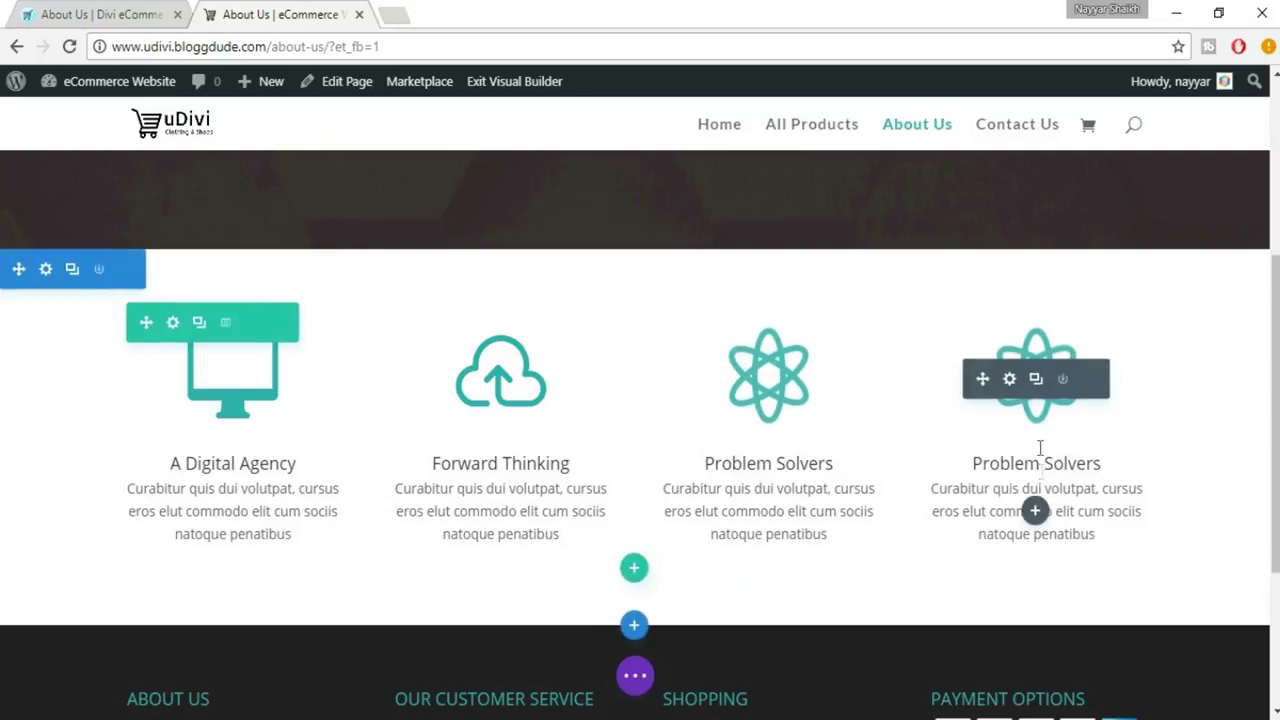
click(1008, 380)
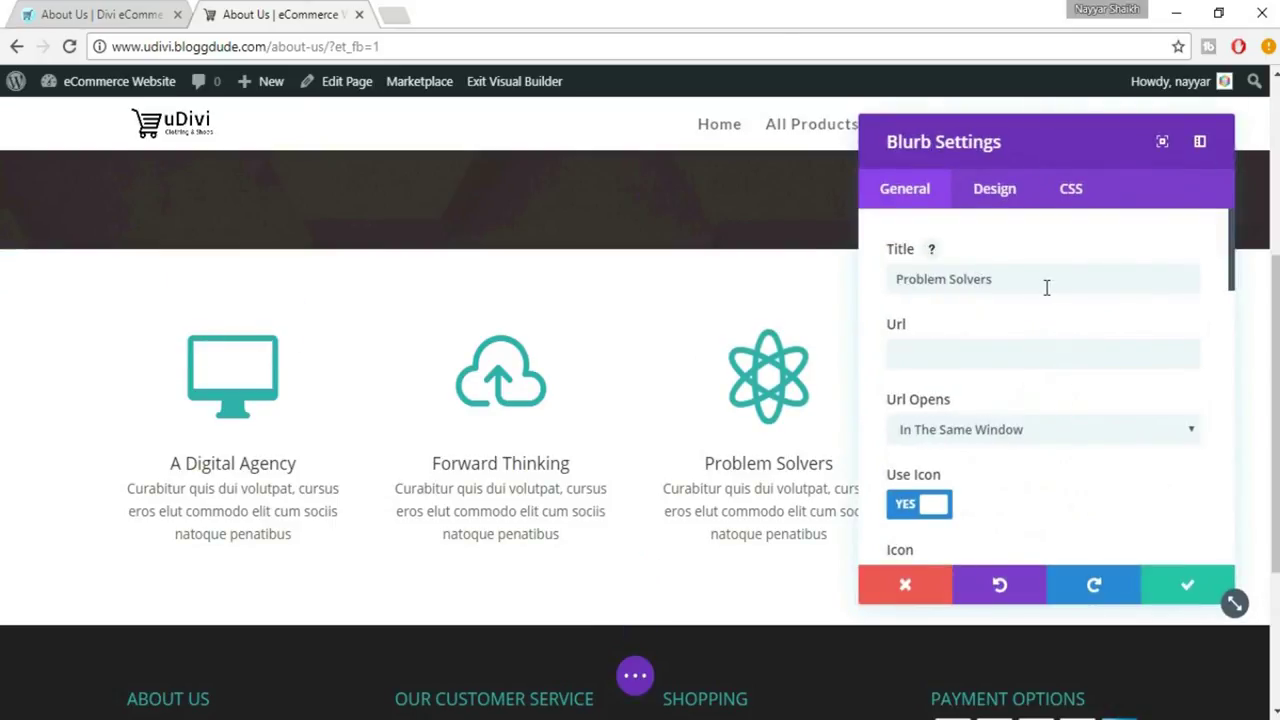
drag(1046, 287, 880, 283)
text(Customer Support)
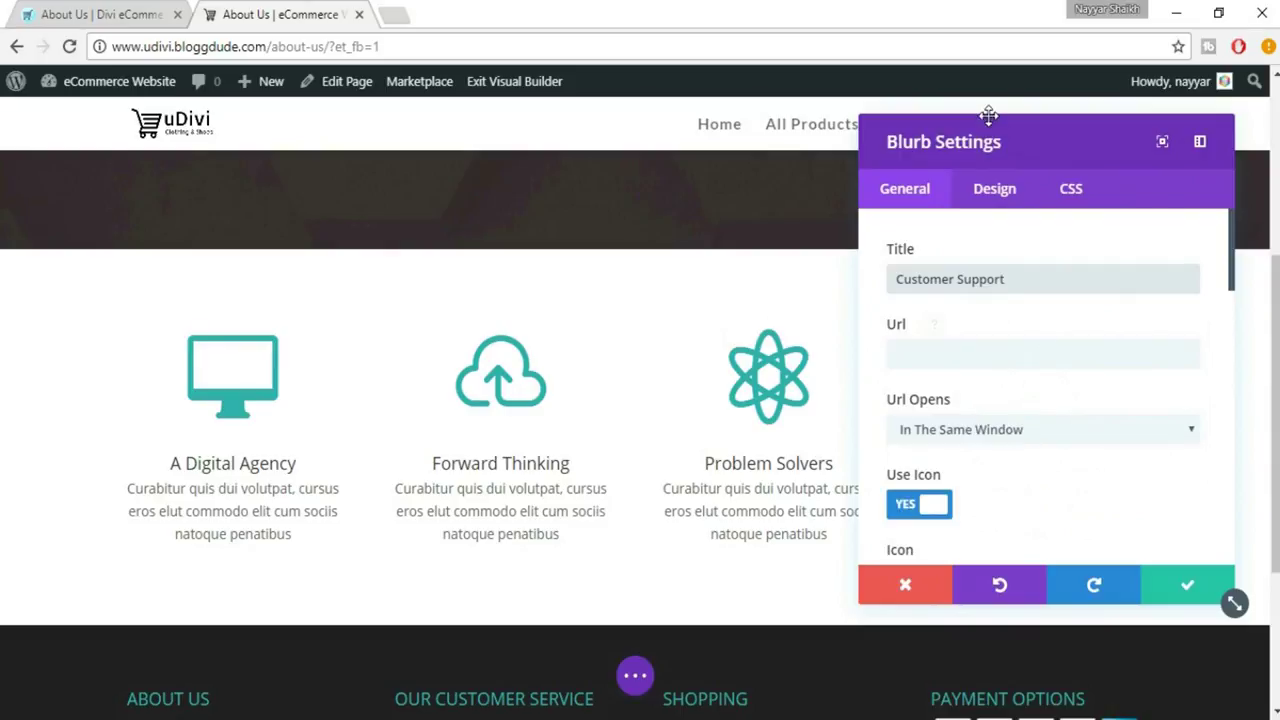
Step: Choose the lifebuoy icon for Customer Support and save the blurb
drag(943, 135, 494, 134)
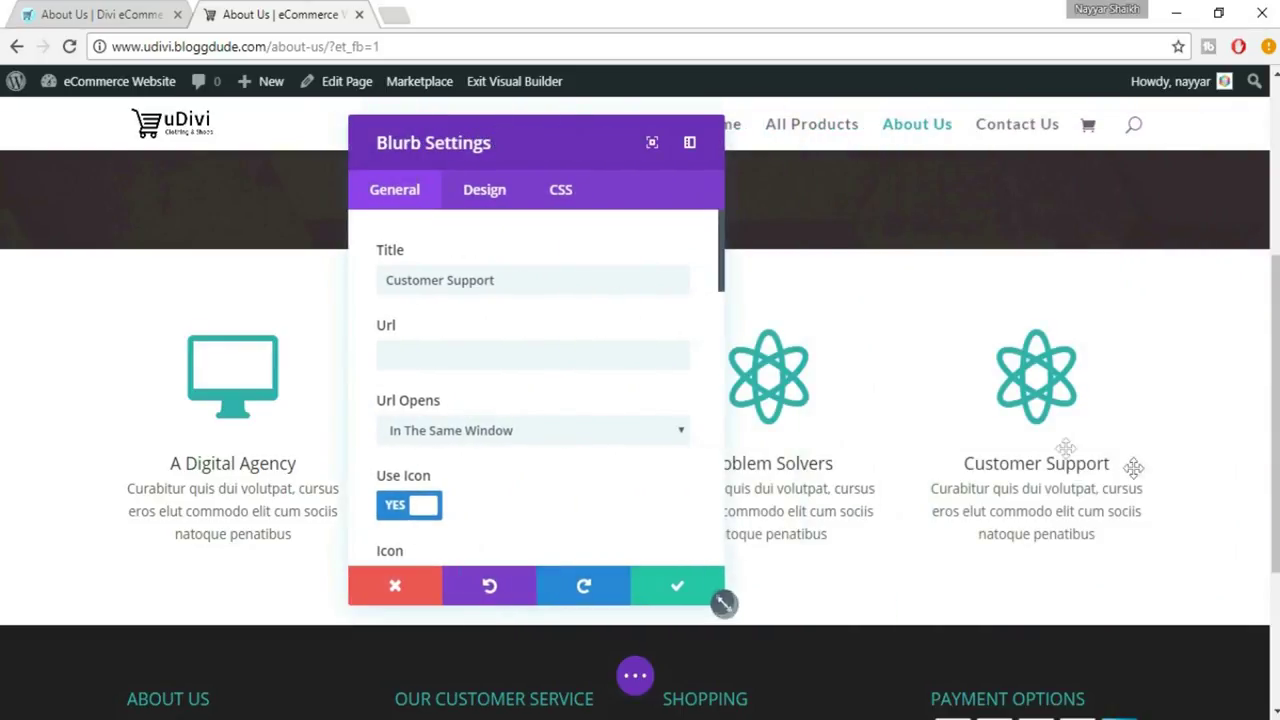
scroll(655, 410, down, 3)
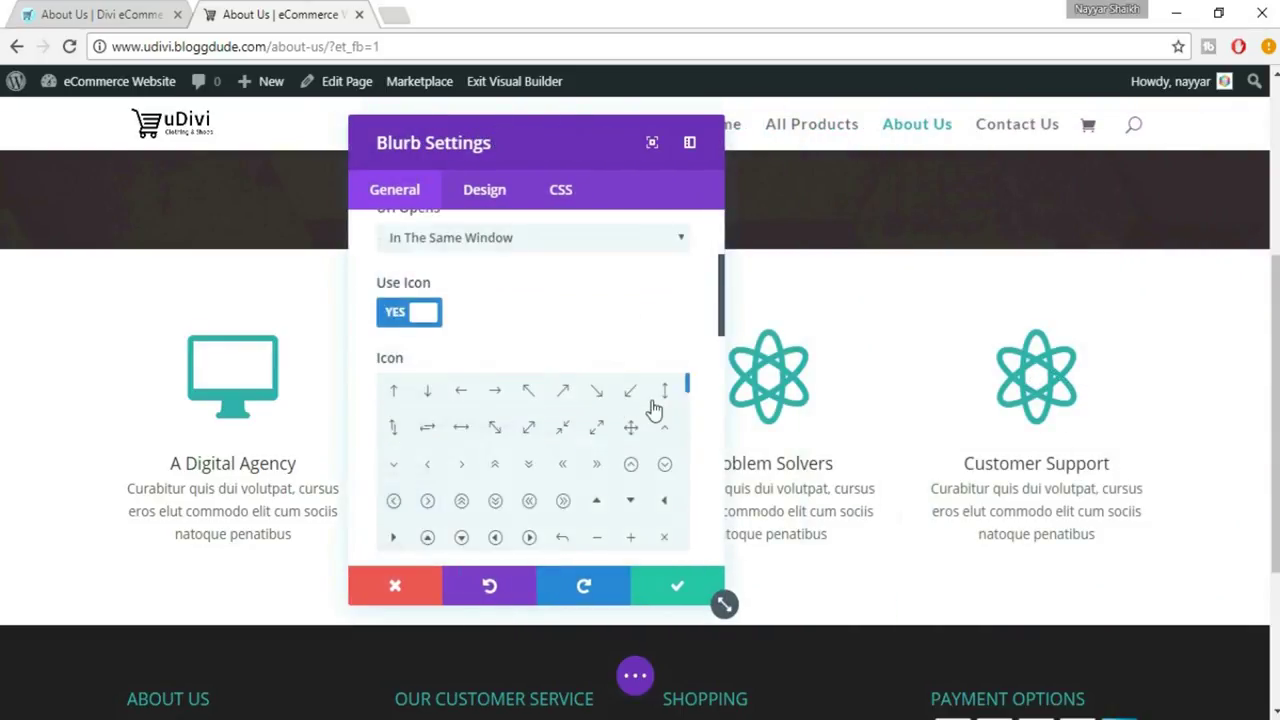
scroll(666, 412, down, 2)
scroll(677, 409, up, 3)
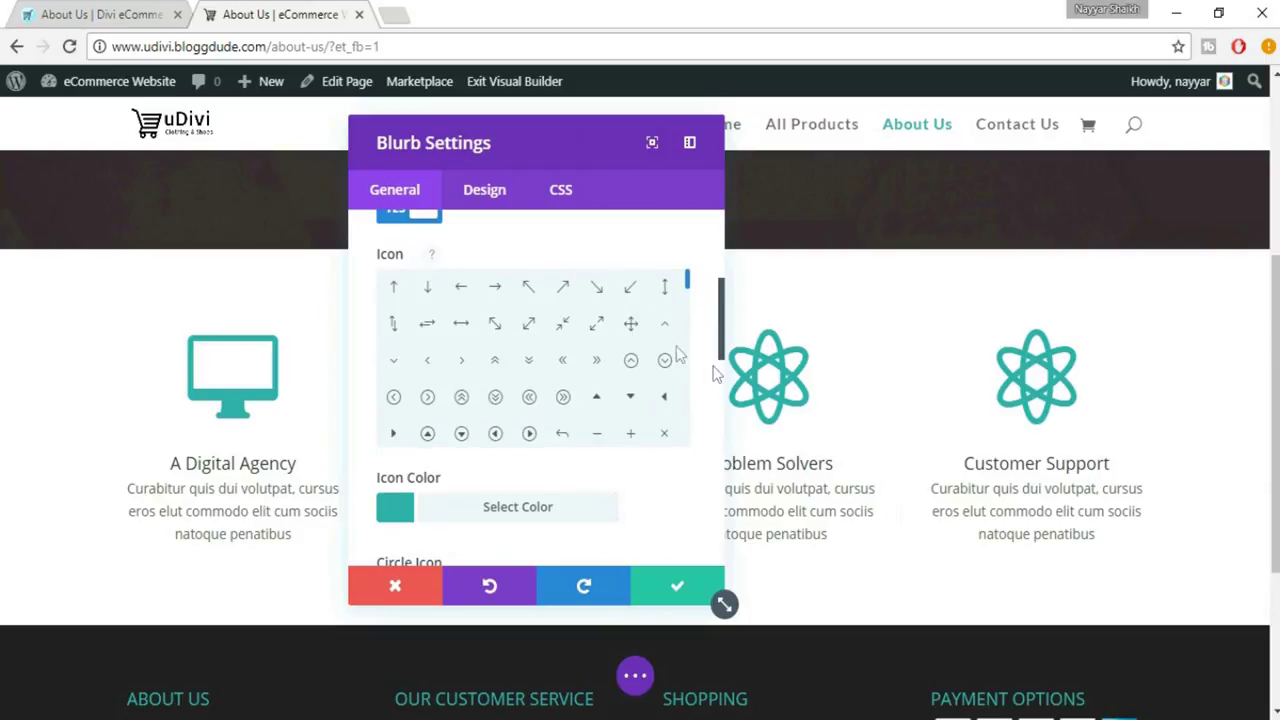
scroll(616, 384, down, 1)
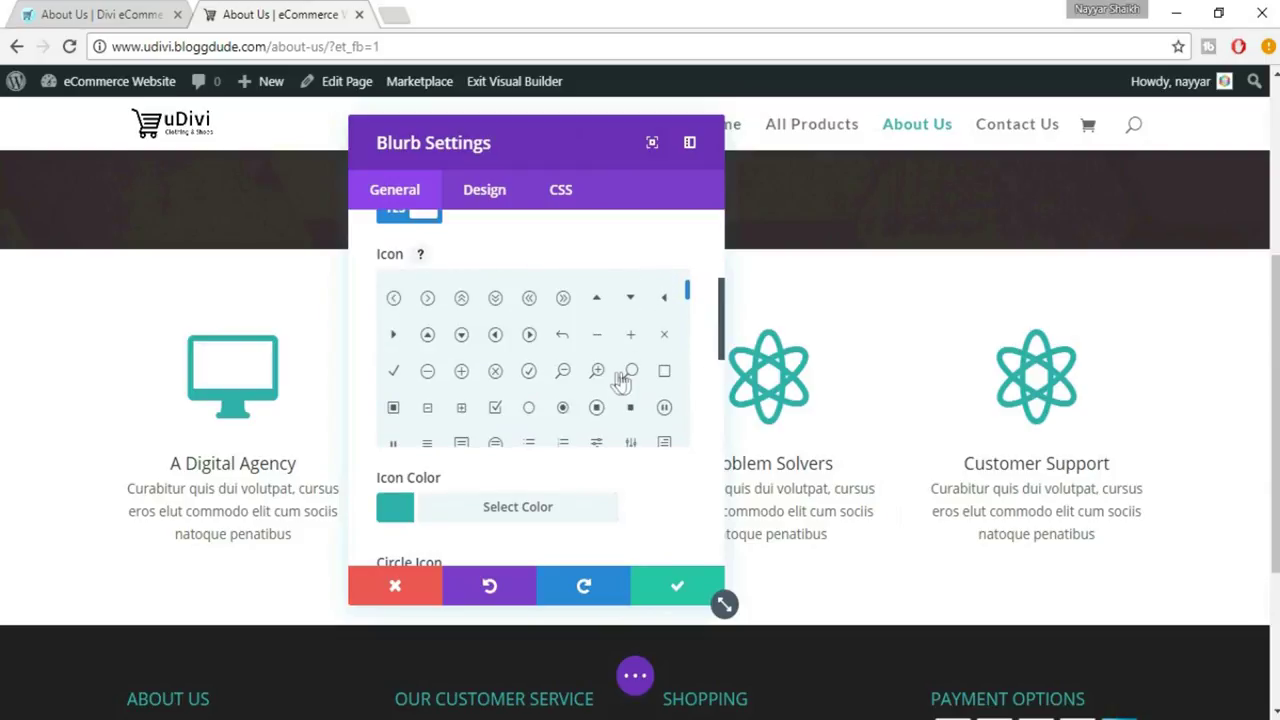
scroll(655, 373, down, 1)
scroll(640, 370, down, 1)
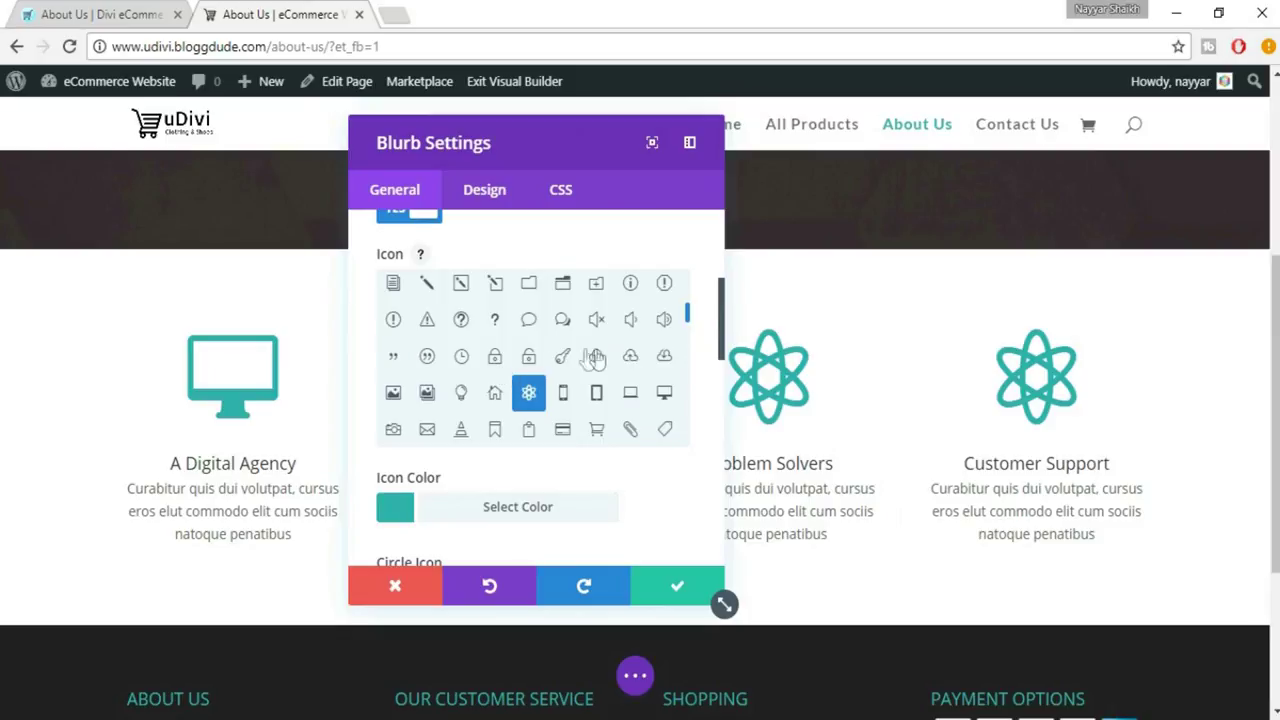
scroll(635, 388, down, 1)
click(636, 406)
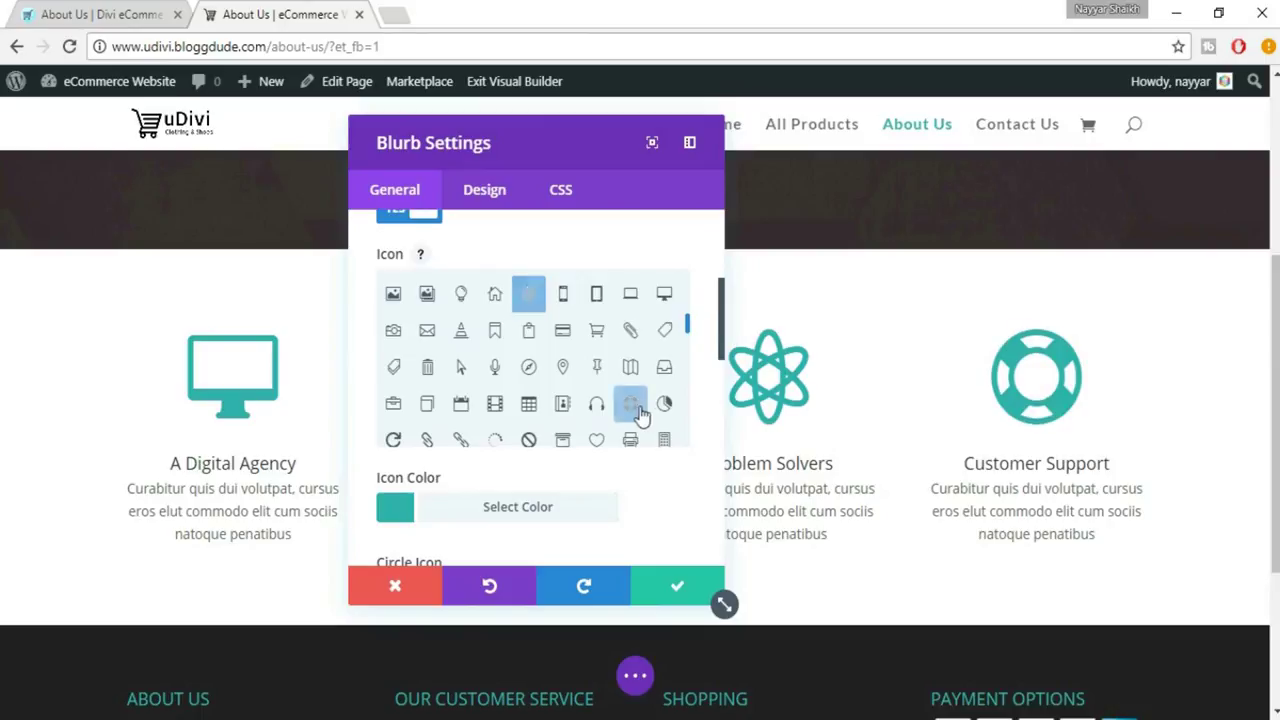
click(680, 588)
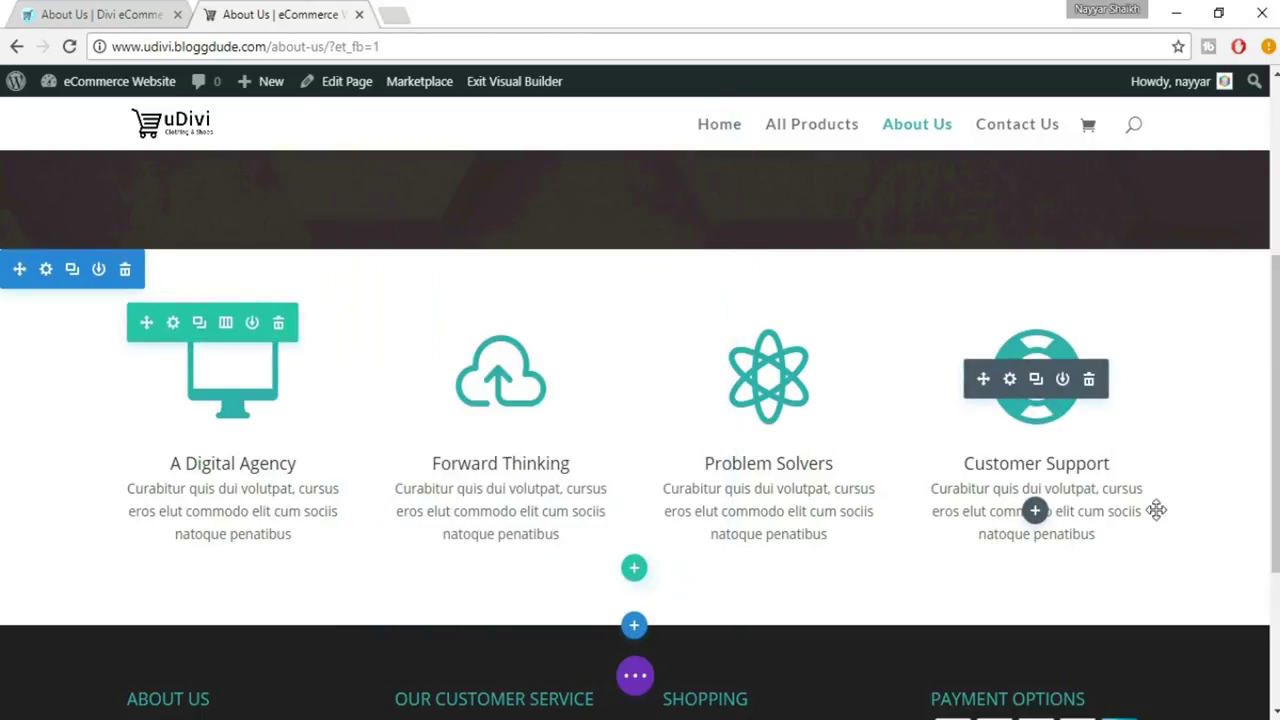
scroll(1157, 509, up, 3)
Step: Shrink the features section's top padding to 39px and reduce its bottom padding
scroll(1157, 509, down, 3)
scroll(1156, 510, down, 1)
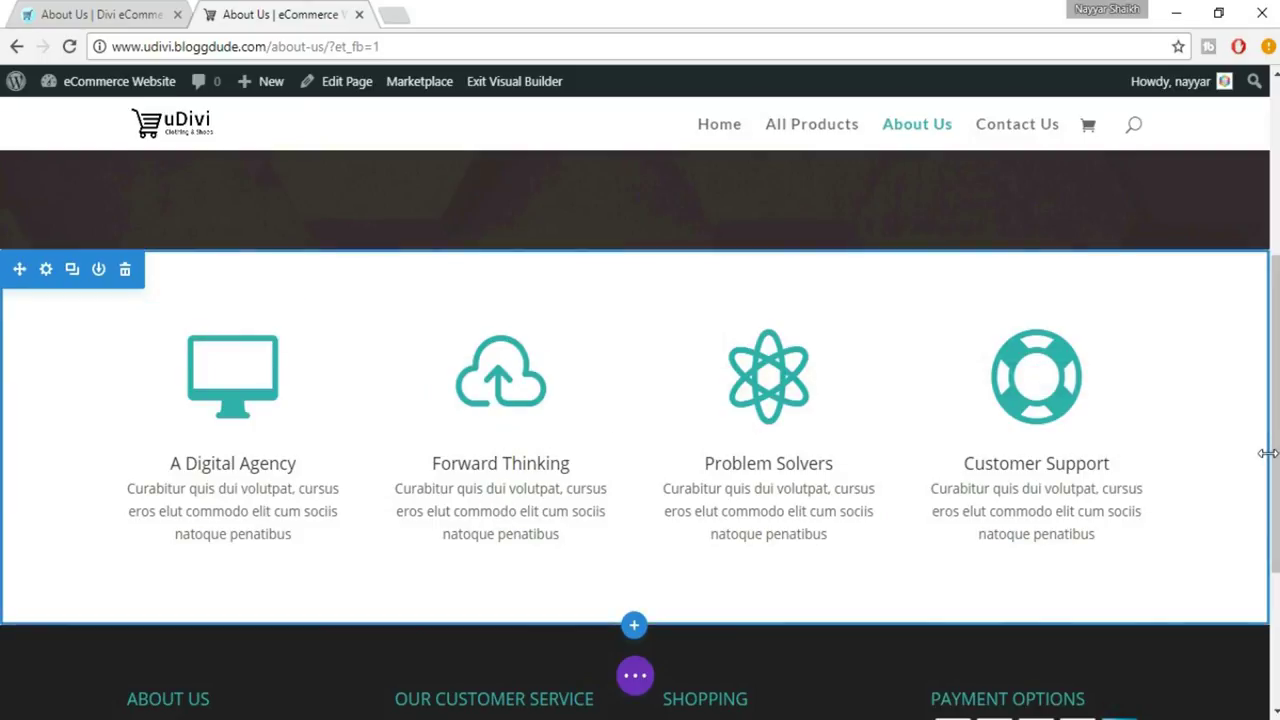
scroll(1260, 449, up, 3)
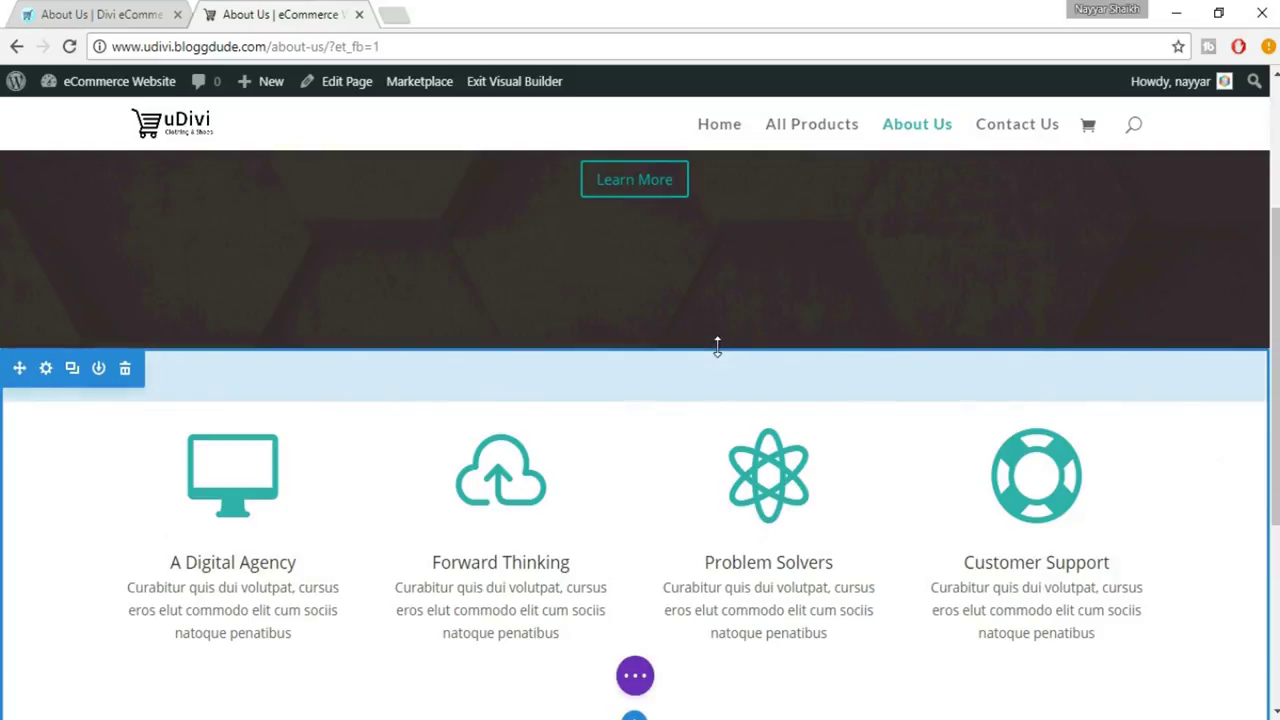
drag(706, 352, 710, 300)
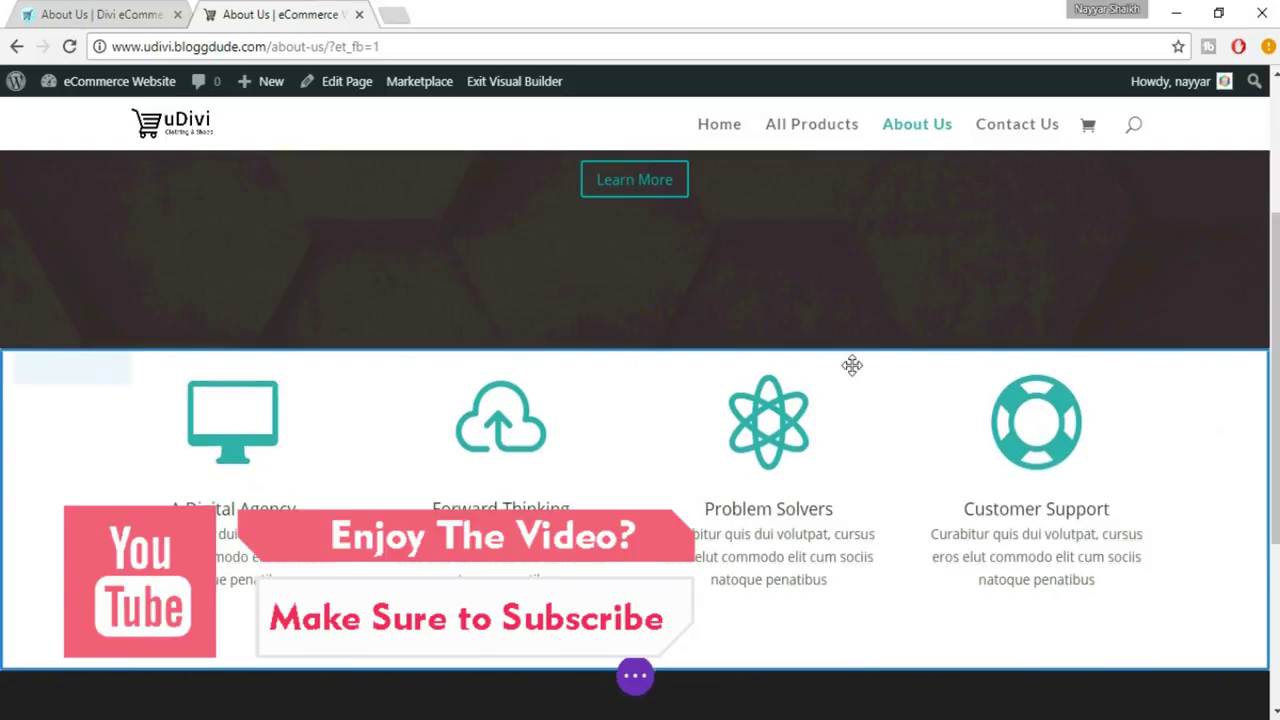
scroll(854, 363, up, 3)
scroll(749, 472, down, 5)
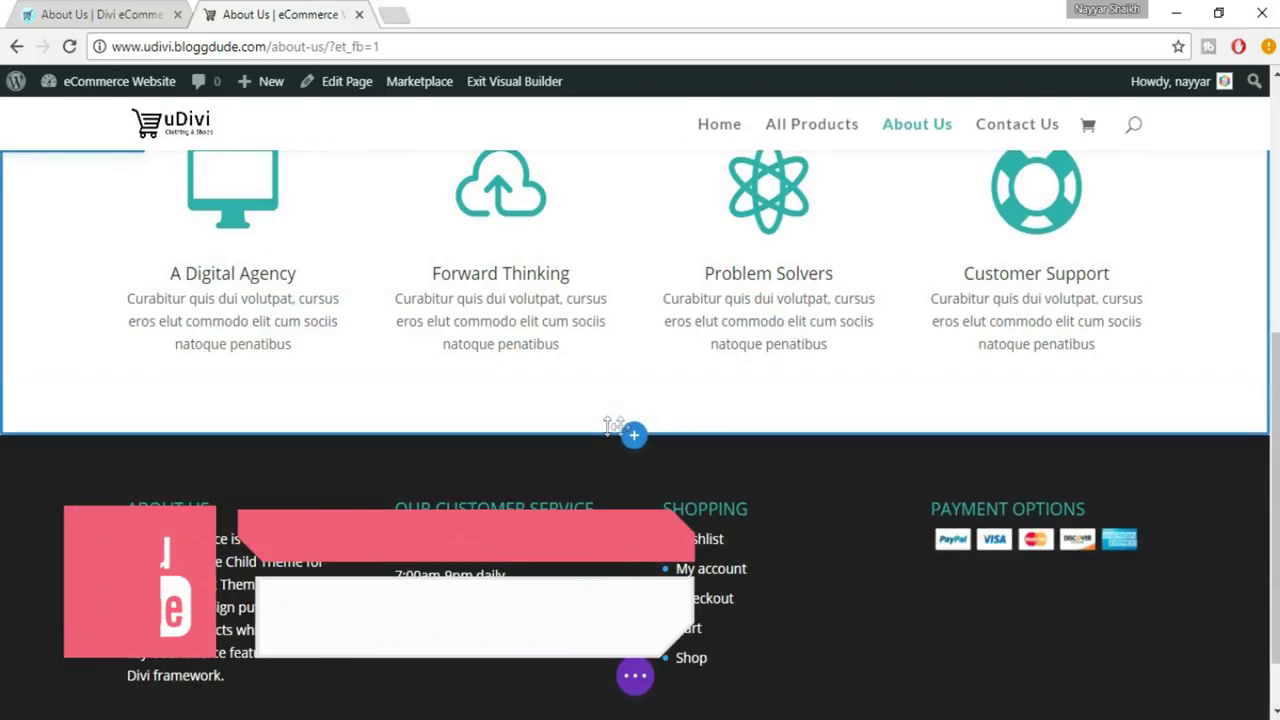
drag(603, 397, 606, 366)
Step: Expand the page settings bar at the bottom of the builder
scroll(1068, 395, up, 2)
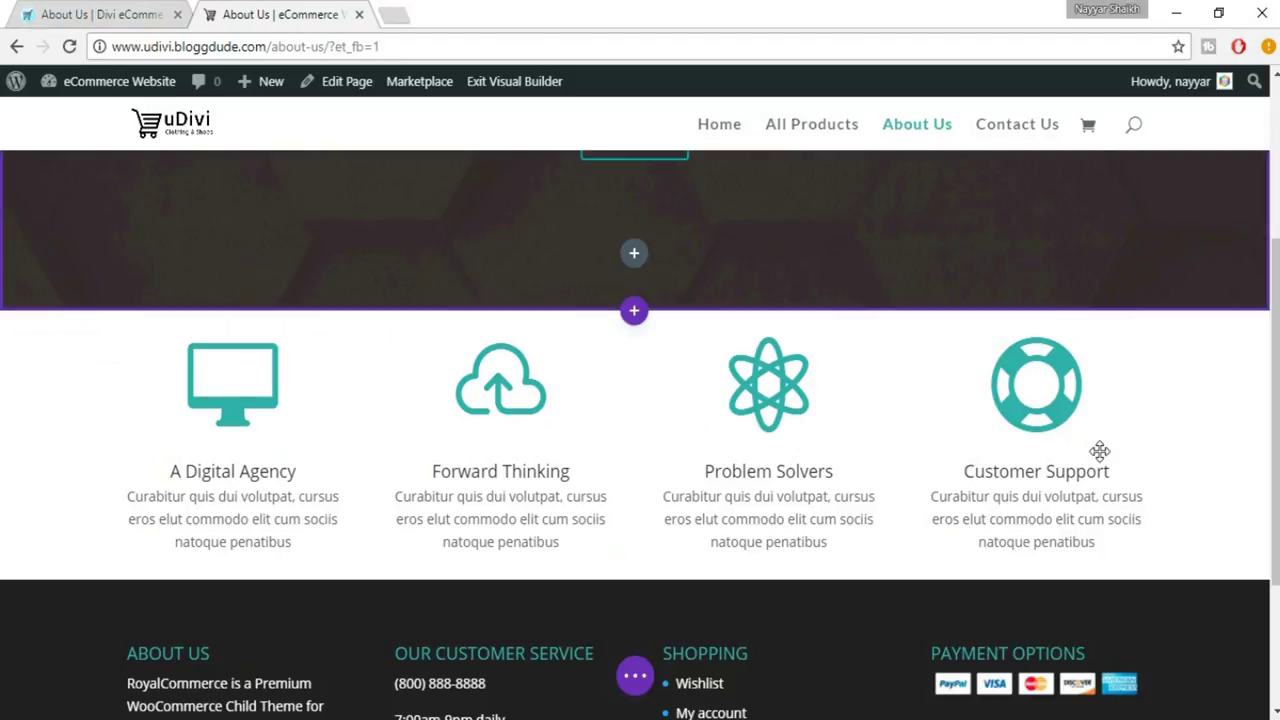
scroll(1097, 451, up, 2)
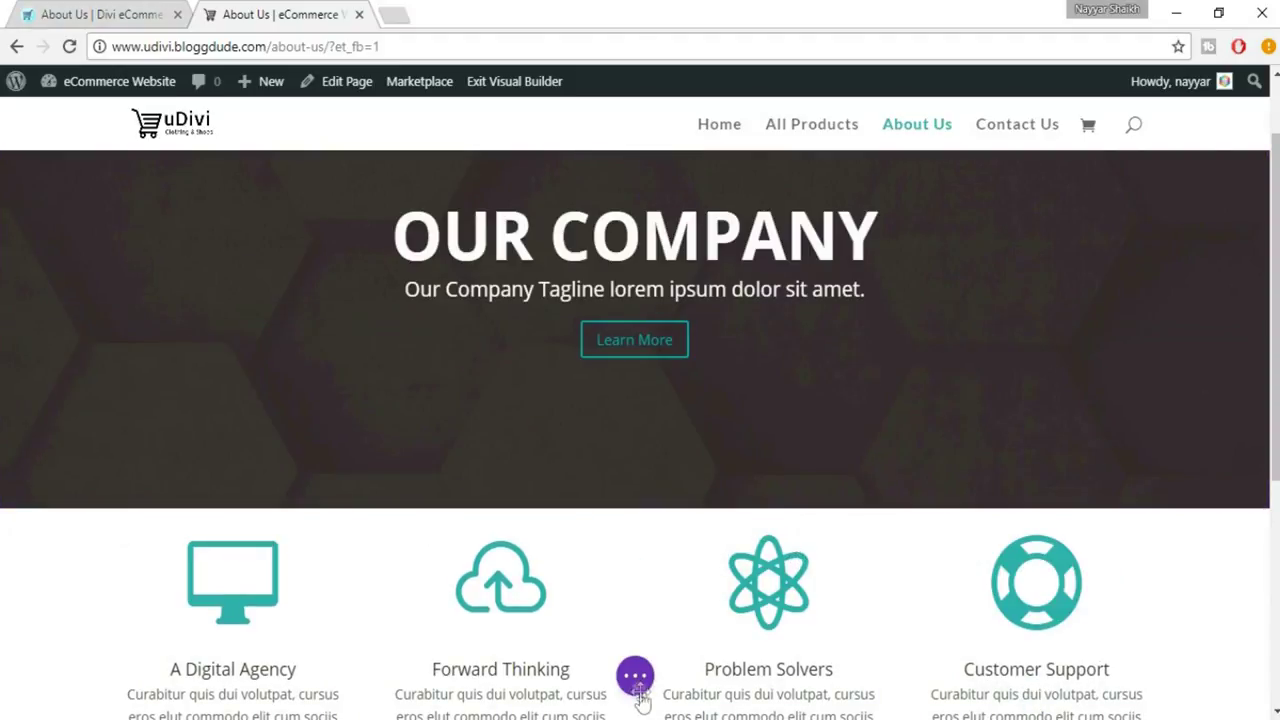
click(635, 676)
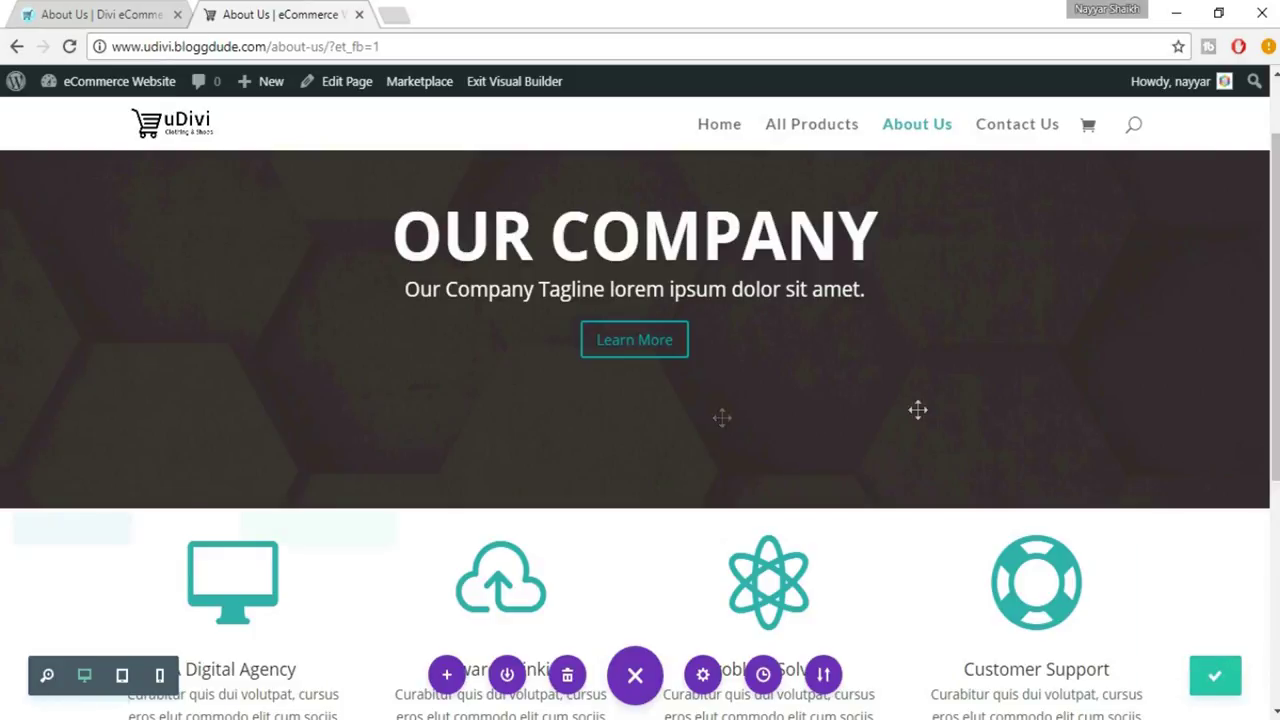
scroll(629, 354, down, 4)
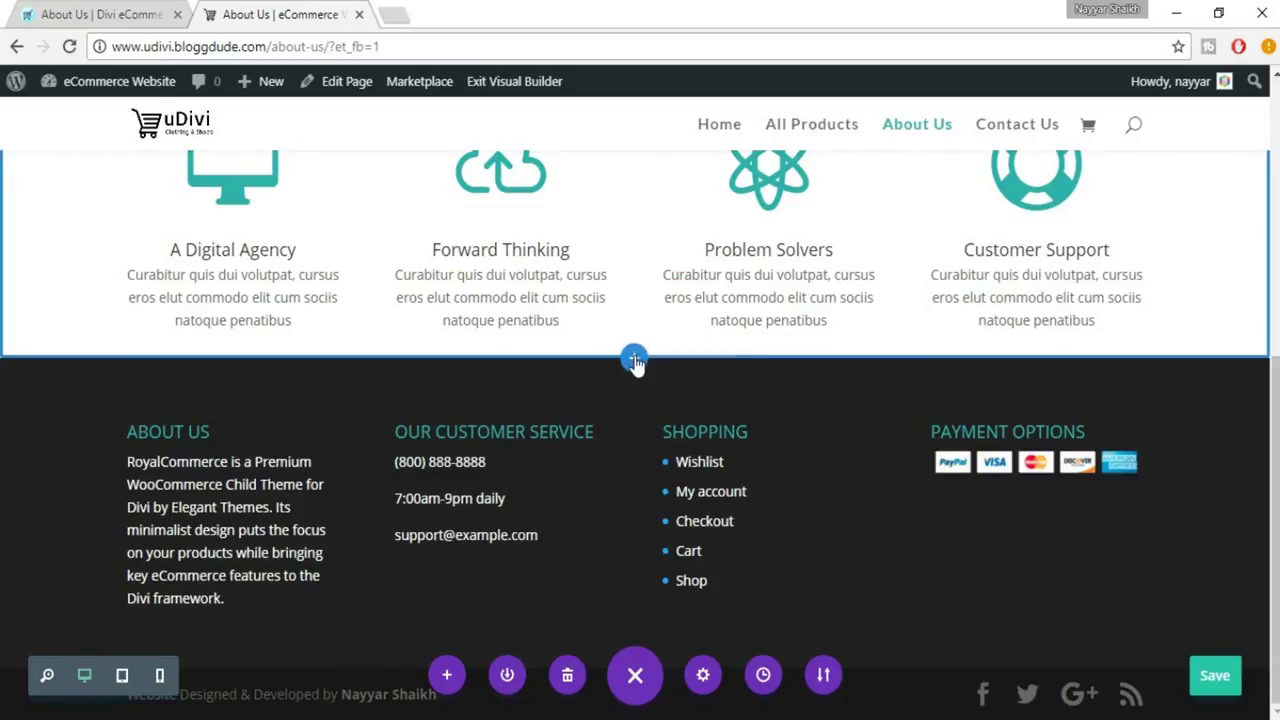
Step: Add a regular two-column section below the features with a Call To Action module in the left column
click(634, 360)
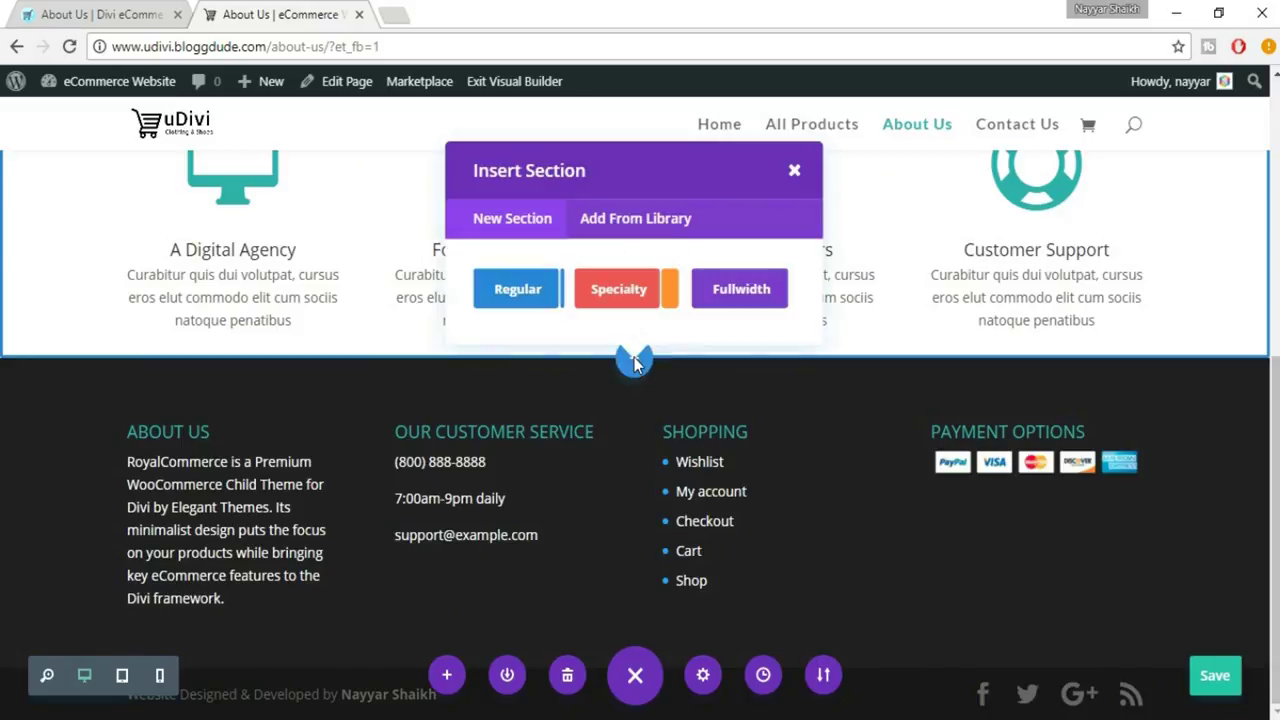
click(518, 300)
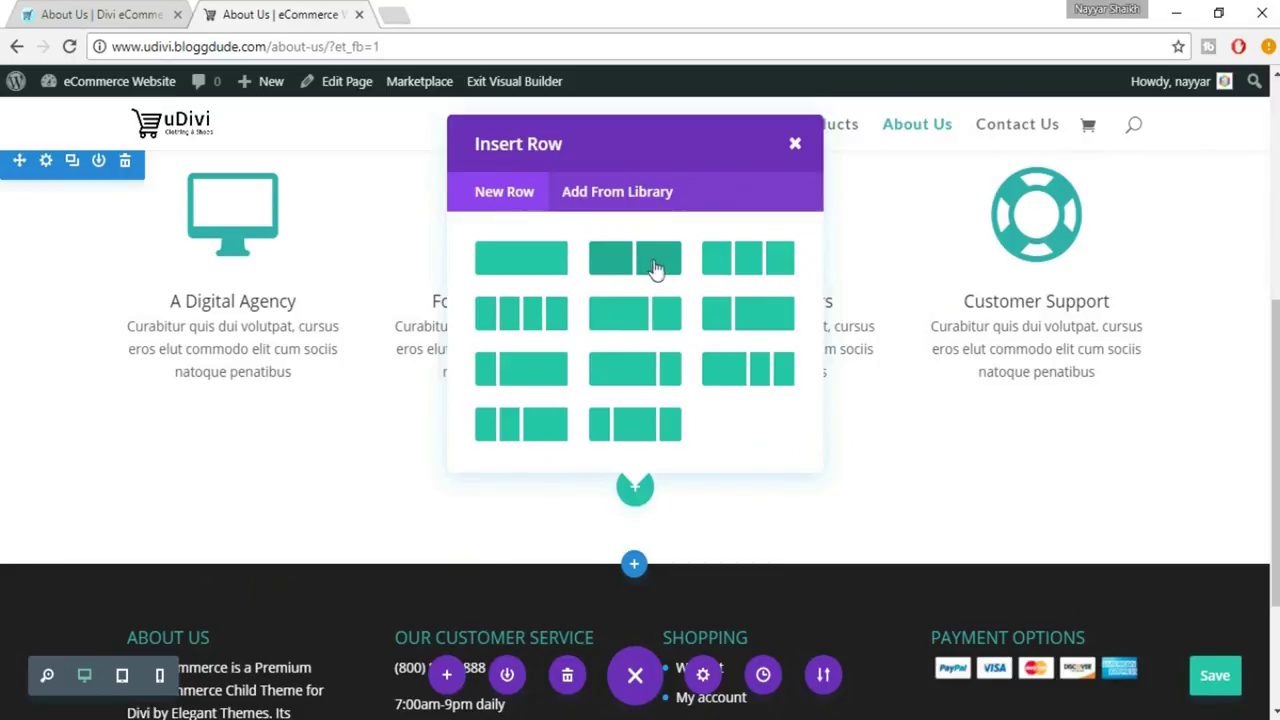
click(628, 270)
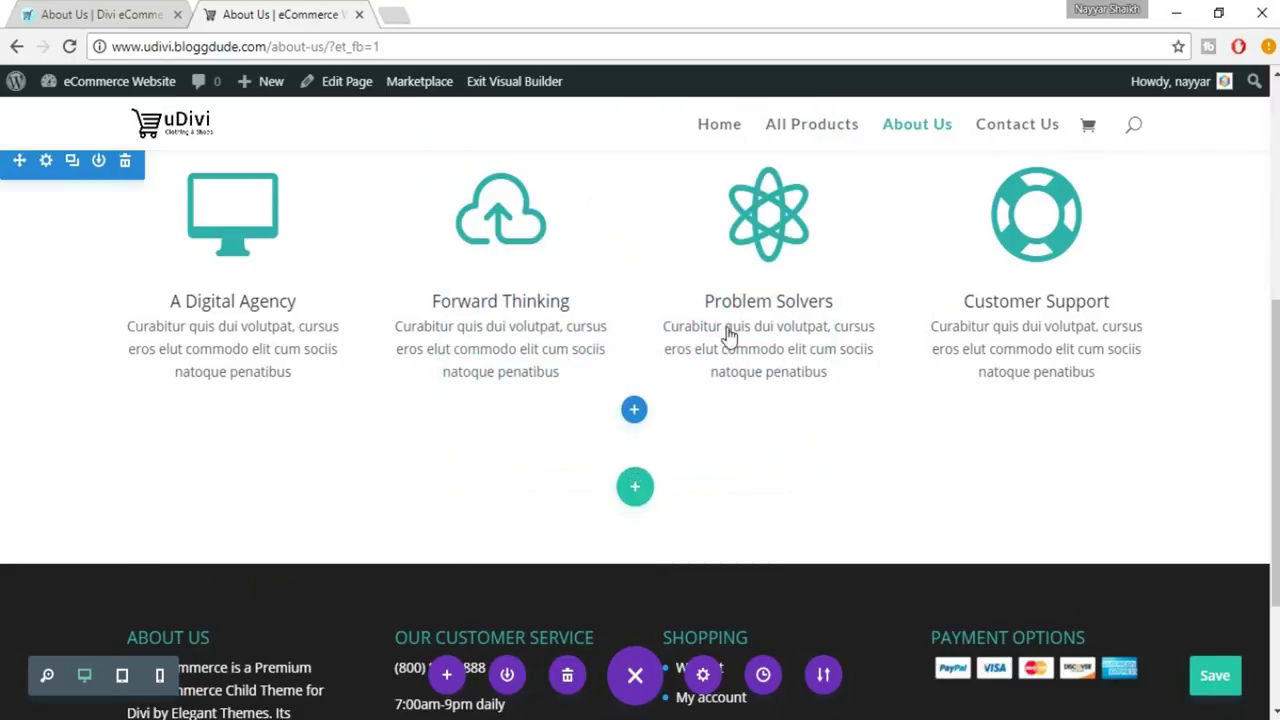
click(100, 14)
click(264, 12)
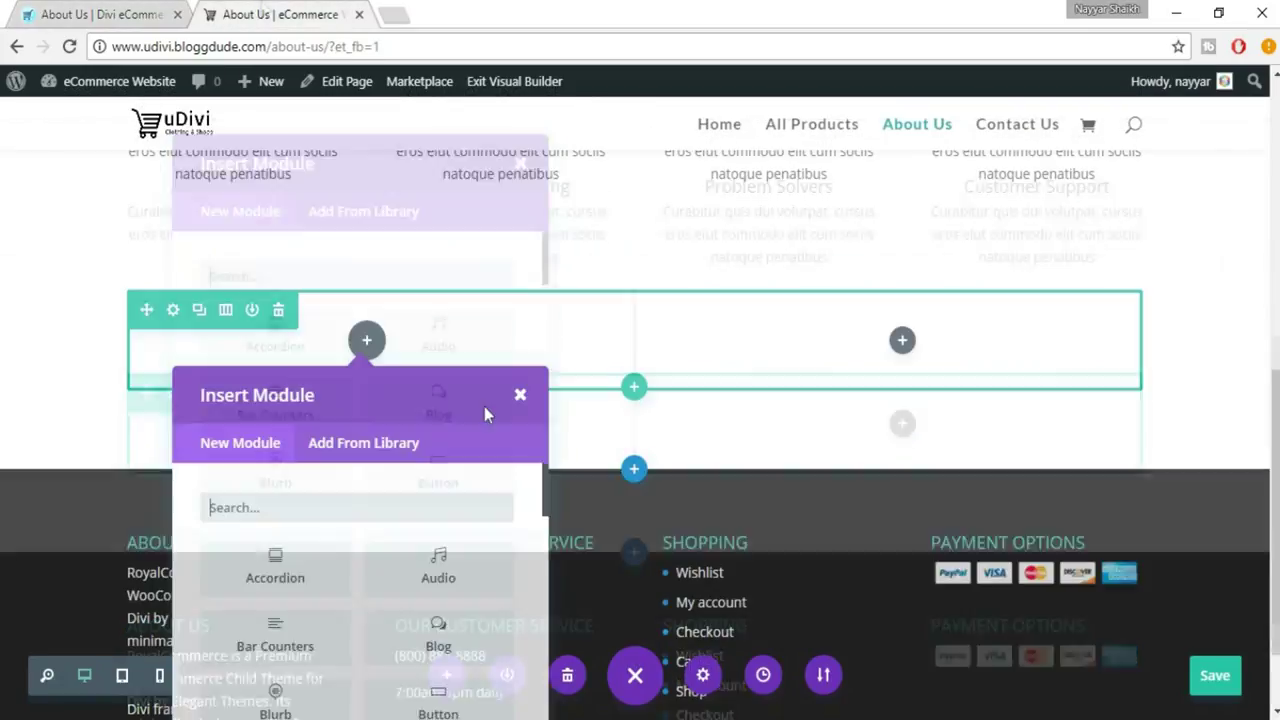
text(call)
click(294, 554)
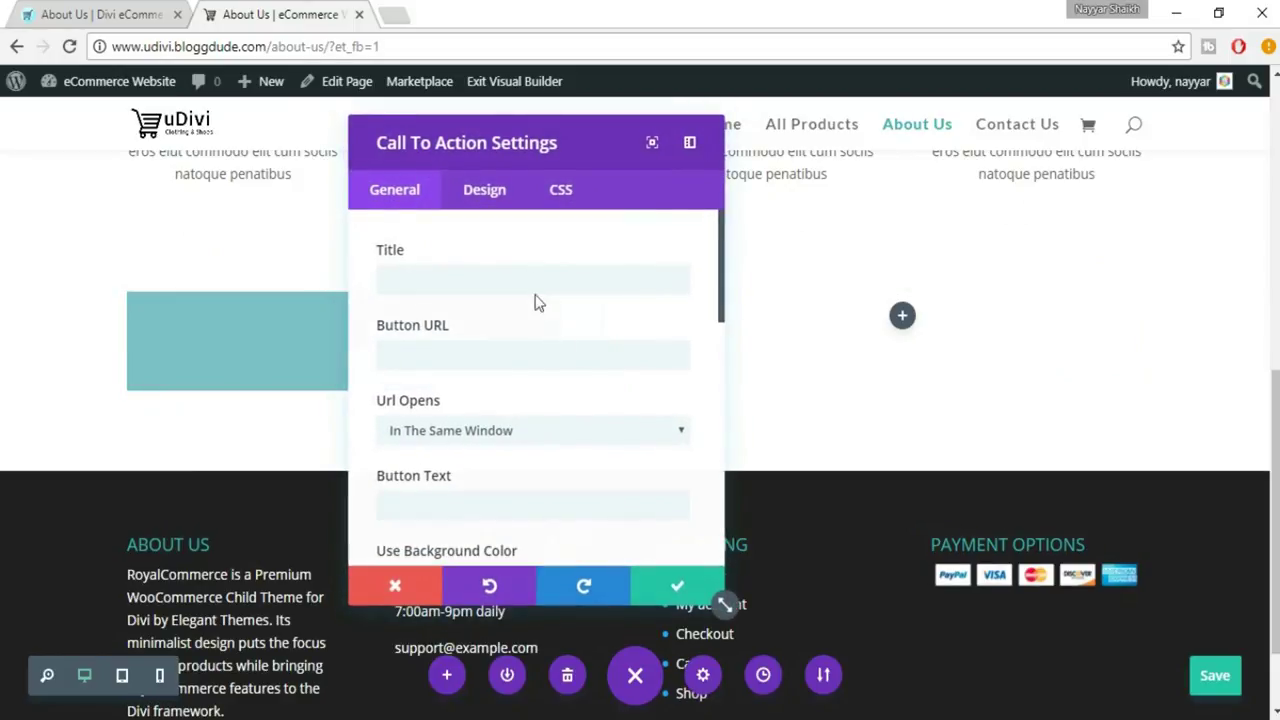
click(145, 12)
Step: Title the Call To Action module 'OUR STORY' and move the settings panel aside
click(268, 12)
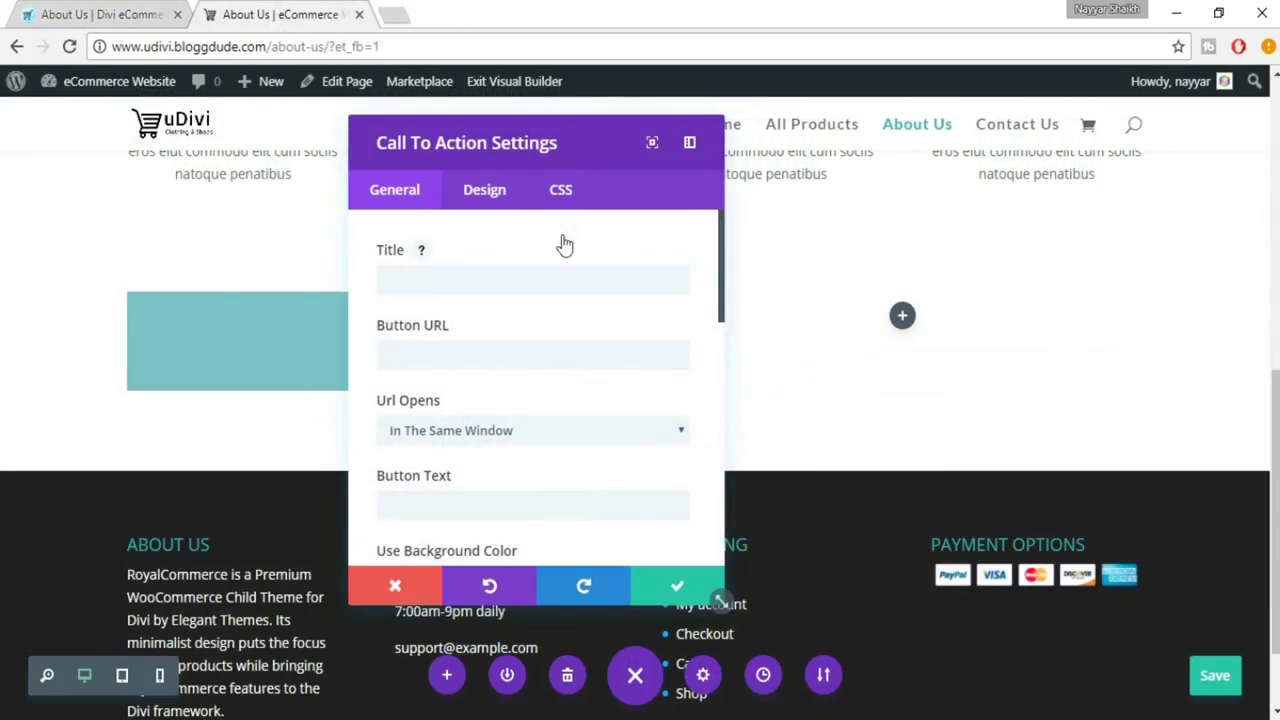
click(522, 277)
text(OU)
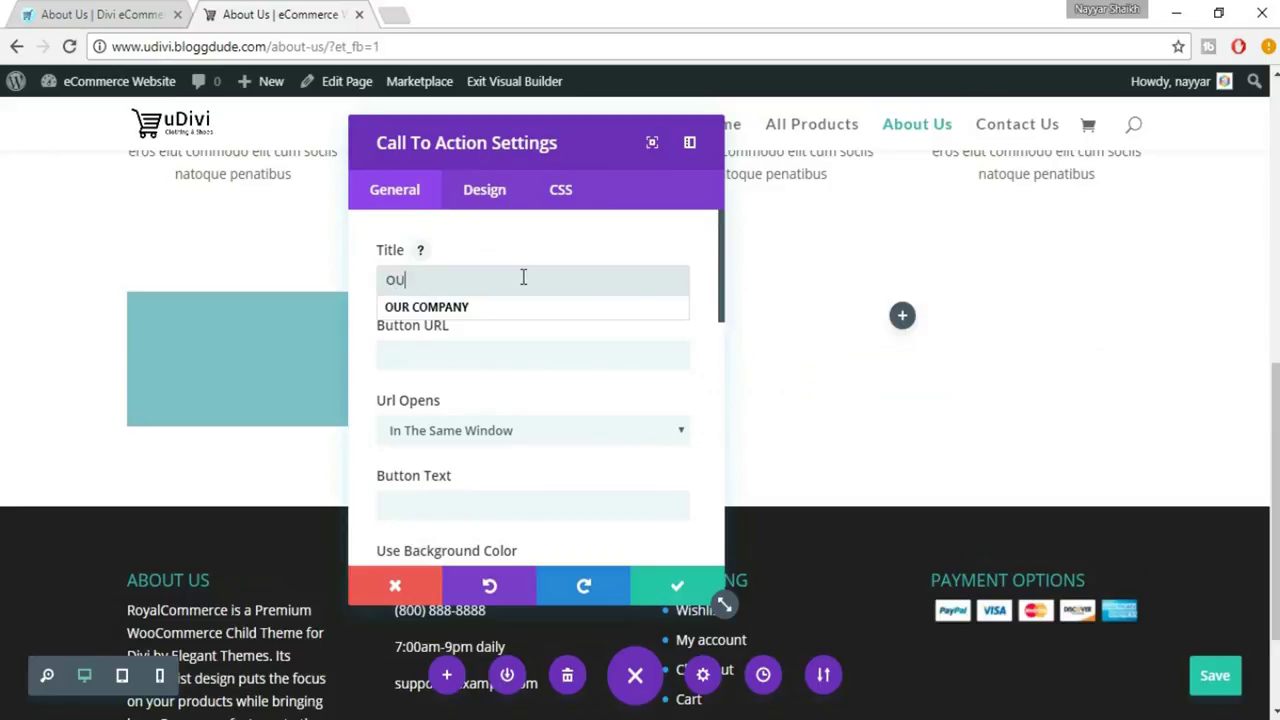
text(R STORY)
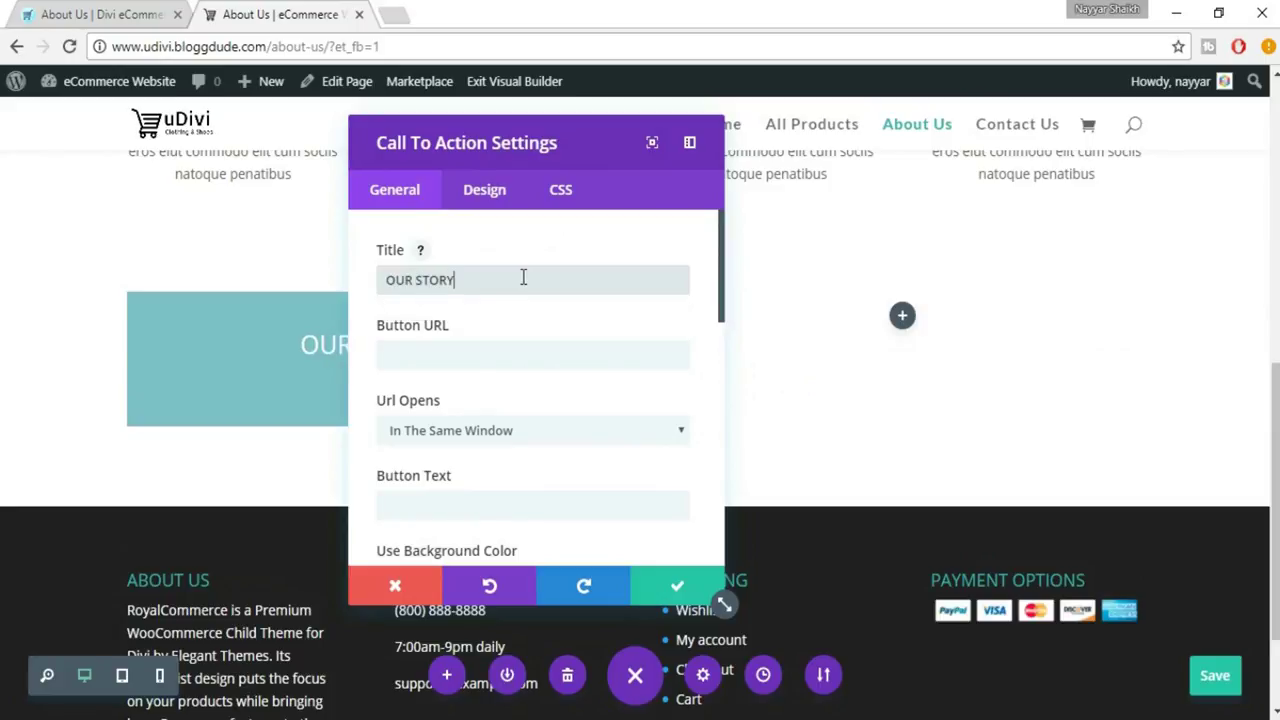
drag(678, 148, 851, 149)
Step: Copy the Curabitur paragraph from the eDivi page into the module's body content
click(122, 12)
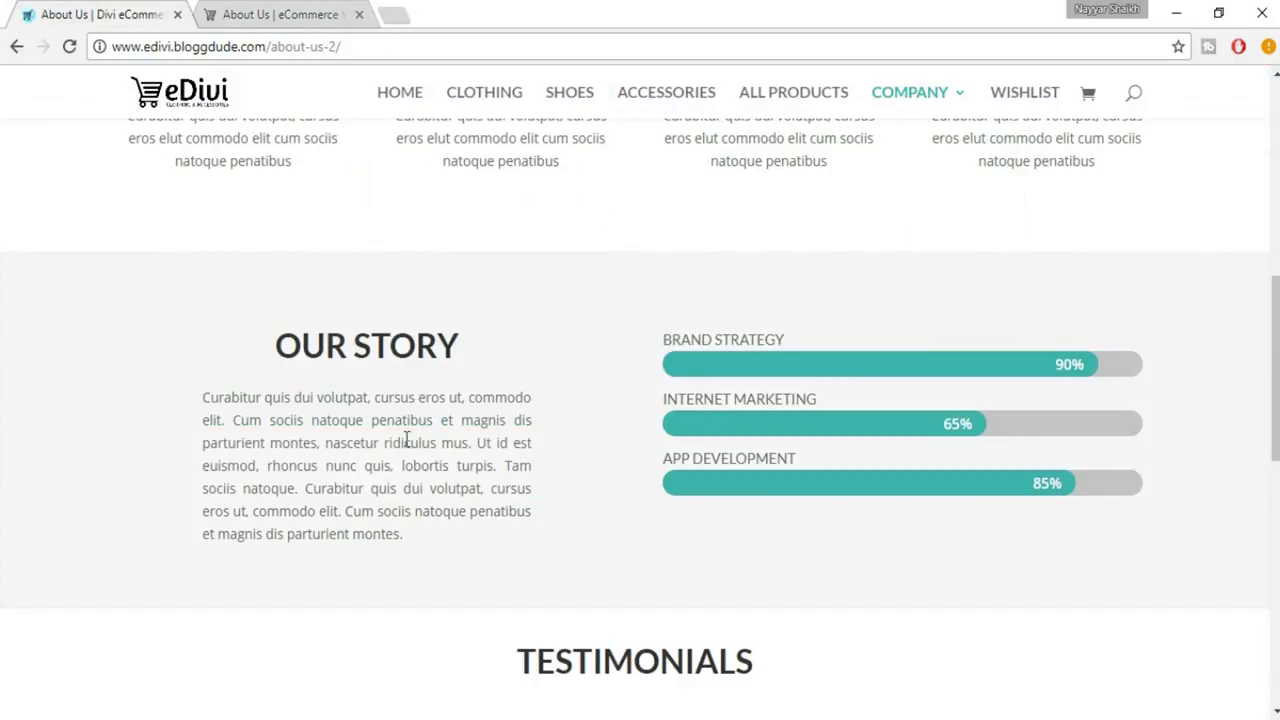
drag(191, 400, 442, 550)
key(ctrl+c)
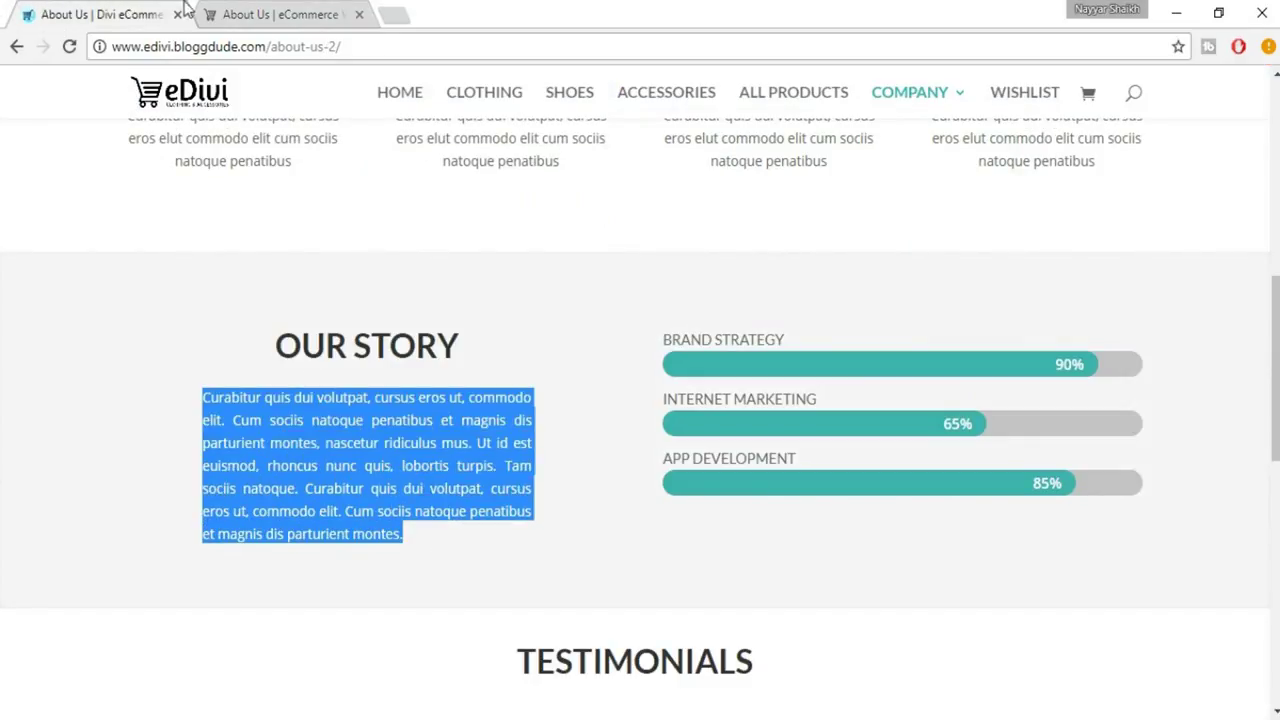
click(239, 8)
scroll(811, 434, down, 15)
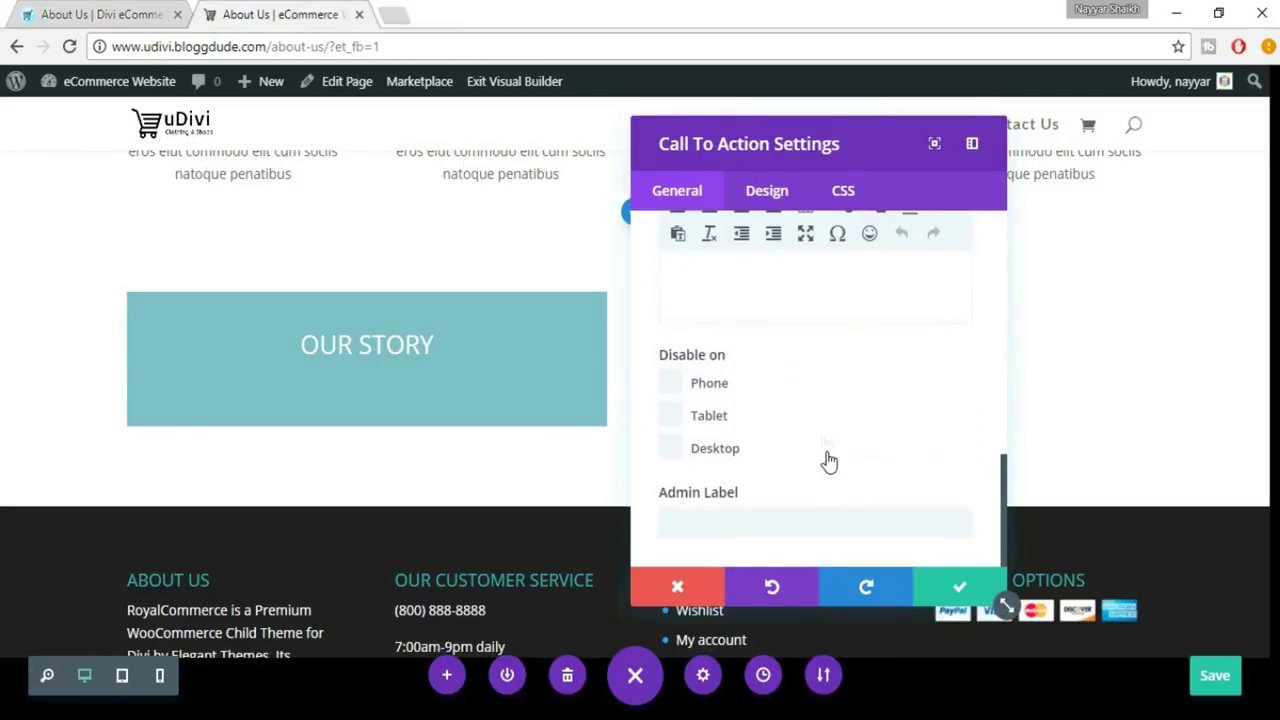
click(779, 296)
key(ctrl+v)
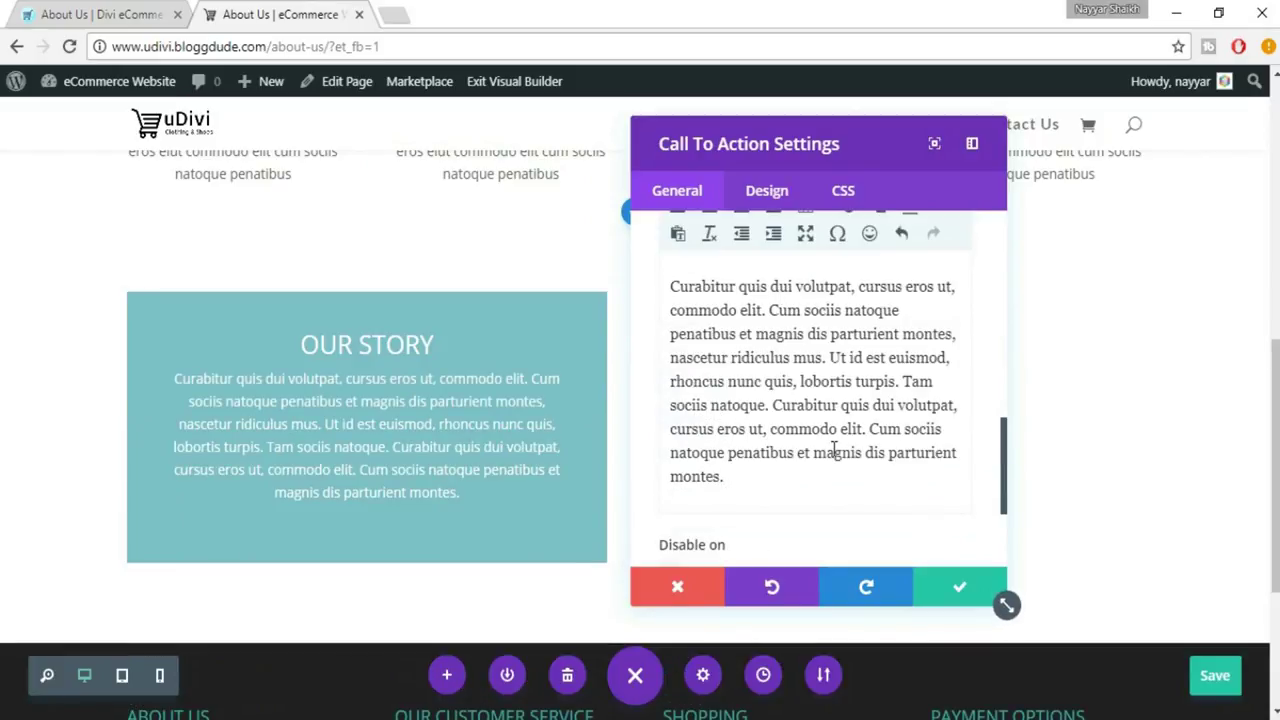
click(100, 12)
click(213, 403)
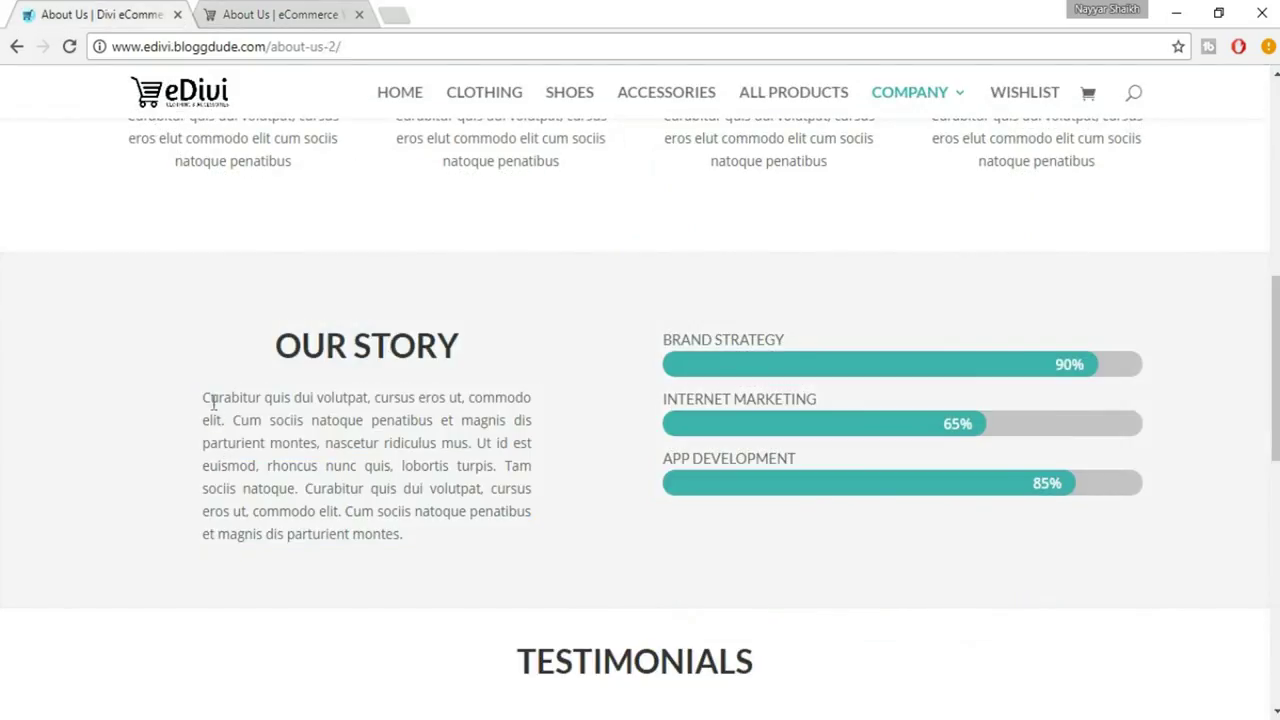
drag(200, 400, 418, 539)
click(419, 543)
click(248, 12)
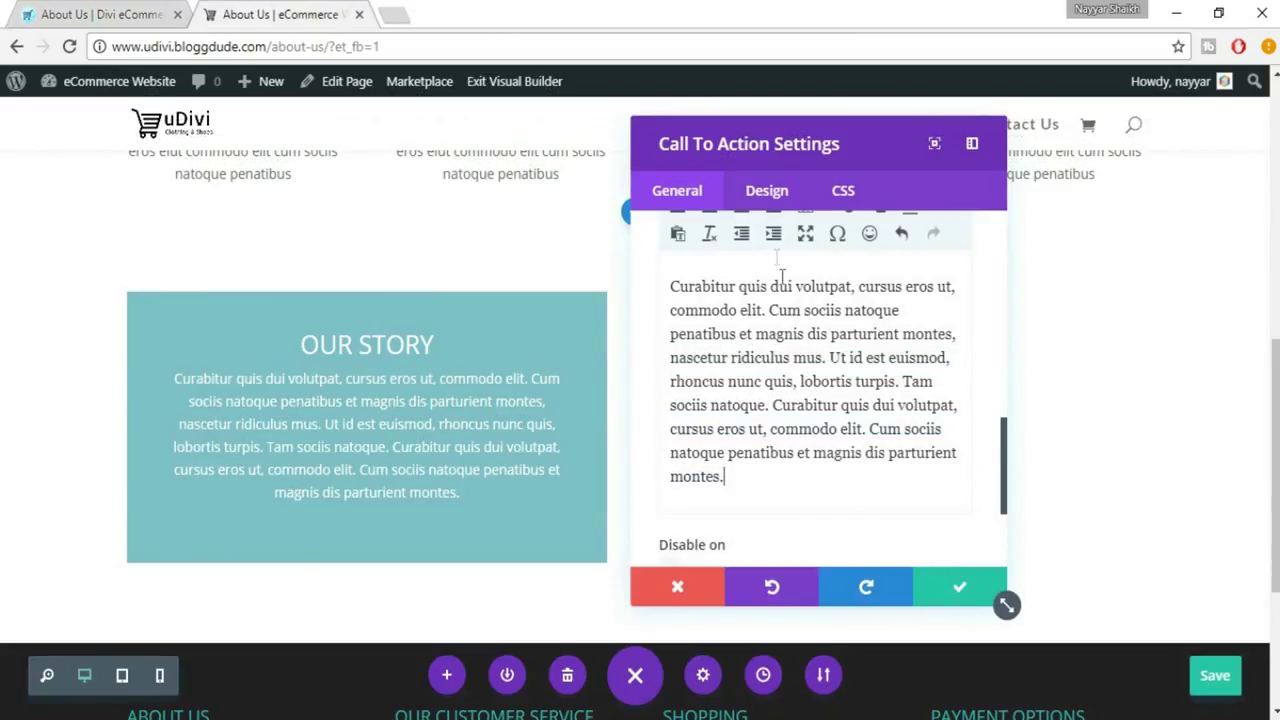
Step: Justify the paragraph text in the module's content
scroll(989, 371, up, 3)
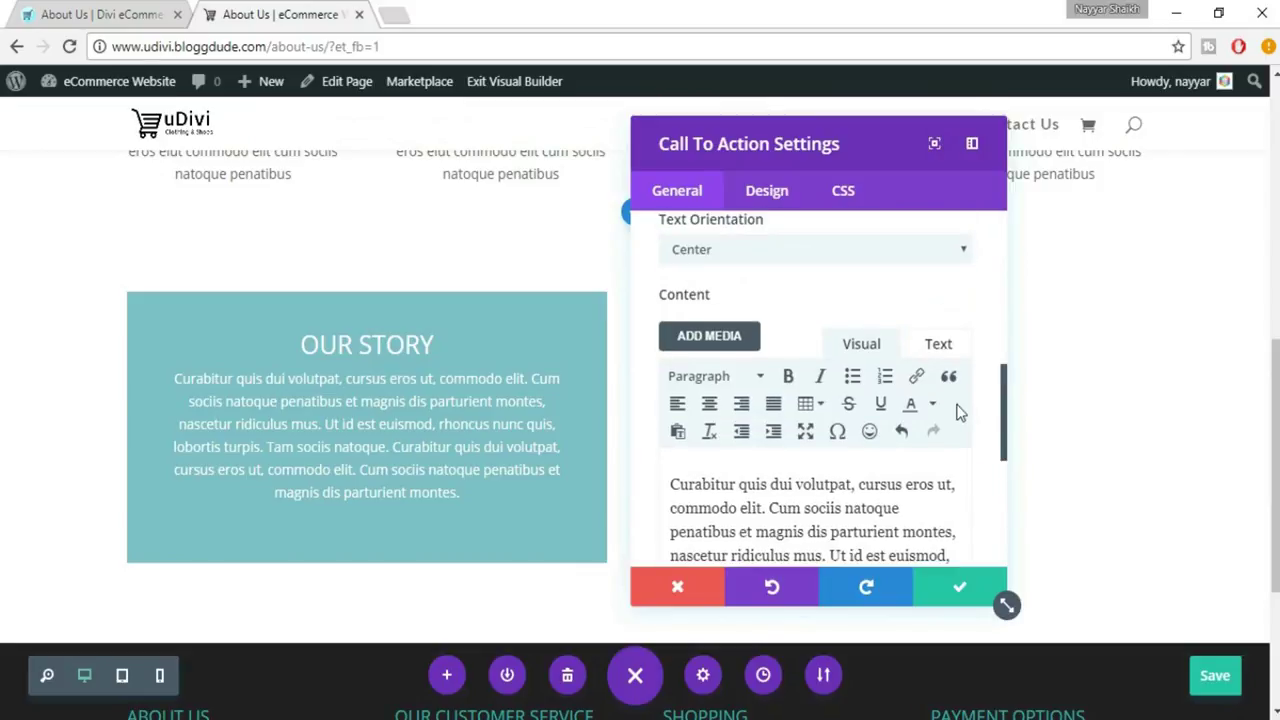
scroll(787, 371, down, 1)
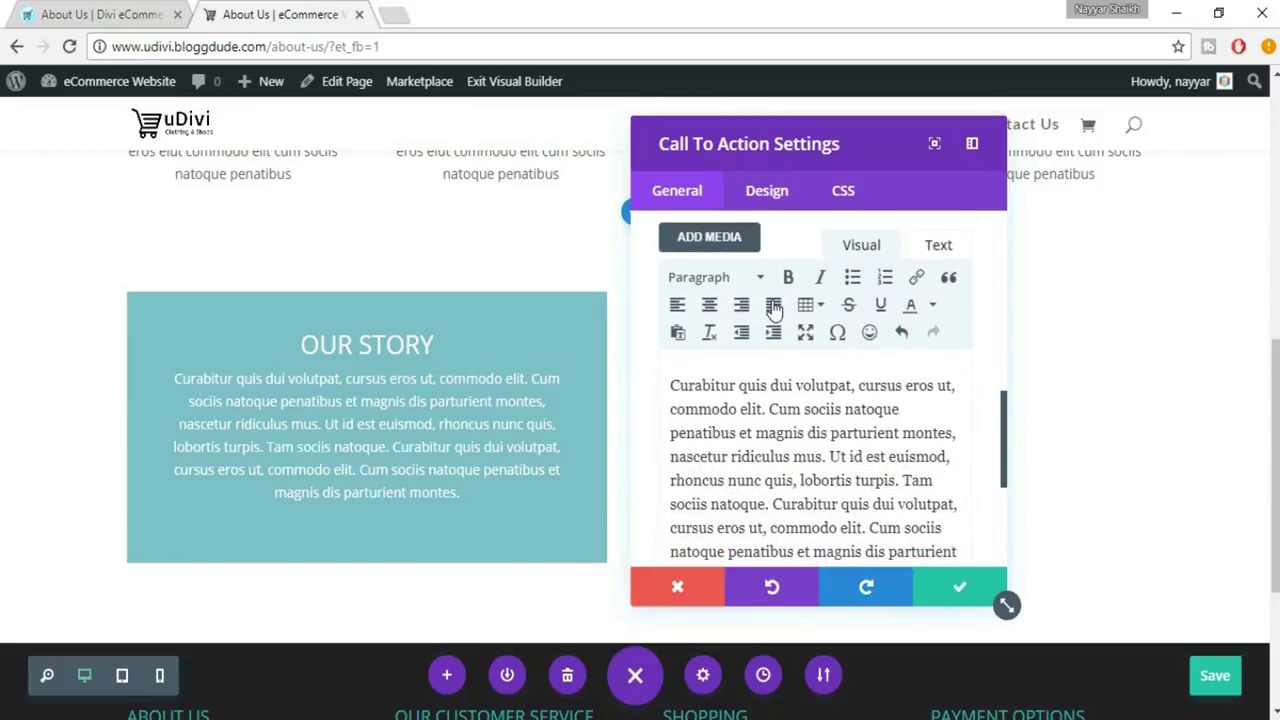
key(ctrl+a)
click(774, 305)
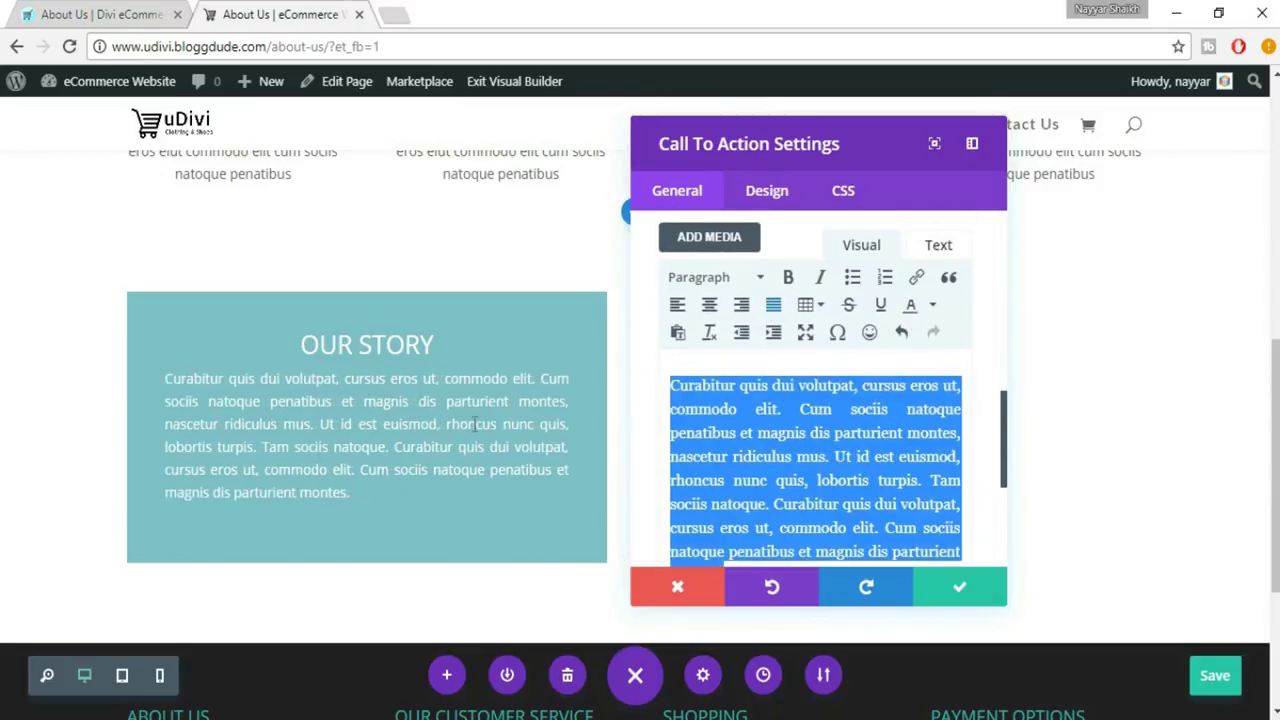
click(120, 12)
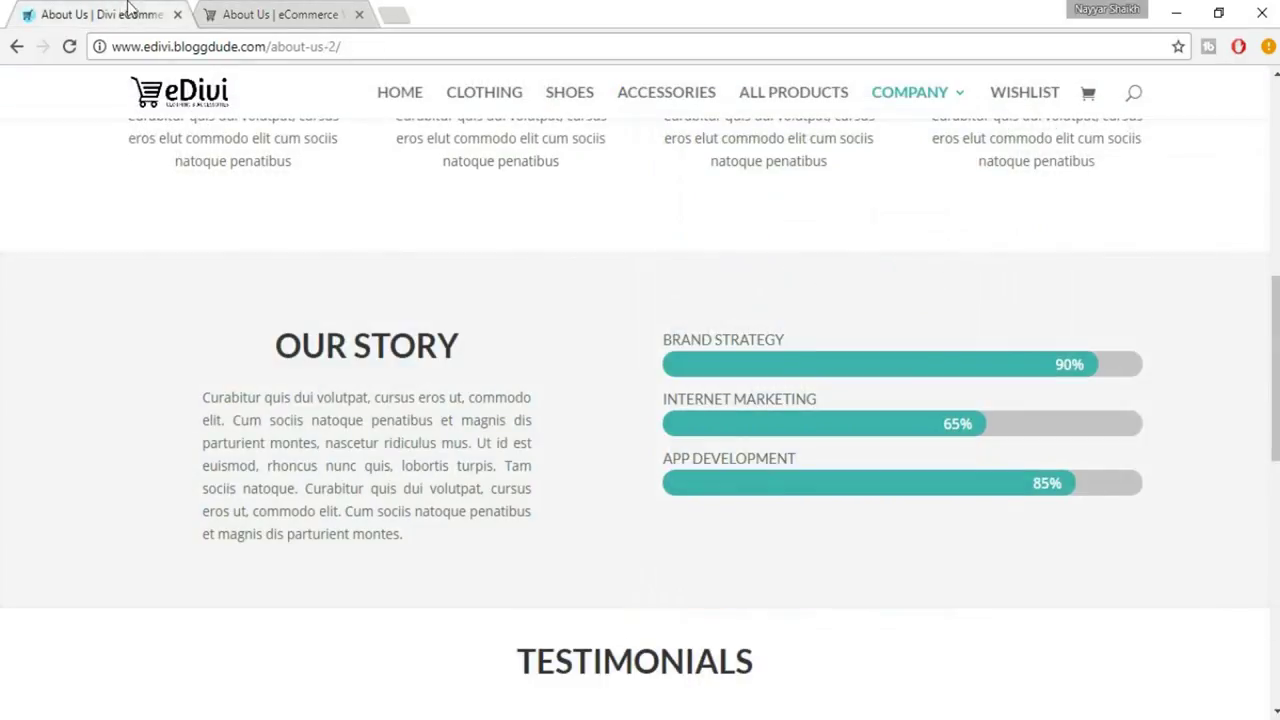
click(225, 12)
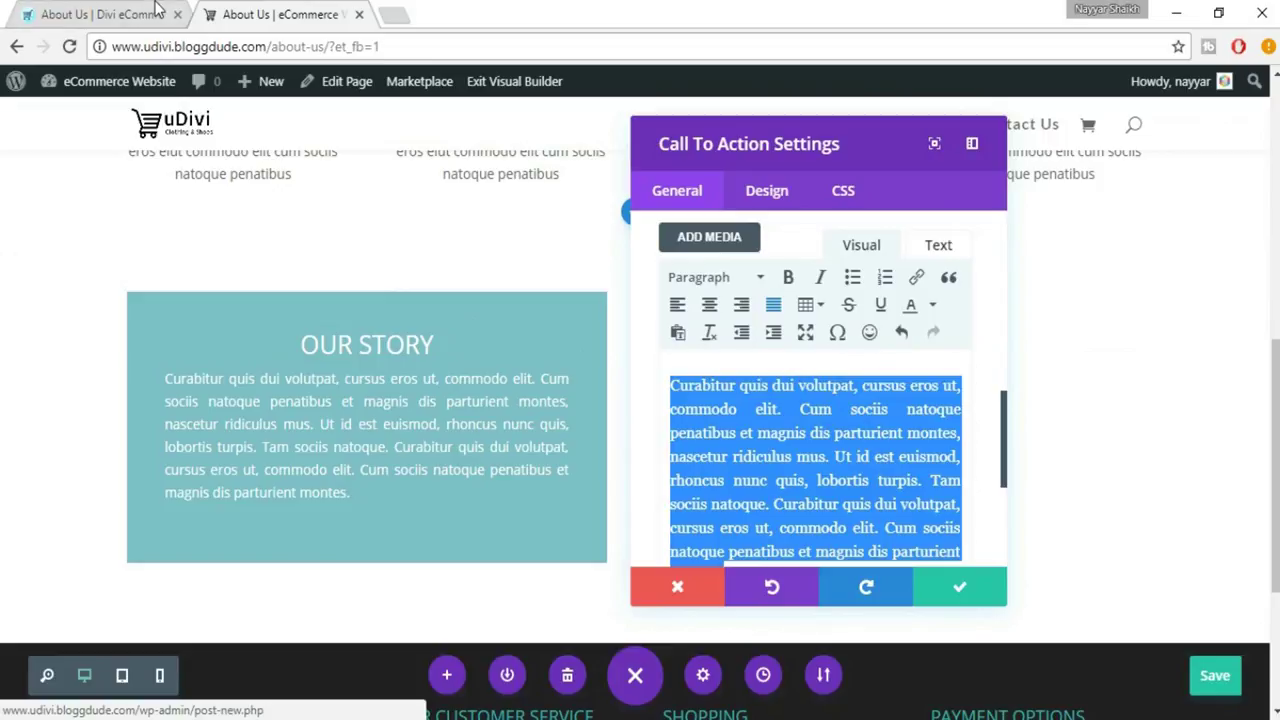
Step: Add two blank lines above the paragraph to match the eDivi spacing
key(ctrl+1)
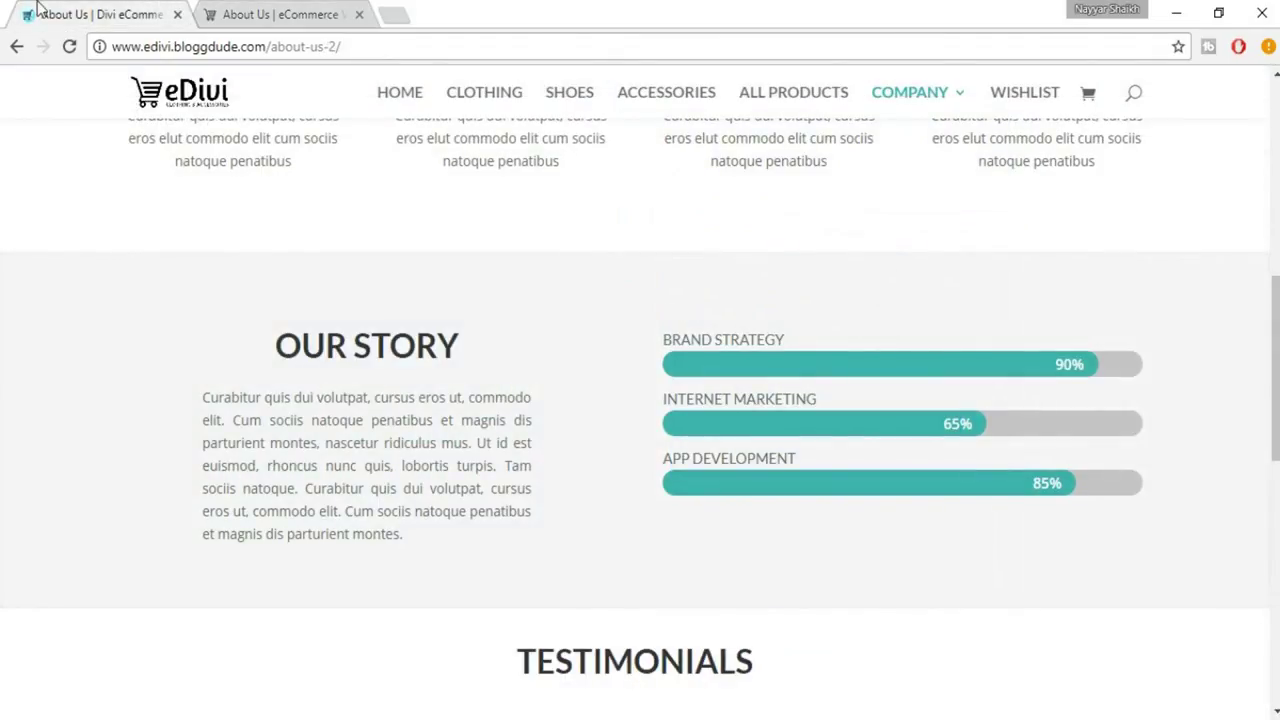
click(330, 14)
click(671, 388)
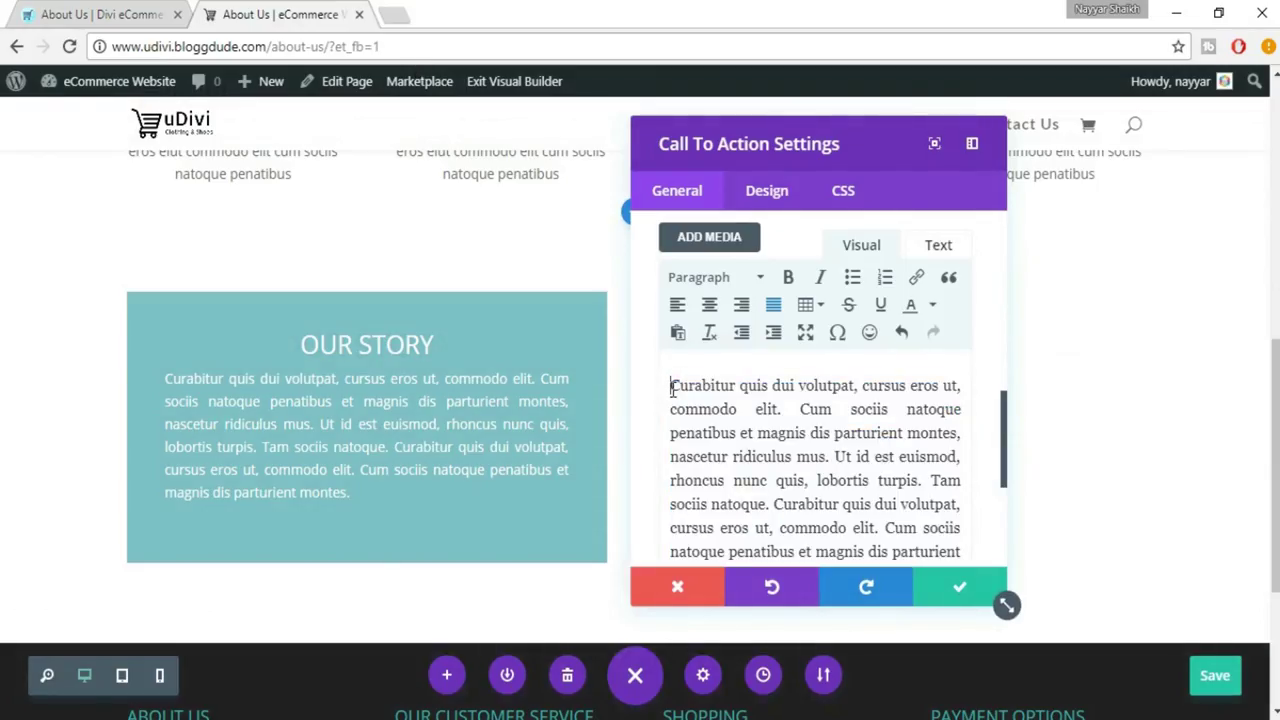
key(Return)
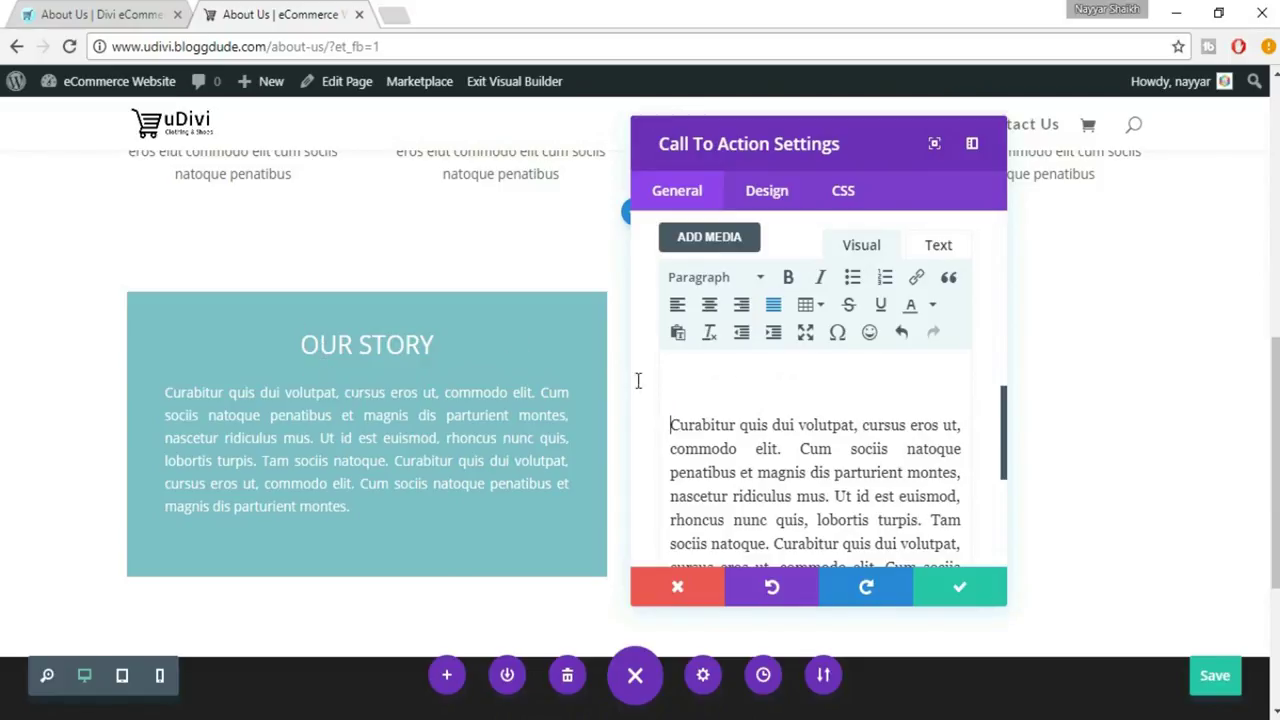
key(Return)
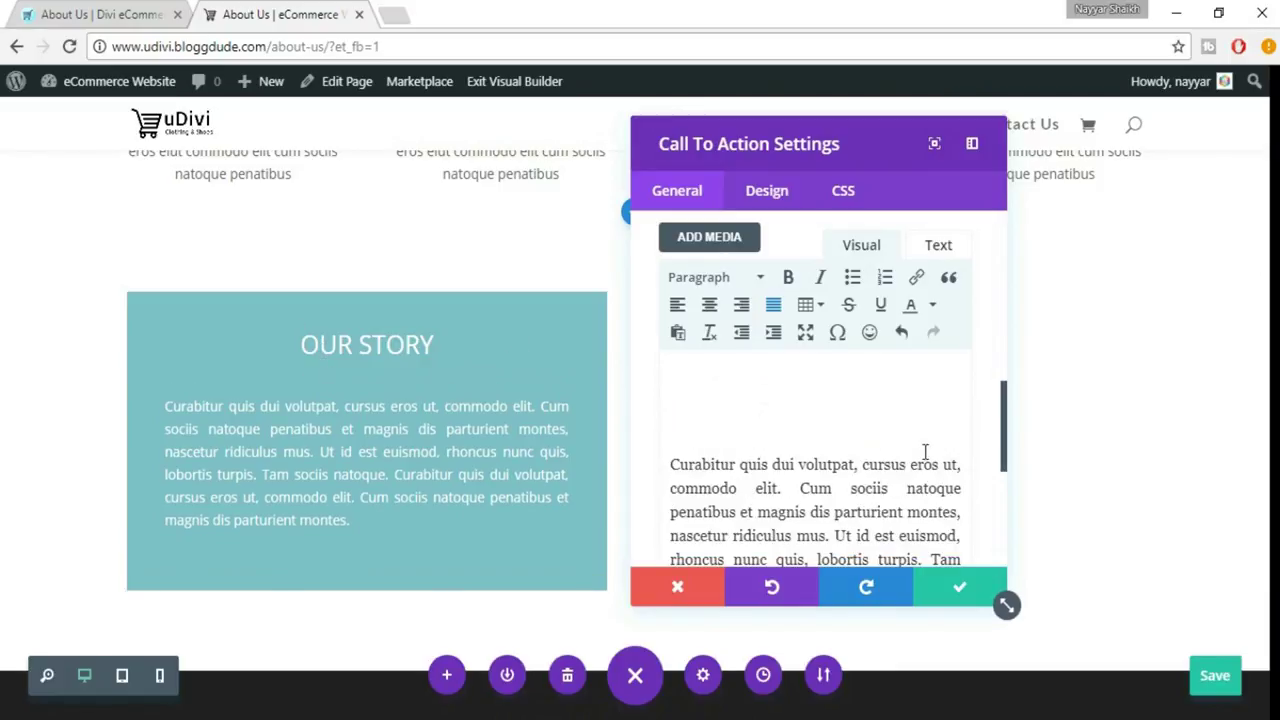
click(193, 17)
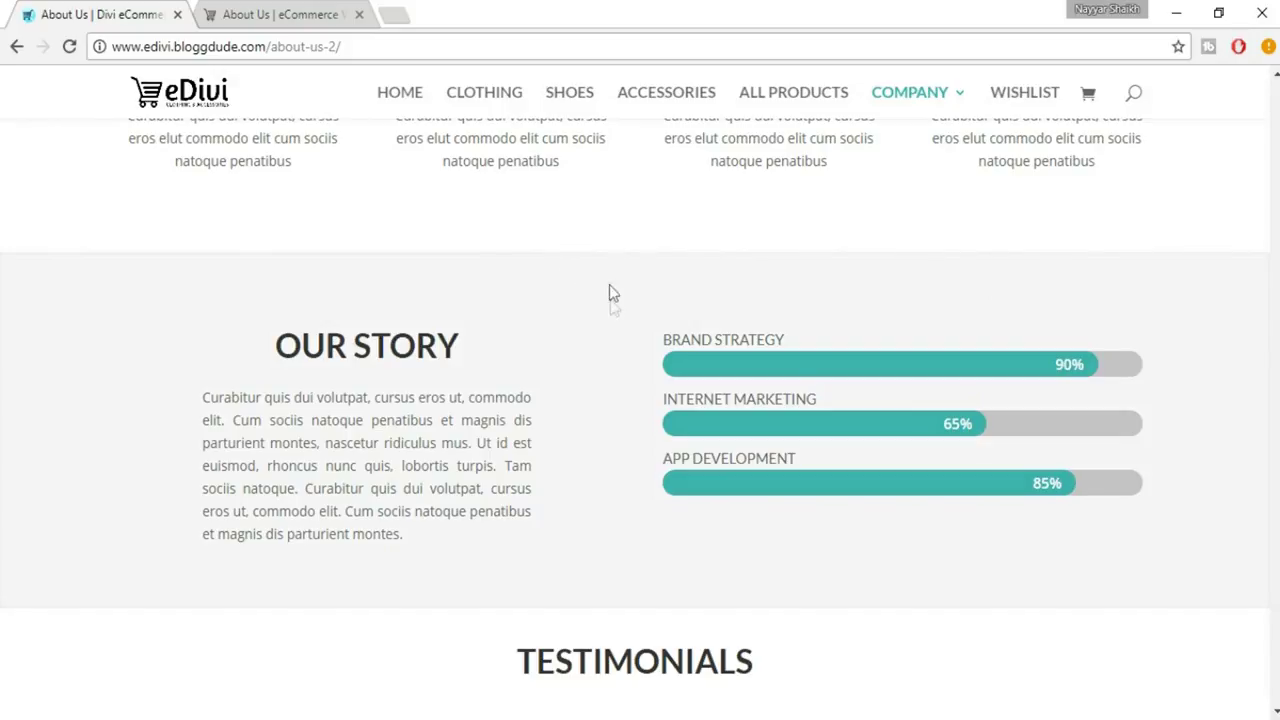
click(288, 13)
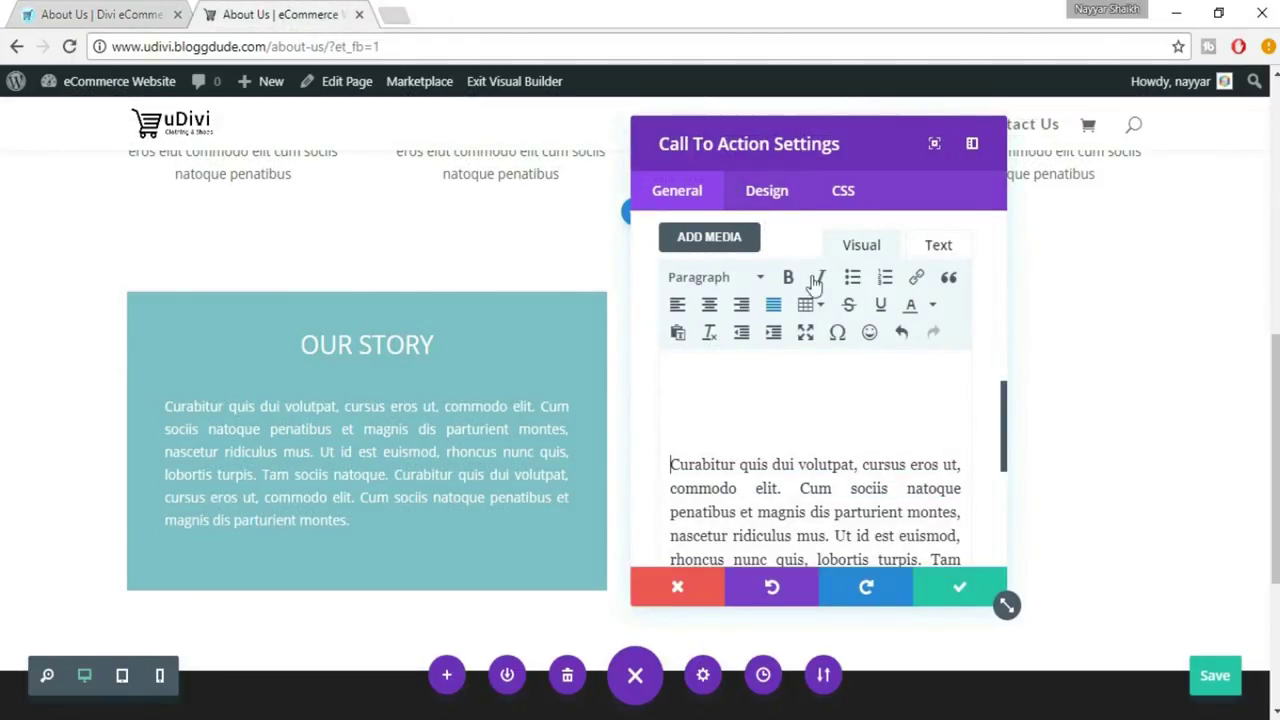
Step: Turn off the call-to-action's own background colour and save its settings
scroll(990, 292, down, 4)
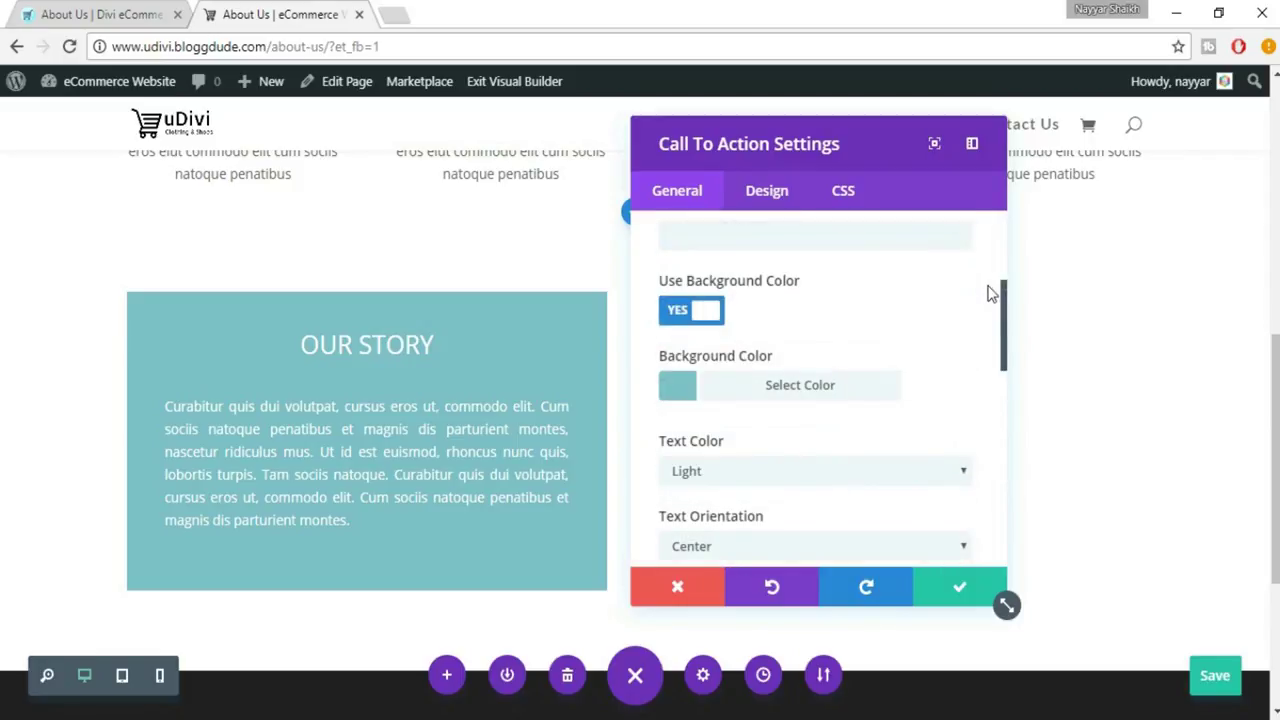
click(687, 316)
click(960, 588)
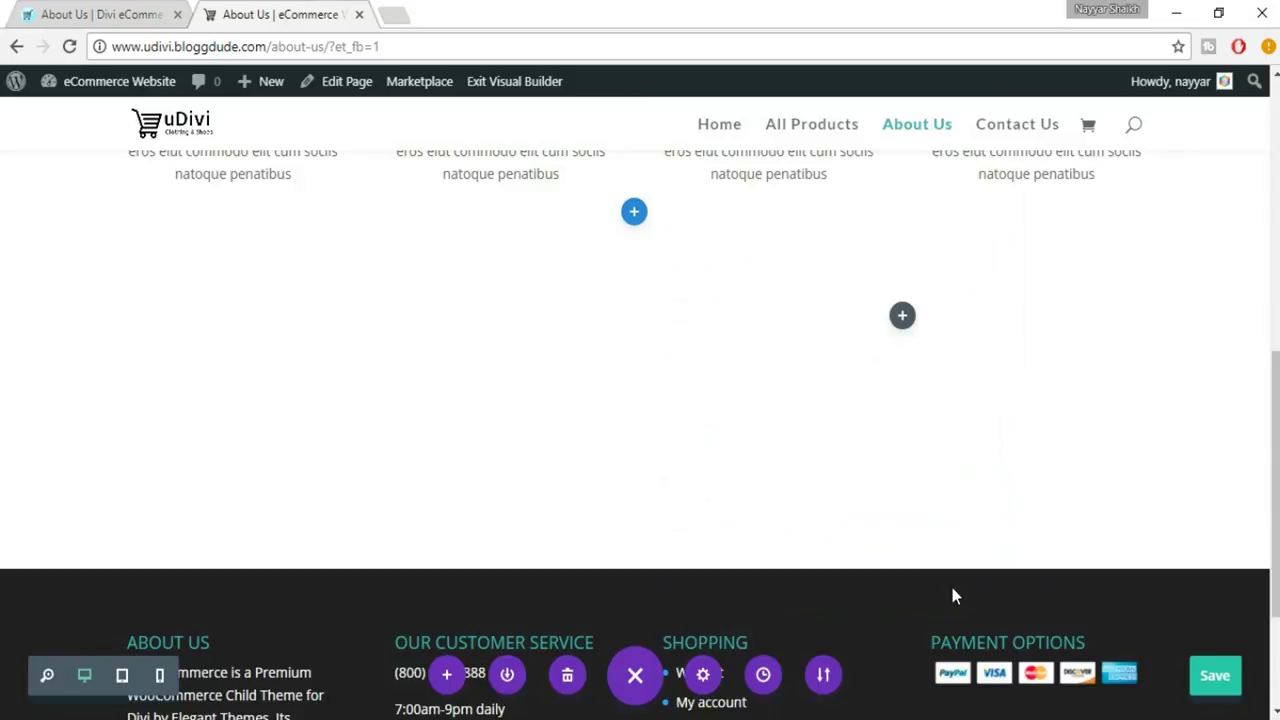
scroll(576, 367, up, 1)
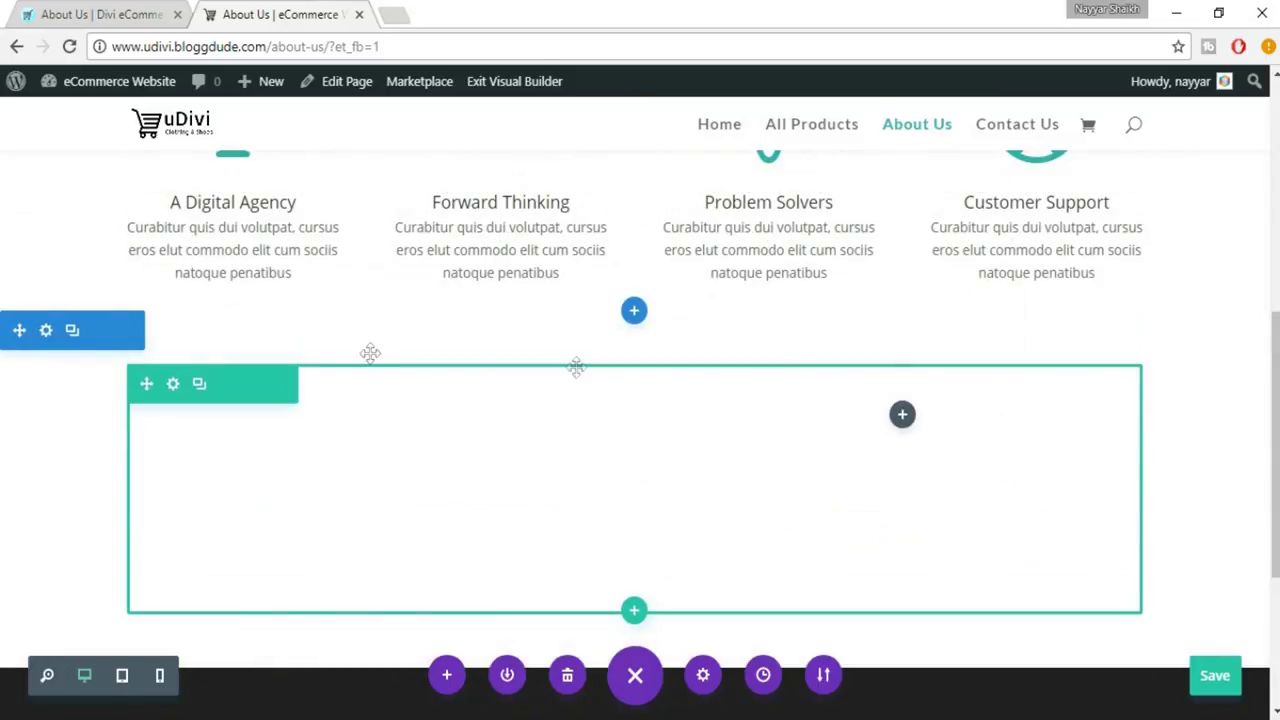
Step: Set the Our Story section's background colour to light grey #F7F7F7
click(46, 331)
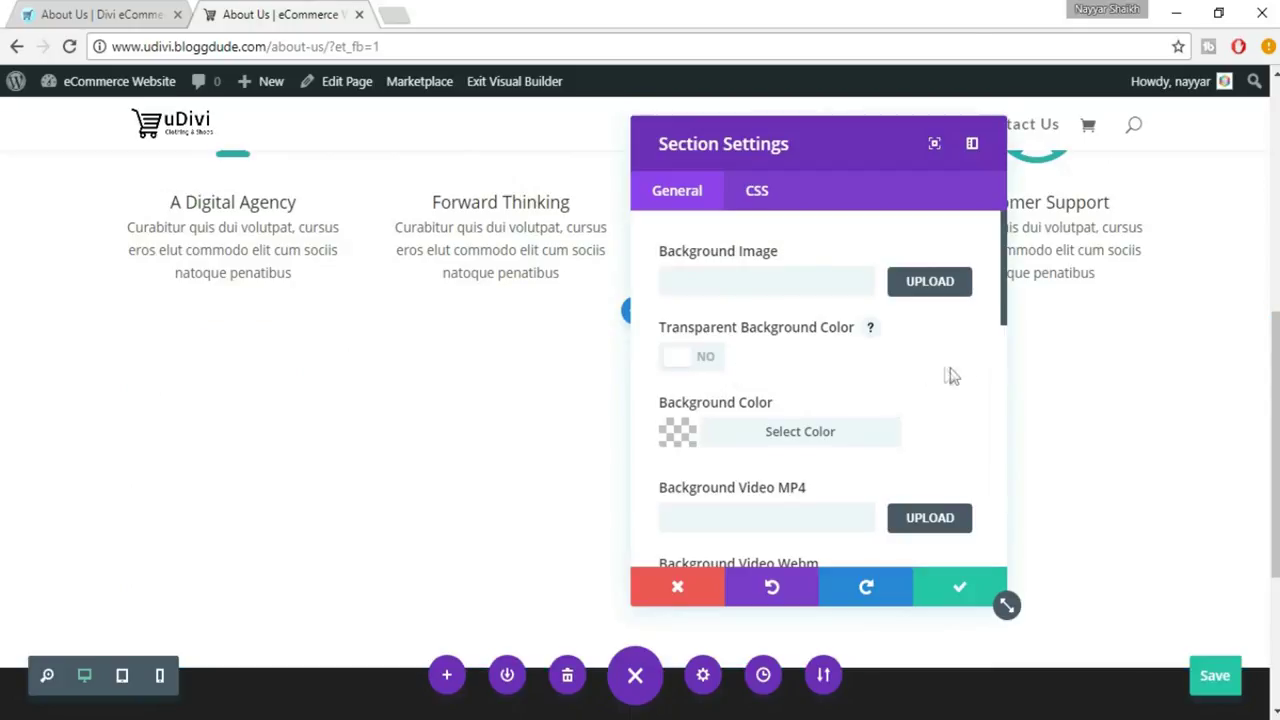
scroll(961, 376, down, 1)
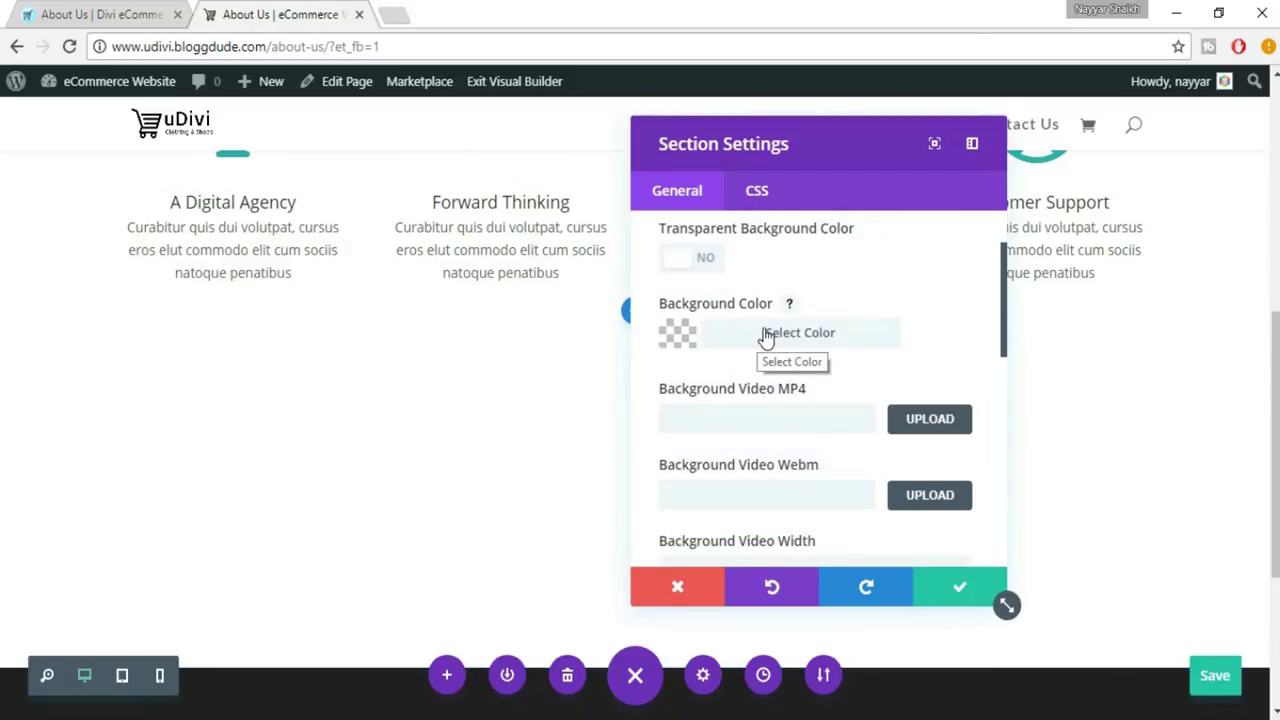
click(765, 337)
scroll(947, 363, down, 2)
scroll(949, 364, up, 1)
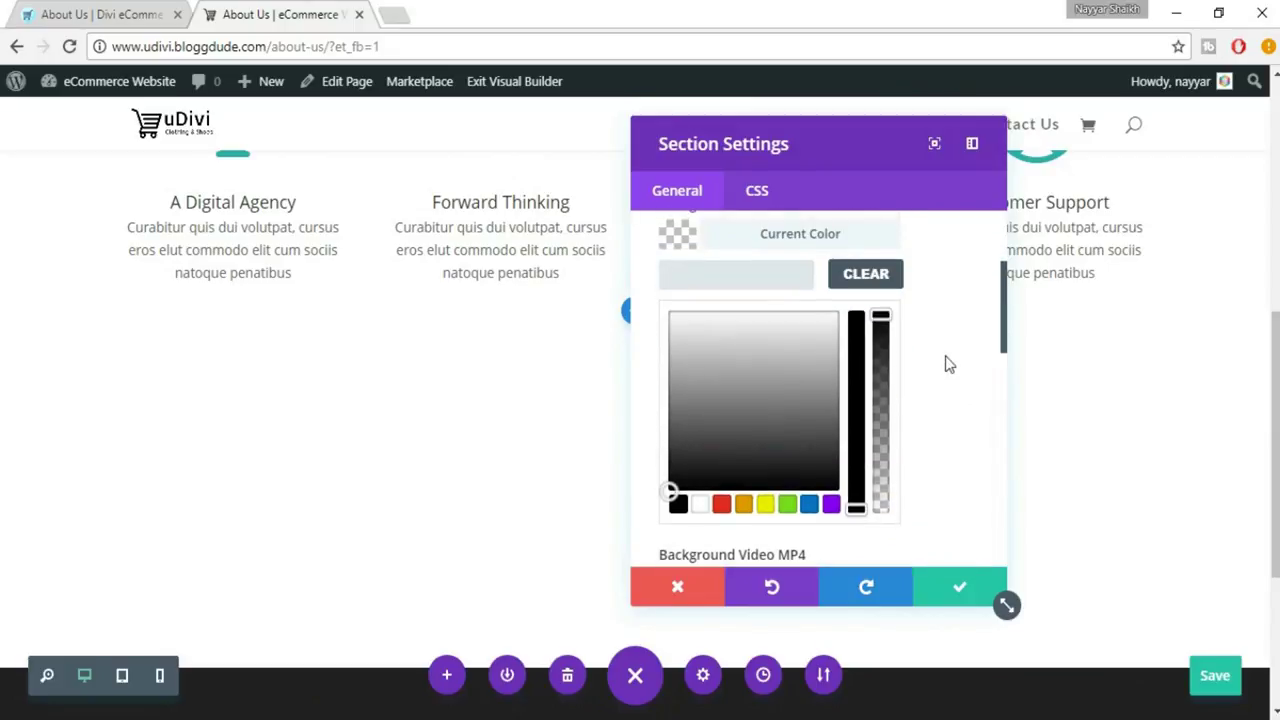
click(706, 364)
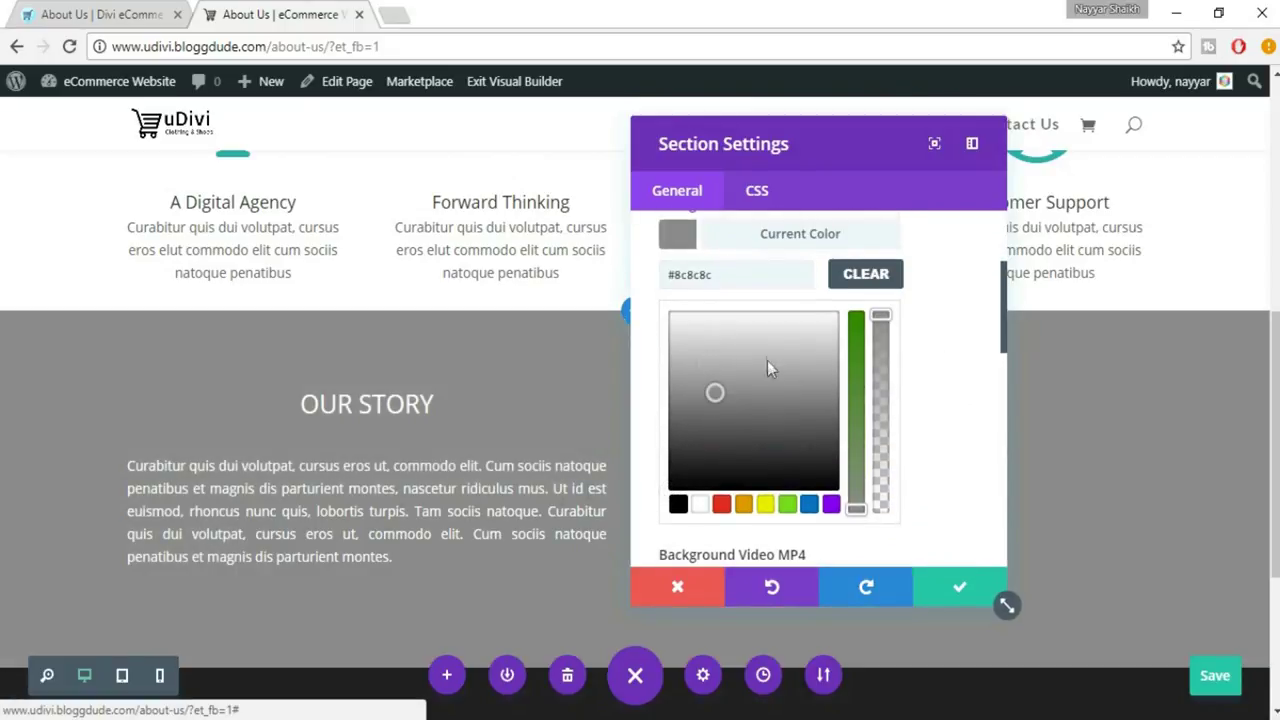
click(766, 357)
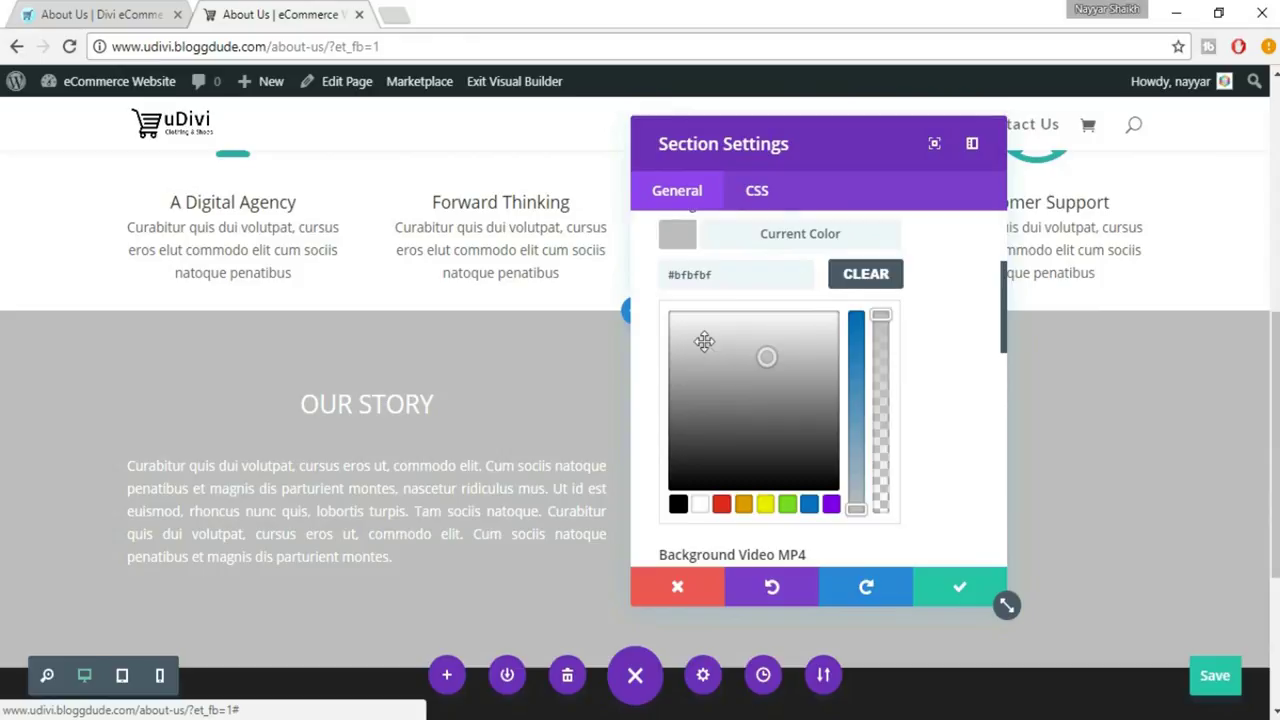
click(704, 342)
drag(711, 274, 675, 272)
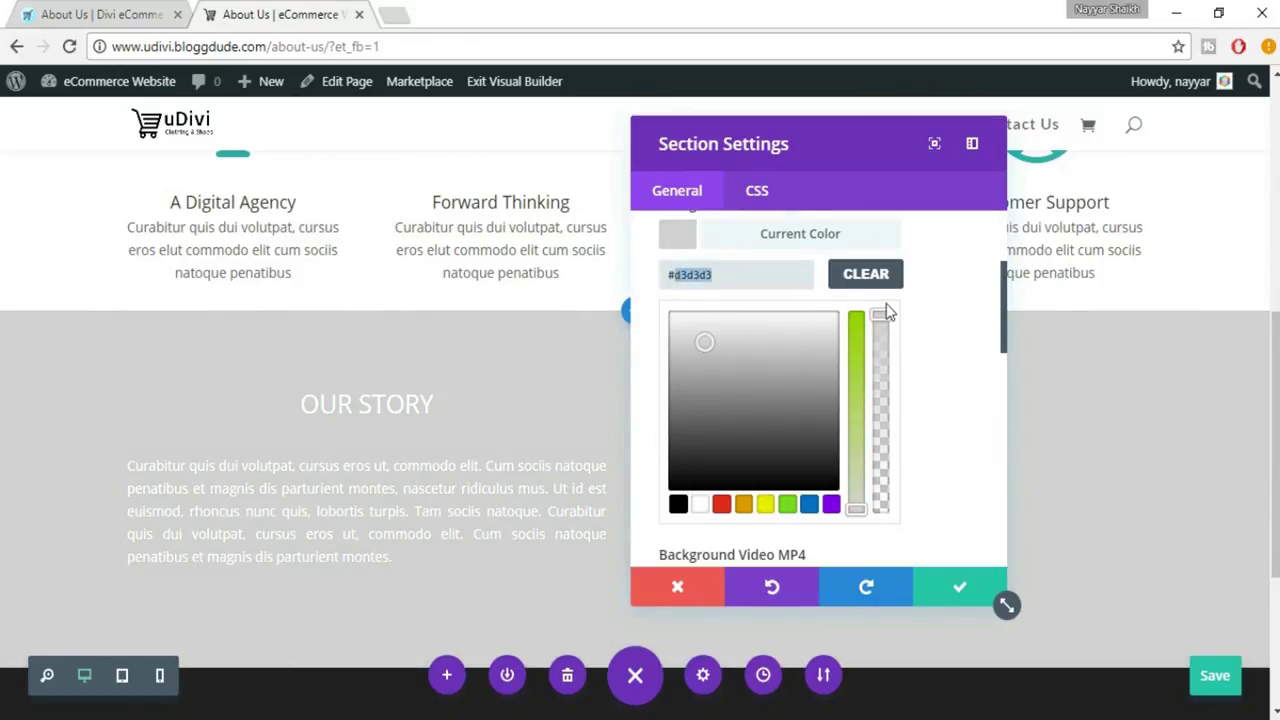
text(F7F7F7F)
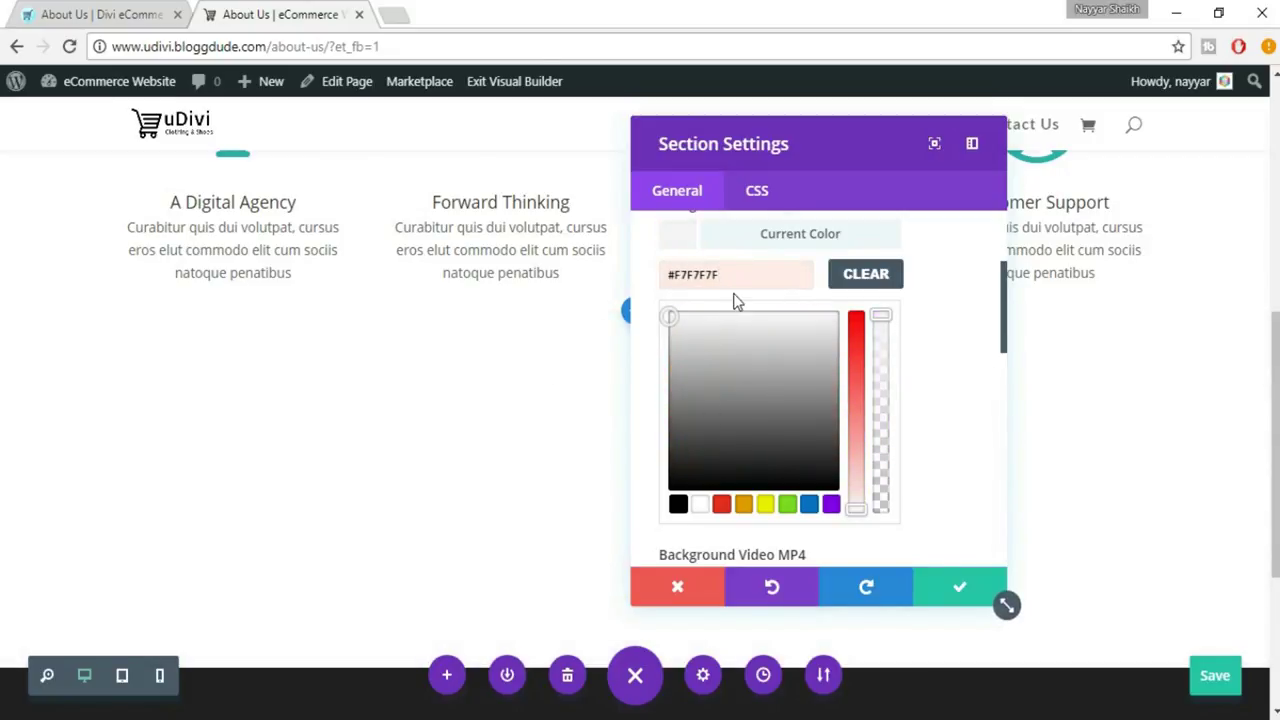
key(BackSpace)
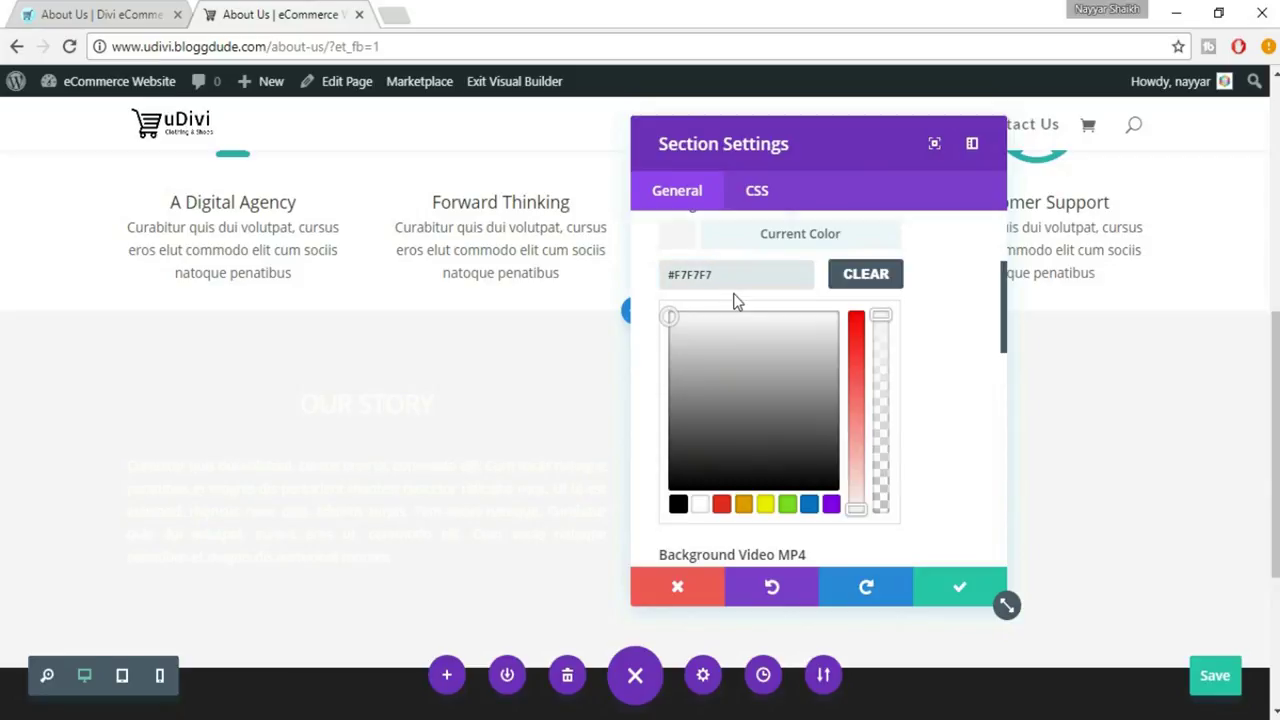
Step: Switch Show Inner Shadow to YES for the section
scroll(444, 460, up, 1)
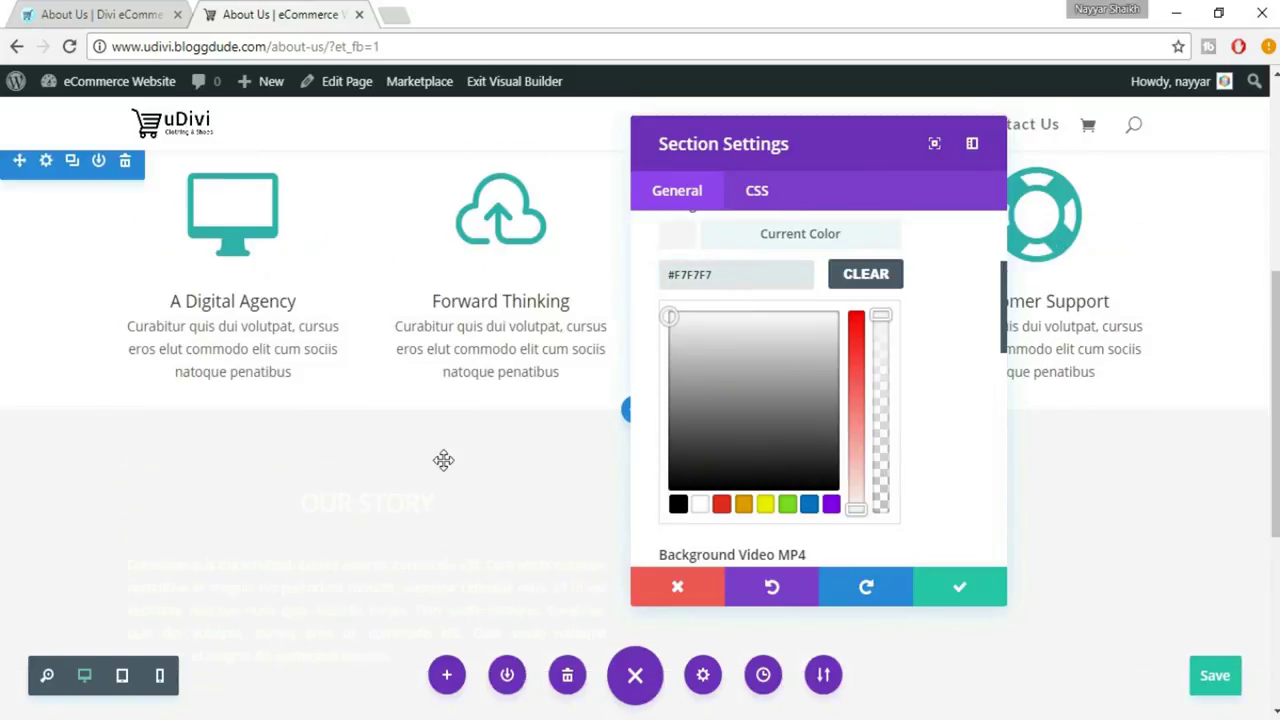
scroll(444, 460, down, 5)
scroll(444, 460, up, 3)
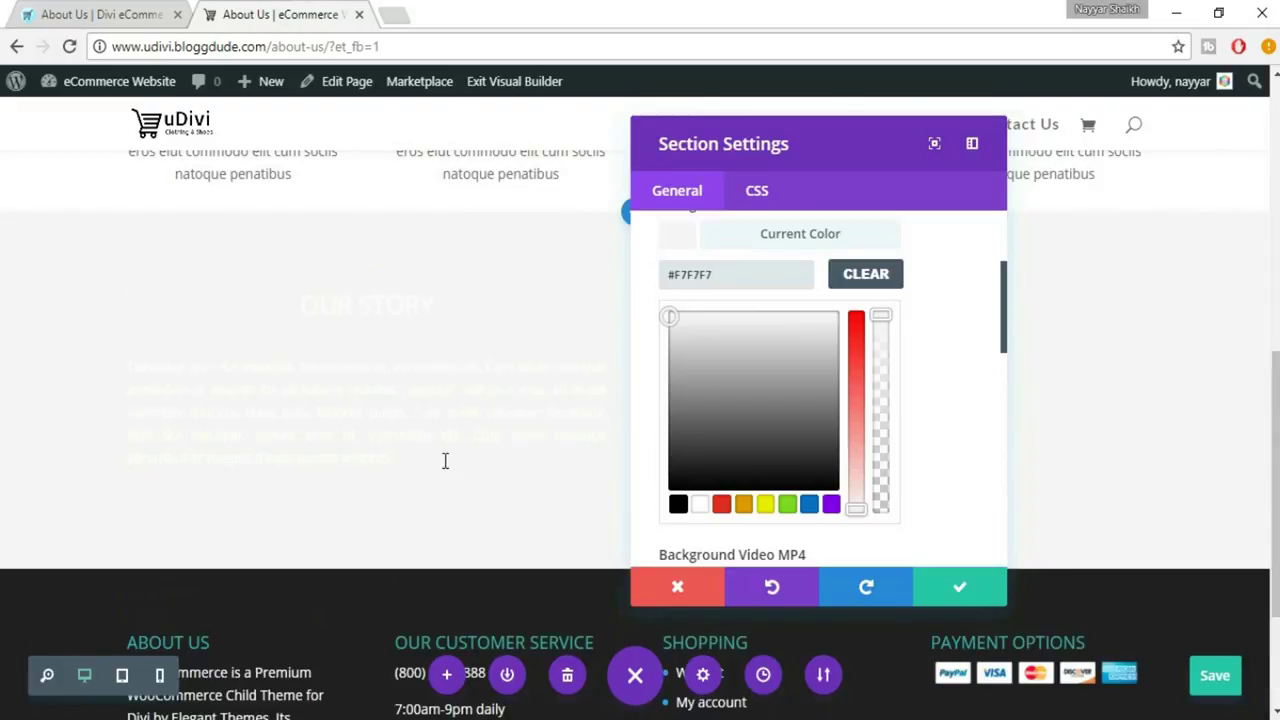
scroll(818, 450, down, 2)
click(65, 12)
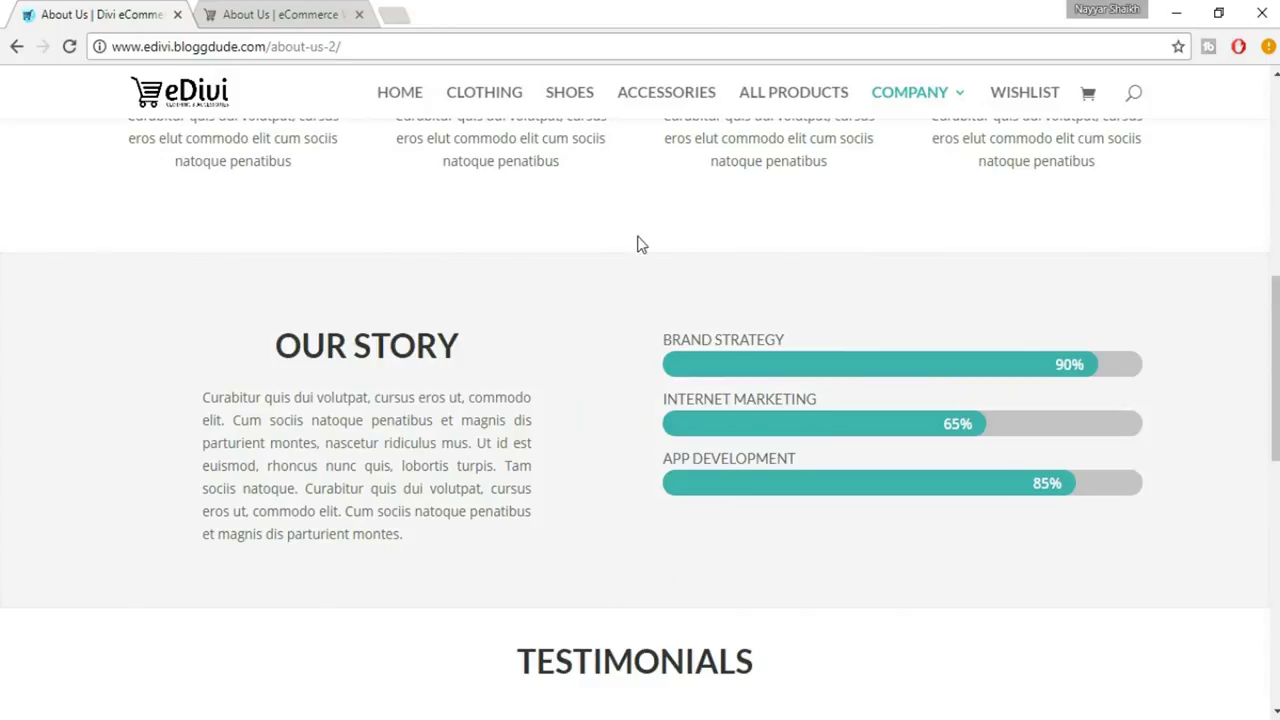
click(328, 12)
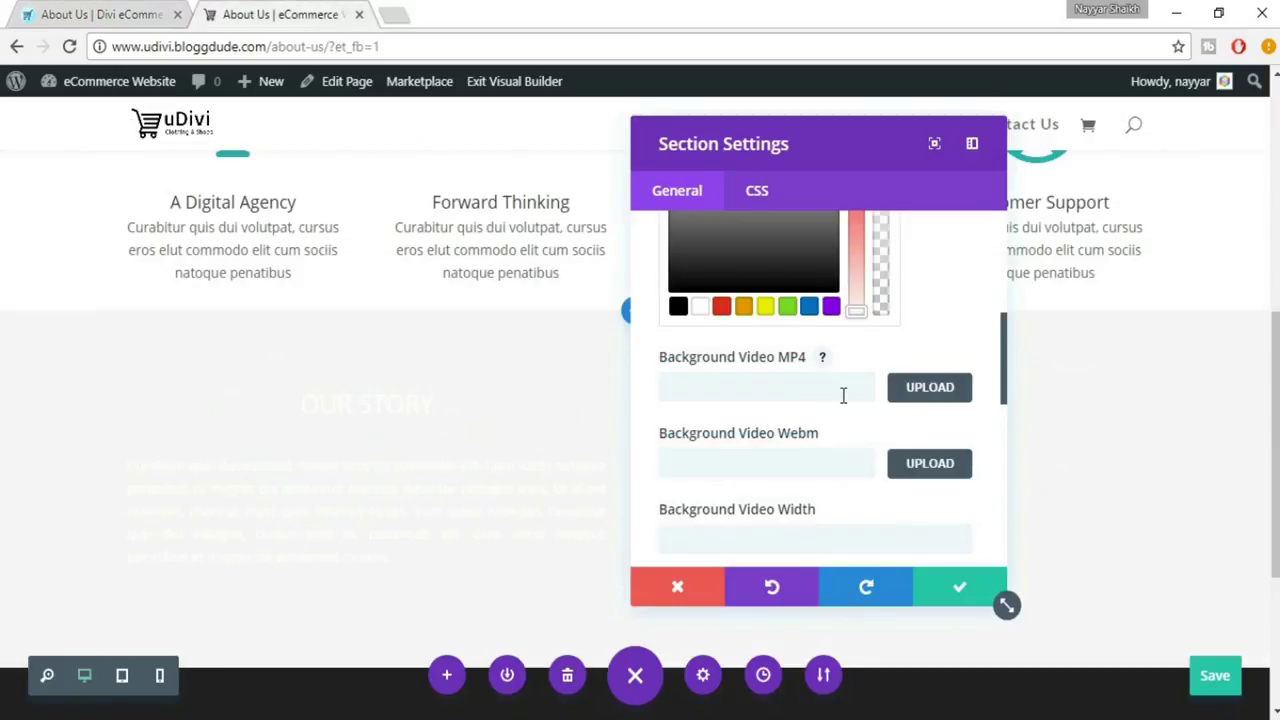
scroll(843, 395, down, 3)
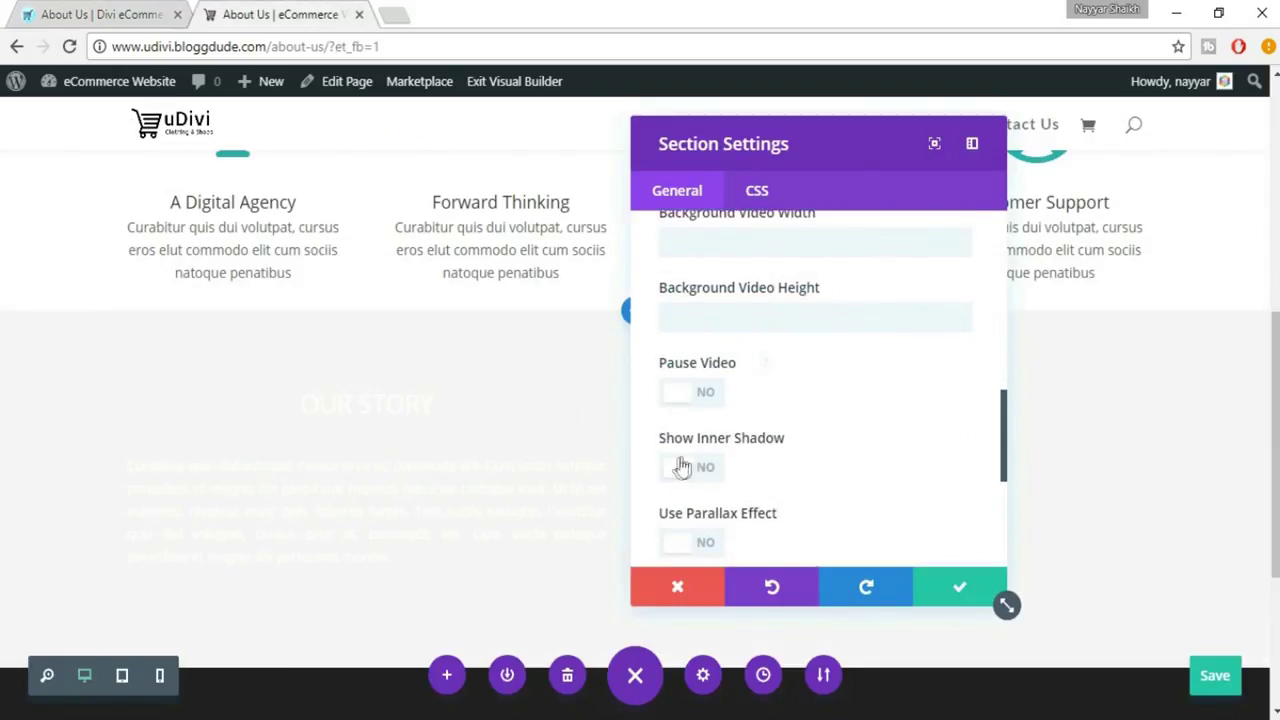
click(707, 465)
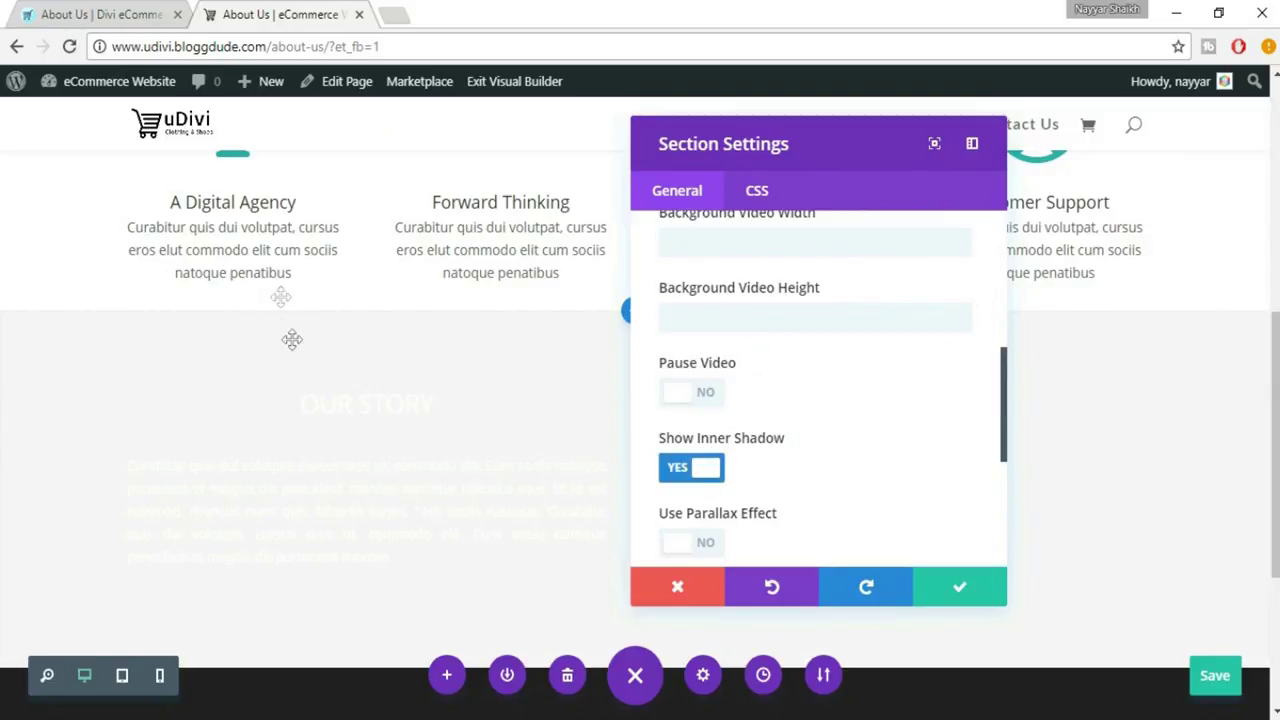
Step: Save the section settings, then set the Call To Action's text colour to Dark and save
click(951, 590)
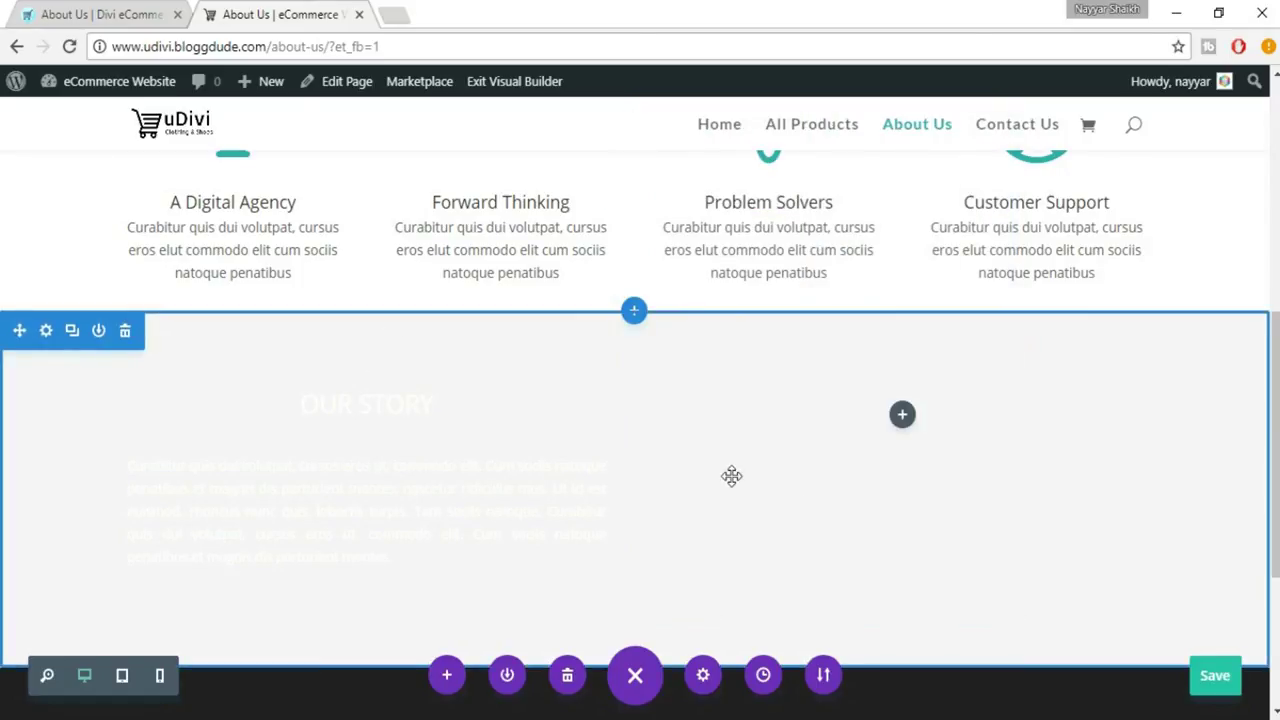
scroll(471, 323, down, 2)
scroll(471, 331, up, 1)
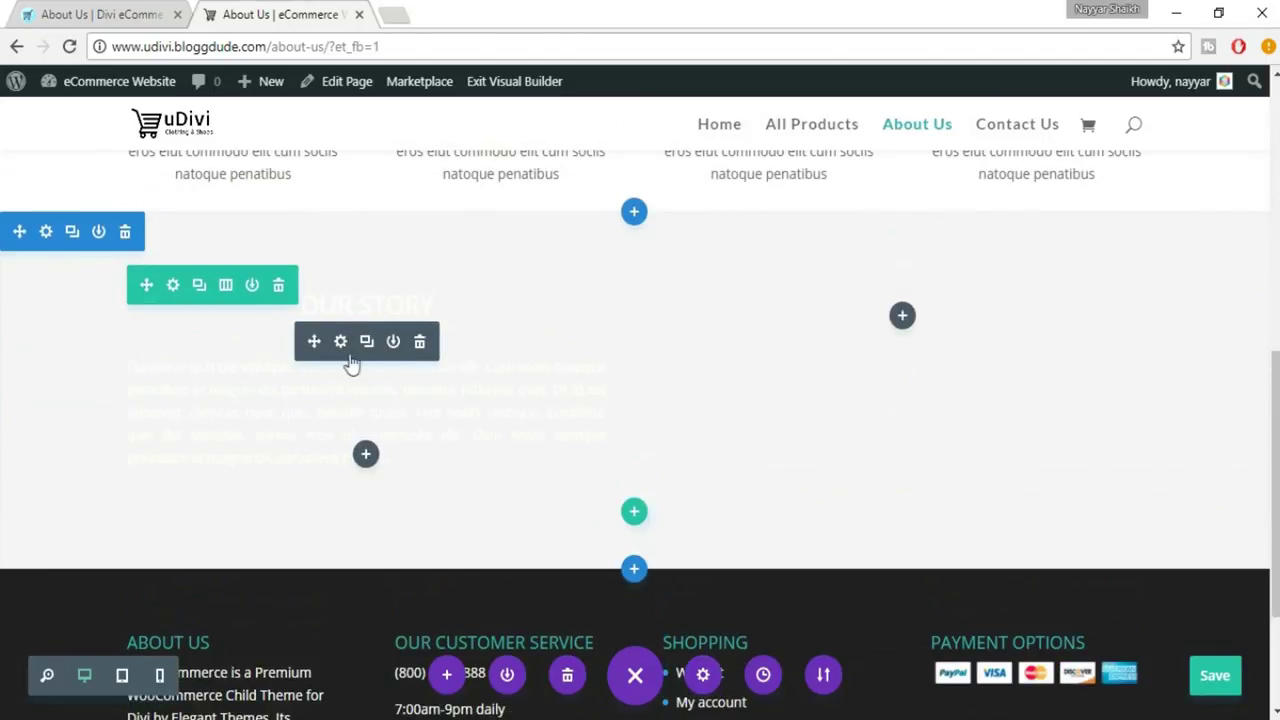
click(340, 343)
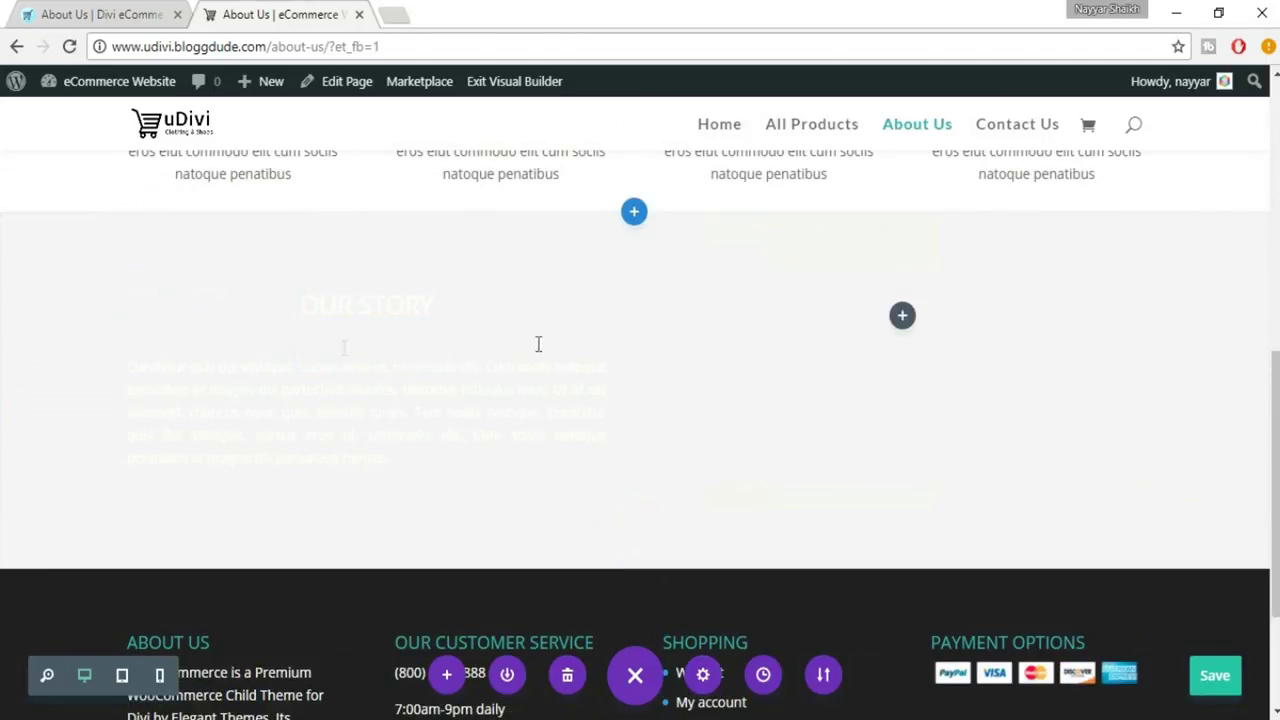
scroll(925, 380, down, 4)
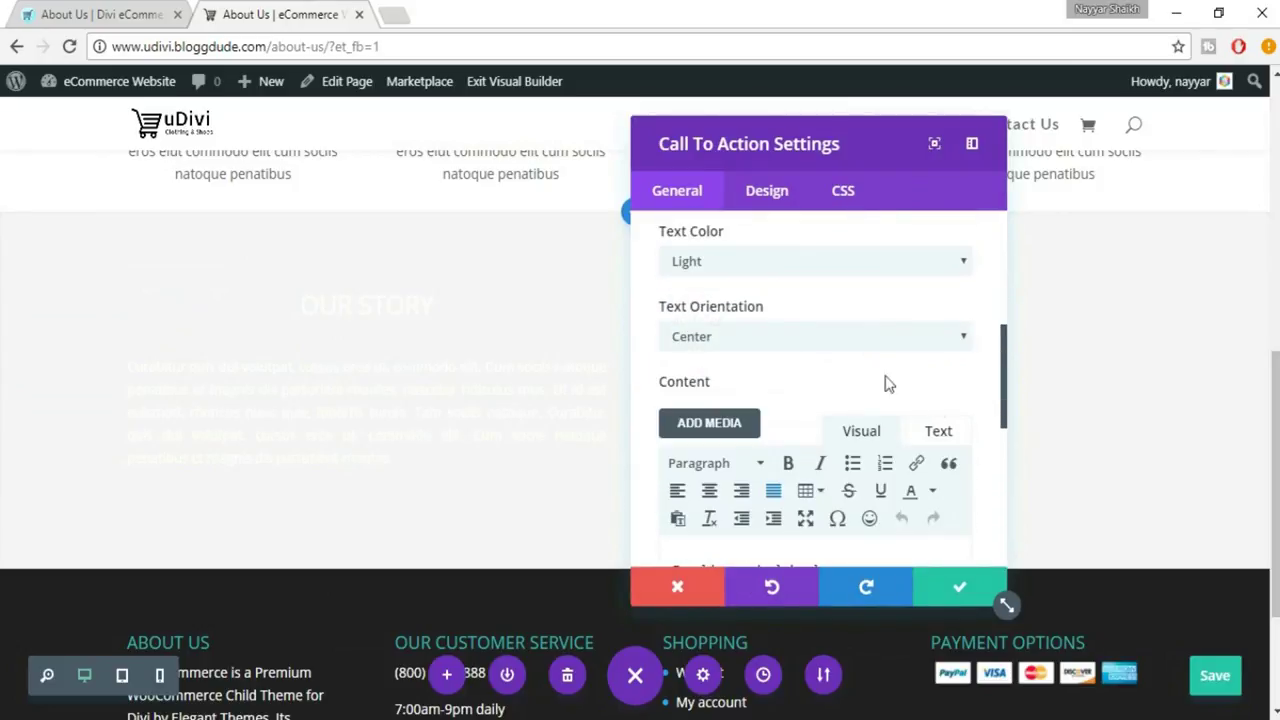
click(735, 260)
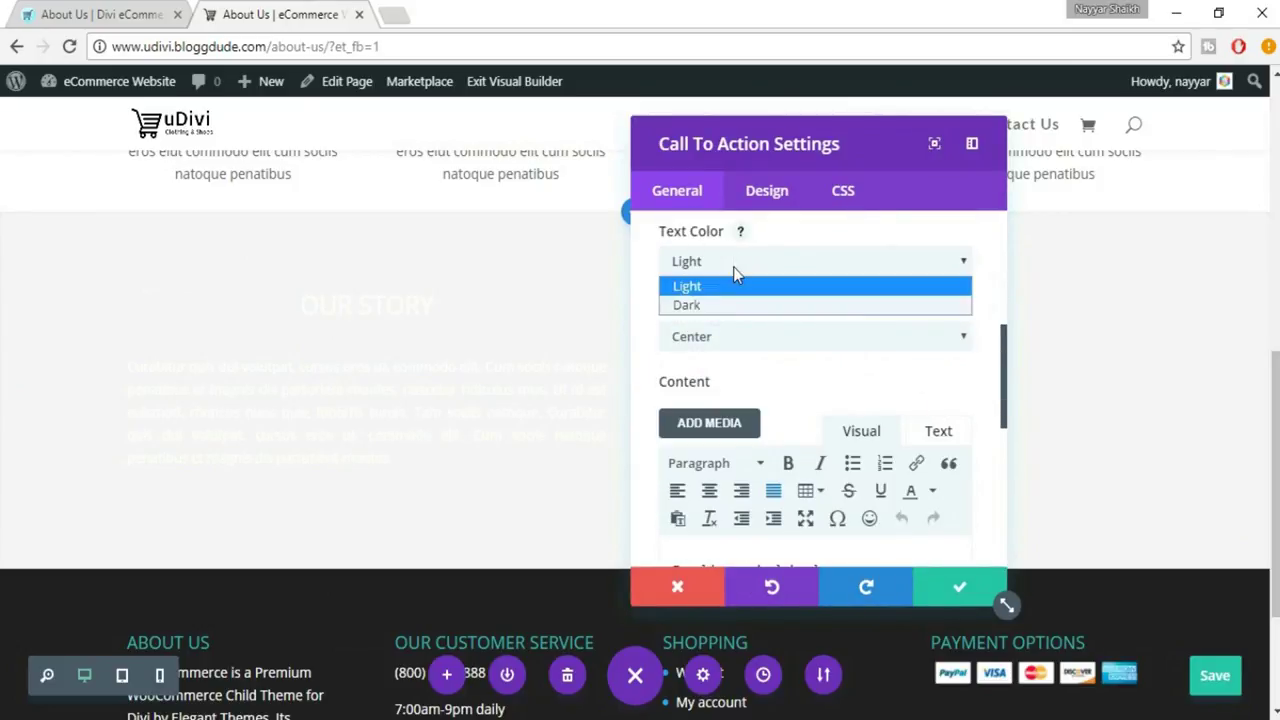
click(733, 305)
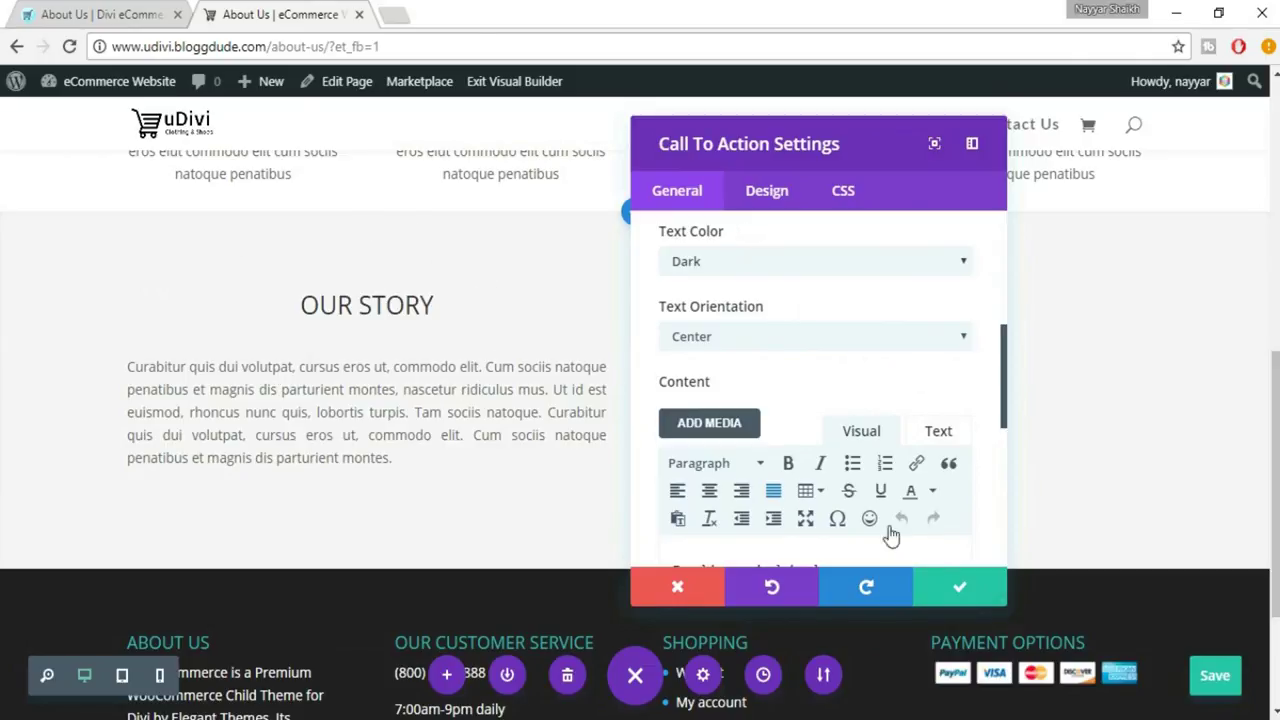
click(948, 585)
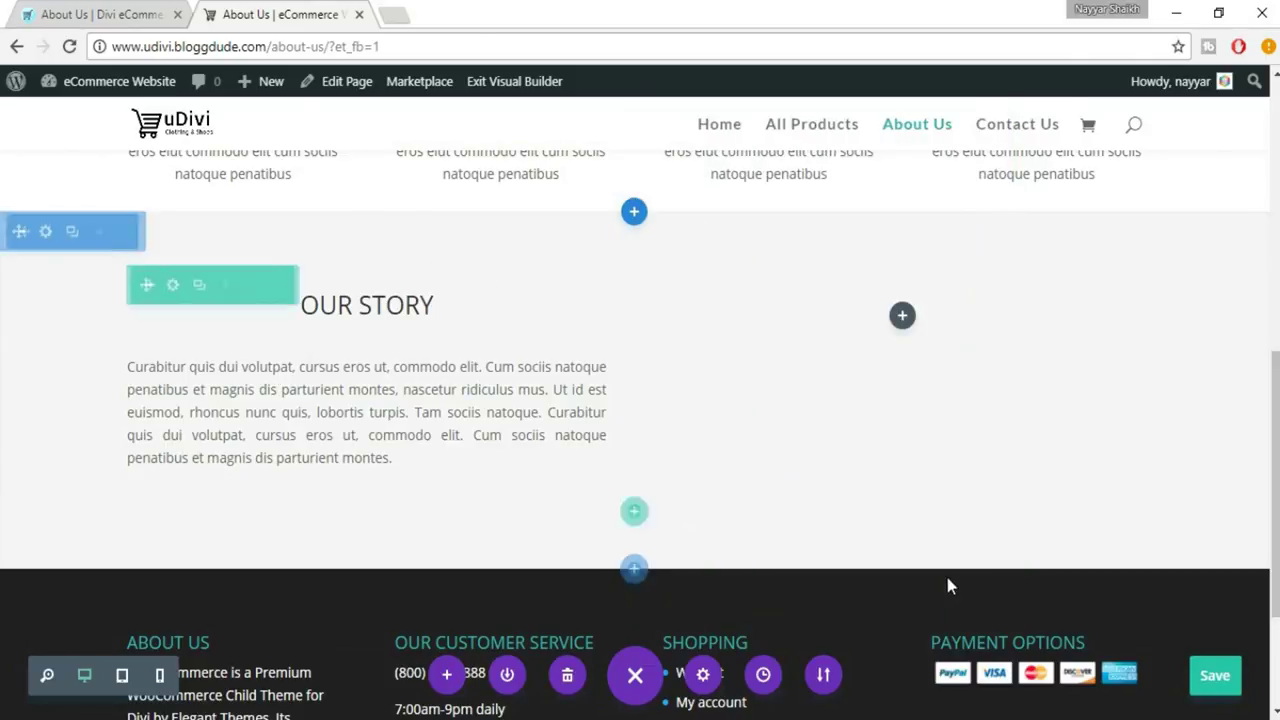
click(108, 12)
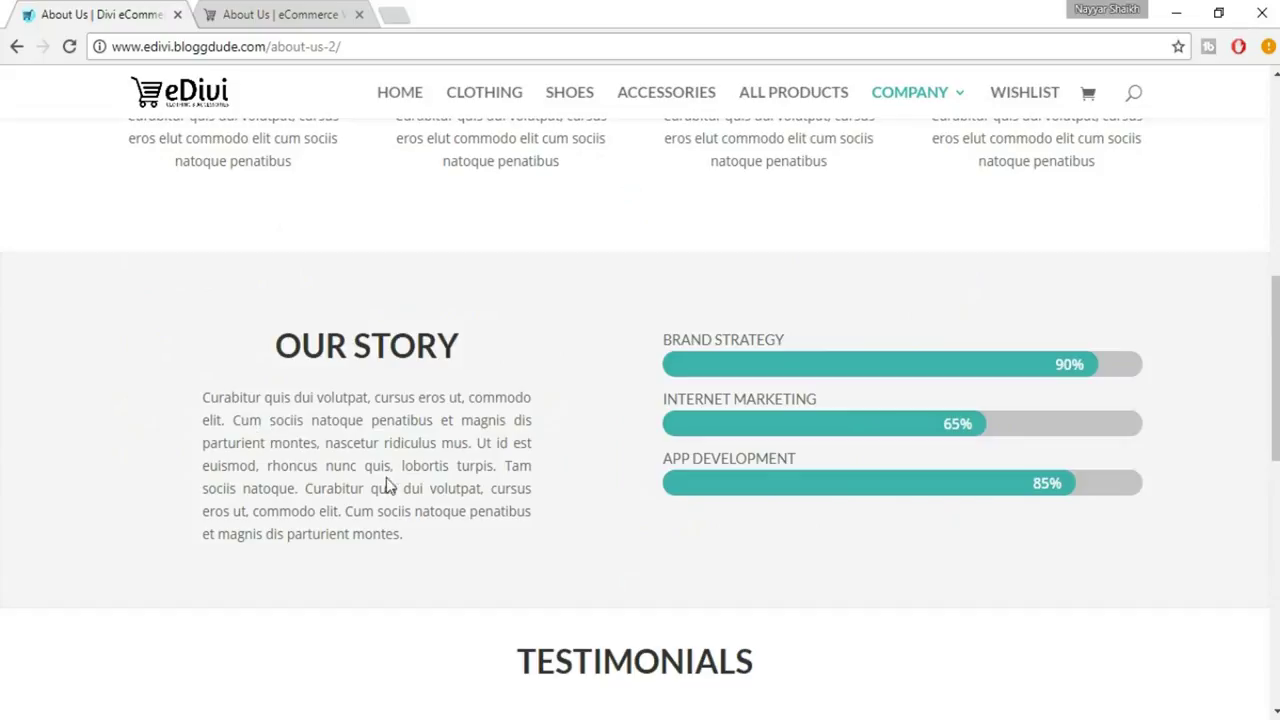
key(ctrl+Tab)
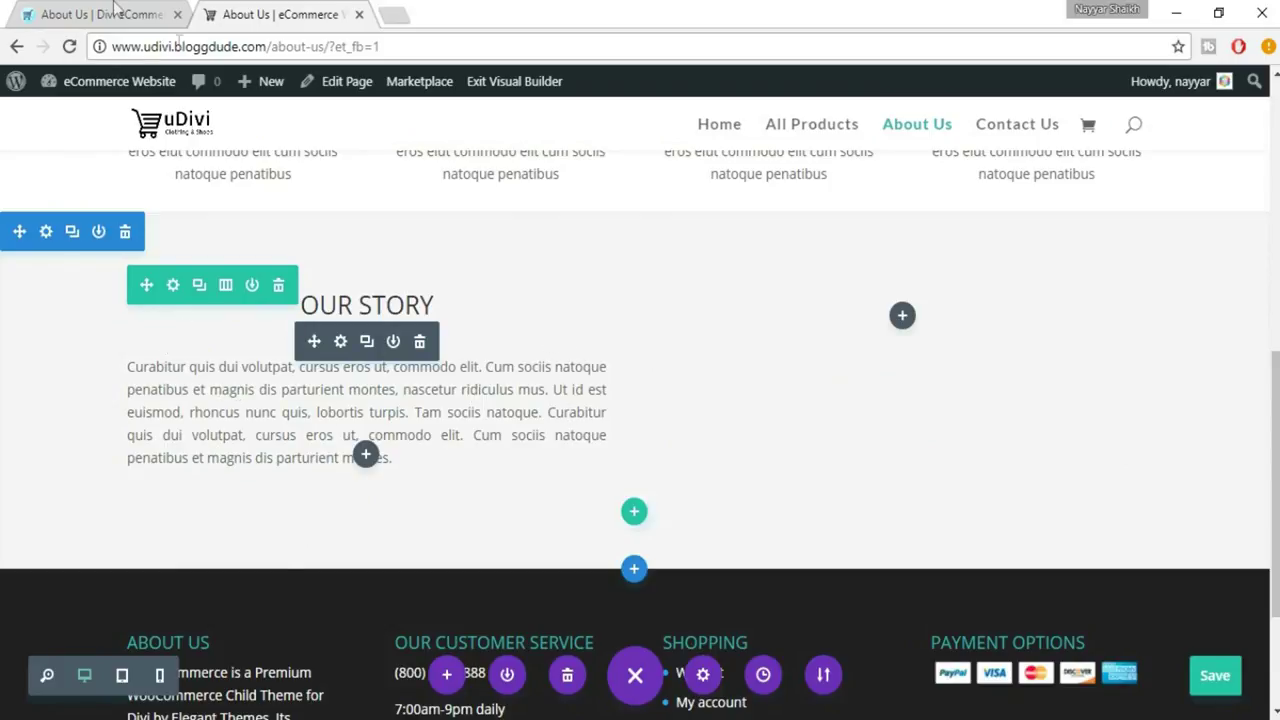
Step: Give the Call To Action 80px left and right padding in the Design tab
click(341, 343)
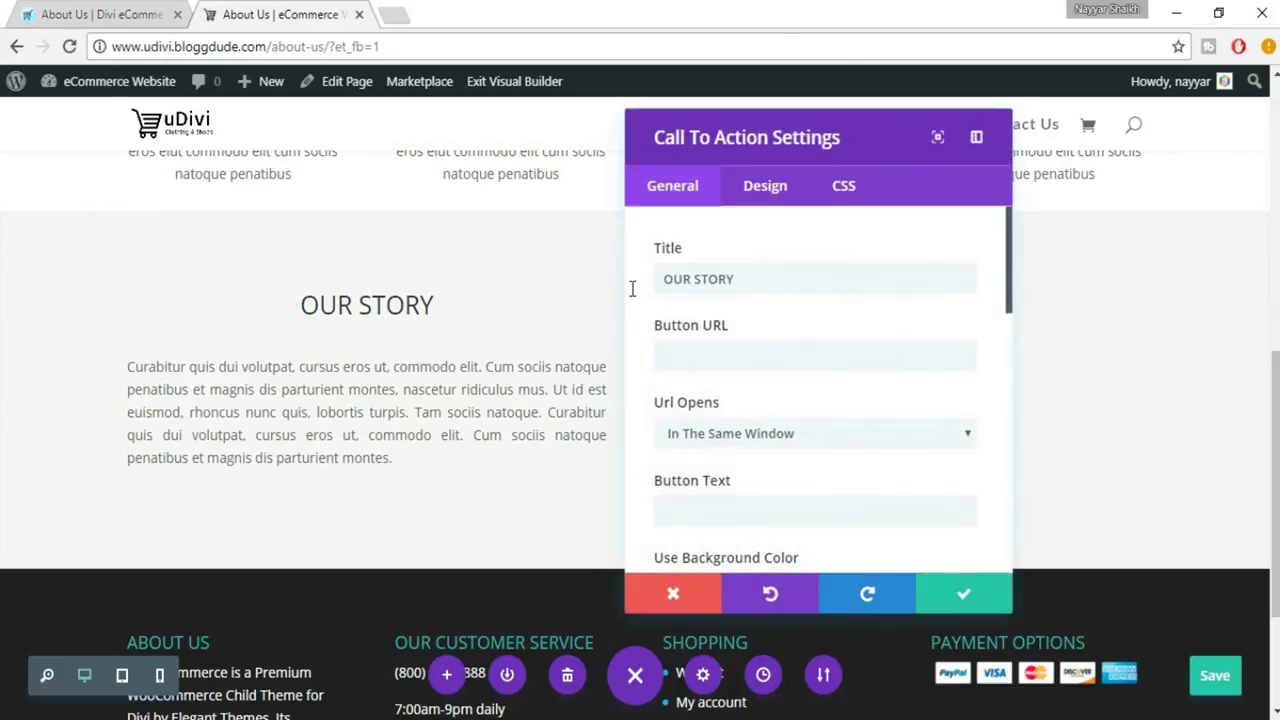
click(768, 197)
drag(1000, 257, 994, 508)
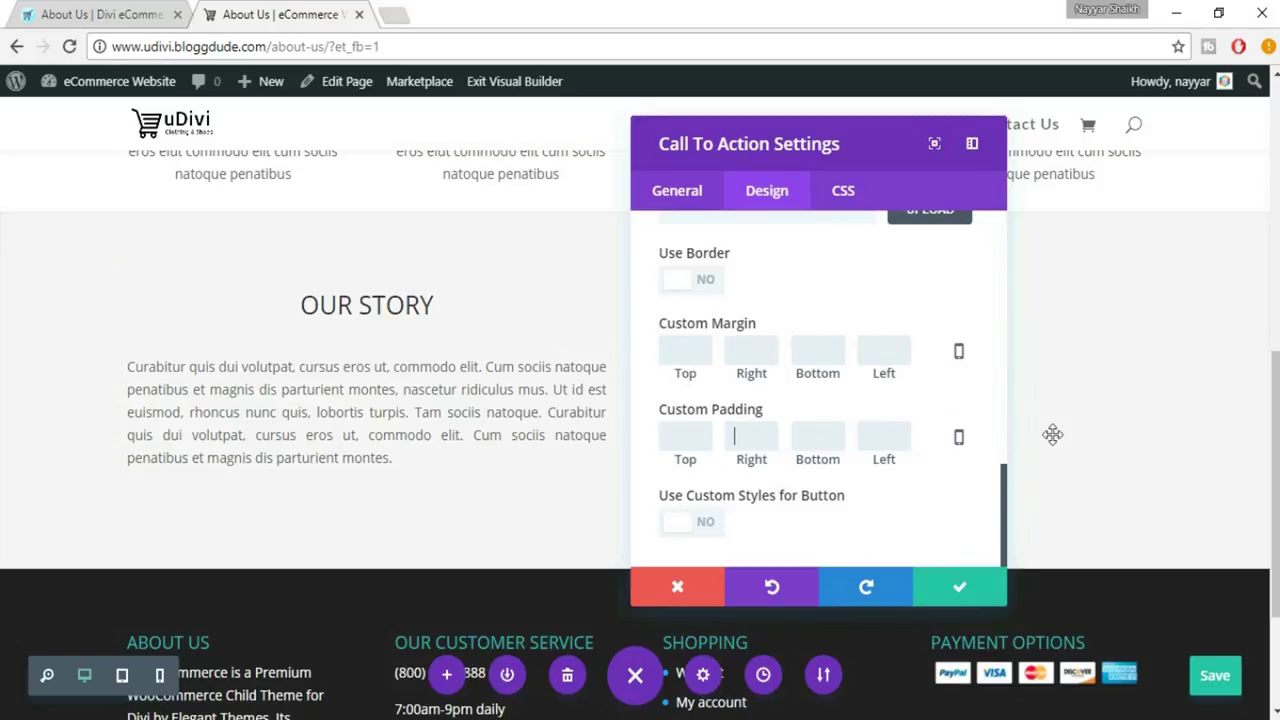
text(80)
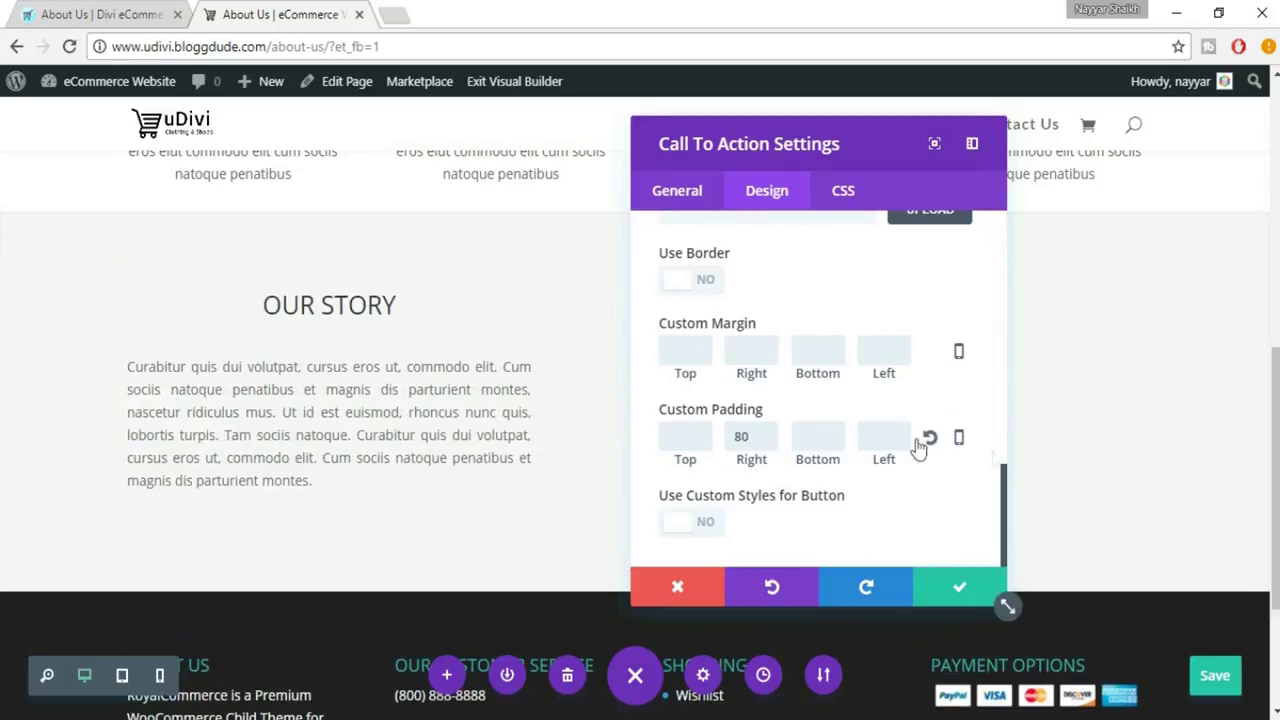
click(888, 434)
text(80)
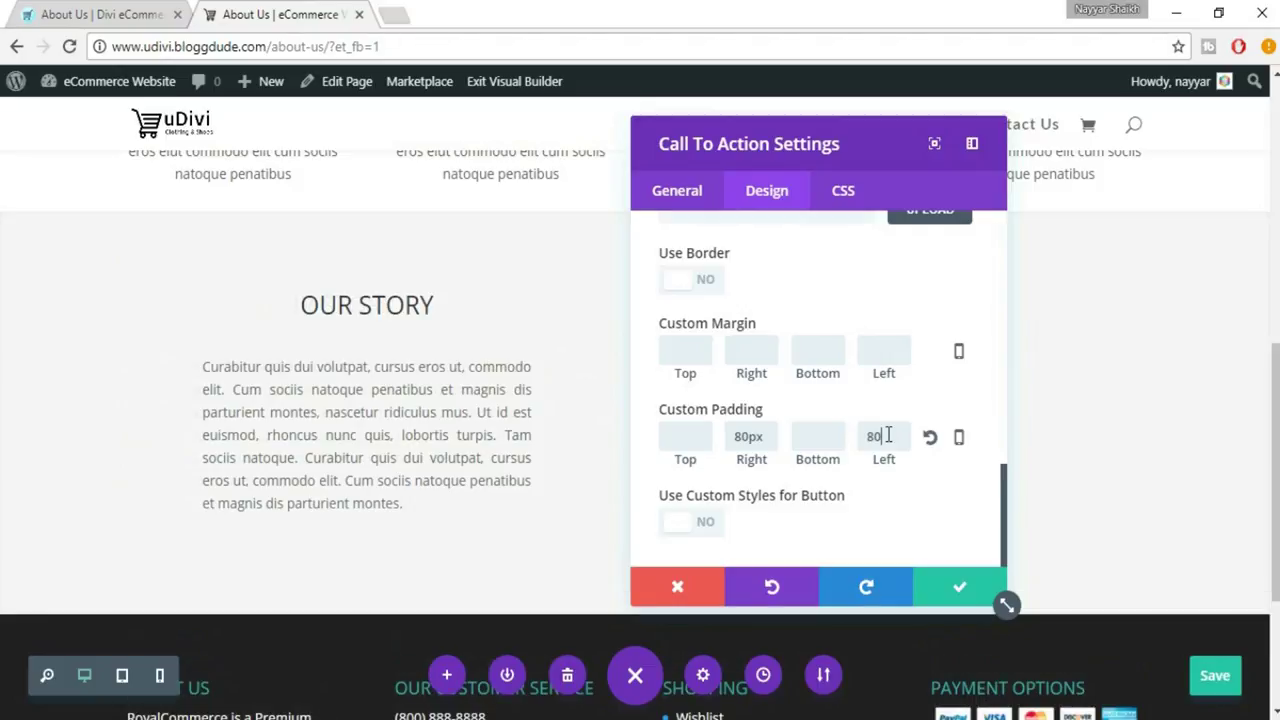
click(90, 12)
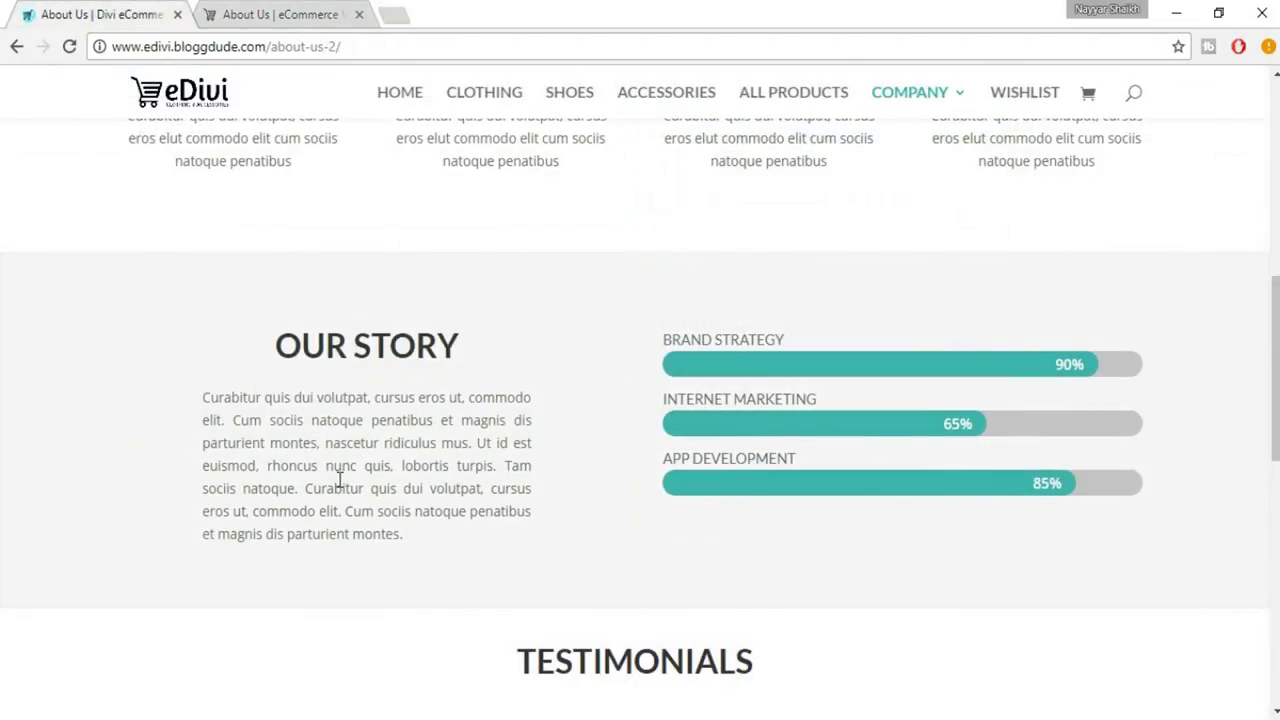
click(290, 13)
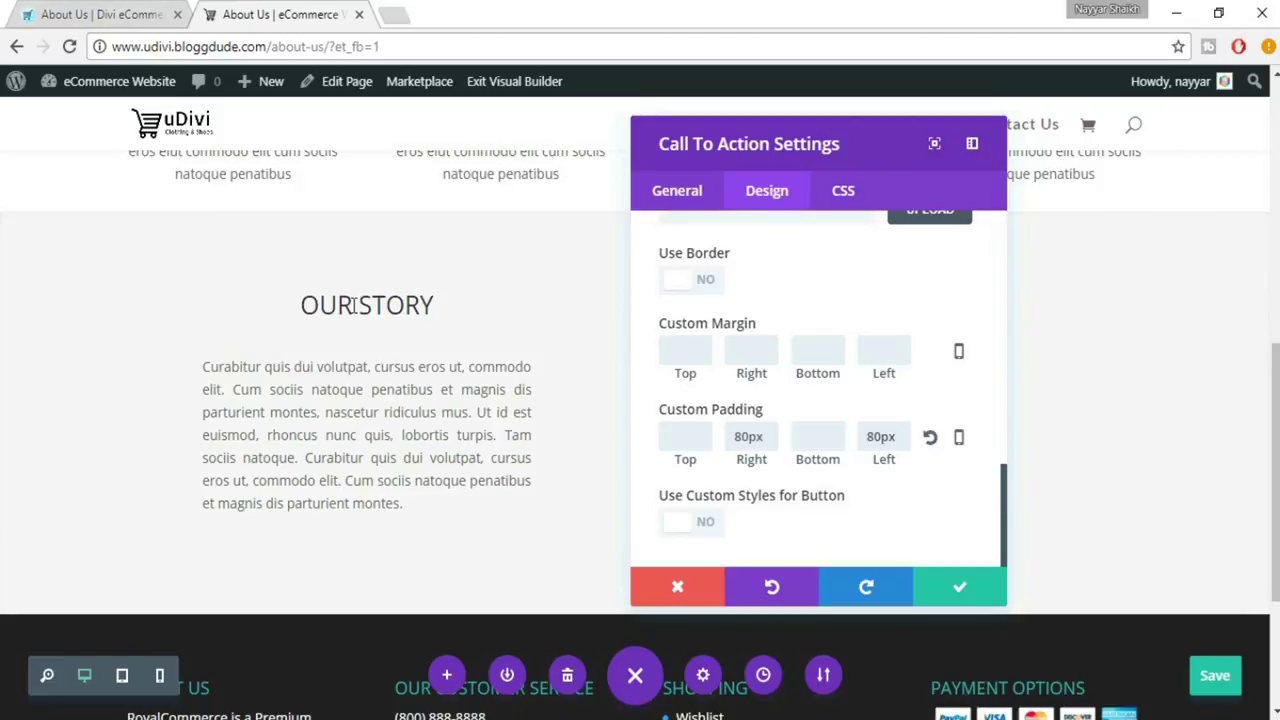
Step: Make the OUR STORY heading 35px and bold, then save the settings
scroll(845, 357, up, 5)
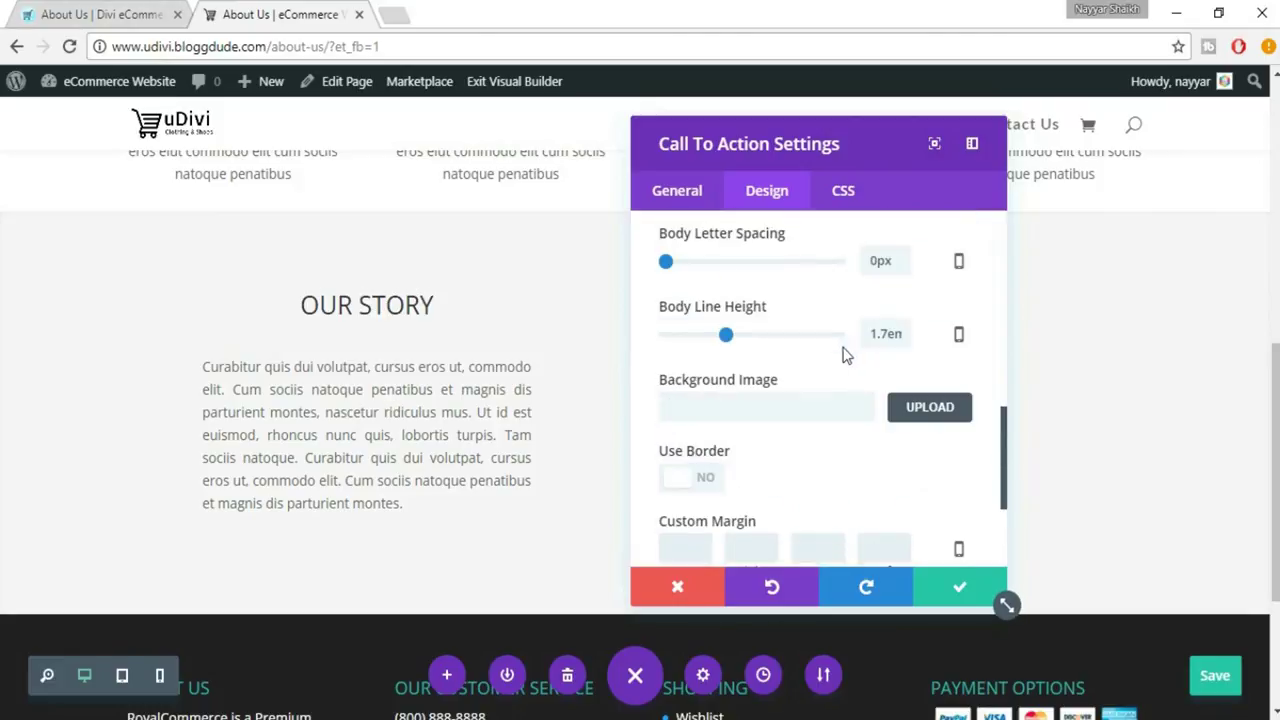
scroll(865, 360, up, 2)
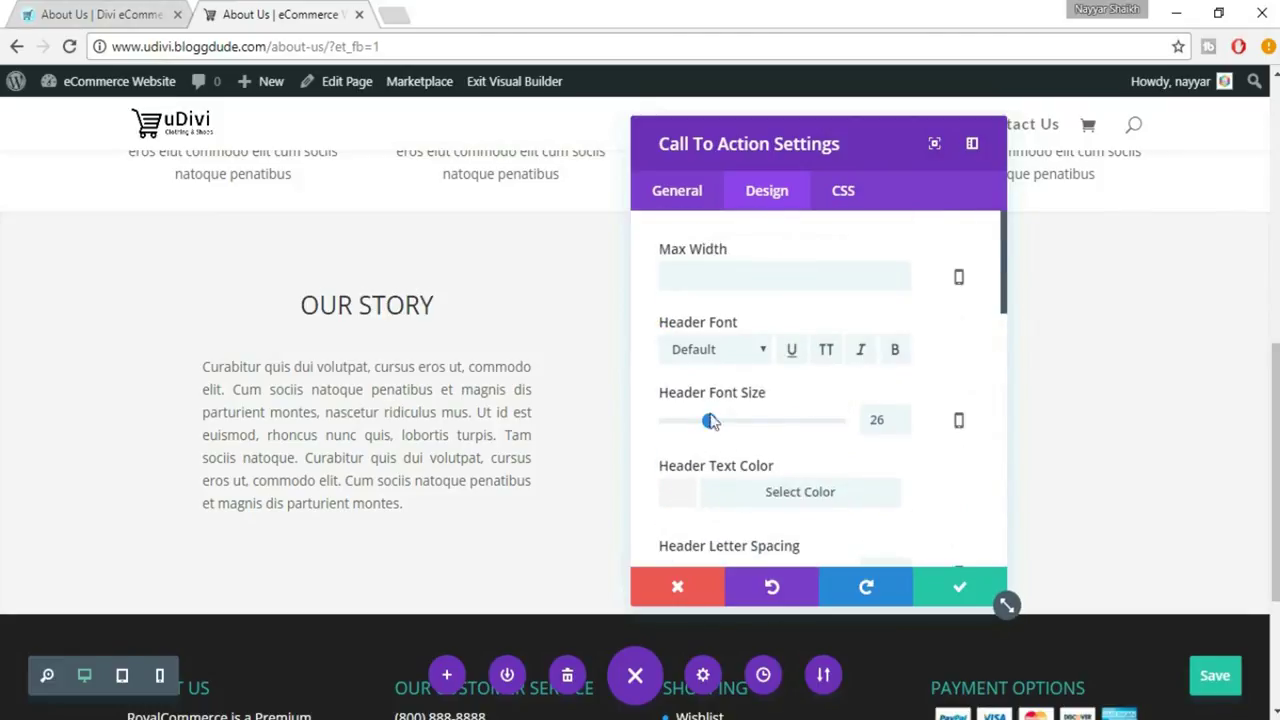
drag(890, 425, 836, 425)
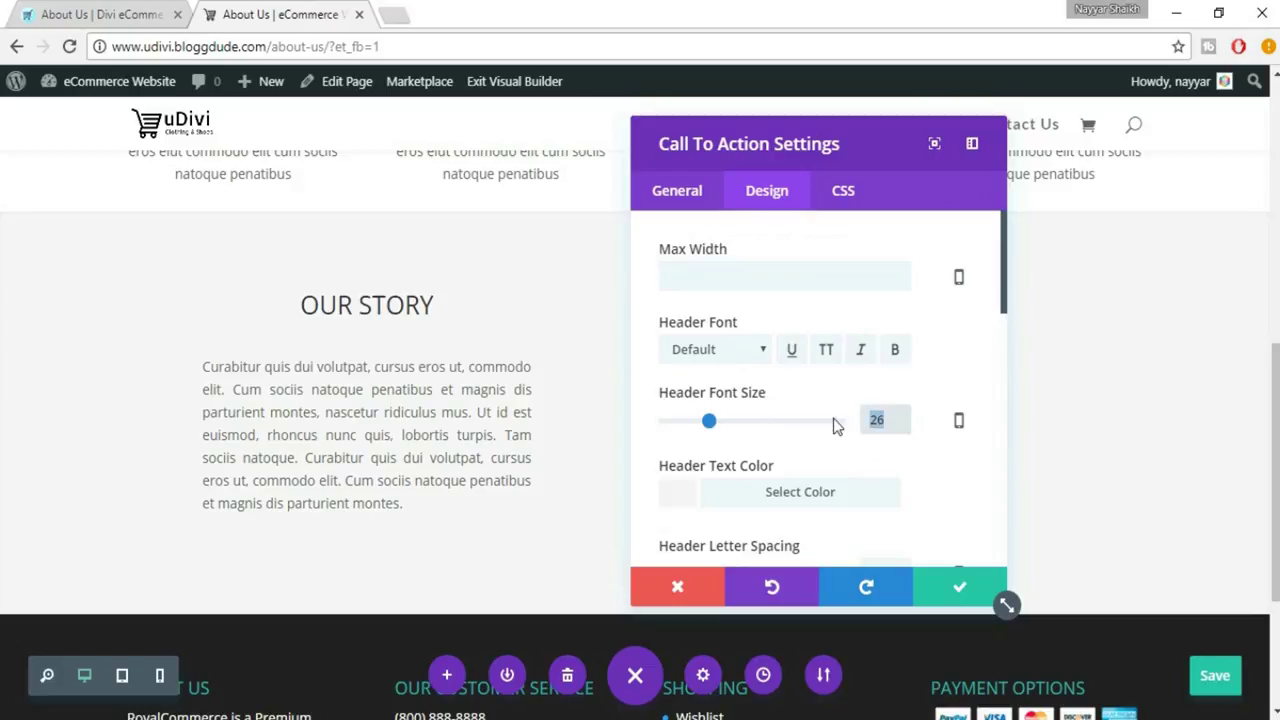
text(35px)
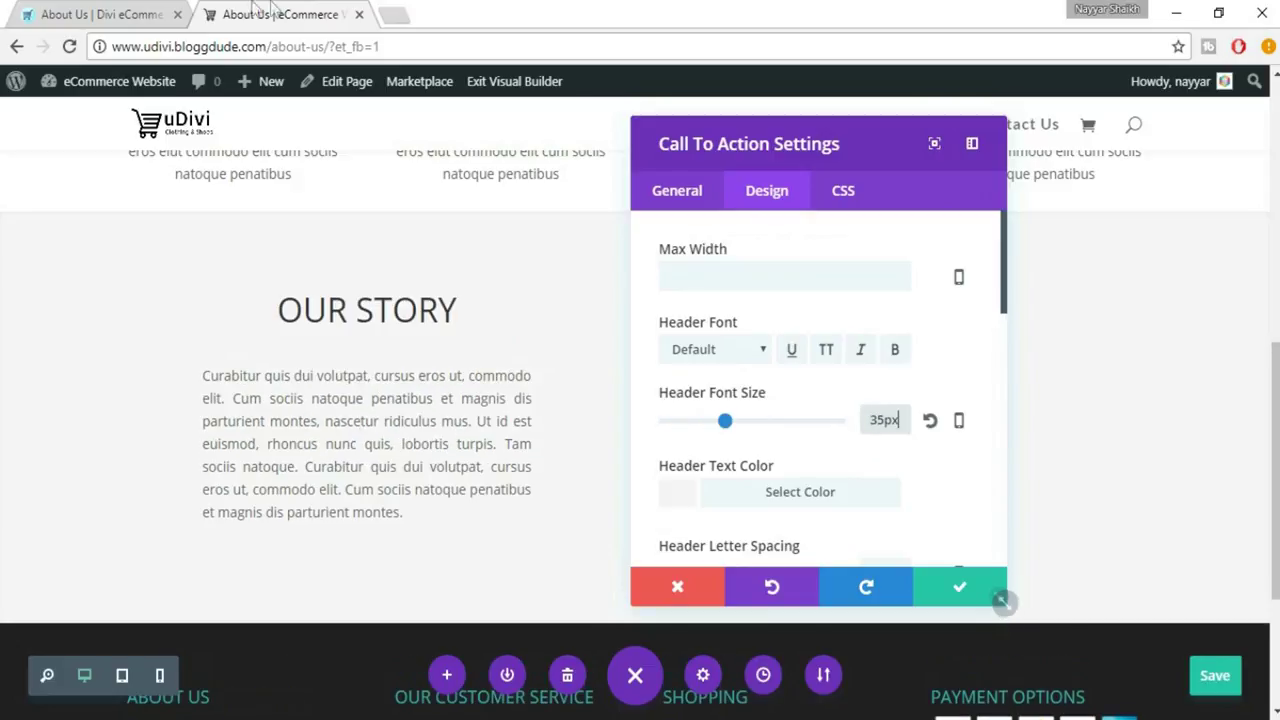
click(895, 349)
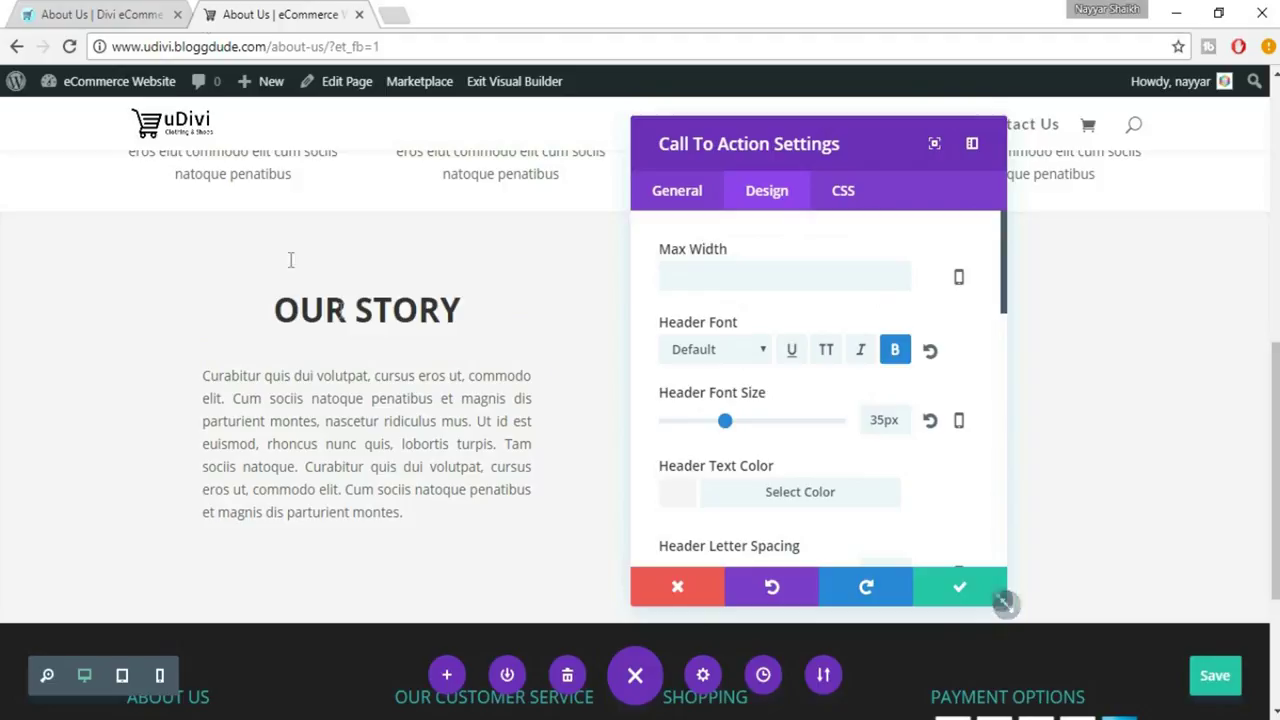
click(68, 10)
click(318, 12)
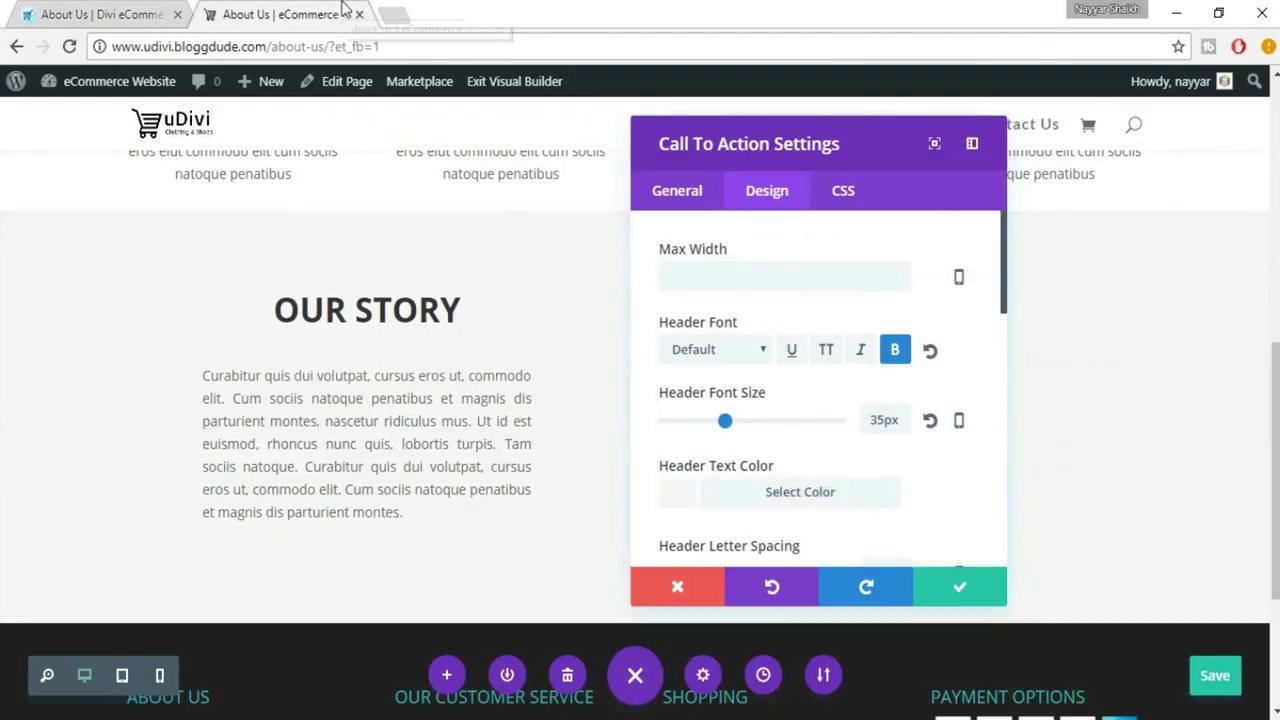
click(962, 589)
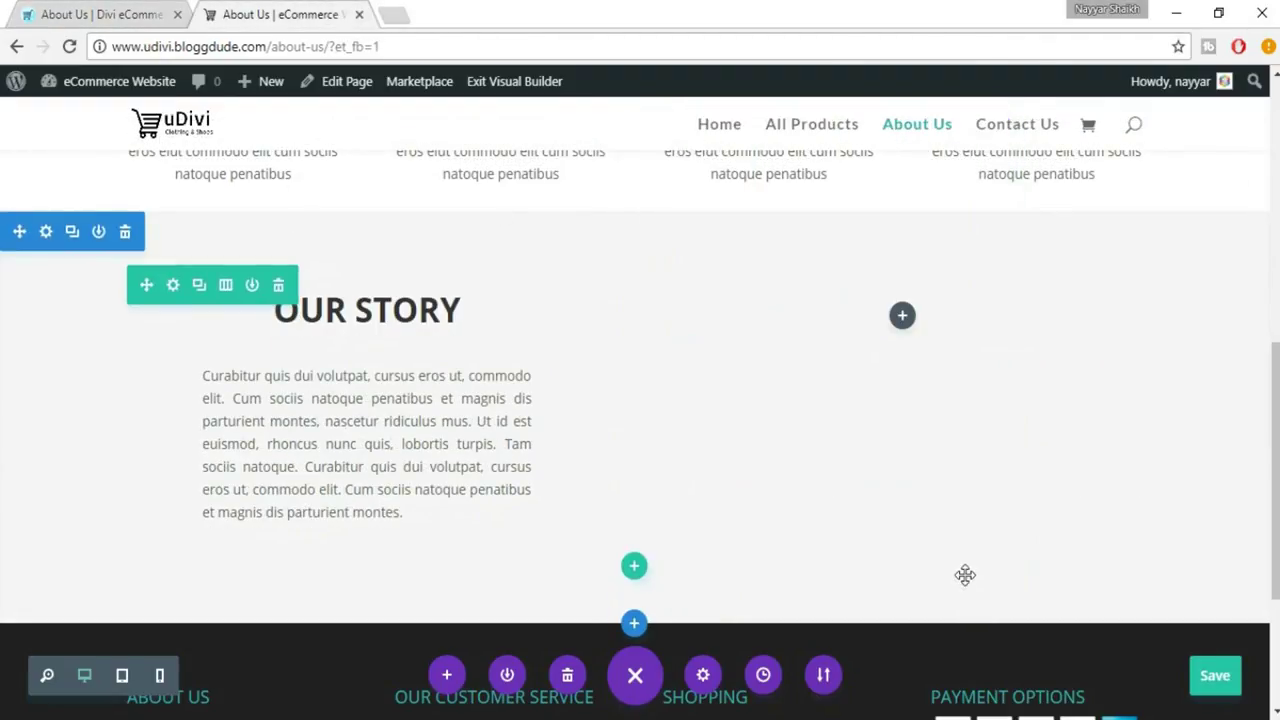
Step: Insert a Bar Counters module into the empty right column using a 'BA' search
mouse_move(527, 444)
key(ctrl+Page_Up)
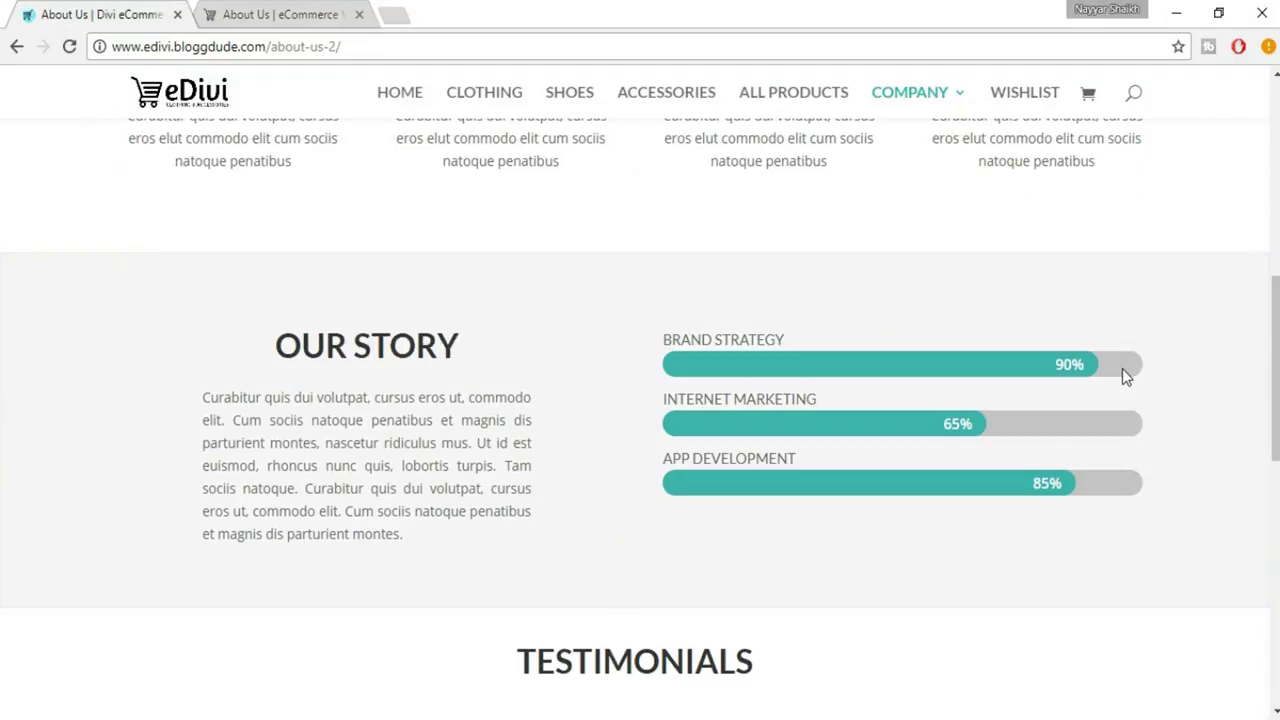
click(278, 12)
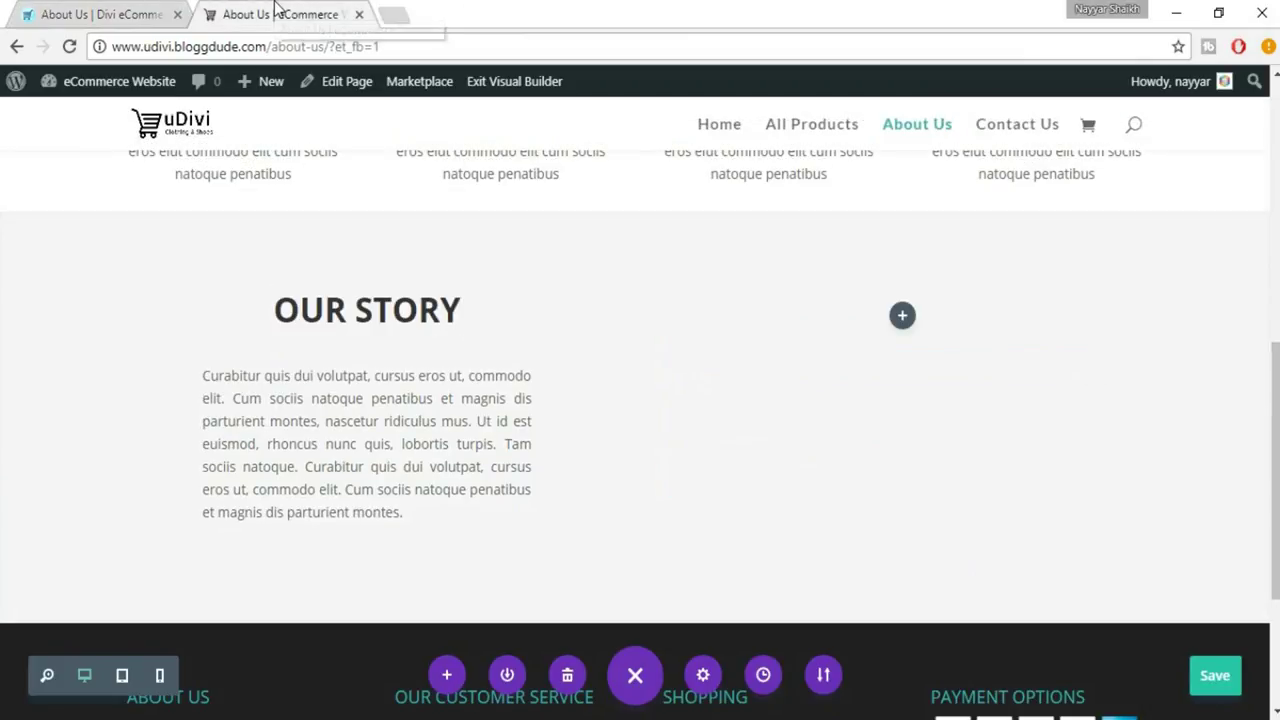
click(903, 318)
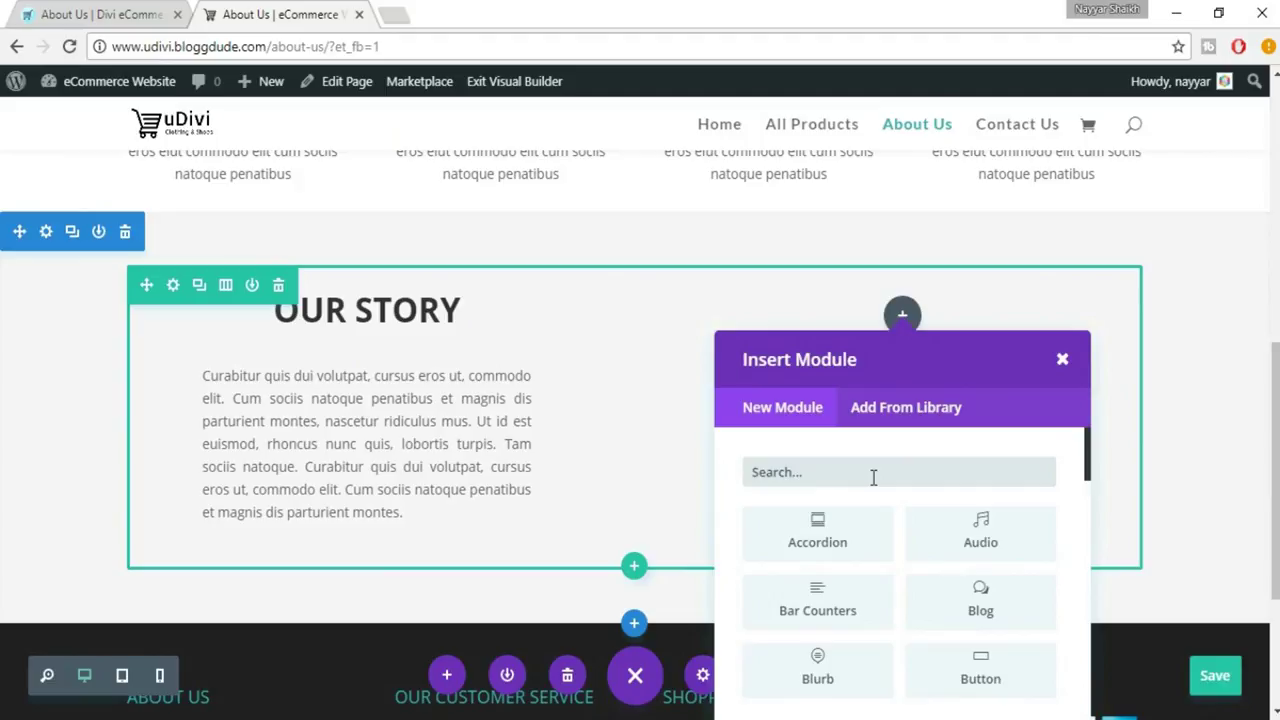
text(BA)
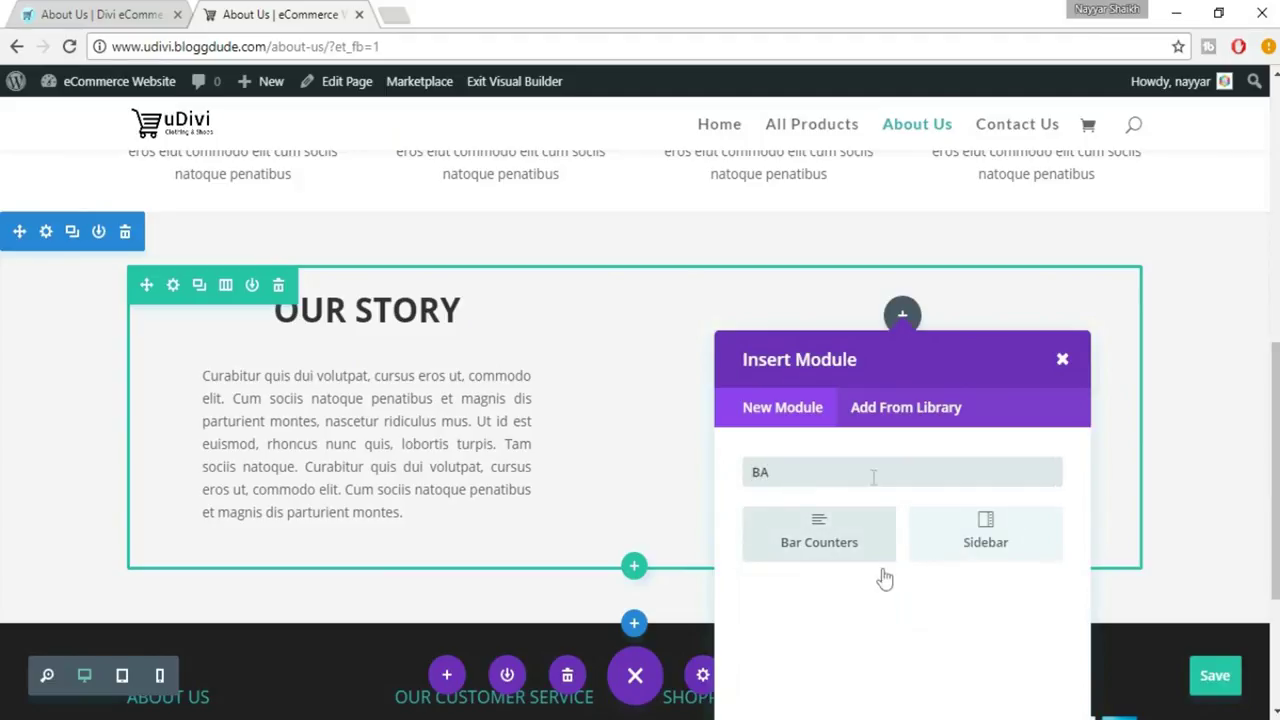
click(842, 541)
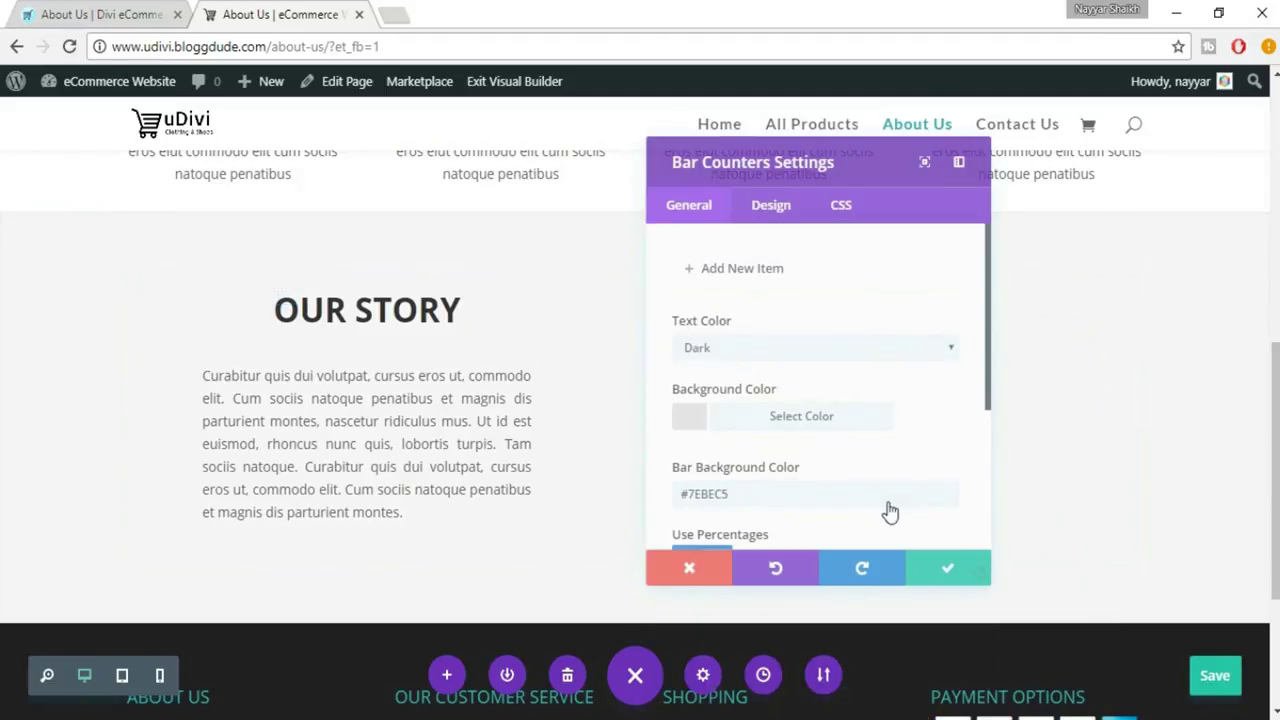
Step: Add a first bar titled BRAND STRATEGY at 90 percent and show its colour options
click(746, 266)
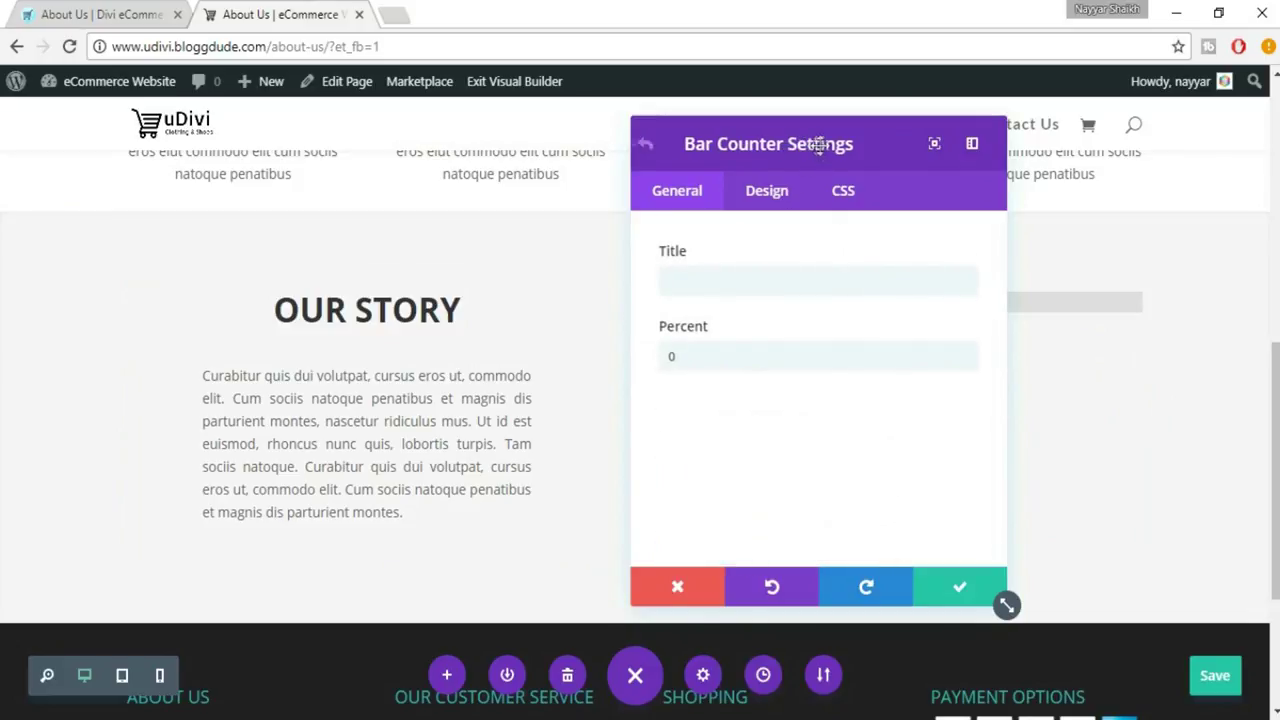
drag(714, 134, 364, 127)
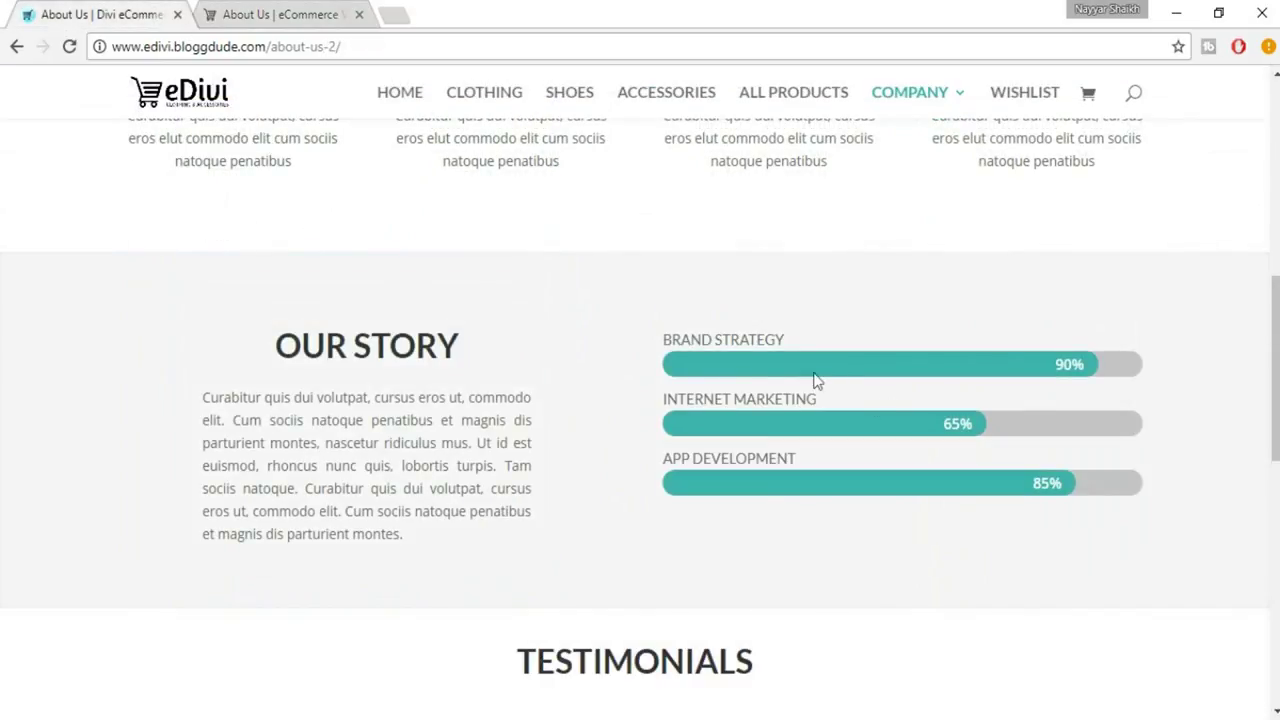
drag(656, 341, 806, 330)
click(294, 12)
click(335, 10)
drag(268, 338, 197, 338)
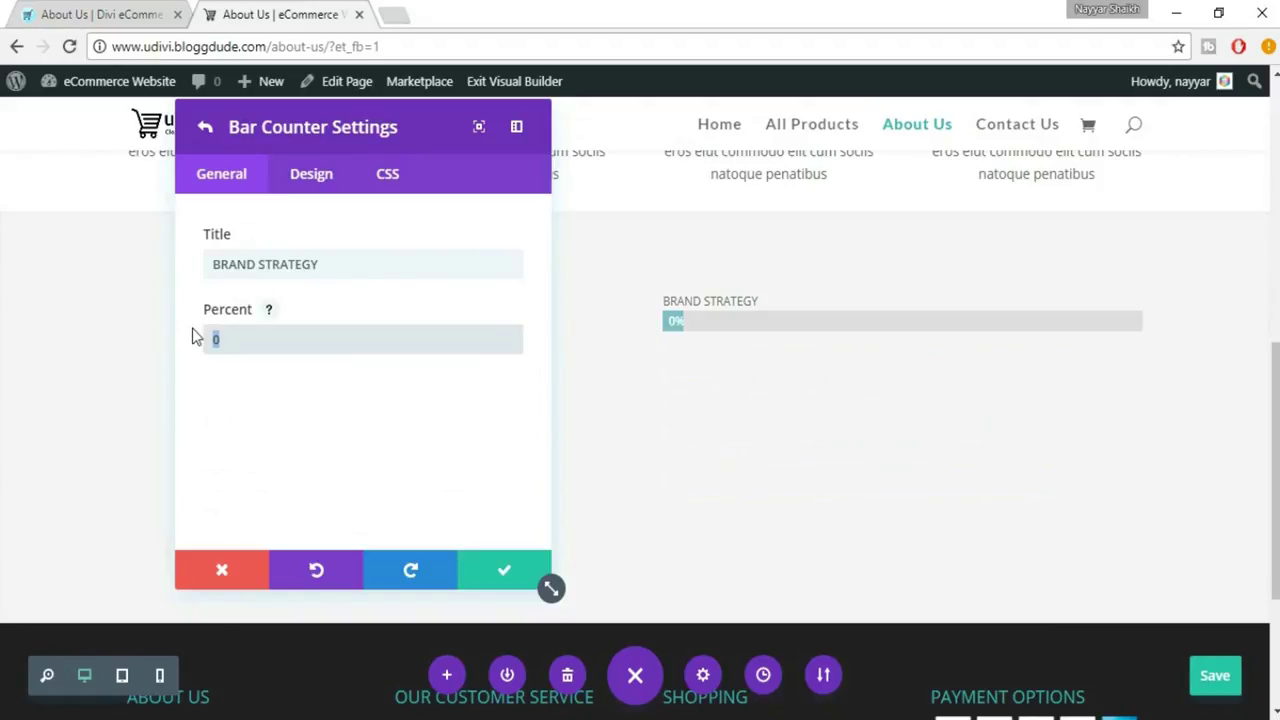
text(90)
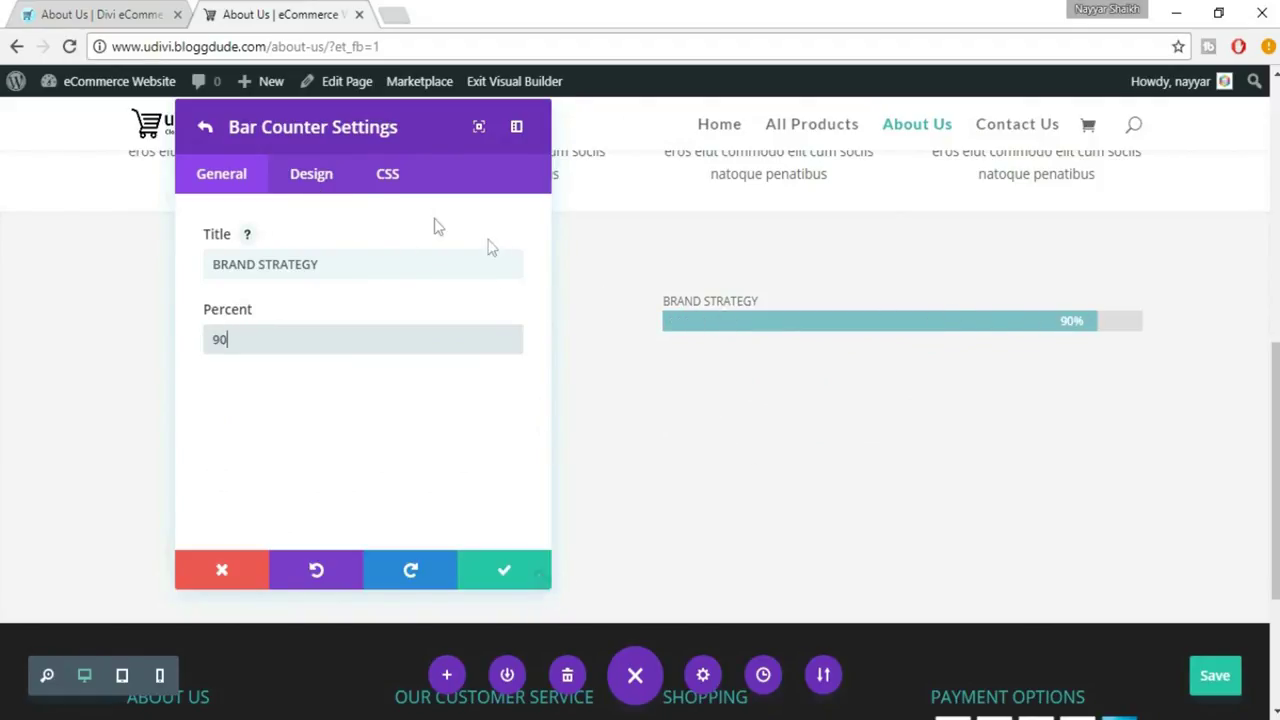
click(327, 190)
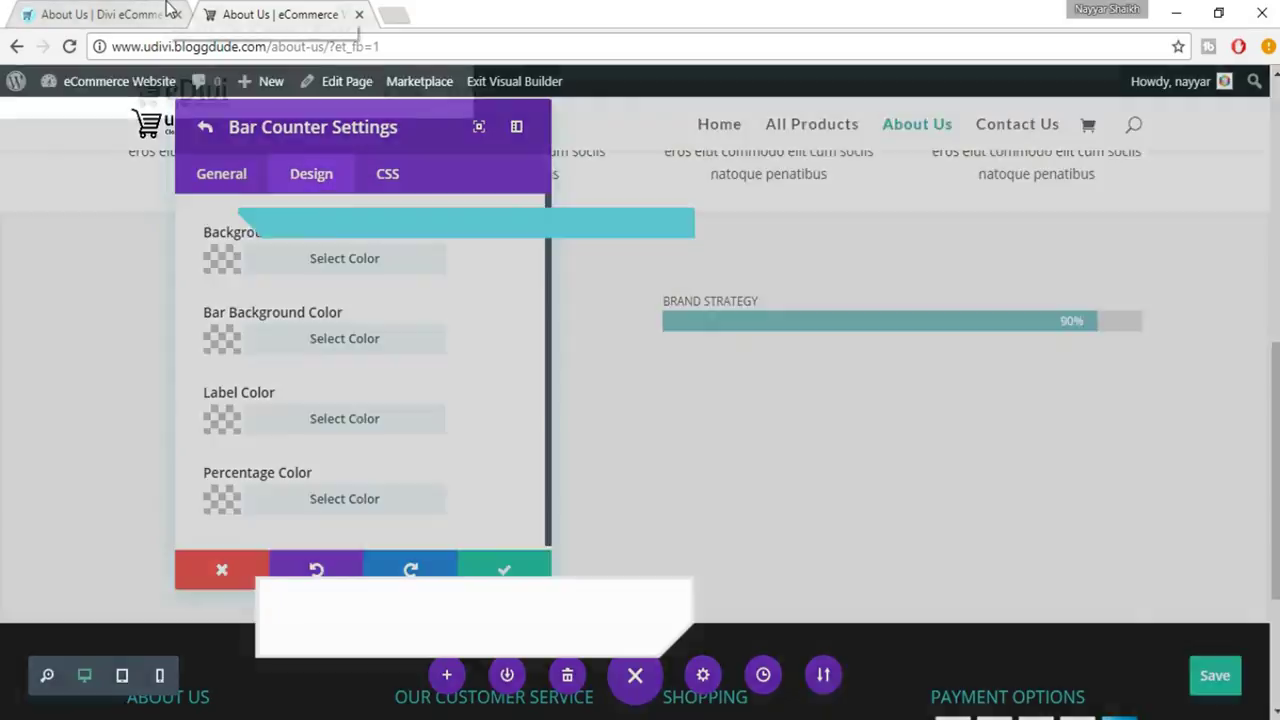
Step: Set the bar's background track colour to light grey #bcbcbc
click(168, 10)
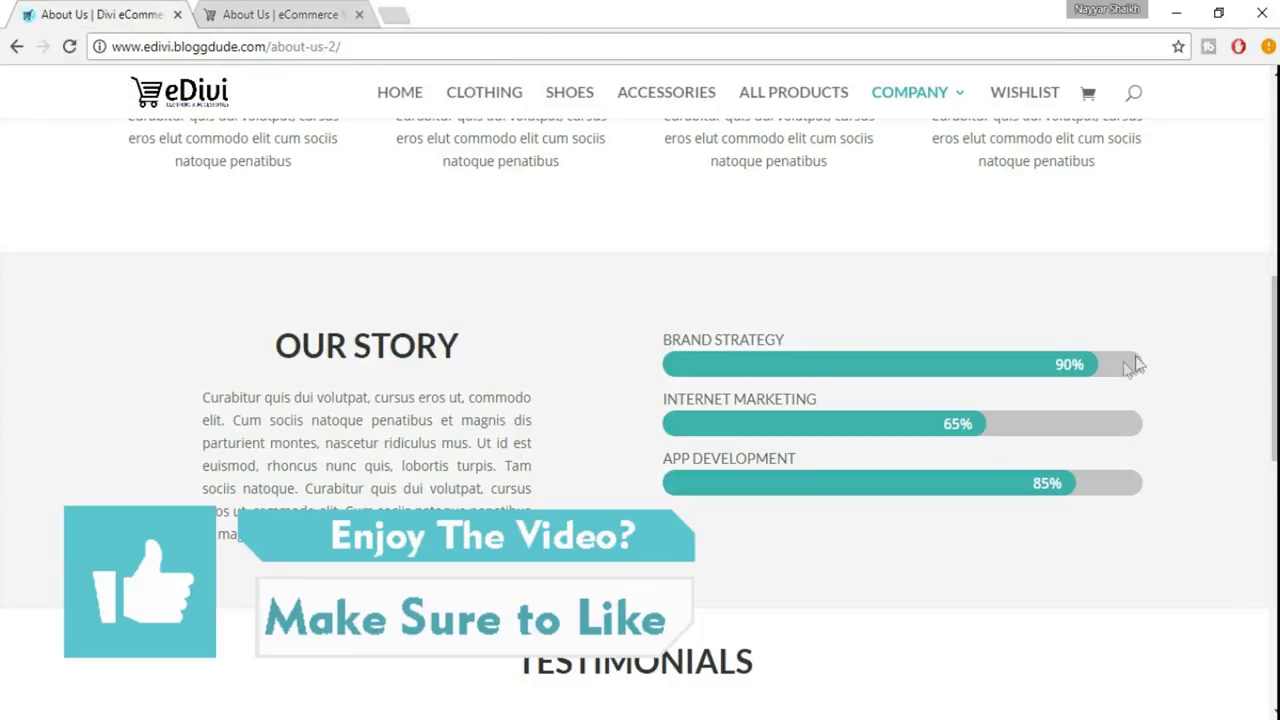
click(313, 10)
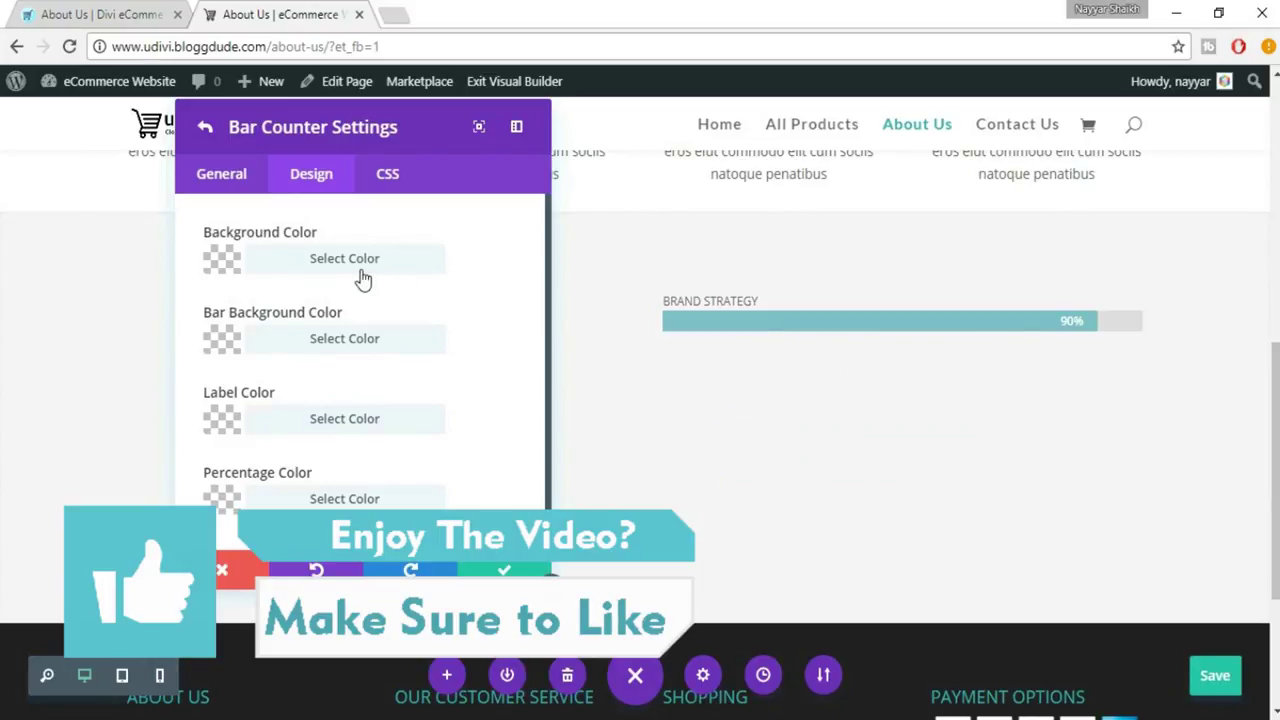
click(362, 277)
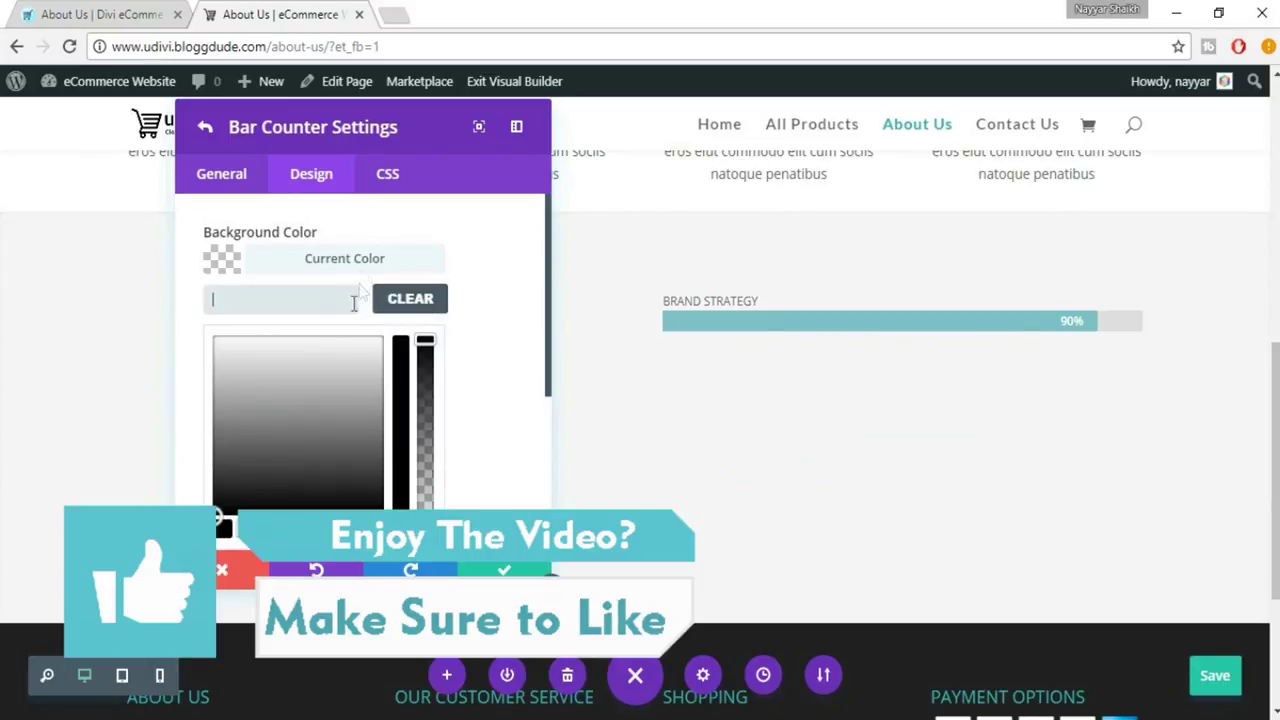
click(293, 398)
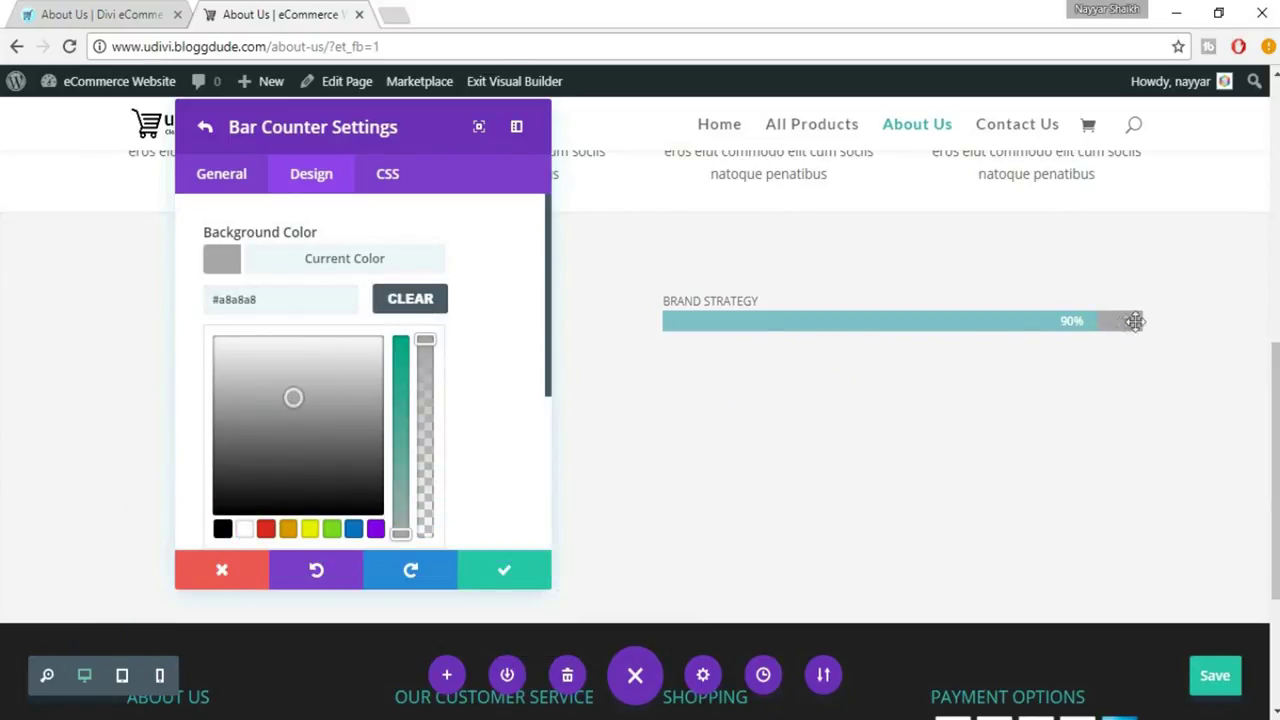
click(282, 382)
drag(273, 397, 259, 386)
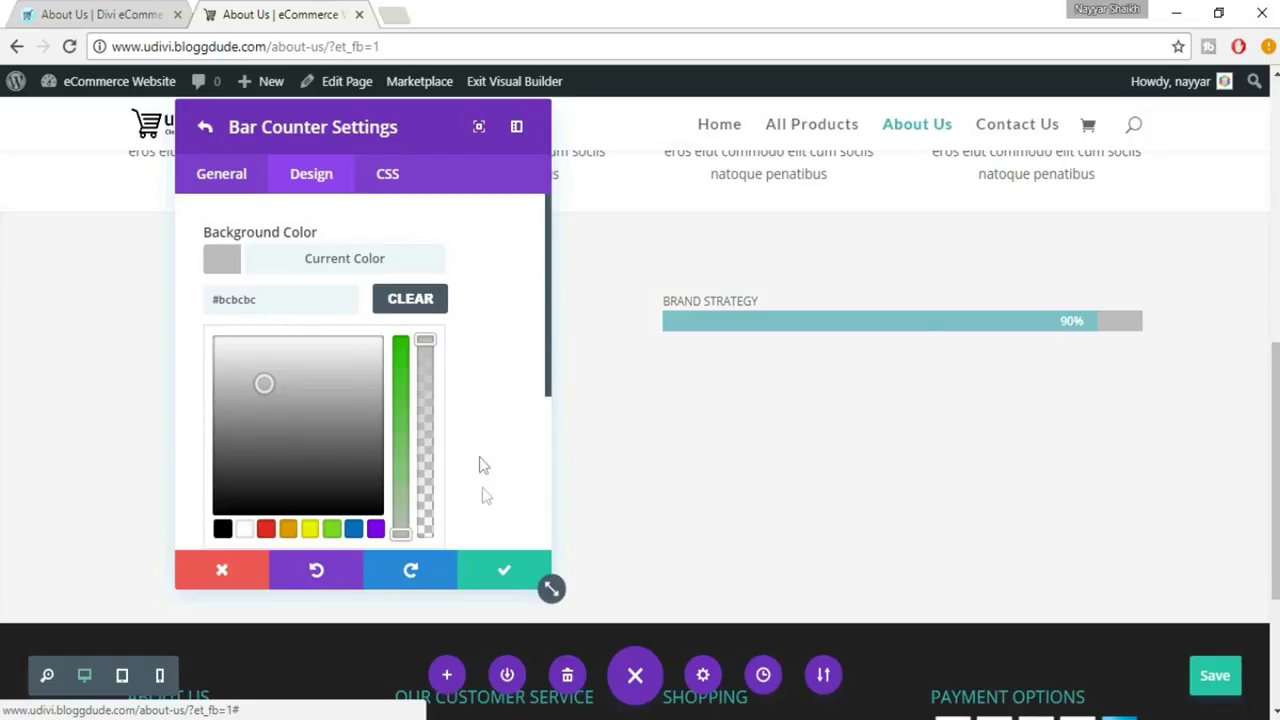
click(372, 262)
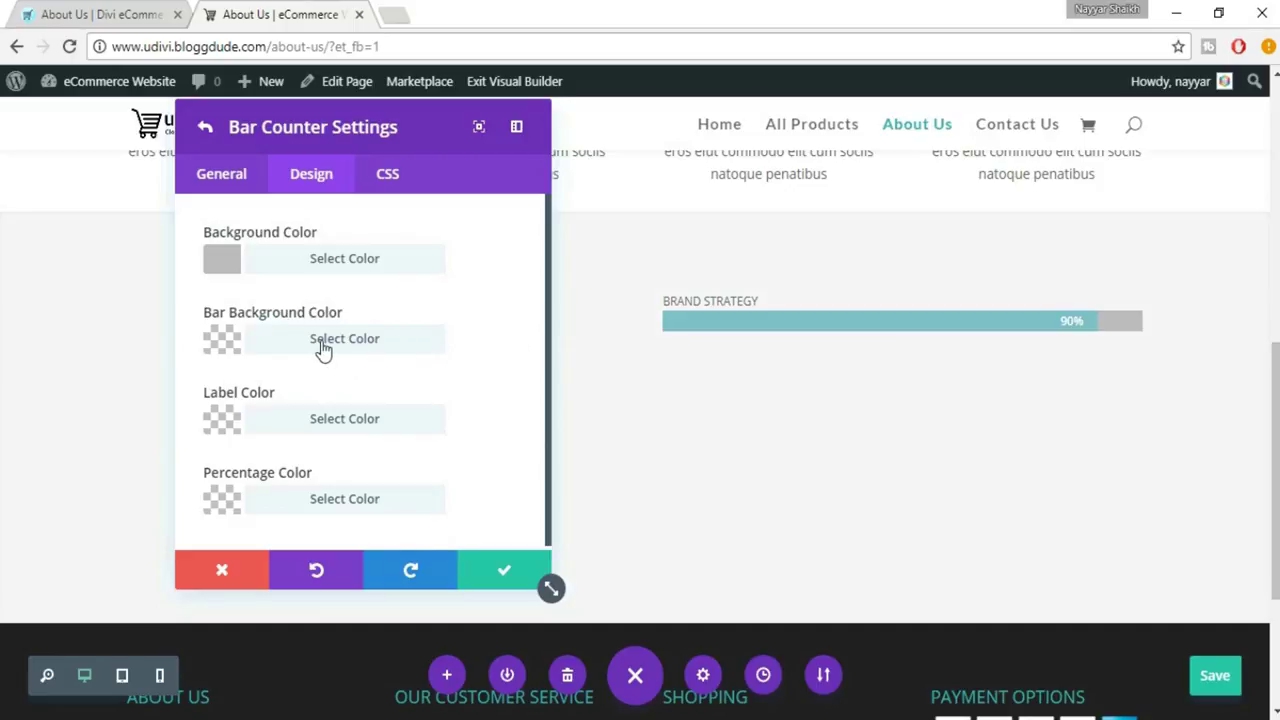
Step: Set the bar fill colour to teal #3FB0AC
click(323, 345)
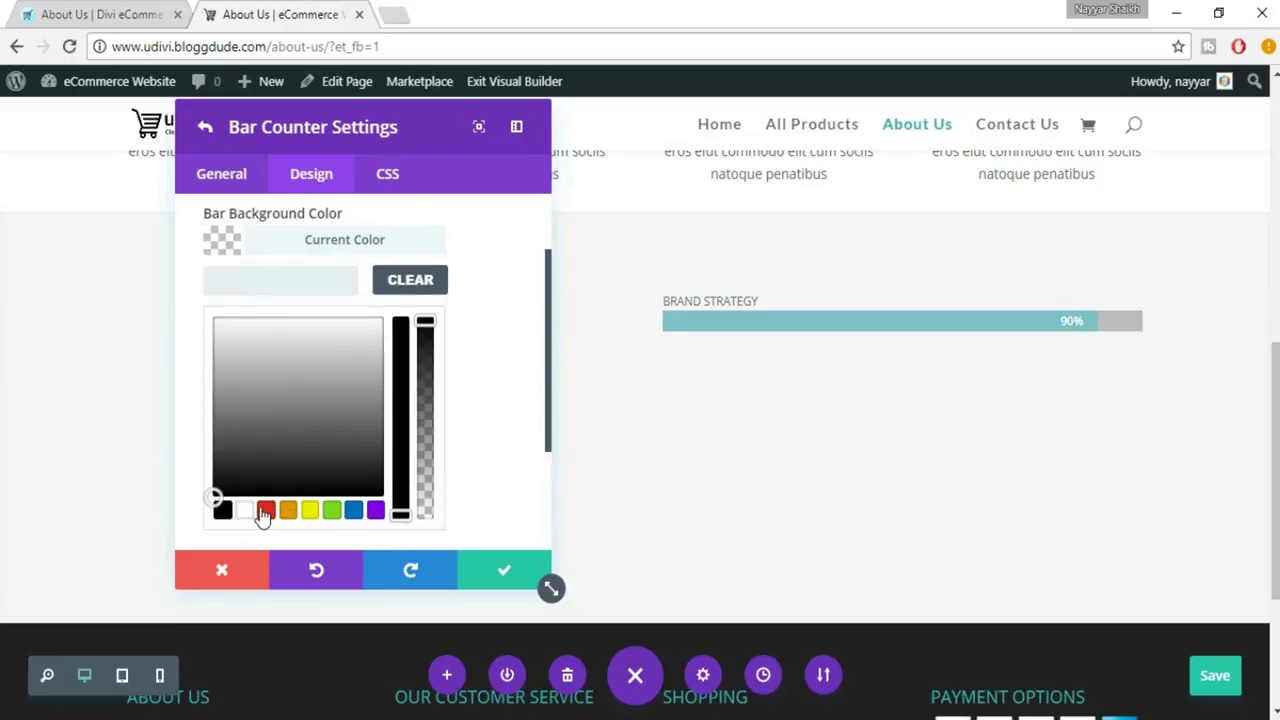
click(265, 510)
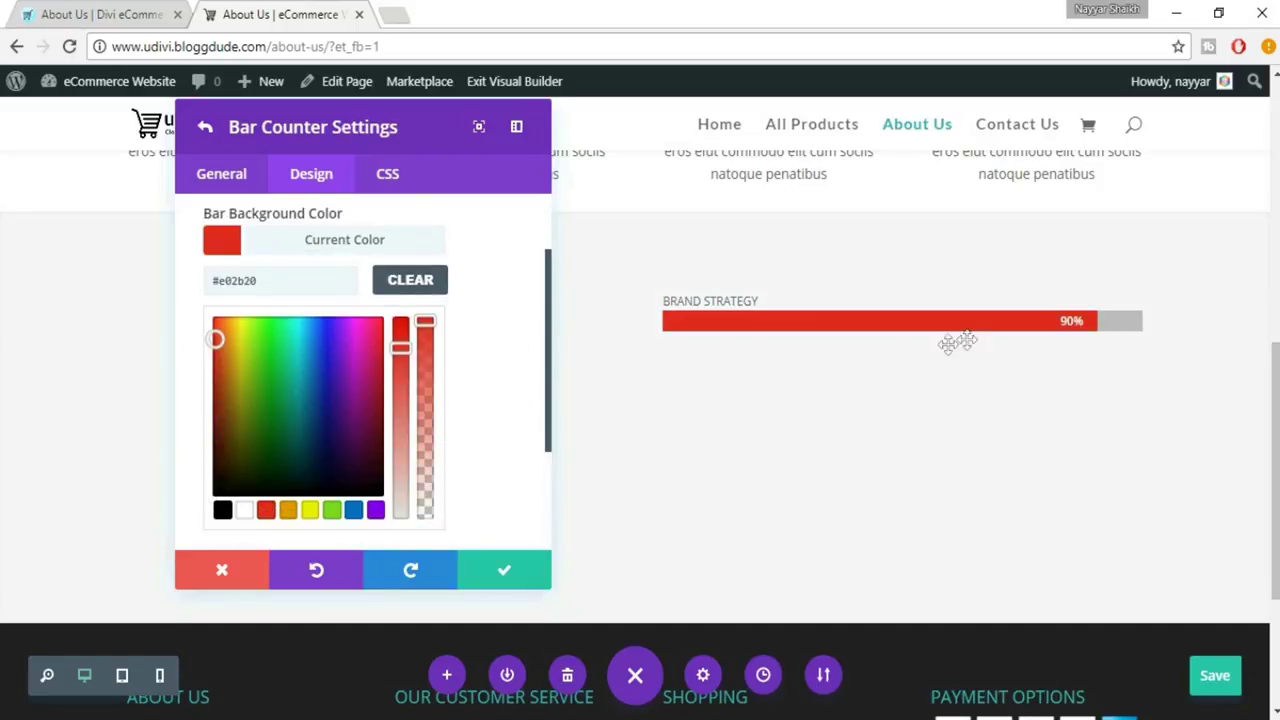
click(354, 511)
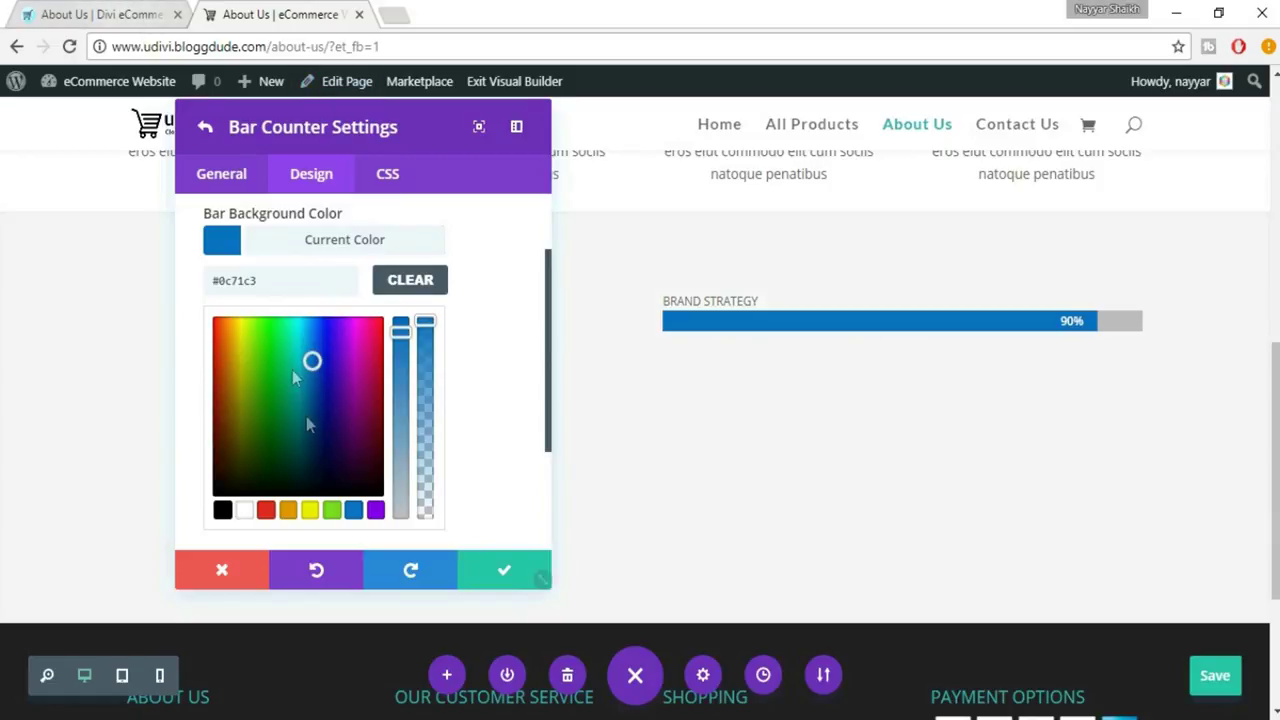
drag(257, 281, 230, 282)
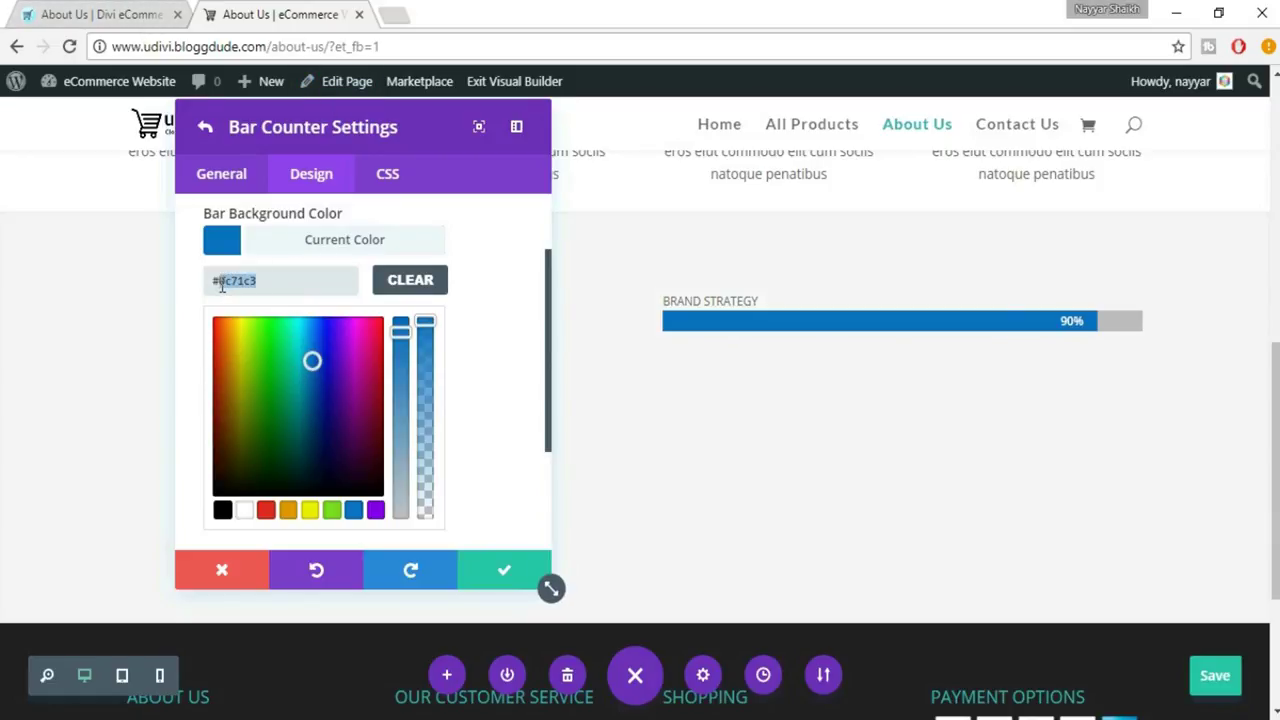
text(3FB0AC)
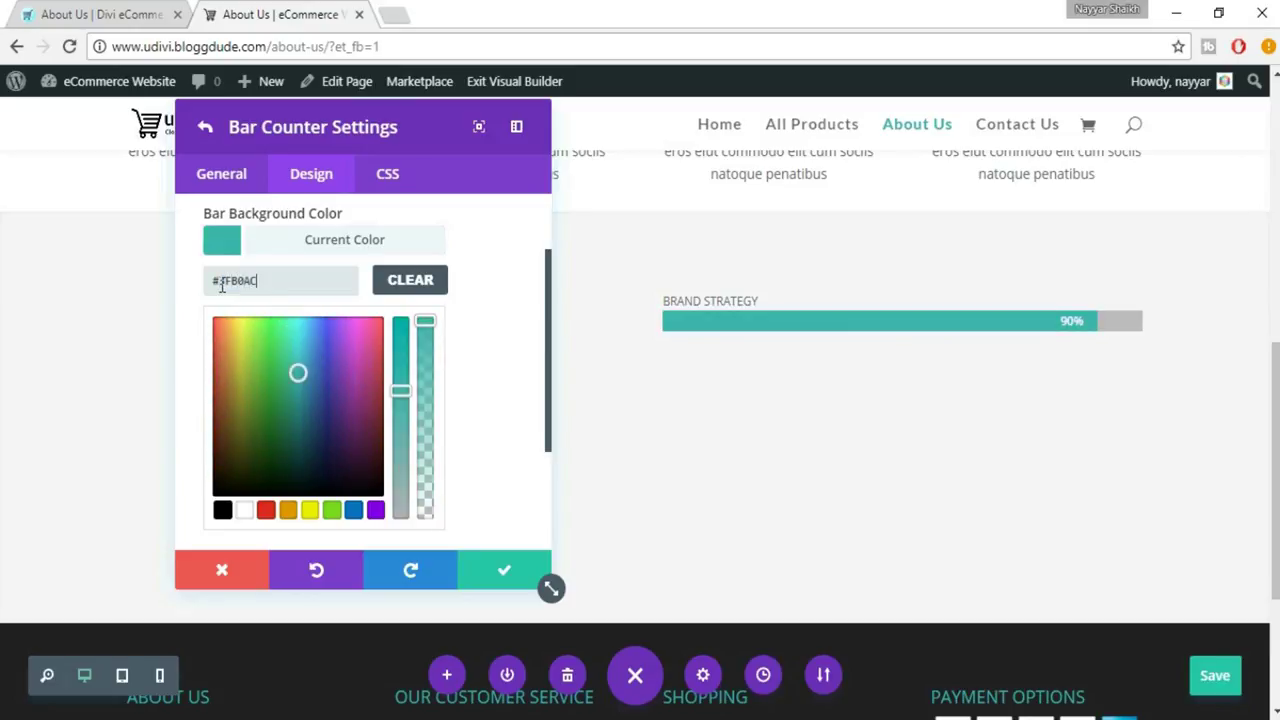
click(392, 250)
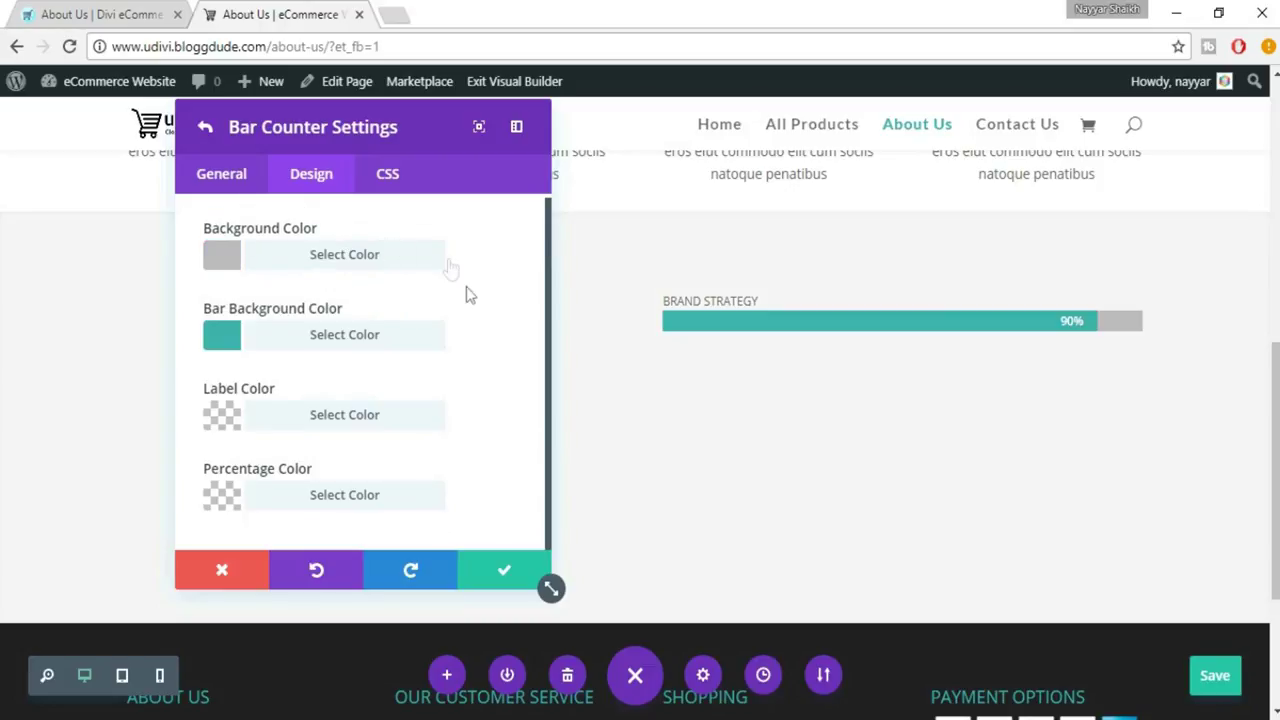
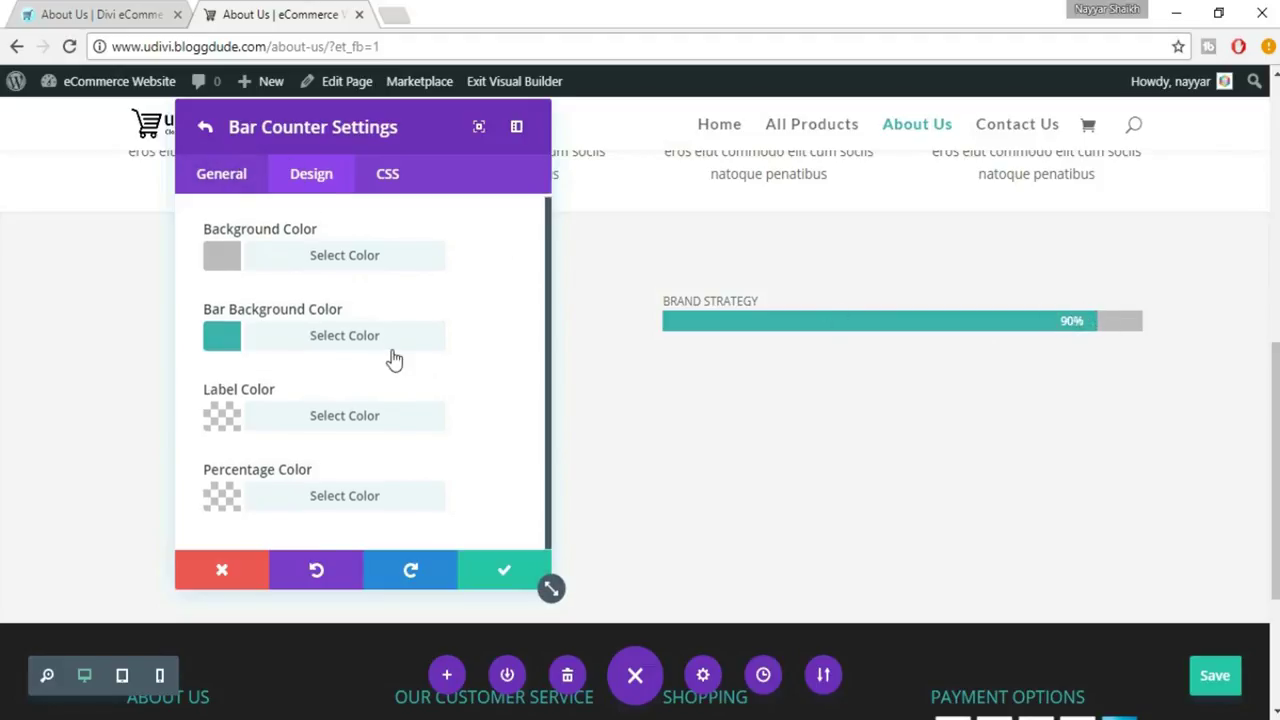
Step: Give the BRAND STRATEGY bar 17px rounded corners
click(218, 176)
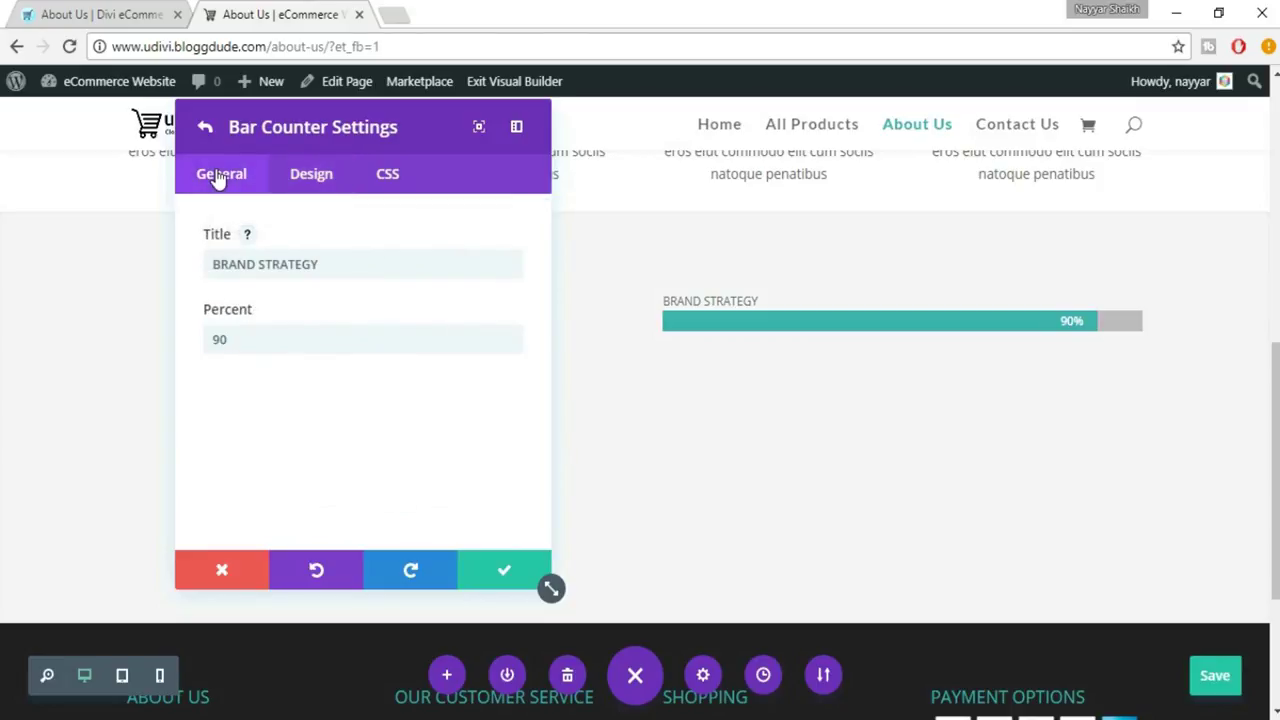
click(490, 580)
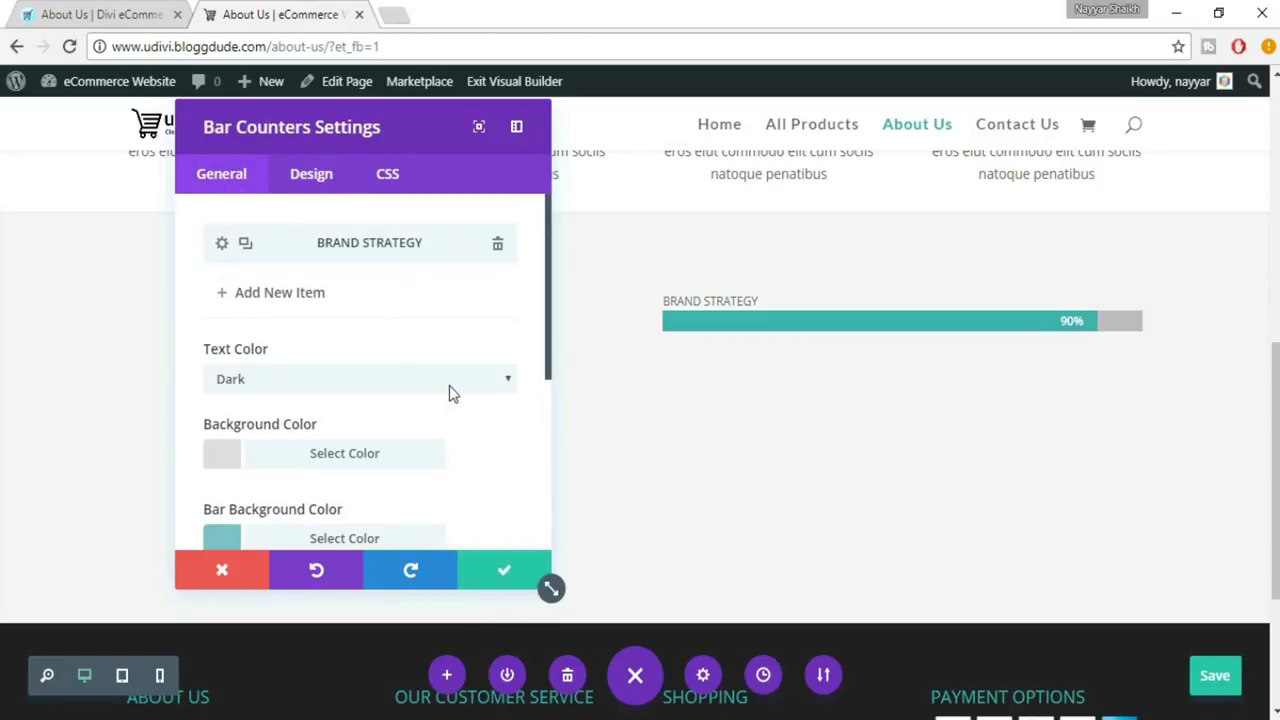
scroll(450, 379, down, 3)
scroll(452, 380, down, 1)
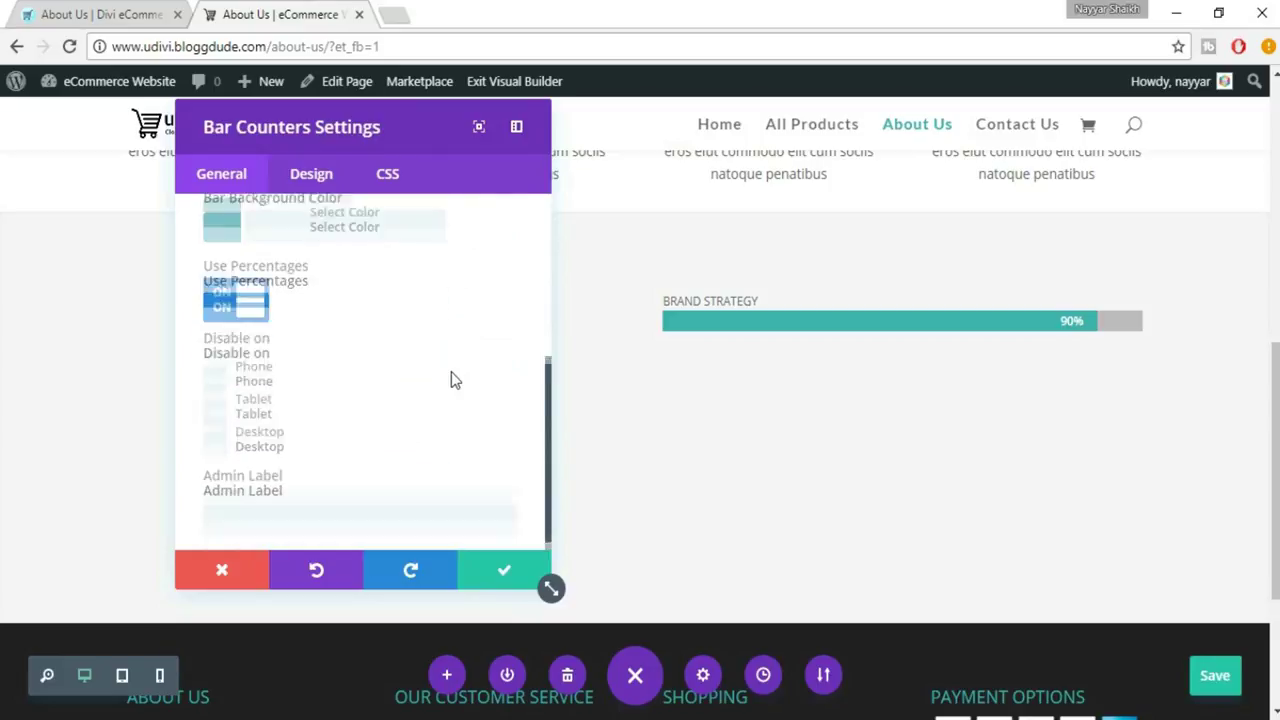
scroll(452, 380, up, 4)
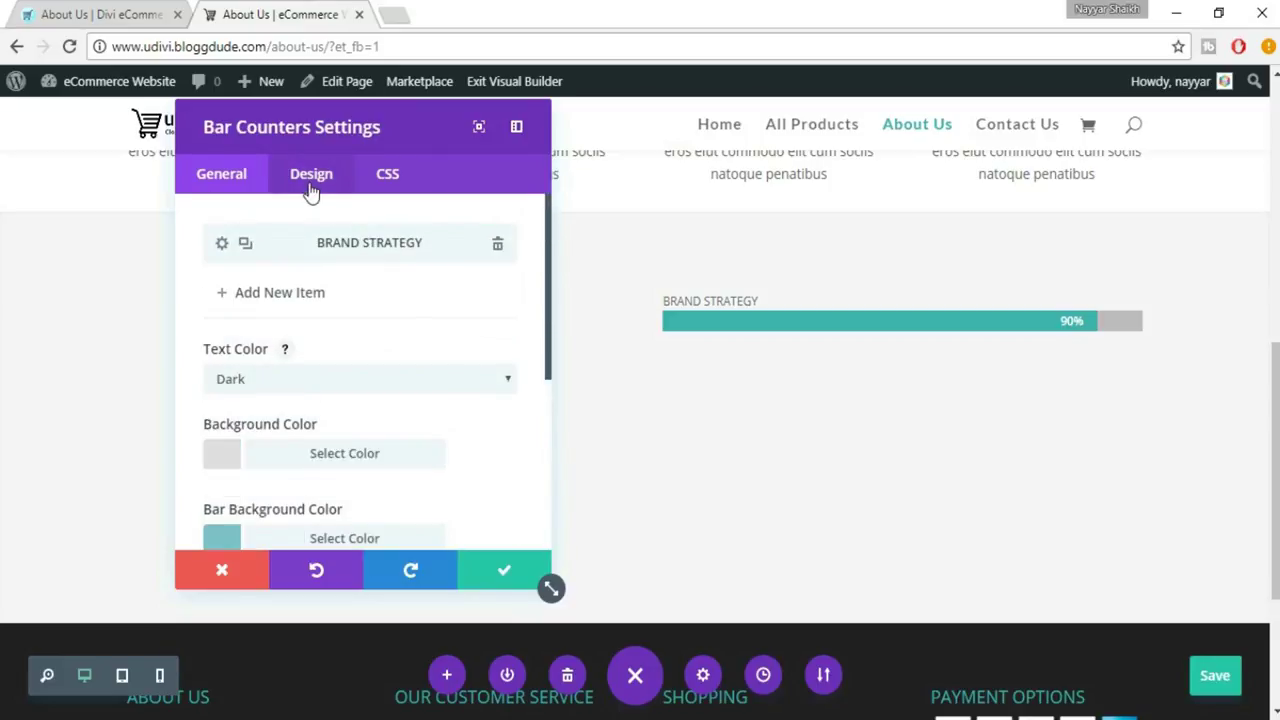
click(311, 176)
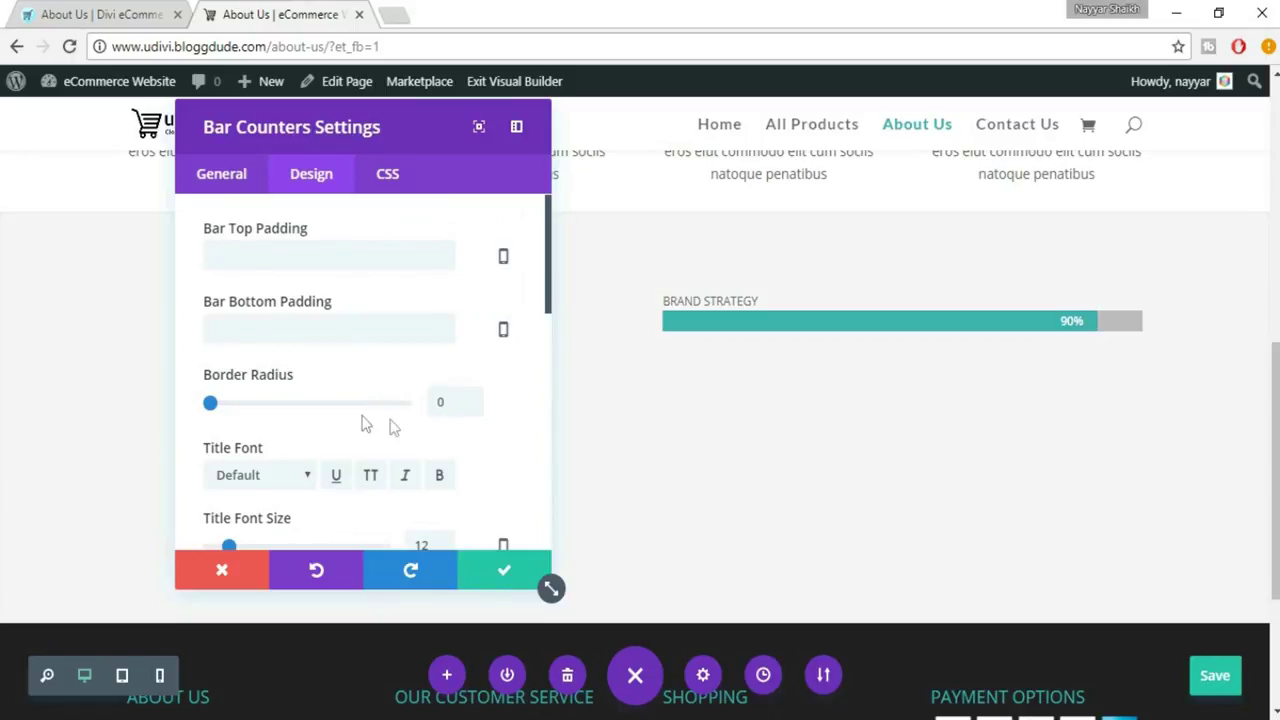
drag(212, 404, 244, 404)
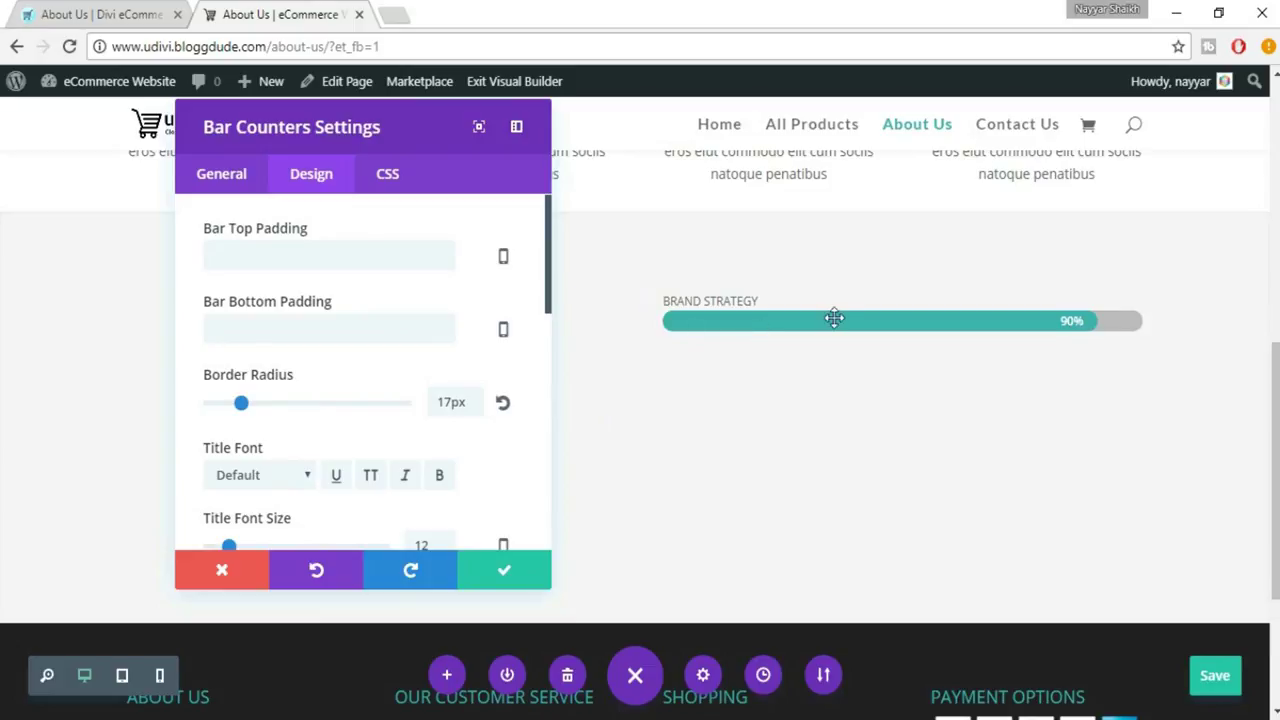
Step: Set the bar's title font size to 20px
scroll(475, 458, down, 1)
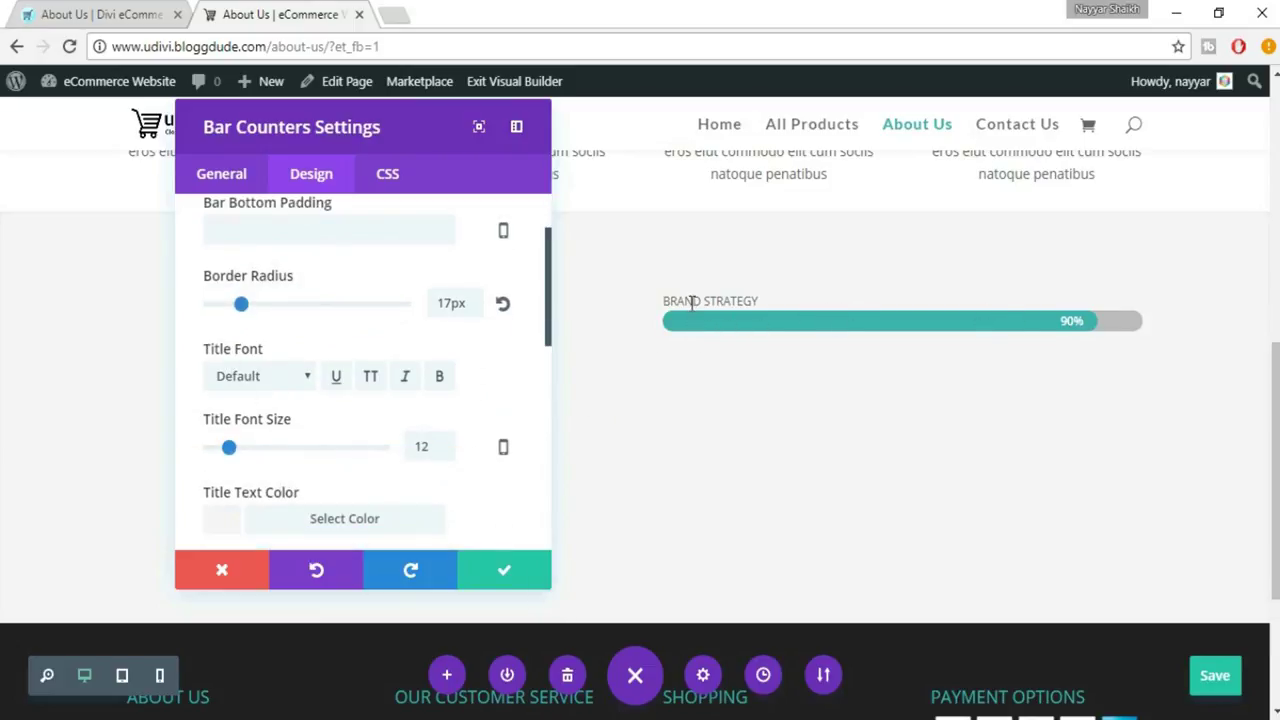
drag(251, 452, 256, 452)
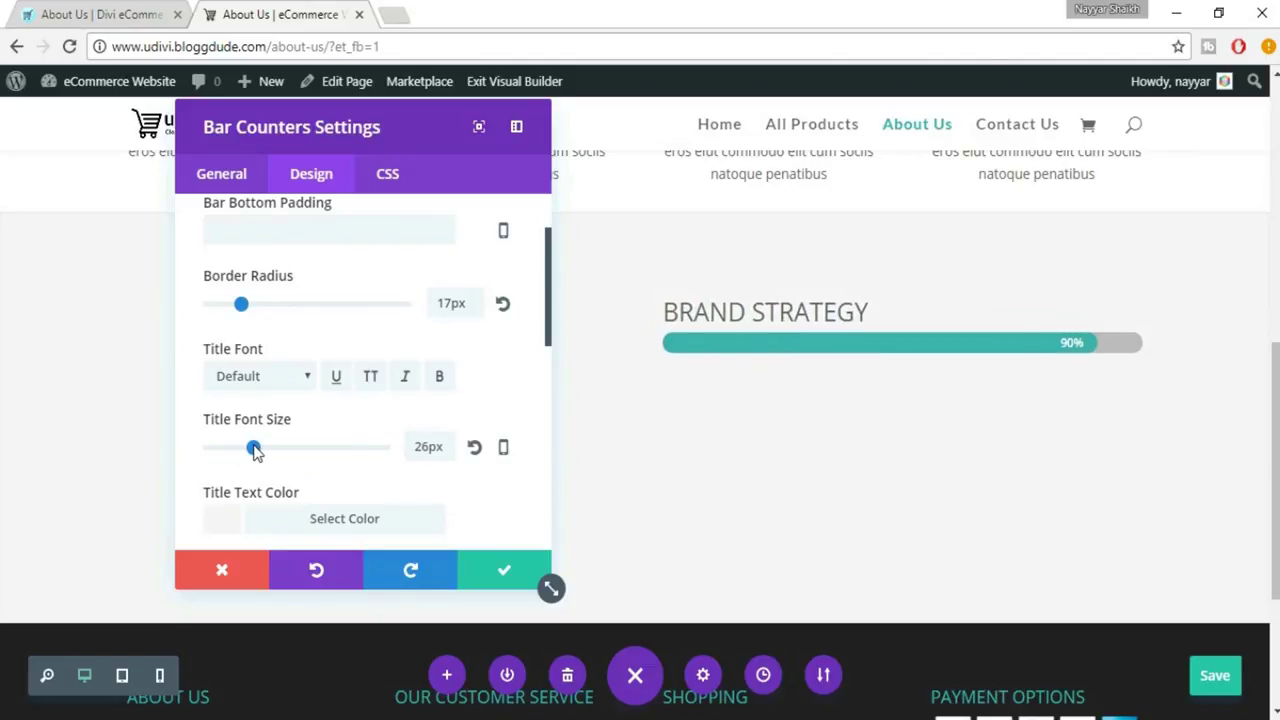
double_click(432, 445)
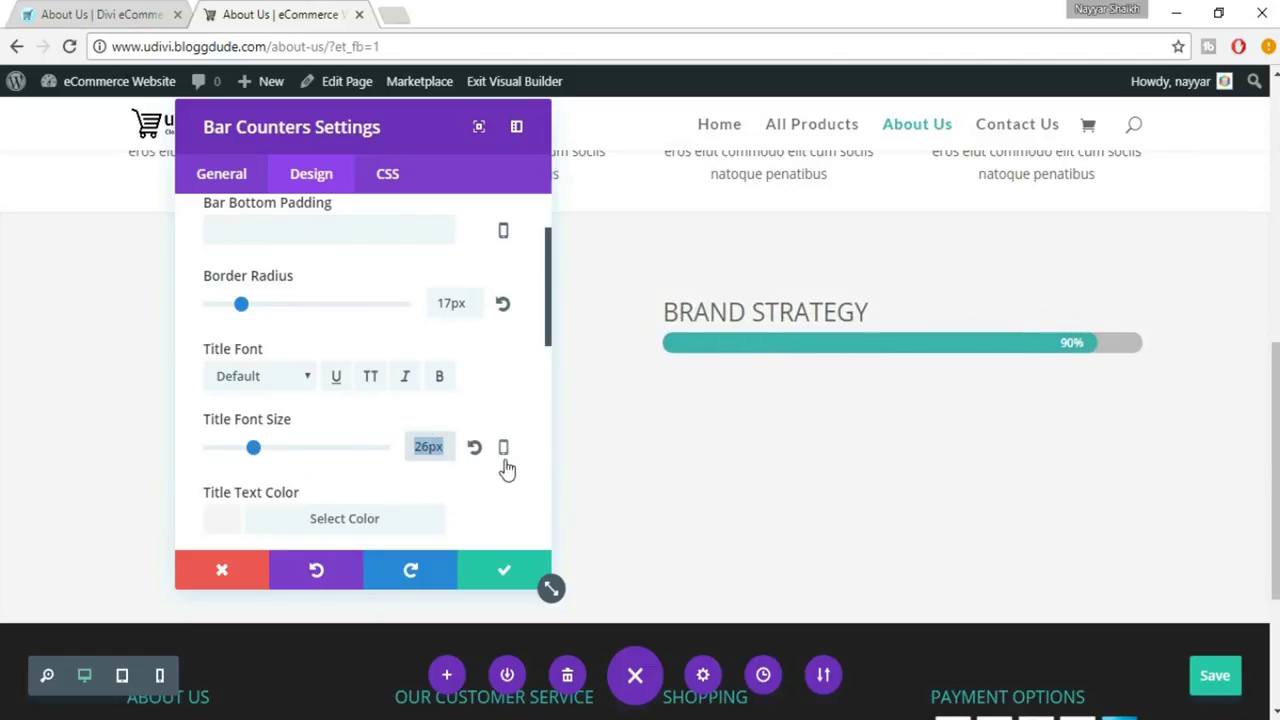
text(20)
double_click(433, 447)
text(22)
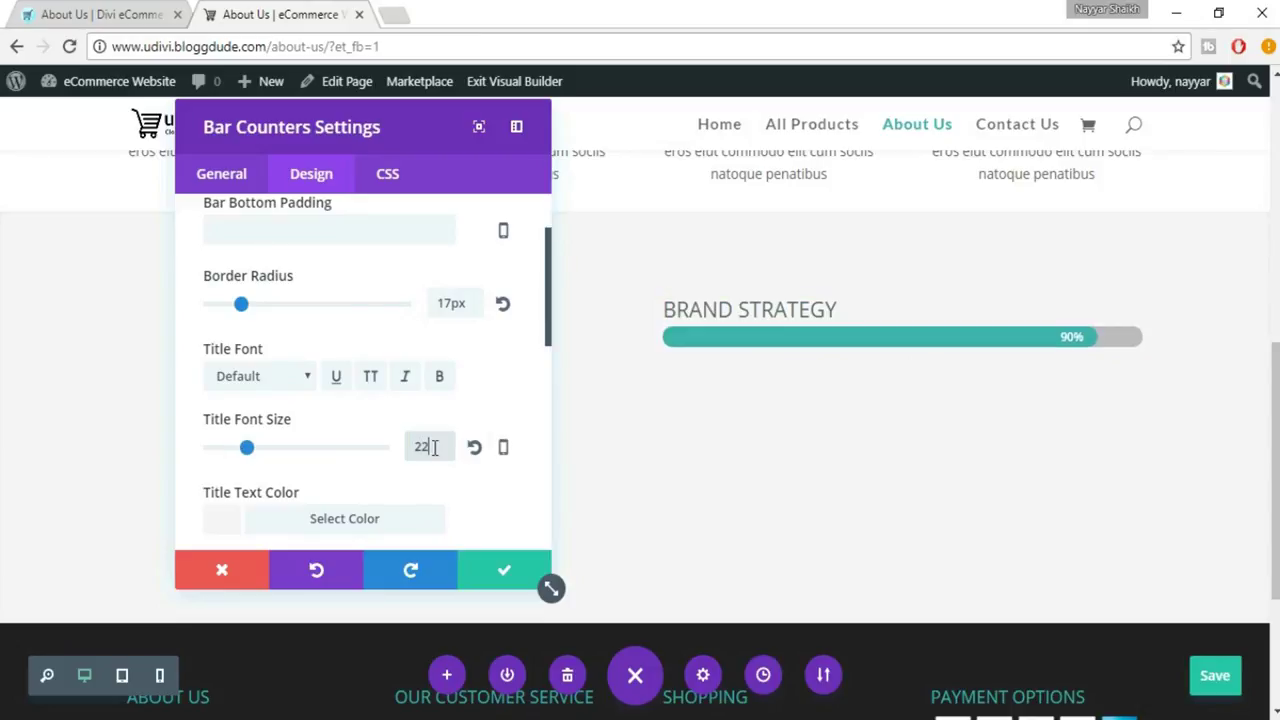
double_click(420, 448)
text(18)
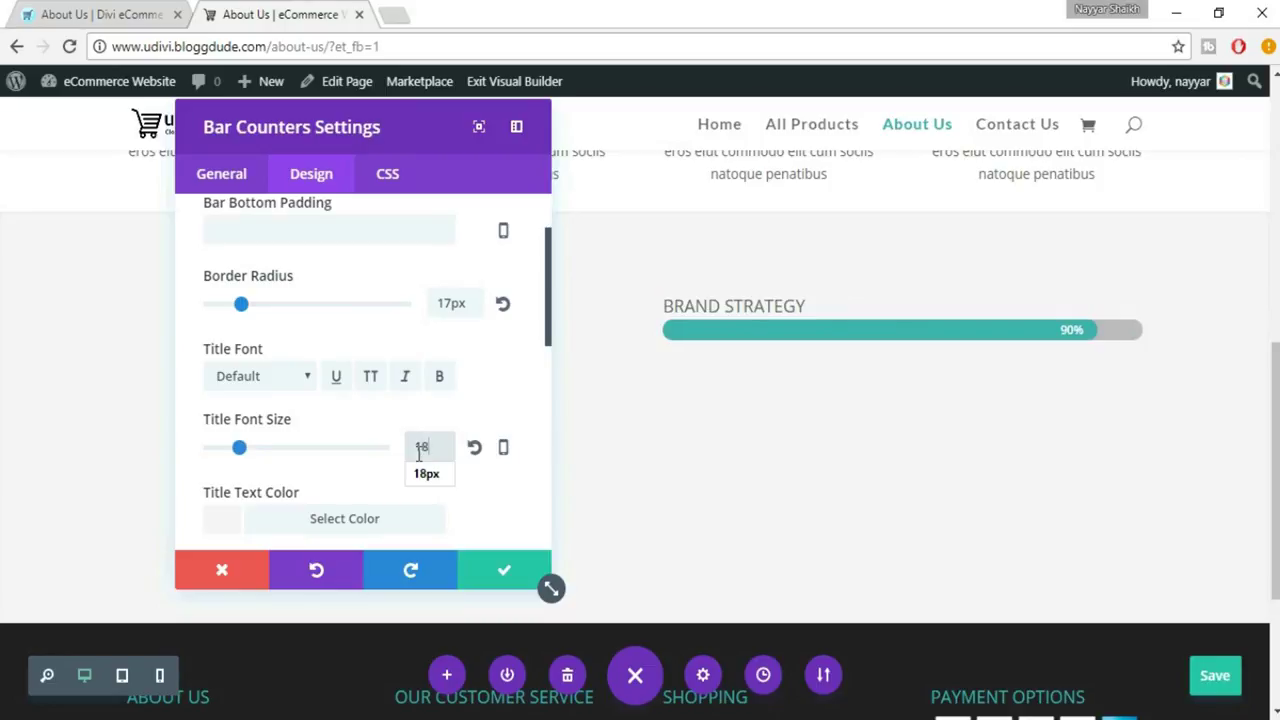
double_click(420, 455)
text(20)
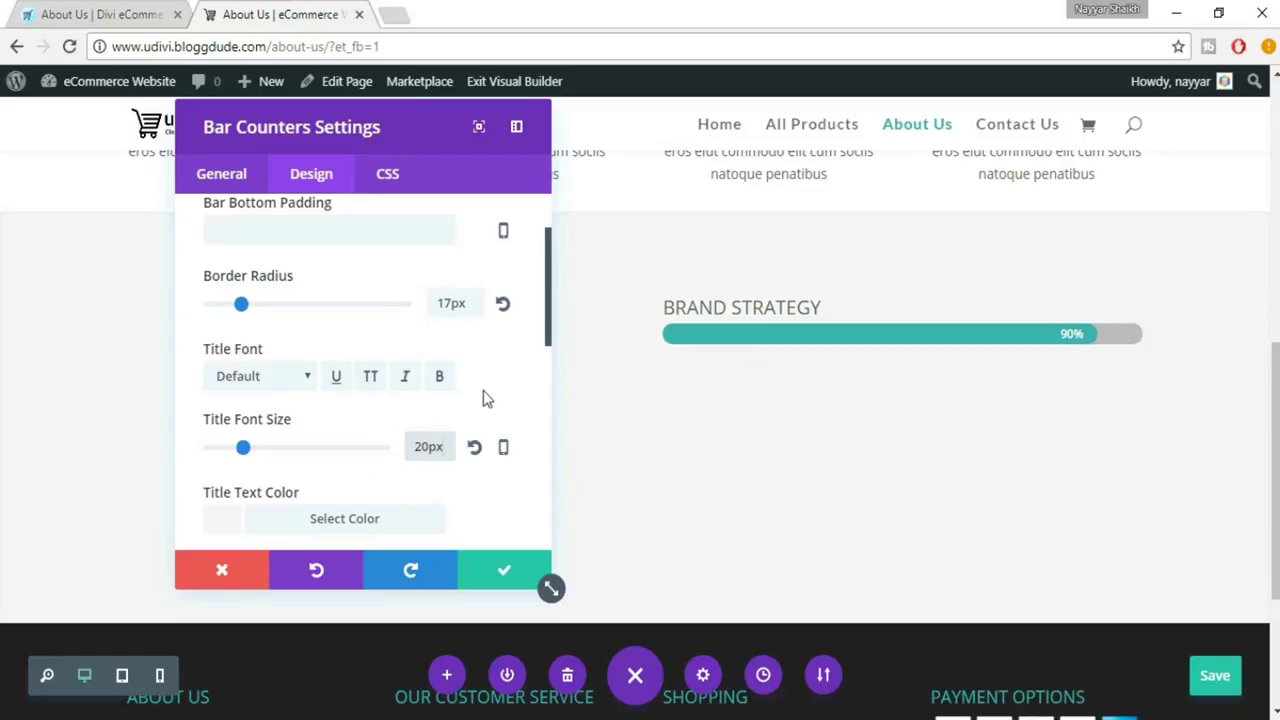
Step: Set the percentage label to 15px and save the bar counter's style
scroll(490, 405, down, 2)
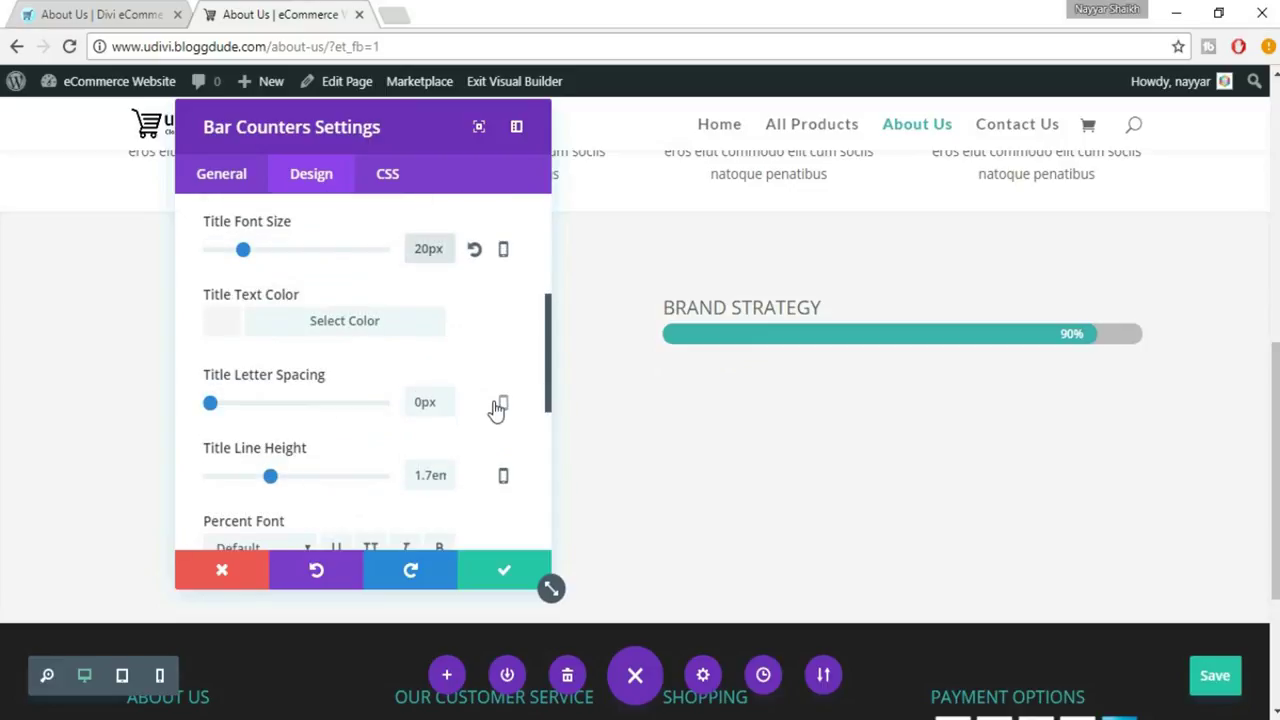
scroll(494, 409, down, 2)
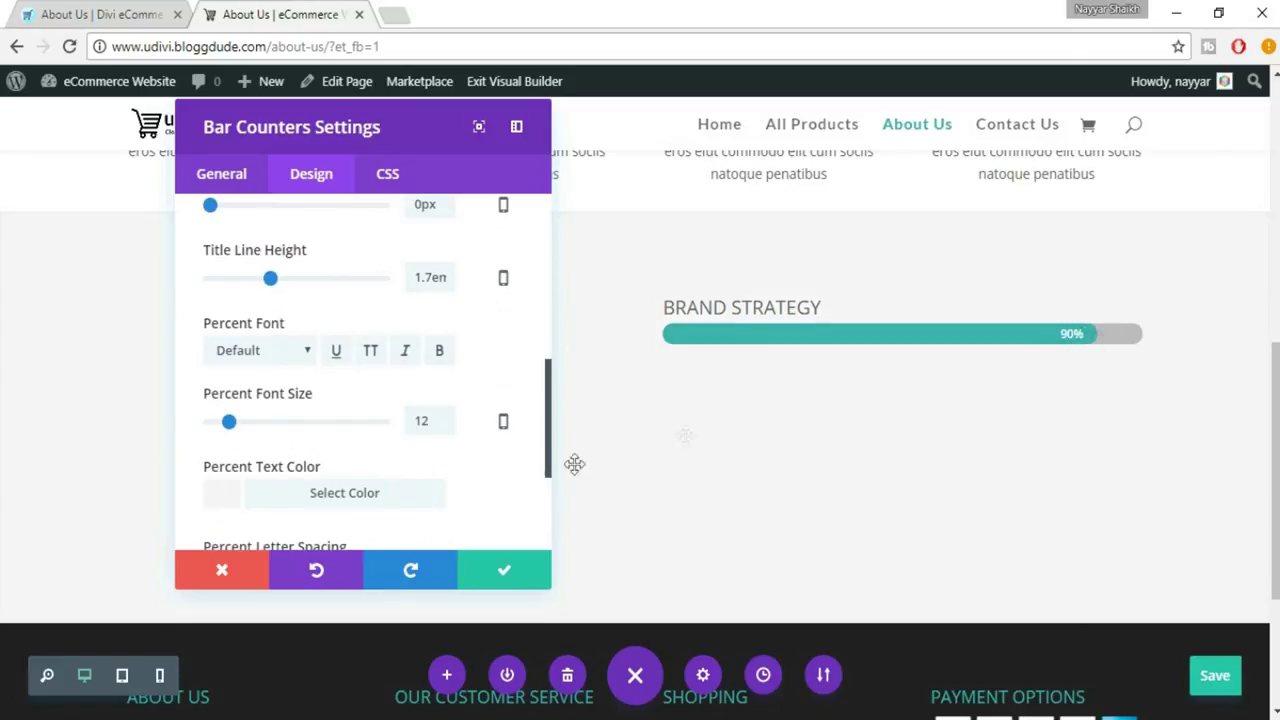
double_click(422, 421)
text(15)
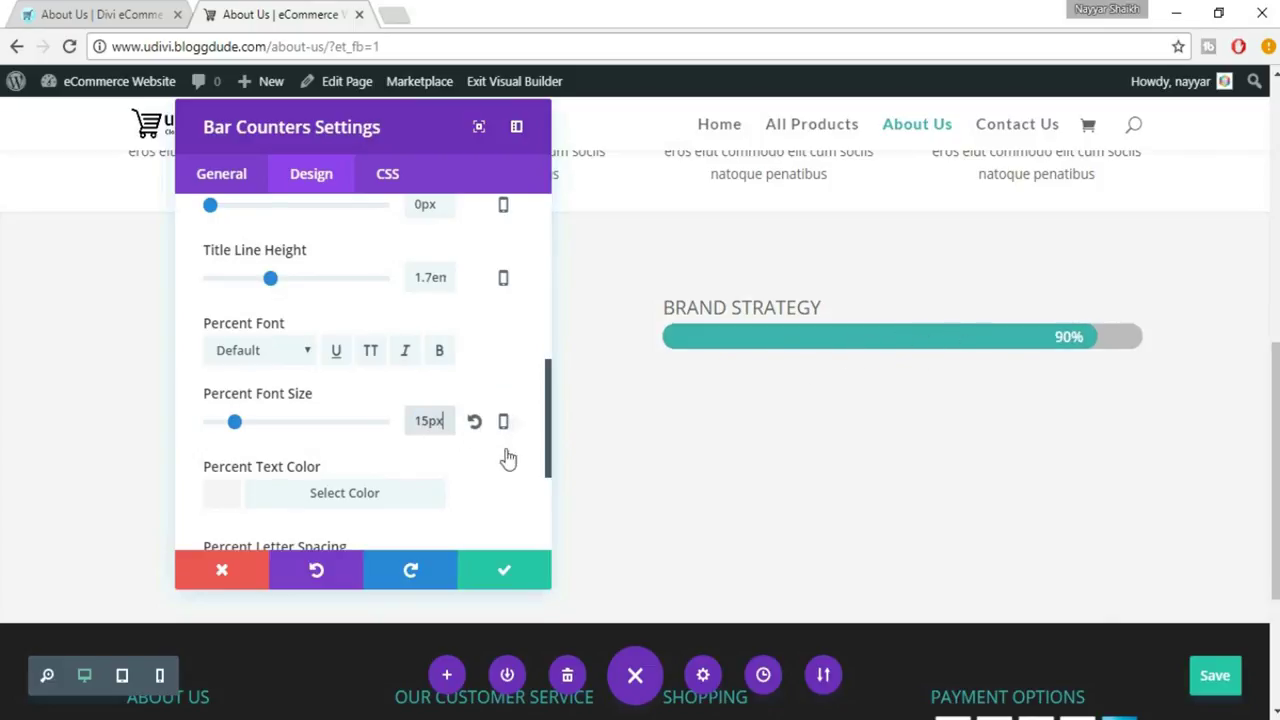
click(505, 572)
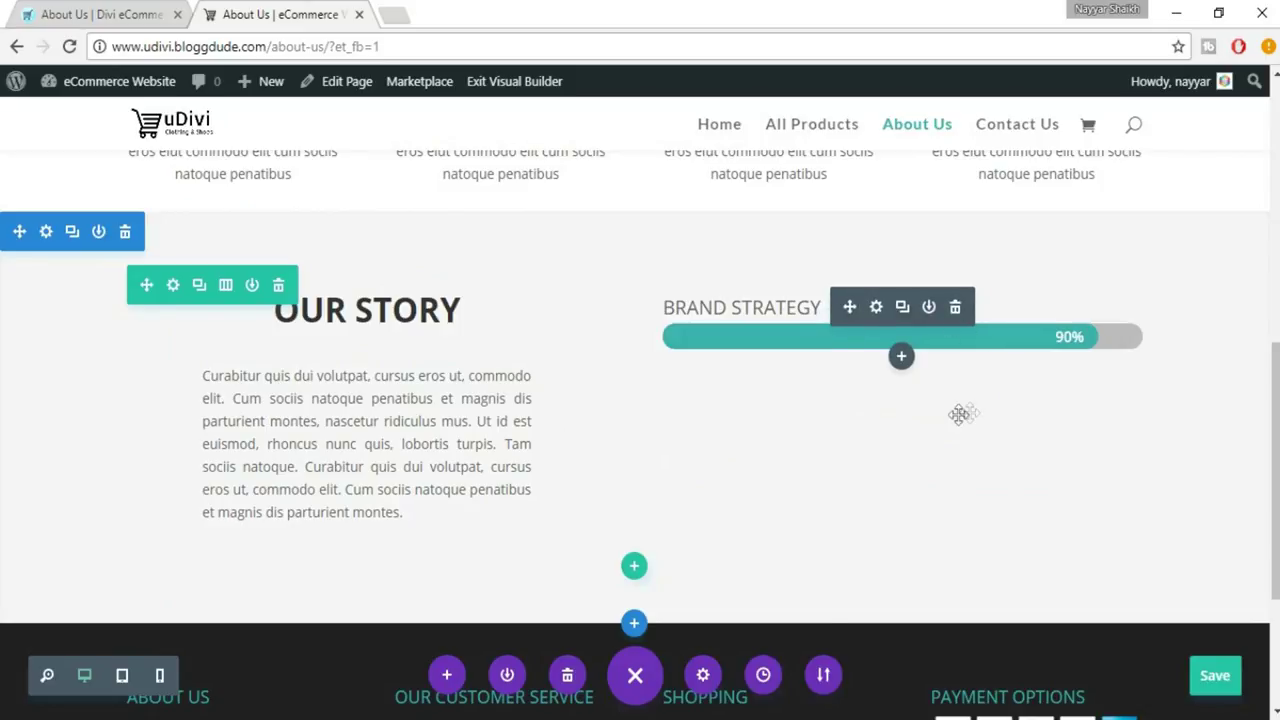
Step: Duplicate the BRAND STRATEGY bar item twice
click(877, 308)
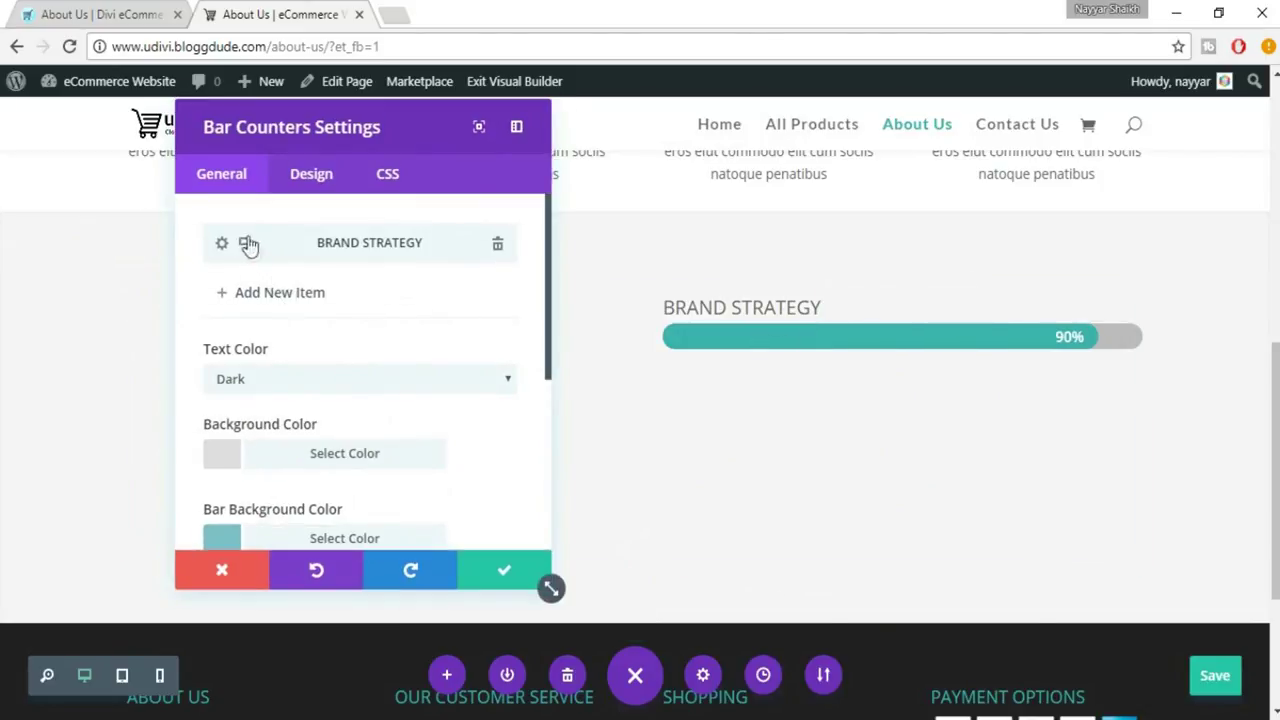
click(248, 252)
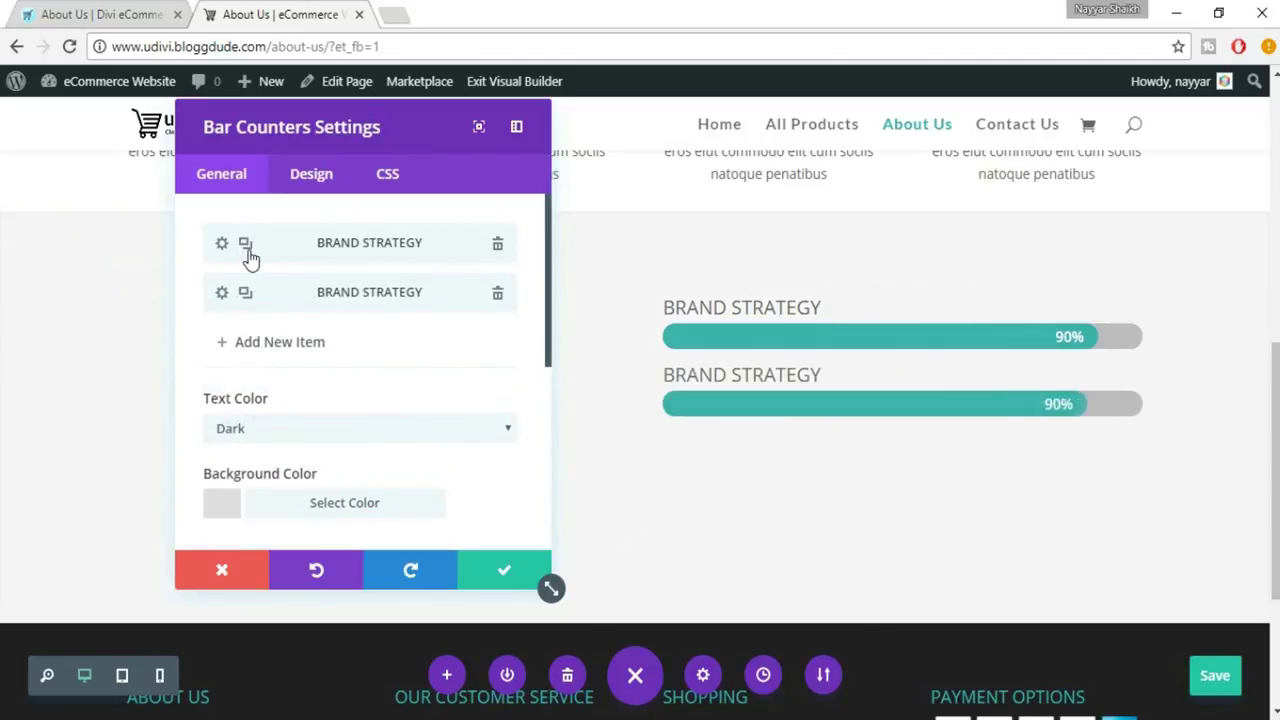
click(248, 252)
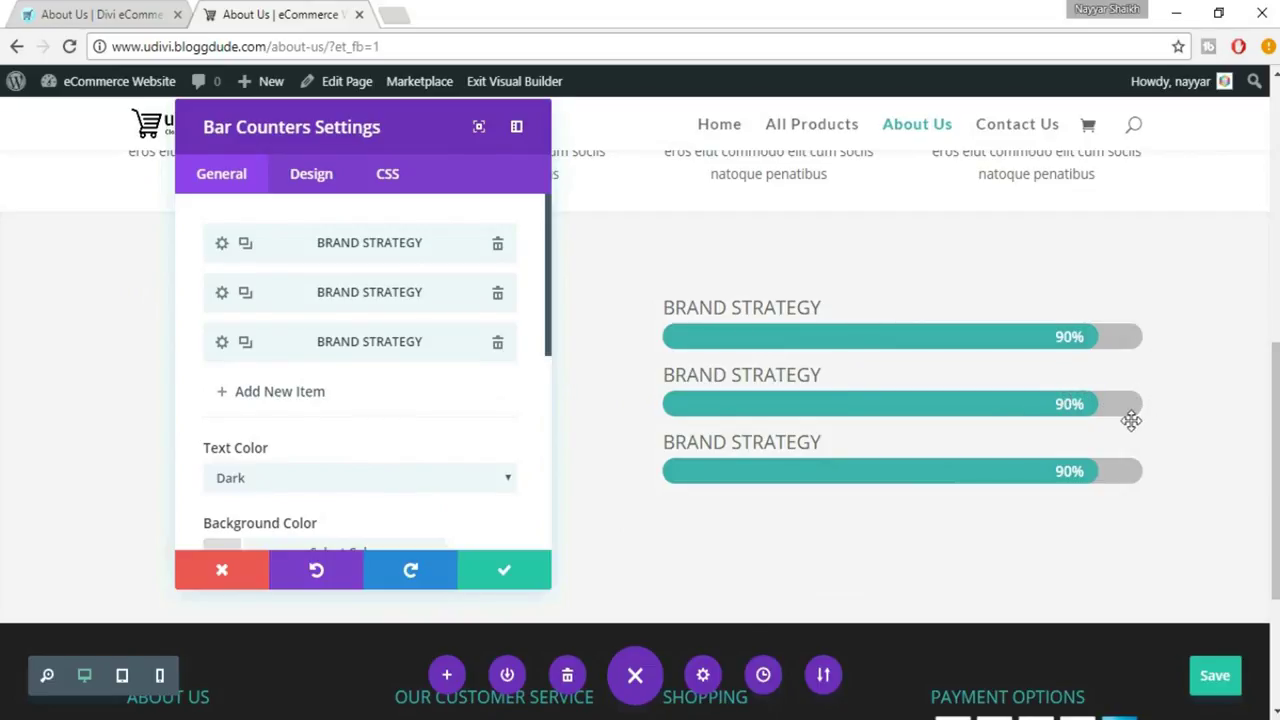
Step: Retitle the second bar INTERNET MARKETING at 65%, copying the label from the reference
click(223, 294)
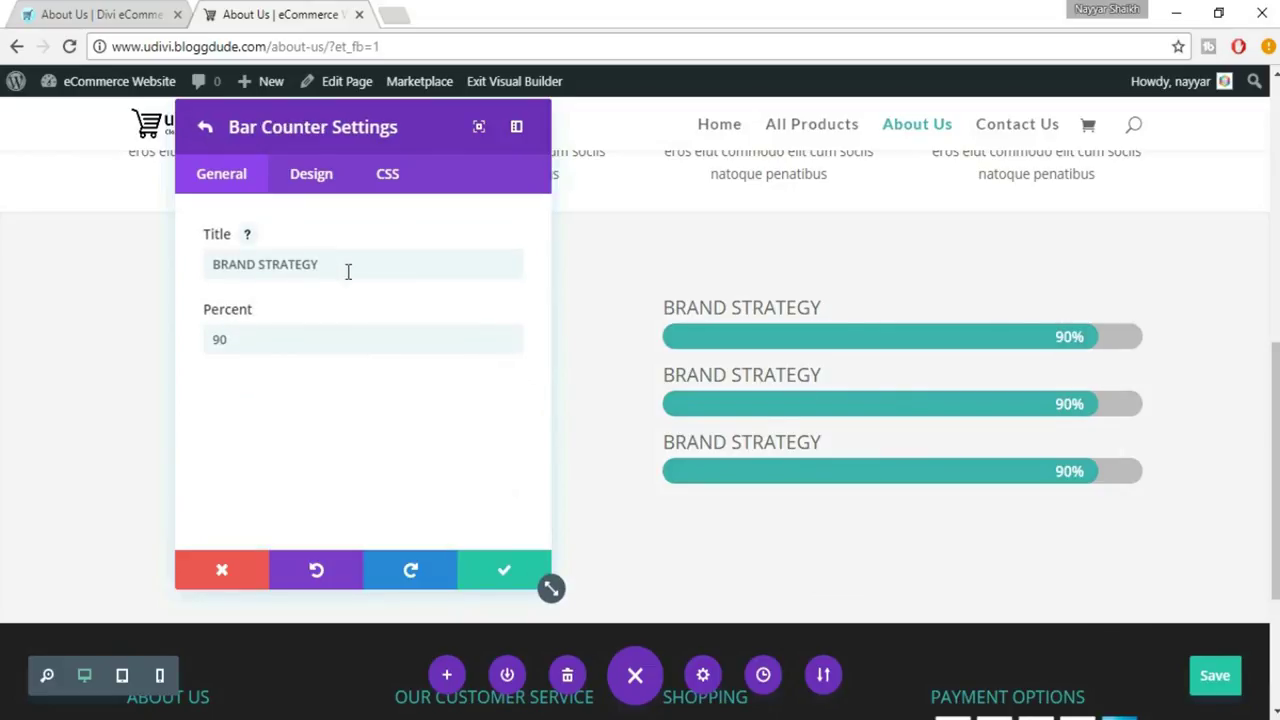
click(110, 12)
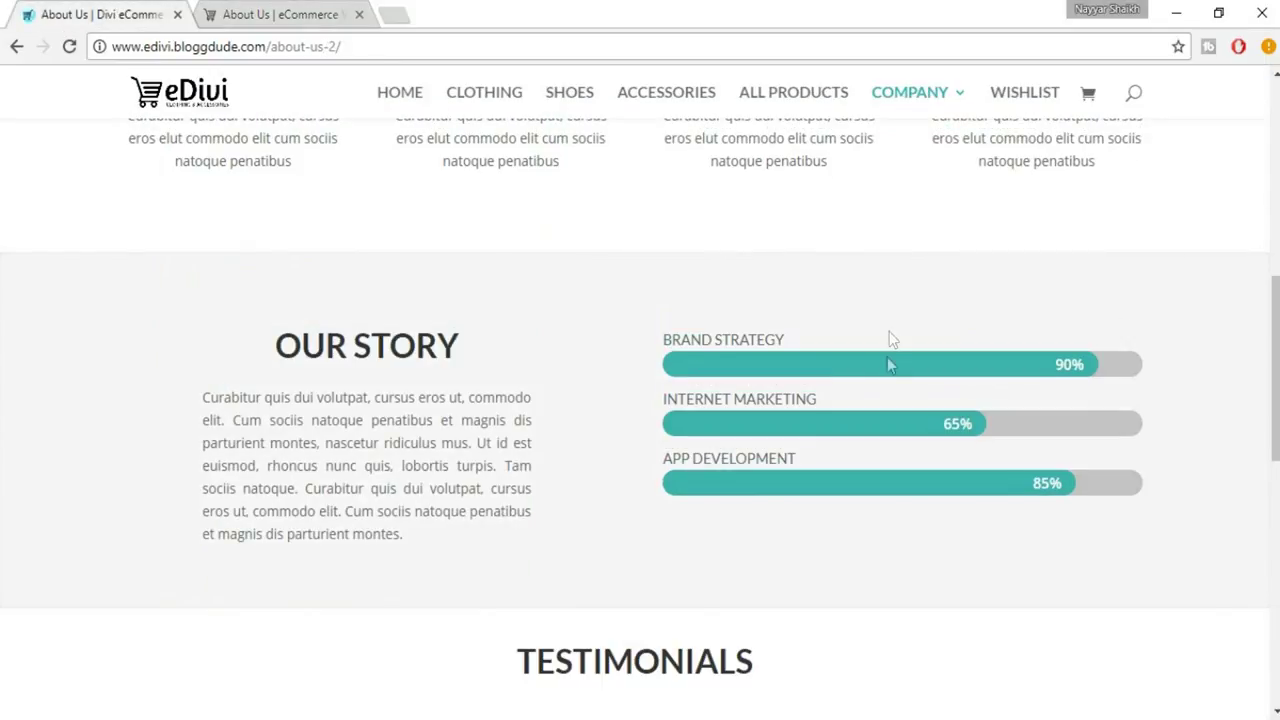
drag(820, 400, 658, 392)
key(ctrl+c)
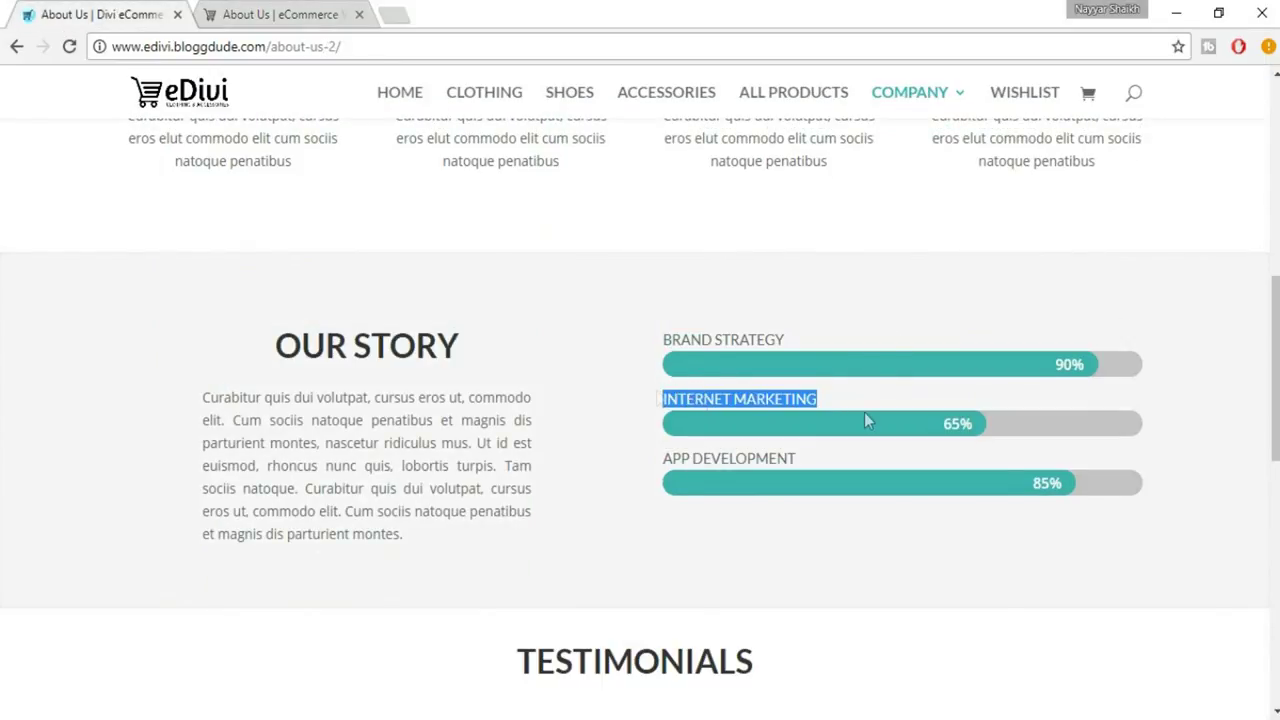
click(248, 12)
drag(346, 266, 206, 270)
key(ctrl+v)
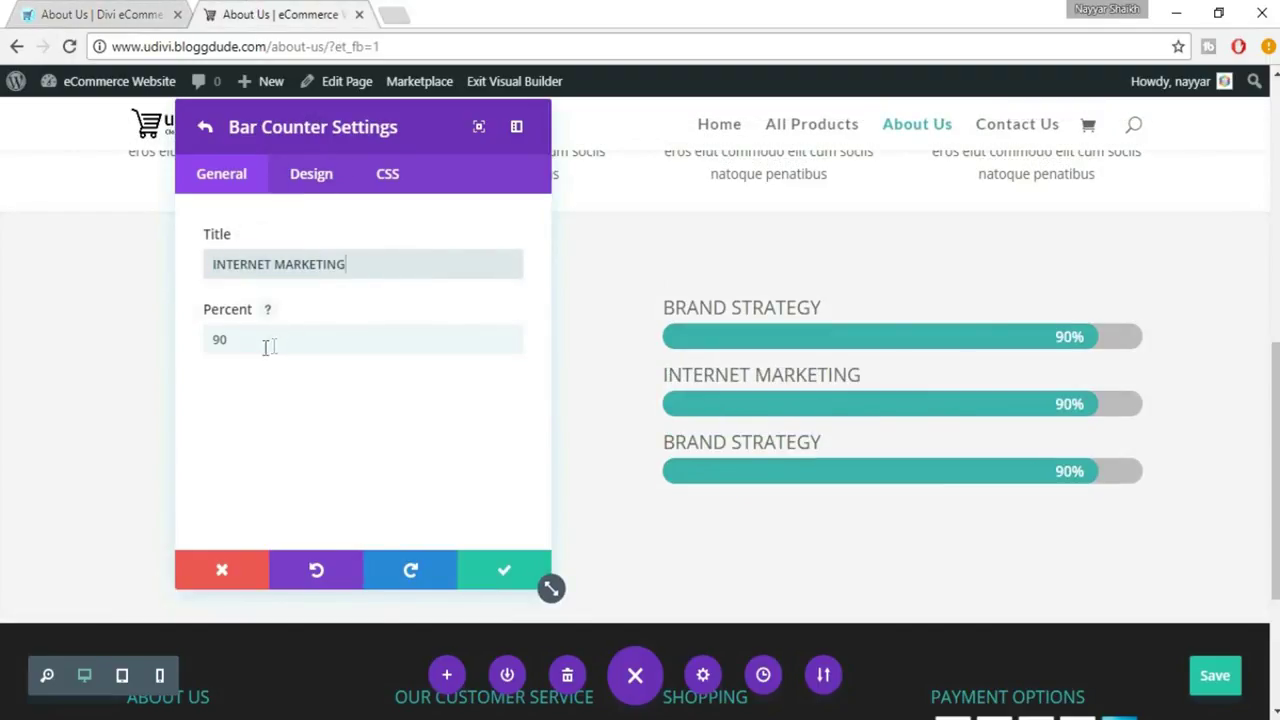
drag(271, 345, 208, 347)
text(65)
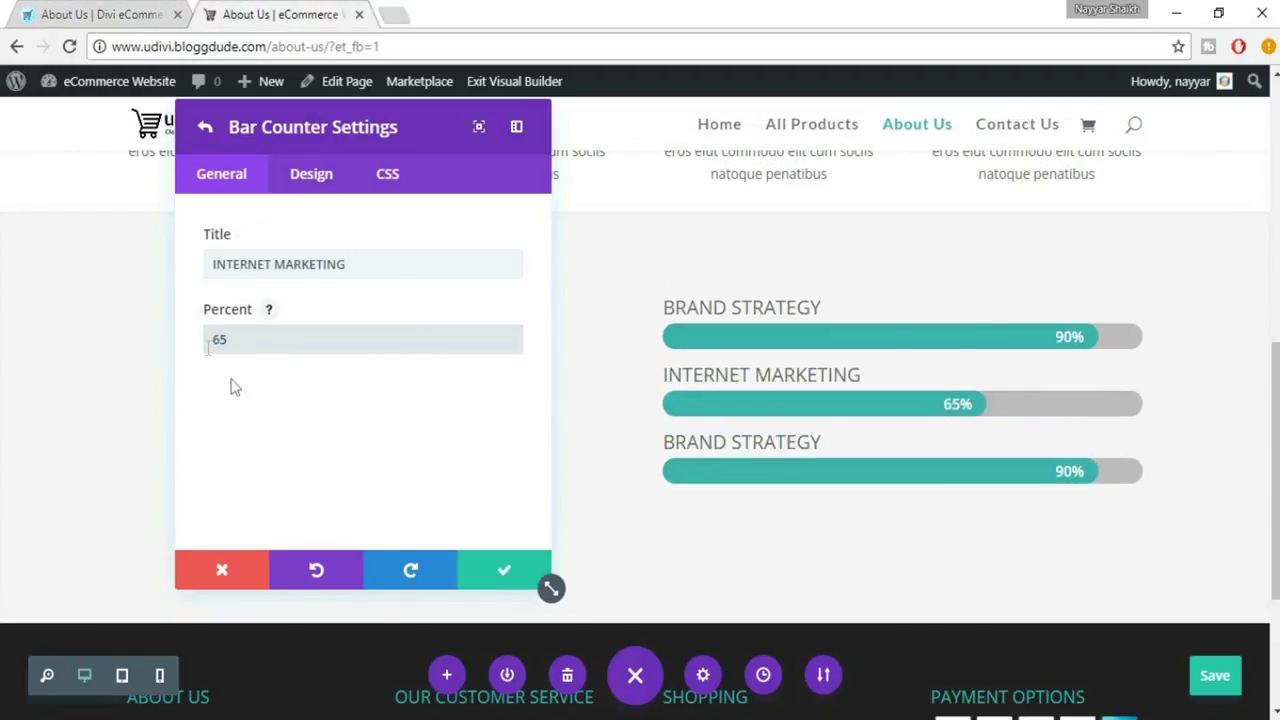
click(494, 570)
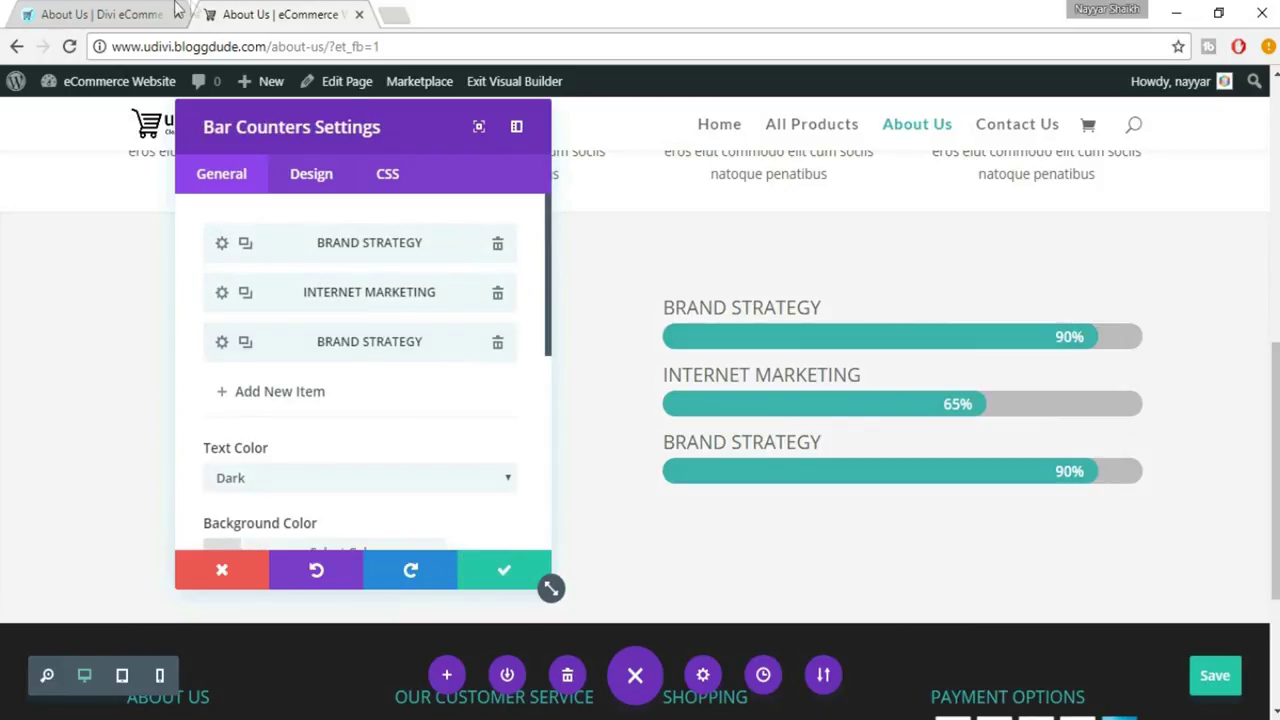
Step: Retitle the third bar APP DEVELOPMENT at 85% and close the bar counter settings
click(80, 10)
drag(656, 462, 818, 463)
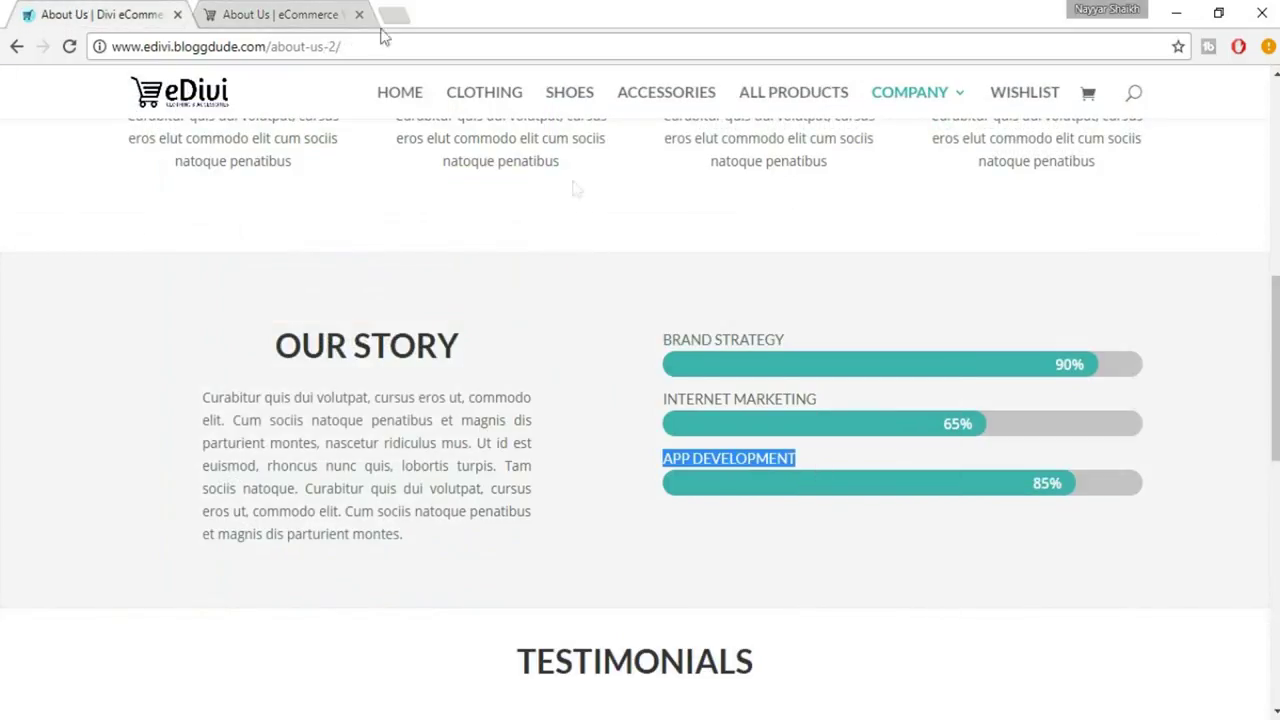
click(262, 13)
click(222, 341)
click(314, 264)
drag(200, 264, 217, 289)
text(APP DEVELOPMENT)
drag(287, 339, 194, 343)
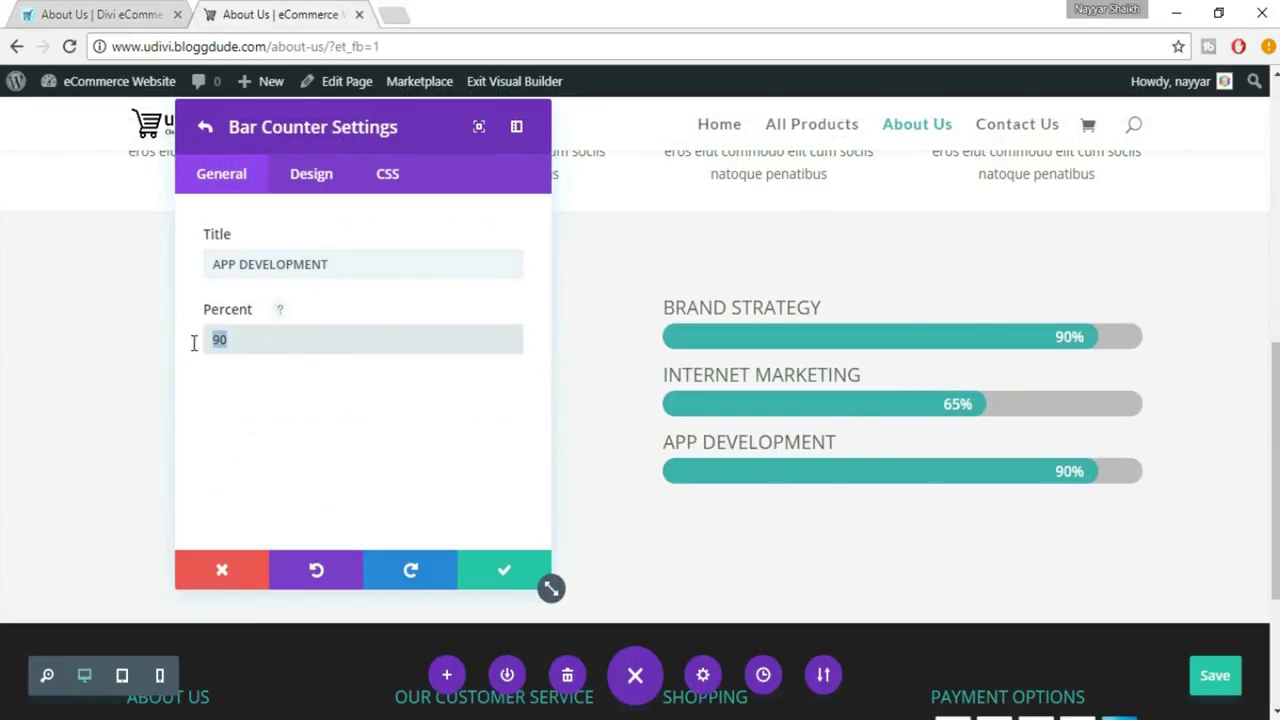
text(85)
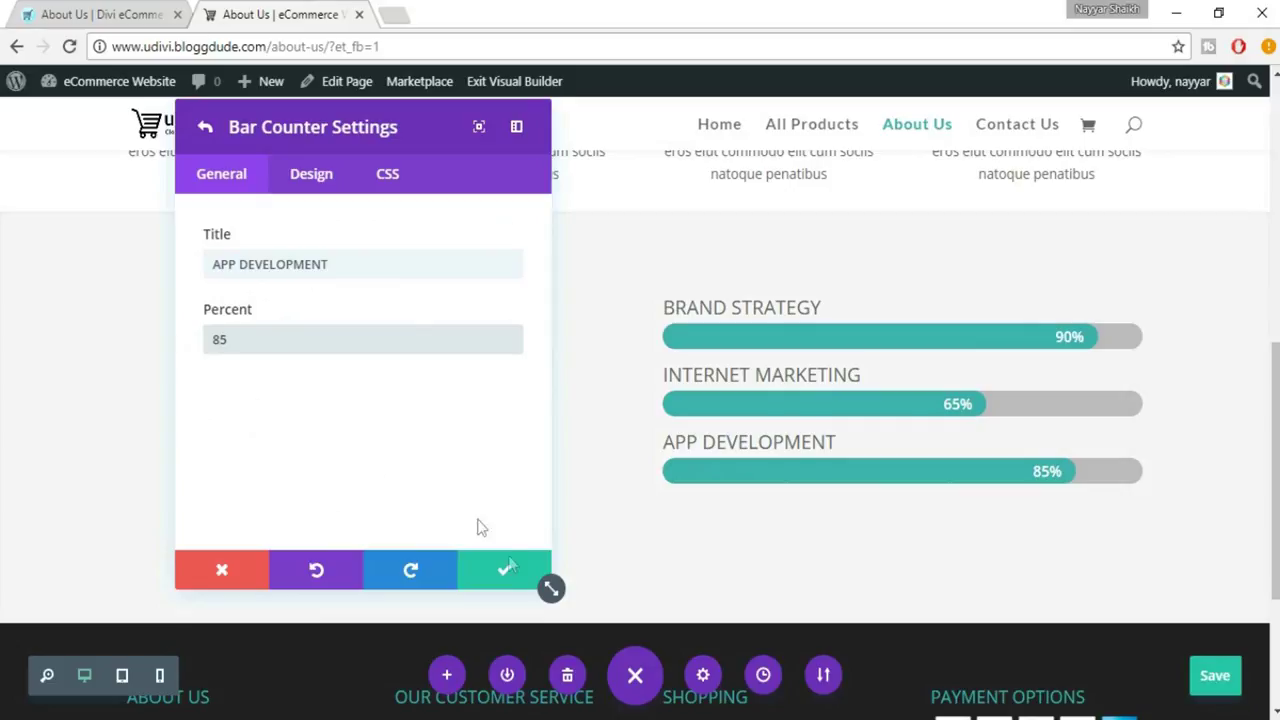
click(483, 572)
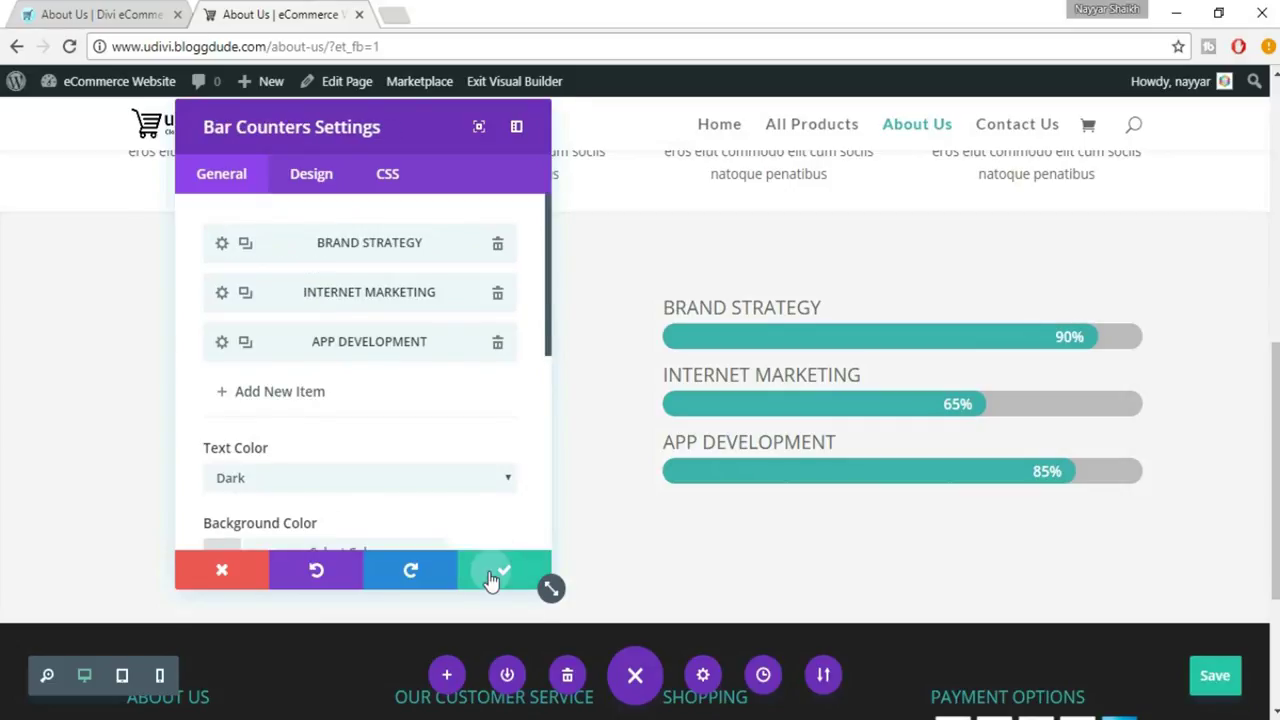
click(491, 573)
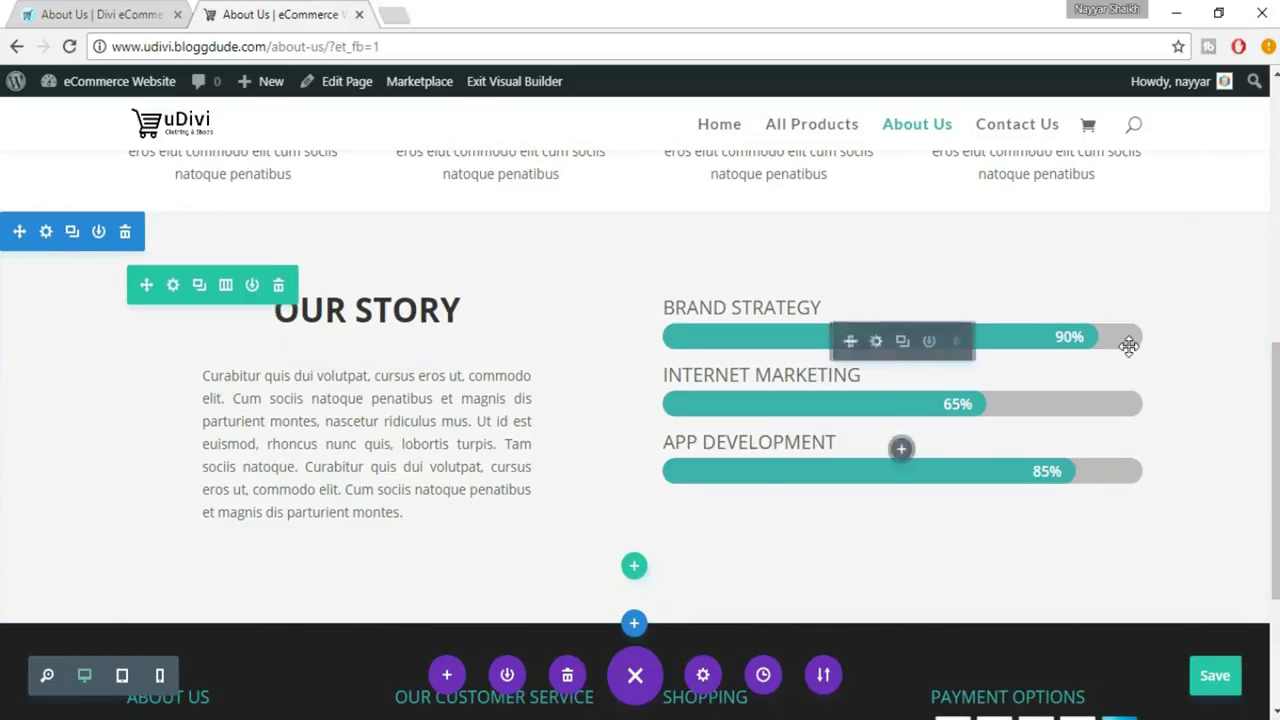
click(86, 12)
scroll(728, 421, down, 4)
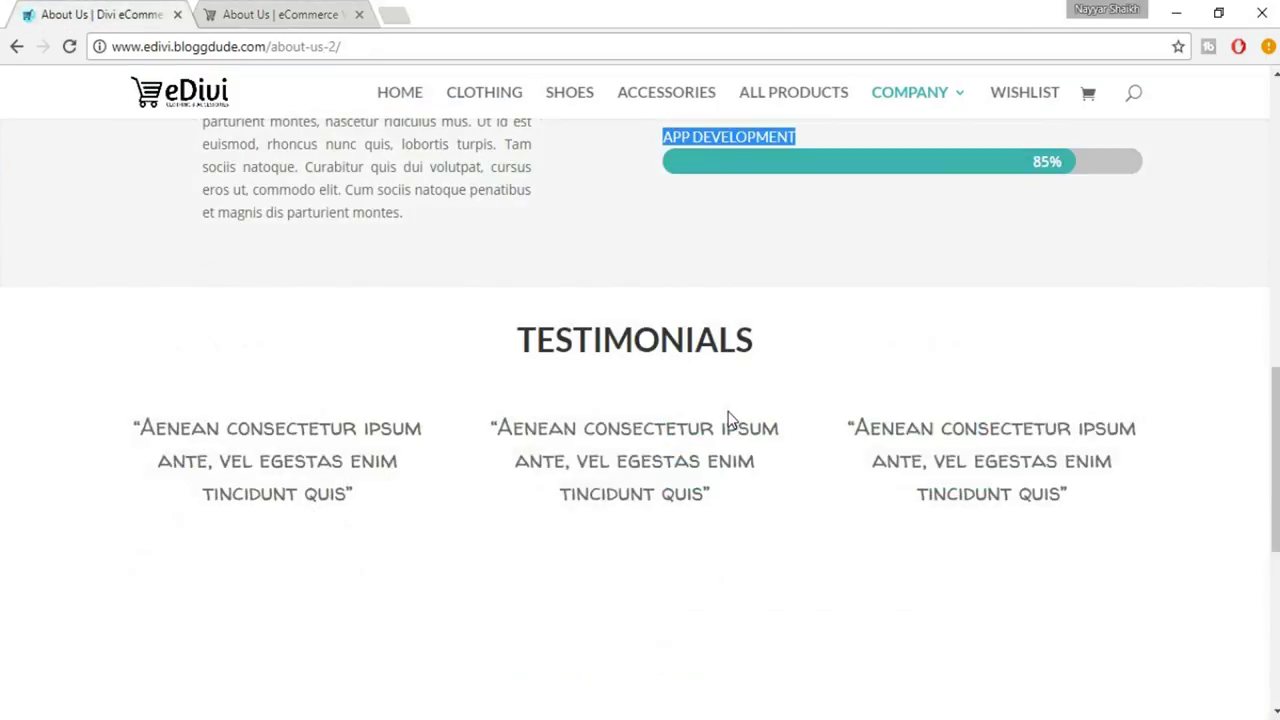
scroll(450, 405, down, 1)
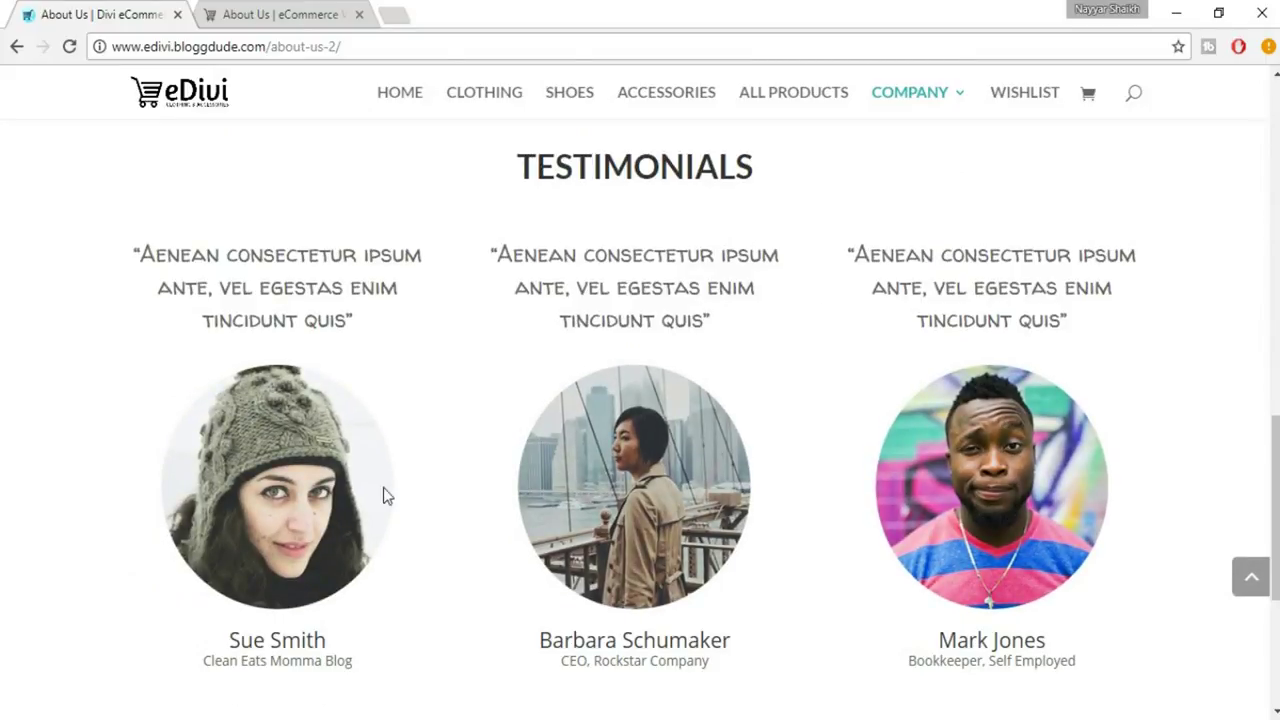
click(298, 12)
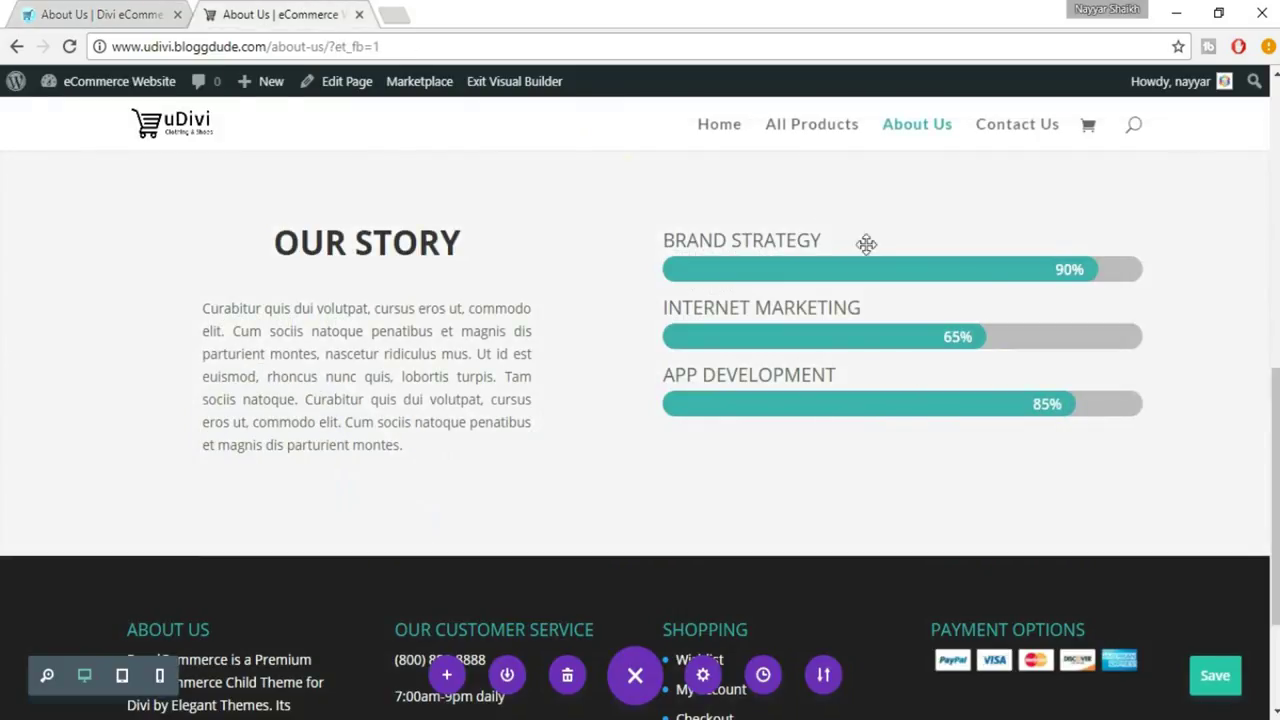
Step: Add a regular section below Our Story, checking the reference TESTIMONIALS heading
click(634, 555)
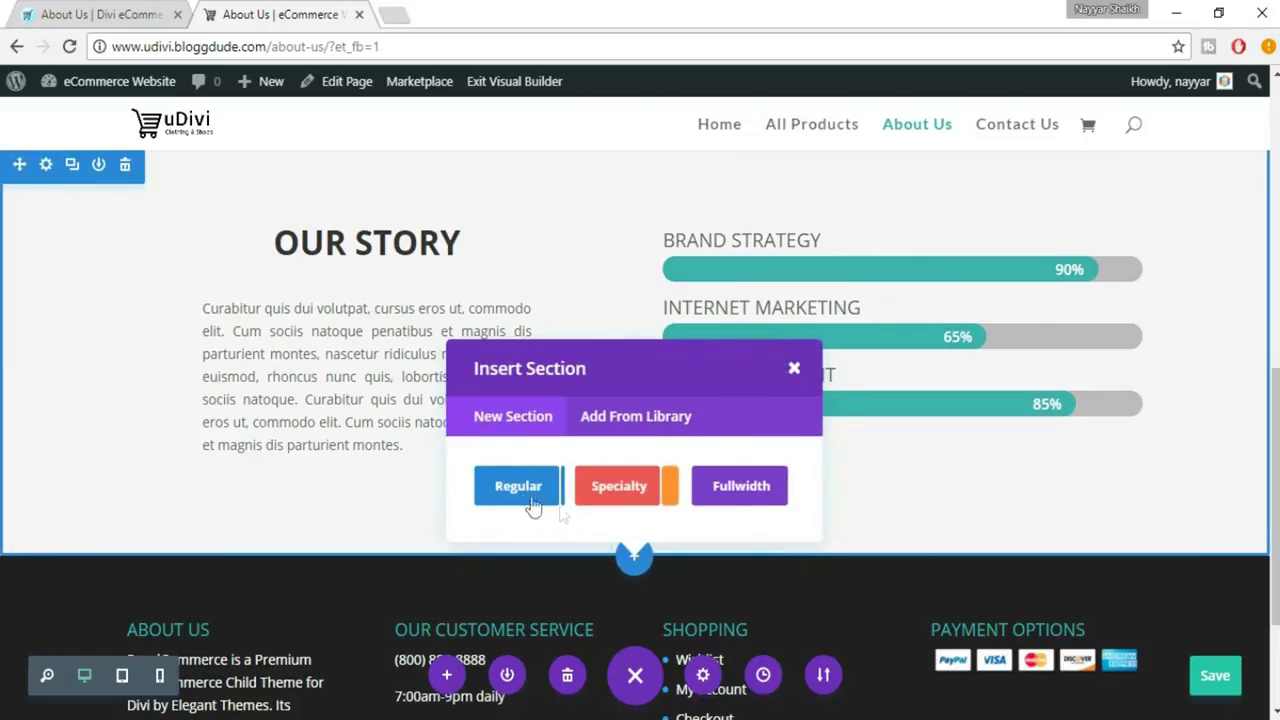
click(523, 499)
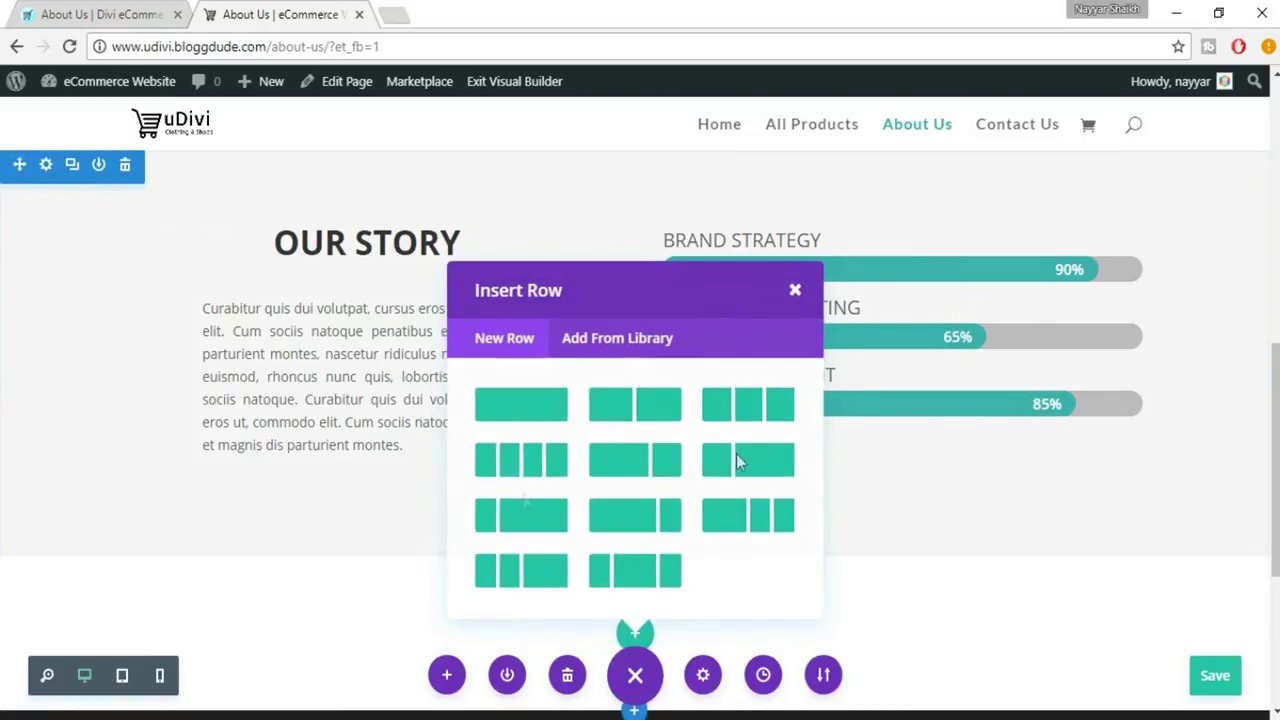
click(90, 12)
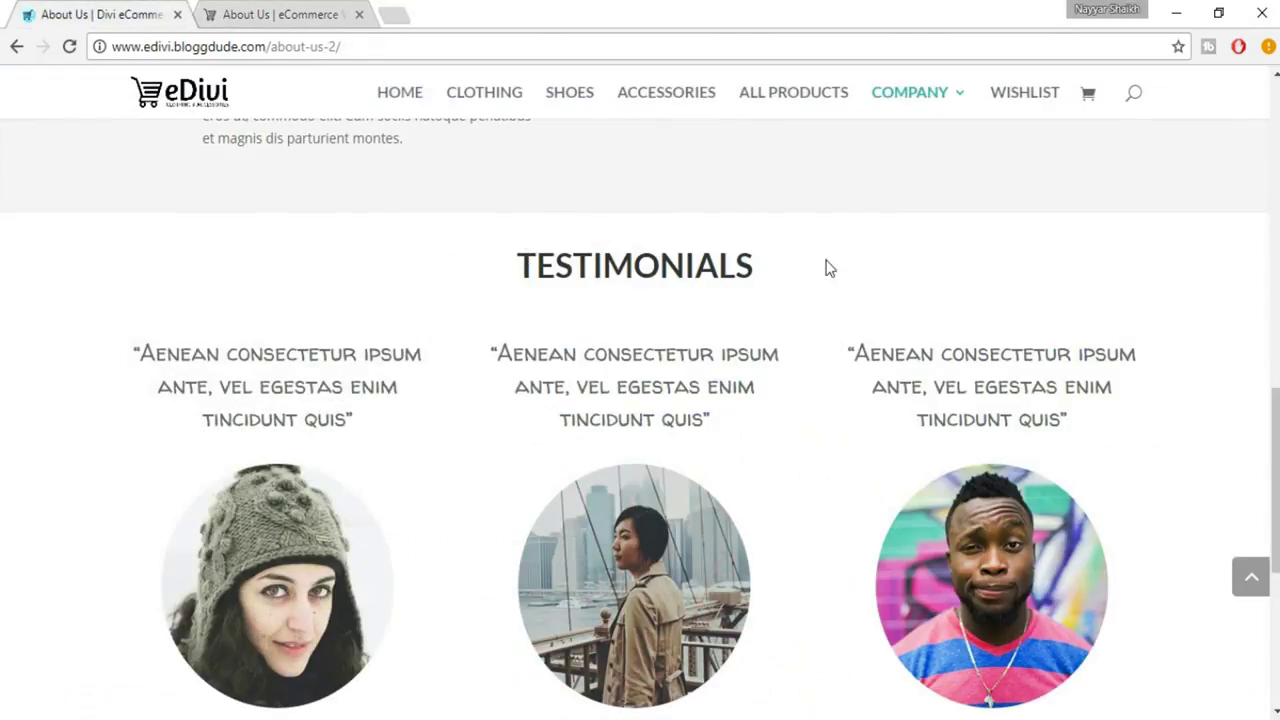
scroll(700, 297, down, 4)
scroll(660, 341, up, 4)
drag(475, 283, 821, 273)
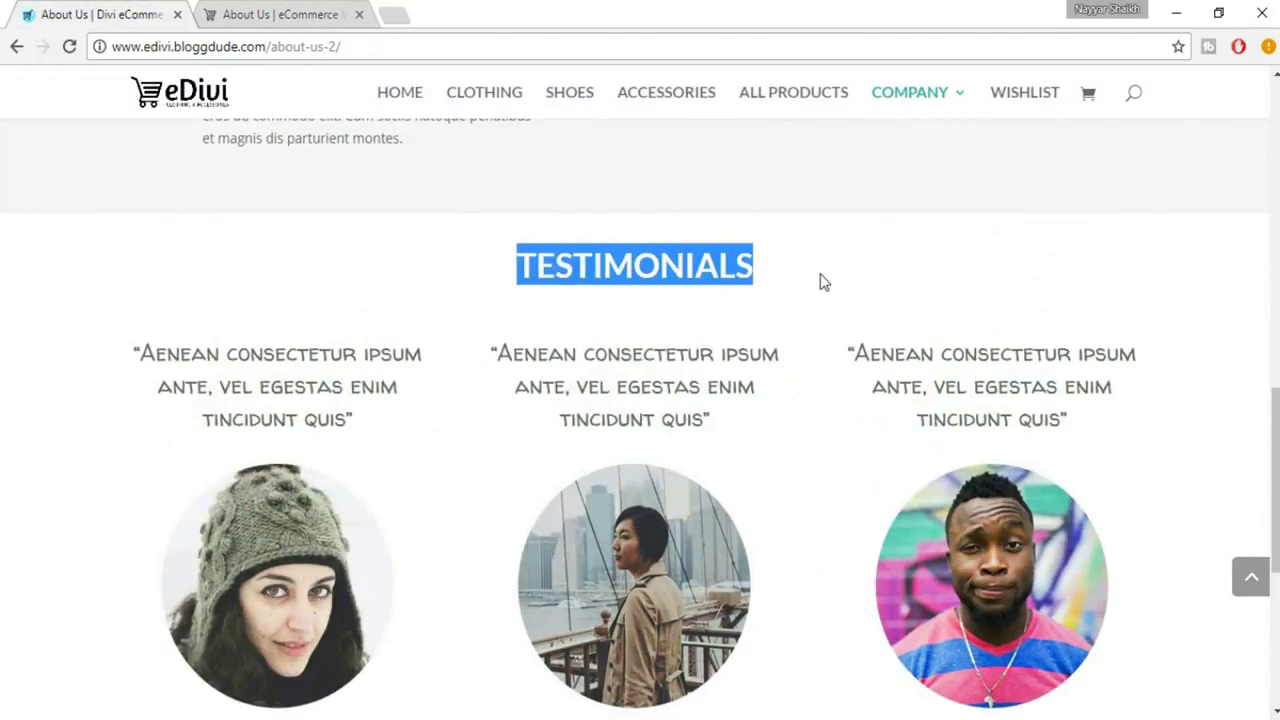
scroll(216, 250, down, 2)
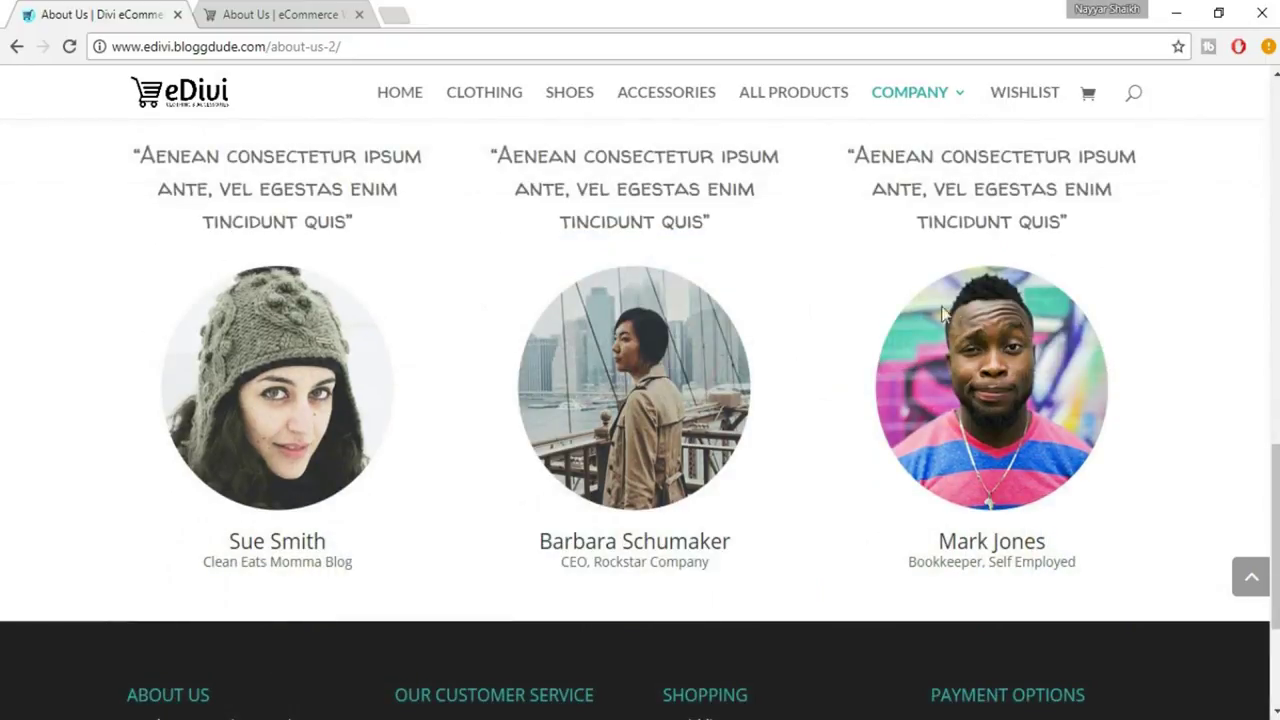
scroll(743, 340, up, 2)
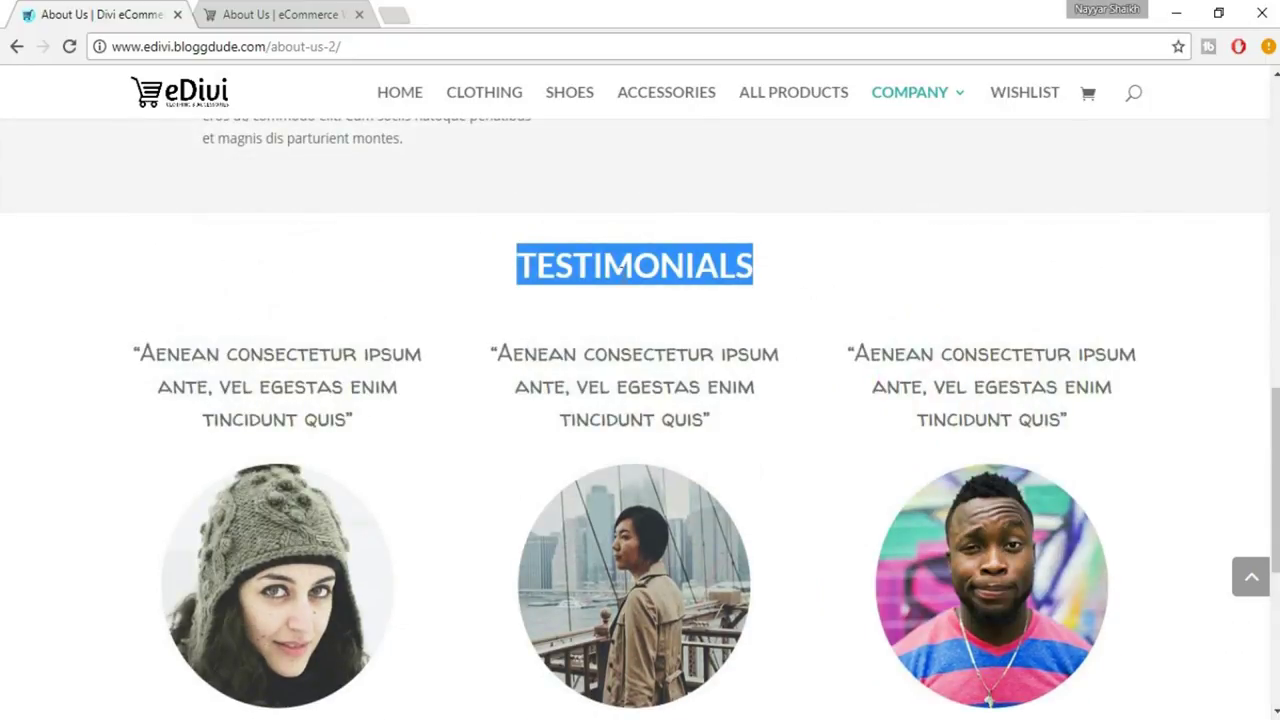
click(571, 264)
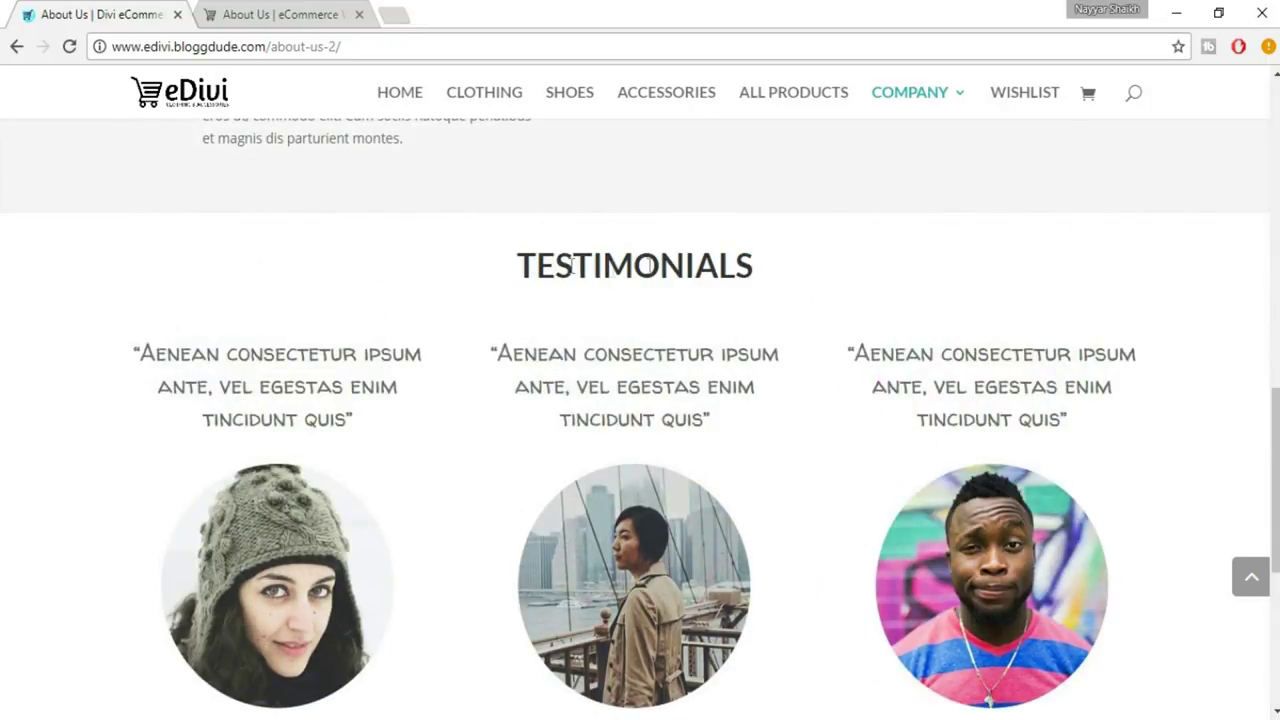
click(308, 10)
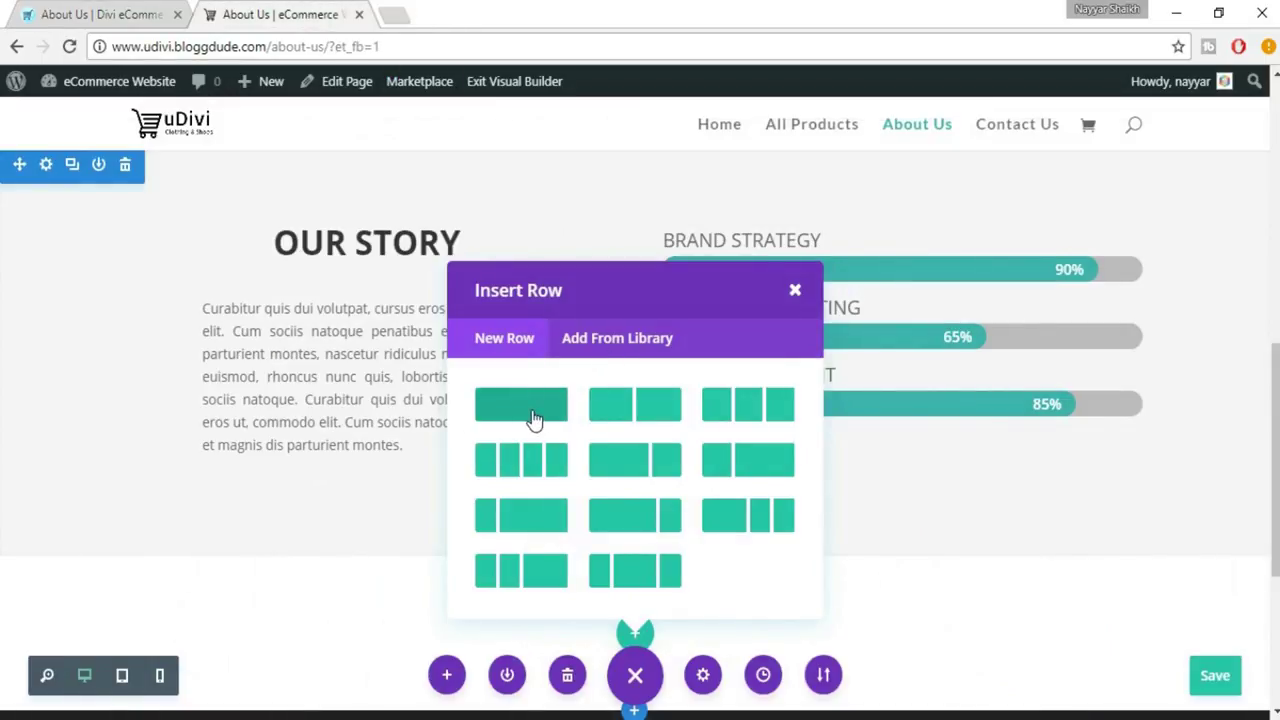
Step: Give the section a one-column row with a centred Text module reading TESTIMONIALS
click(531, 418)
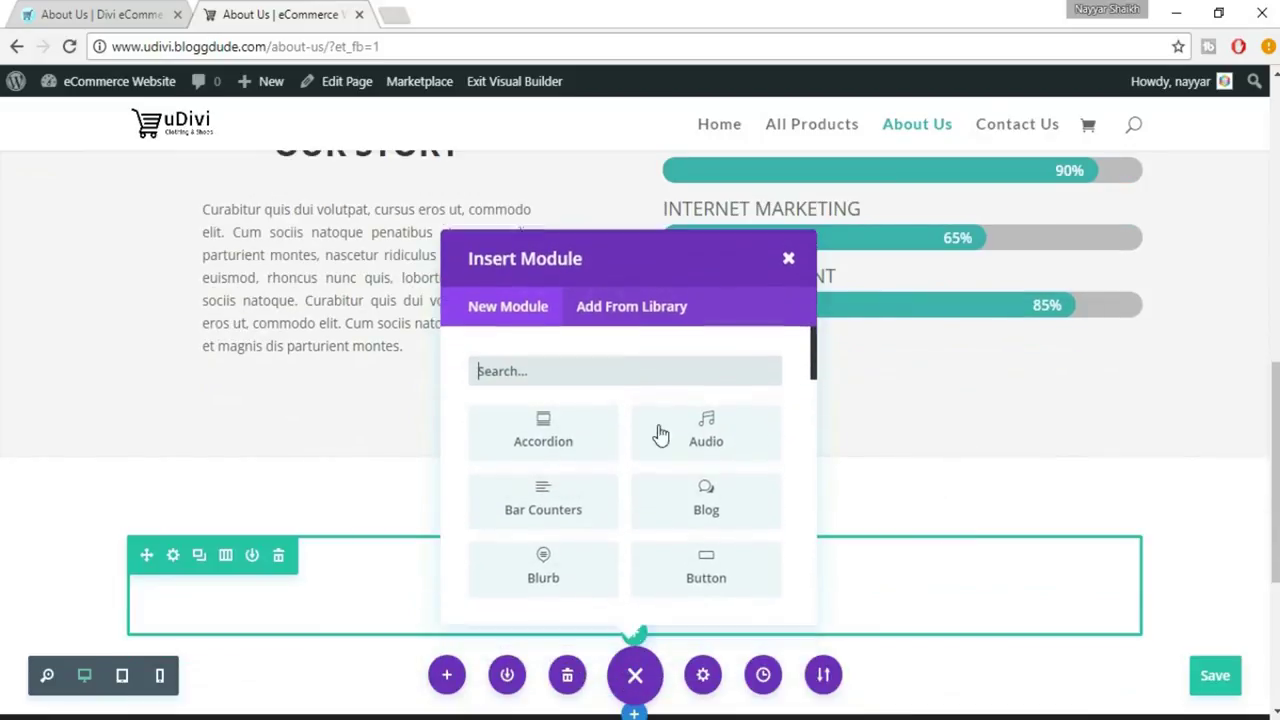
text(text)
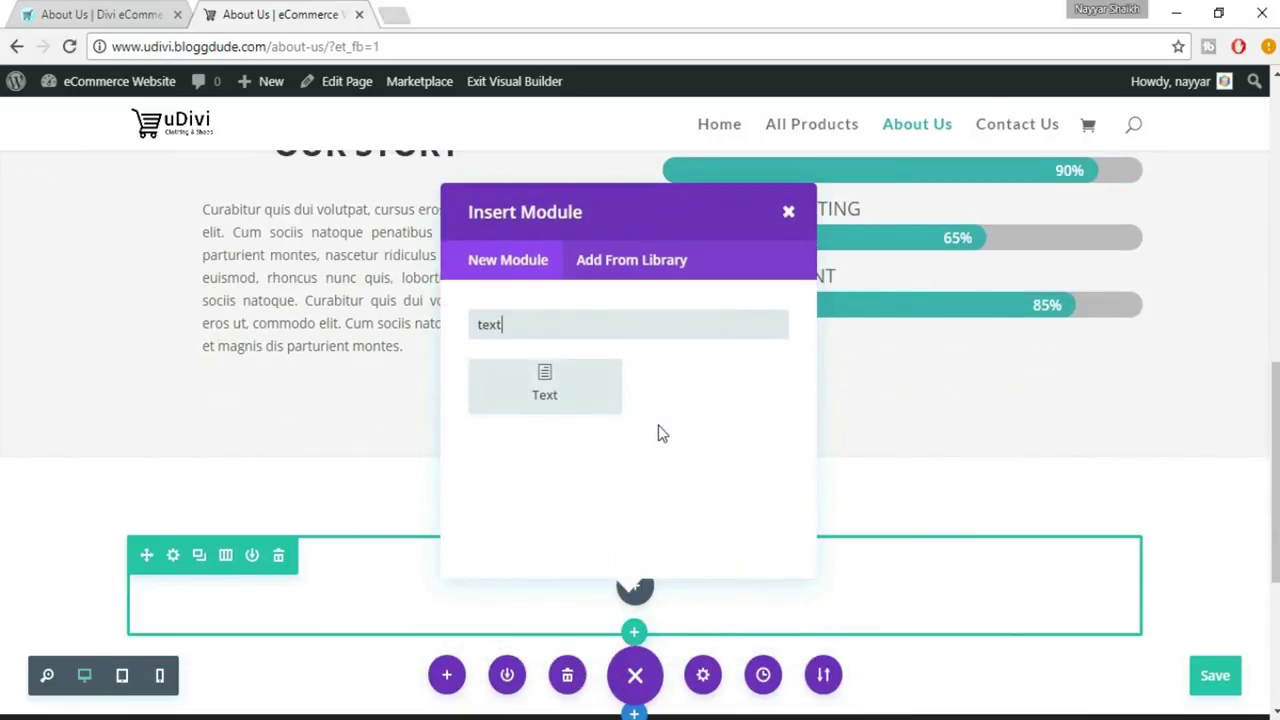
click(544, 400)
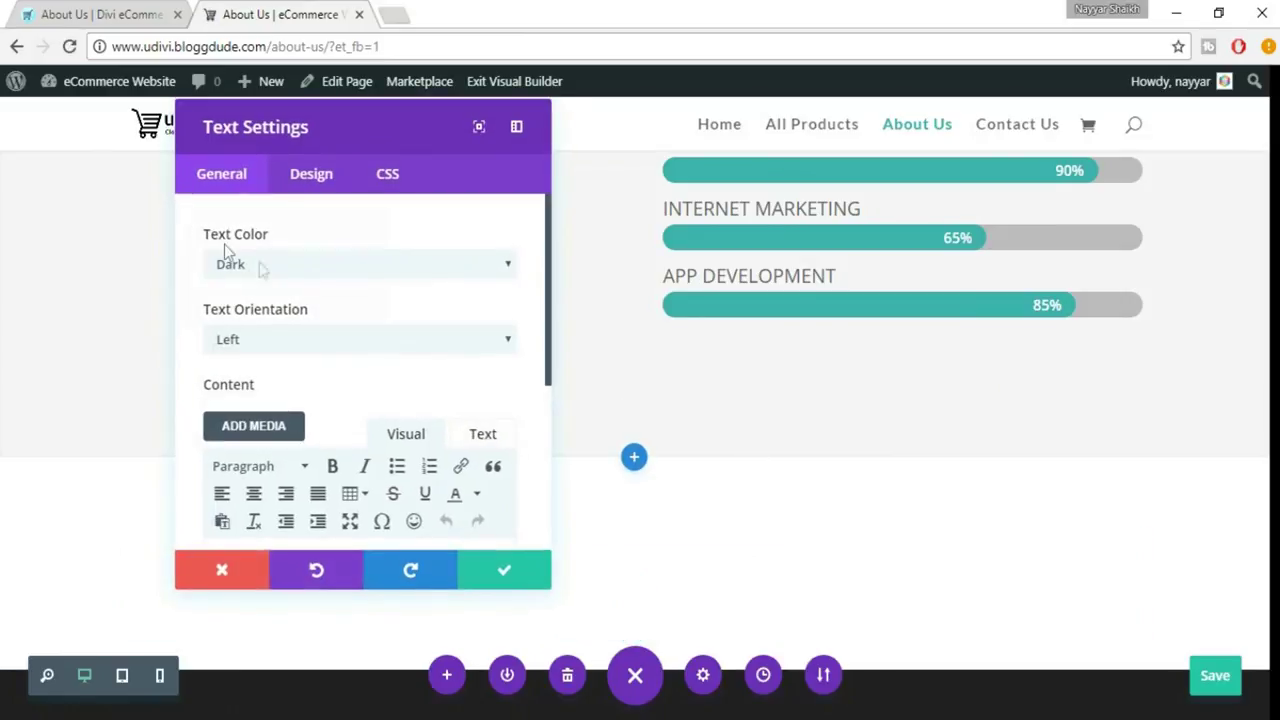
scroll(386, 390, down, 3)
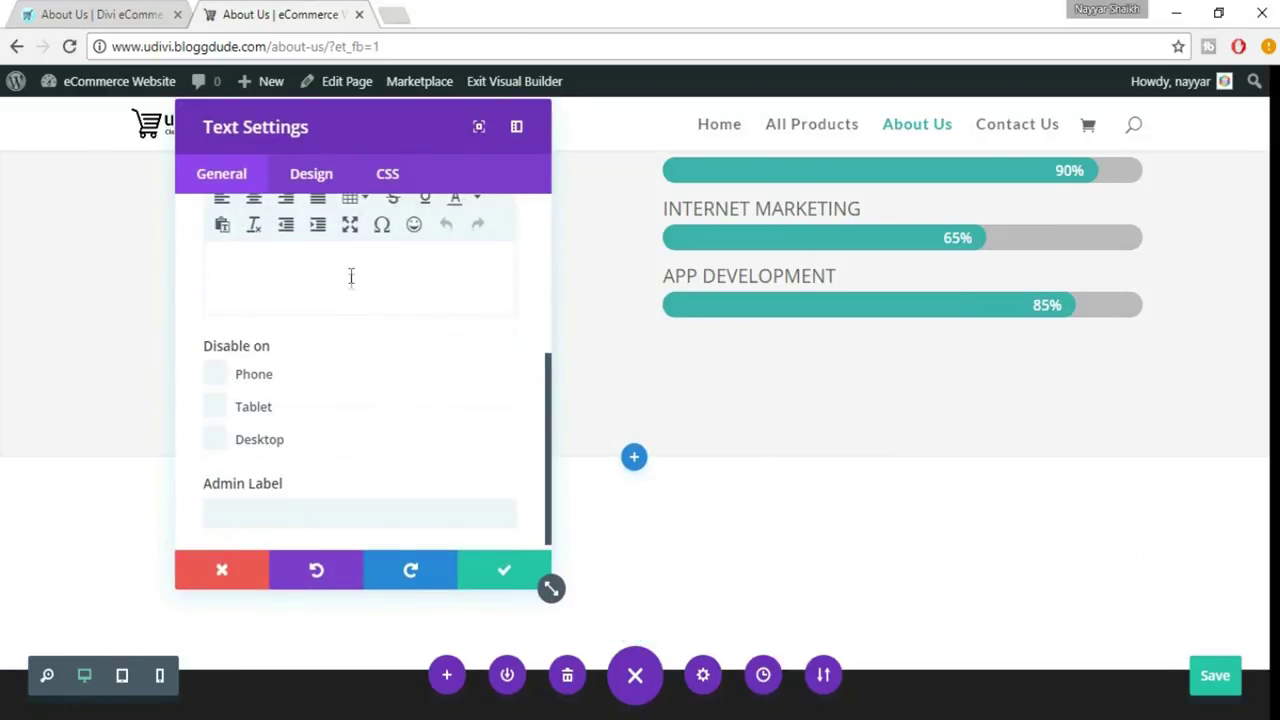
text(ES)
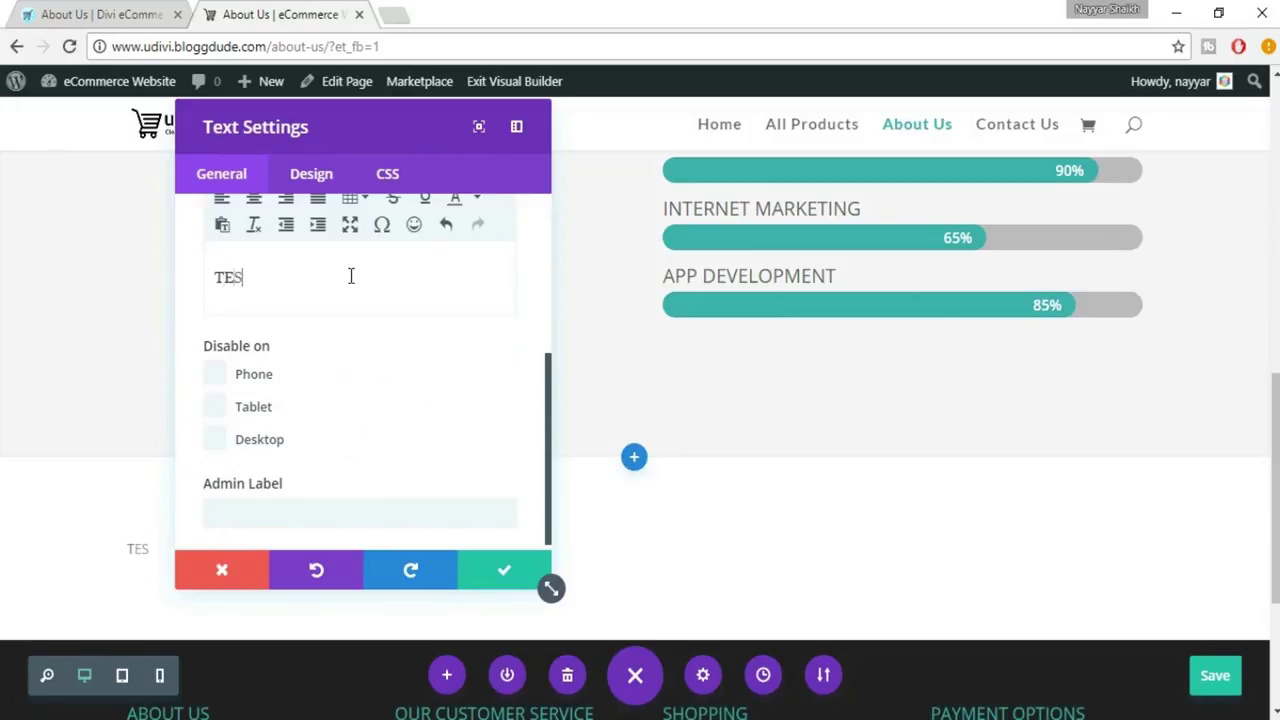
text(TIMONIALS)
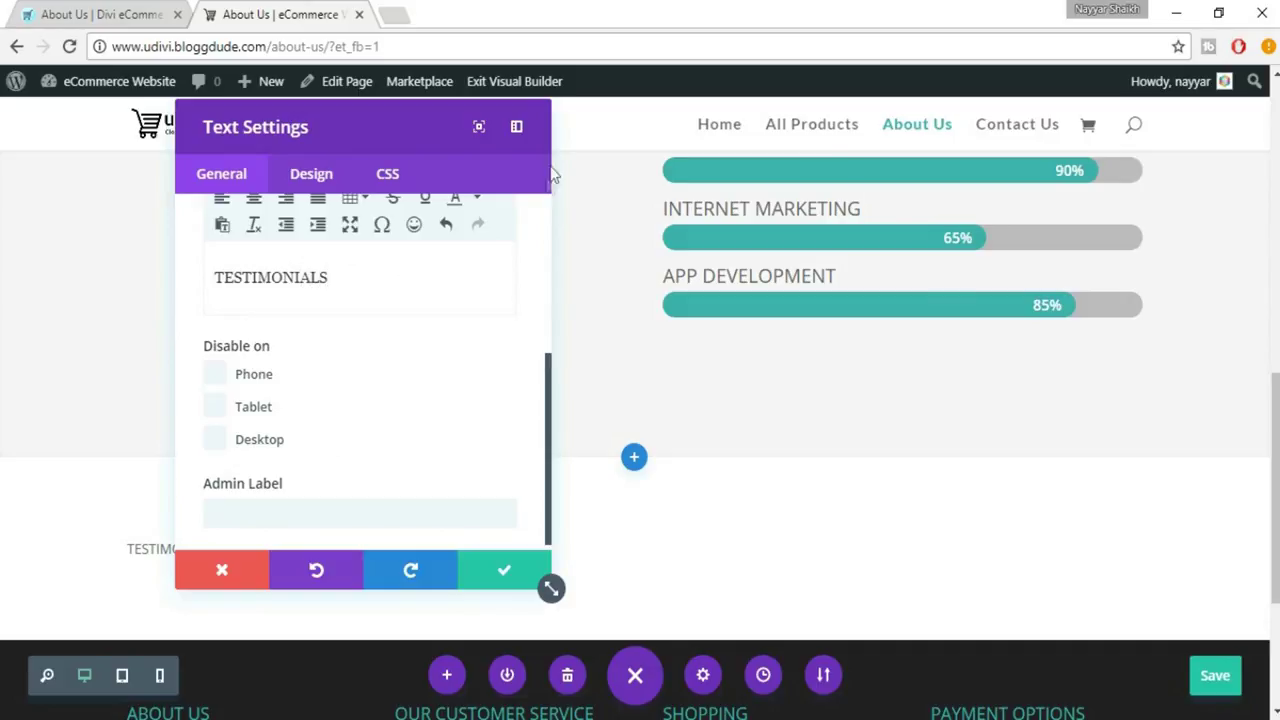
drag(490, 131, 912, 134)
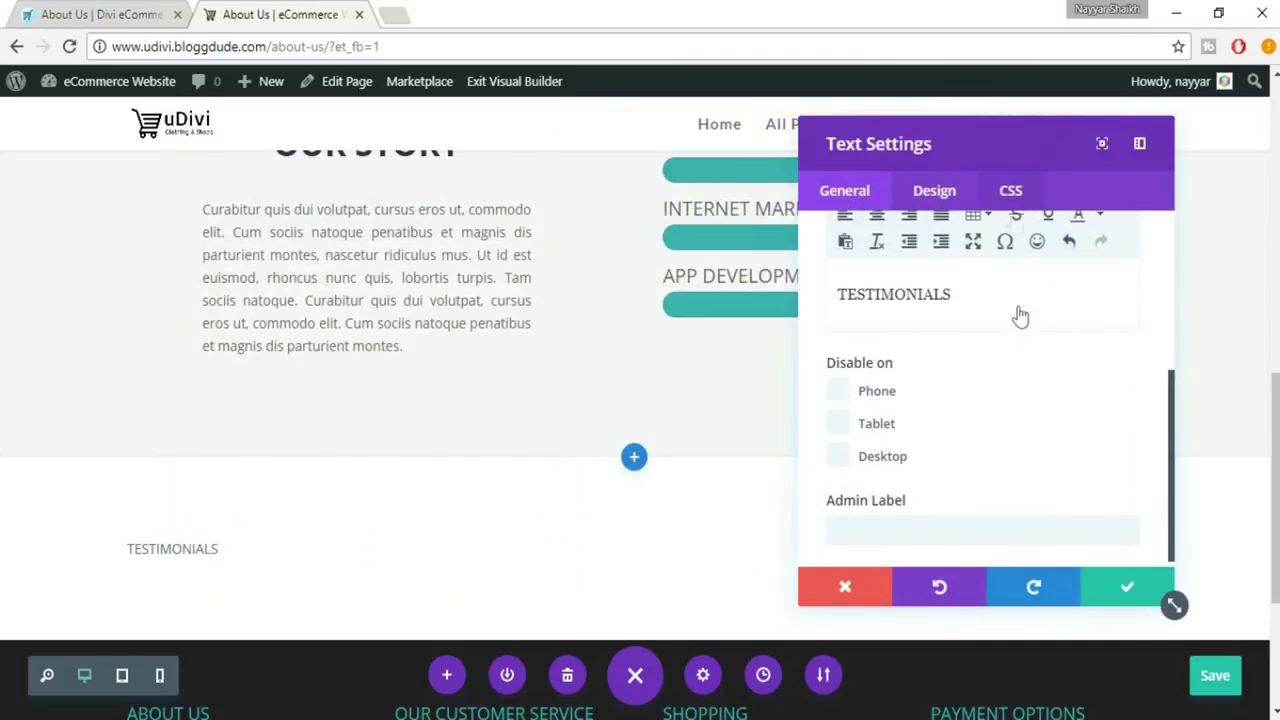
click(873, 222)
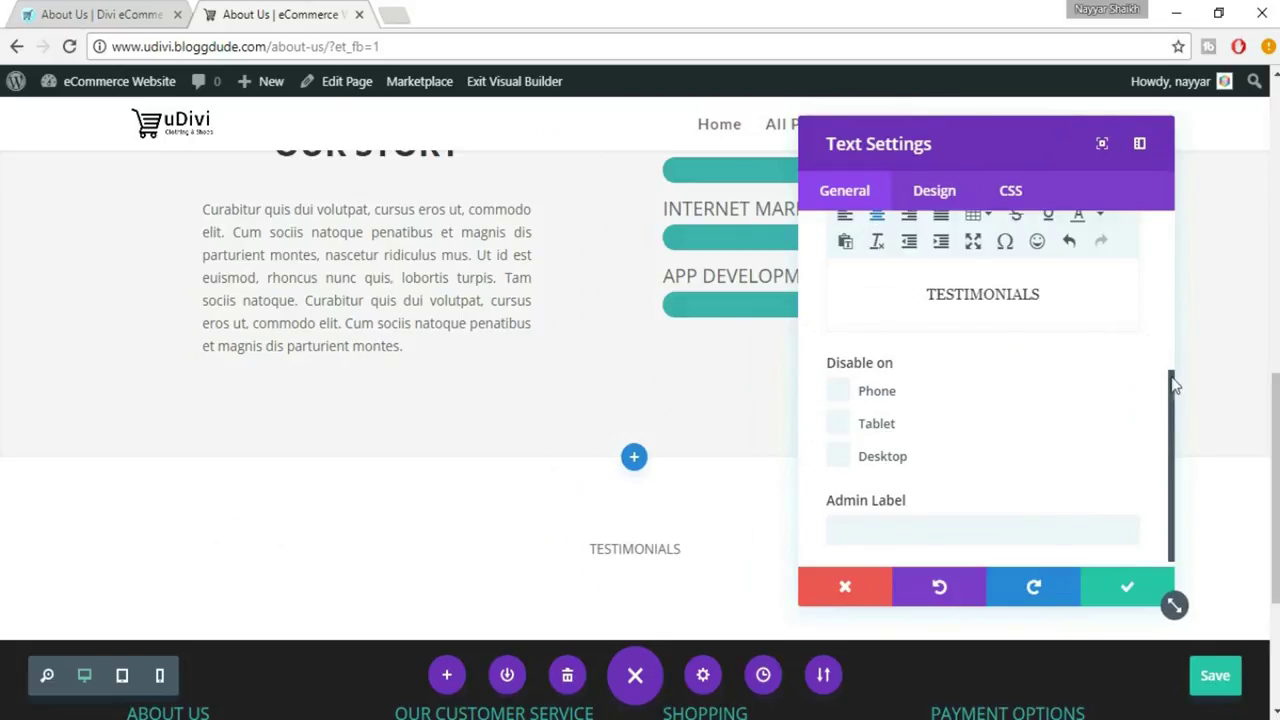
drag(1175, 393, 1175, 363)
scroll(1168, 285, up, 5)
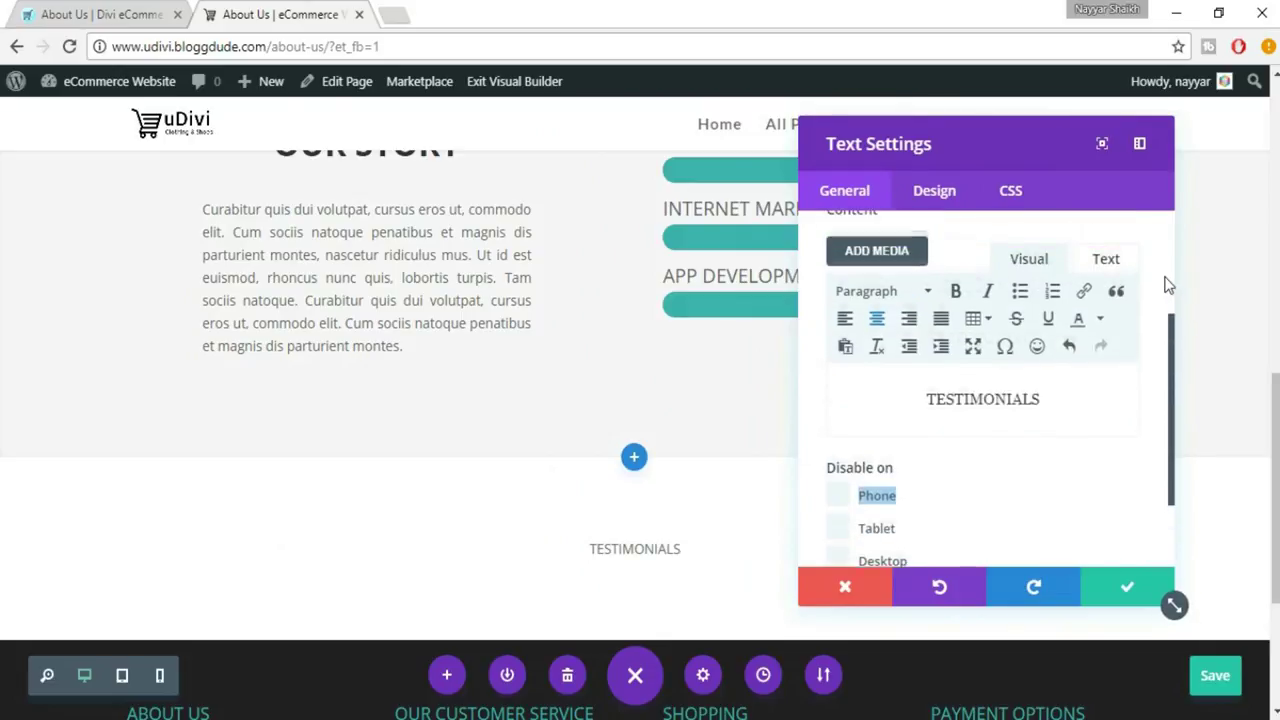
Step: Set the TESTIMONIALS heading's font size to 36px
click(940, 192)
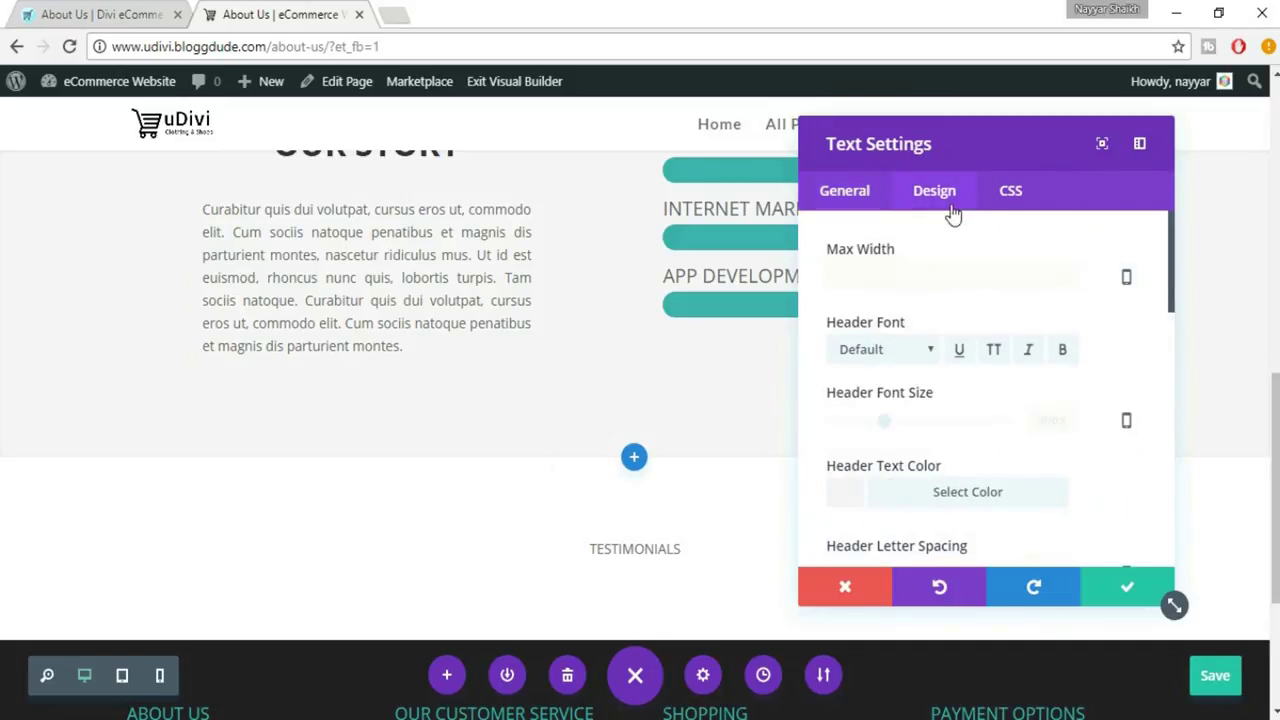
click(916, 423)
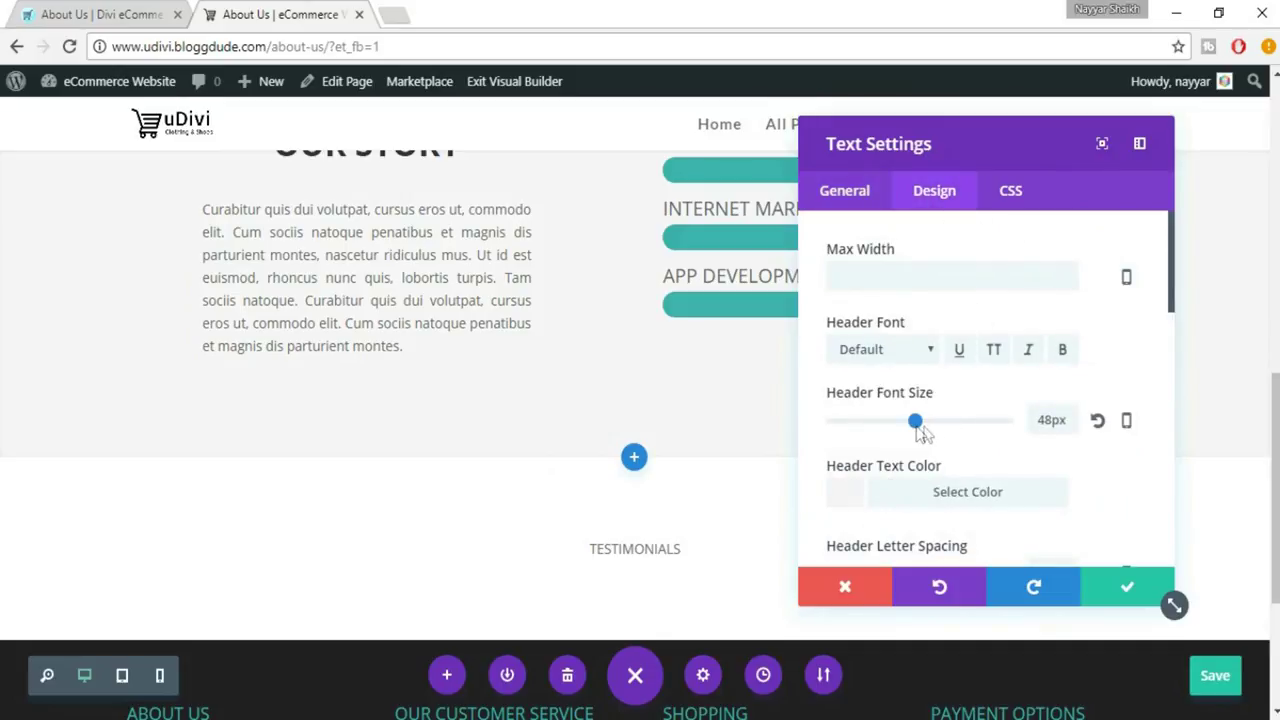
scroll(979, 423, down, 5)
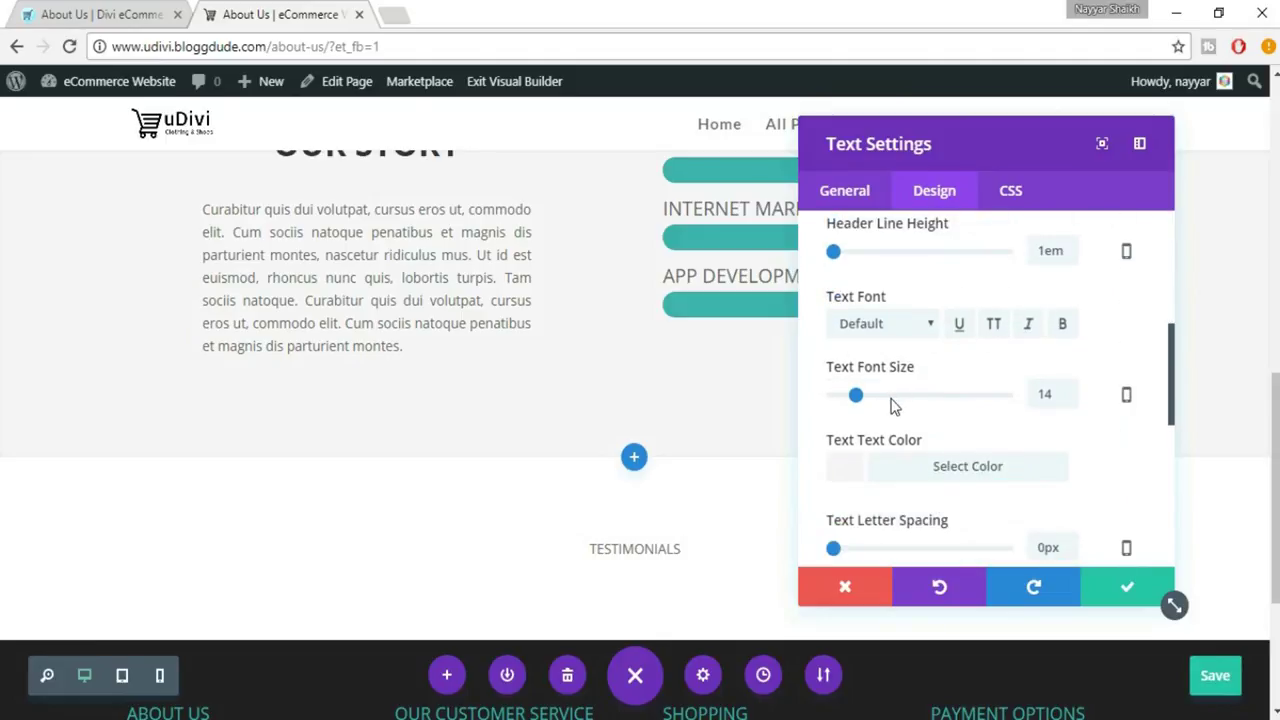
click(893, 403)
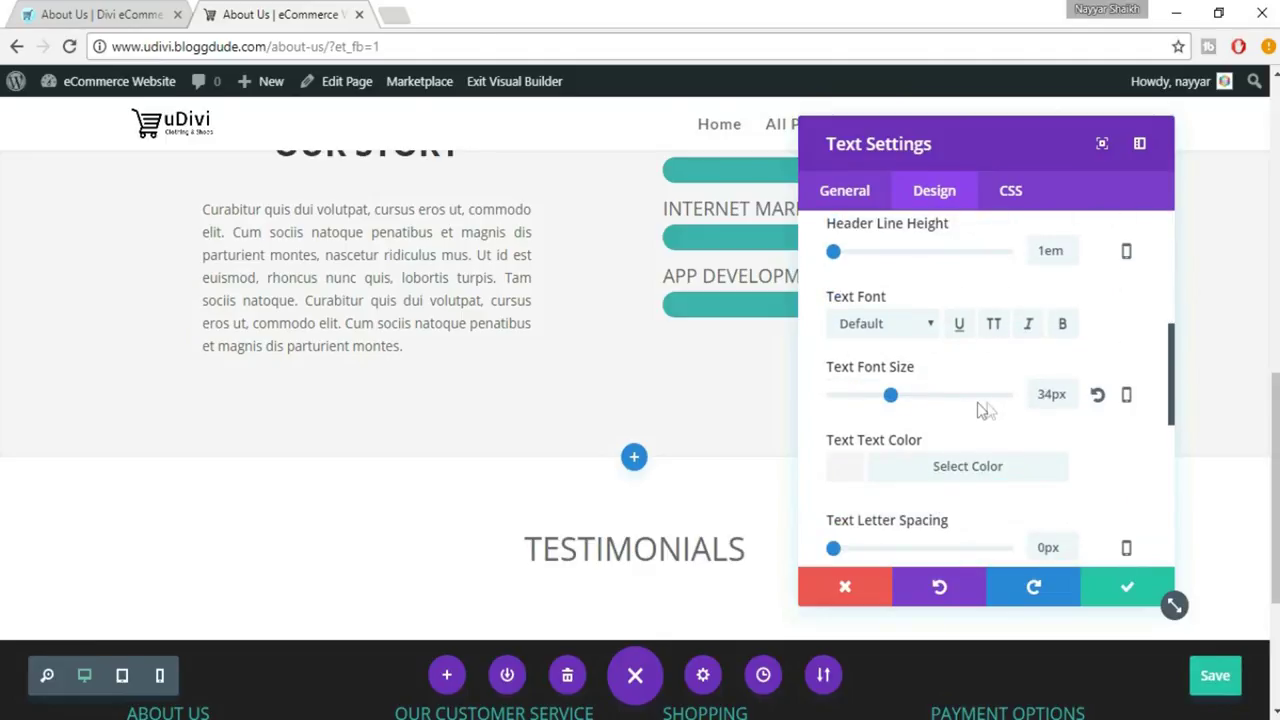
click(914, 396)
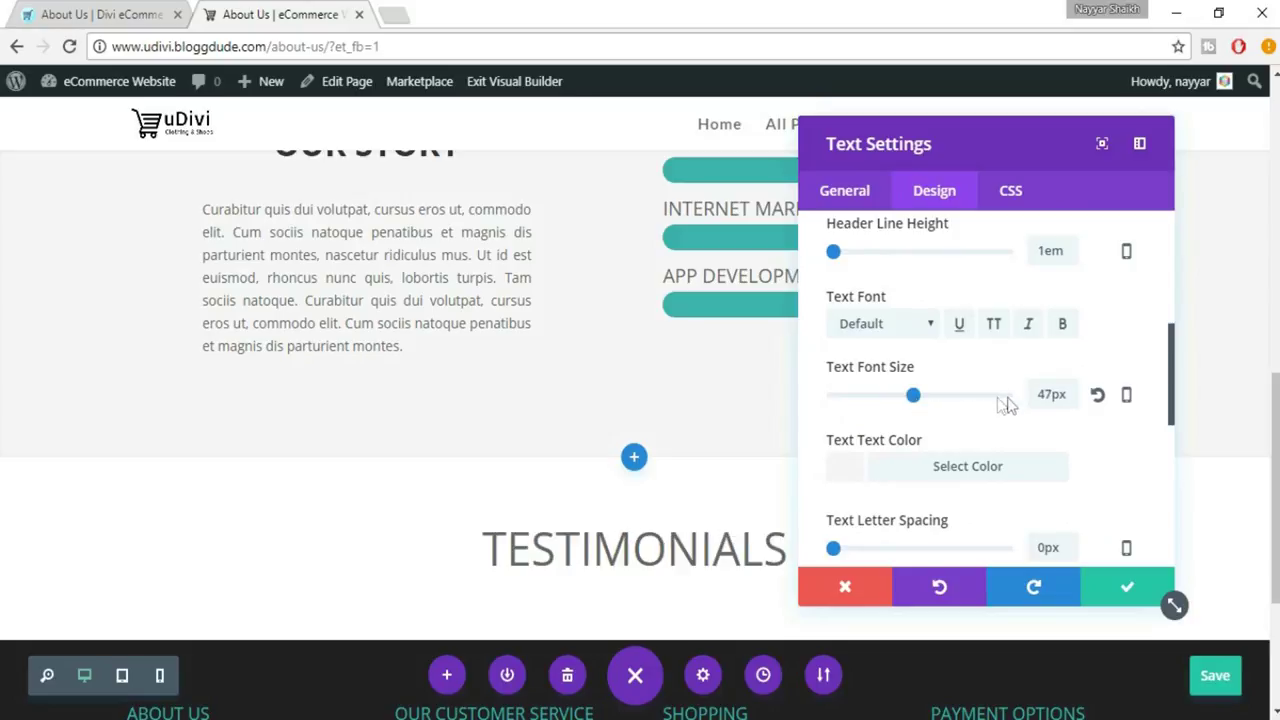
double_click(1046, 394)
text(36px)
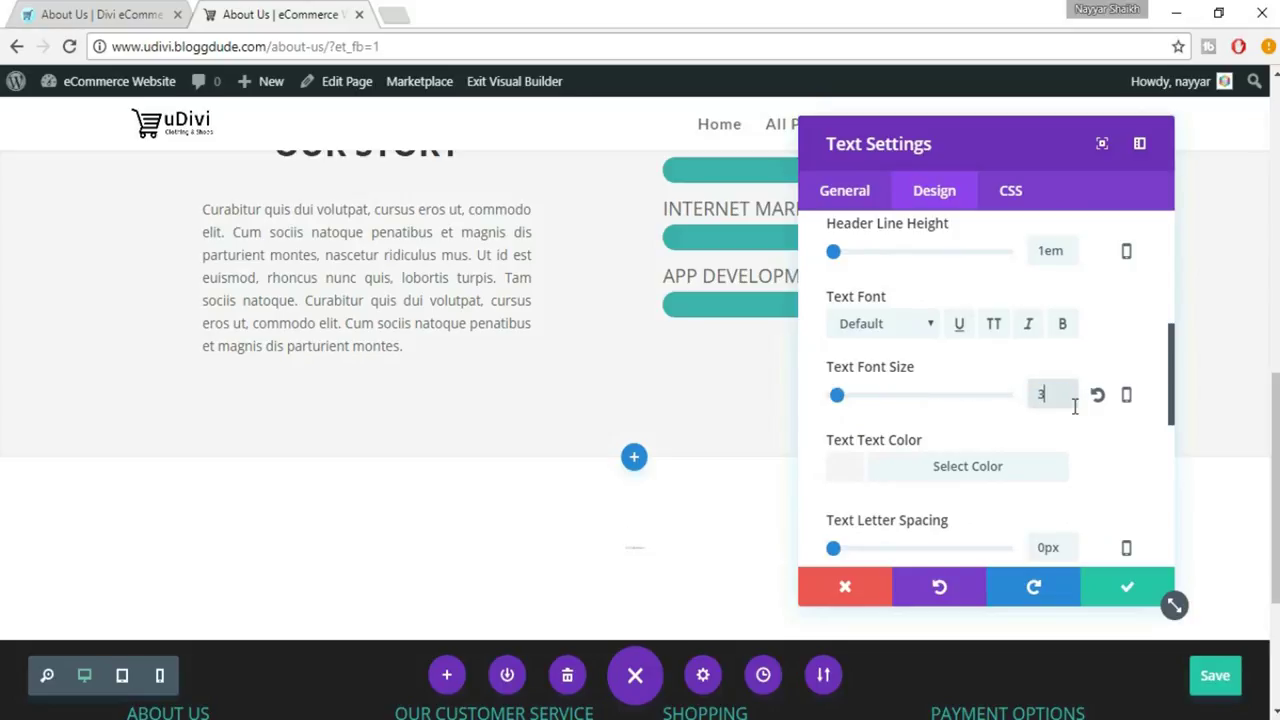
Step: Make the heading bold Lato and save its text settings
click(883, 325)
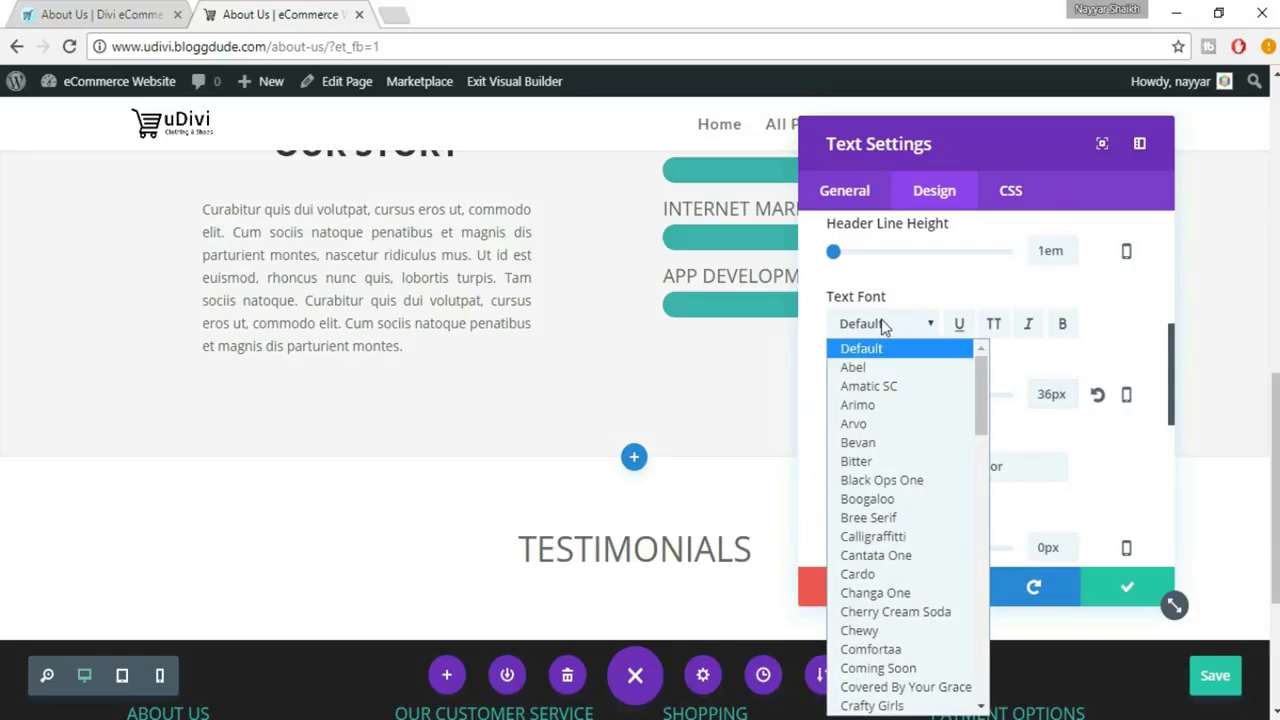
key(l)
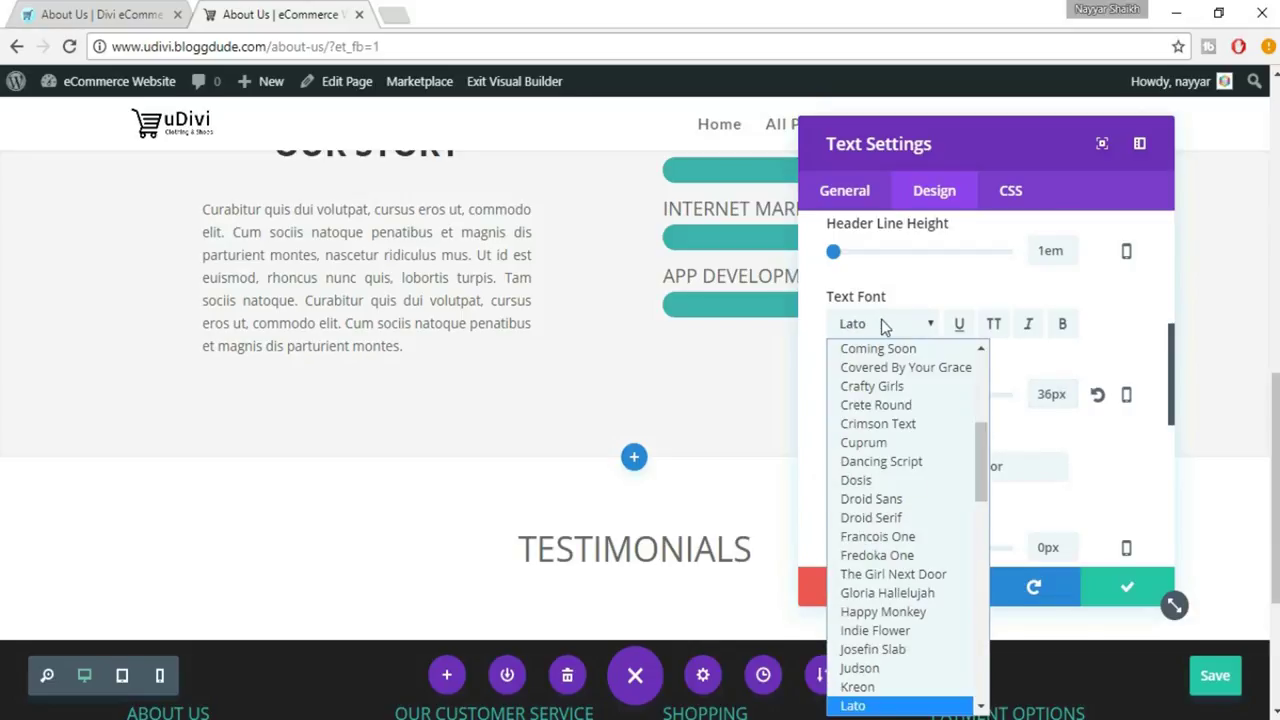
key(Return)
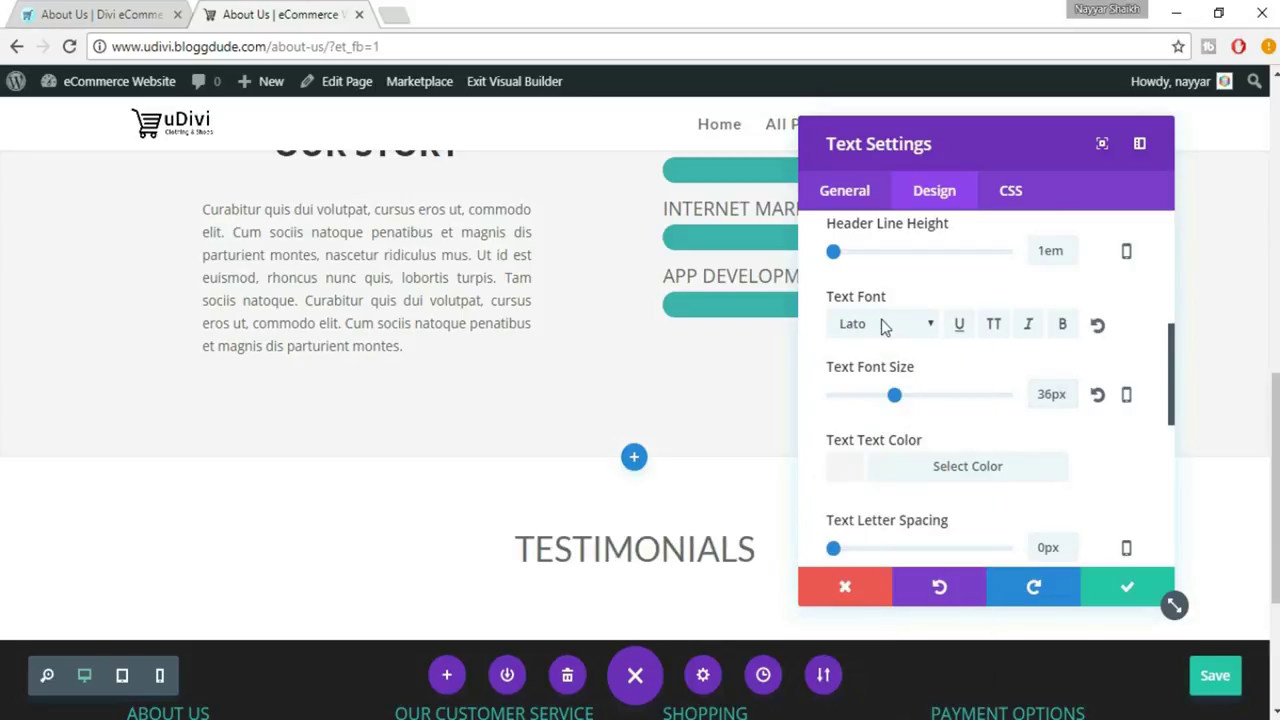
click(1062, 324)
scroll(1040, 455, down, 2)
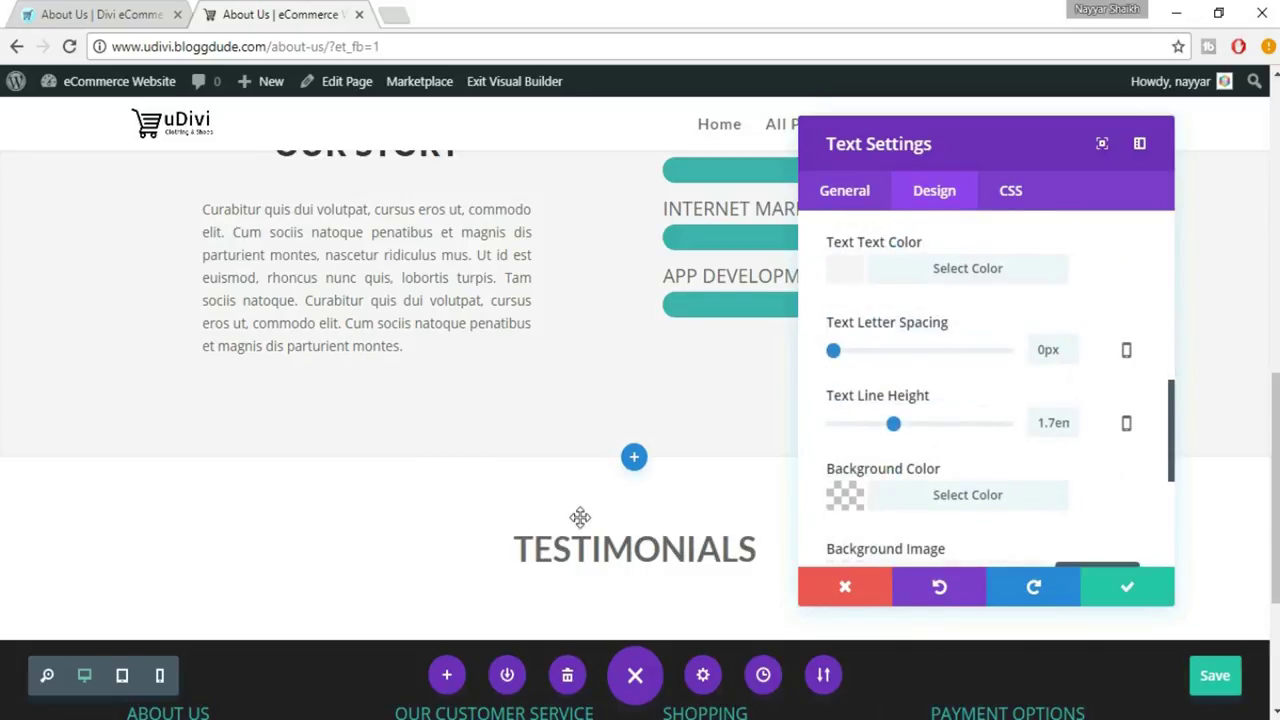
scroll(650, 532, down, 1)
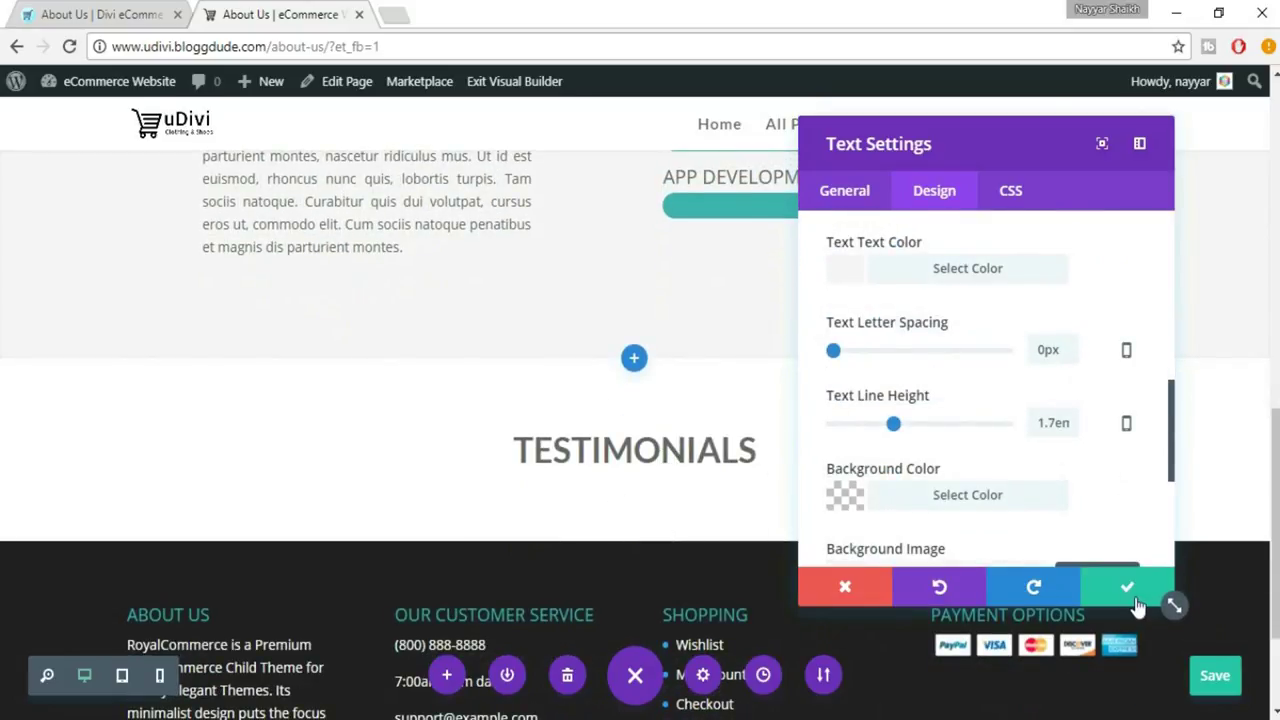
click(1135, 597)
click(103, 14)
Step: Insert a regular section with a three-column row and add a Text module to column one
scroll(608, 298, down, 1)
scroll(1040, 346, down, 3)
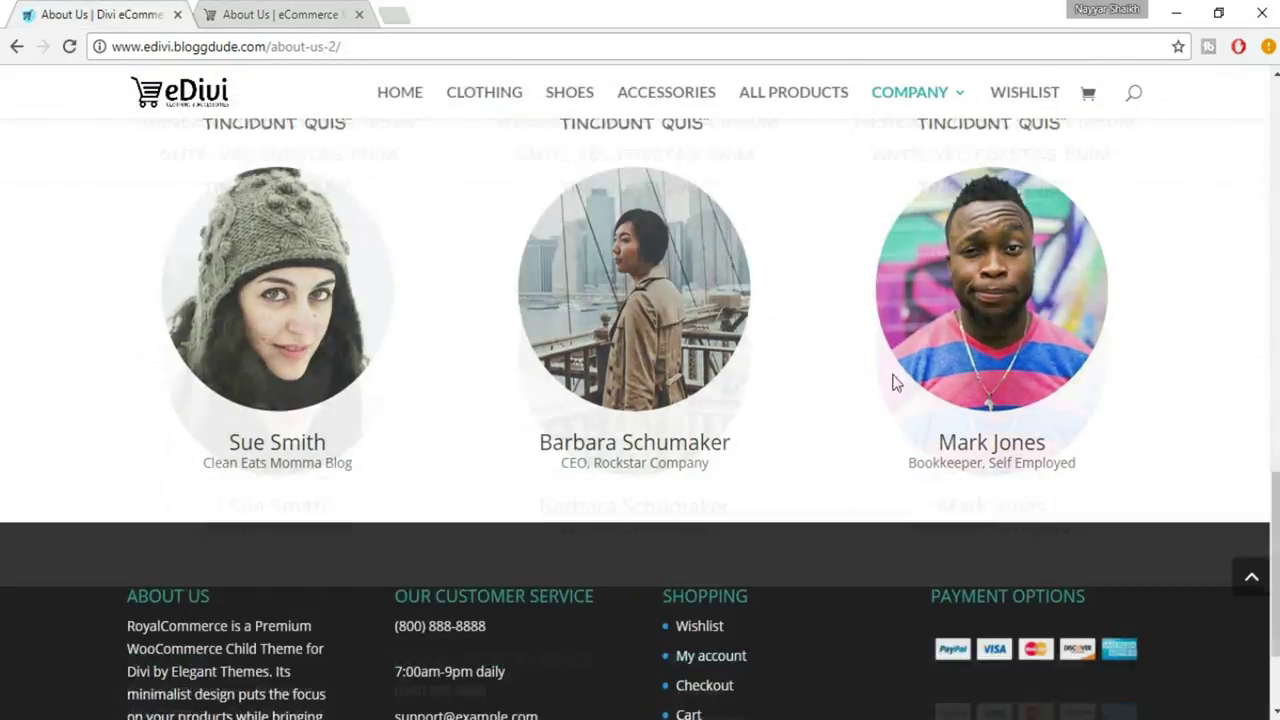
scroll(490, 346, up, 3)
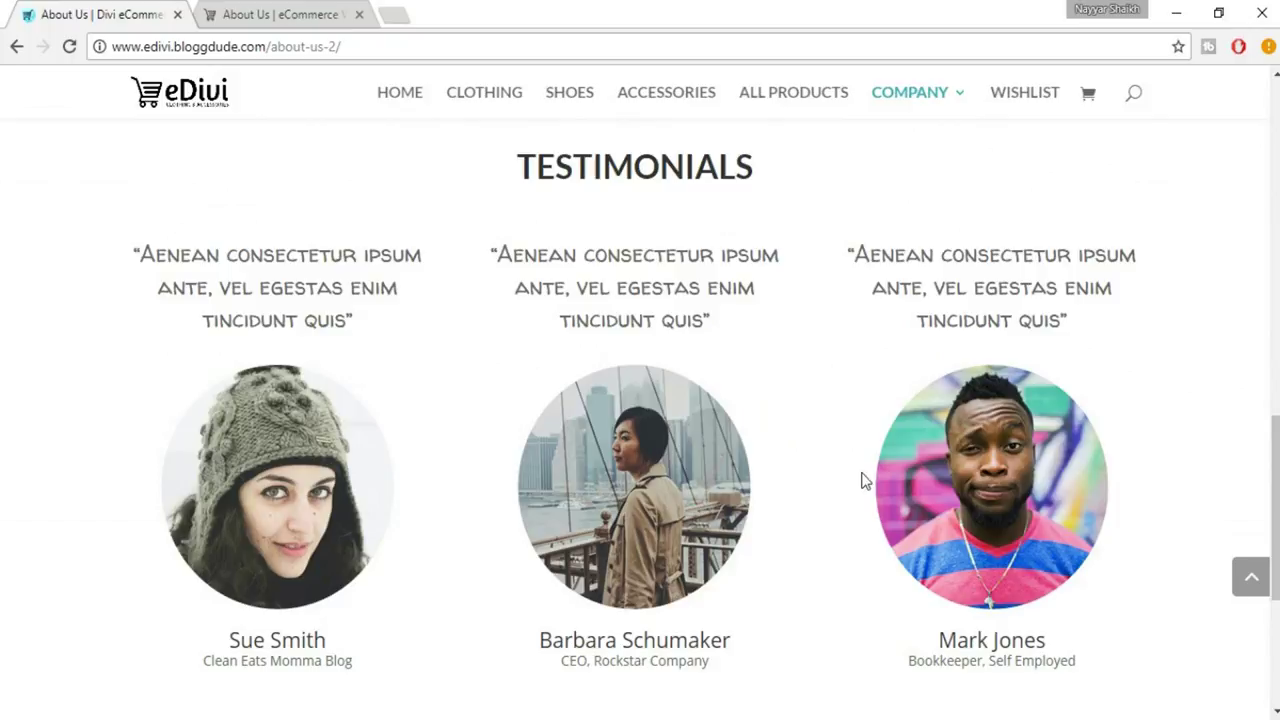
click(322, 12)
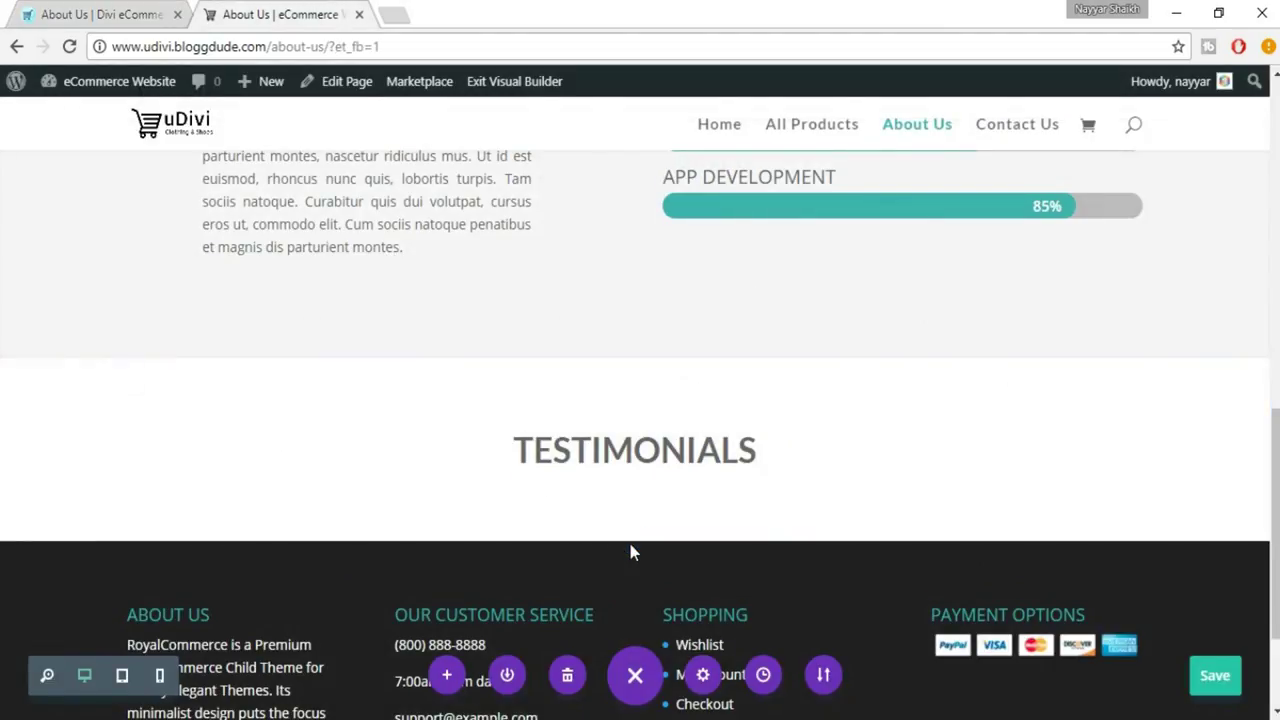
click(634, 541)
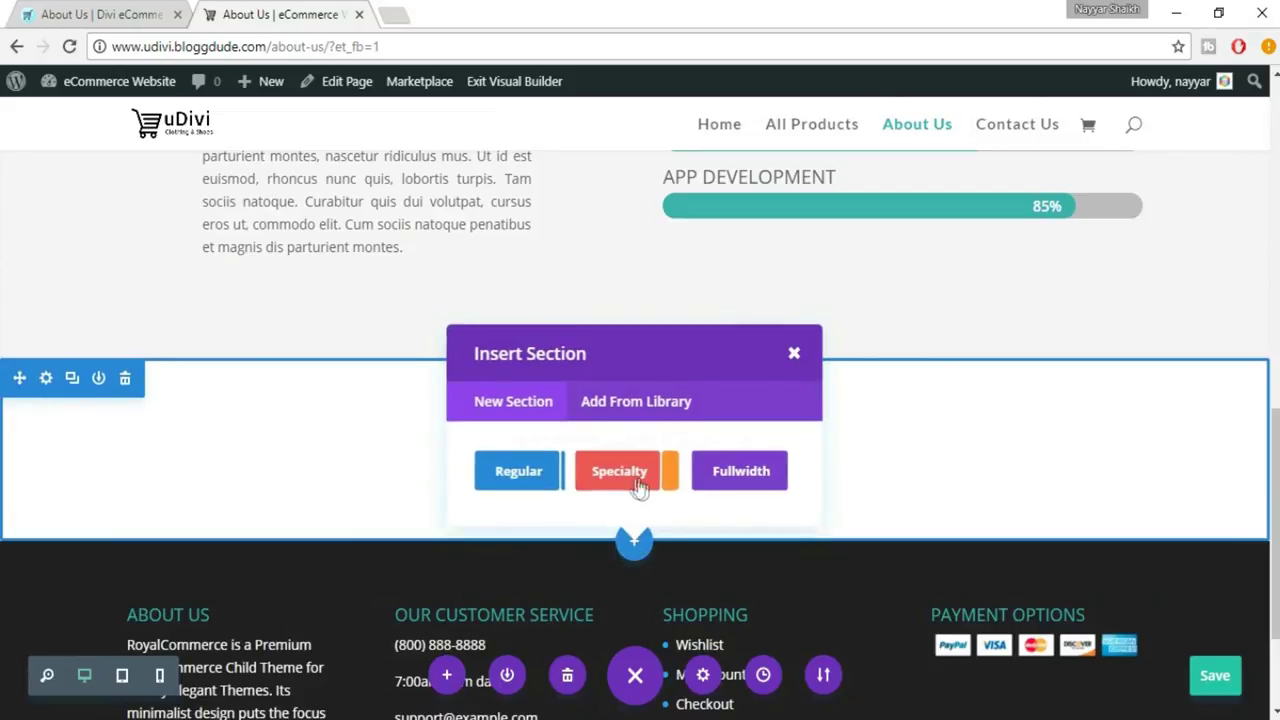
click(533, 473)
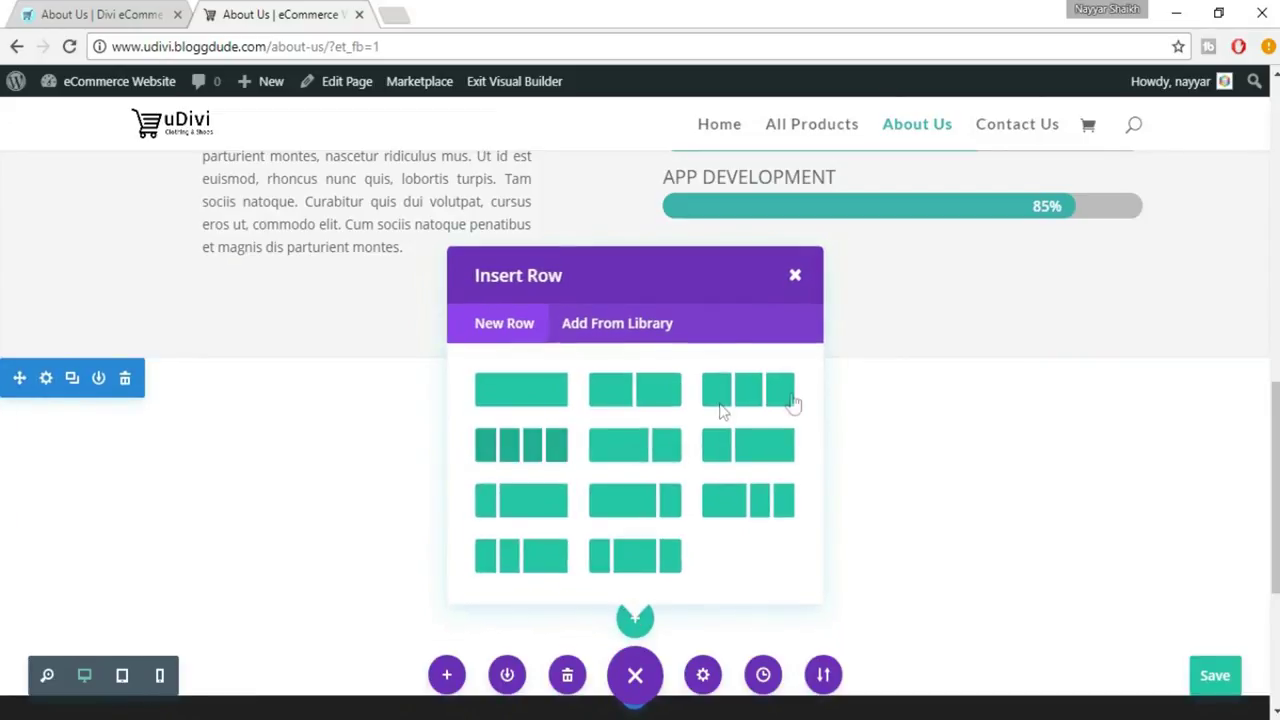
click(766, 395)
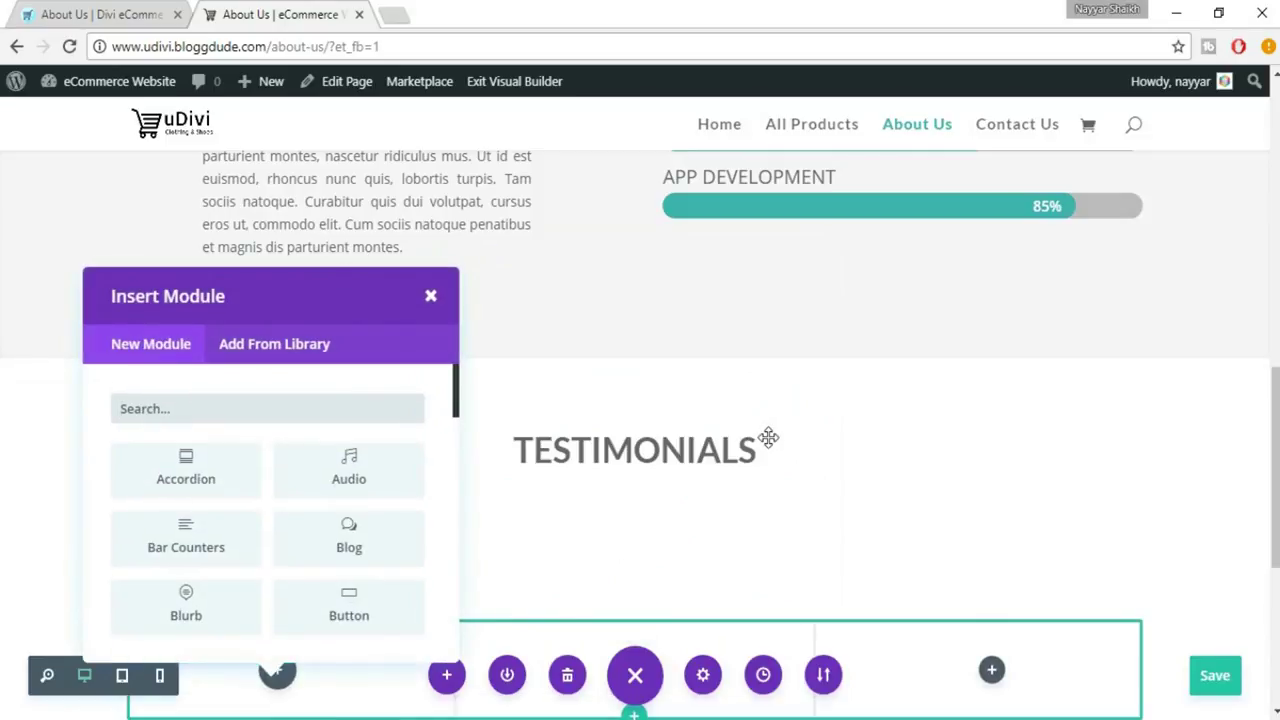
click(150, 12)
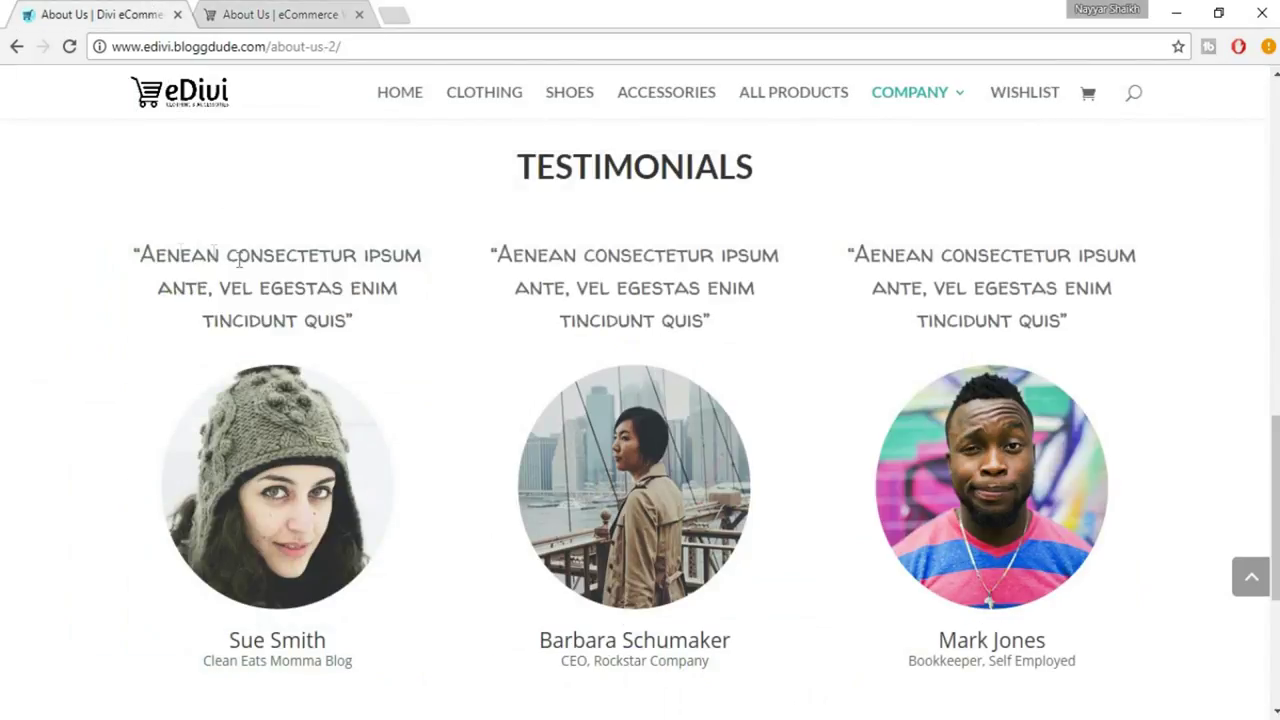
click(255, 12)
text(TEXT)
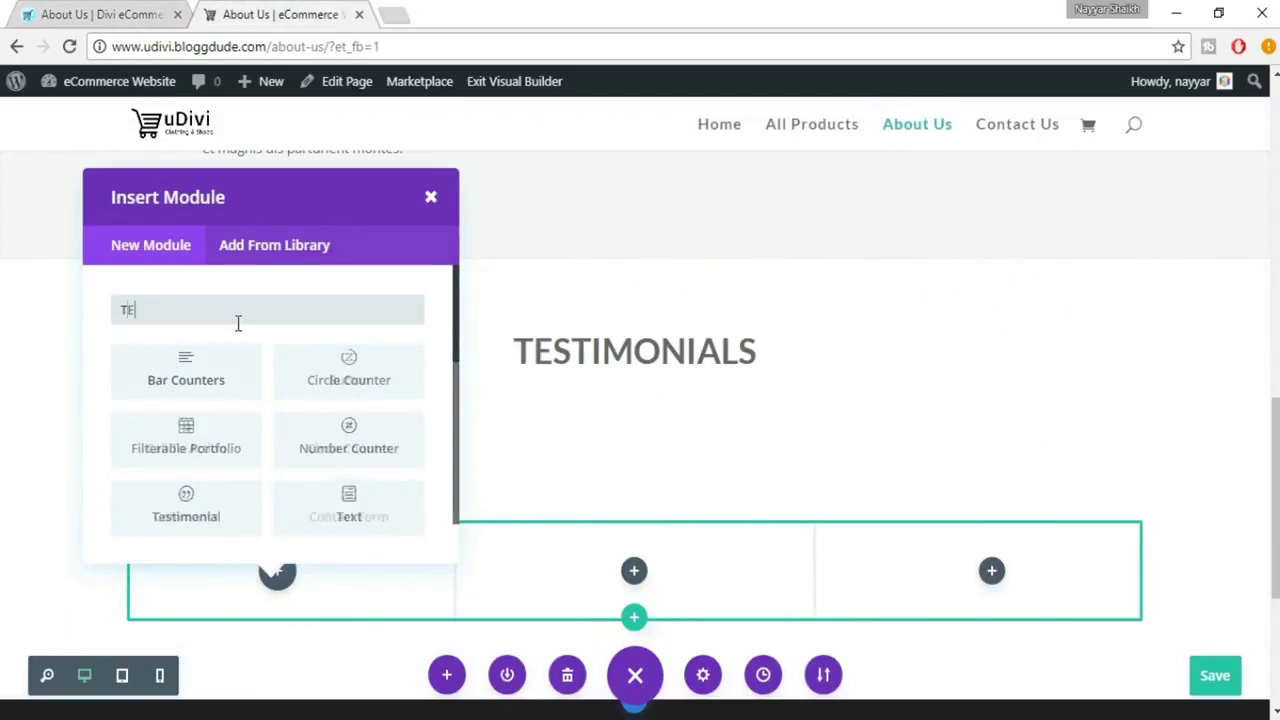
click(223, 361)
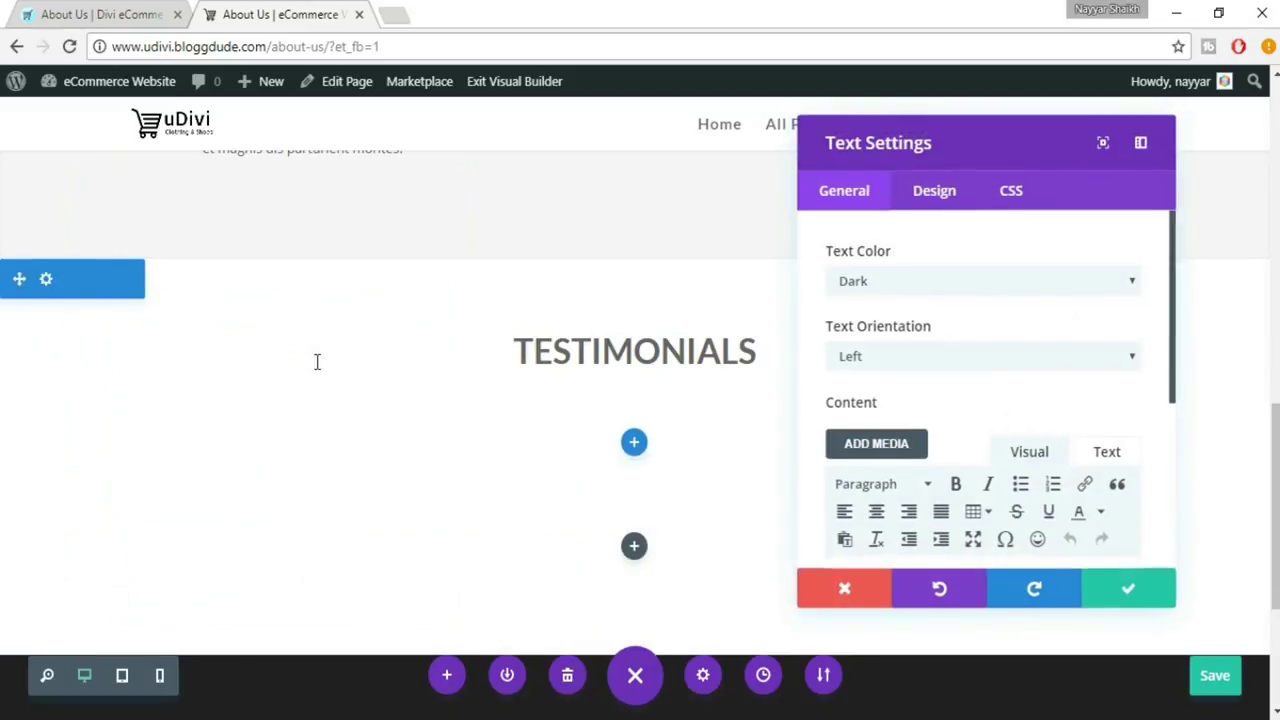
Step: Paste the first reference quote into the Text module's content
click(114, 12)
drag(134, 252, 344, 328)
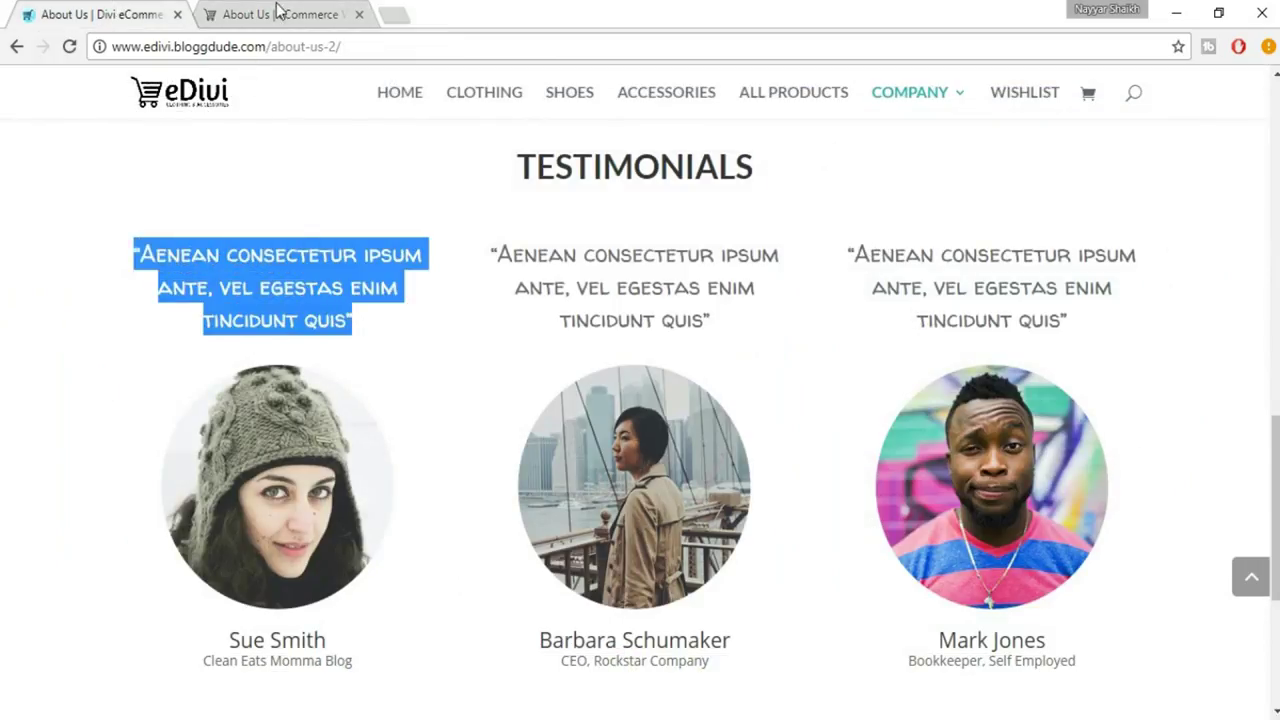
click(281, 14)
scroll(1010, 495, down, 3)
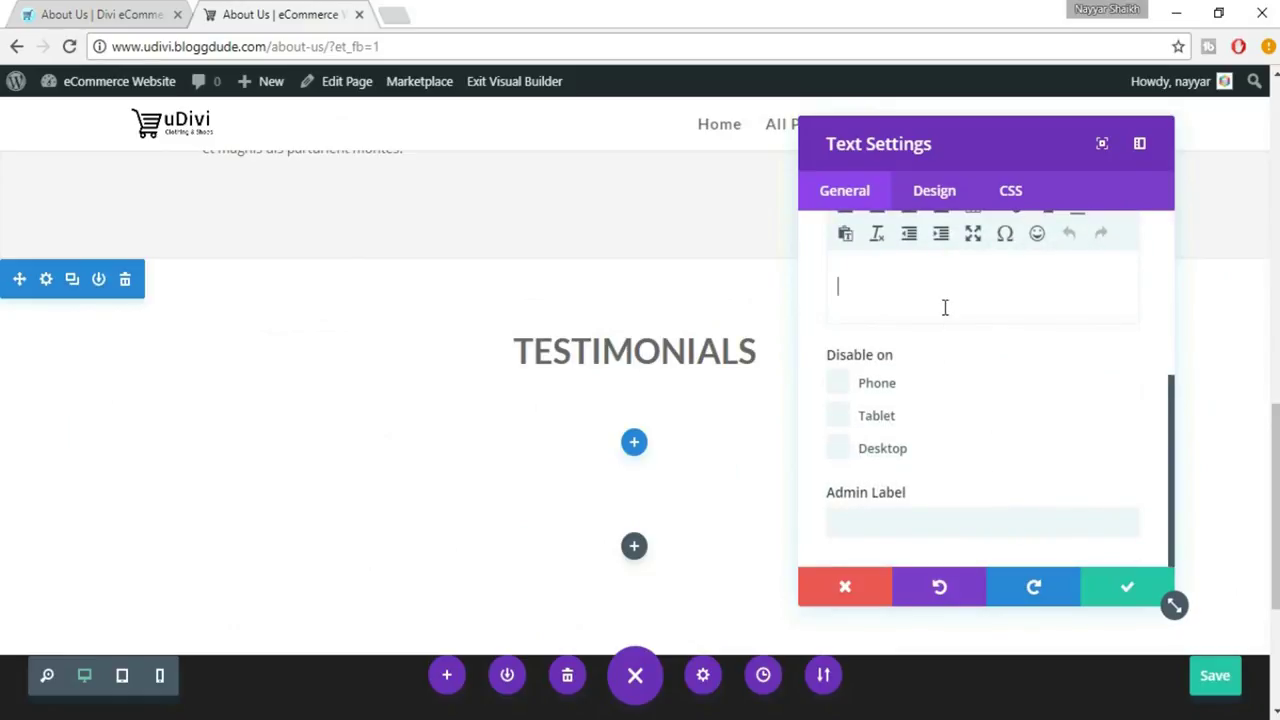
text("Aenean consectetur ipsum ante, vel egestas enim tincidunt quis")
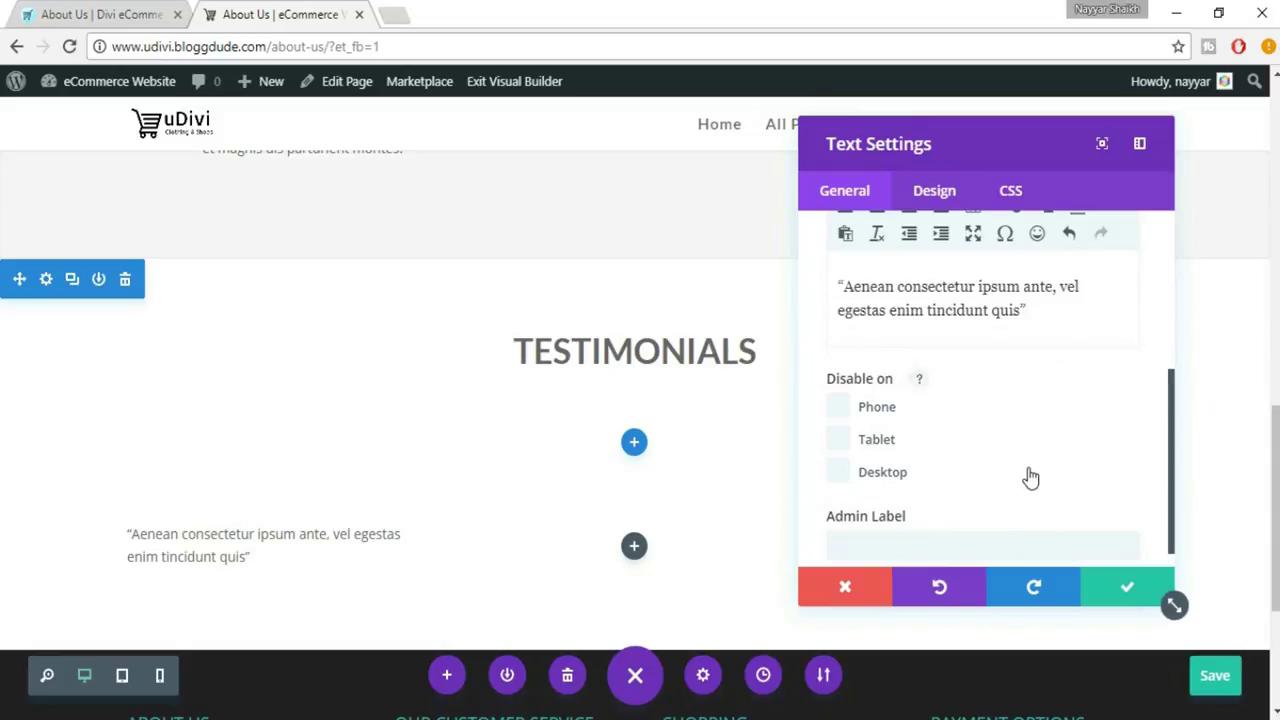
scroll(1029, 470, up, 4)
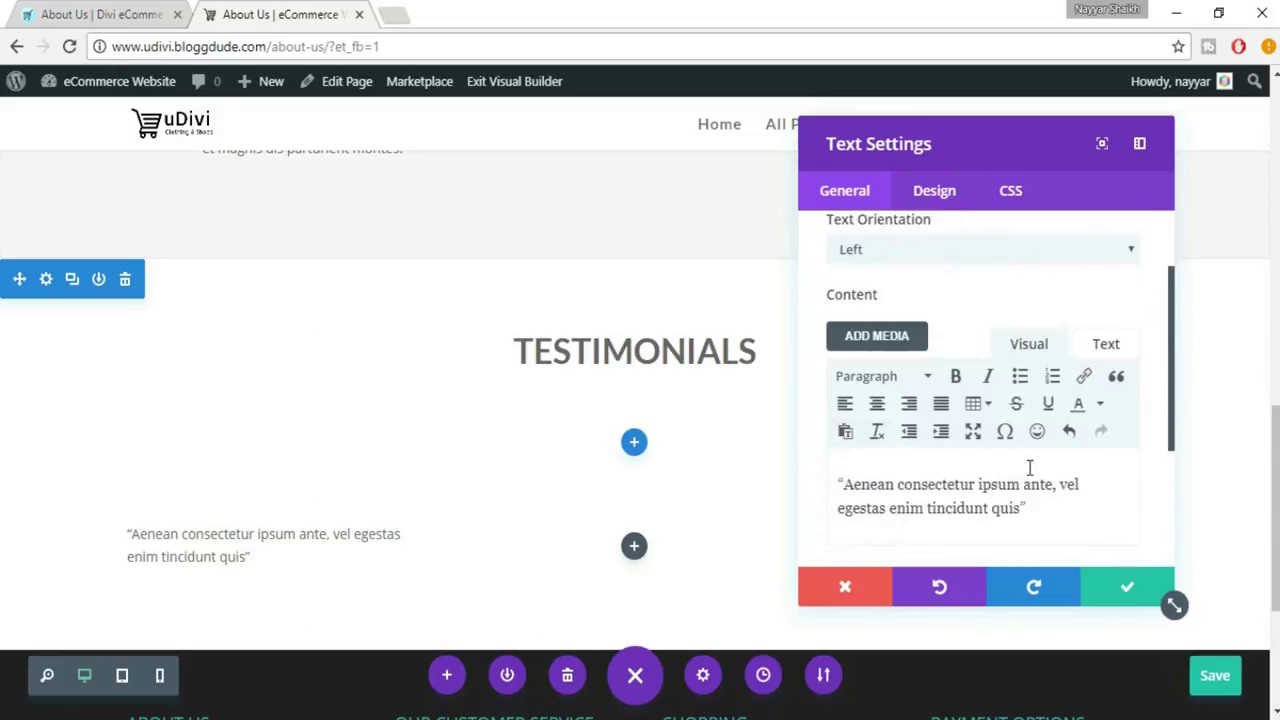
Step: Set the quote's font to Walter Turncoat
click(925, 193)
scroll(1120, 395, down, 5)
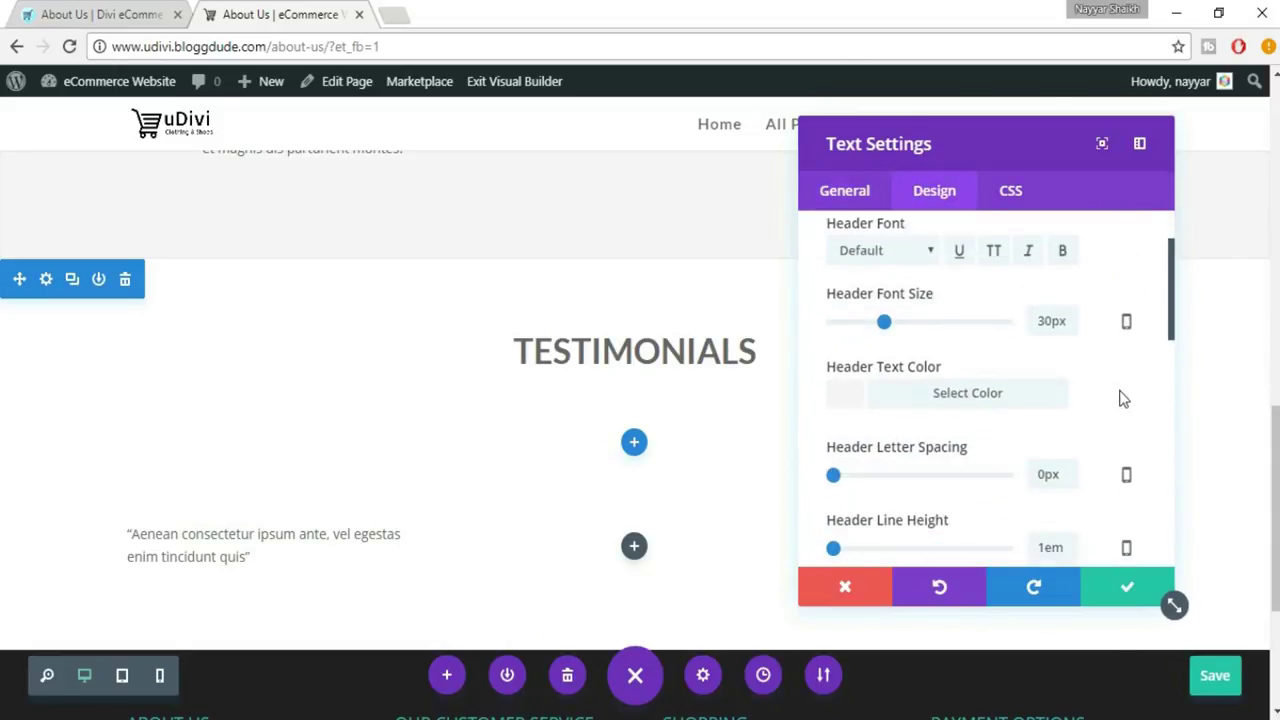
scroll(1120, 400, down, 1)
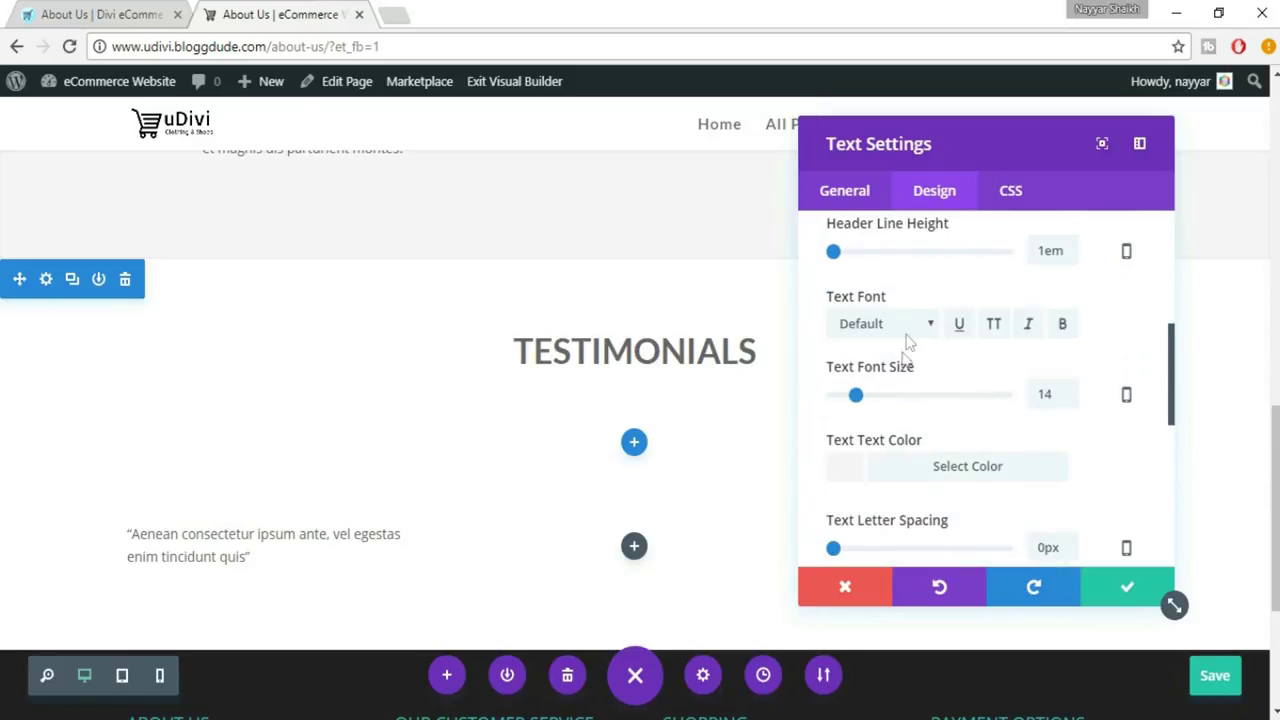
click(910, 323)
key(w)
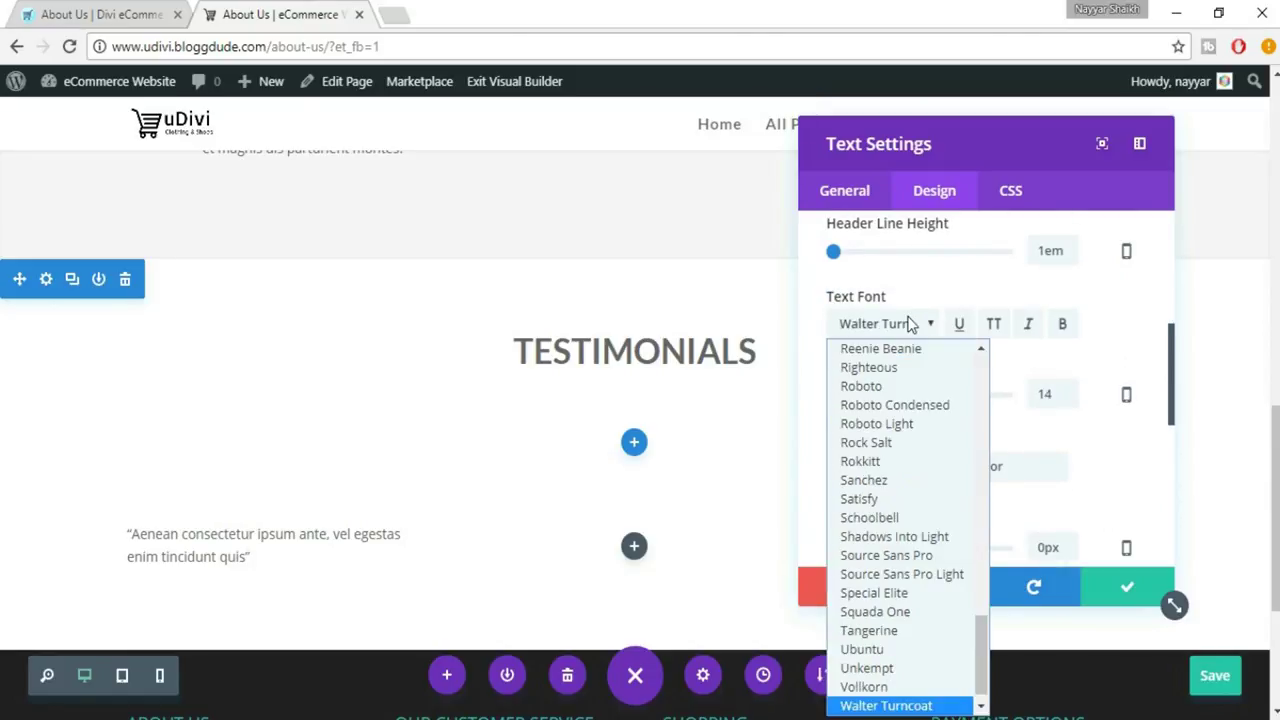
click(924, 706)
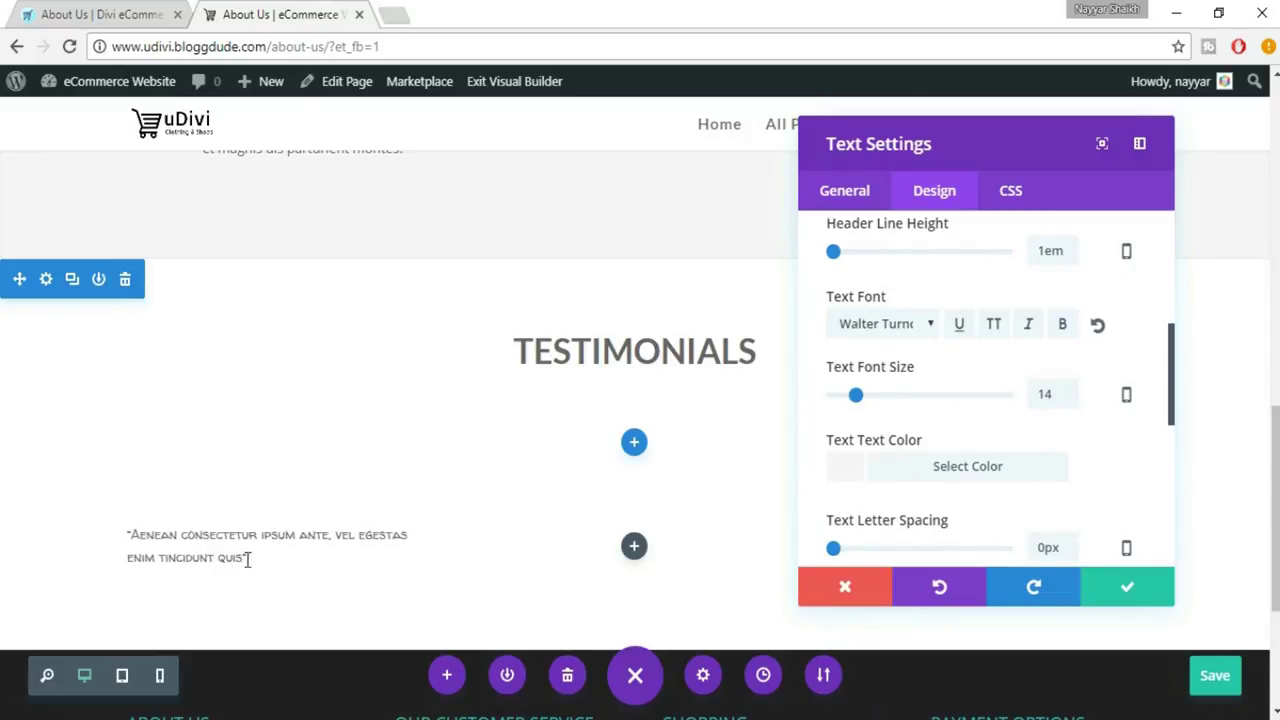
Step: Give the quote a 24px font size and 1.4em line height
click(165, 14)
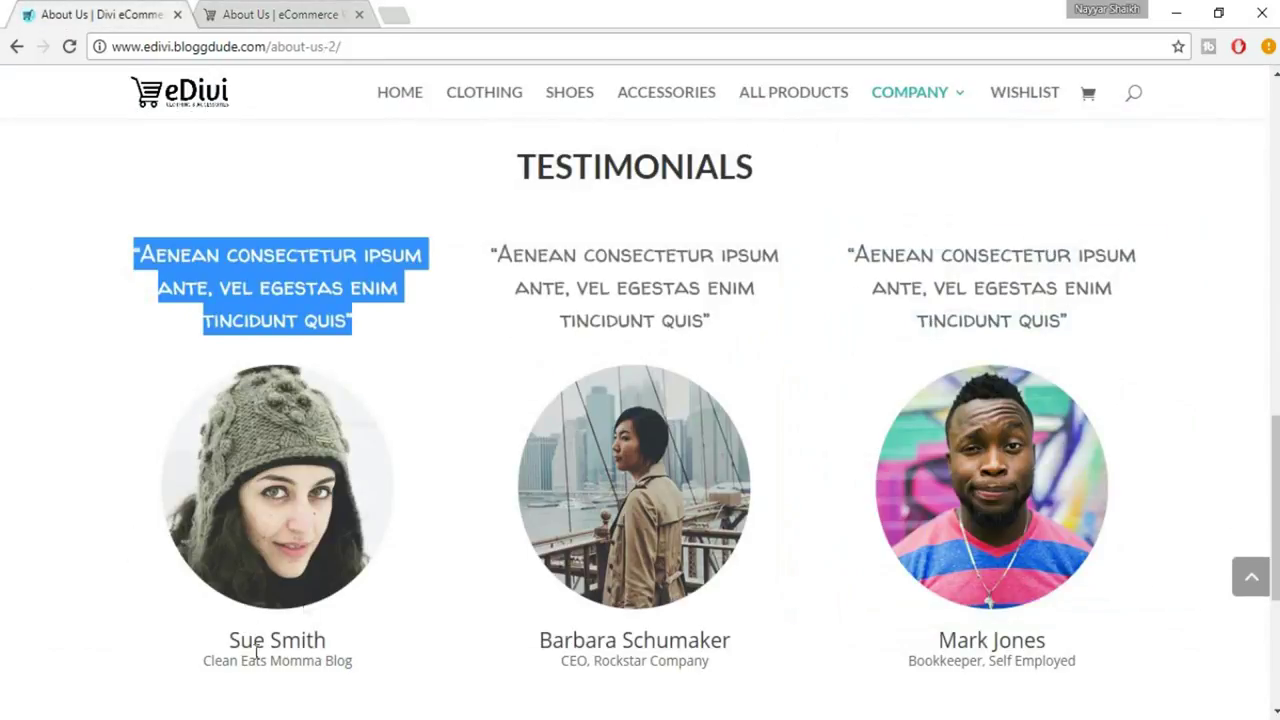
click(262, 333)
click(305, 12)
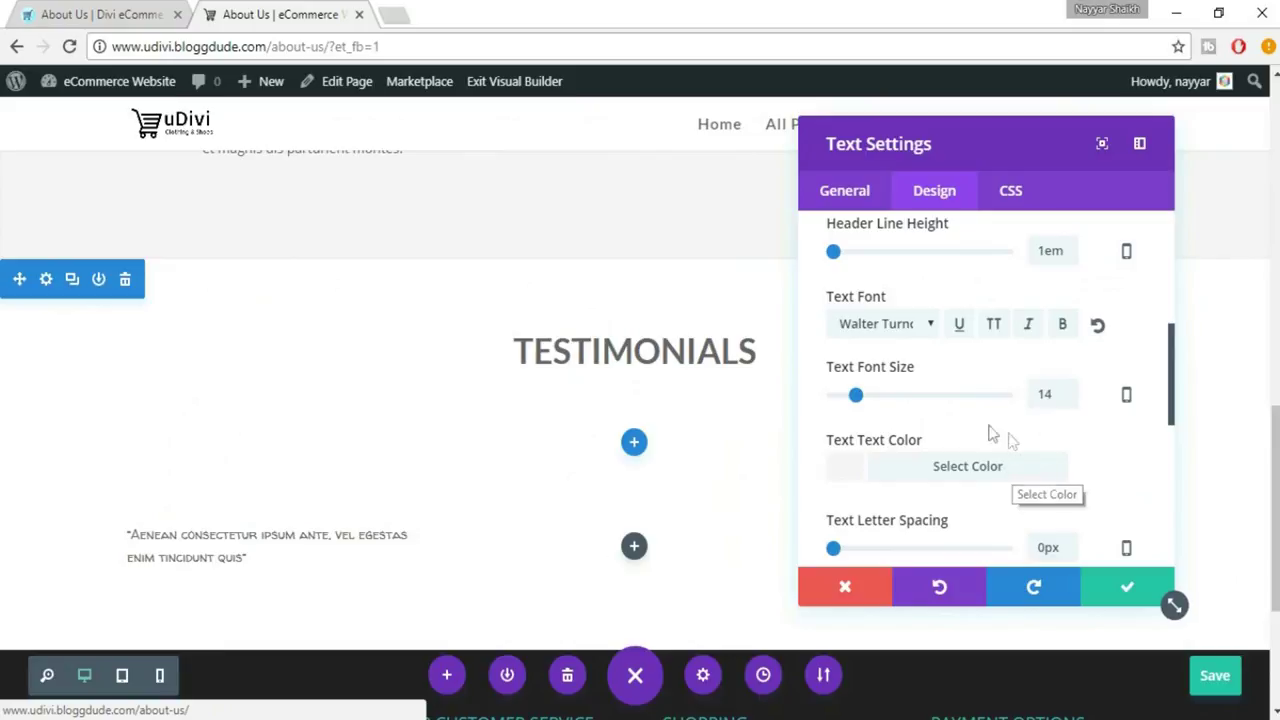
click(884, 396)
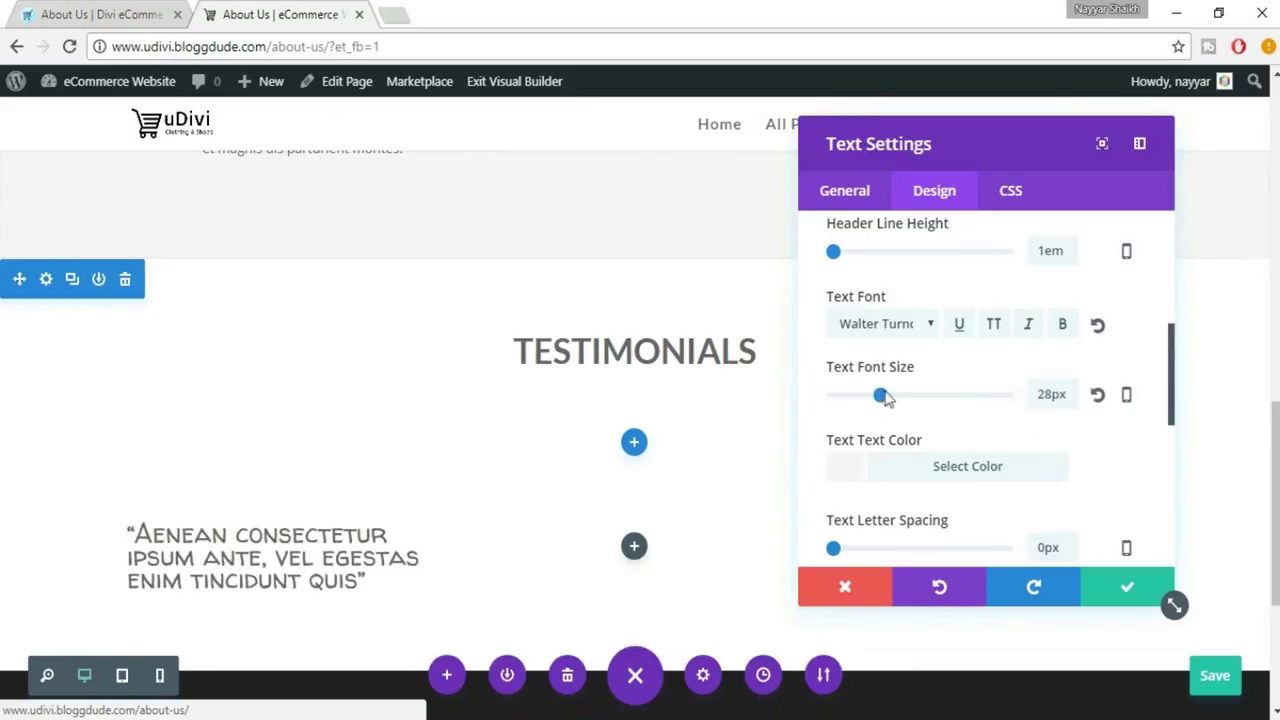
click(887, 397)
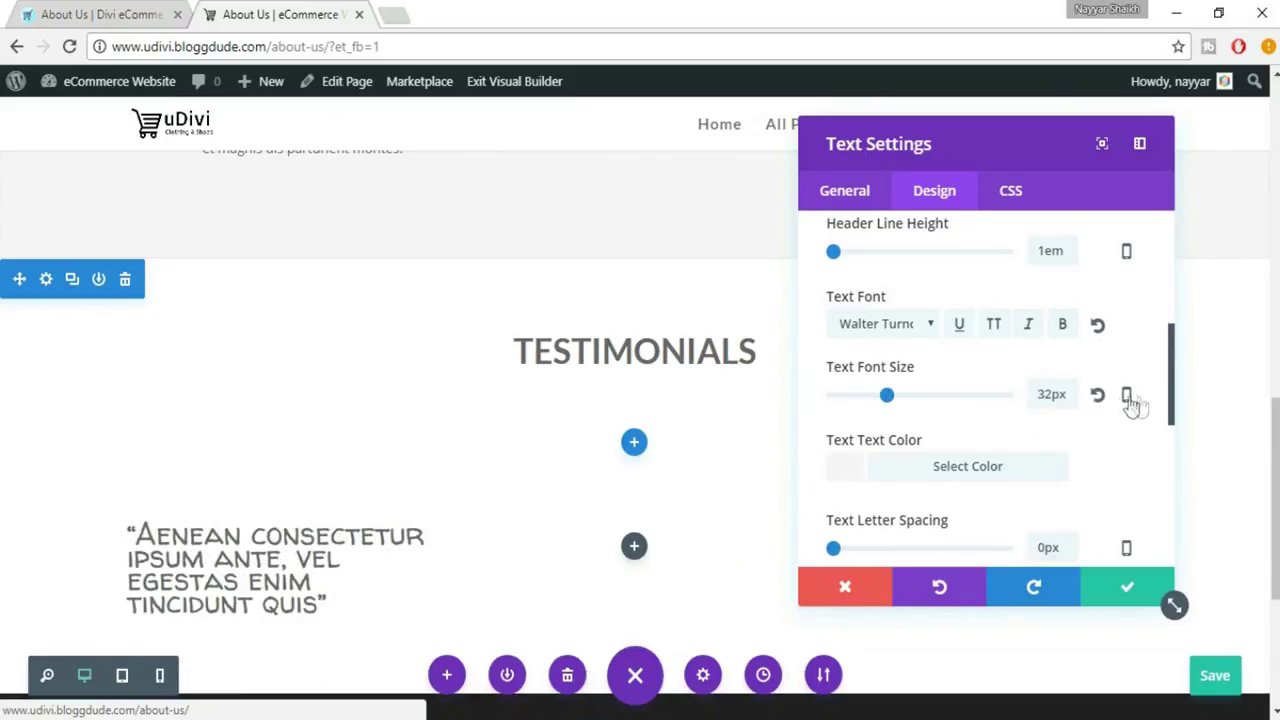
double_click(1050, 397)
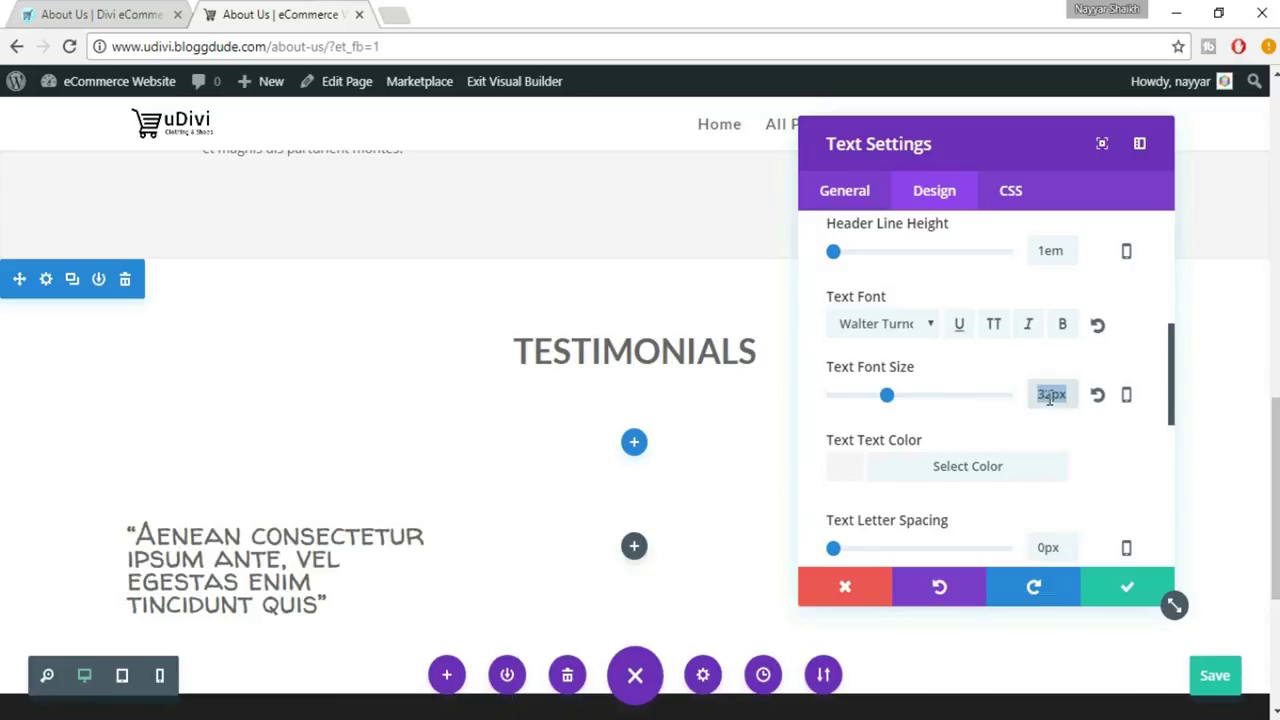
text(24)
scroll(1025, 455, down, 1)
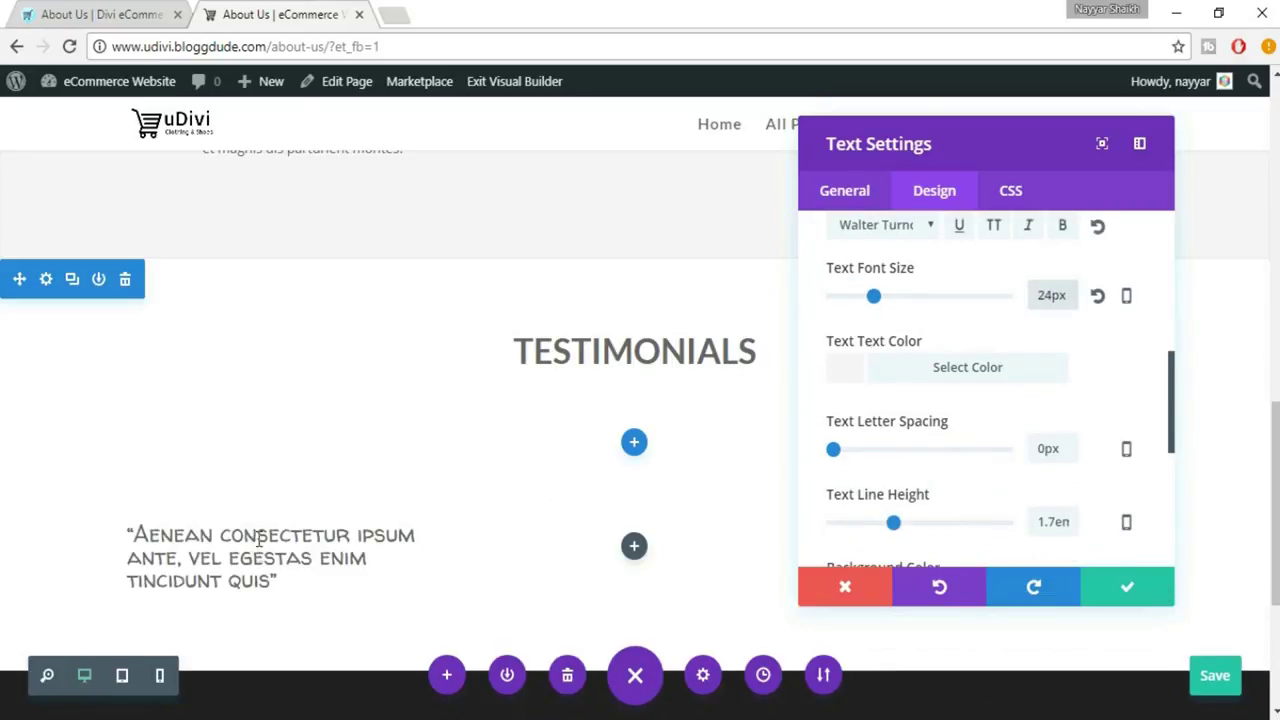
click(893, 524)
drag(894, 523, 868, 523)
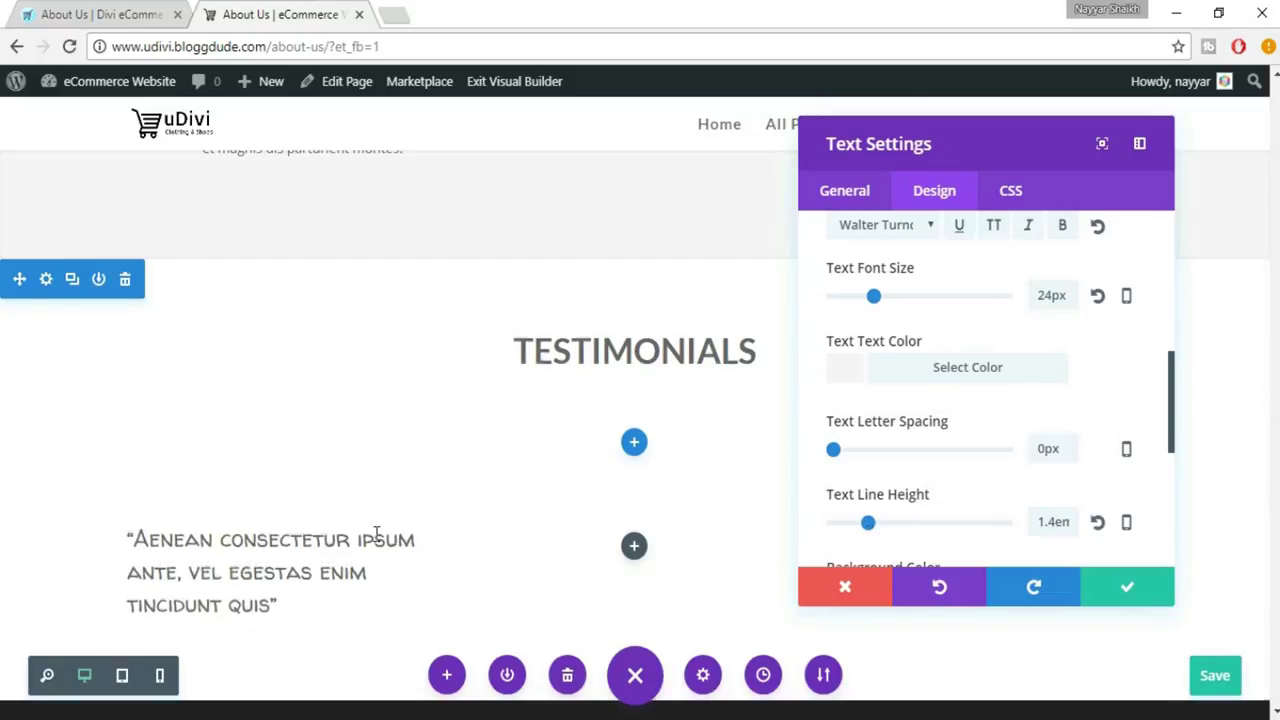
scroll(385, 525, down, 1)
scroll(1120, 400, up, 1)
scroll(1128, 394, down, 3)
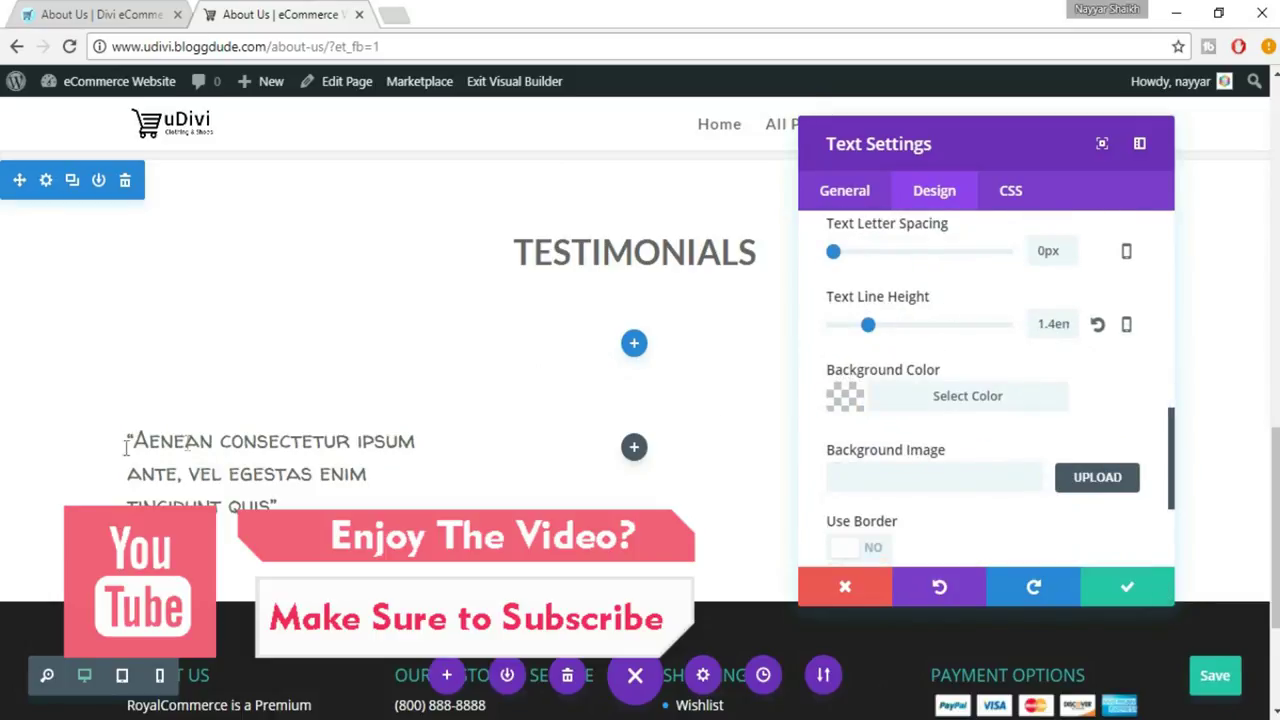
Step: Centre the quote text and save its settings
click(846, 190)
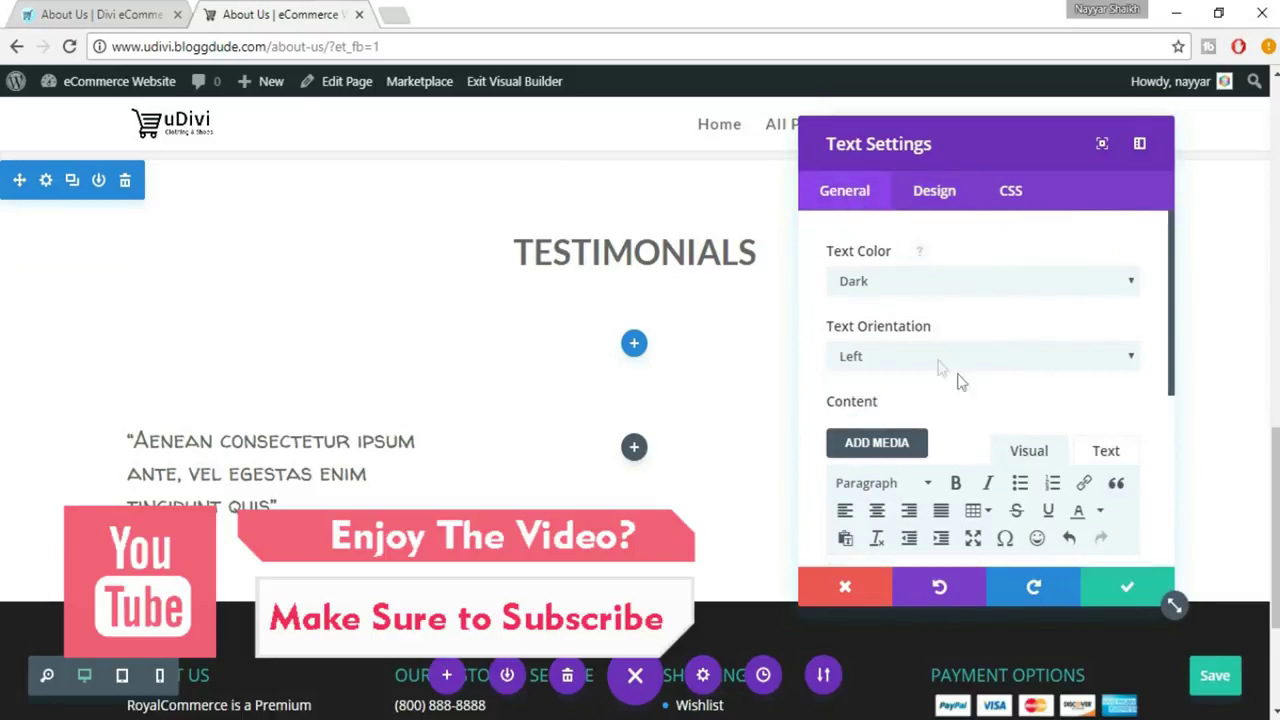
click(910, 356)
click(900, 401)
click(80, 14)
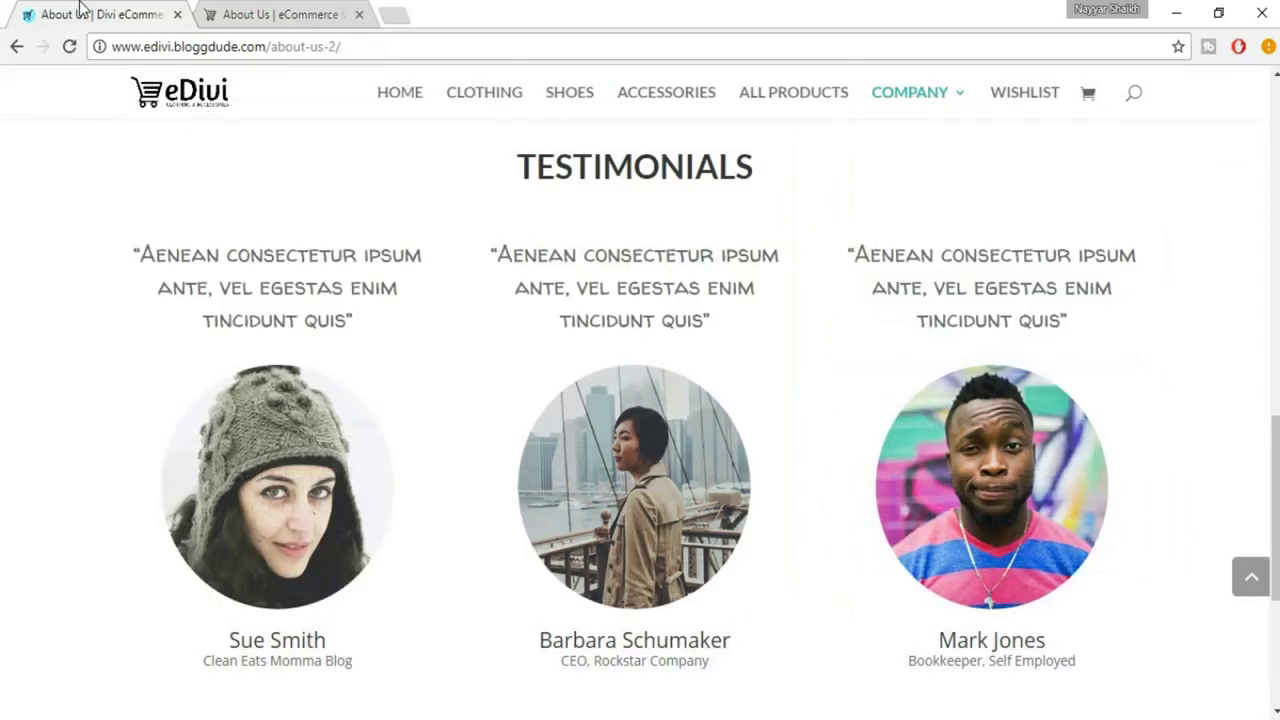
click(280, 14)
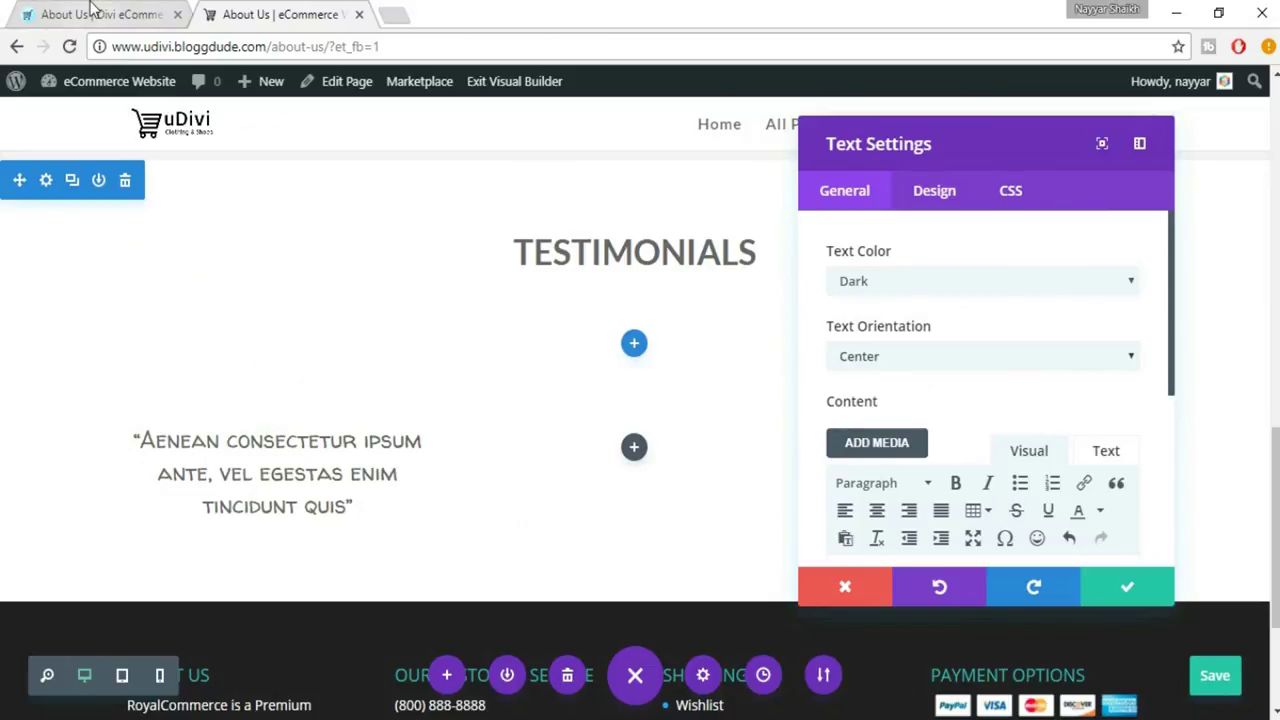
click(95, 14)
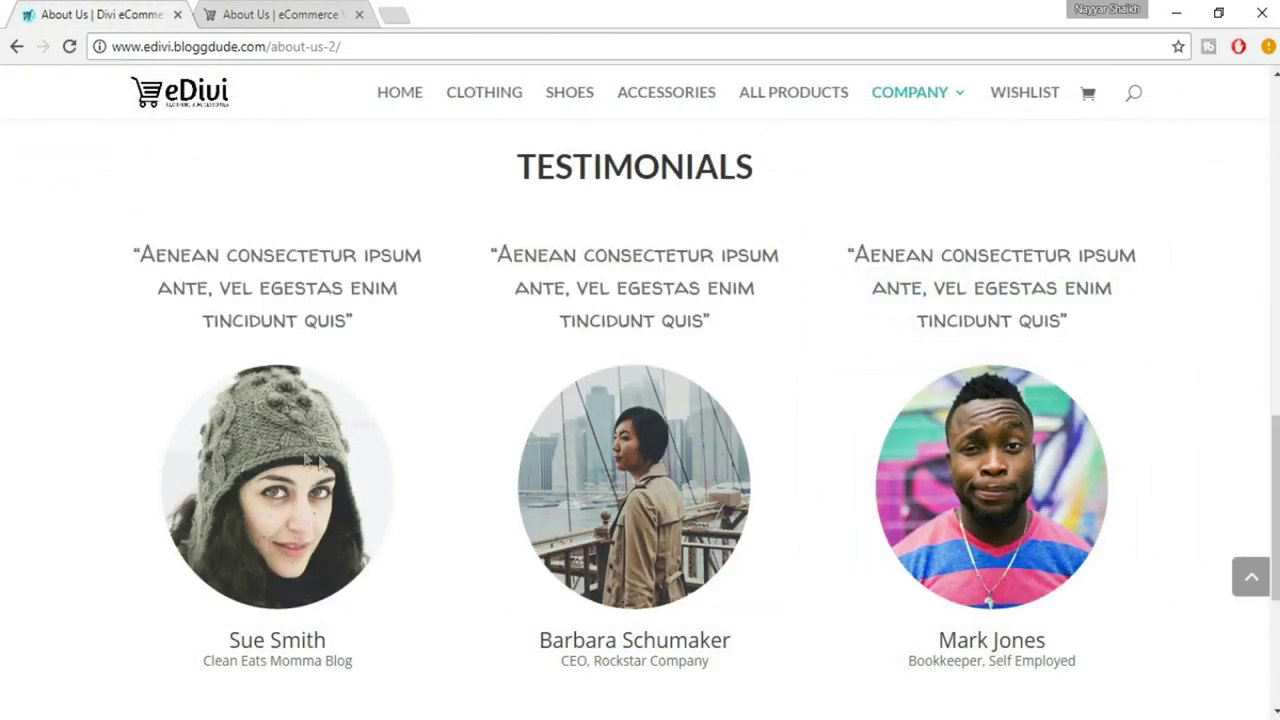
click(318, 10)
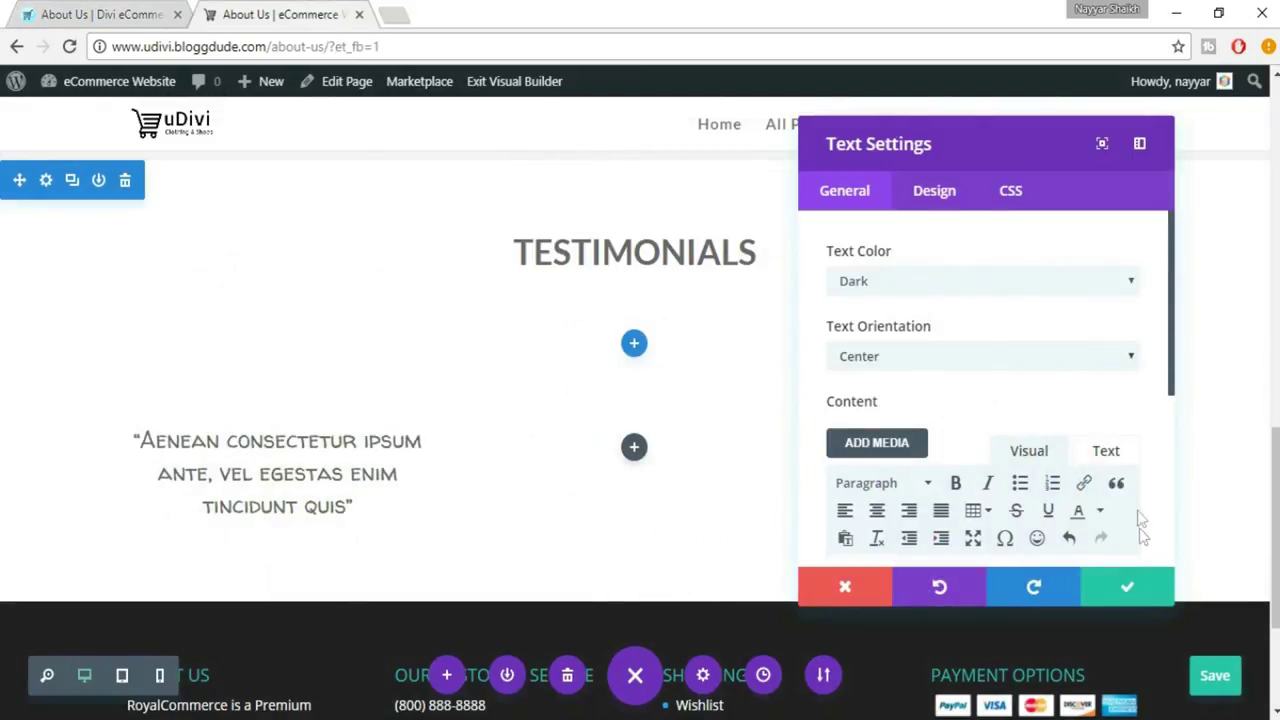
click(1130, 592)
scroll(334, 449, down, 2)
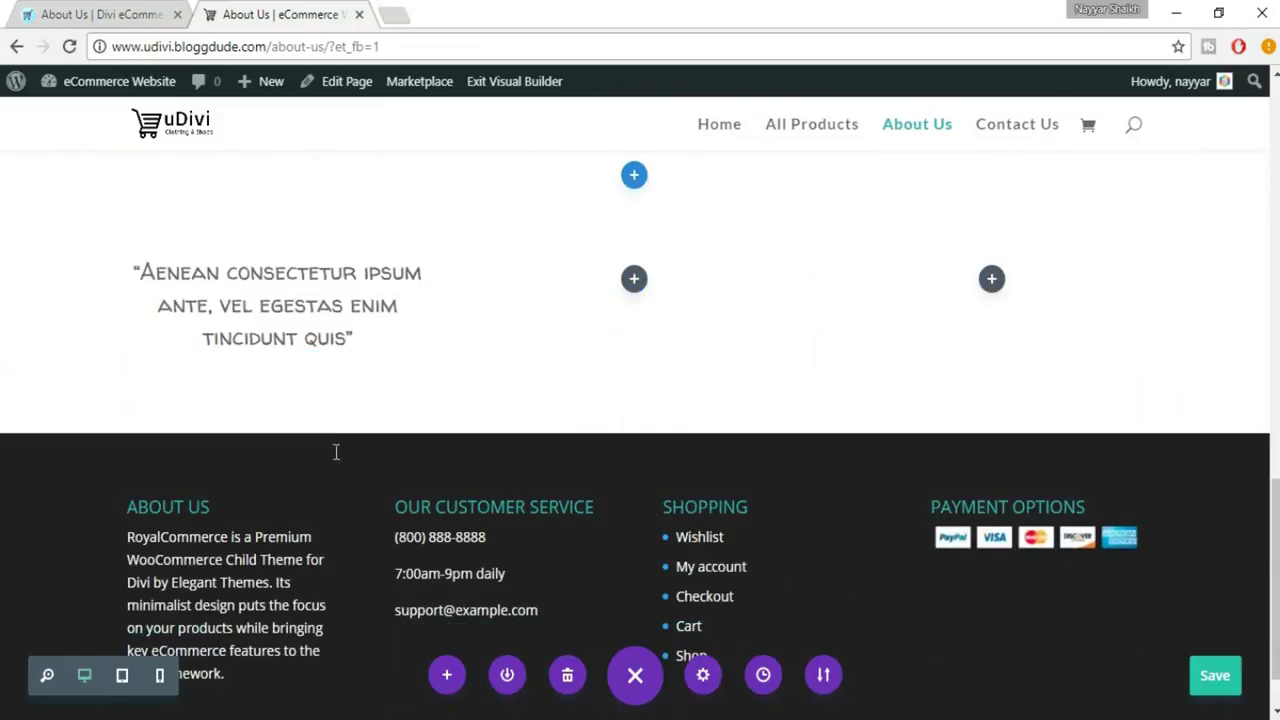
mouse_move(278, 338)
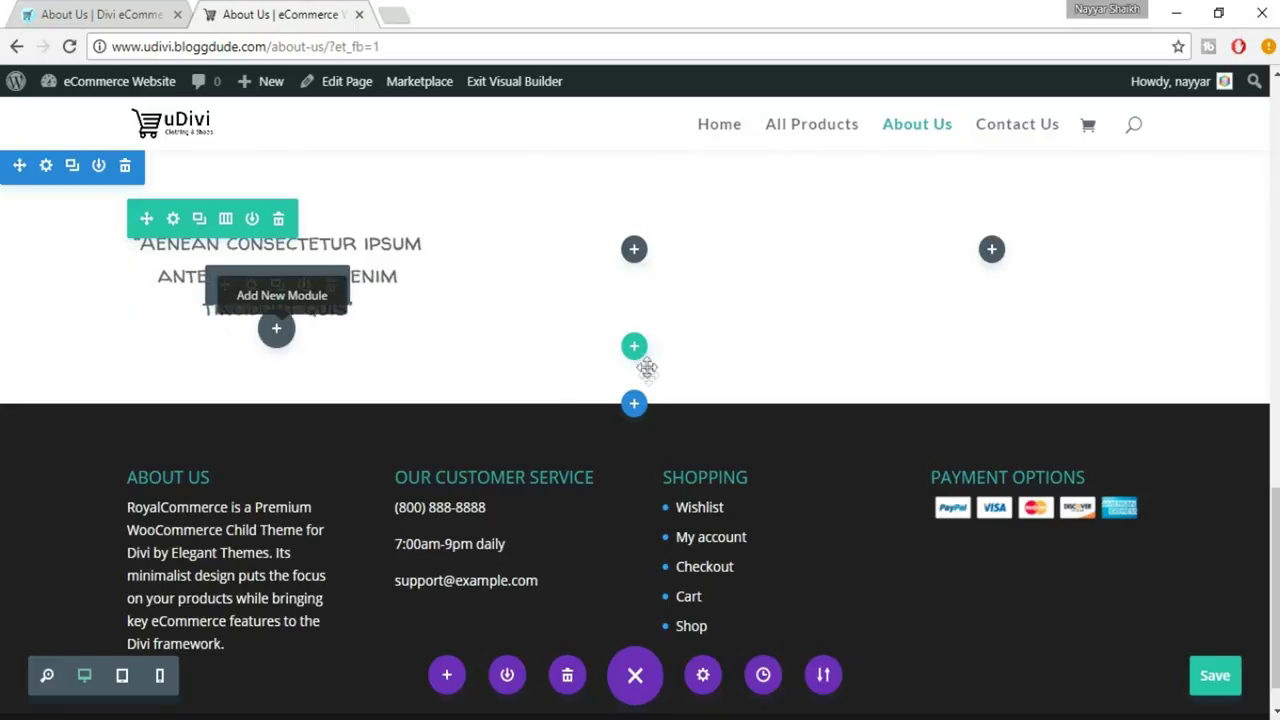
click(277, 333)
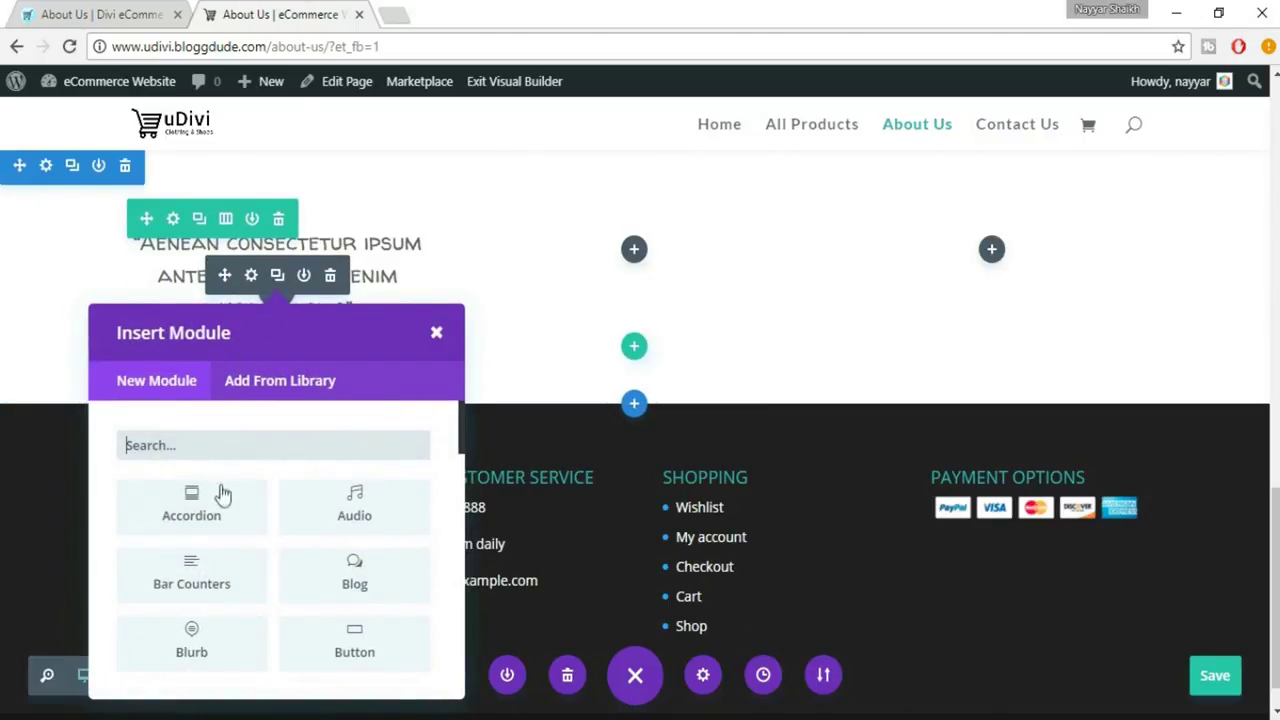
Step: Add an Image module with the uploaded woman-in-knit-hat portrait and save it
text(IMA)
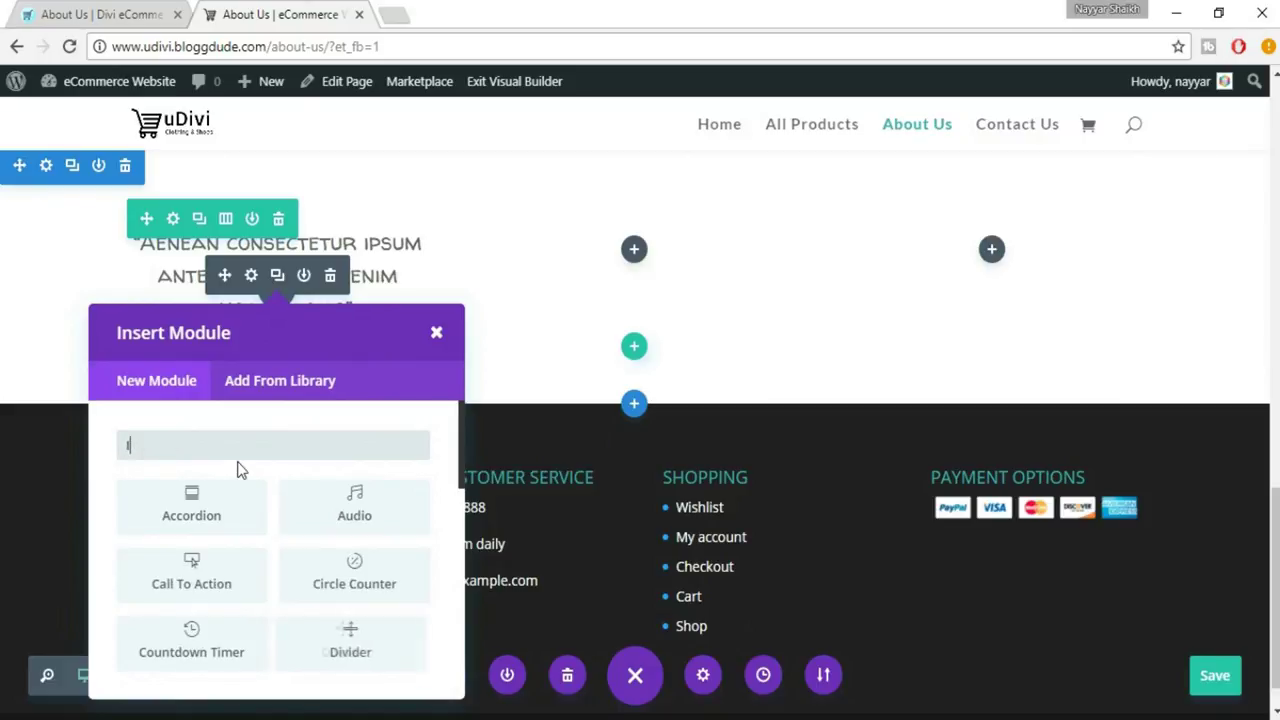
click(197, 507)
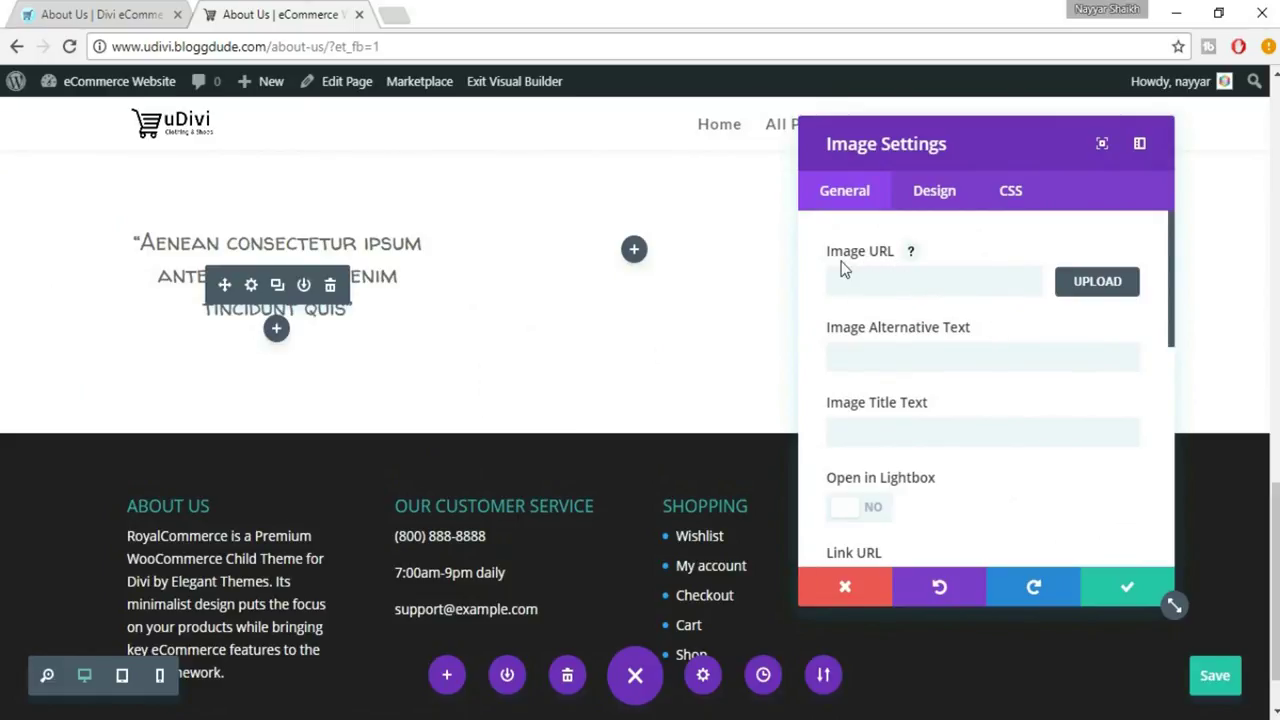
click(857, 283)
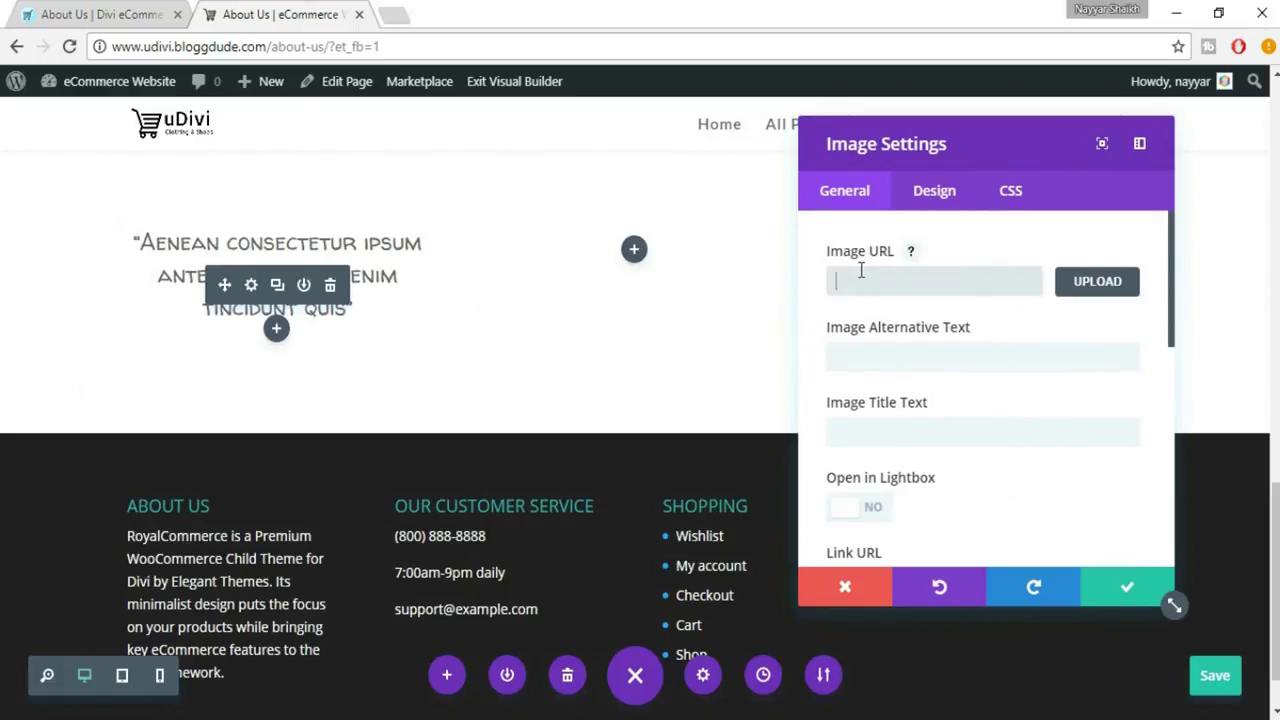
click(1097, 283)
click(70, 164)
click(634, 430)
click(215, 165)
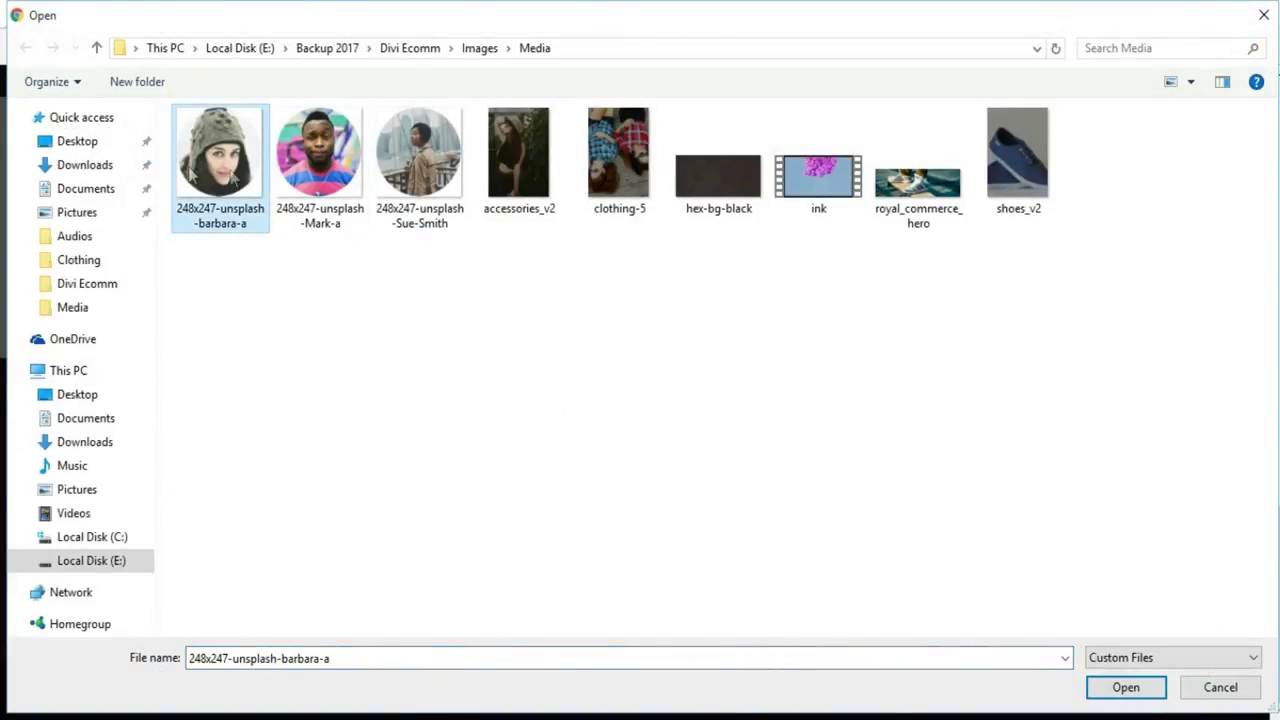
click(1110, 690)
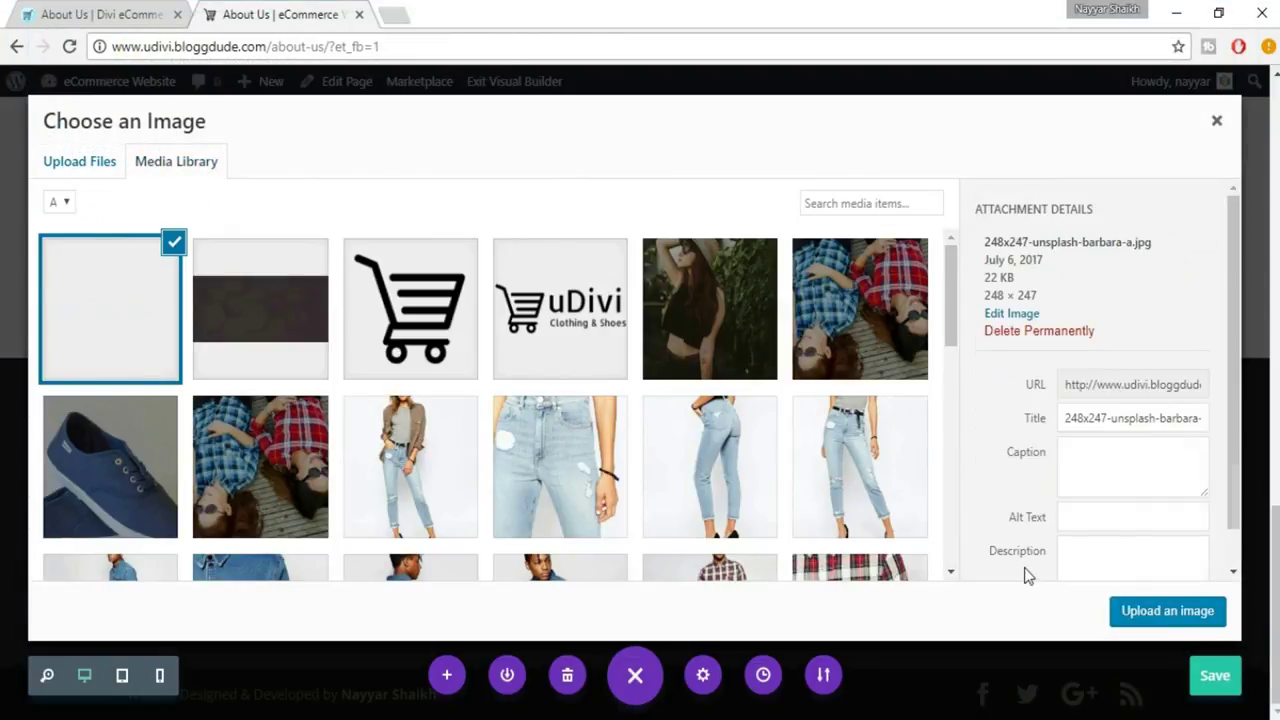
click(1167, 612)
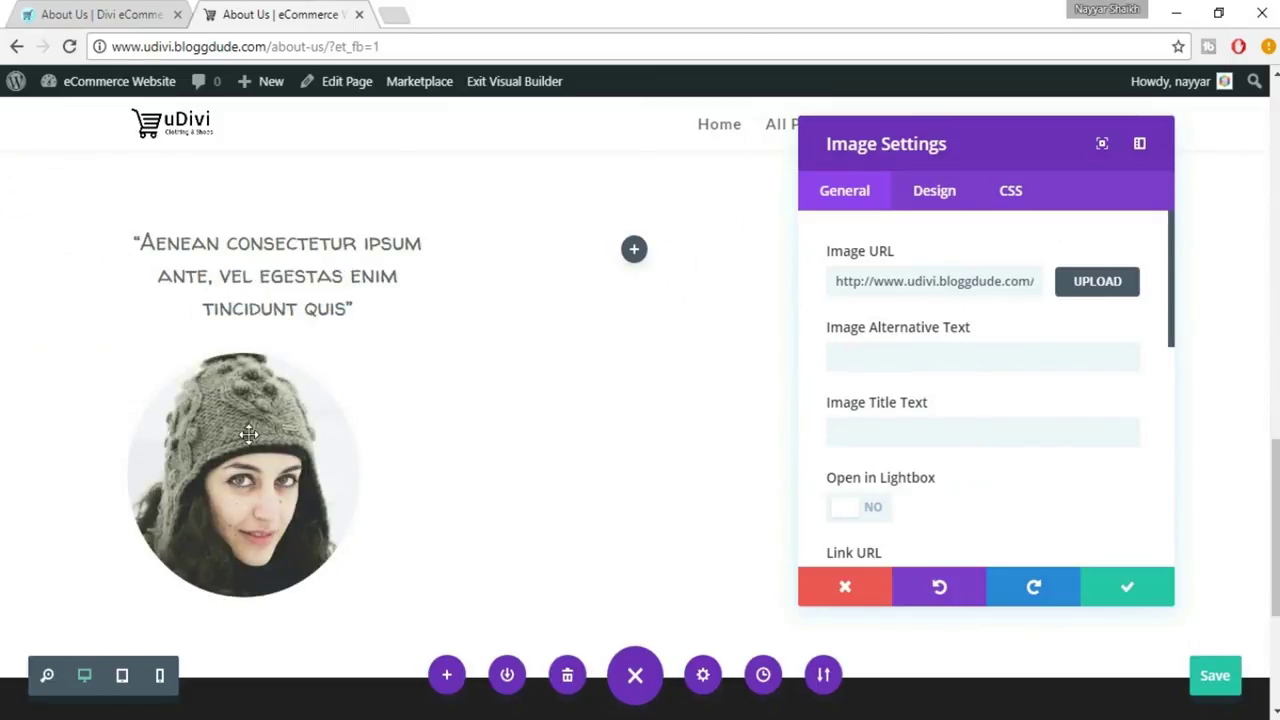
click(1125, 594)
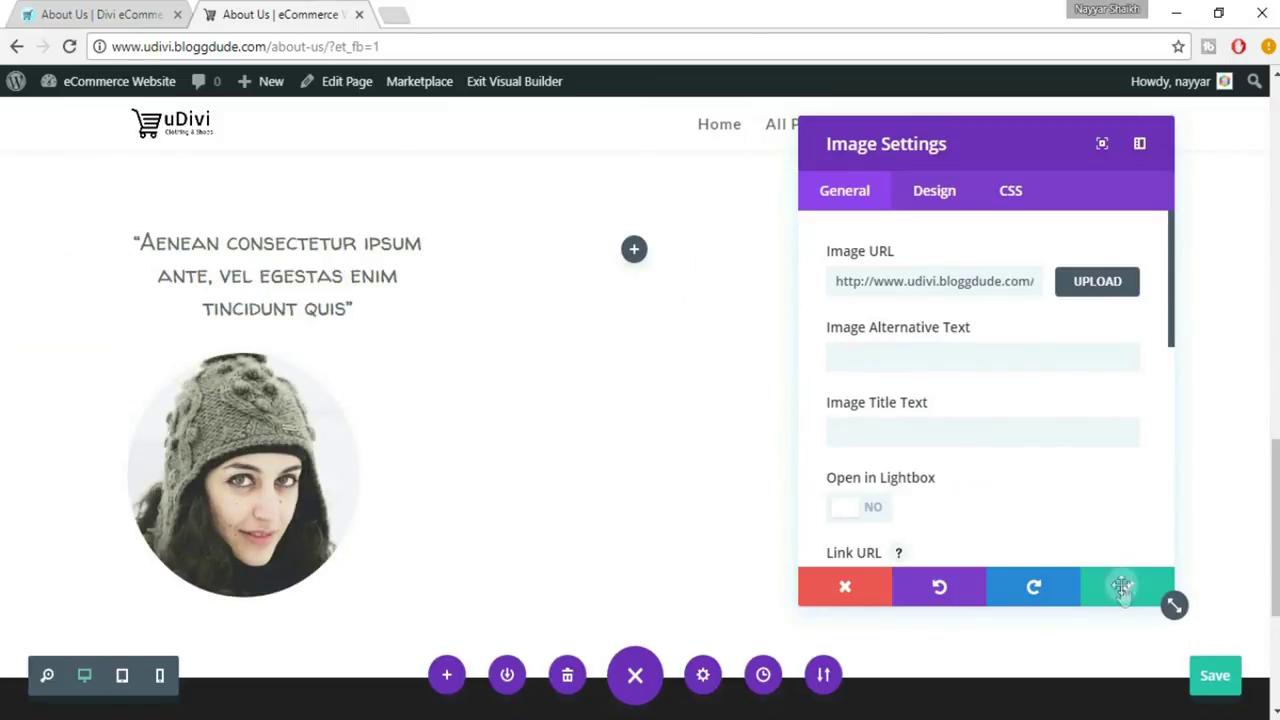
Step: Compare the result with the eDivi reference testimonials
key(ctrl+shift+Tab)
scroll(247, 505, down, 2)
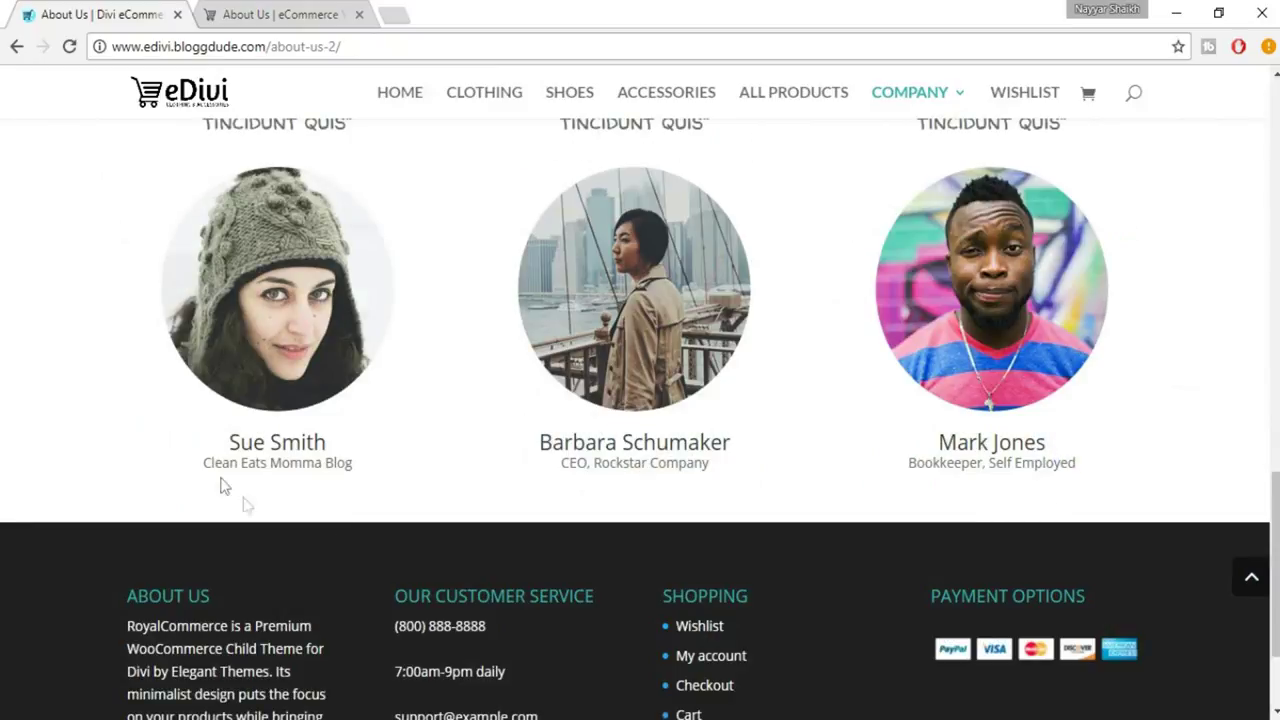
click(285, 14)
Step: Insert a Call To Action module below the first portrait
scroll(265, 545, down, 2)
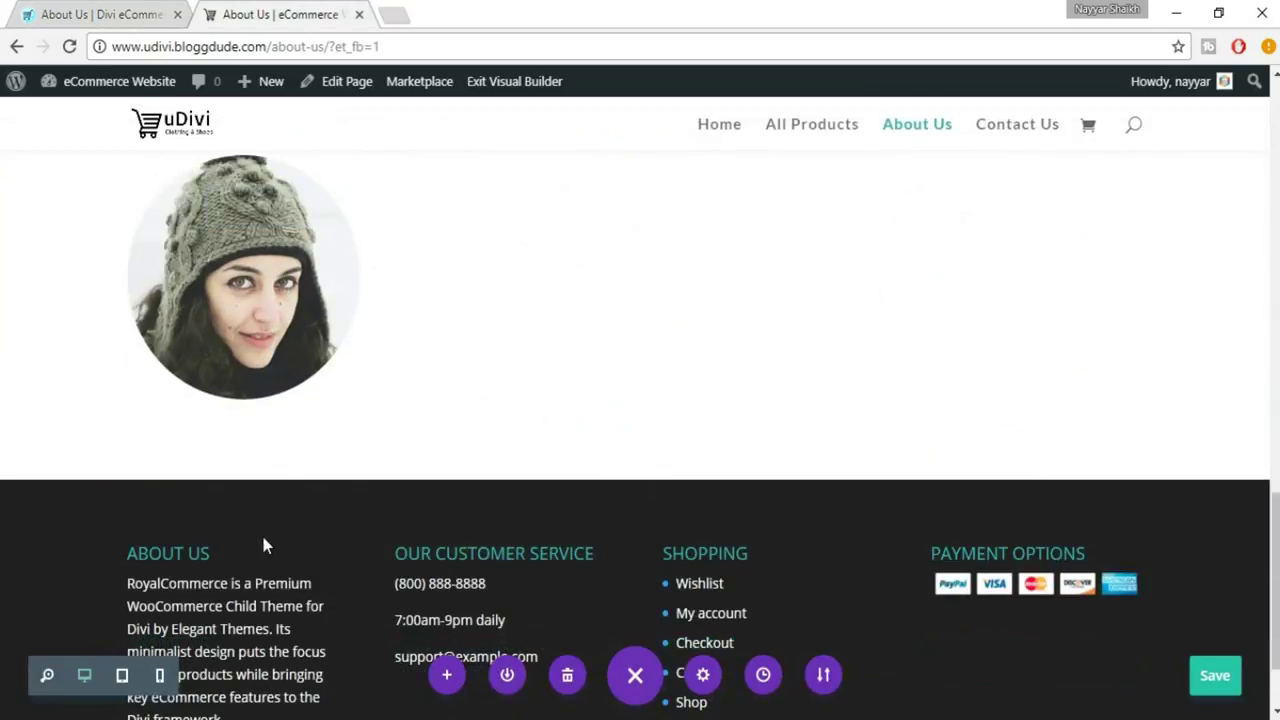
mouse_move(274, 365)
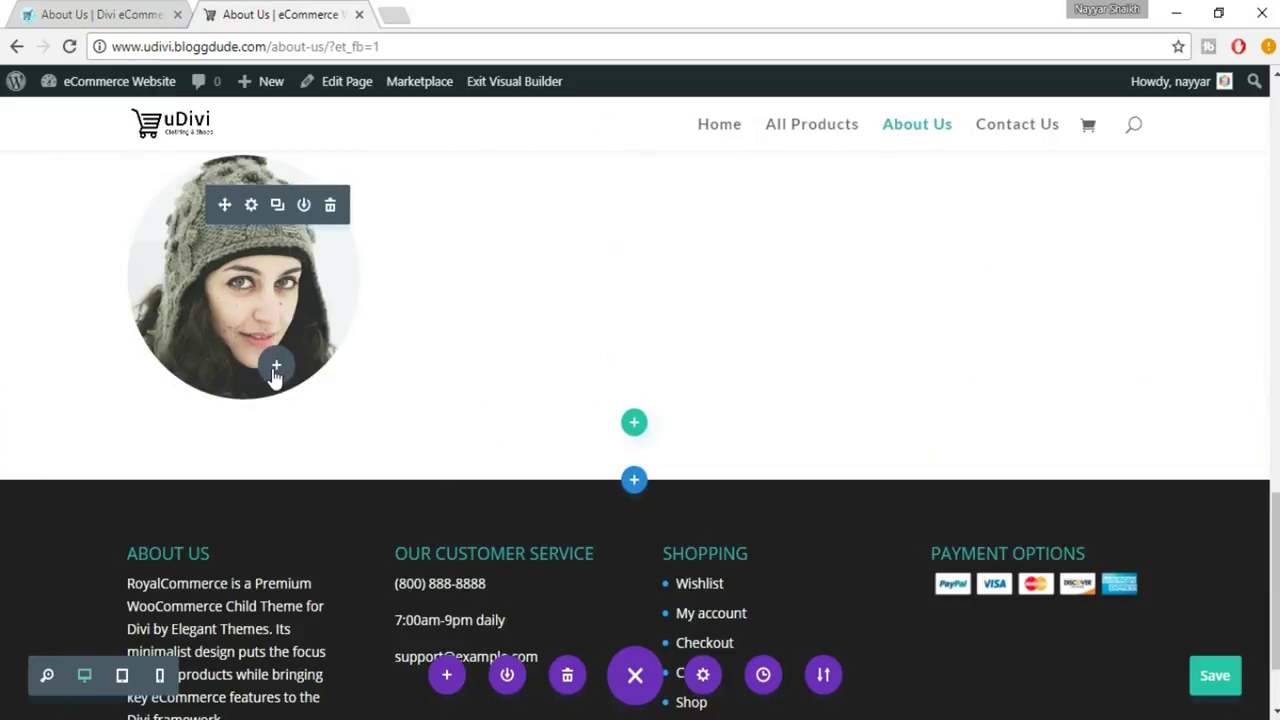
click(276, 368)
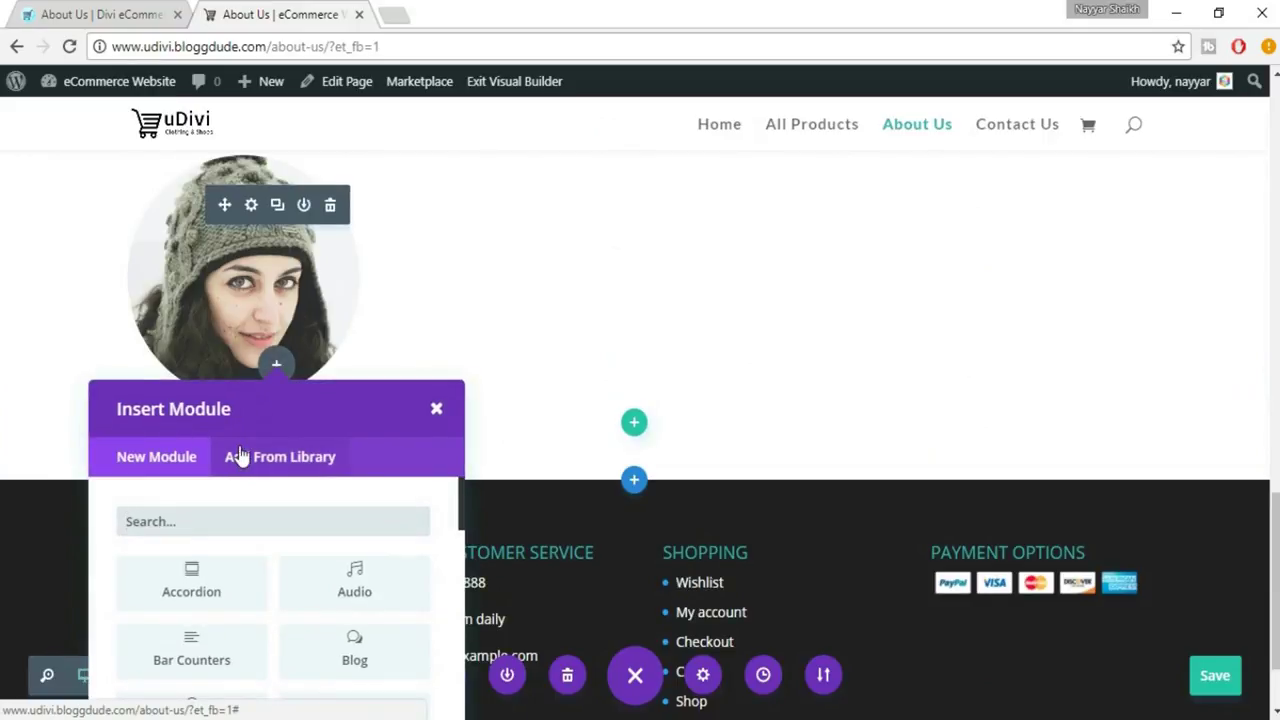
text(CALL)
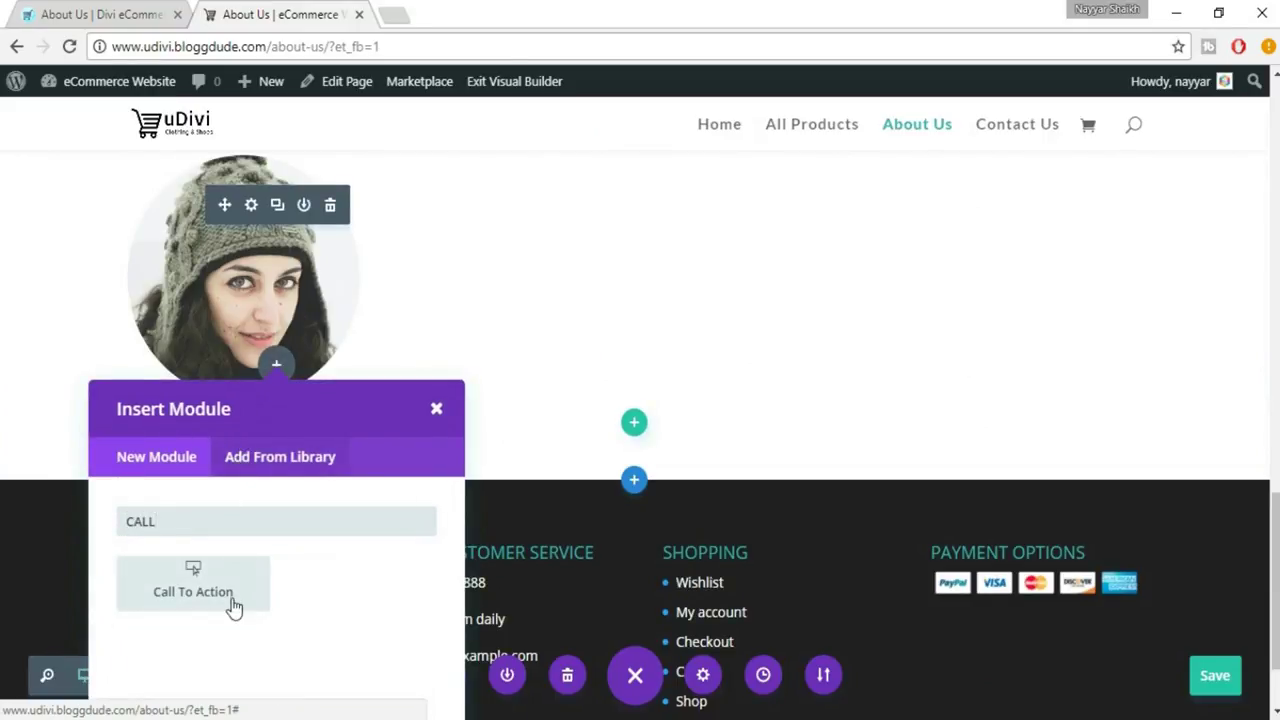
click(229, 606)
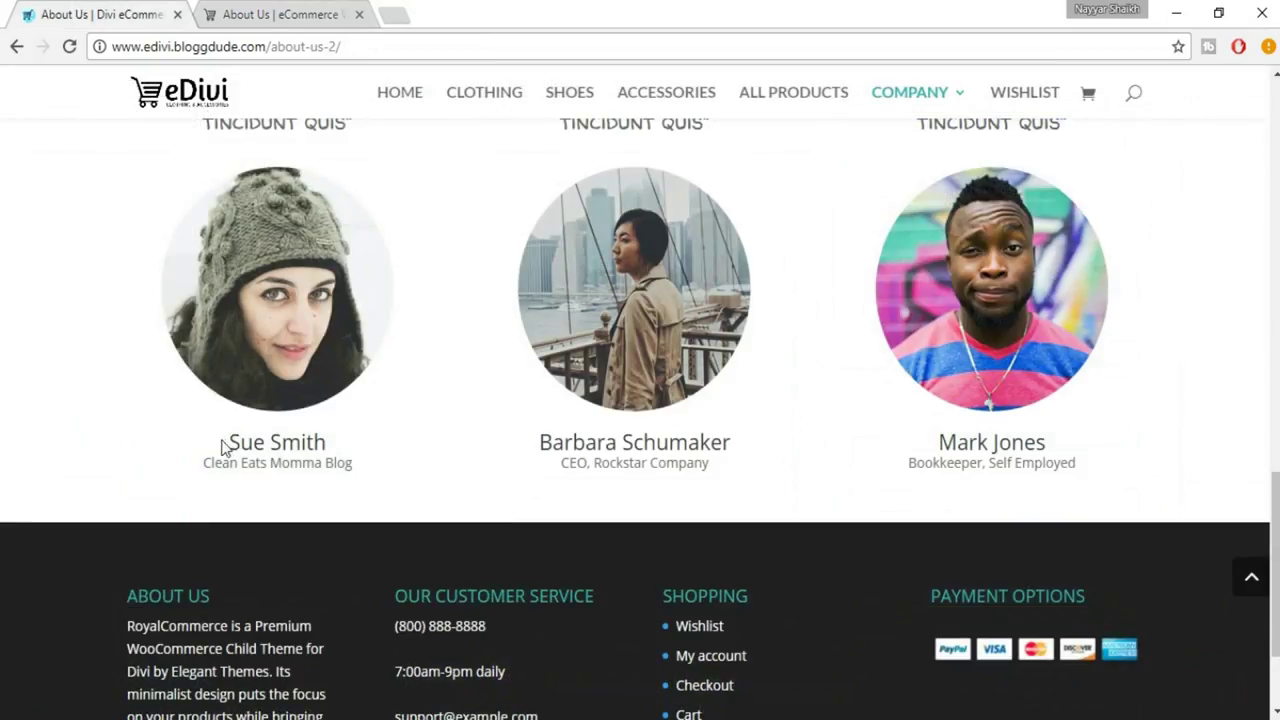
Step: Paste the person's name from the reference as Title and 'Clean Eats Momma Blog' as Content
drag(223, 447, 331, 443)
key(ctrl+c)
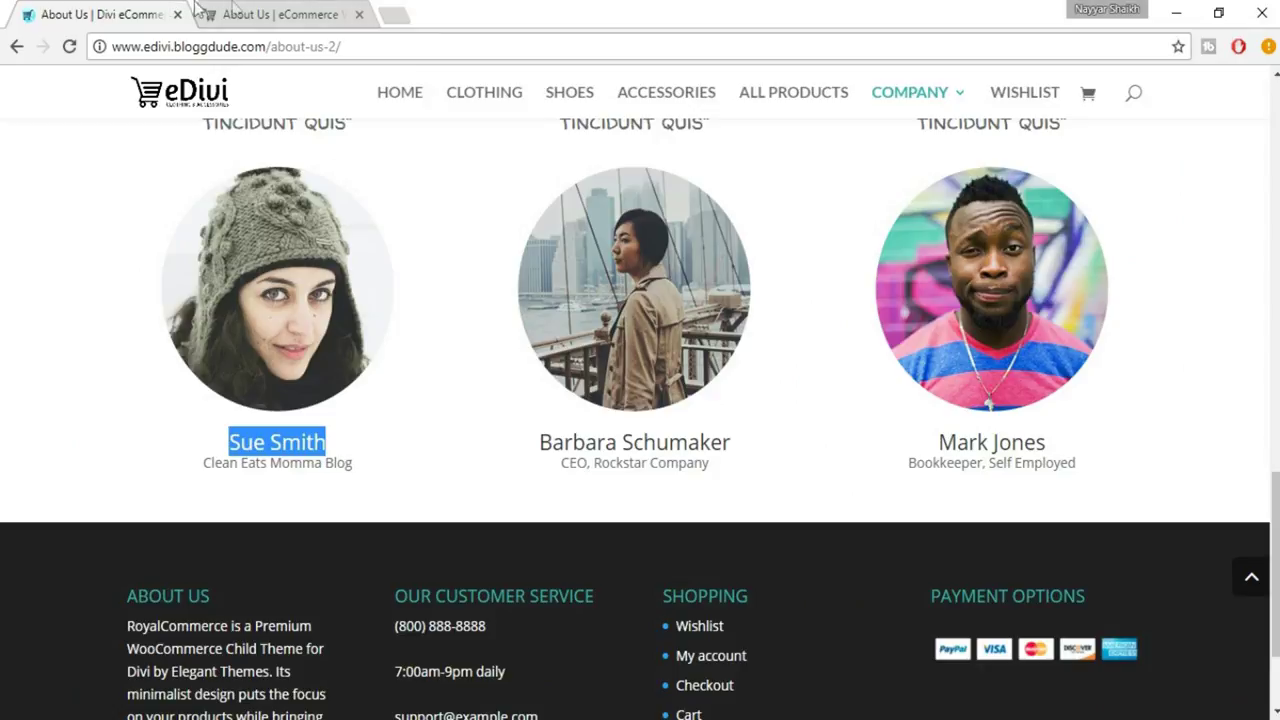
click(212, 14)
click(900, 272)
key(ctrl+v)
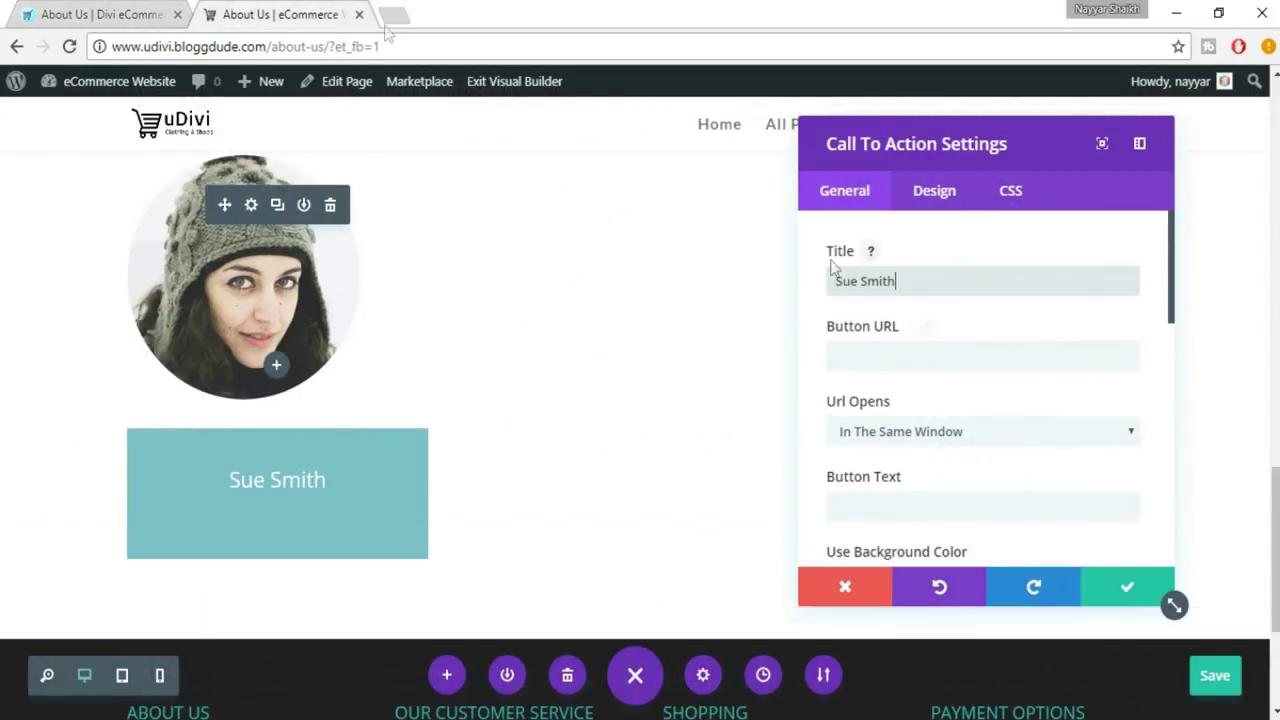
click(100, 14)
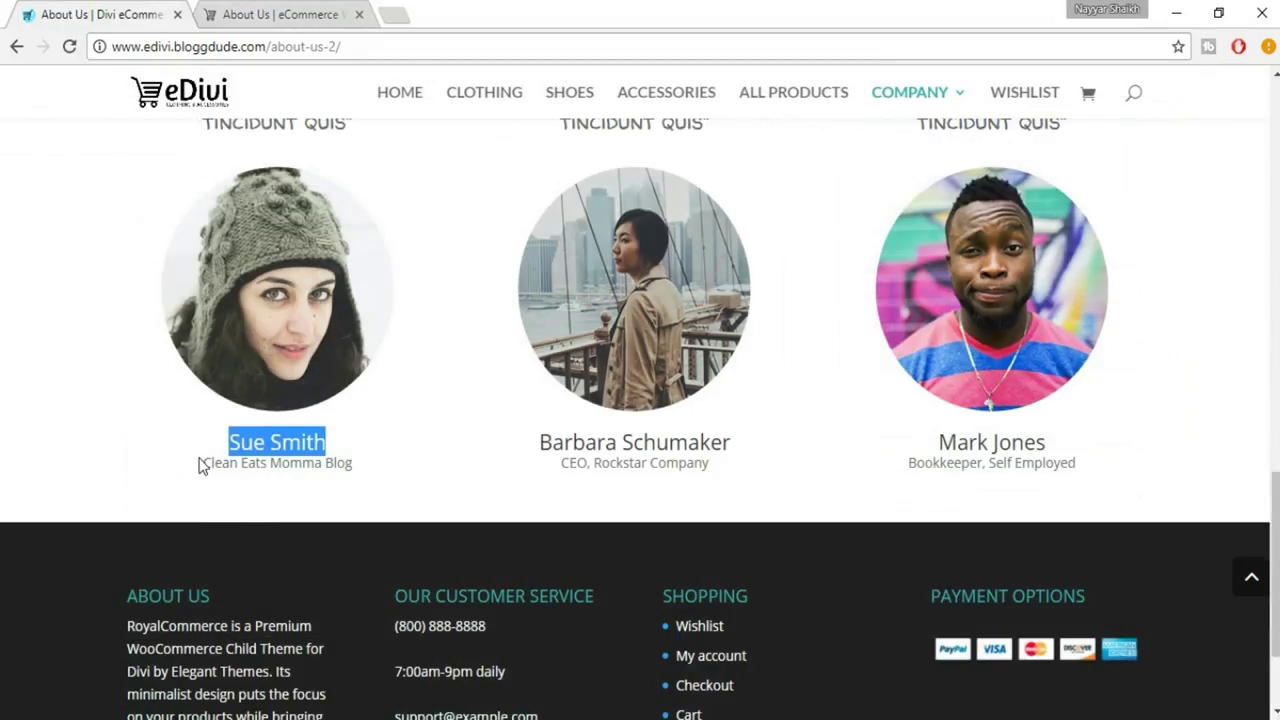
drag(199, 467, 362, 474)
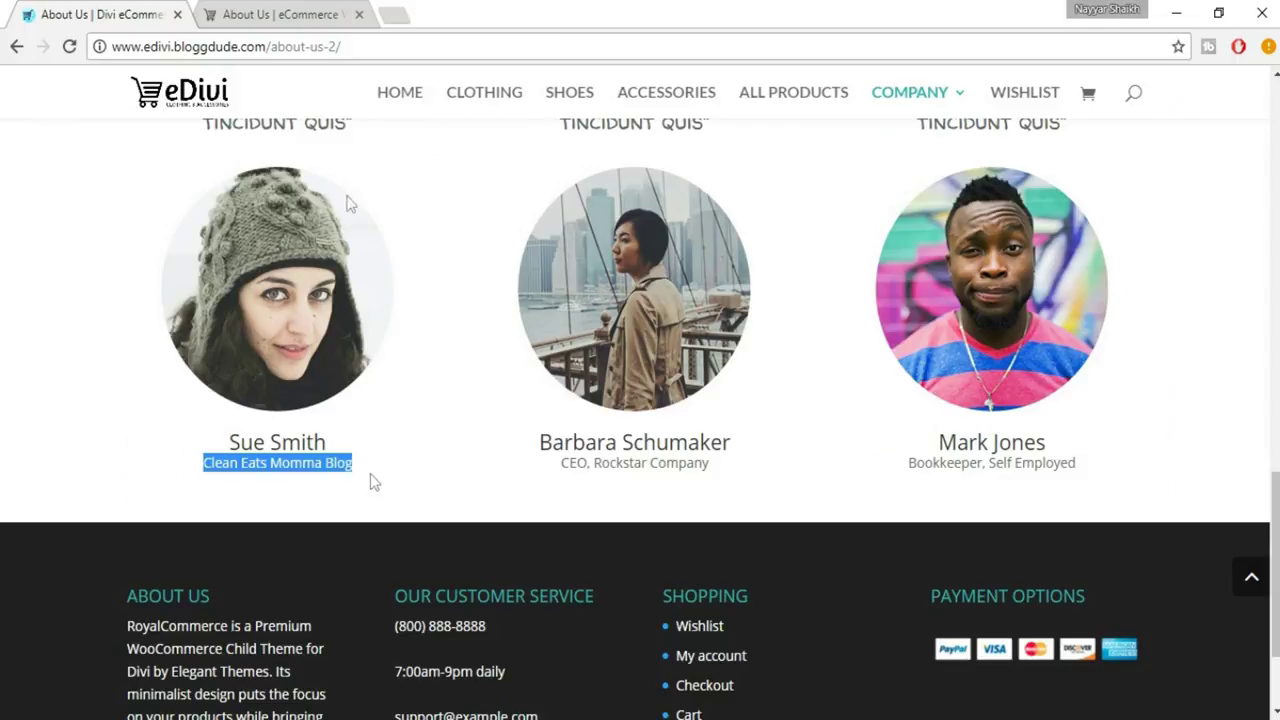
click(290, 14)
scroll(964, 315, down, 5)
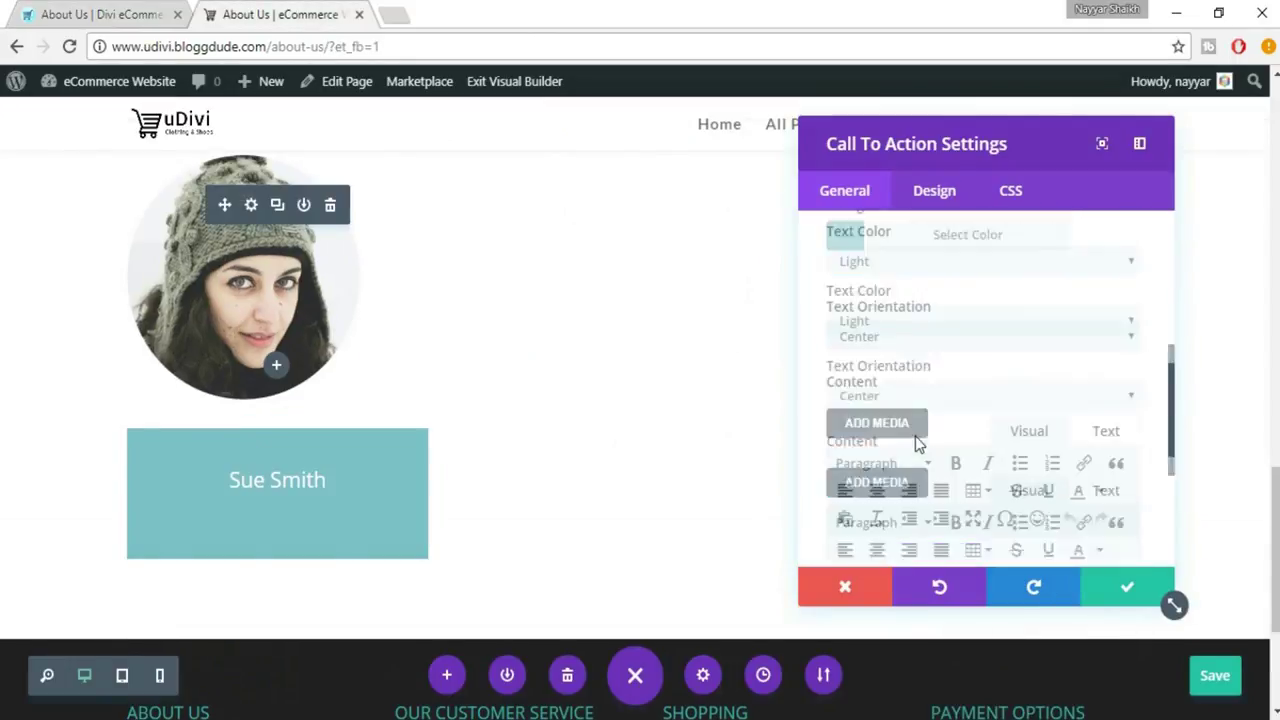
text(Clean Eats Momma Blog)
scroll(921, 398, up, 1)
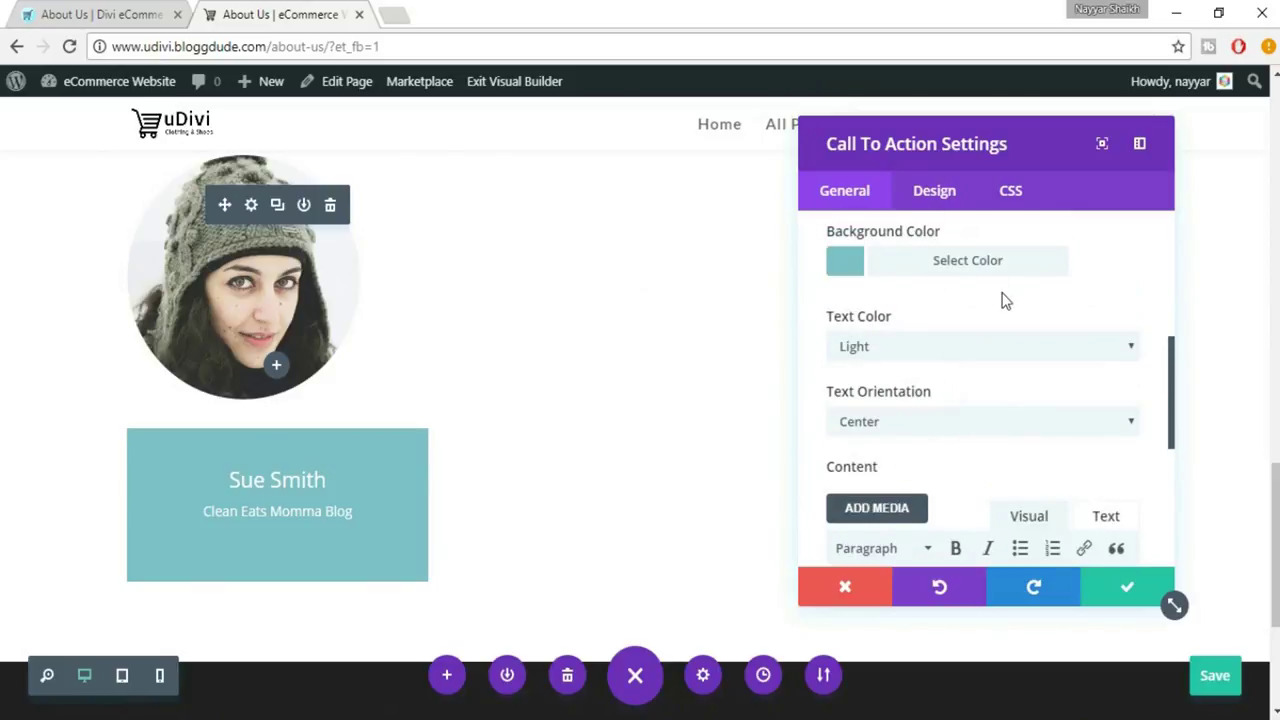
scroll(1000, 297, up, 1)
Step: Set the module's text color to Dark, turn off its background color, and save
click(897, 455)
click(889, 489)
click(876, 287)
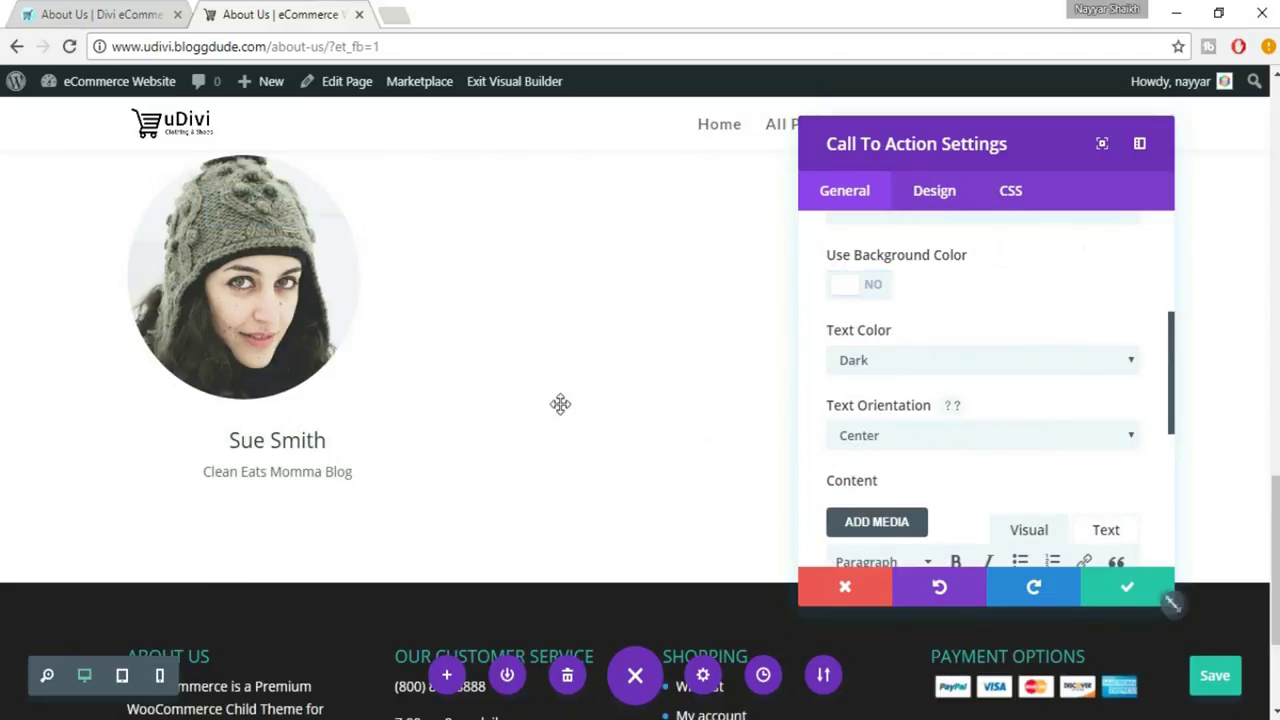
scroll(560, 404, up, 1)
scroll(1124, 400, down, 3)
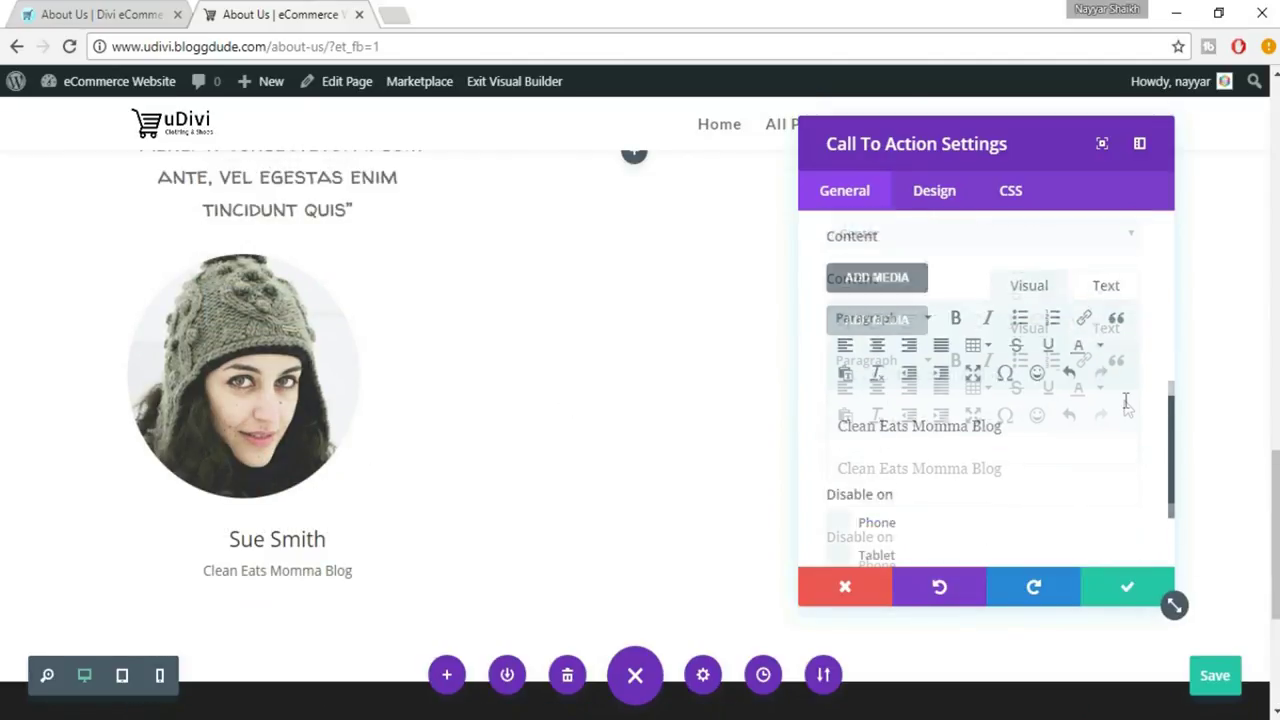
scroll(455, 430, up, 1)
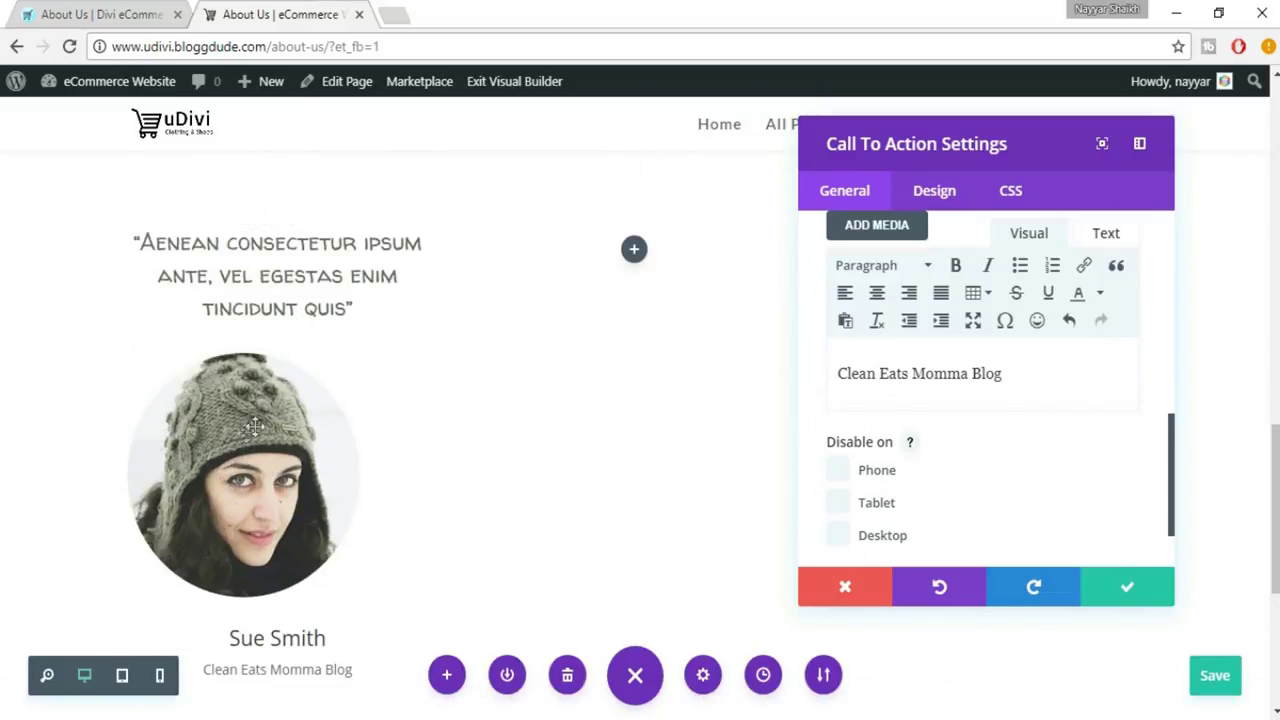
click(1128, 588)
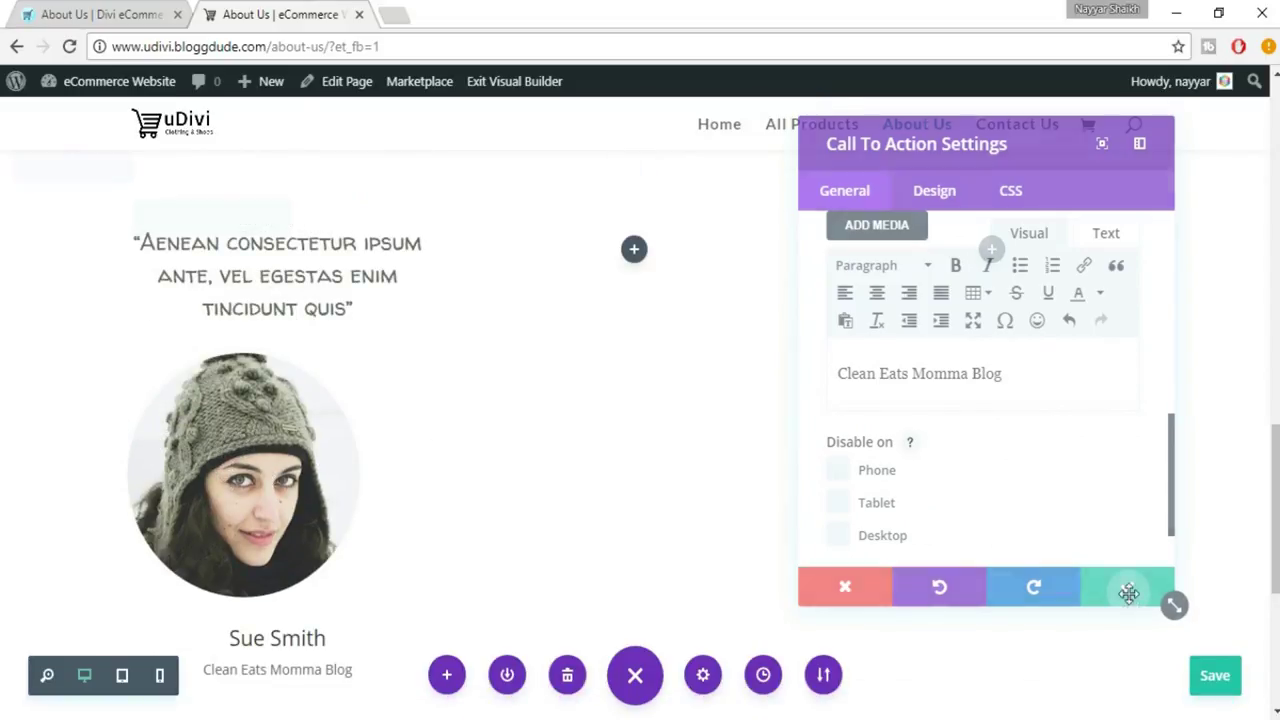
scroll(857, 566, down, 1)
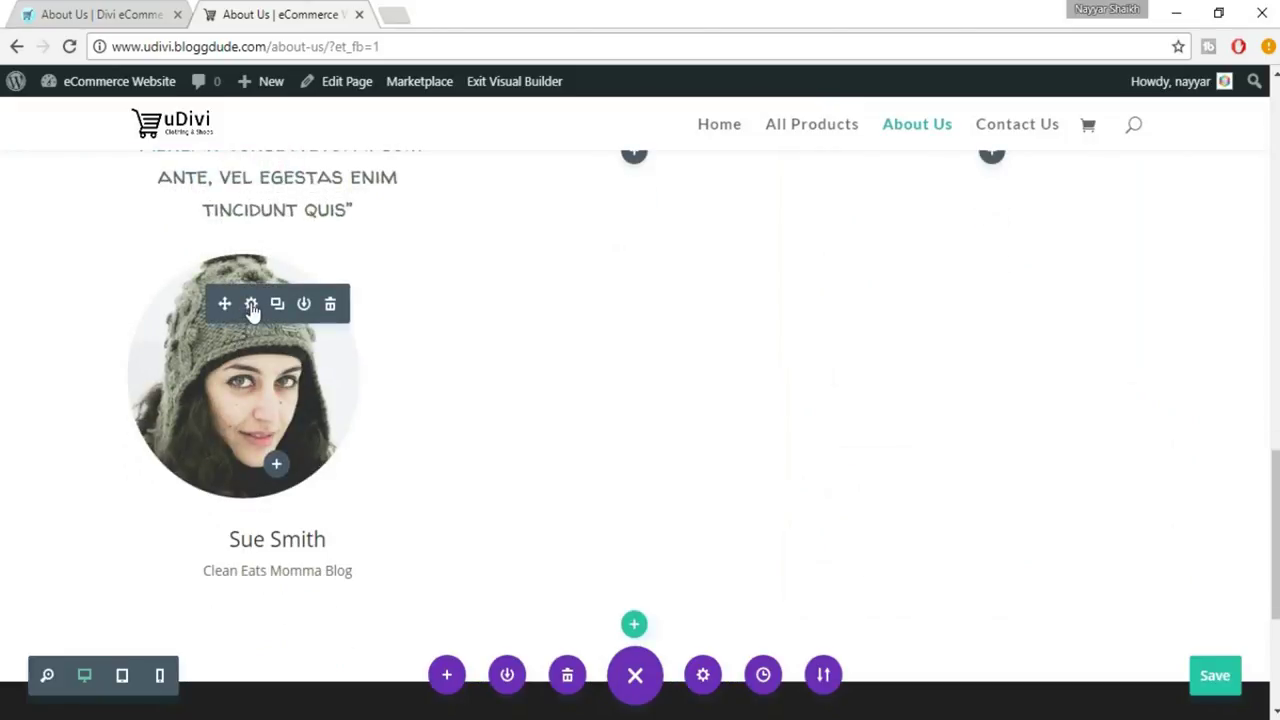
Step: Set the portrait's Image Alignment to Center and save the image settings
click(251, 305)
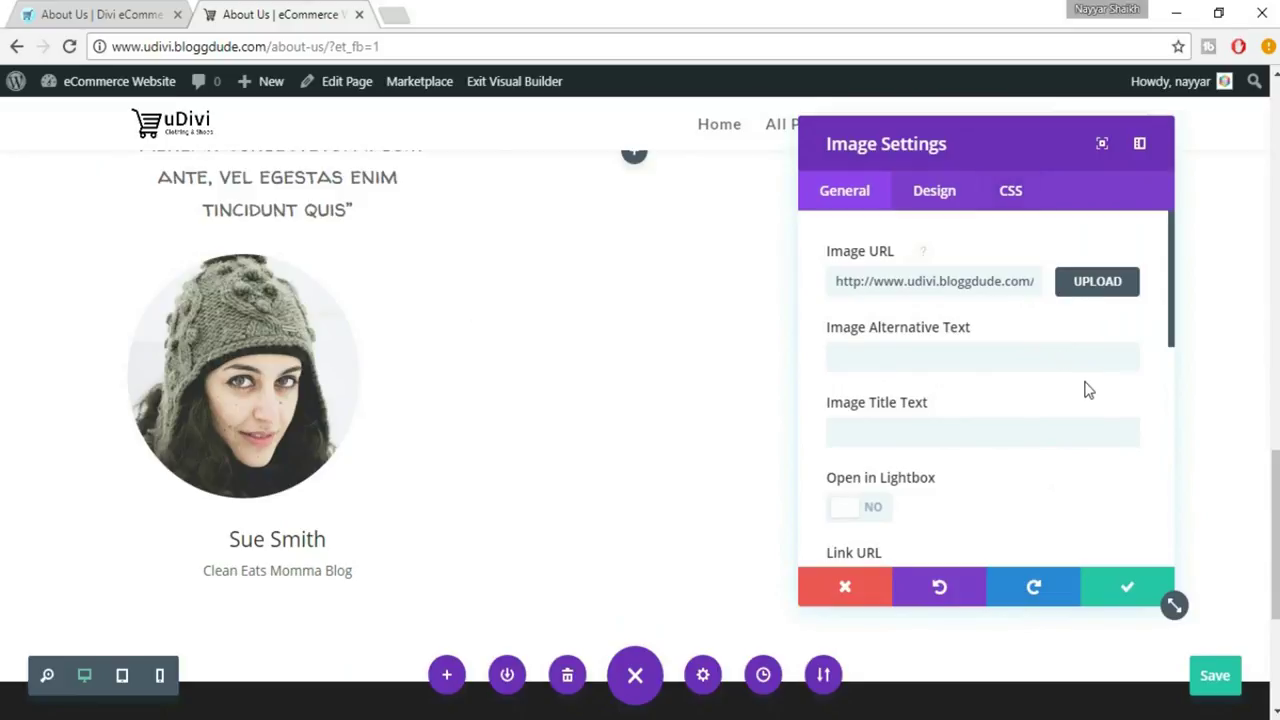
scroll(1088, 390, down, 5)
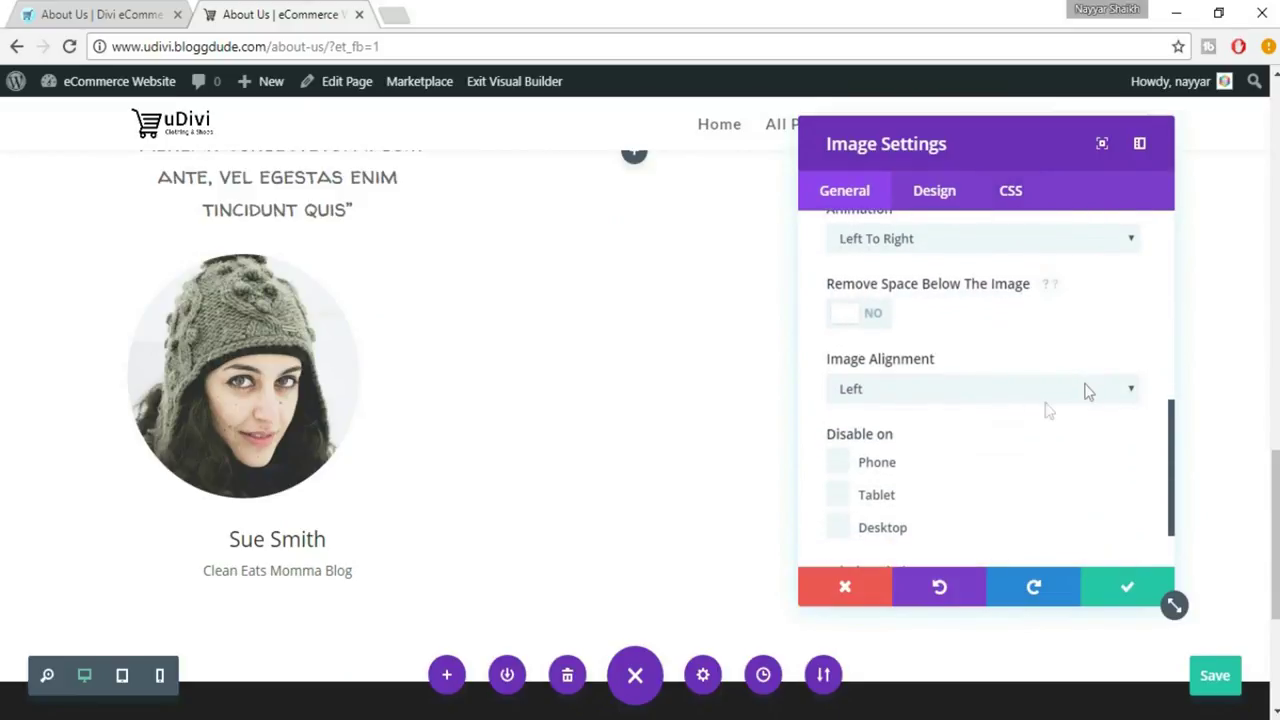
click(897, 391)
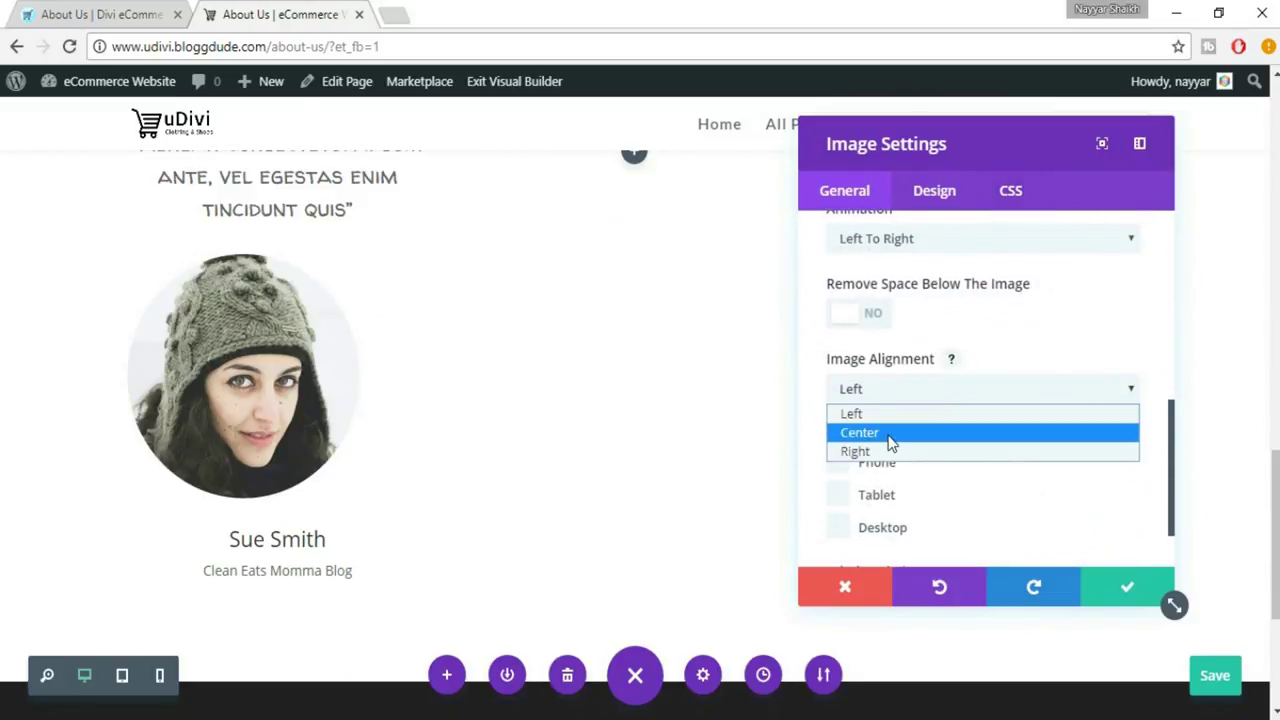
click(891, 437)
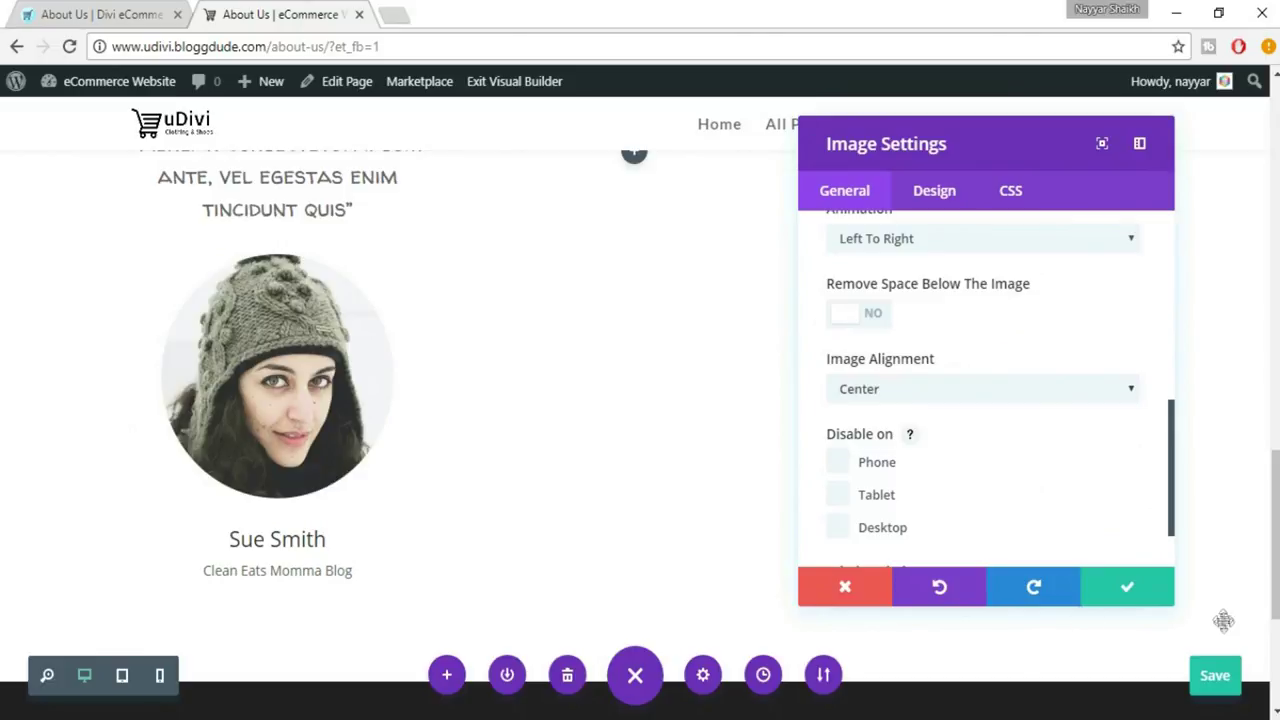
click(1126, 590)
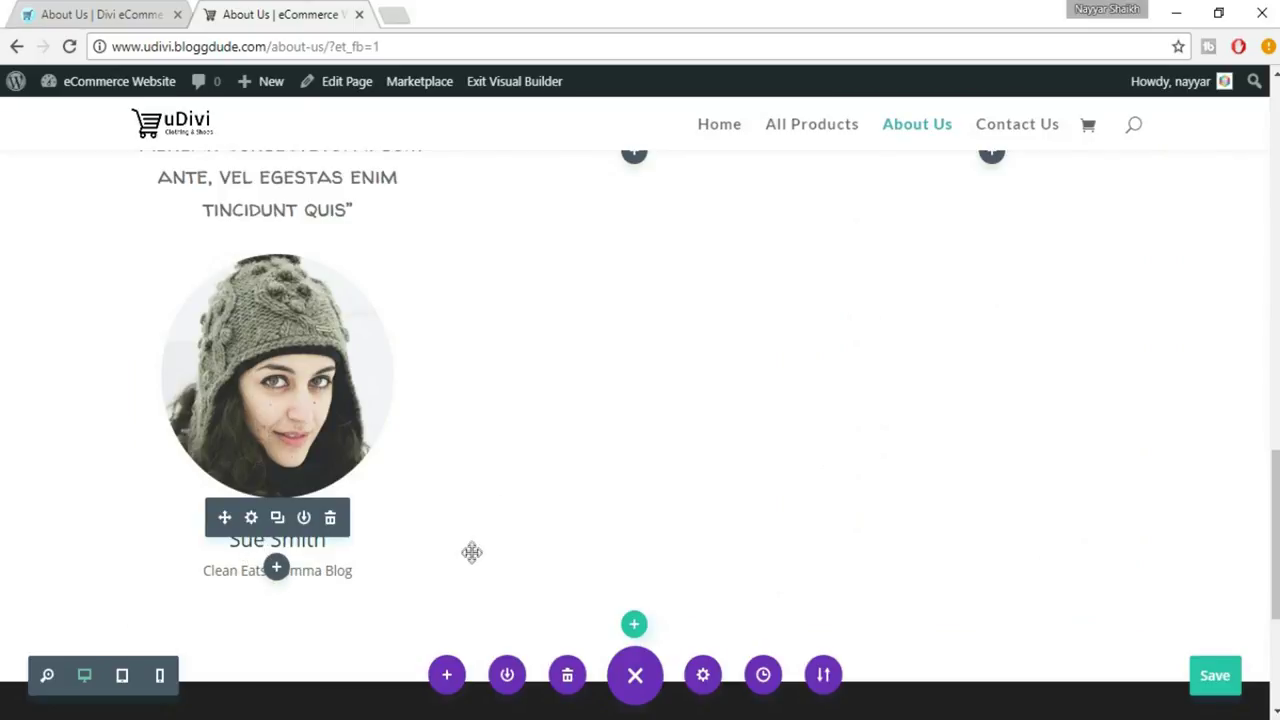
Step: In the name block's Design settings, drag Body Line Height down to 1em
click(251, 517)
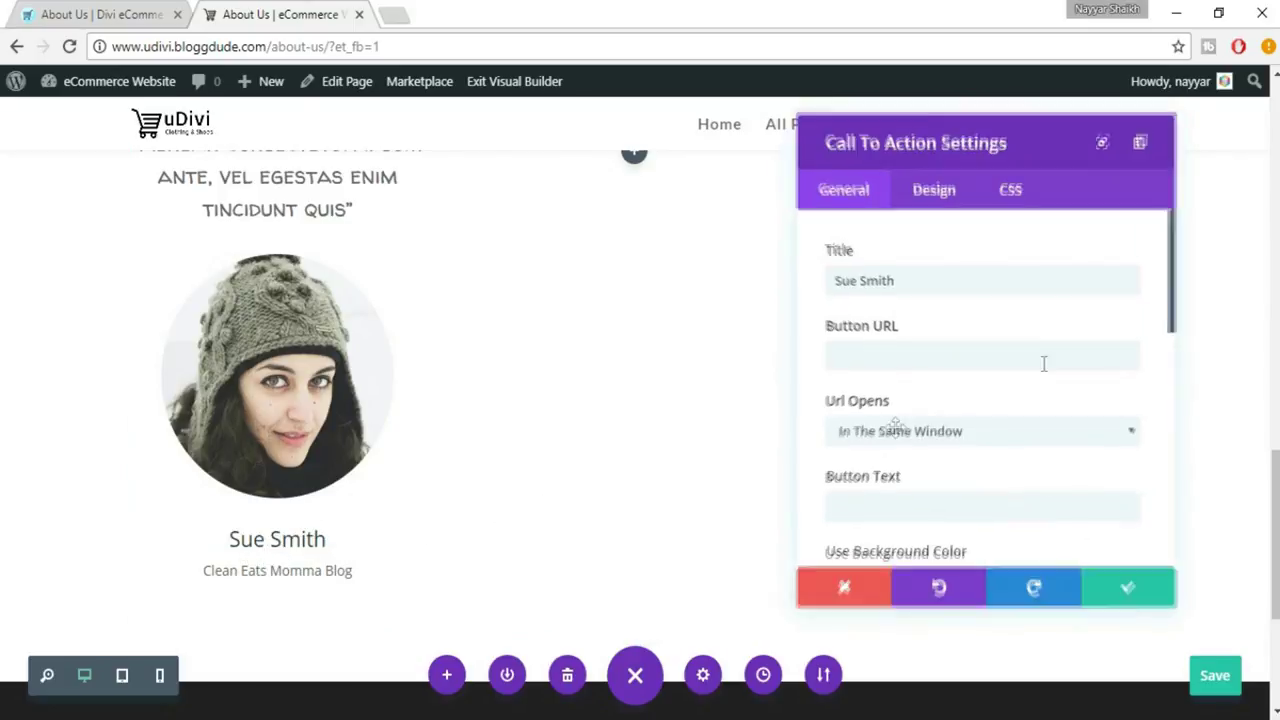
click(955, 198)
scroll(1126, 437, down, 2)
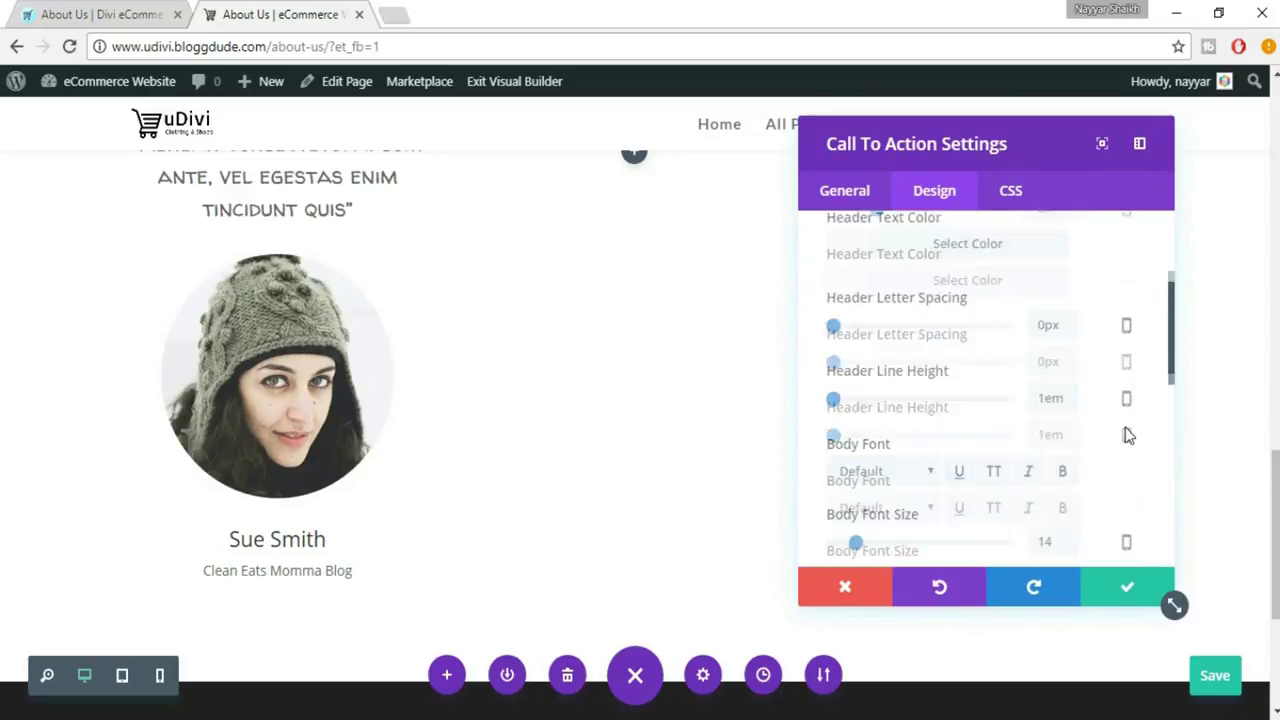
scroll(1125, 427, down, 3)
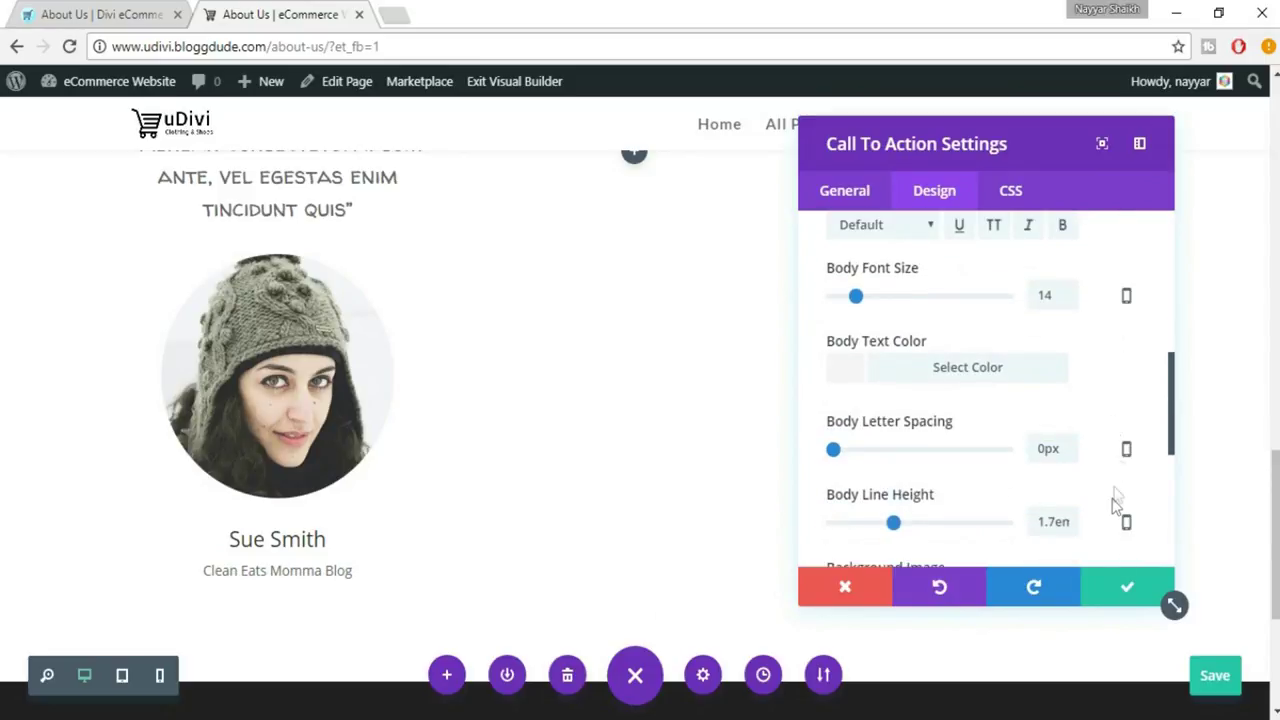
scroll(1117, 494, down, 1)
drag(891, 432, 866, 428)
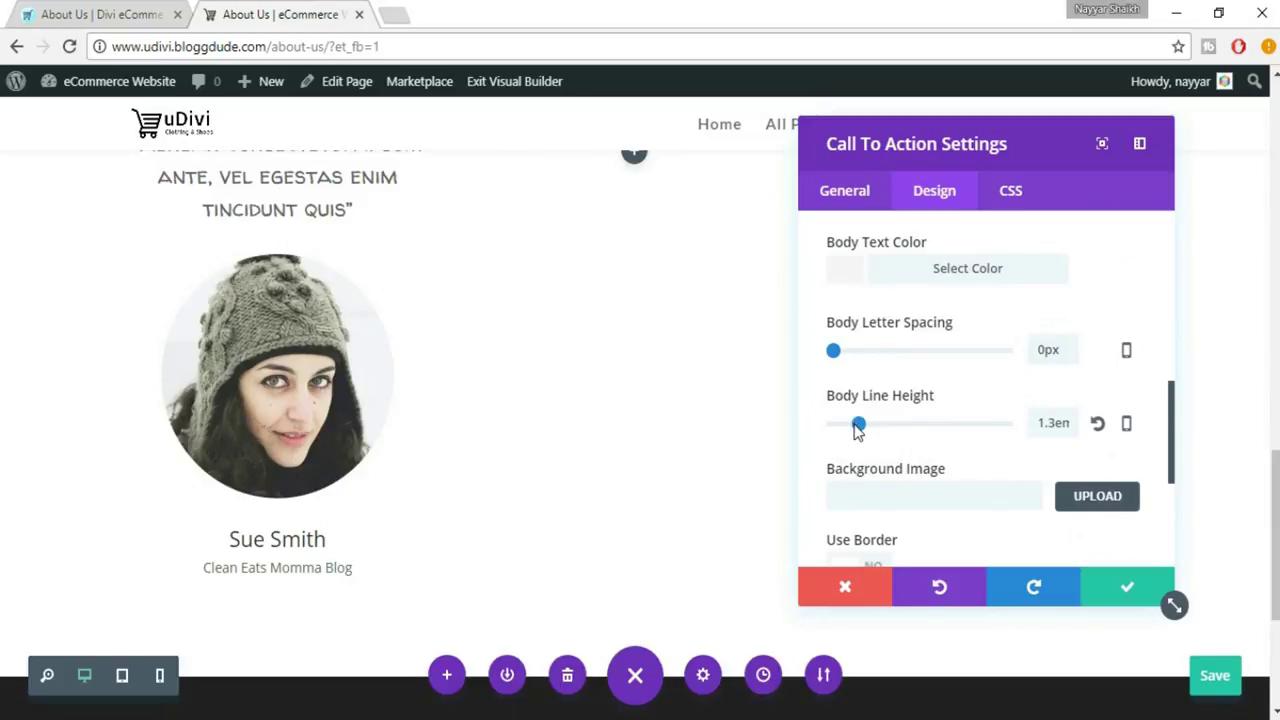
drag(828, 432, 757, 460)
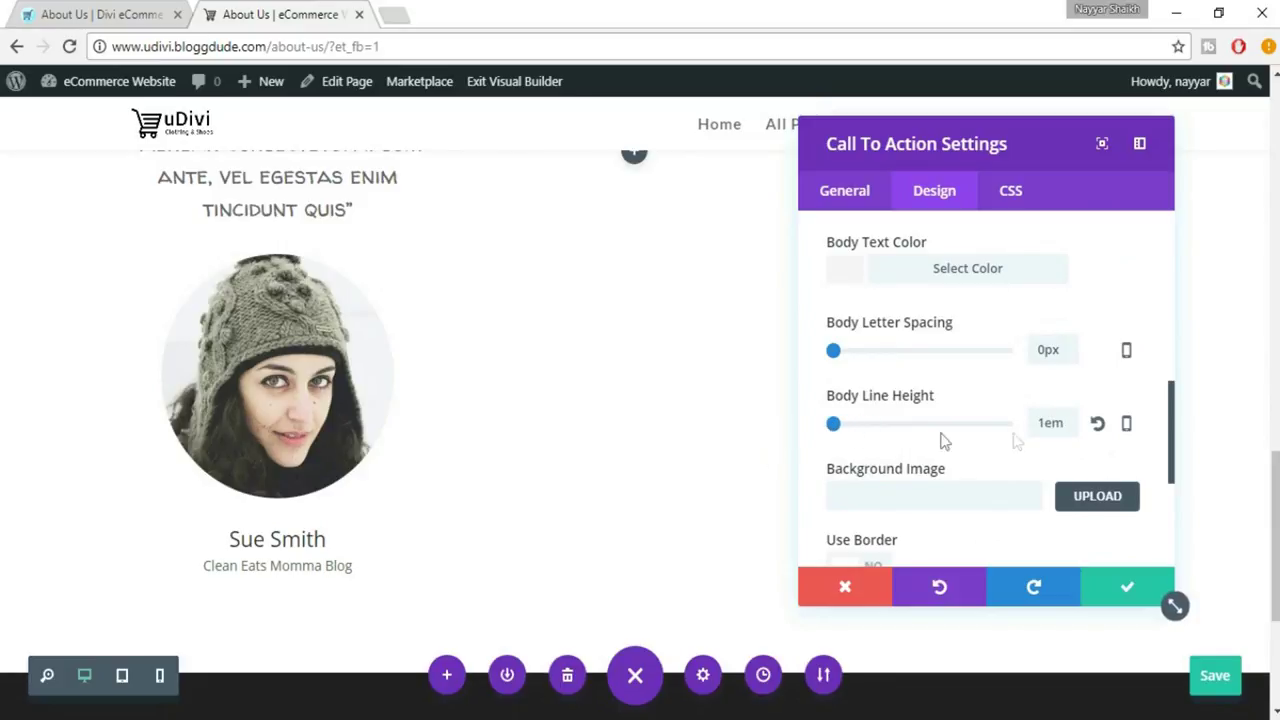
scroll(1122, 427, up, 1)
scroll(1120, 429, down, 2)
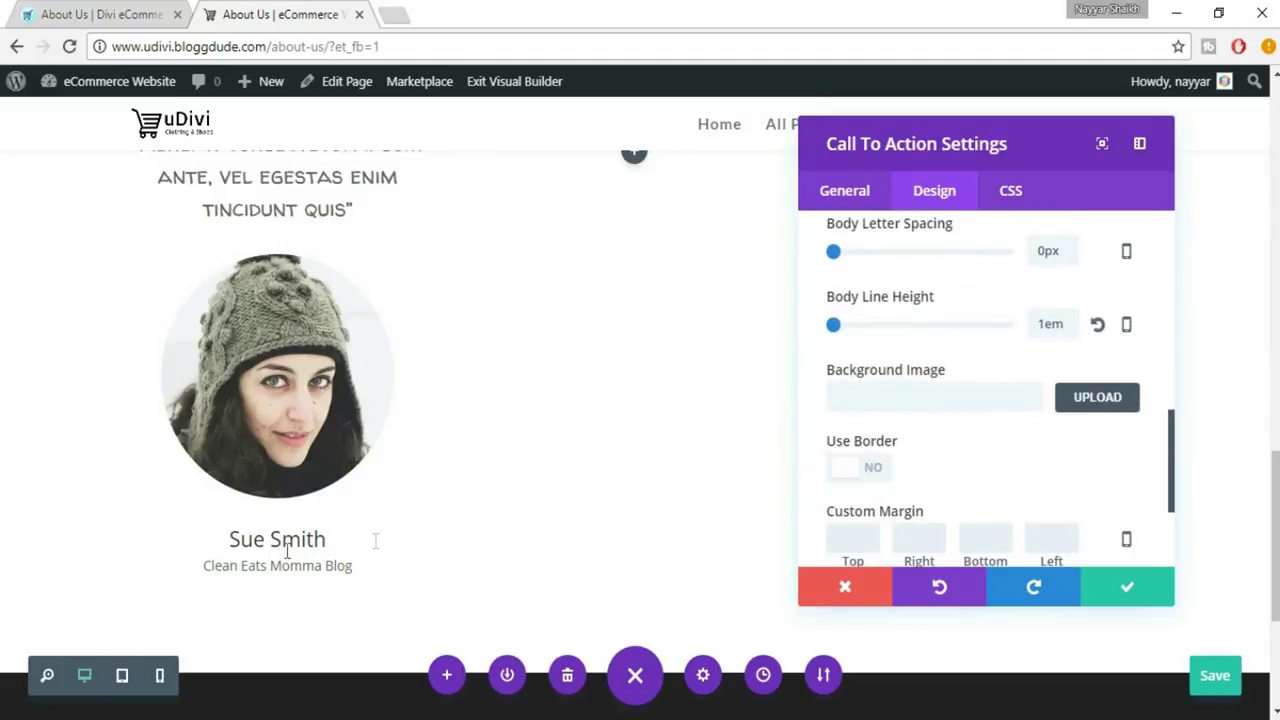
Step: Save the name block after checking the reference, then reduce the testimonials row's top padding
click(137, 12)
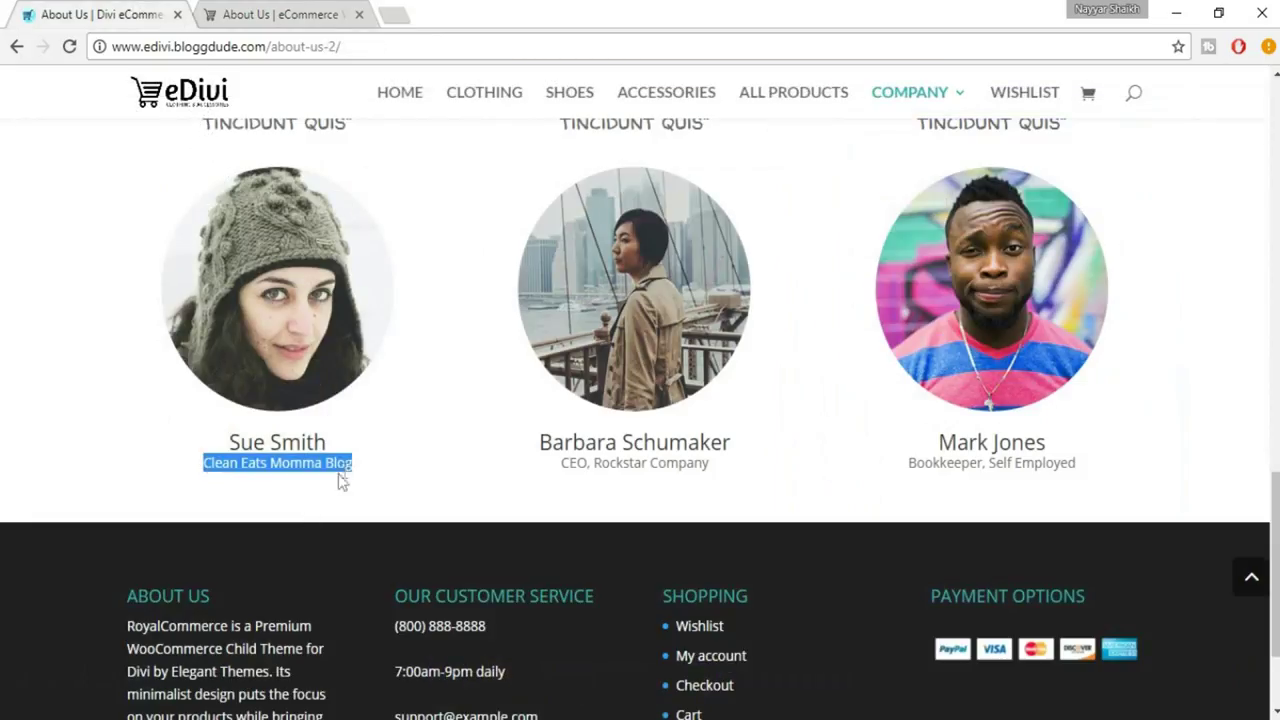
click(270, 12)
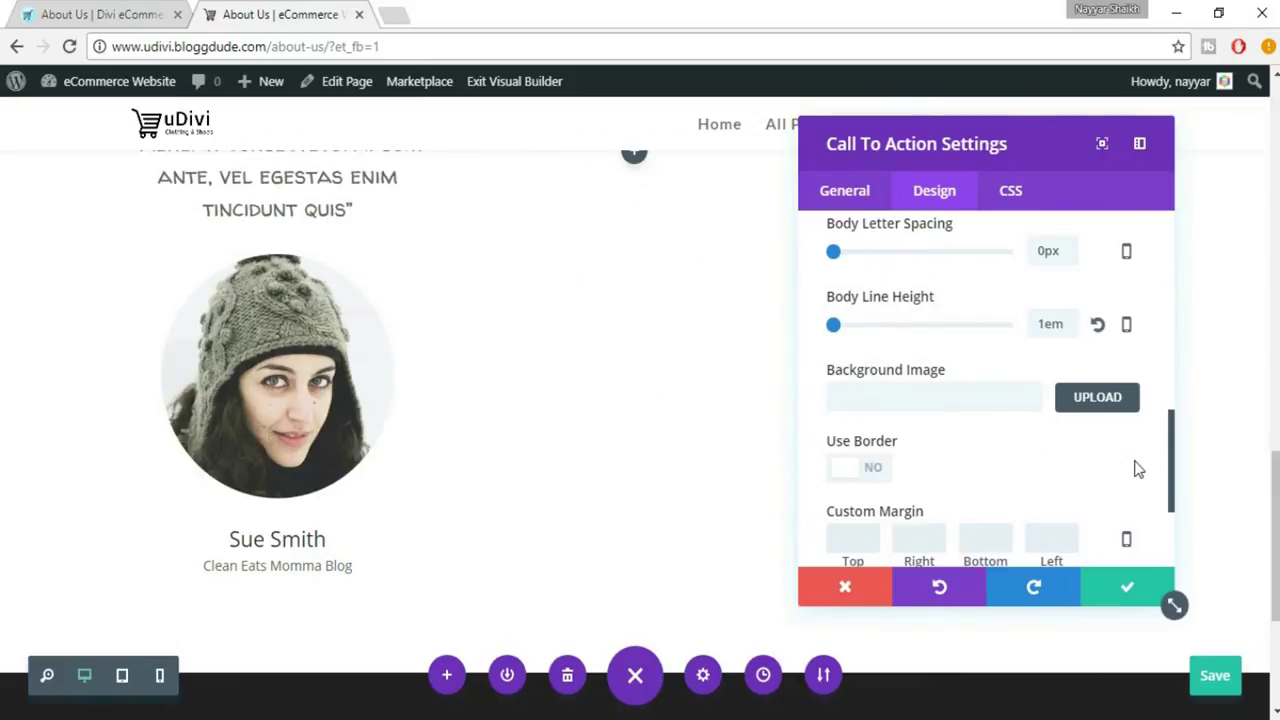
scroll(1135, 466, up, 5)
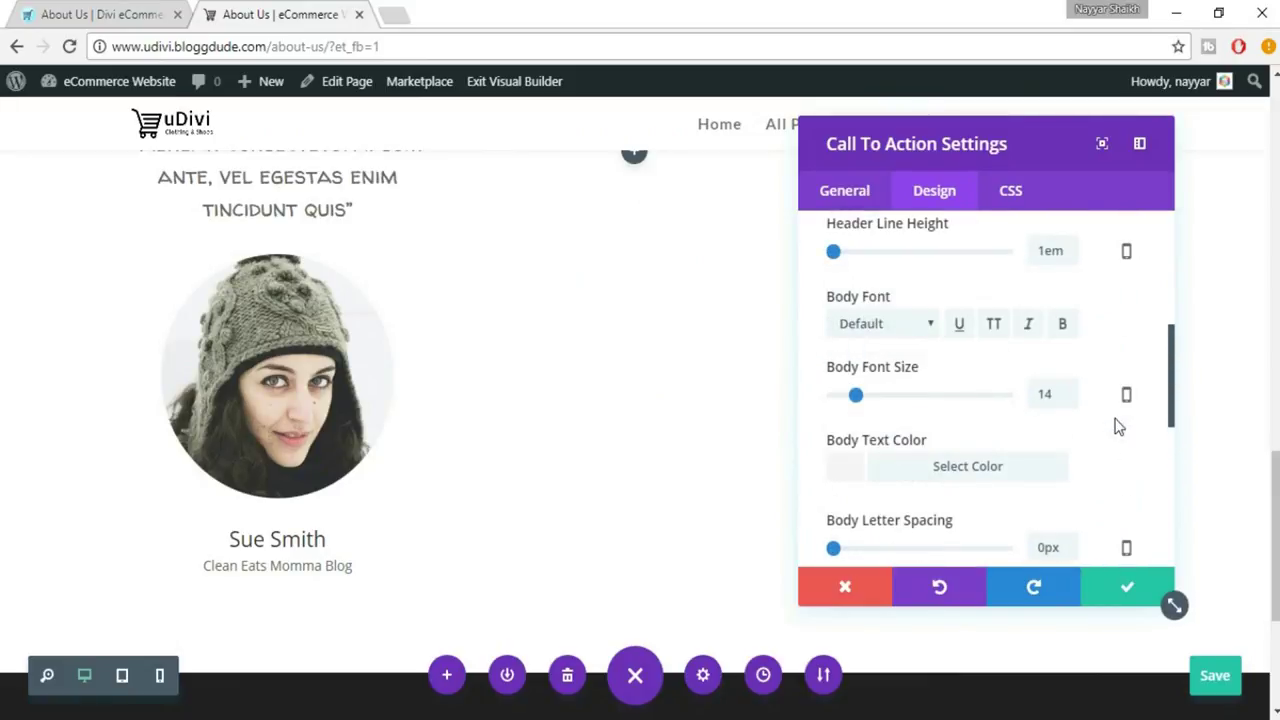
scroll(1118, 427, up, 1)
scroll(1117, 431, up, 2)
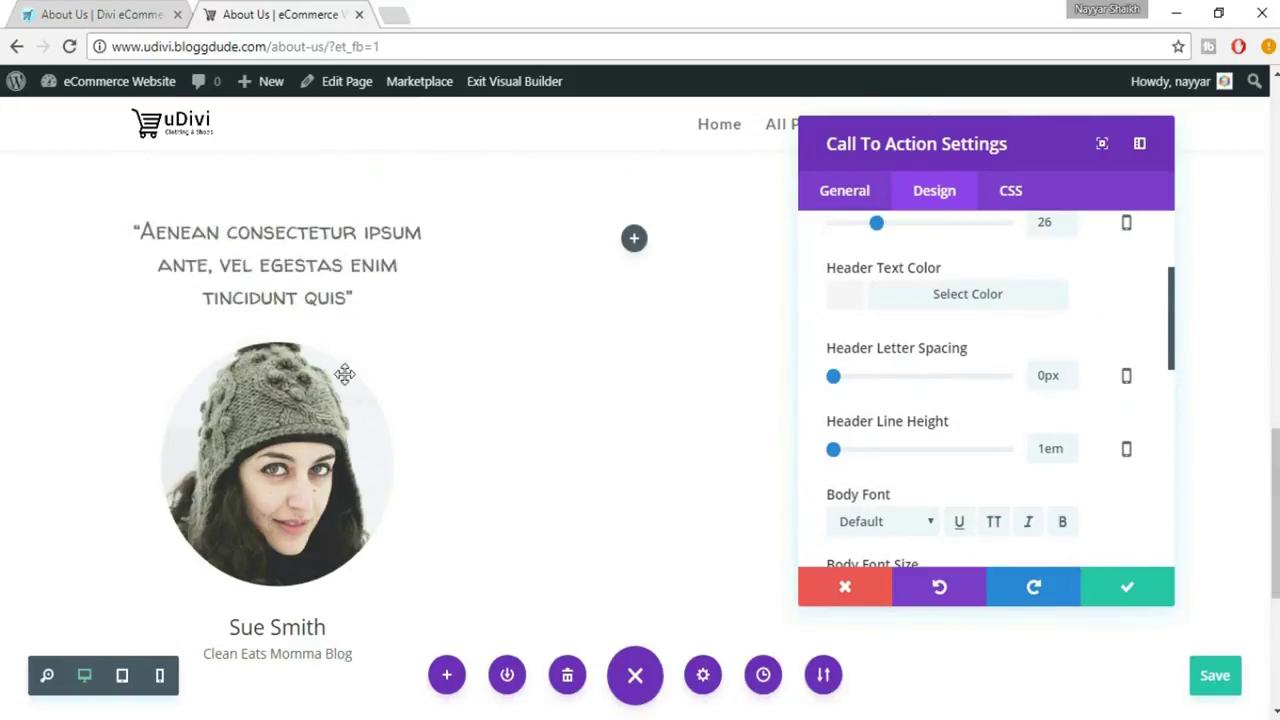
click(1118, 593)
scroll(1114, 611, up, 2)
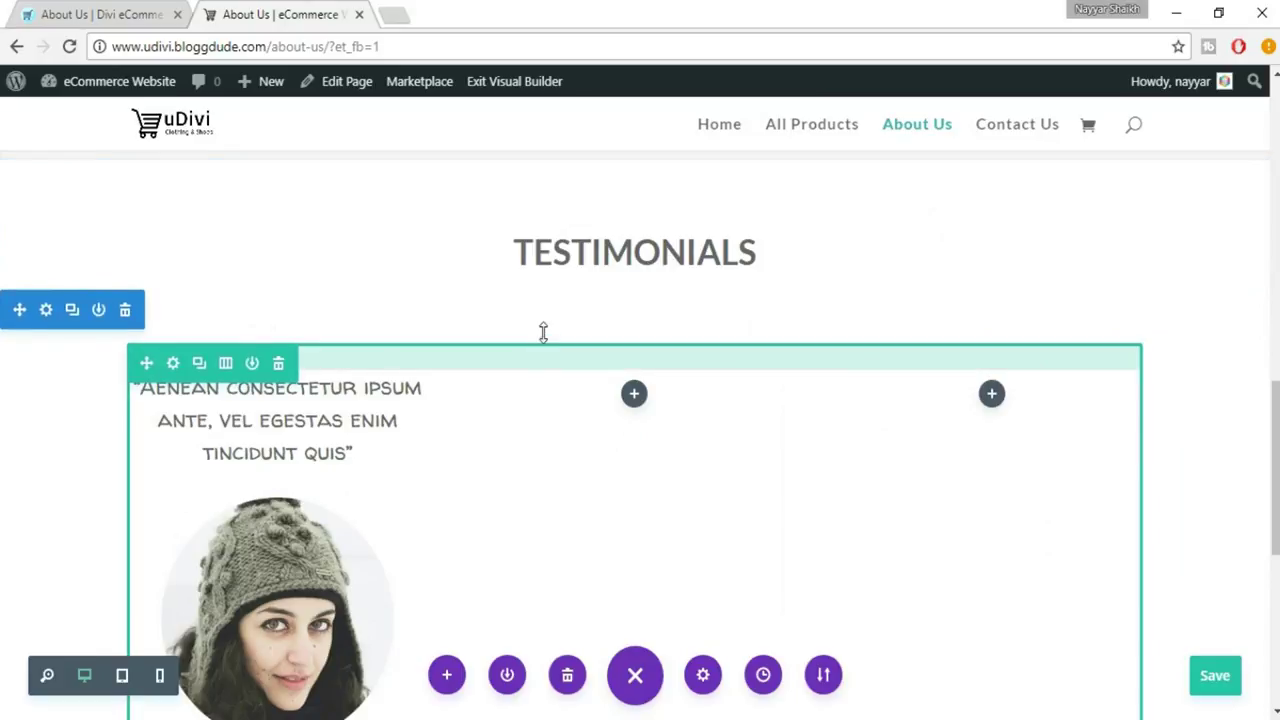
drag(544, 330, 554, 297)
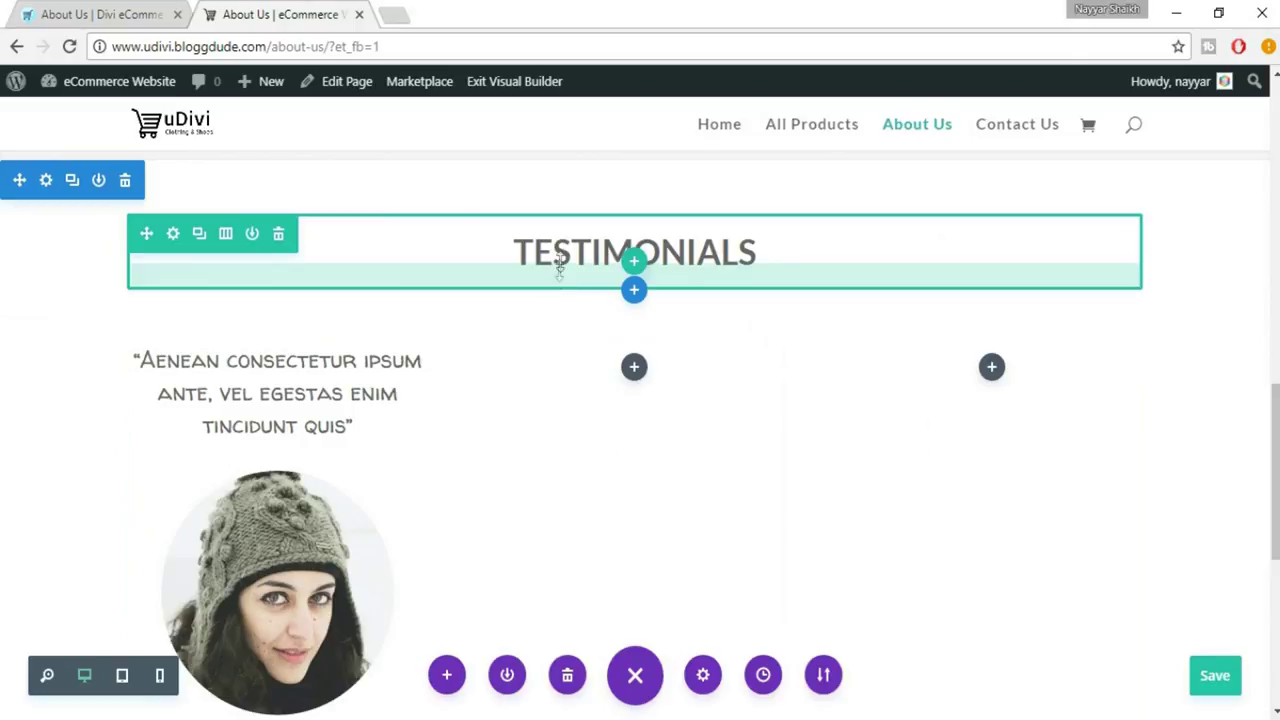
Step: Remove the space below the TESTIMONIALS heading
drag(563, 223, 574, 197)
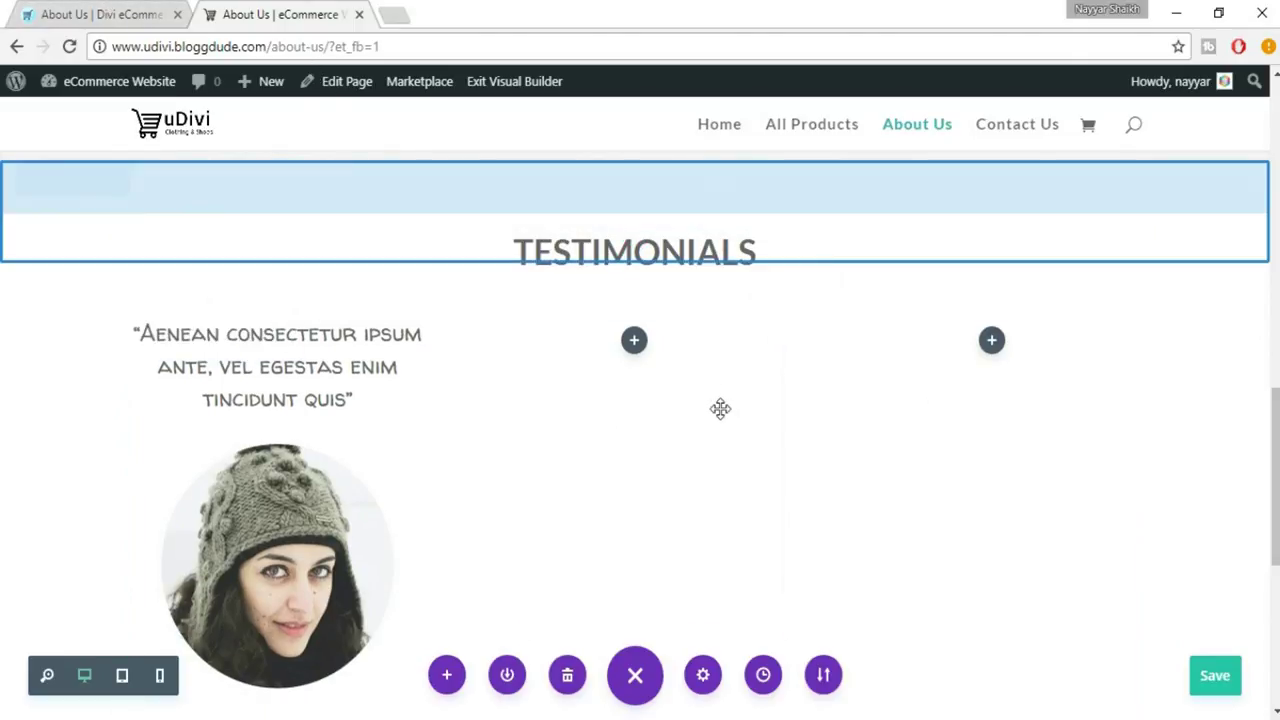
scroll(720, 408, down, 1)
scroll(614, 417, down, 1)
scroll(372, 347, up, 2)
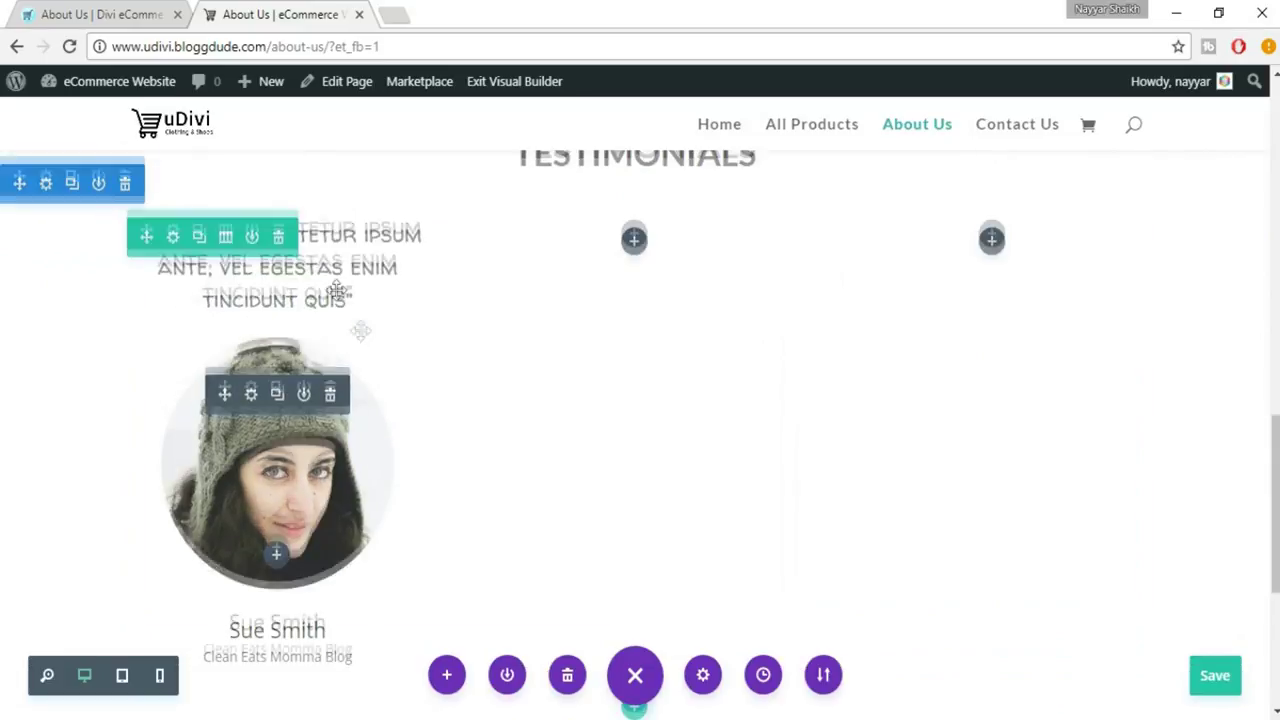
scroll(340, 467, down, 2)
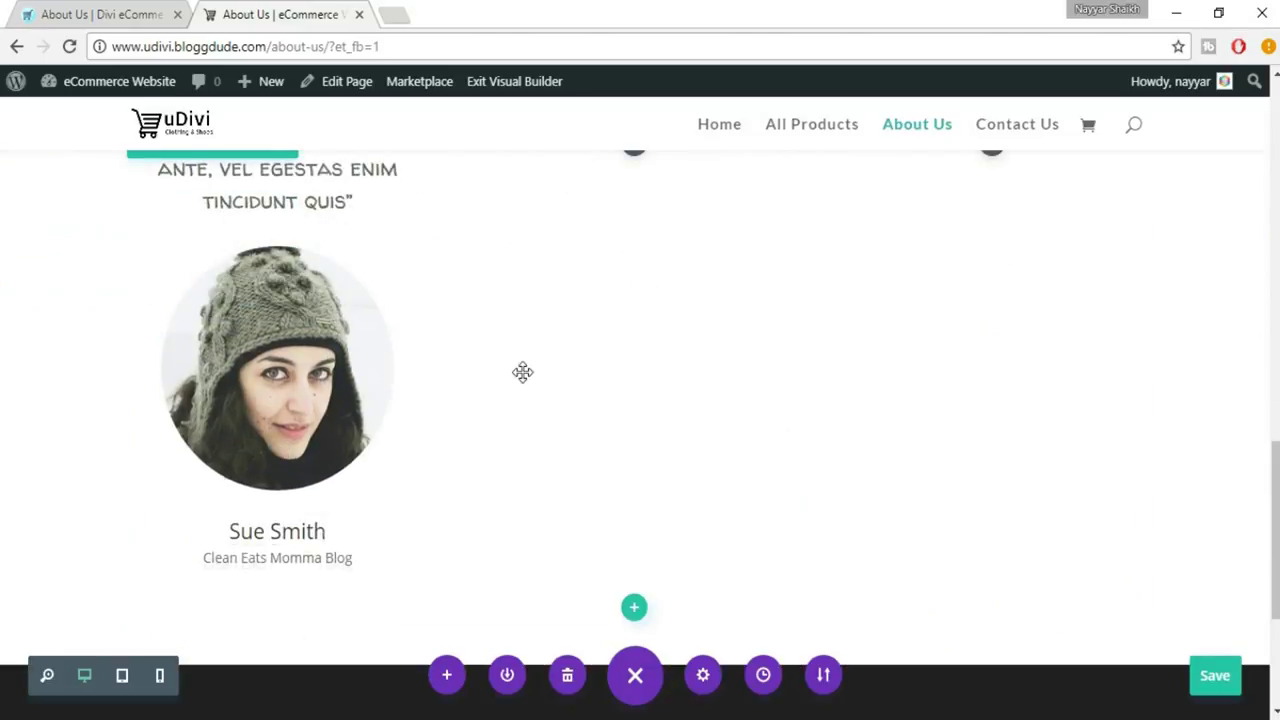
scroll(585, 330, up, 1)
scroll(640, 331, up, 1)
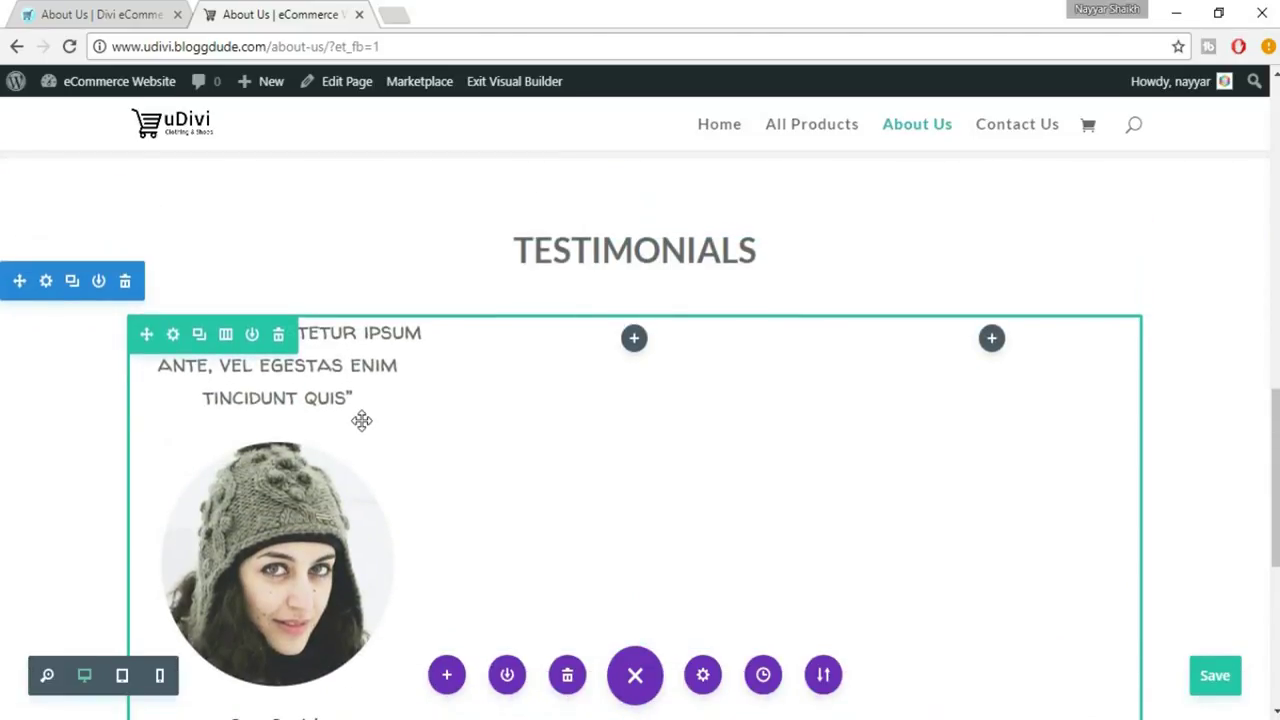
scroll(360, 420, down, 1)
Step: Copy the quote, round photo and name block into the middle column
drag(238, 290, 636, 271)
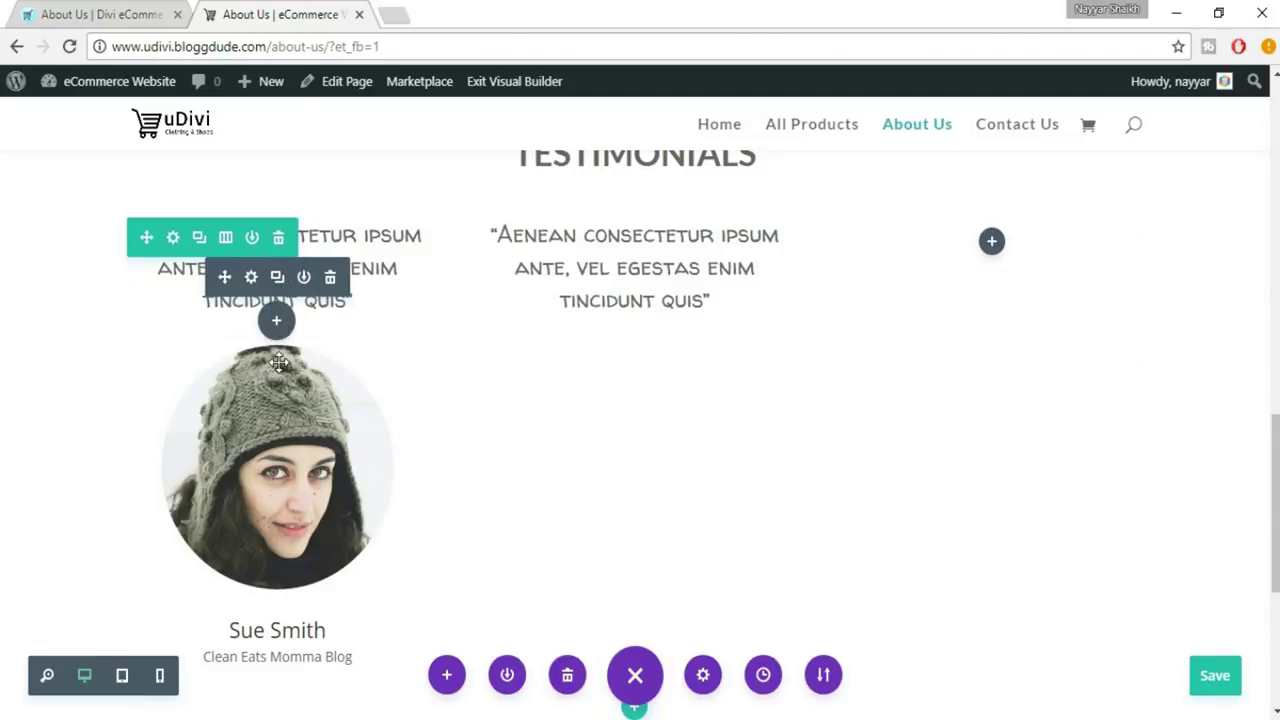
click(277, 306)
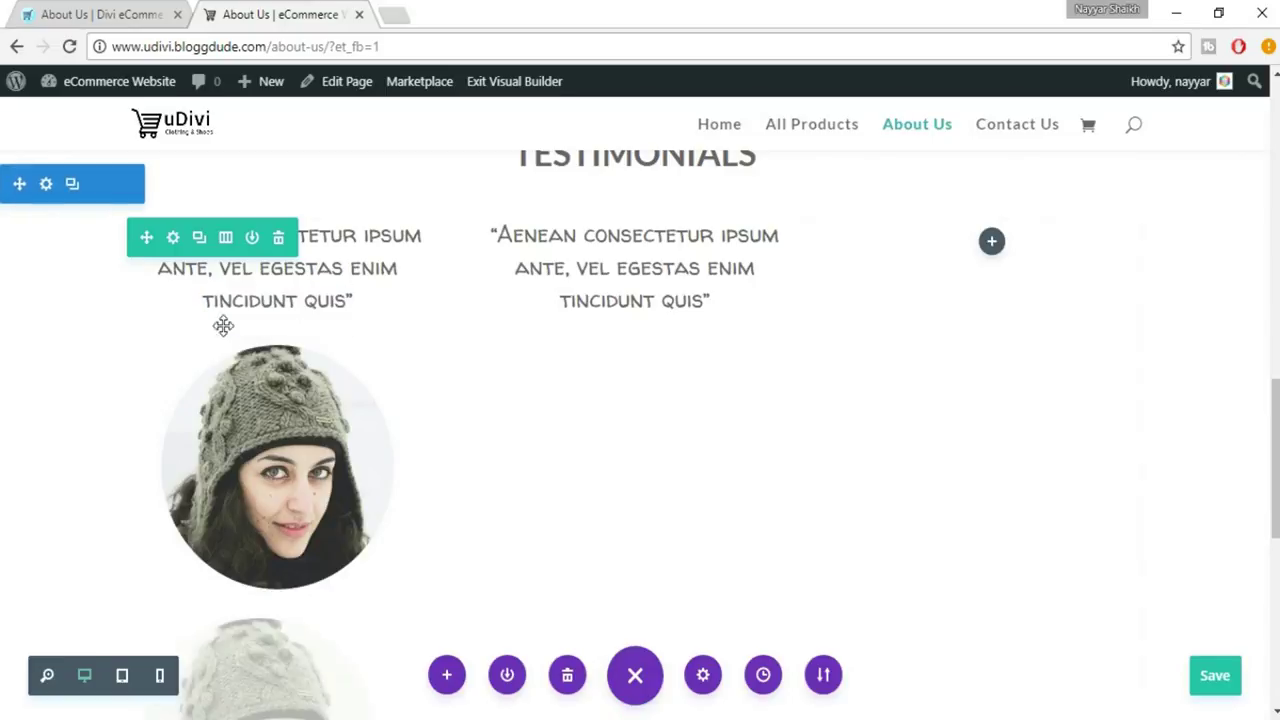
drag(238, 369, 664, 348)
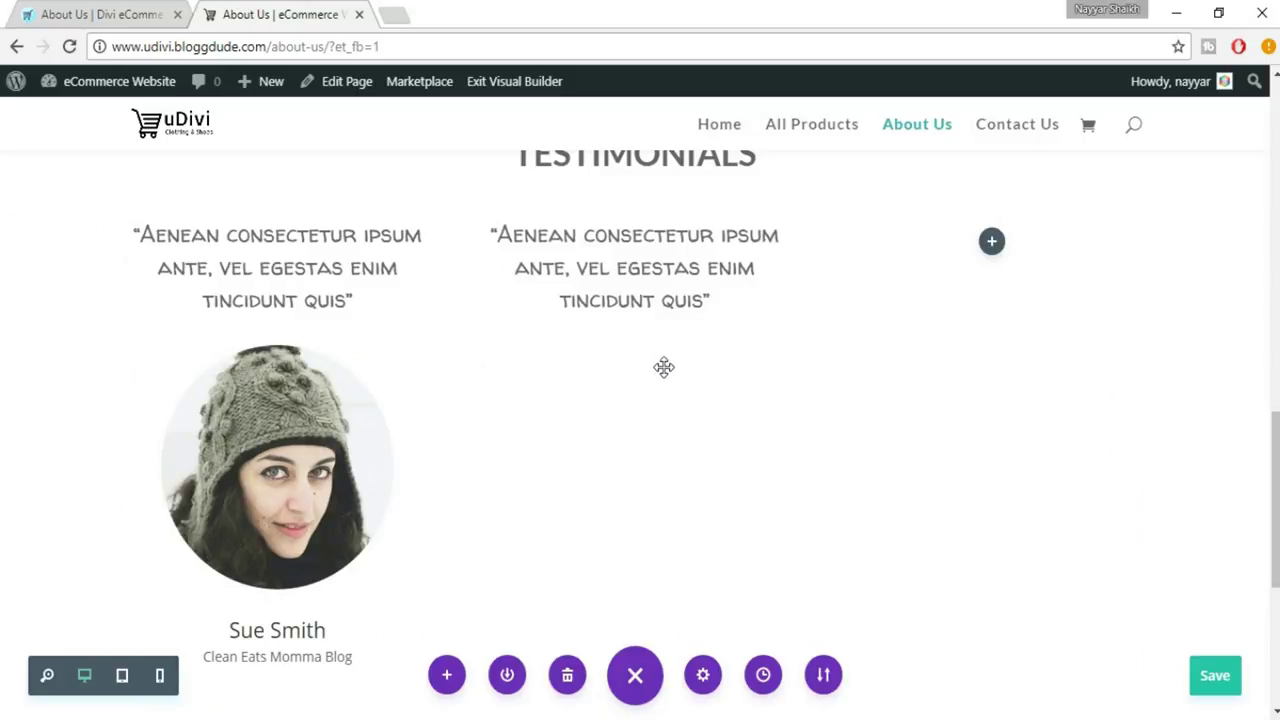
scroll(664, 367, down, 2)
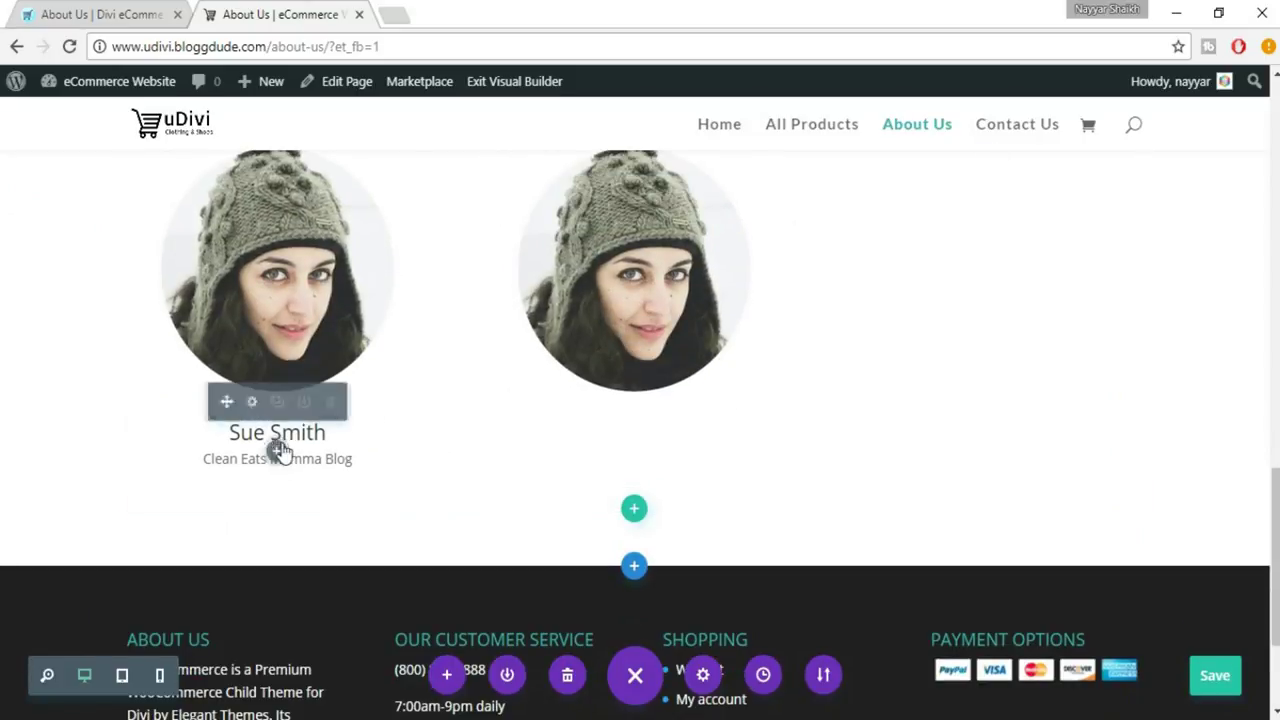
click(279, 403)
drag(320, 400, 700, 438)
scroll(854, 439, up, 3)
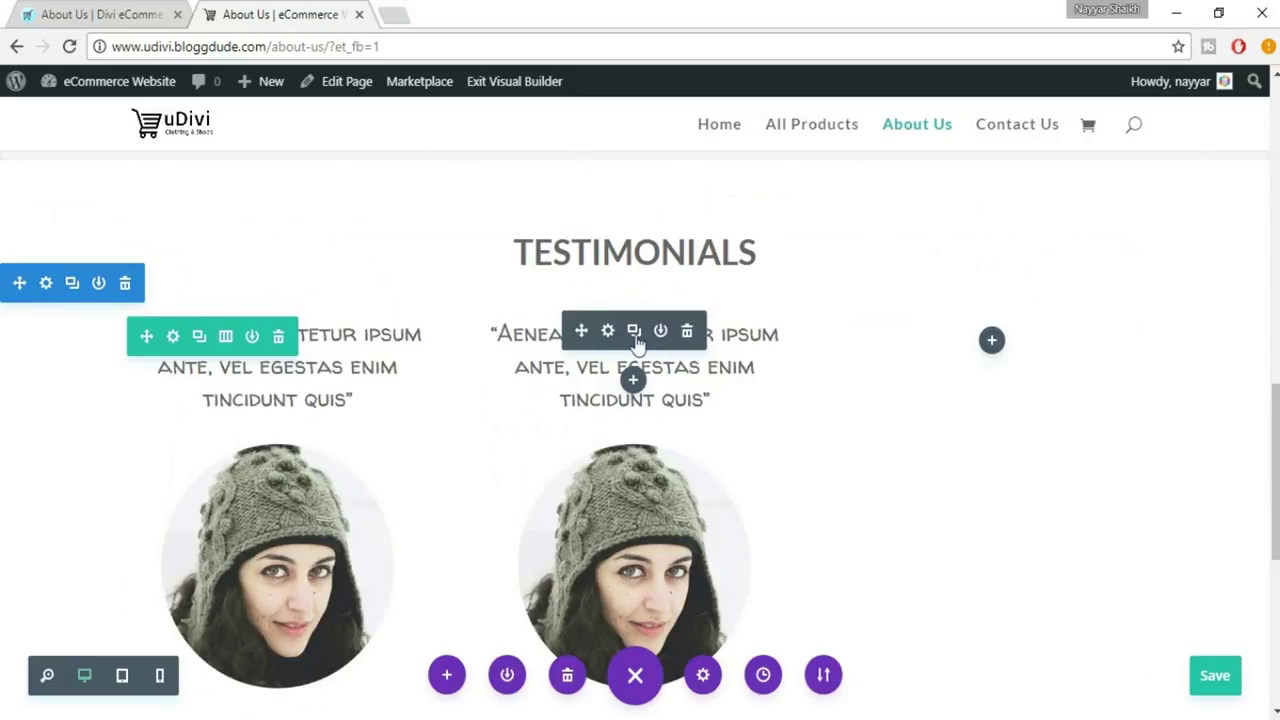
Step: Copy the quote, photo and name block into the third column
drag(581, 331, 990, 350)
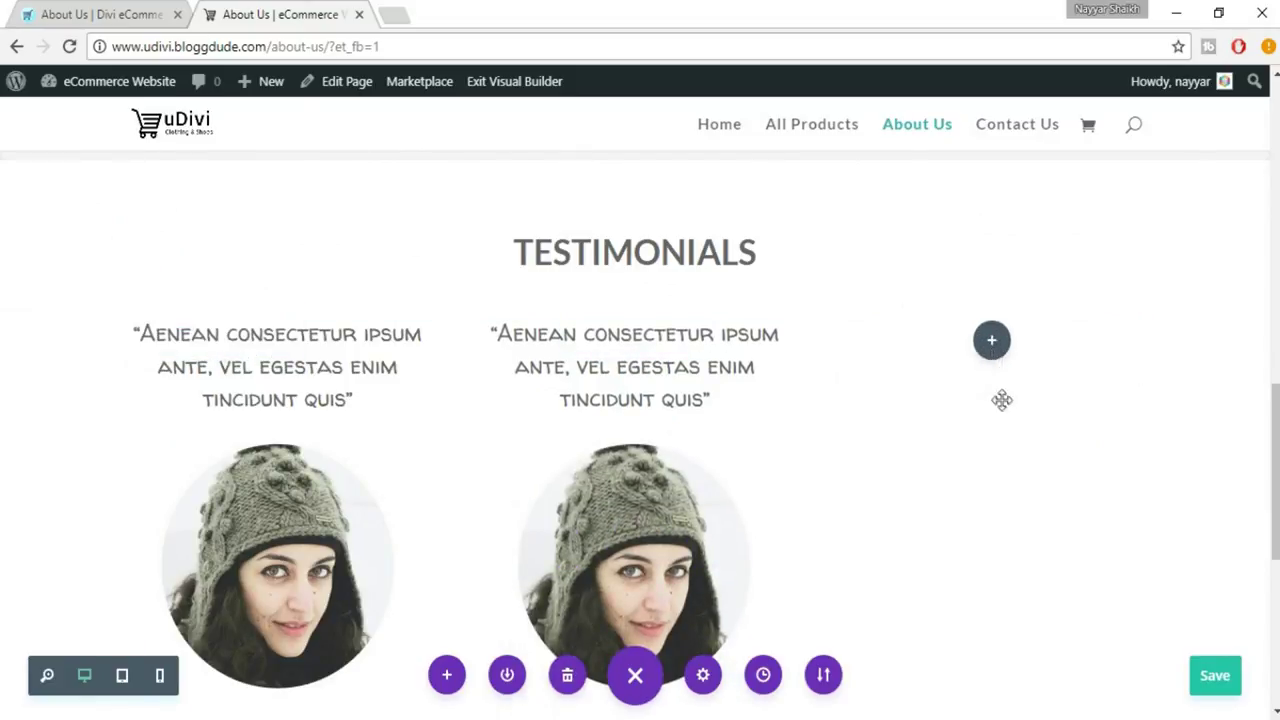
mouse_move(646, 400)
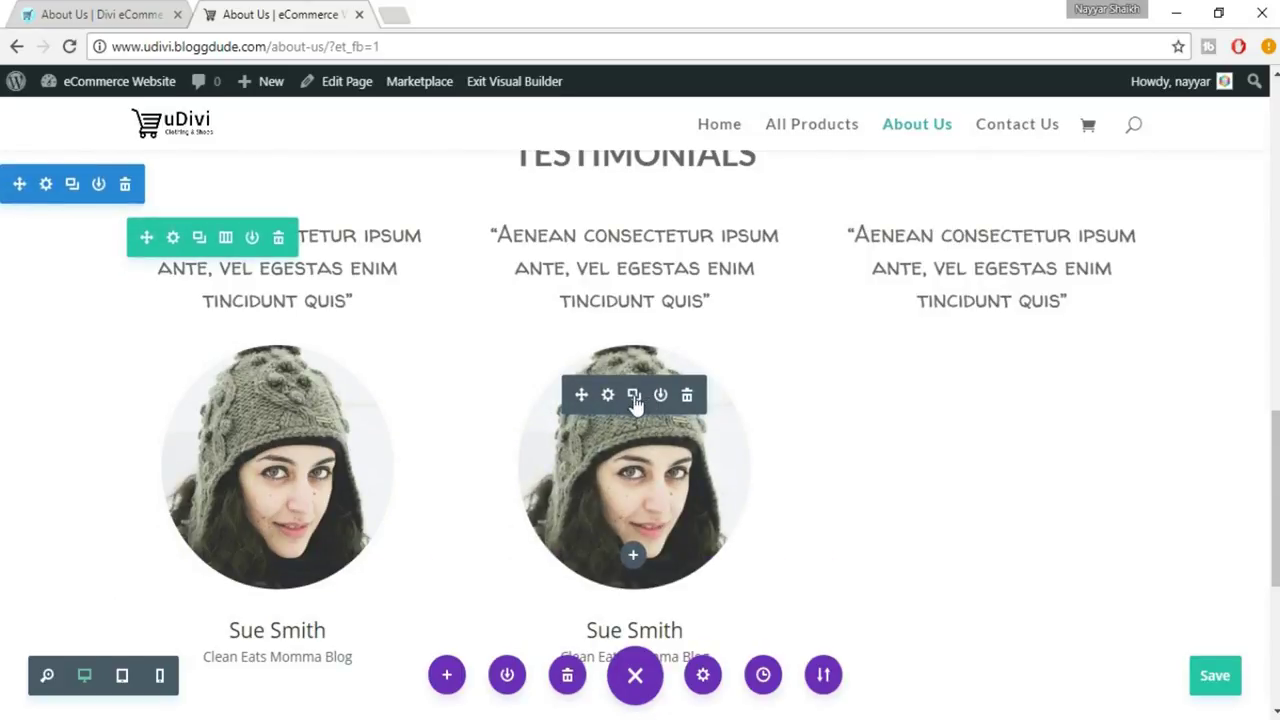
drag(586, 394, 1006, 366)
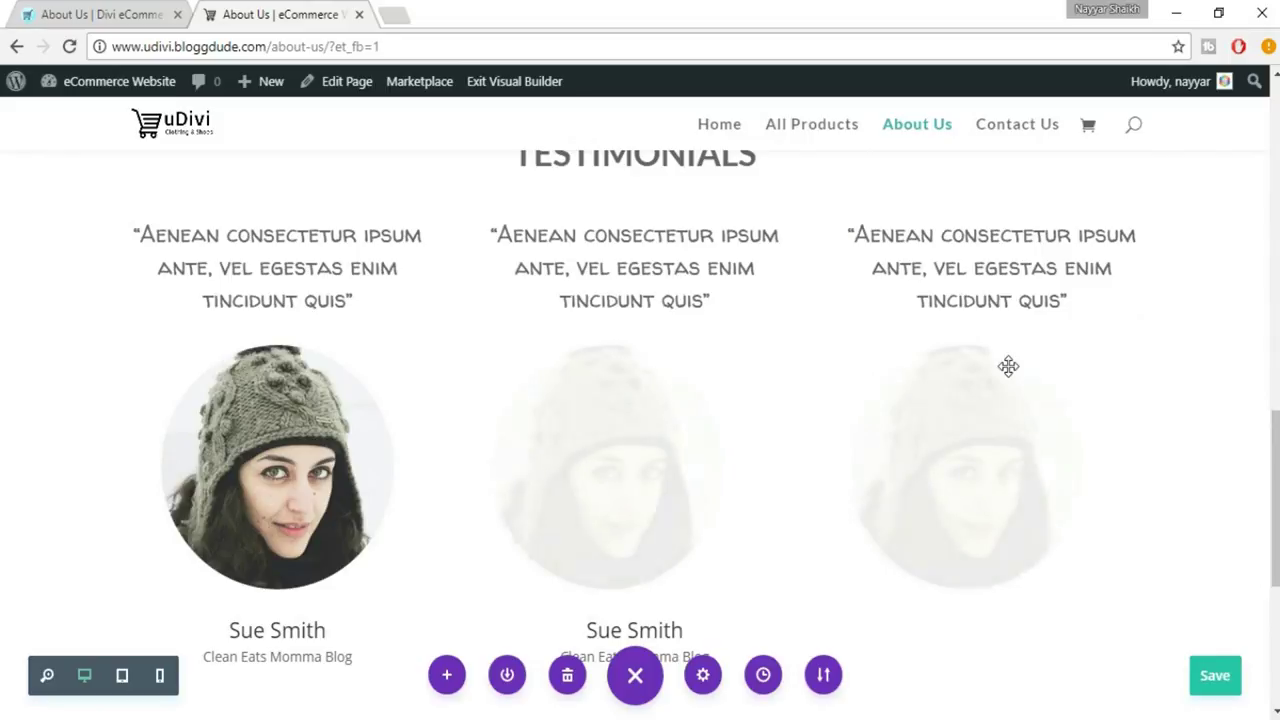
scroll(688, 463, down, 2)
mouse_move(645, 455)
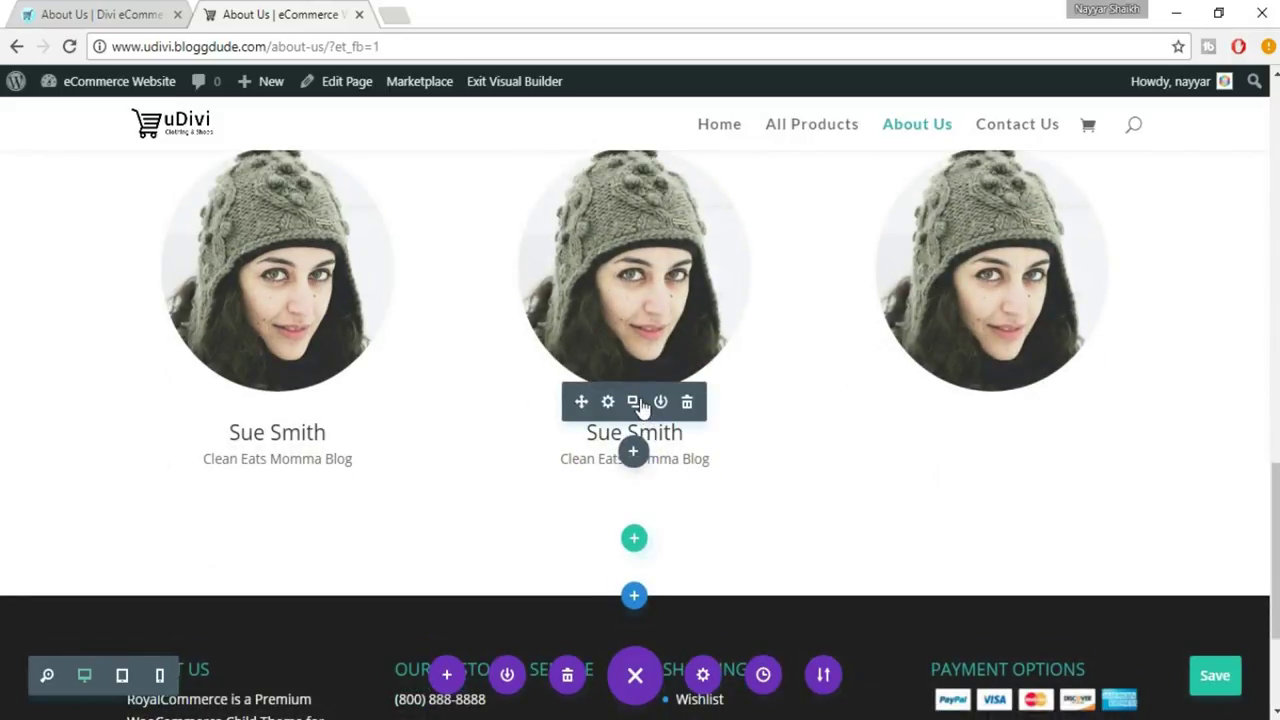
drag(590, 405, 579, 403)
drag(993, 367, 966, 478)
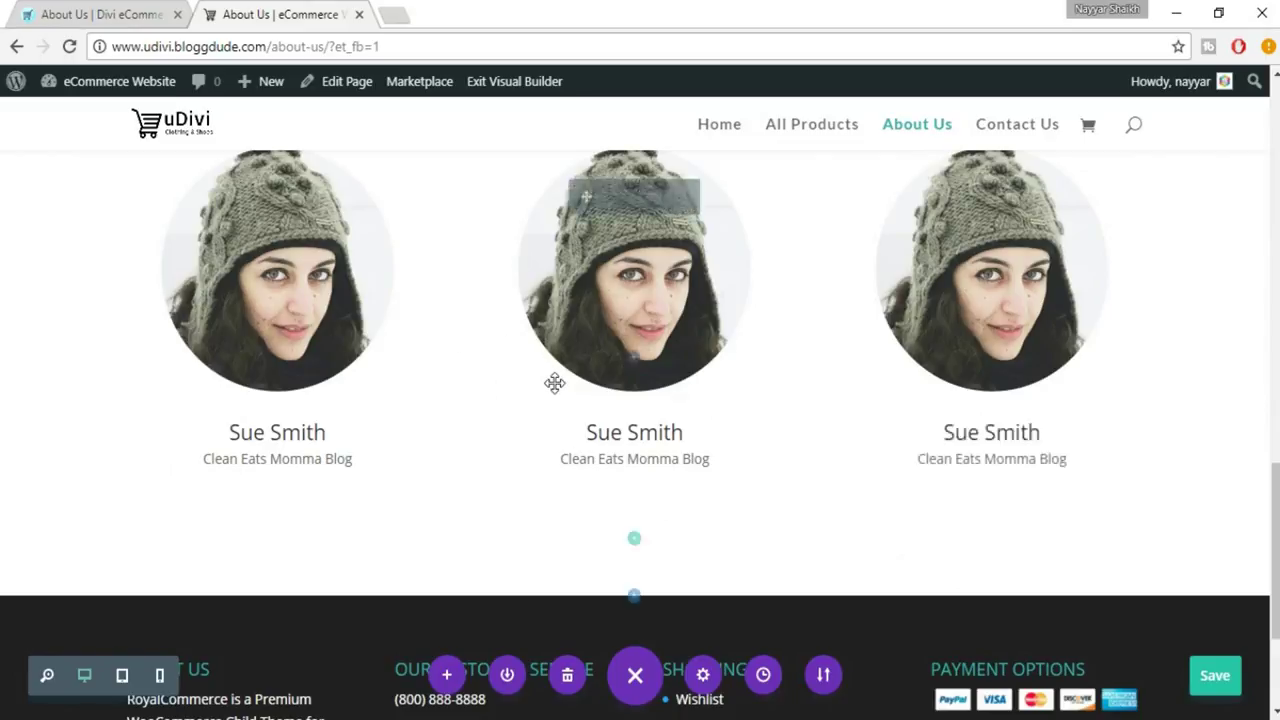
scroll(554, 380, up, 2)
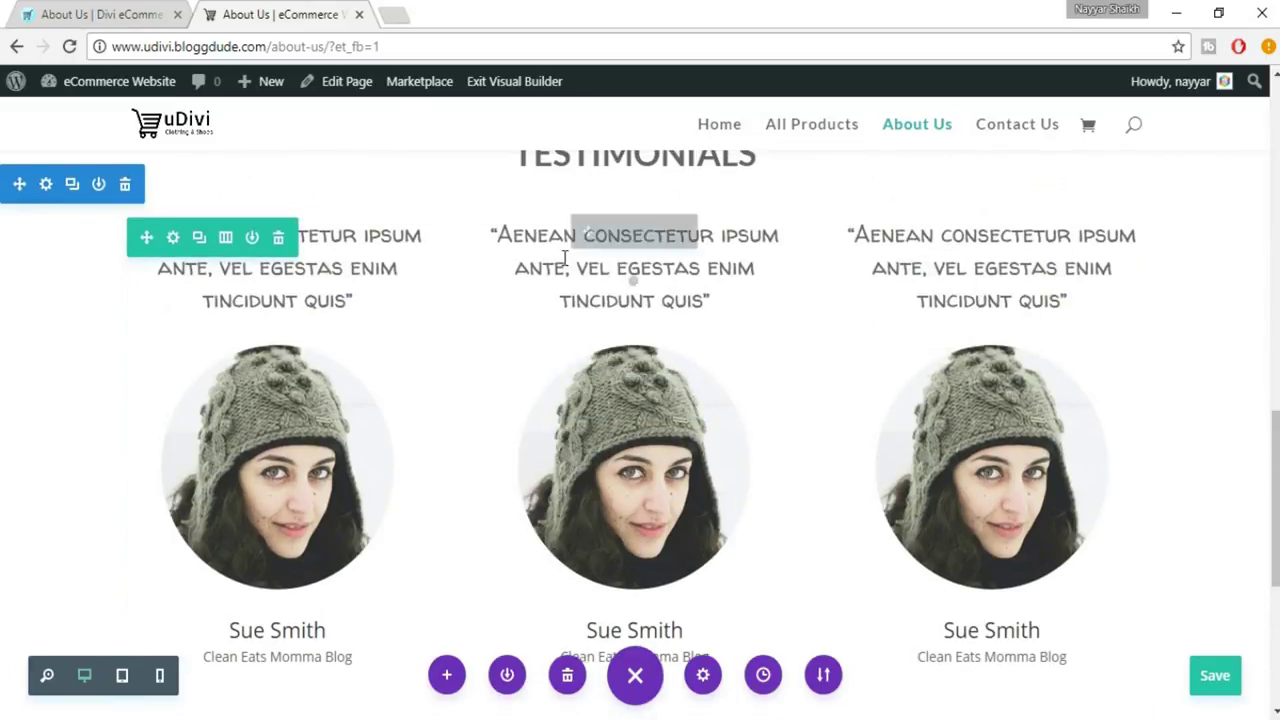
scroll(670, 410, down, 1)
scroll(670, 410, down, 2)
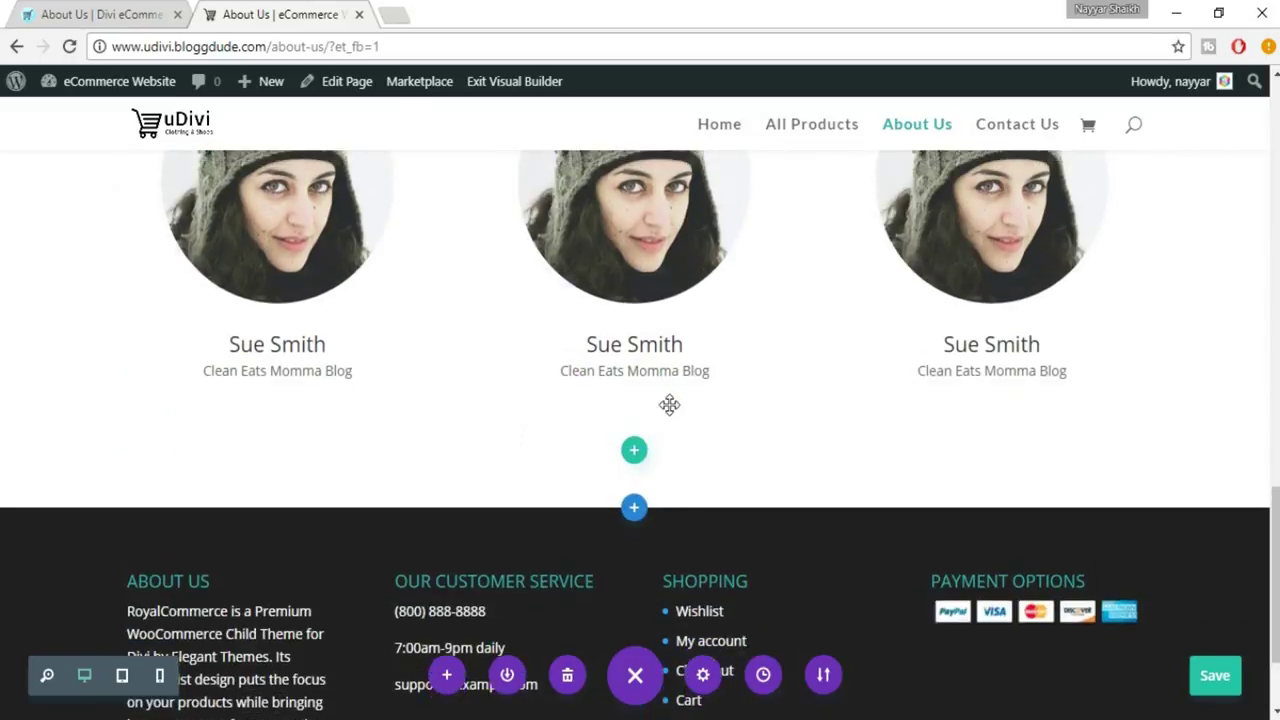
scroll(670, 410, up, 3)
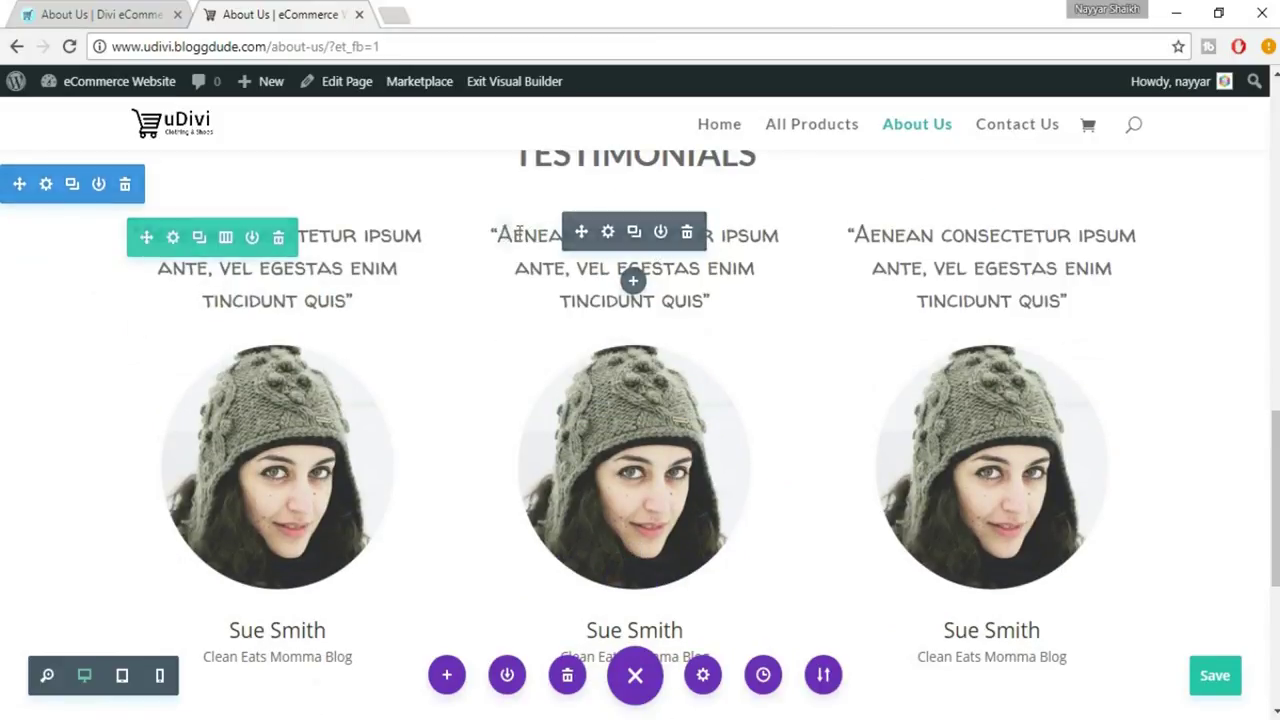
Step: Replace the middle quote's opening word with the new person's first name
drag(505, 233, 588, 233)
text(nAYYAR)
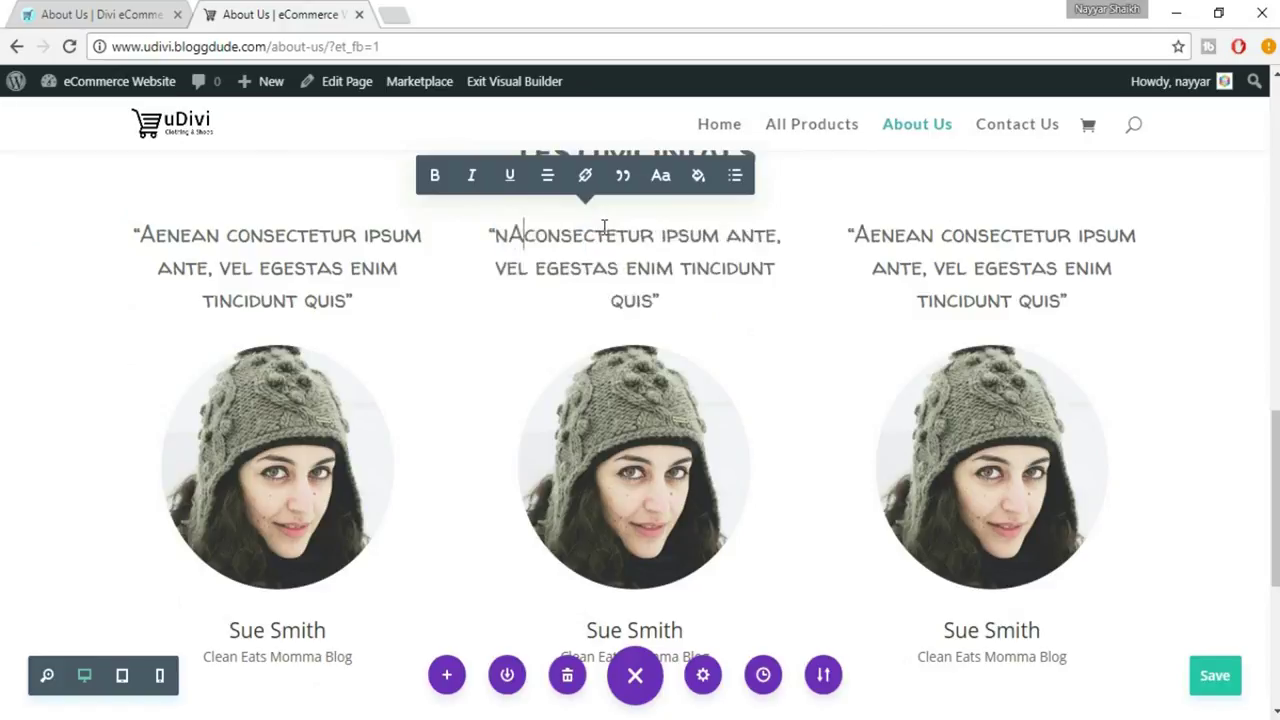
key(BackSpace)
key(BackSpace)
key(BackSpace)
key(BackSpace)
key(BackSpace)
key(BackSpace)
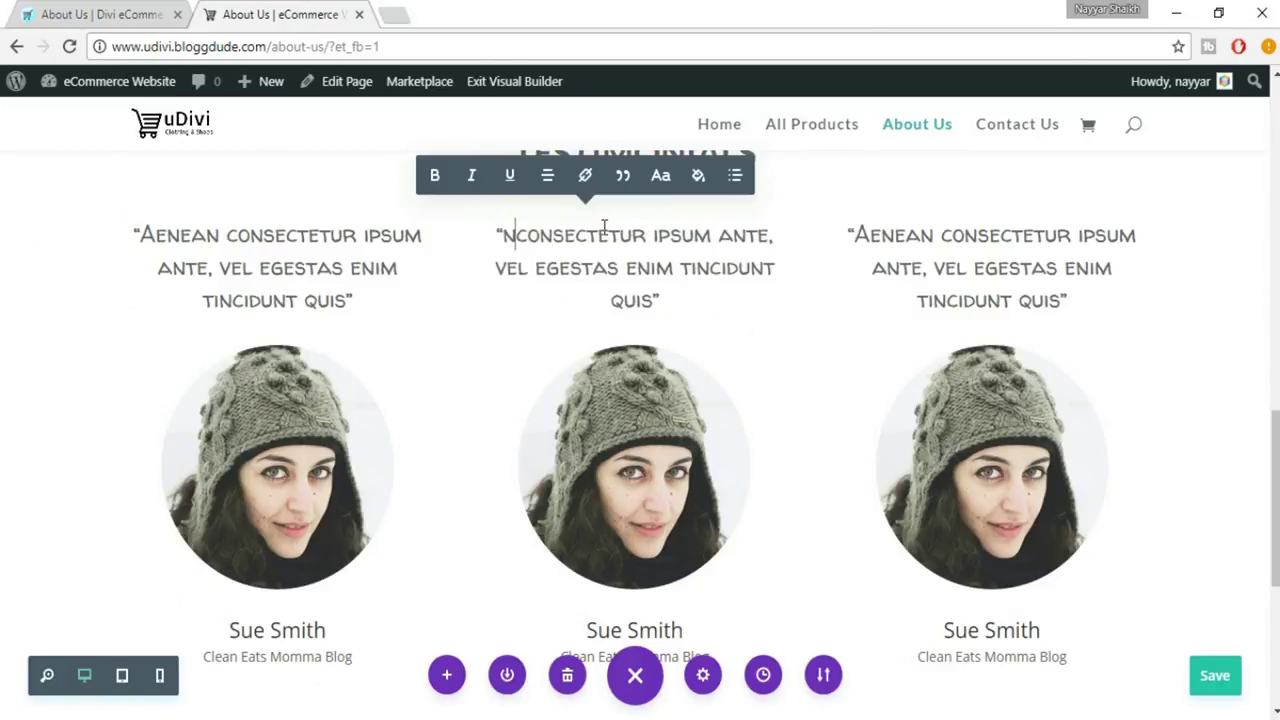
text(Nayyar)
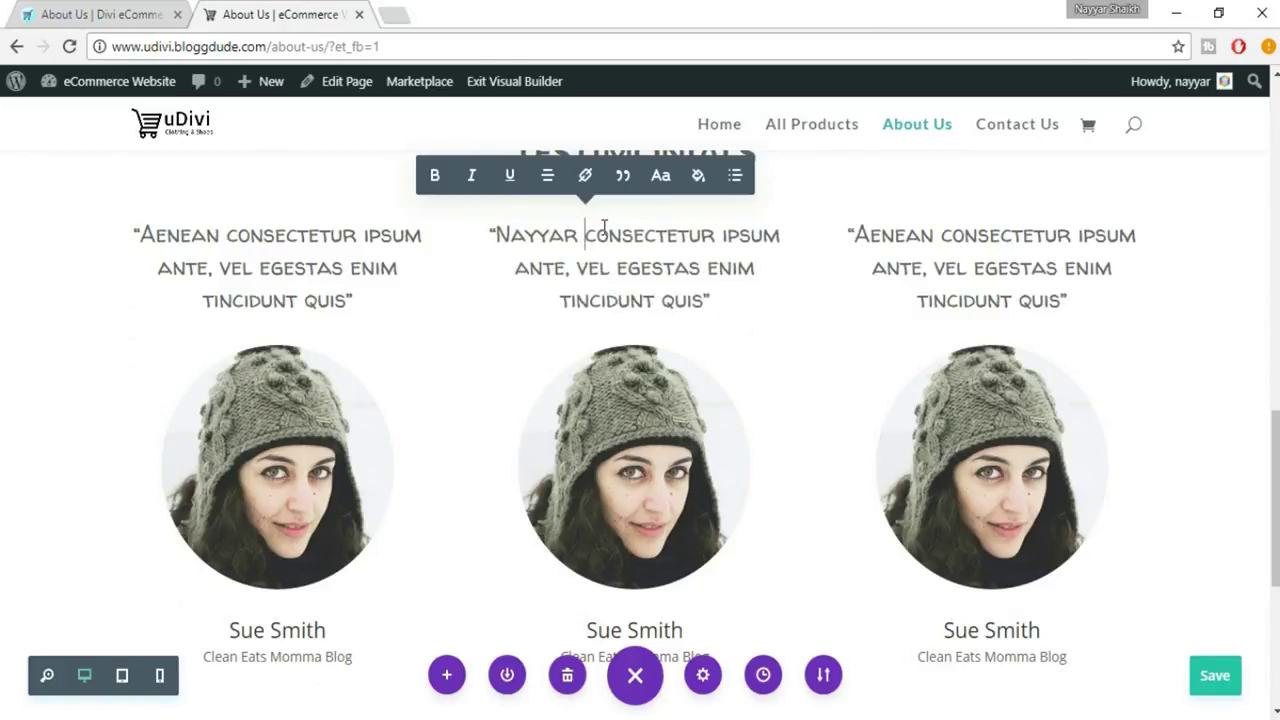
Step: Change the middle Call To Action title to the new person's full name and save
scroll(669, 560, down, 2)
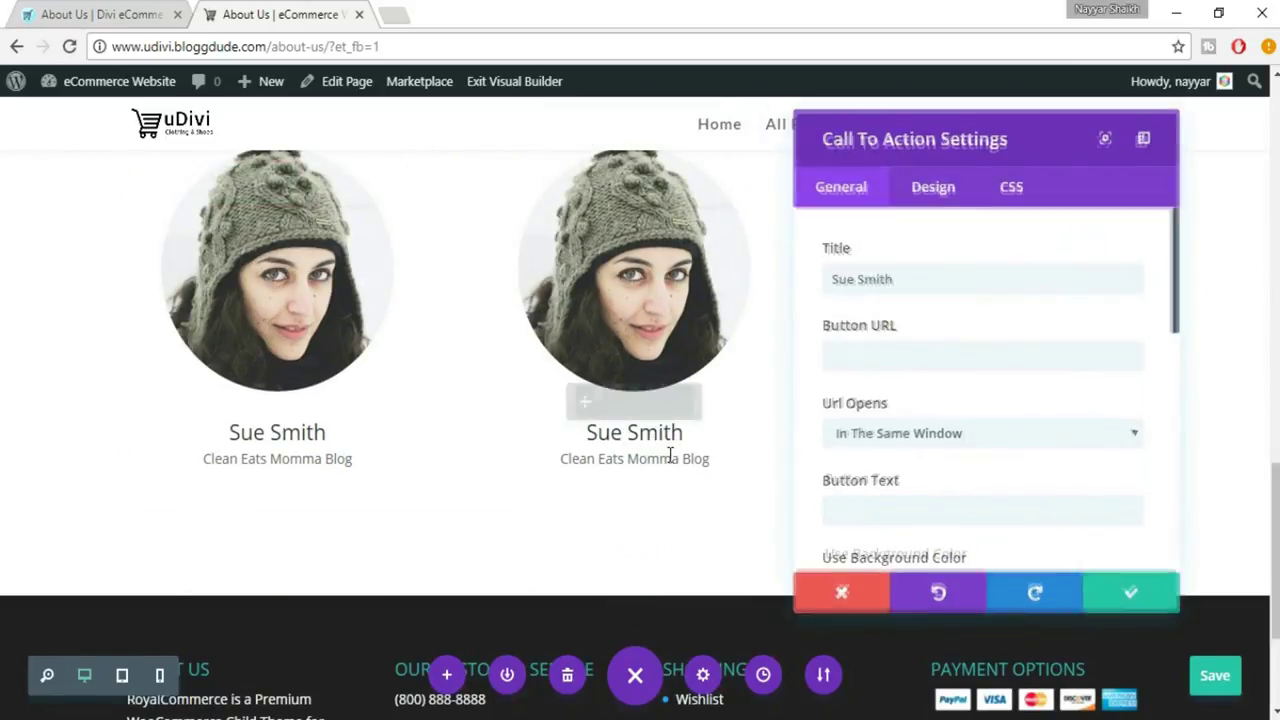
drag(900, 281, 790, 281)
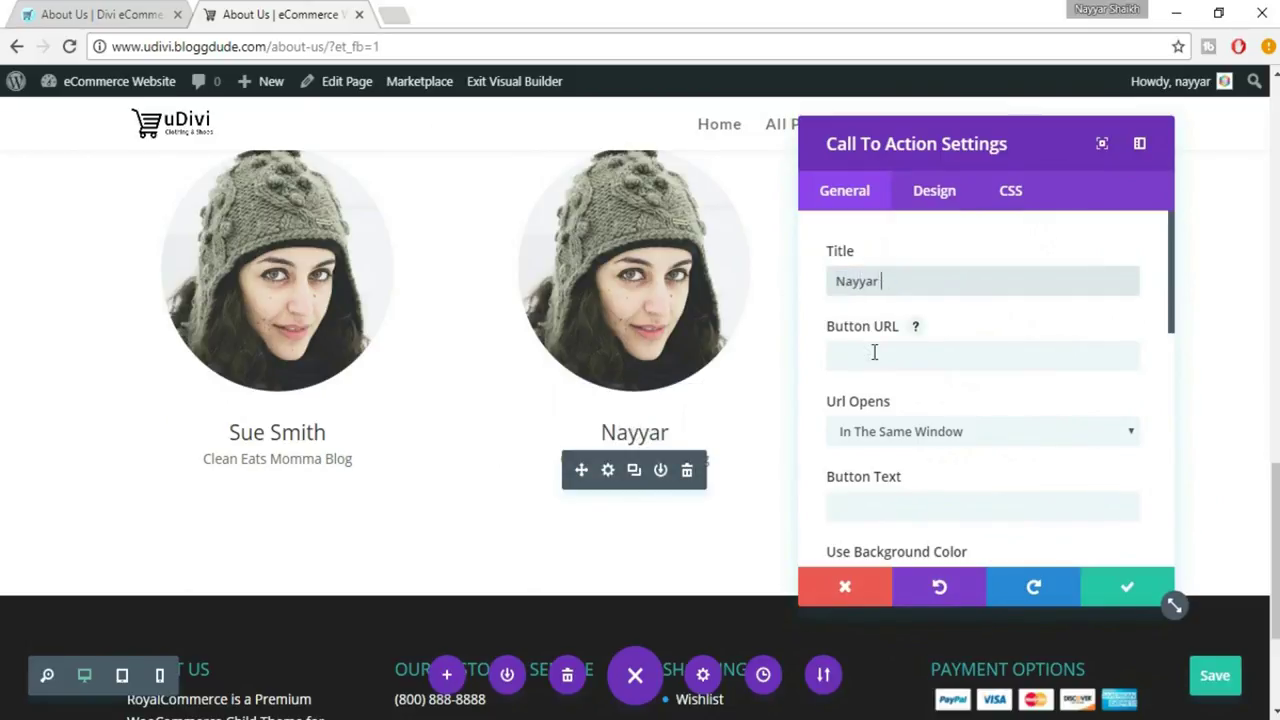
click(1125, 587)
scroll(971, 546, up, 2)
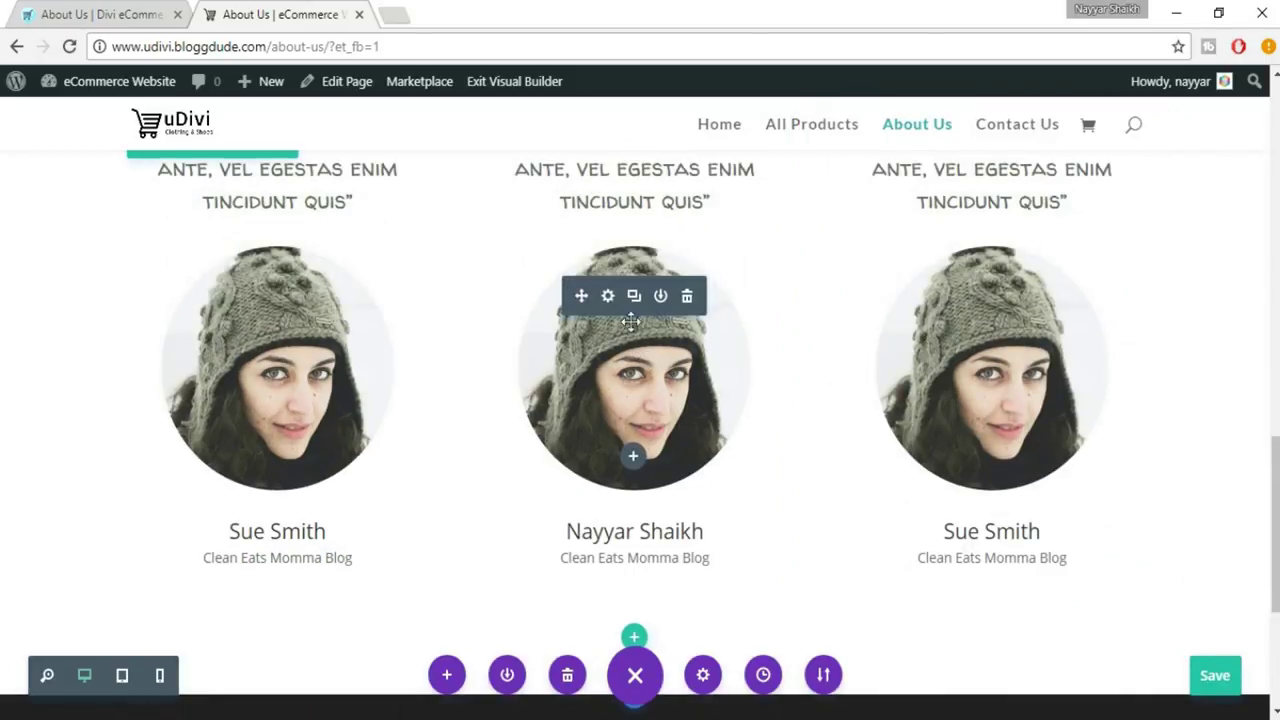
Step: Upload the photo of a man in a striped shirt as the middle portrait
click(607, 297)
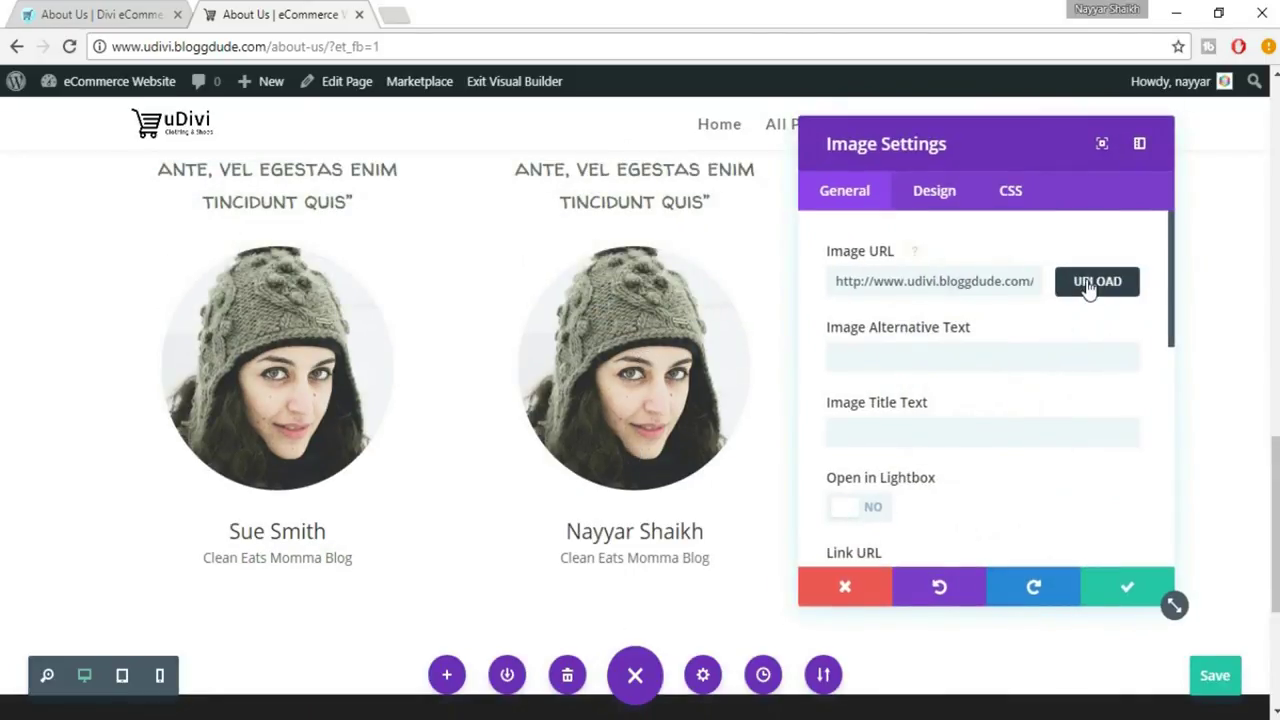
click(1068, 285)
click(80, 161)
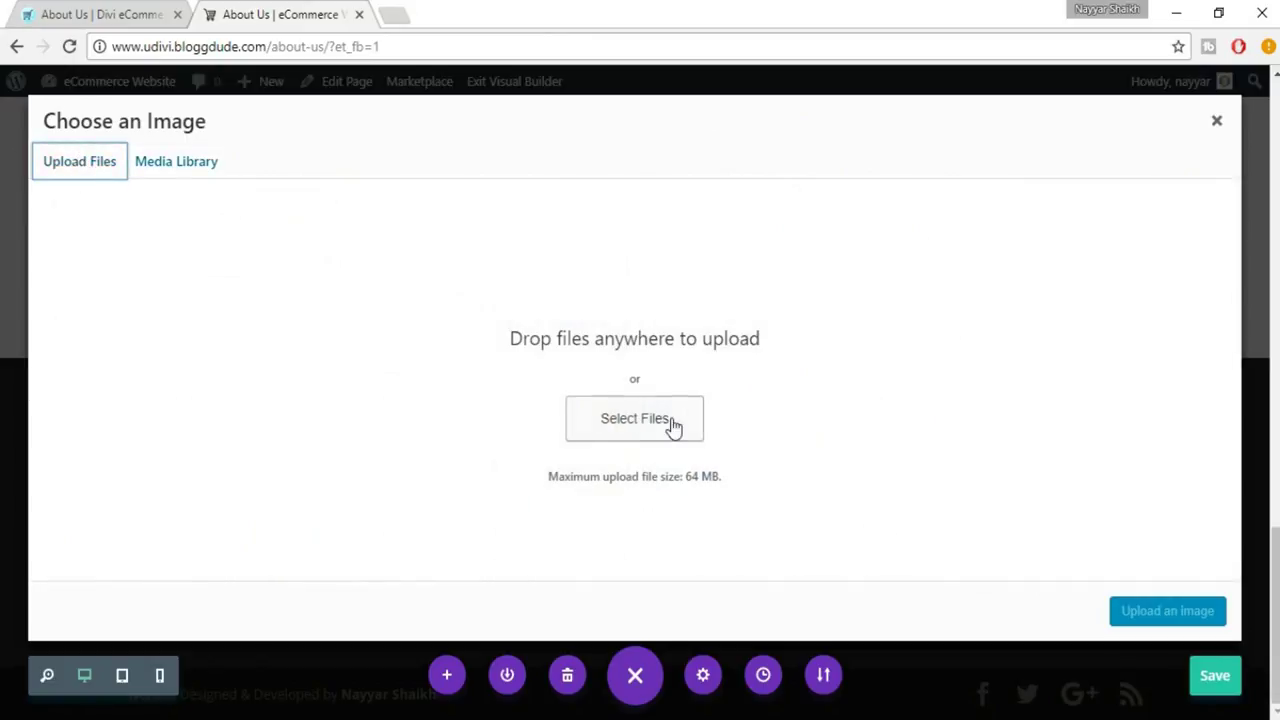
click(672, 420)
click(320, 160)
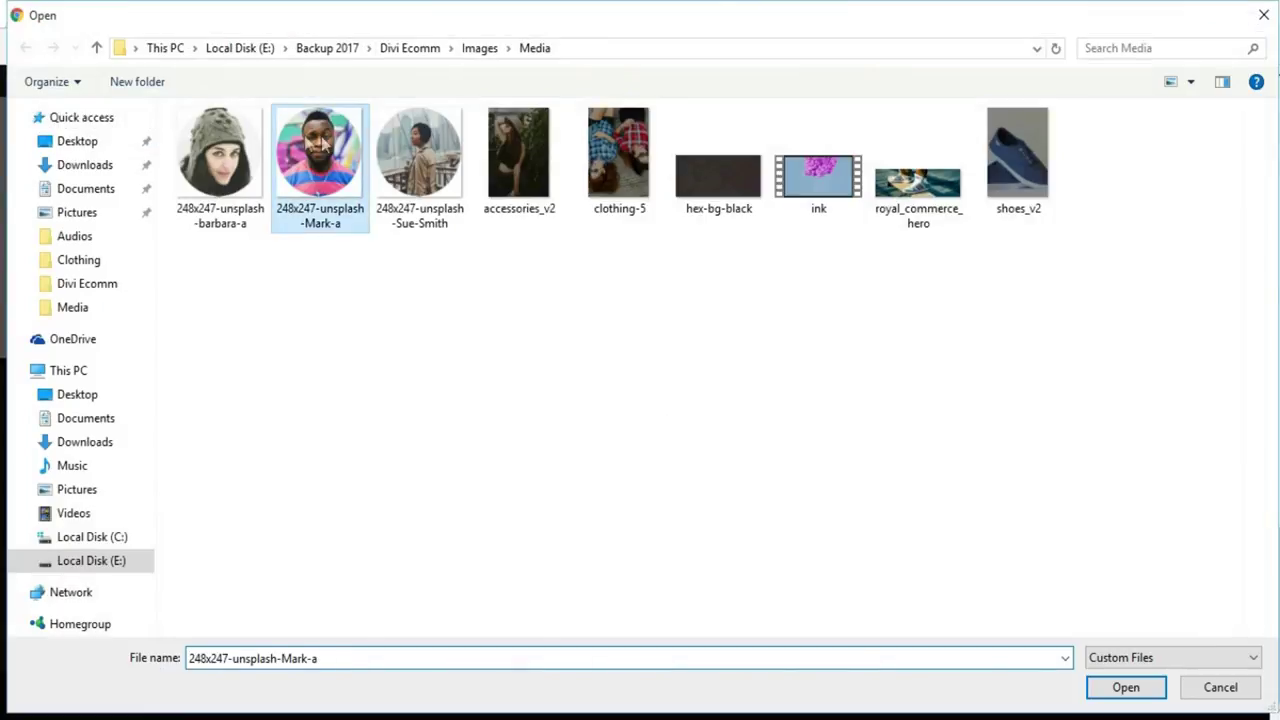
click(1120, 690)
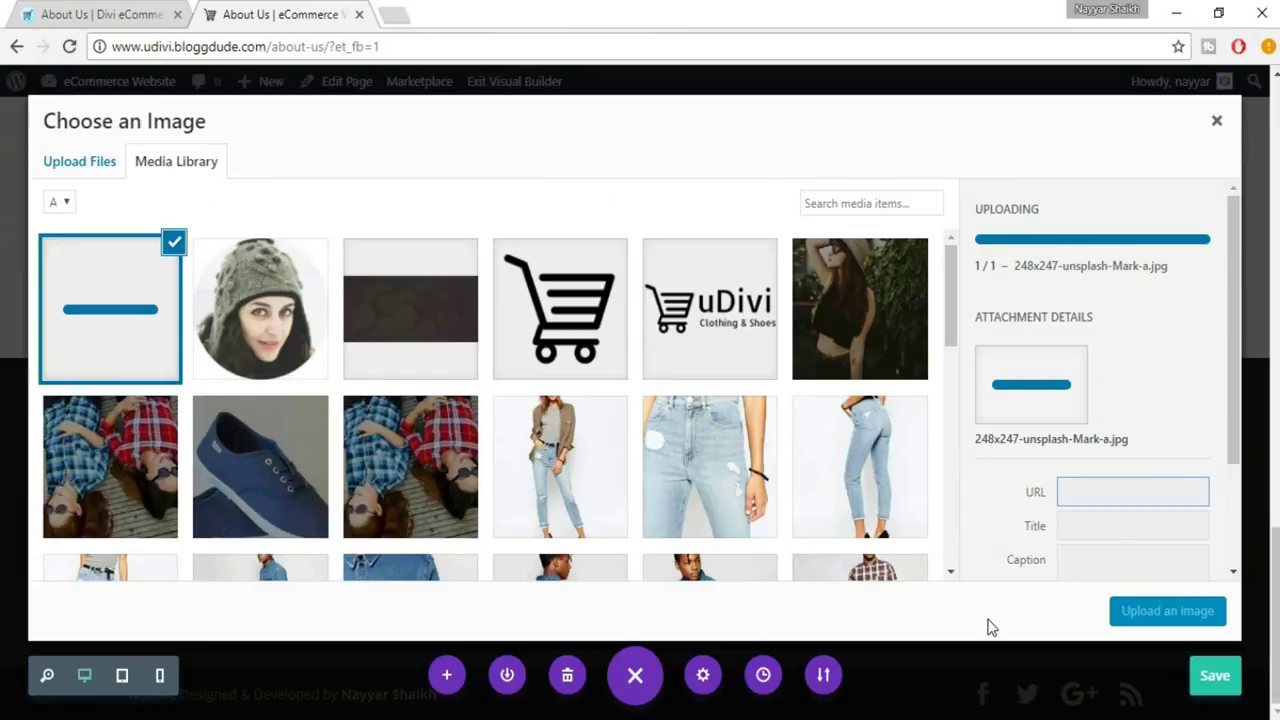
click(1130, 611)
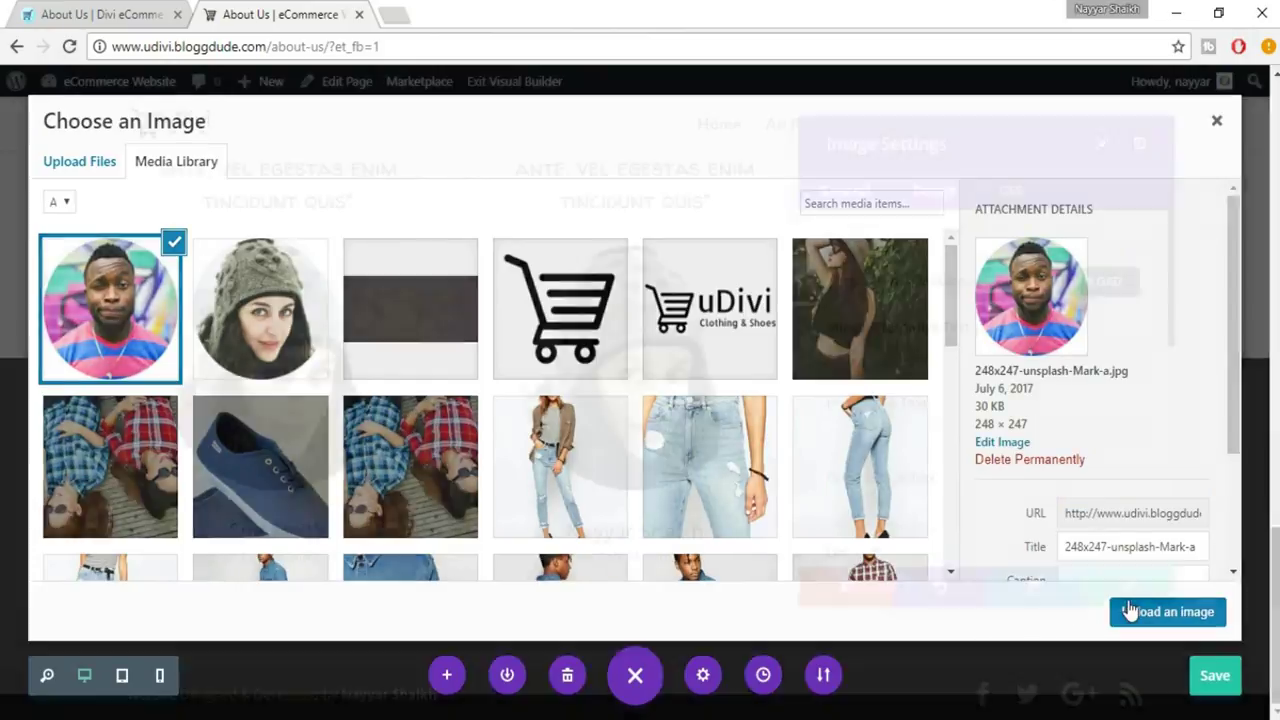
click(1102, 596)
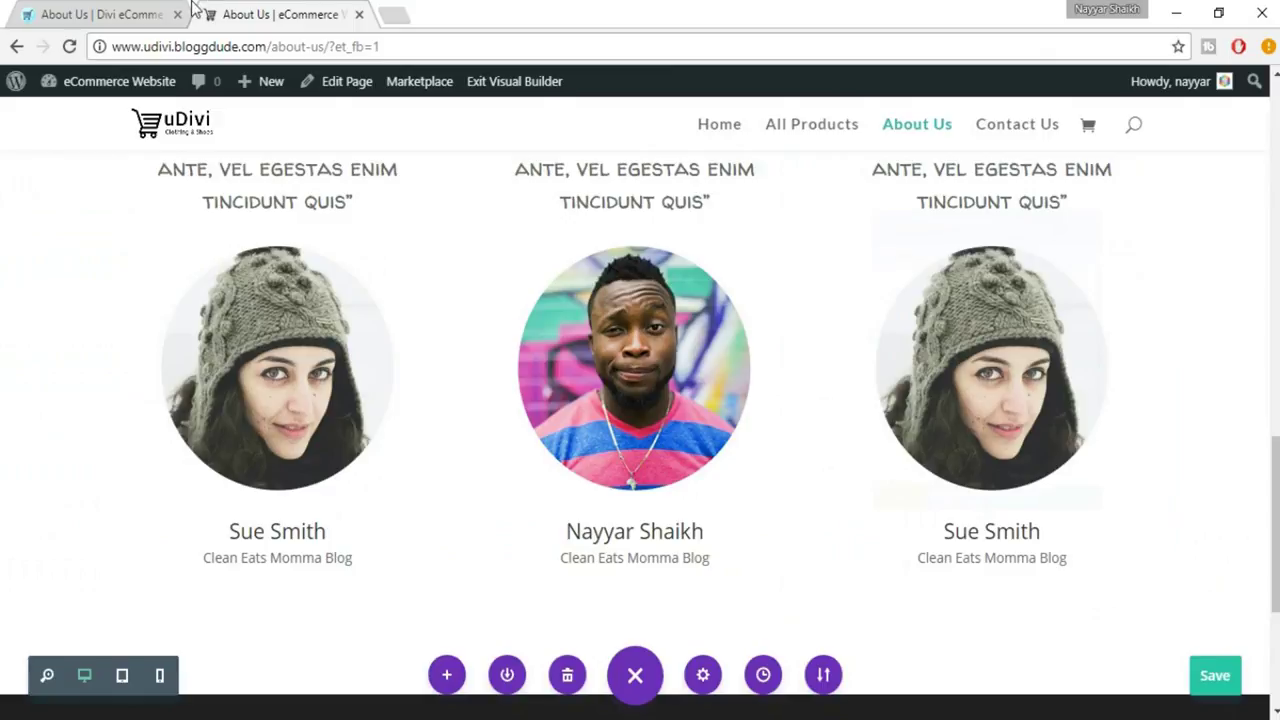
Step: Upload the photo of a woman on a bridge as the right portrait
click(1091, 409)
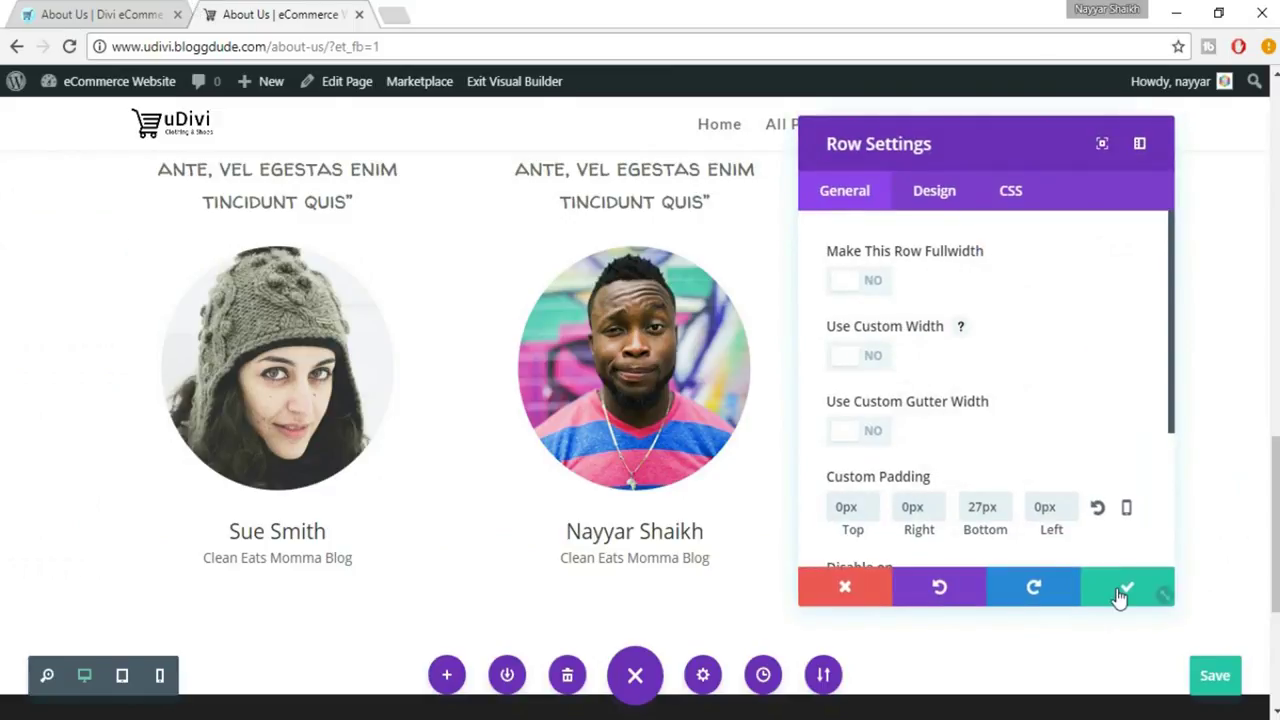
click(1120, 596)
mouse_move(966, 296)
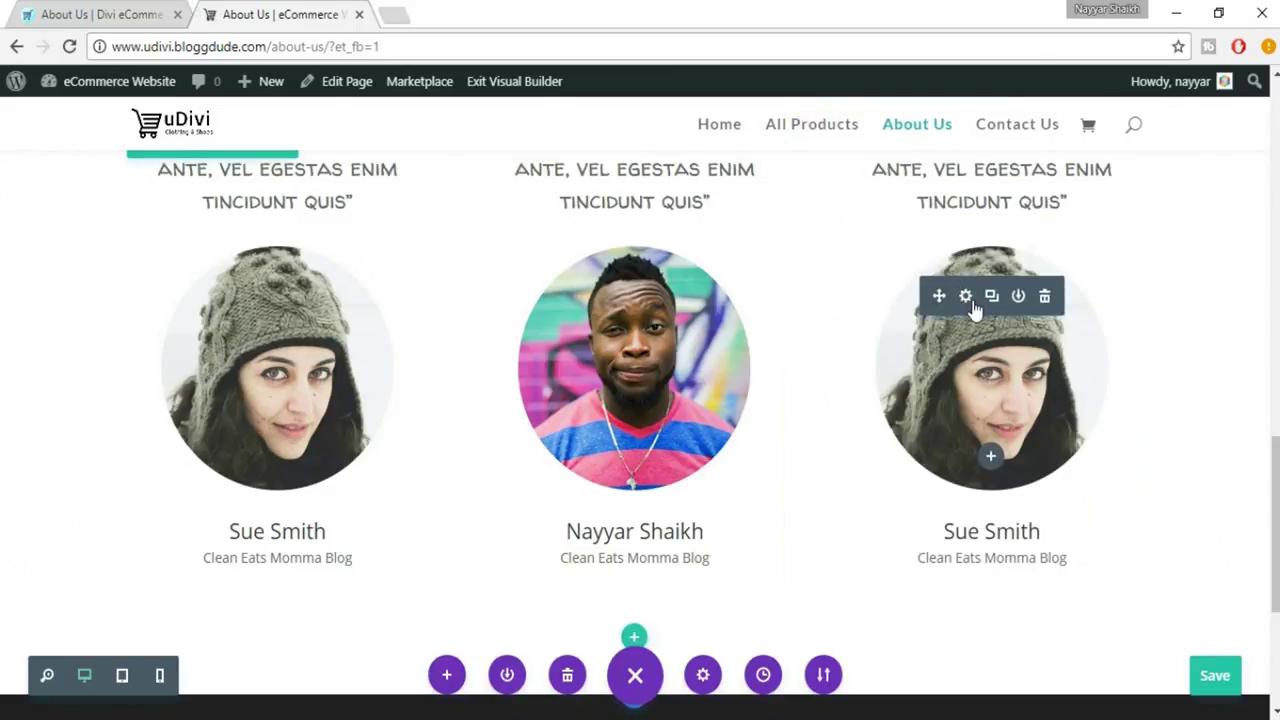
click(966, 296)
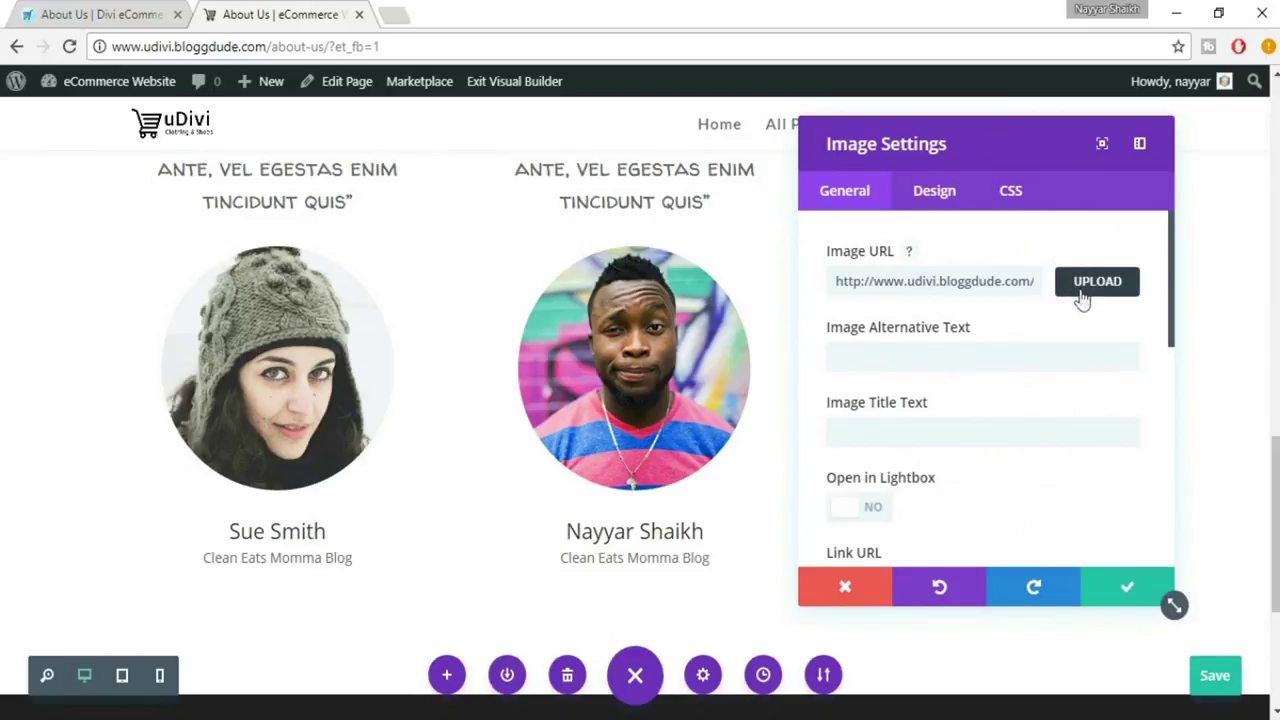
click(1097, 281)
click(80, 161)
click(657, 412)
click(420, 165)
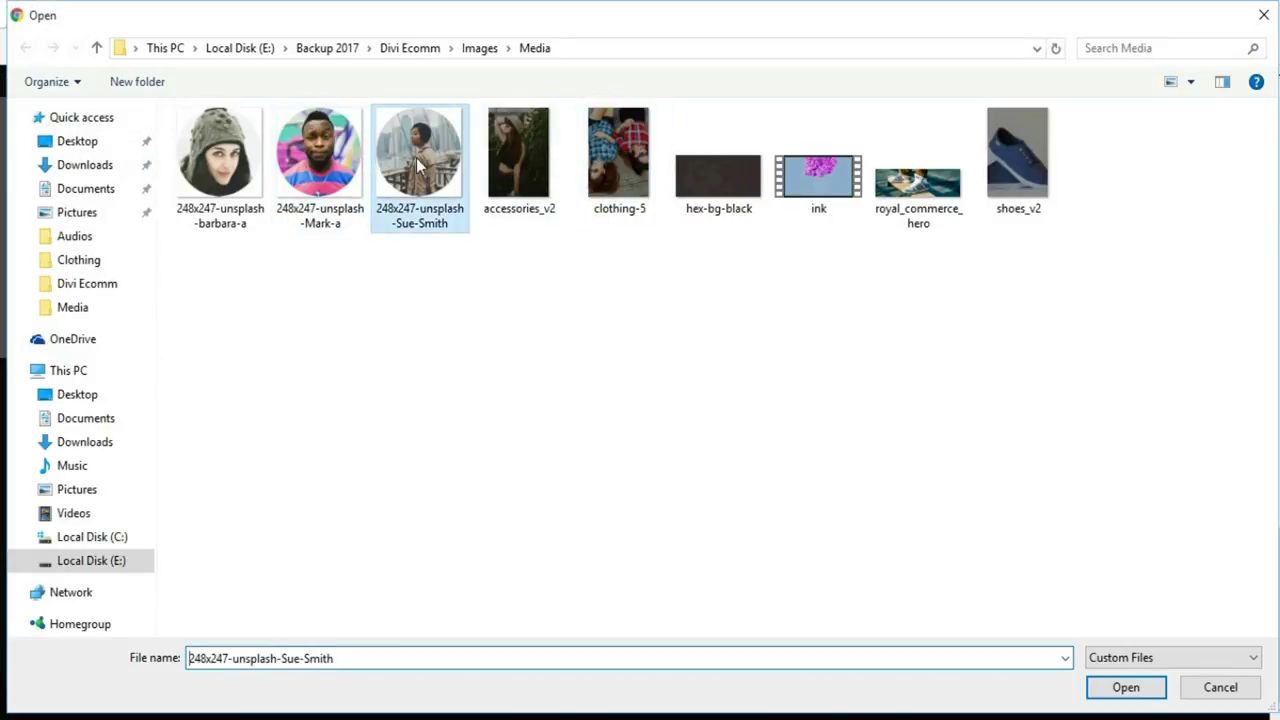
click(1125, 688)
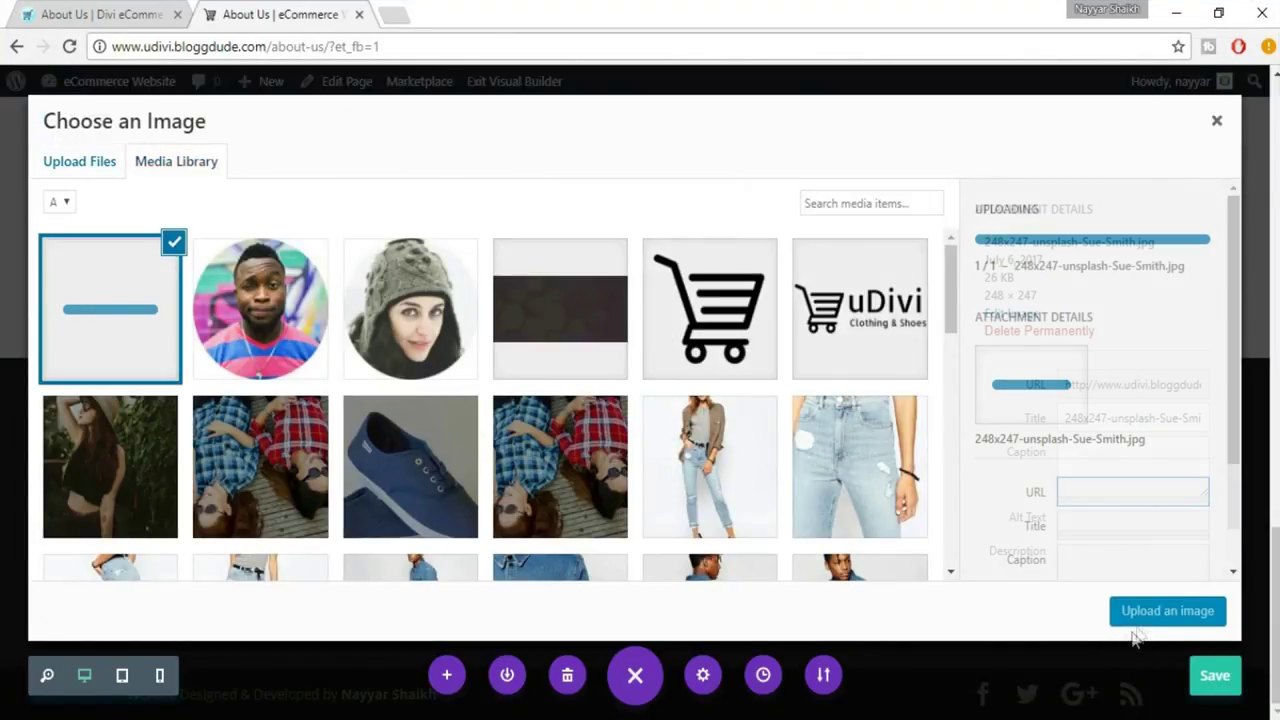
click(1149, 618)
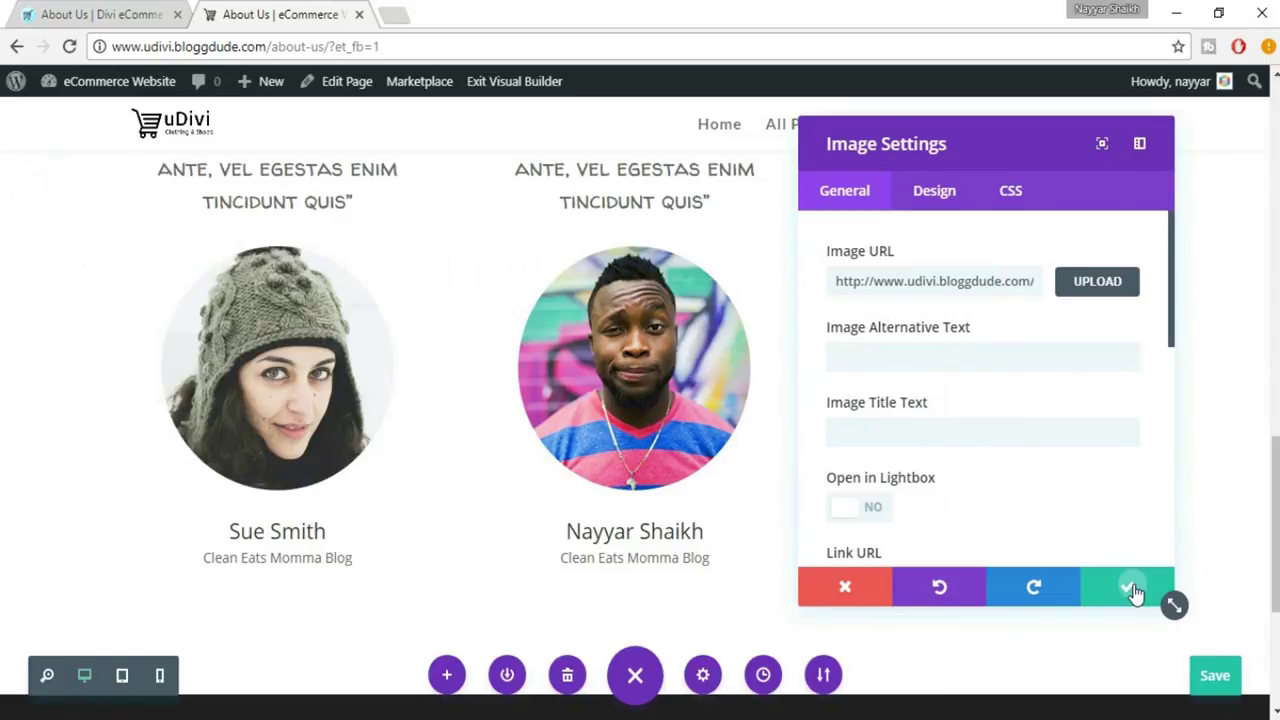
click(1133, 590)
Step: Shrink the Testimonials section's bottom padding, checking the gap against the eDivi reference
scroll(1140, 560, up, 3)
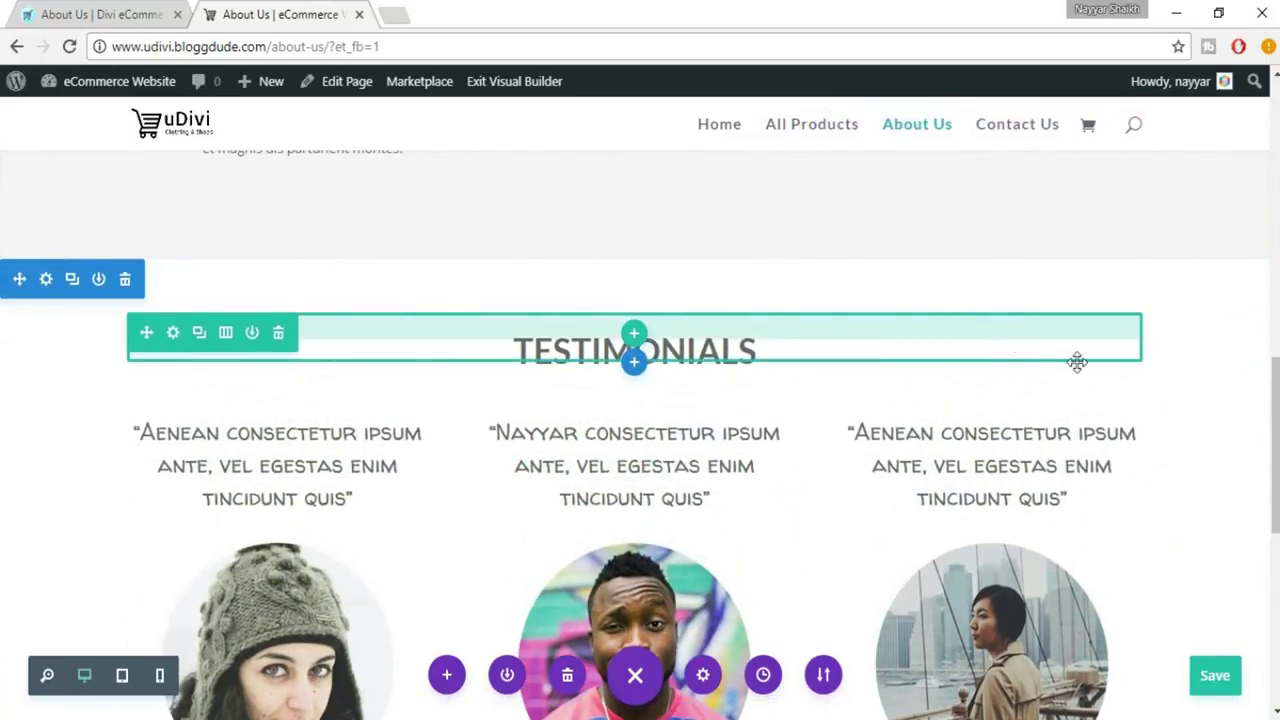
scroll(1200, 385, down, 5)
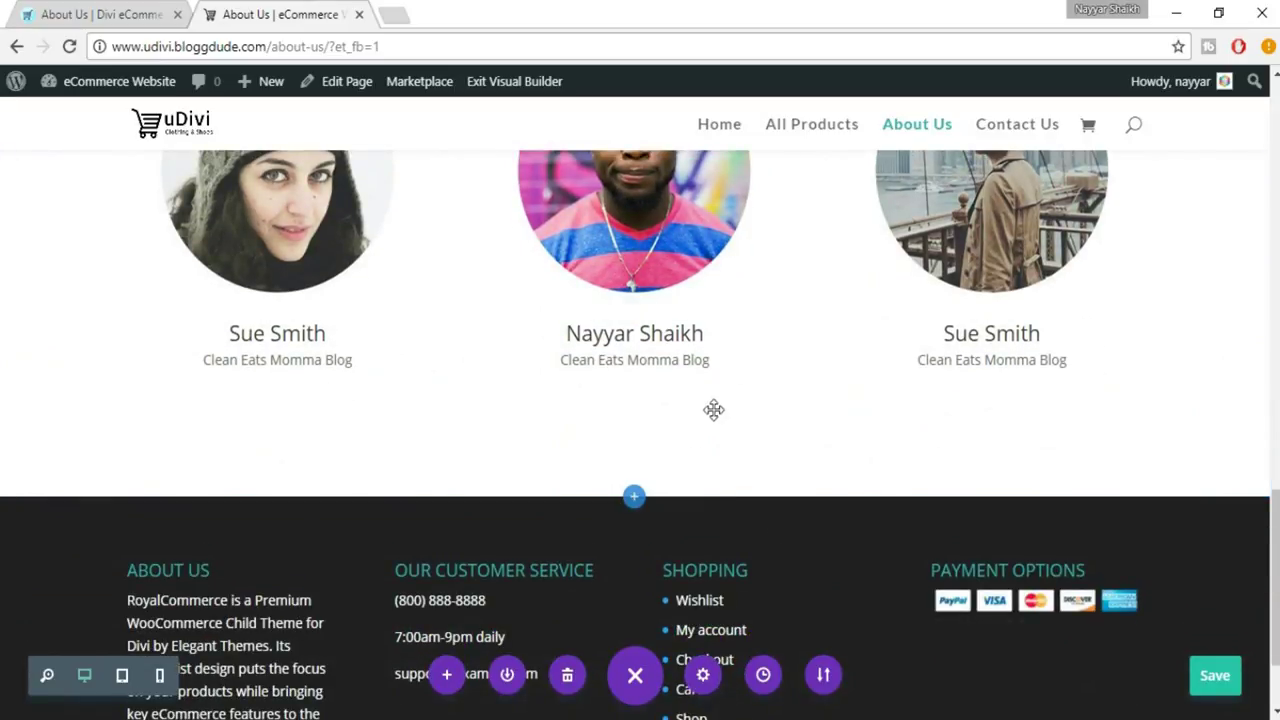
drag(708, 481, 711, 404)
click(45, 10)
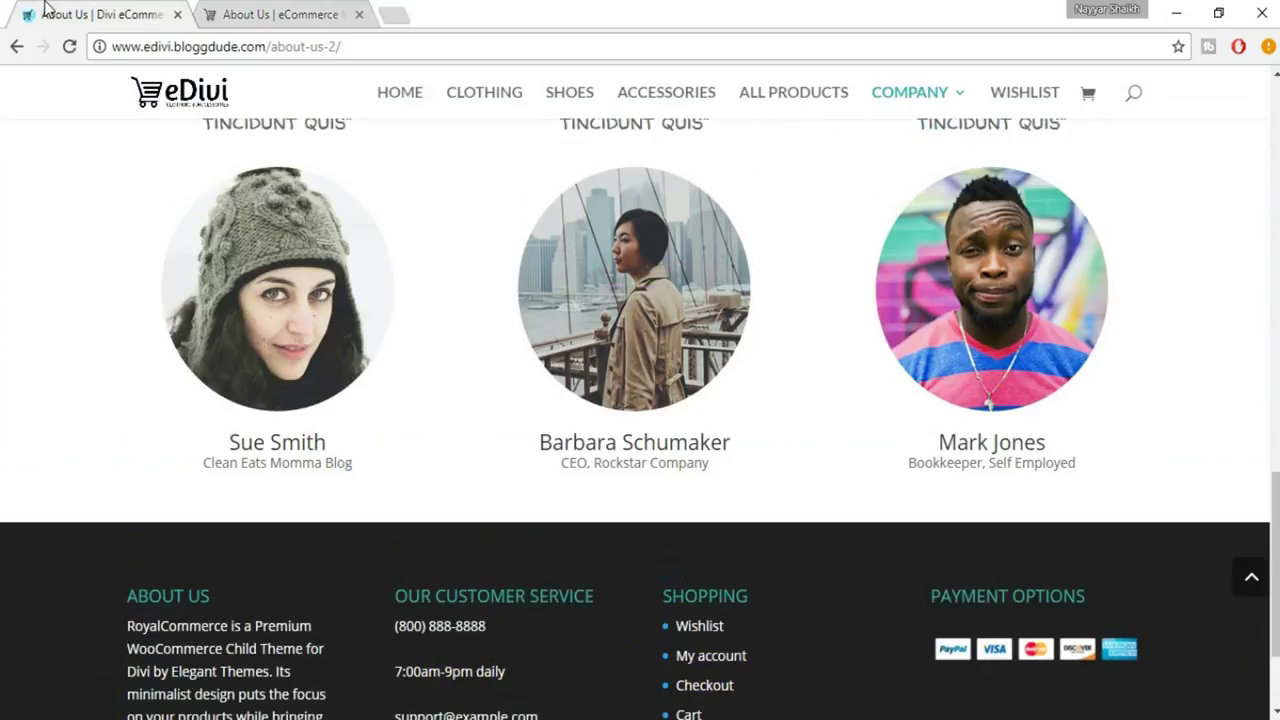
scroll(655, 478, down, 3)
scroll(660, 488, up, 15)
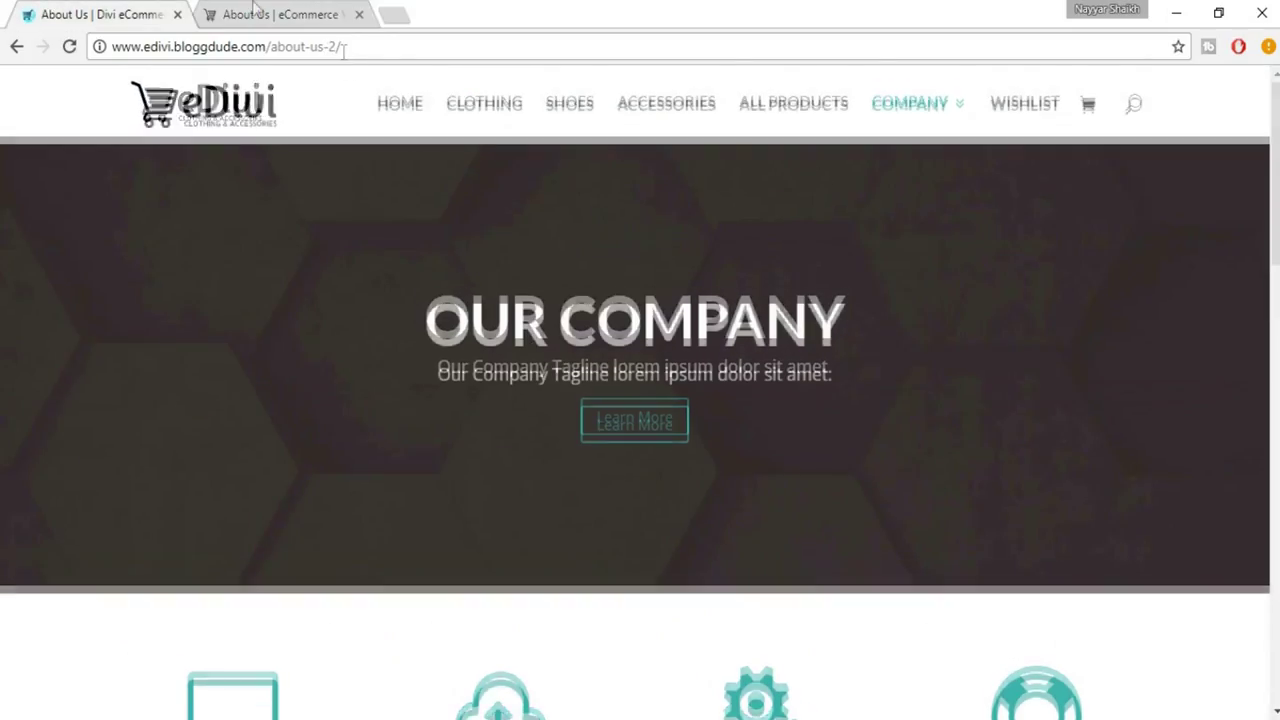
click(255, 12)
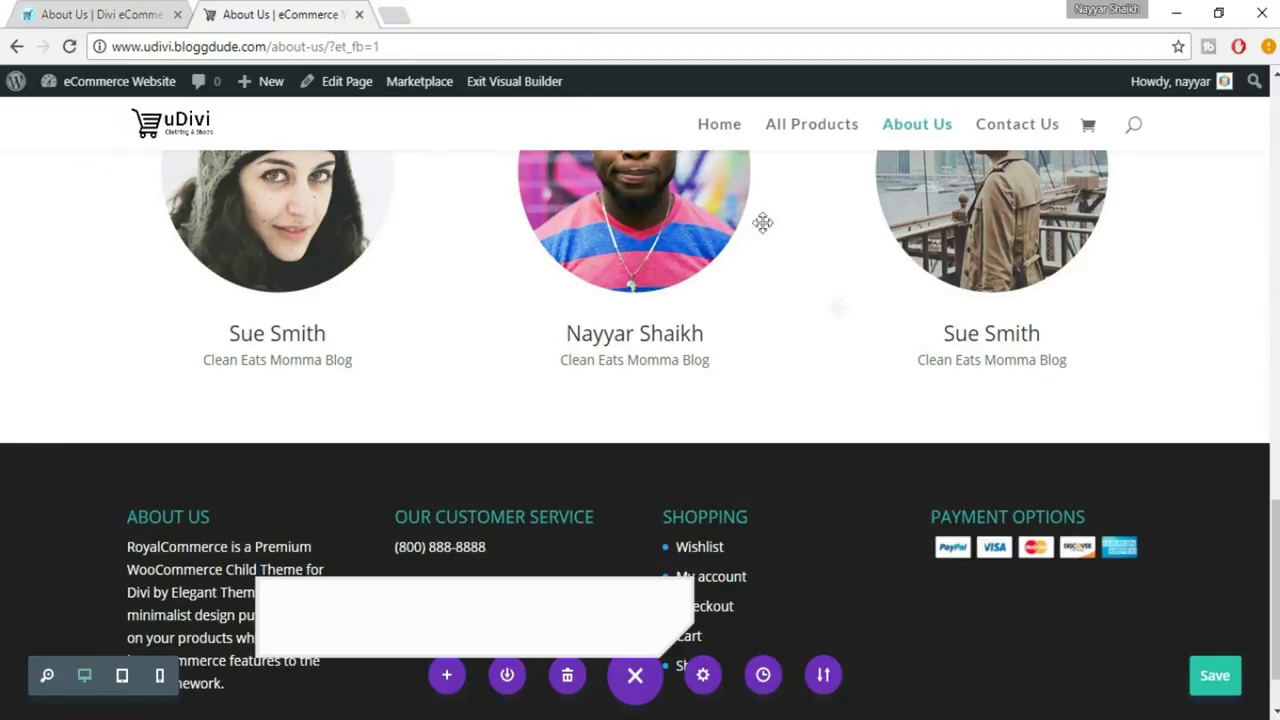
scroll(906, 429, up, 5)
scroll(1126, 423, up, 6)
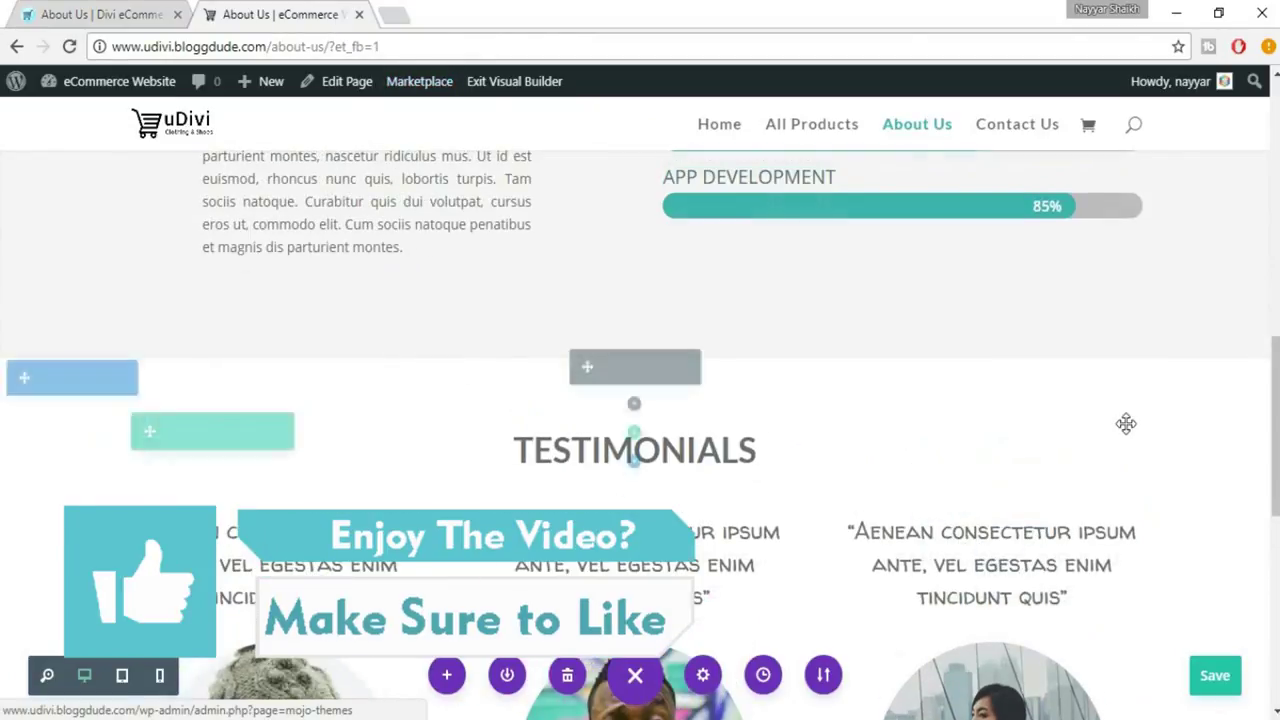
scroll(1151, 466, up, 5)
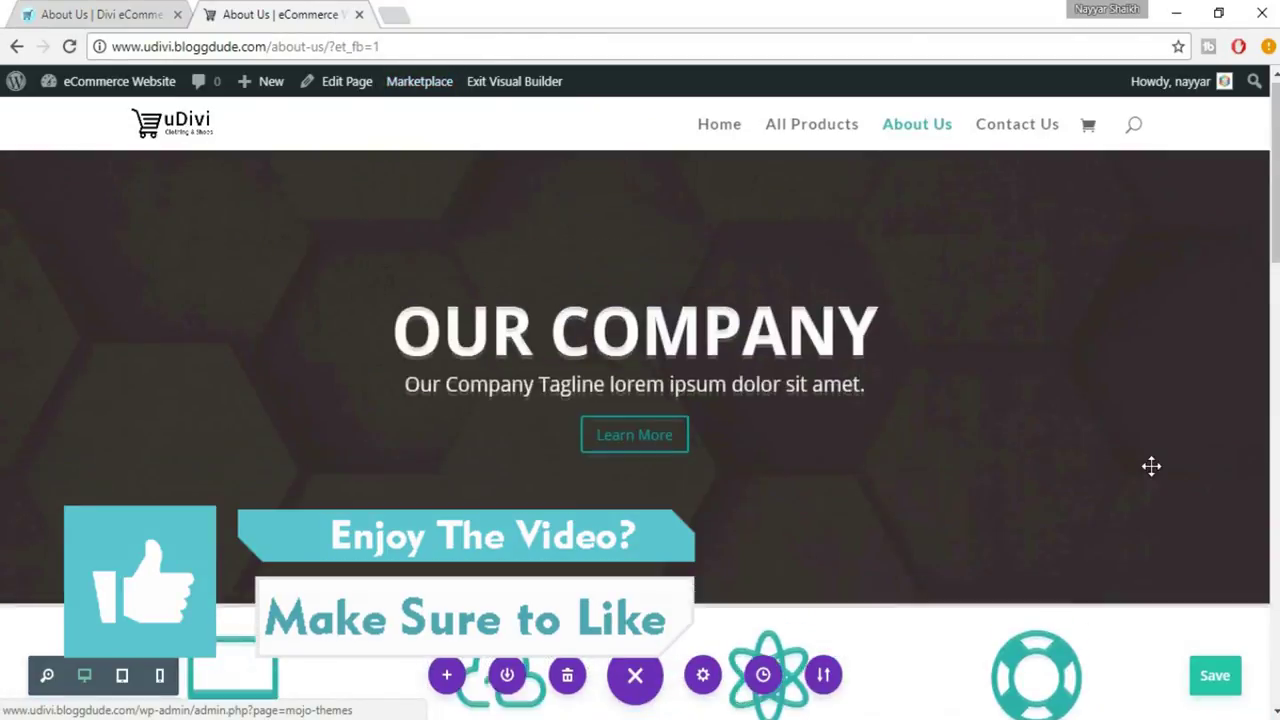